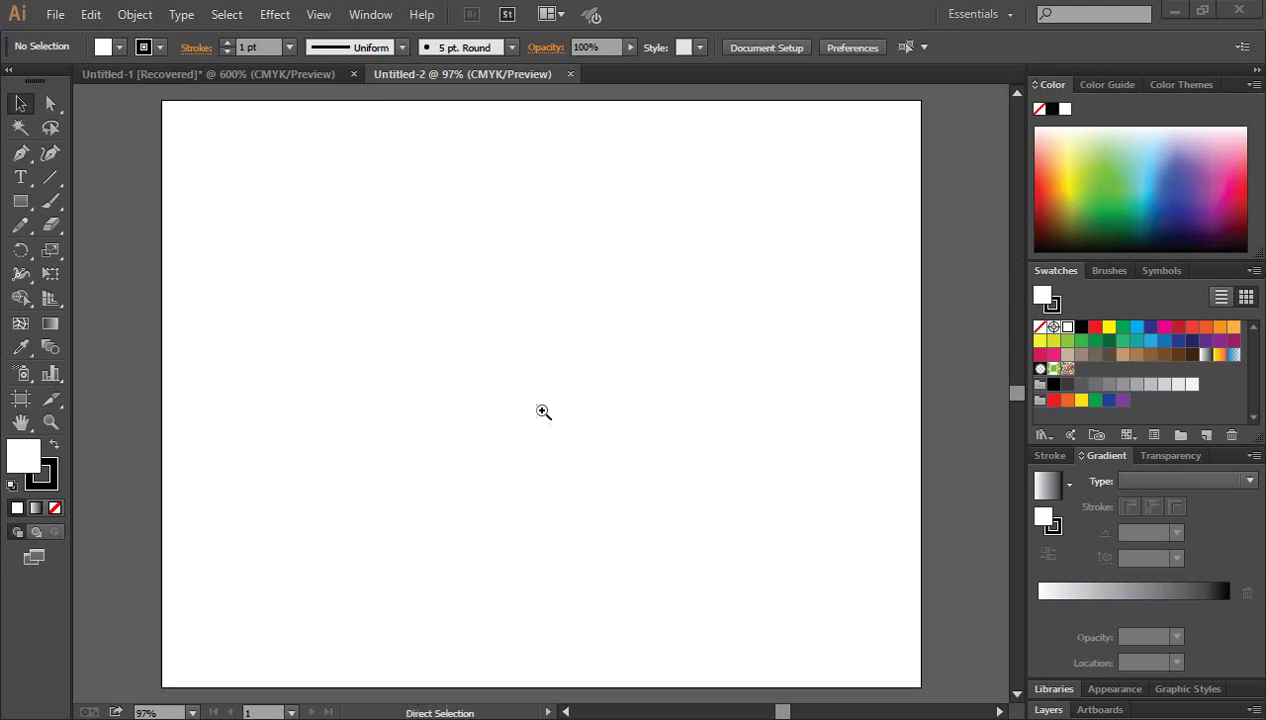
Zoom the blank artboard in twice to 150%.
{"action": "key", "text": "ctrl+space"}
{"action": "left_click", "coordinate": [522, 380]}
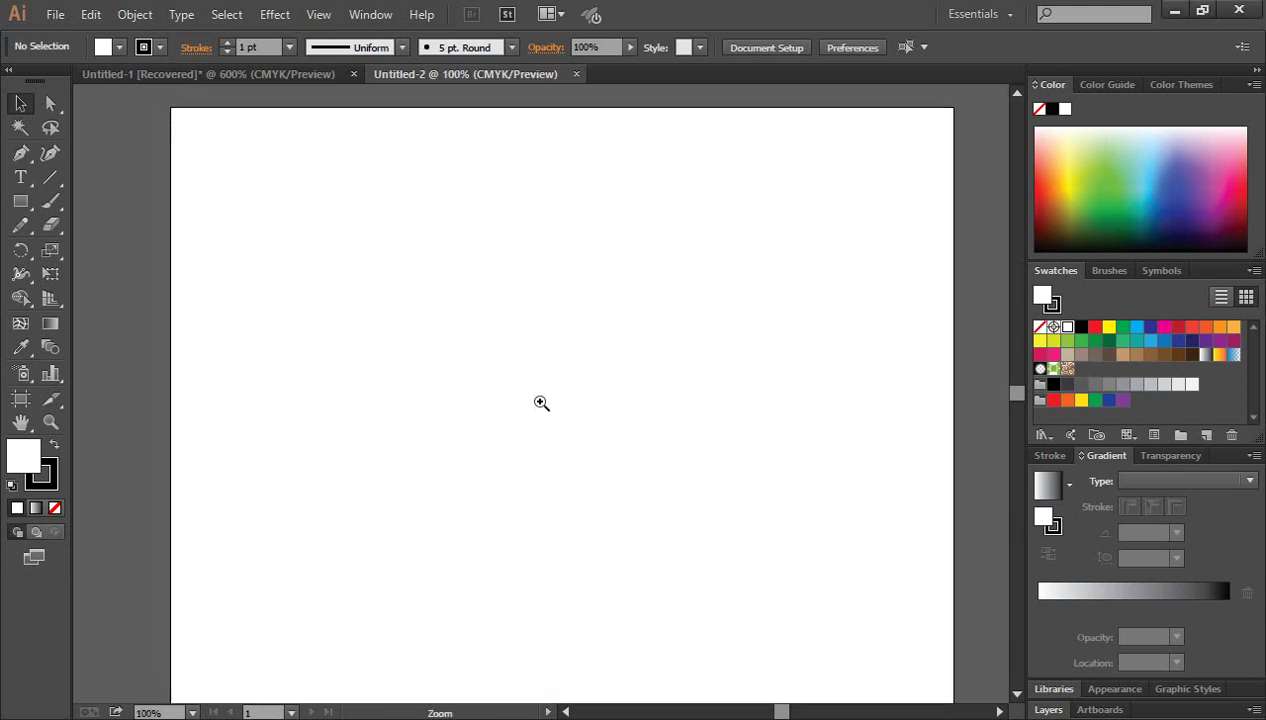
{"action": "left_click", "coordinate": [551, 412]}
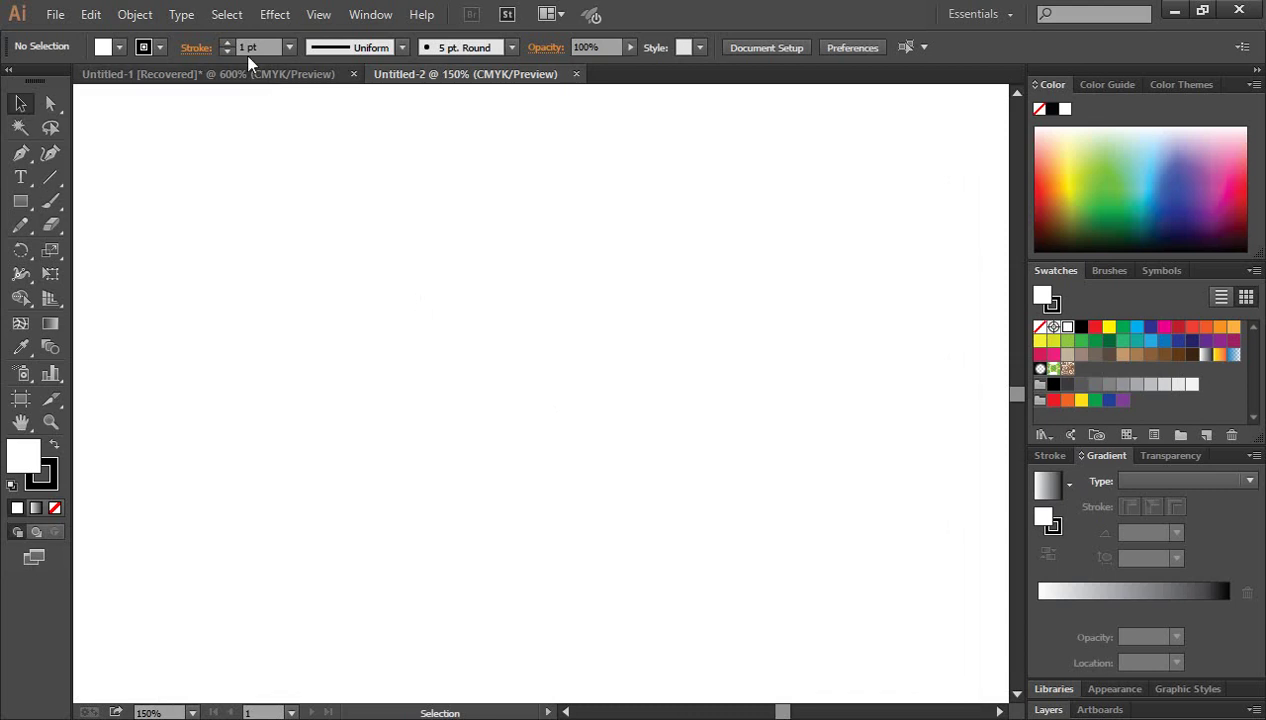
Browse the Select and Effect menus without choosing anything, and reveal the shape tools.
{"action": "left_click", "coordinate": [226, 15]}
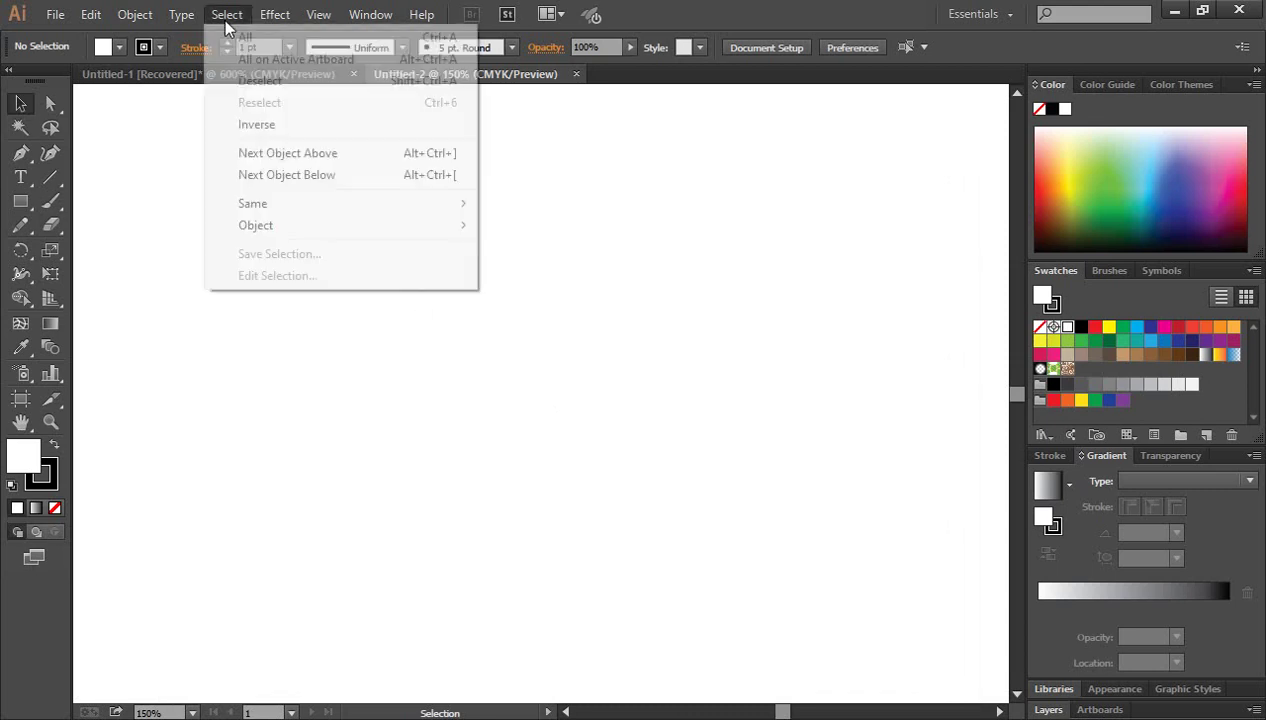
{"action": "left_click", "coordinate": [296, 424]}
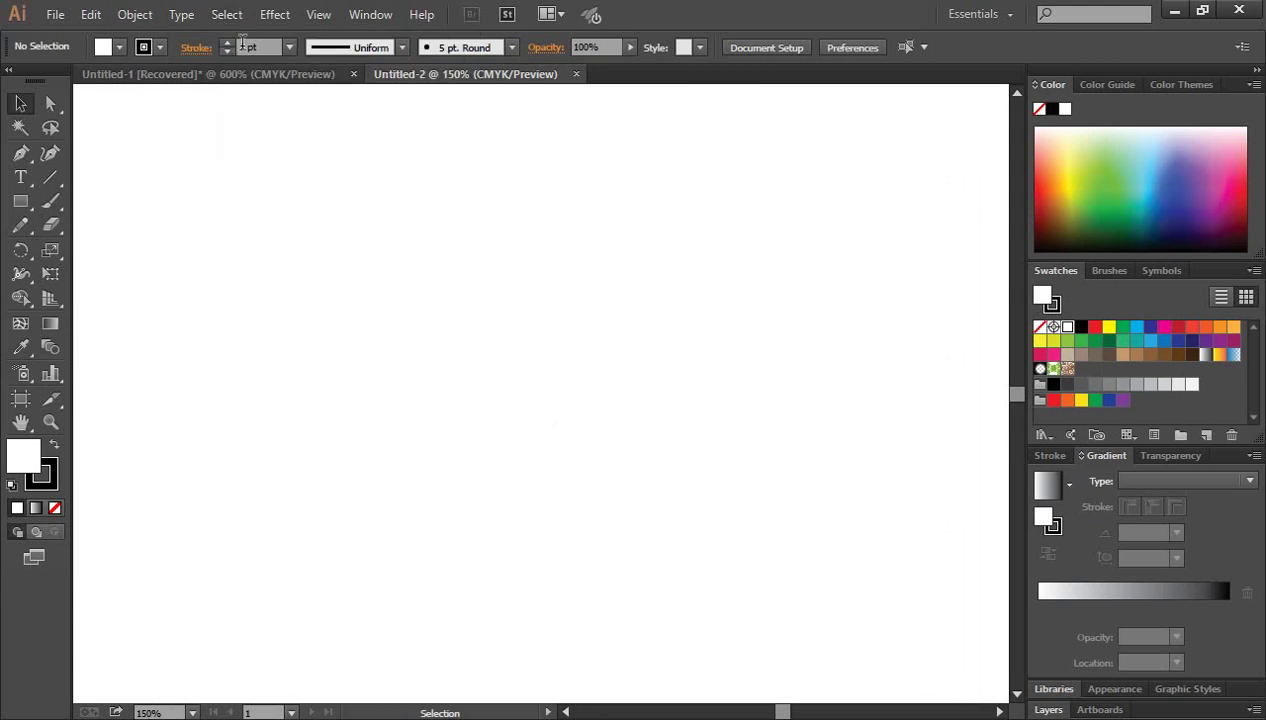
{"action": "left_click", "coordinate": [276, 15]}
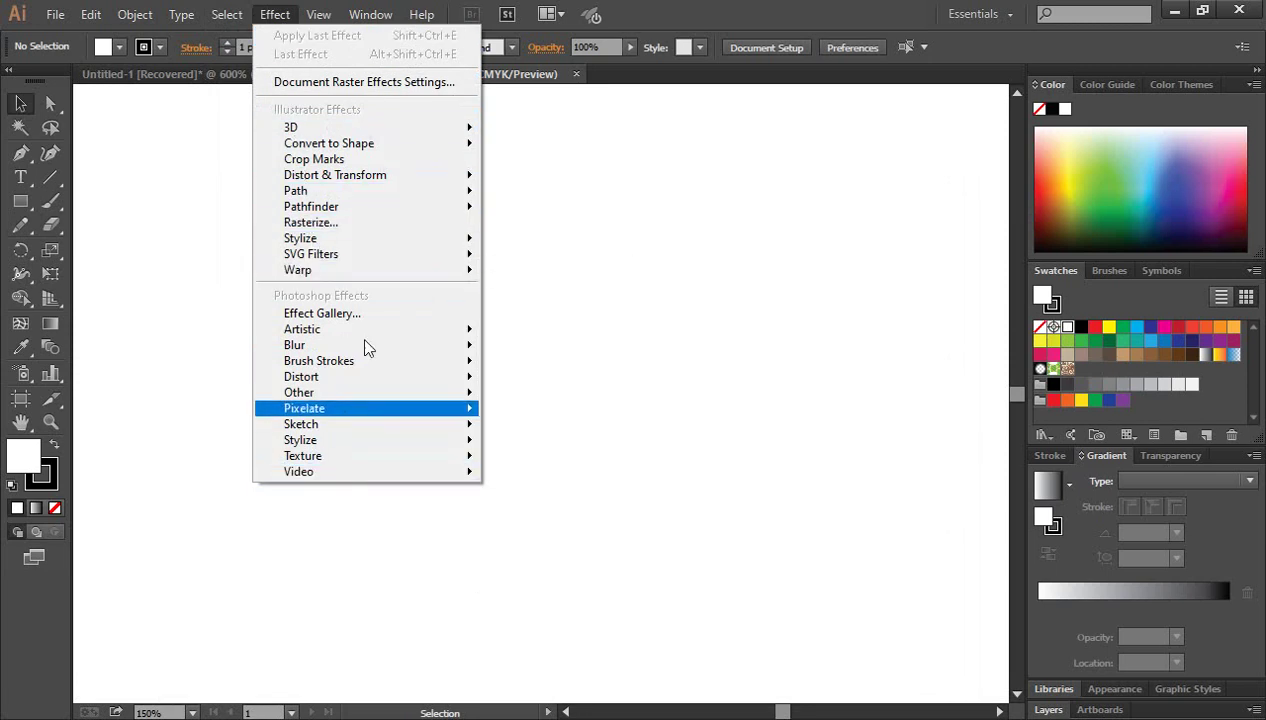
{"action": "left_click", "coordinate": [602, 322]}
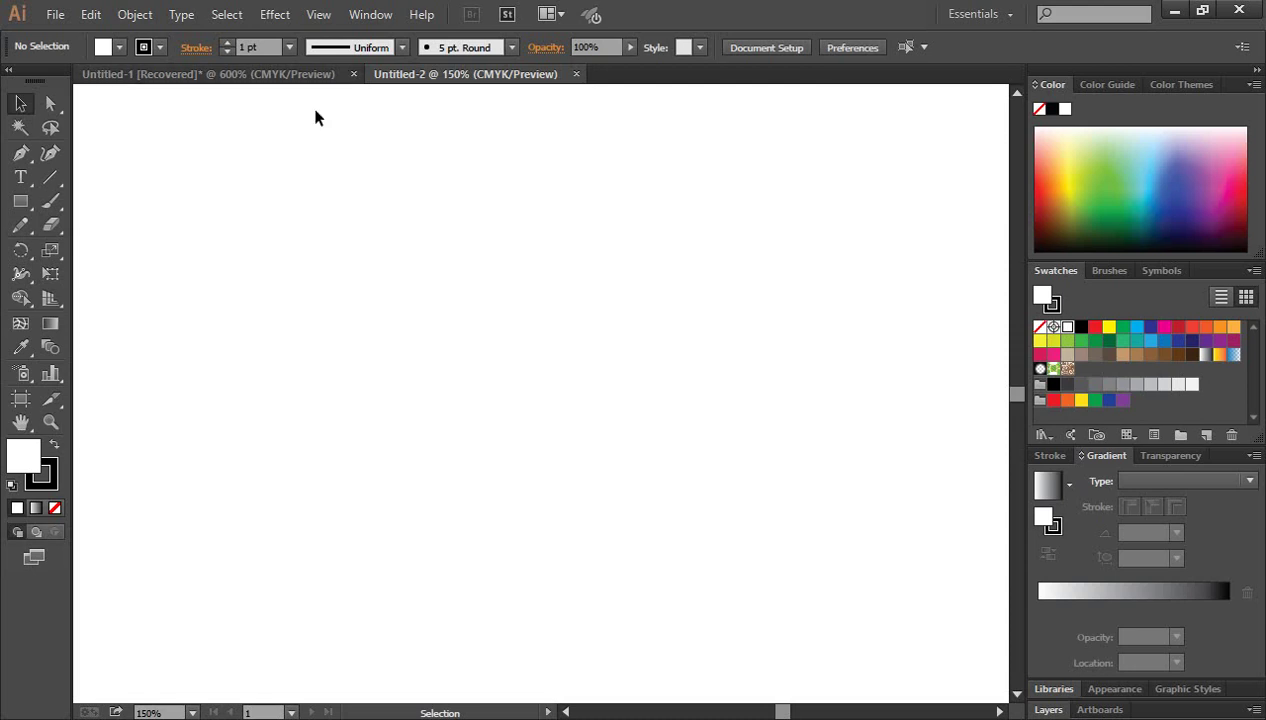
{"action": "left_click", "coordinate": [276, 15]}
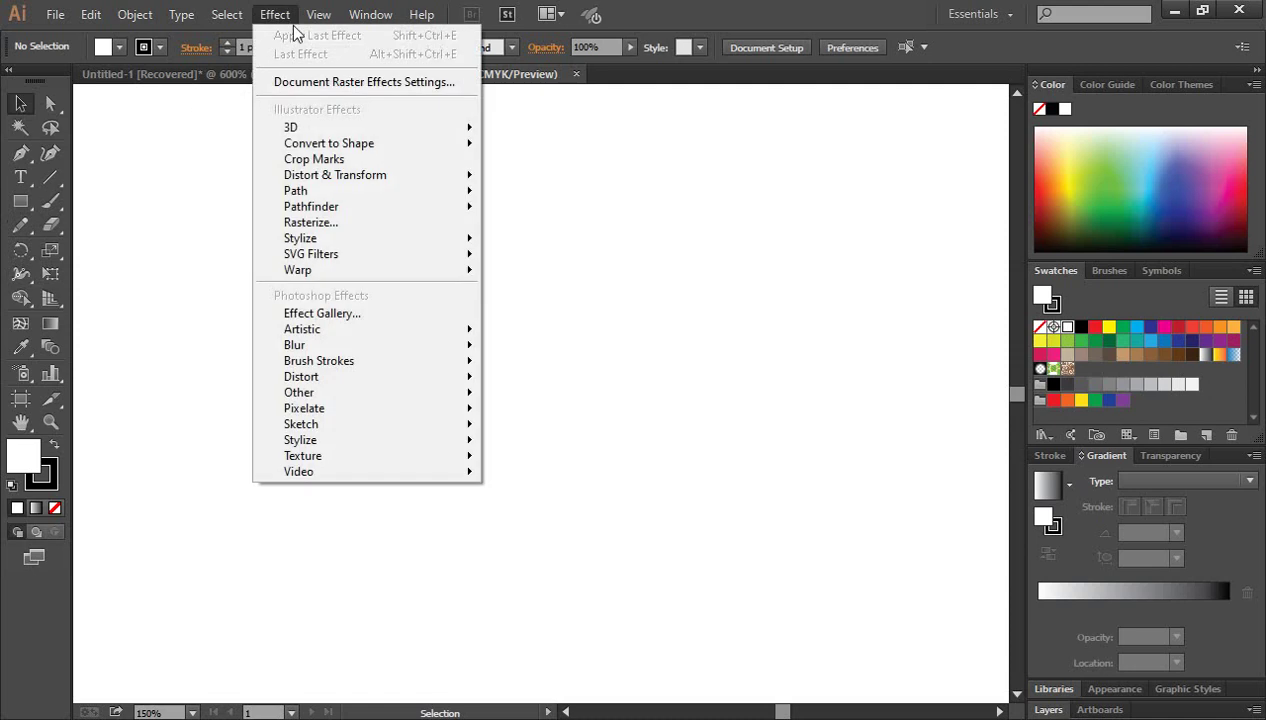
{"action": "left_click", "coordinate": [616, 370]}
{"action": "left_click_drag", "start_coordinate": [20, 201], "coordinate": [78, 200]}
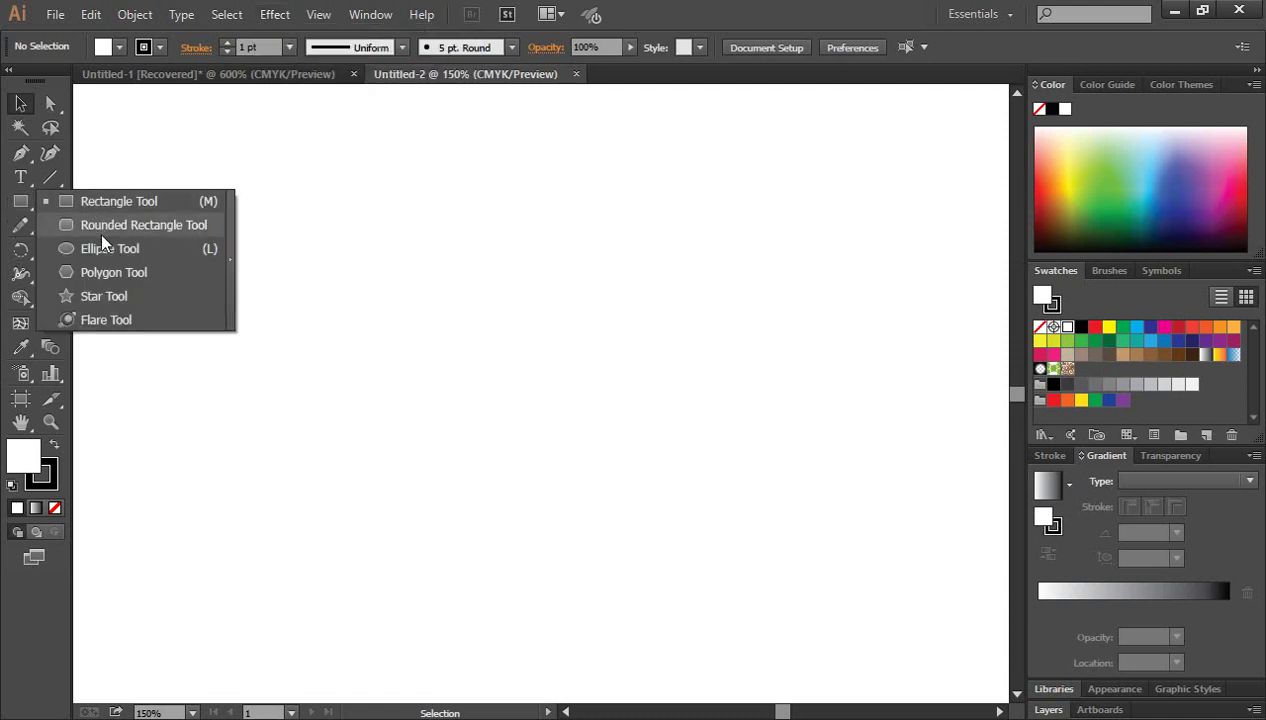
Draw a circle in the middle of the artboard with the Ellipse tool.
{"action": "left_click", "coordinate": [101, 248]}
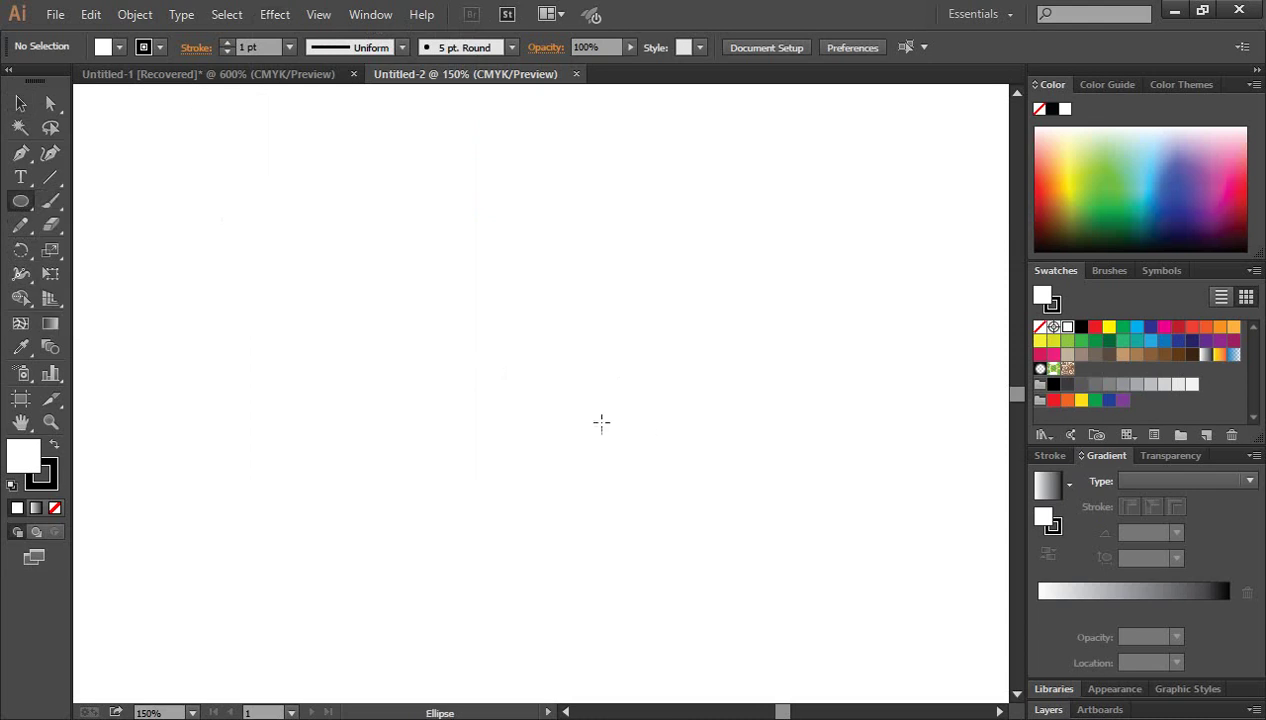
{"action": "left_click_drag", "start_coordinate": [548, 397], "coordinate": [602, 493]}
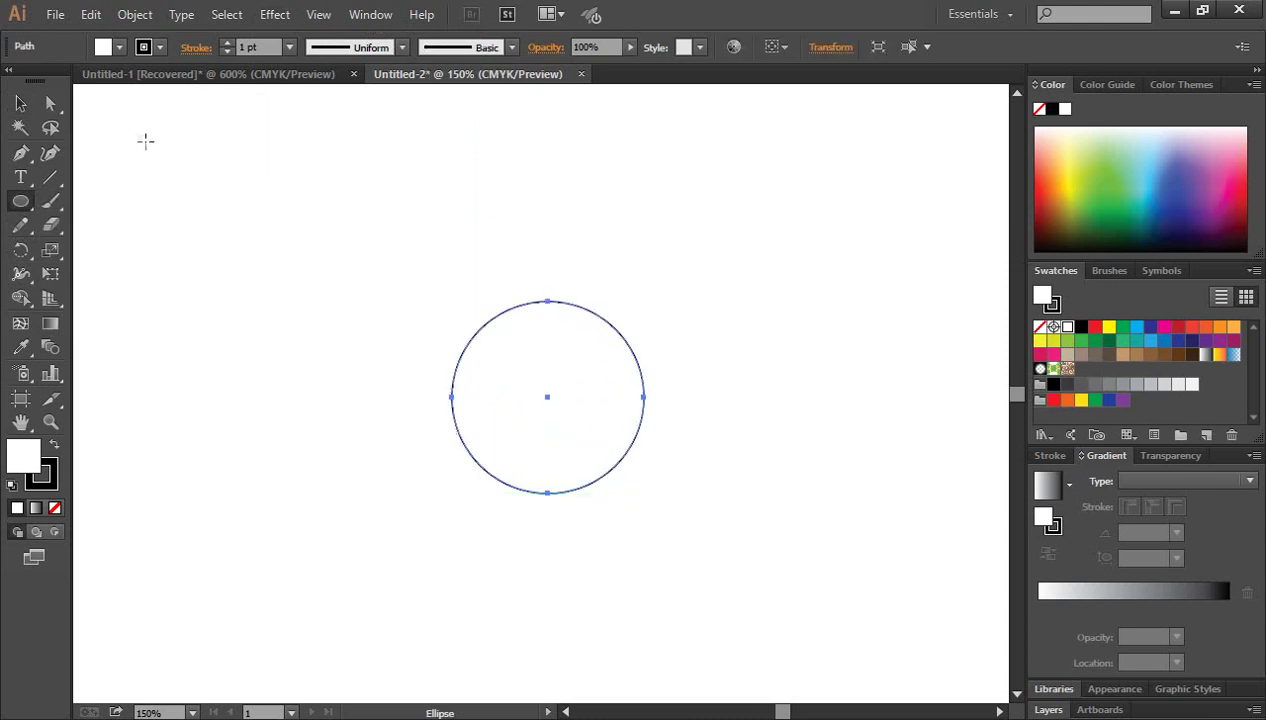
{"action": "left_click", "coordinate": [20, 103]}
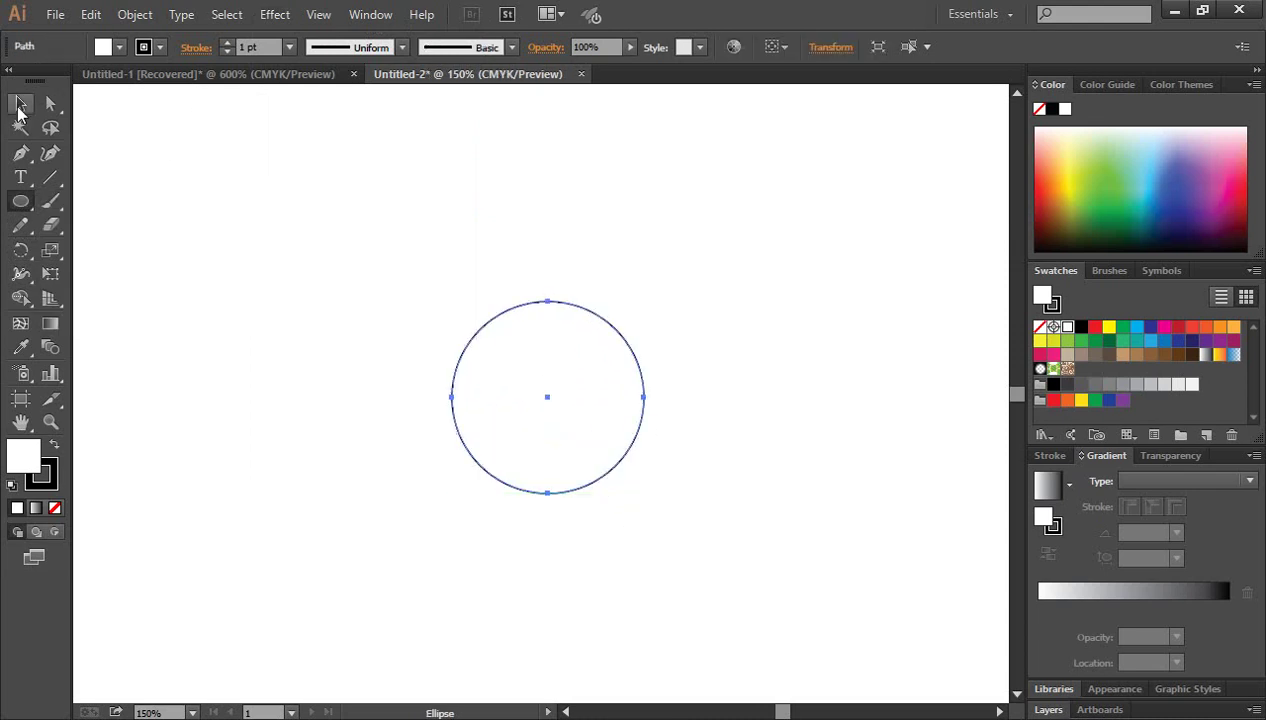
Give the circle a black fill with stroke set to None, and select it.
{"action": "left_click", "coordinate": [54, 445]}
{"action": "left_click", "coordinate": [50, 482]}
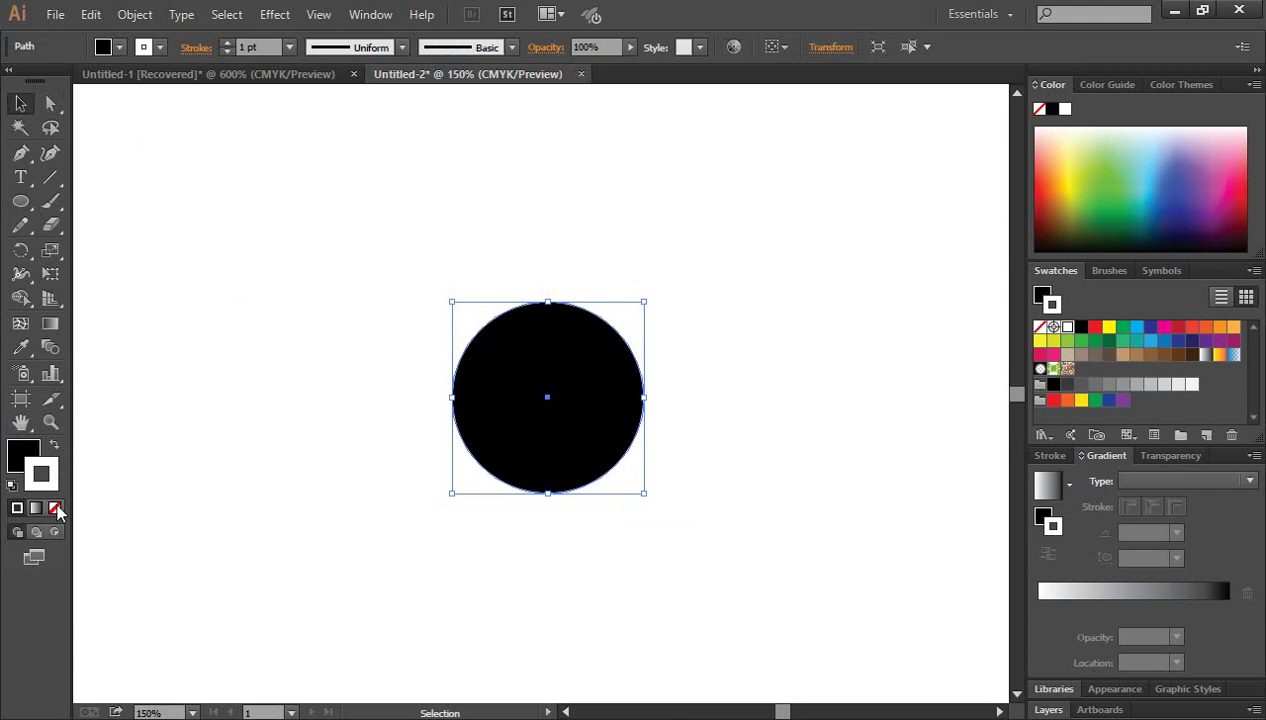
{"action": "left_click", "coordinate": [54, 507]}
{"action": "left_click", "coordinate": [320, 450]}
{"action": "left_click", "coordinate": [598, 380]}
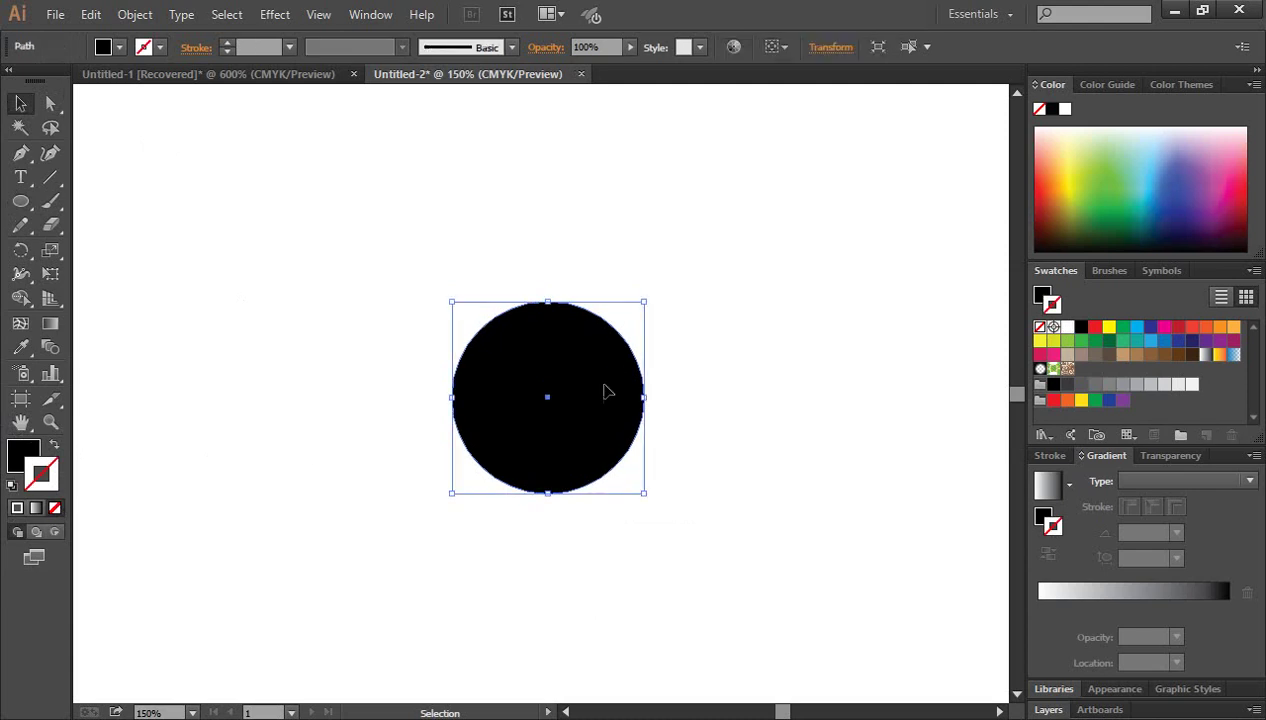
{"action": "left_click_drag", "start_coordinate": [381, 229], "coordinate": [665, 525]}
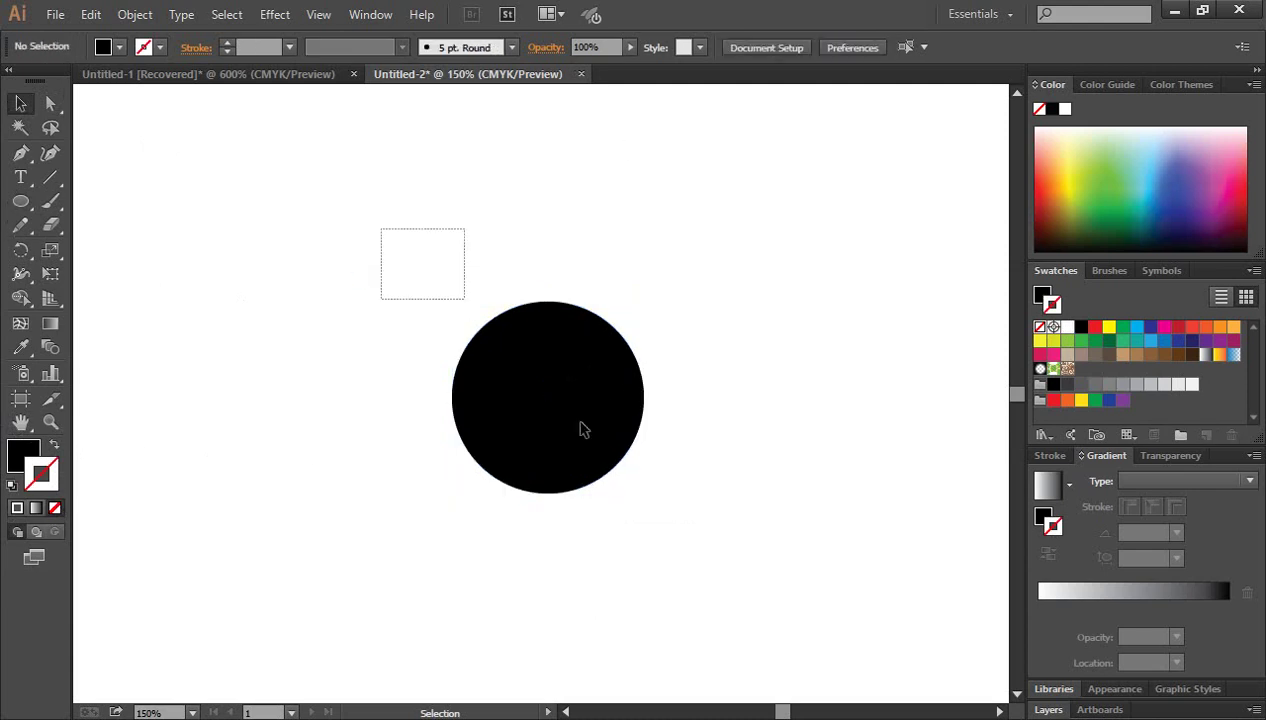
{"action": "left_click", "coordinate": [274, 14]}
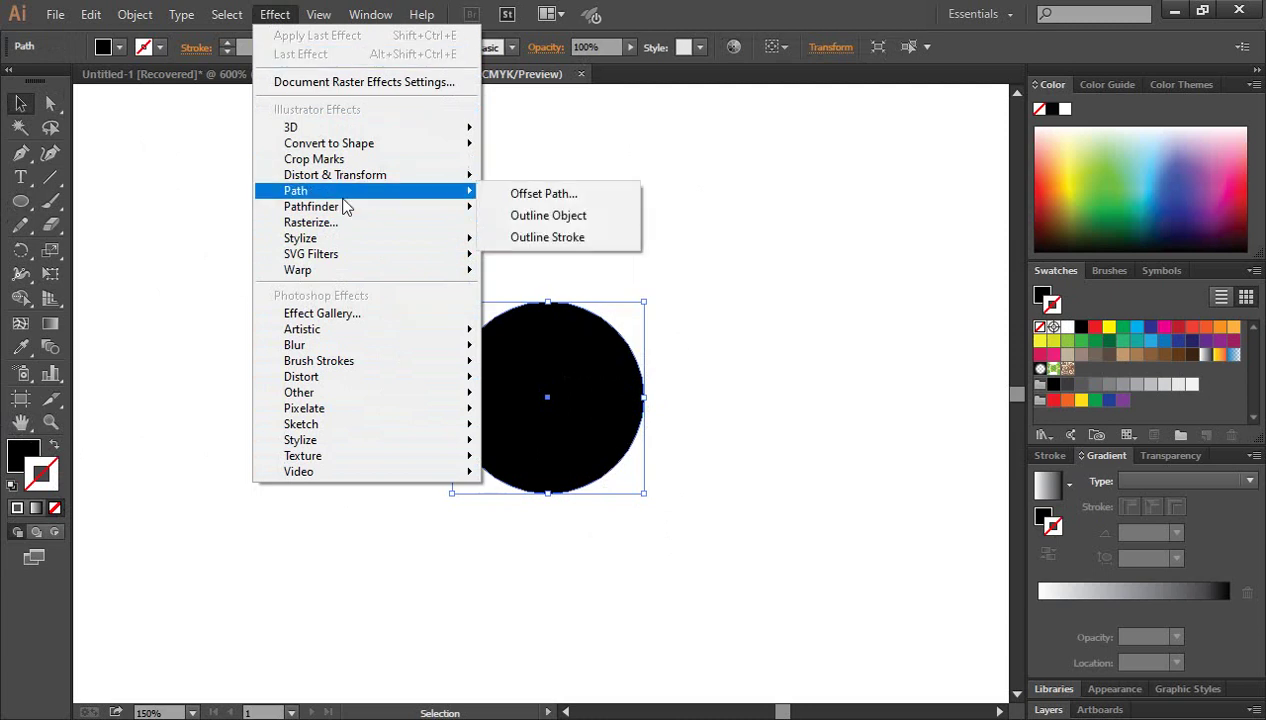
{"action": "mouse_move", "coordinate": [291, 127]}
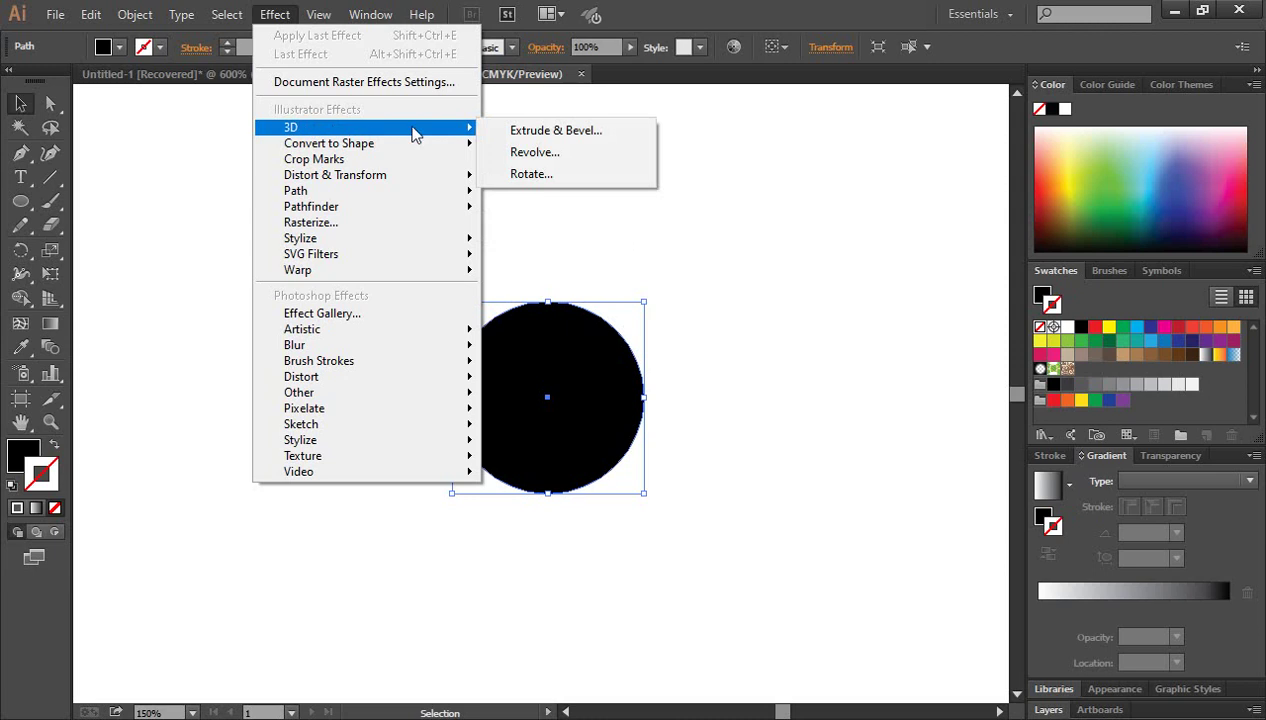
{"action": "left_click", "coordinate": [582, 133]}
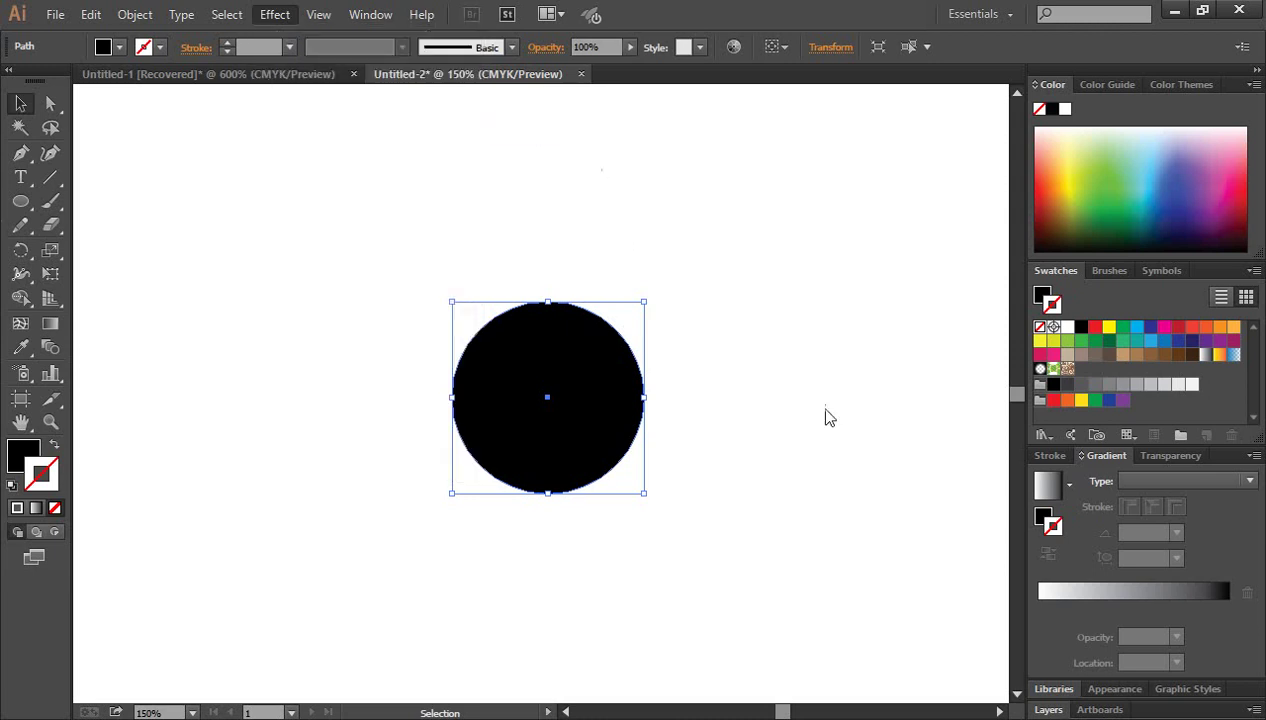
{"action": "left_click_drag", "start_coordinate": [709, 197], "coordinate": [757, 164]}
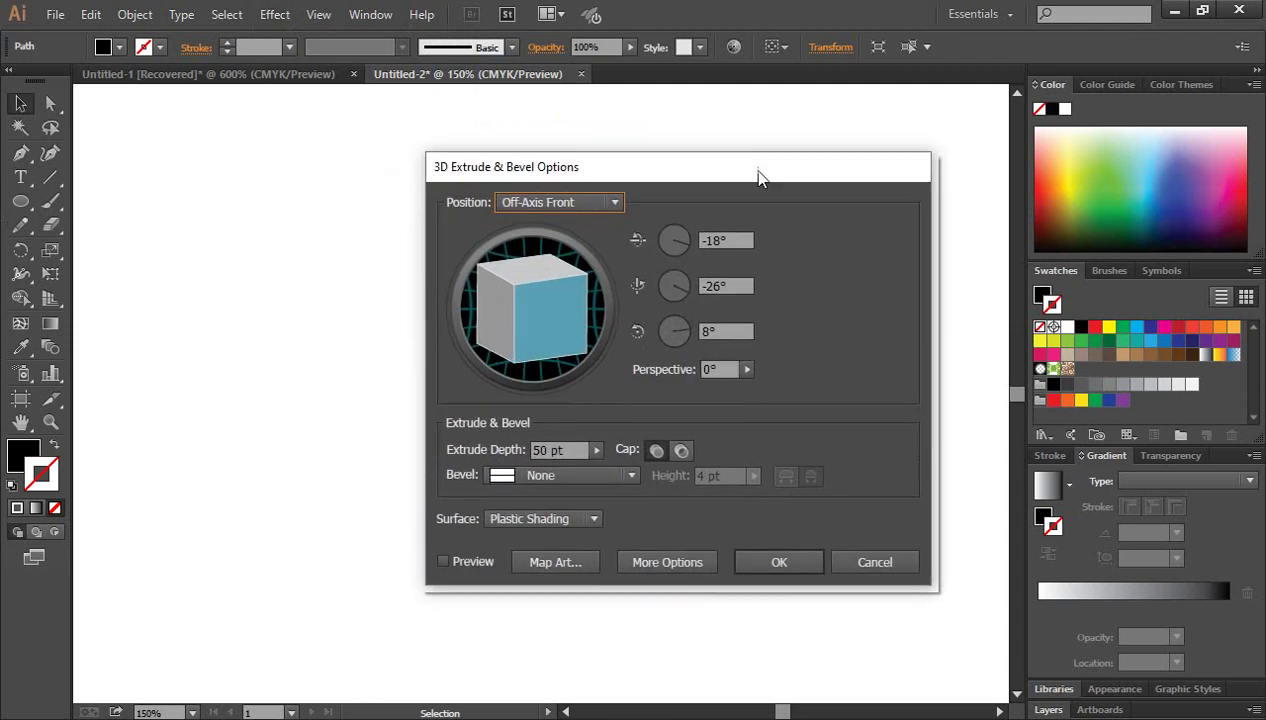
{"action": "left_click", "coordinate": [447, 559]}
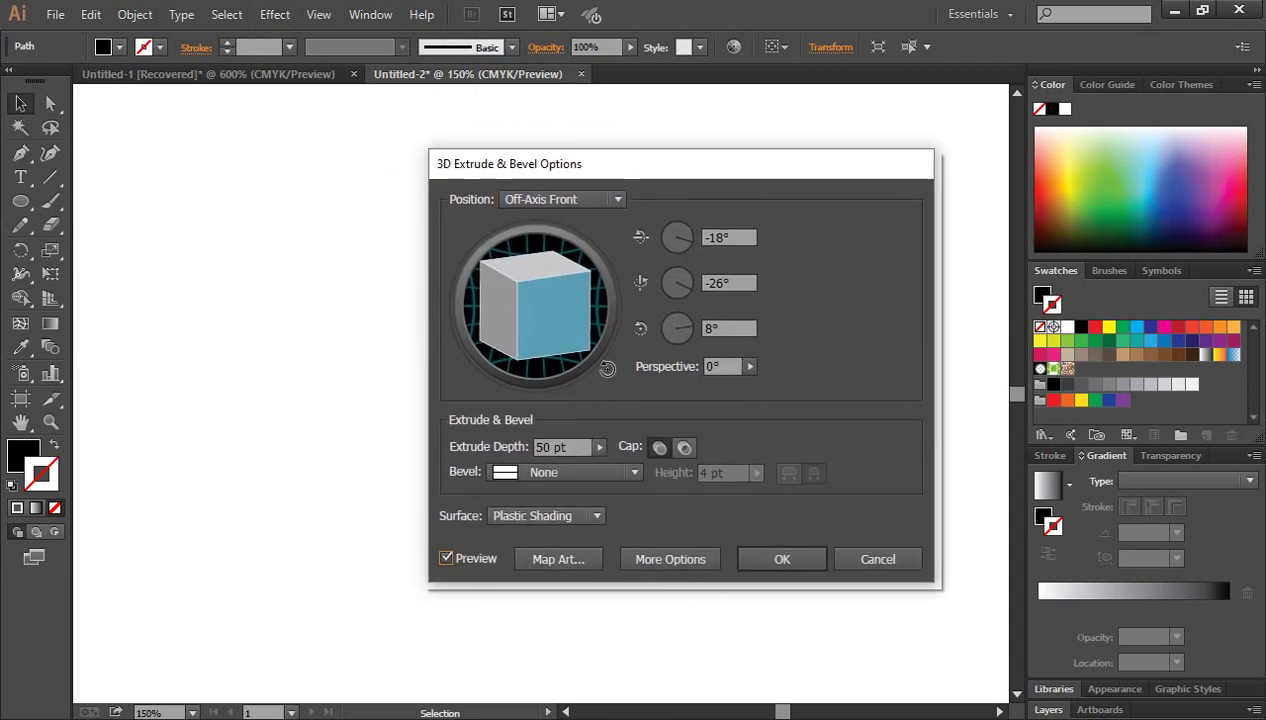
{"action": "mouse_move", "coordinate": [530, 302]}
{"action": "left_mouse_down"}
{"action": "mouse_move", "coordinate": [568, 294]}
{"action": "mouse_move", "coordinate": [566, 362]}
{"action": "left_mouse_up"}
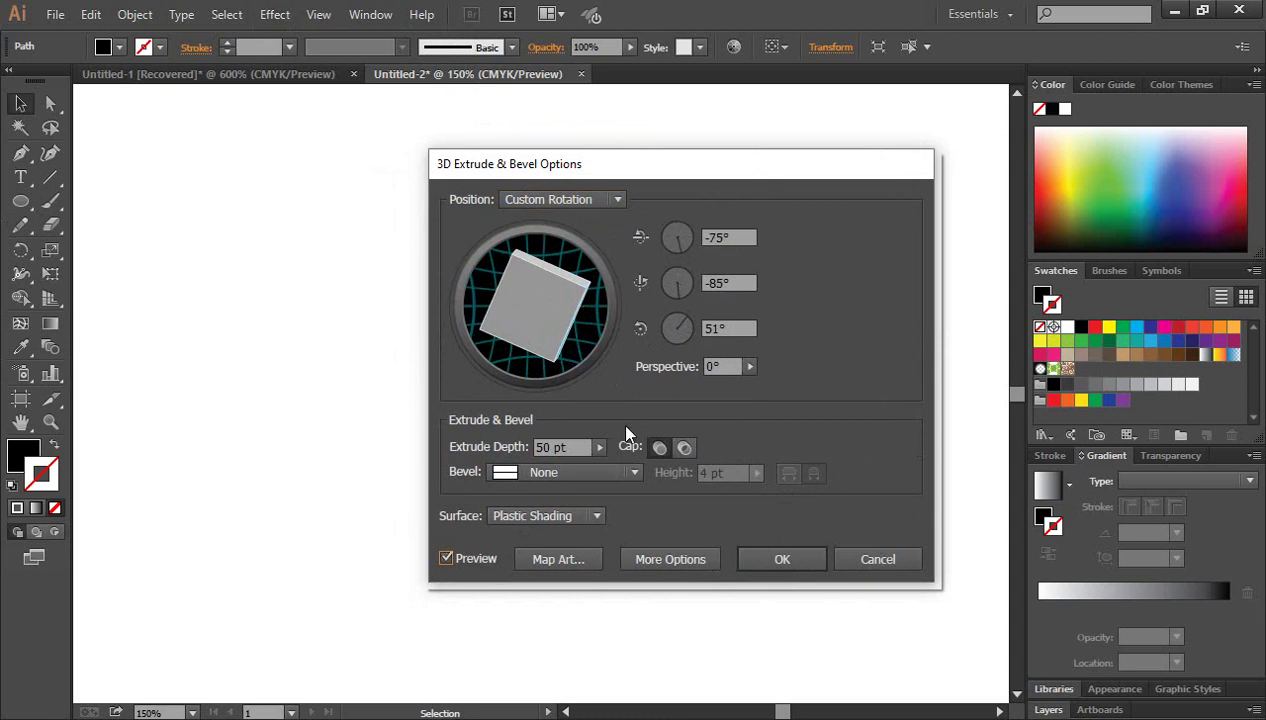
{"action": "left_click", "coordinate": [758, 558]}
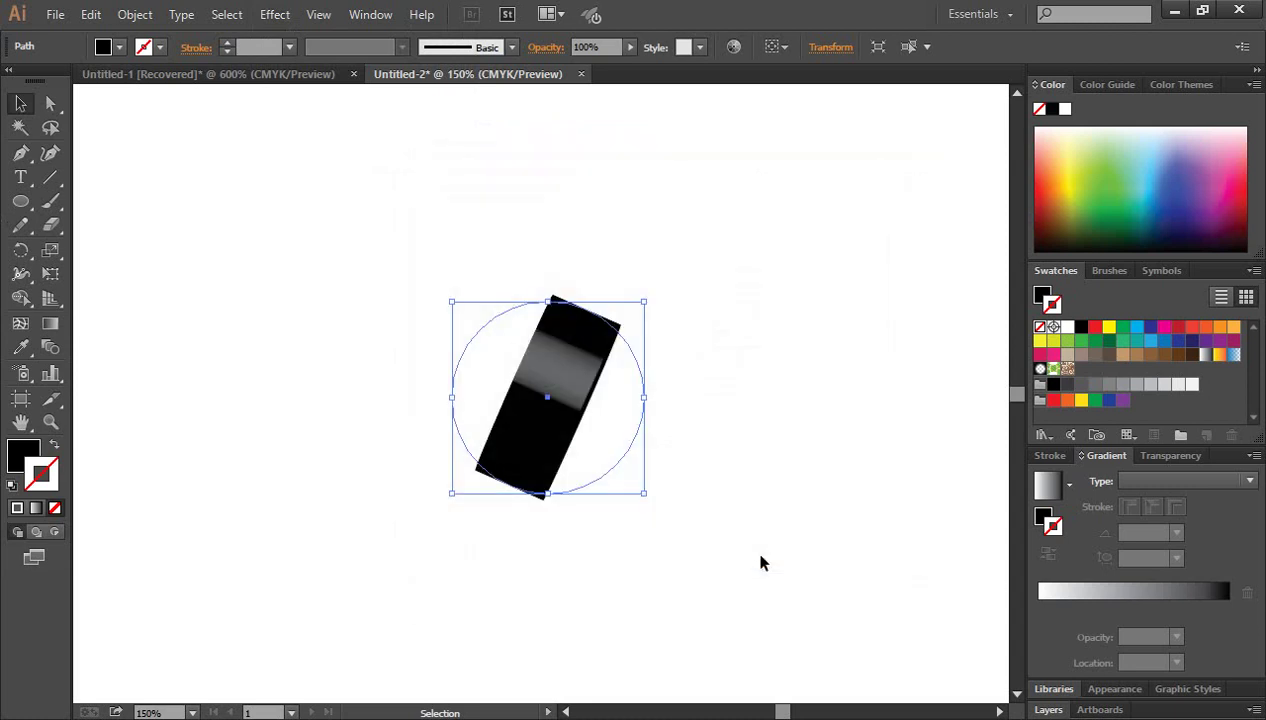
{"action": "left_click", "coordinate": [543, 367]}
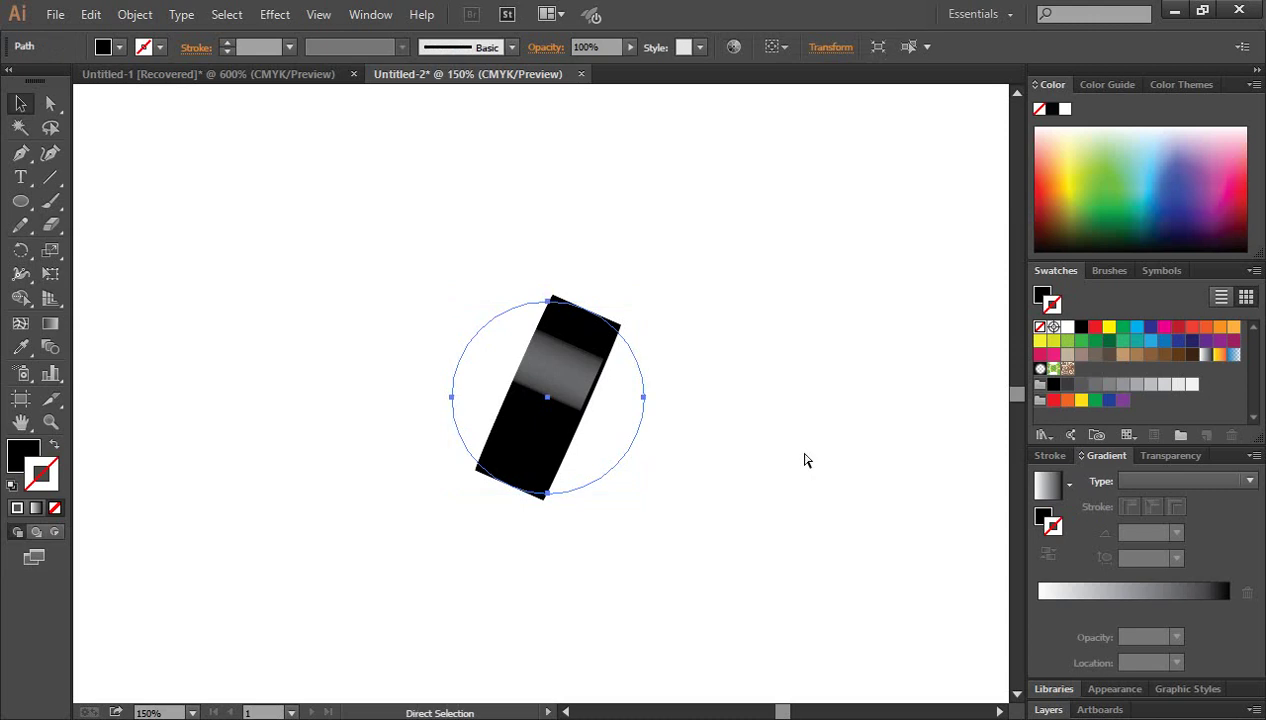
{"action": "key", "text": "ctrl+z"}
{"action": "left_click", "coordinate": [275, 14]}
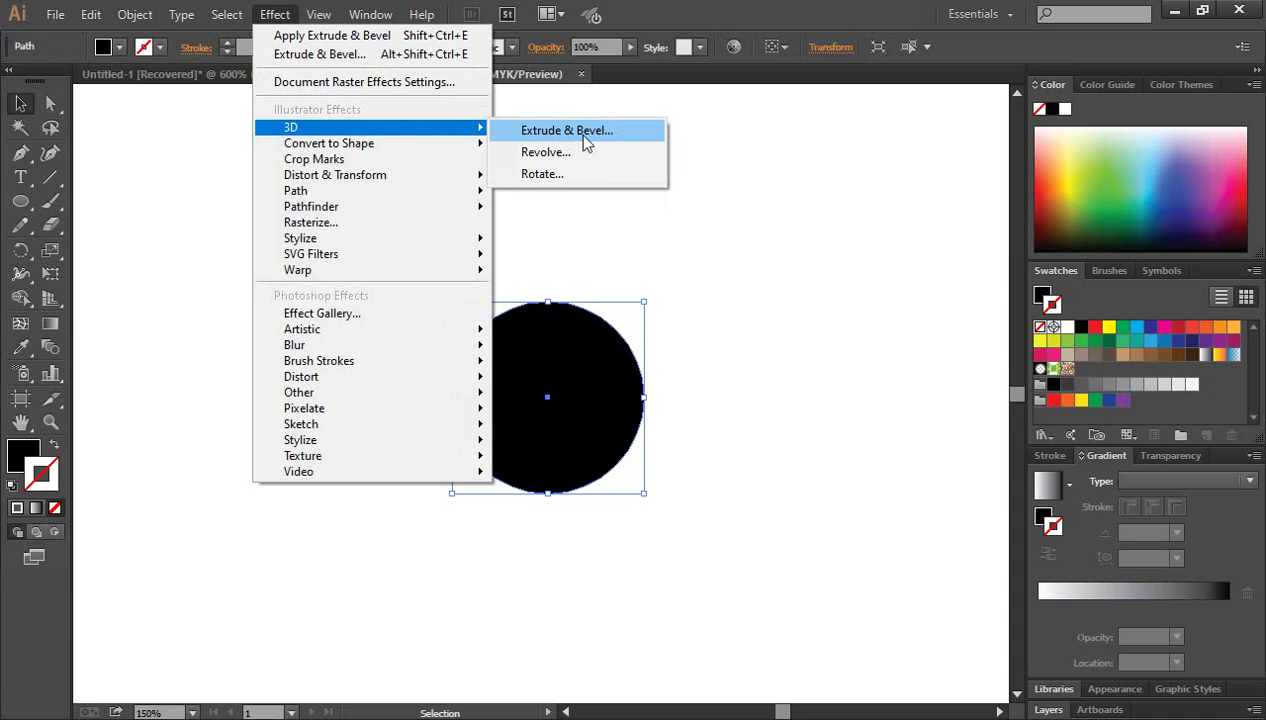
Apply 3D Extrude & Bevel to the circle with a custom rotation.
{"action": "left_click", "coordinate": [594, 139]}
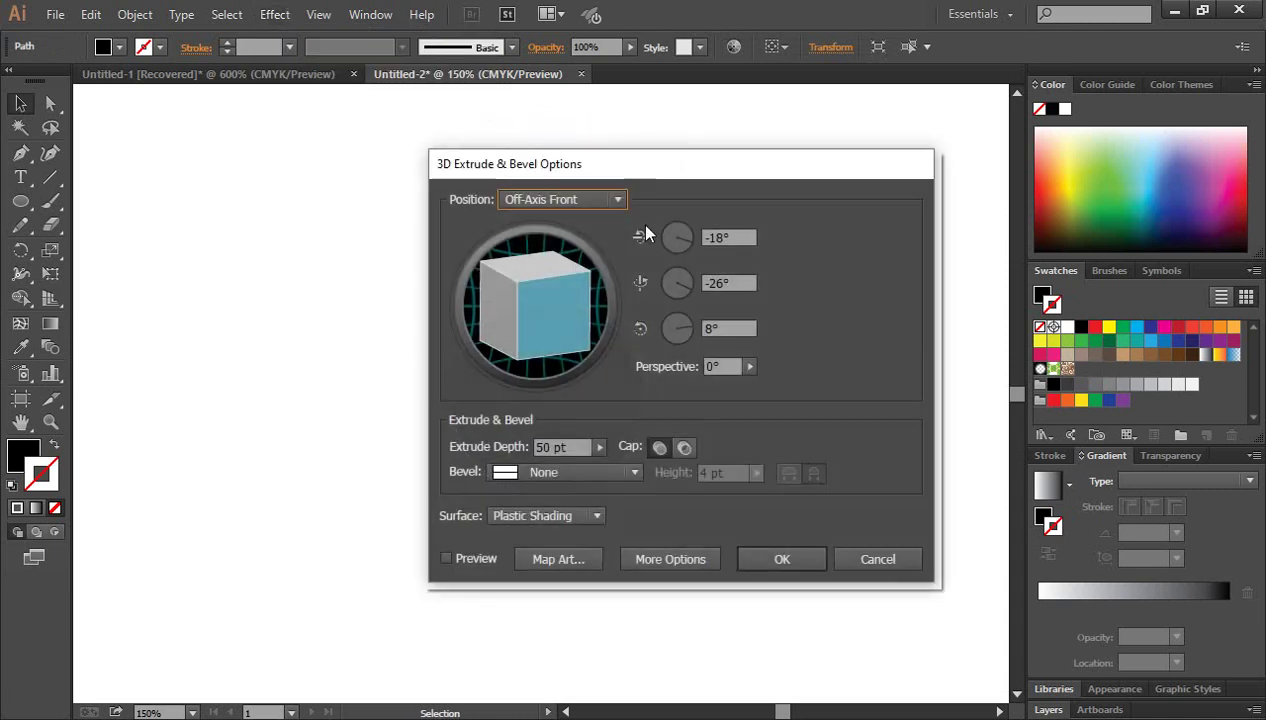
{"action": "left_click_drag", "start_coordinate": [670, 172], "coordinate": [663, 252]}
{"action": "left_click_drag", "start_coordinate": [506, 380], "coordinate": [549, 370]}
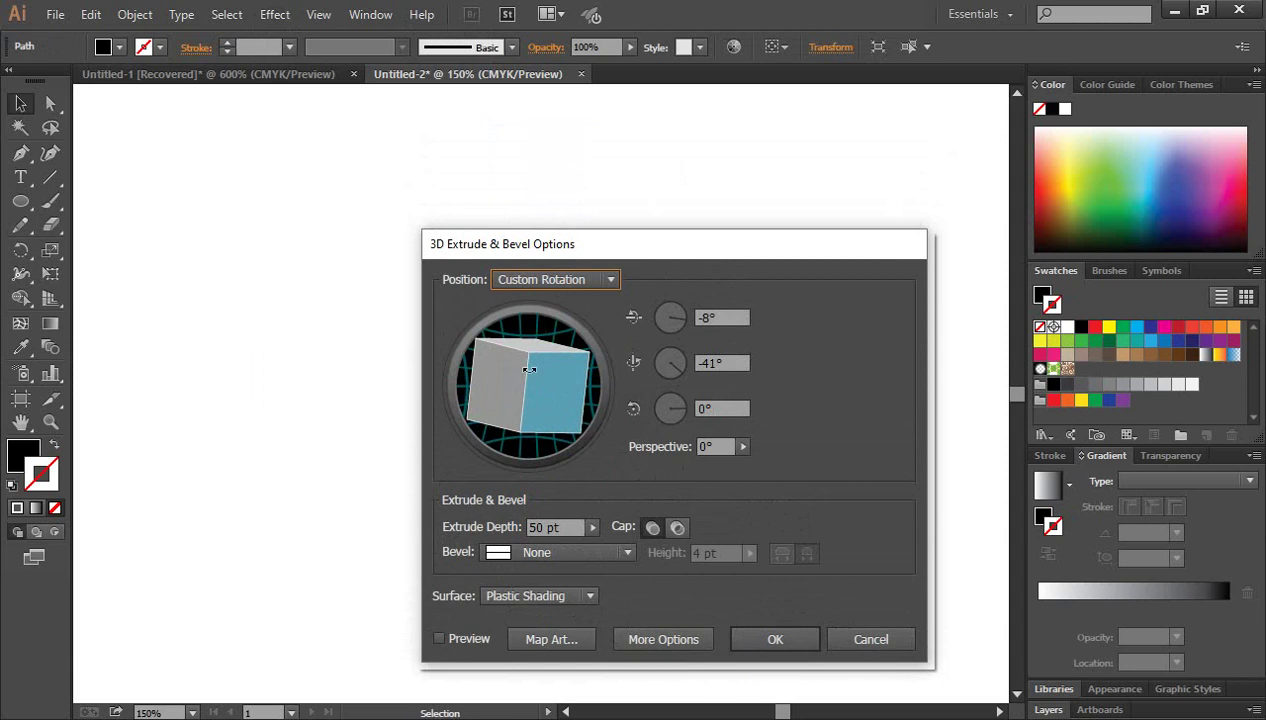
{"action": "left_click", "coordinate": [785, 643]}
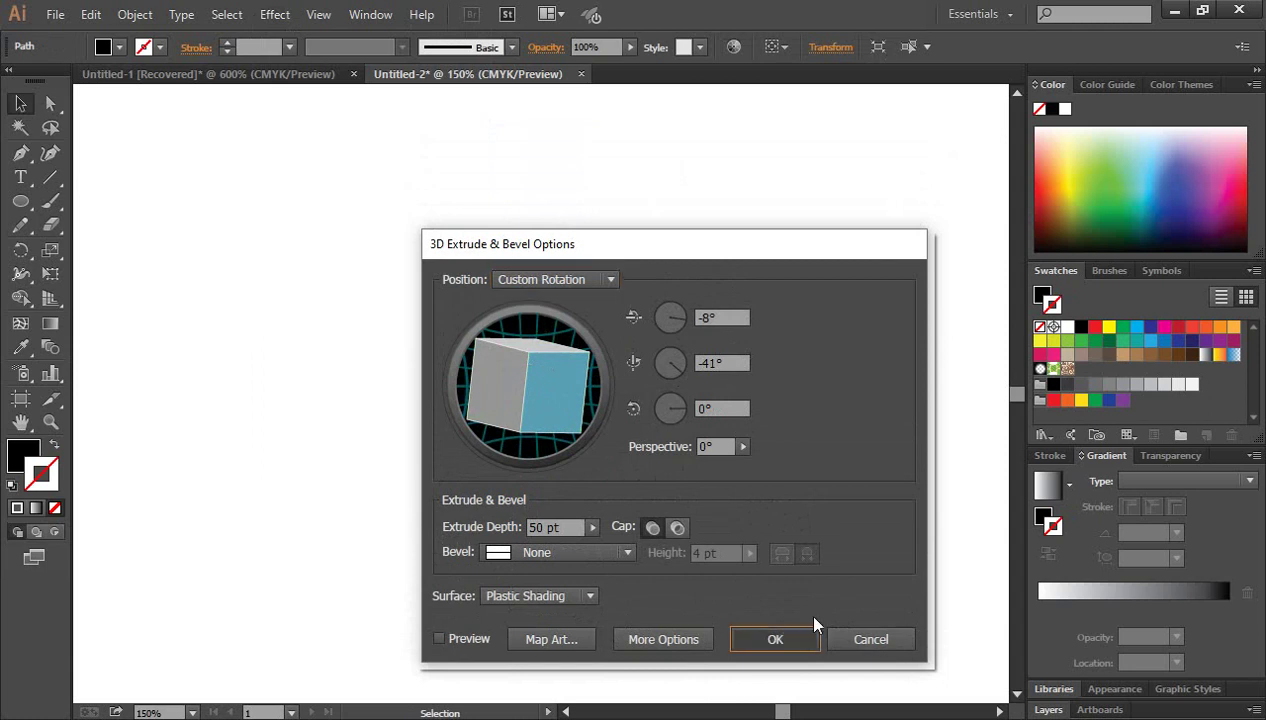
Rotate the extruded circle by about 21°.
{"action": "left_click", "coordinate": [811, 534]}
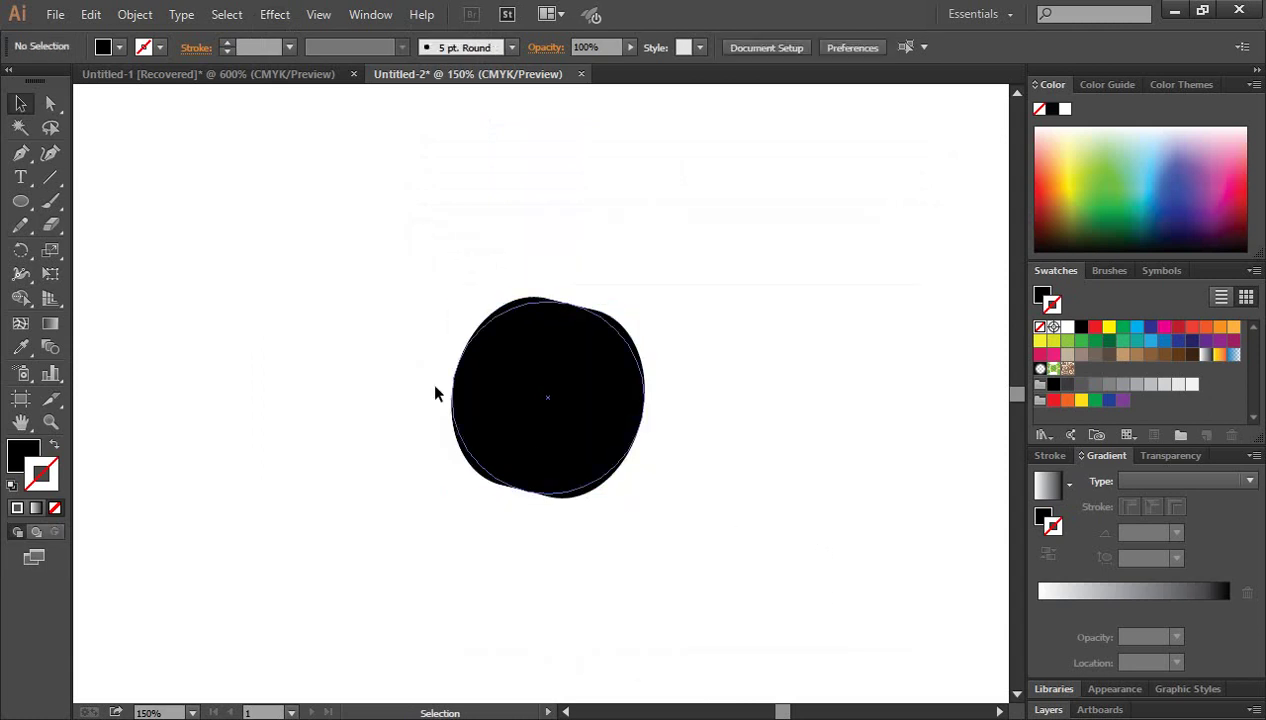
{"action": "mouse_move", "coordinate": [410, 348]}
{"action": "left_mouse_down"}
{"action": "mouse_move", "coordinate": [653, 540]}
{"action": "mouse_move", "coordinate": [672, 448]}
{"action": "left_mouse_up"}
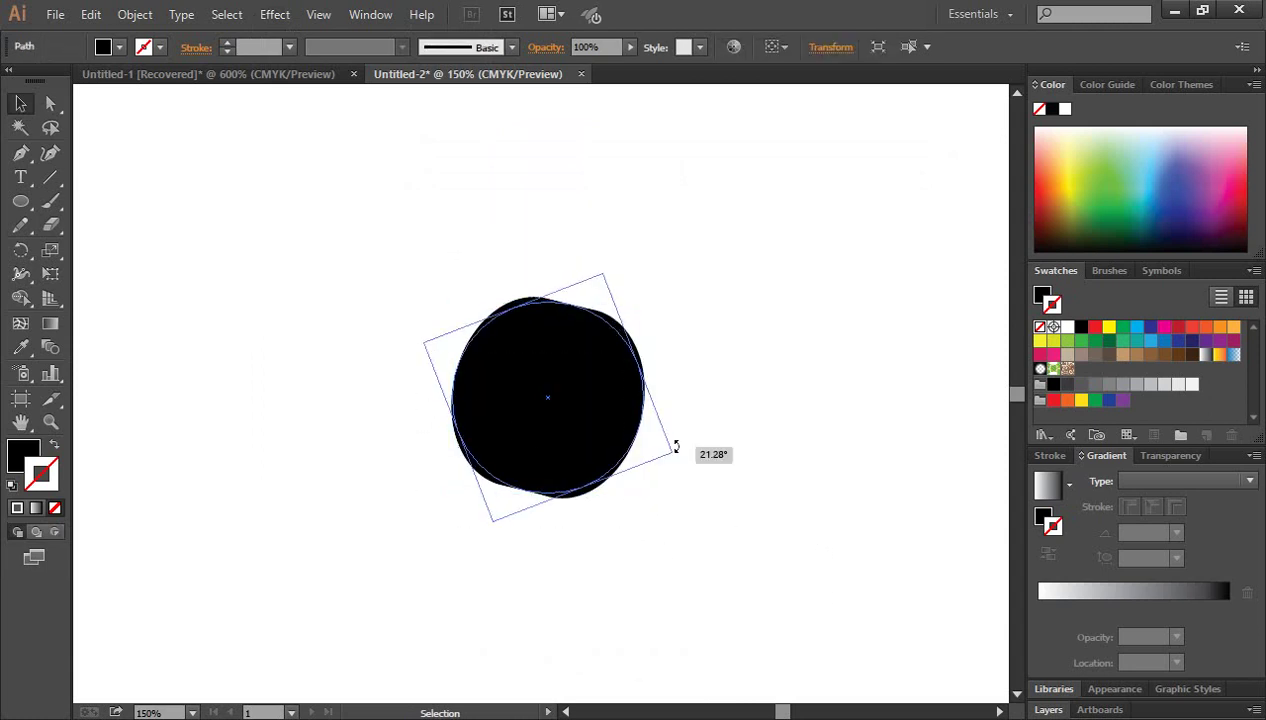
{"action": "left_click", "coordinate": [727, 531]}
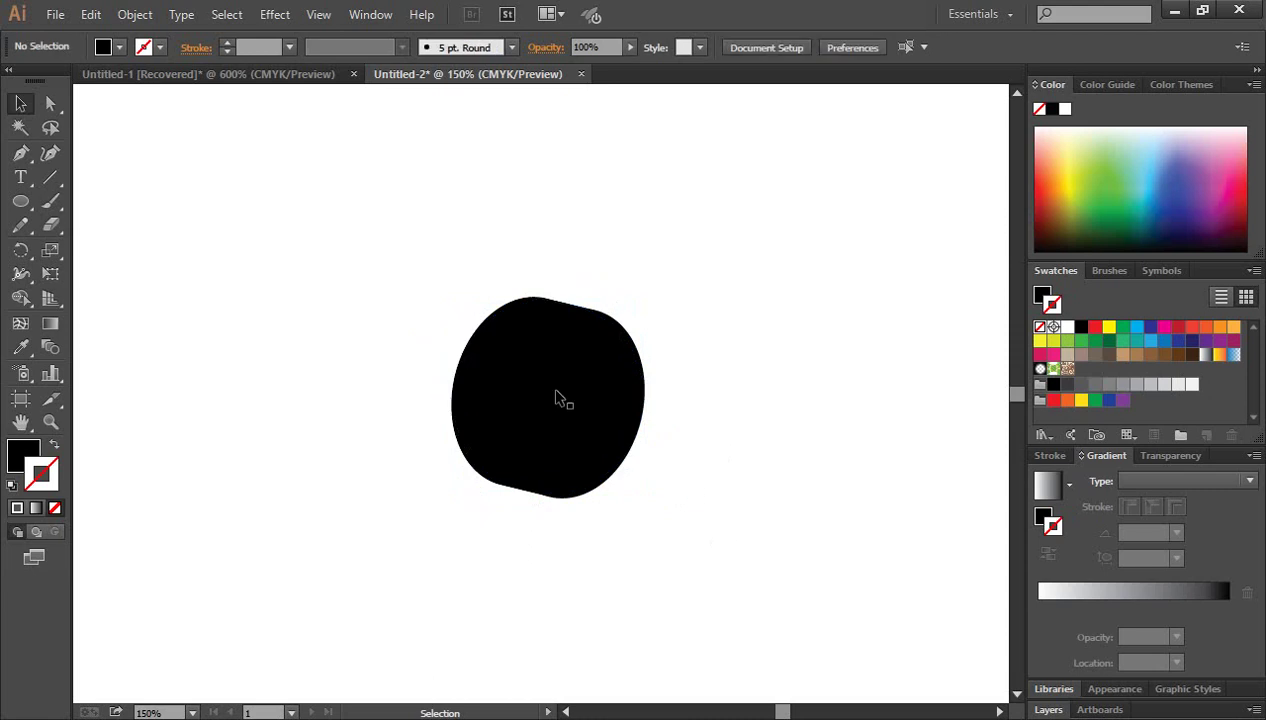
{"action": "left_click", "coordinate": [574, 324]}
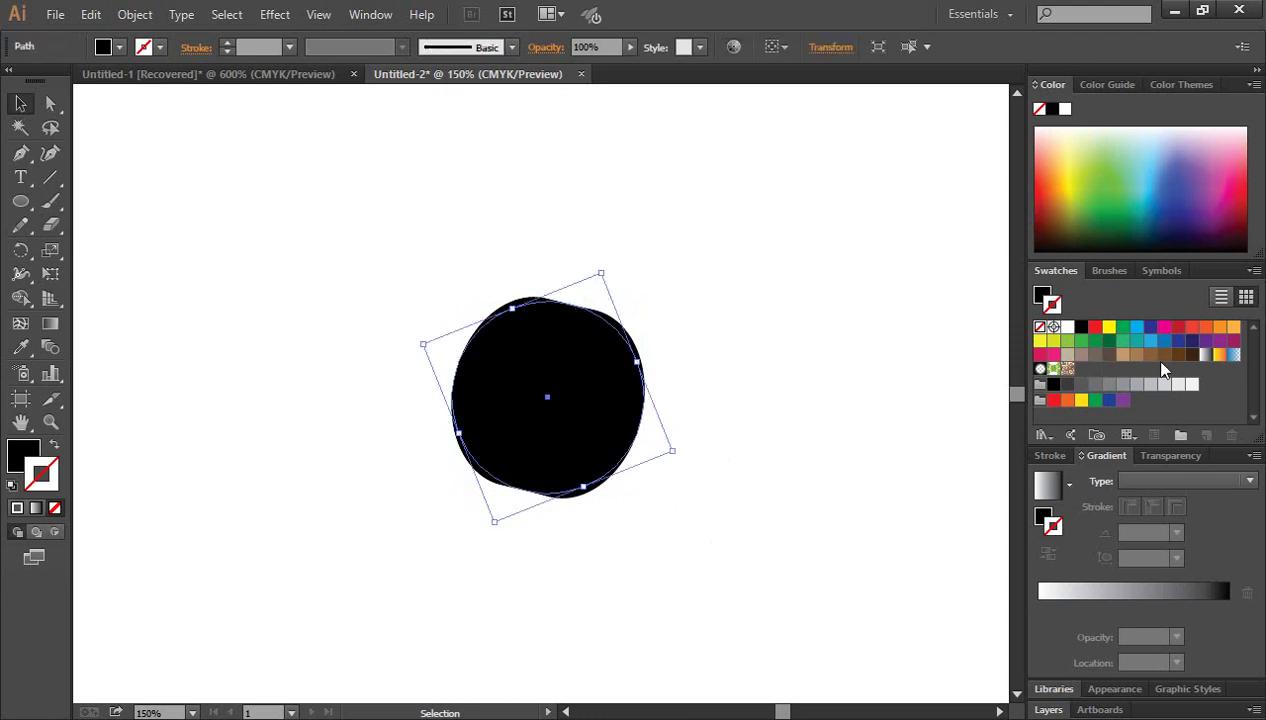
Colour the outline green so the side turns green, then tilt it slightly counter-clockwise.
{"action": "left_click", "coordinate": [1081, 340]}
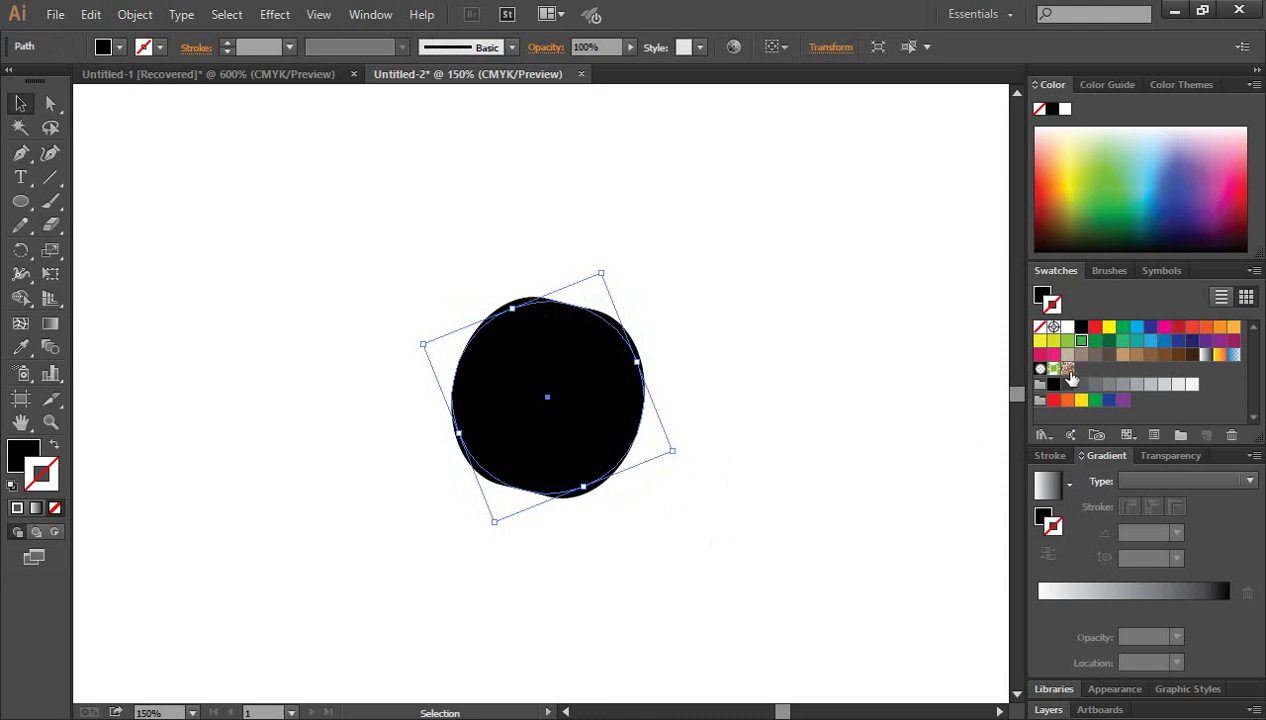
{"action": "left_click", "coordinate": [847, 443]}
{"action": "left_click_drag", "start_coordinate": [297, 280], "coordinate": [675, 565]}
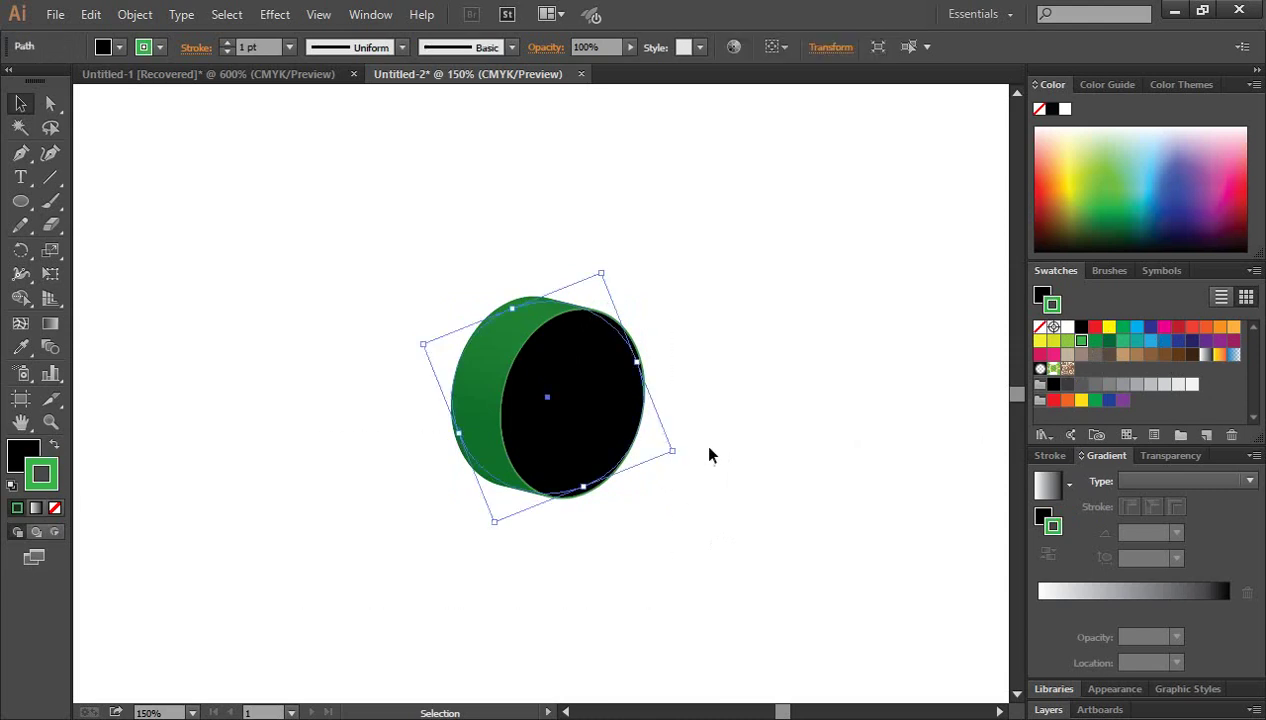
{"action": "left_click_drag", "start_coordinate": [683, 452], "coordinate": [596, 262]}
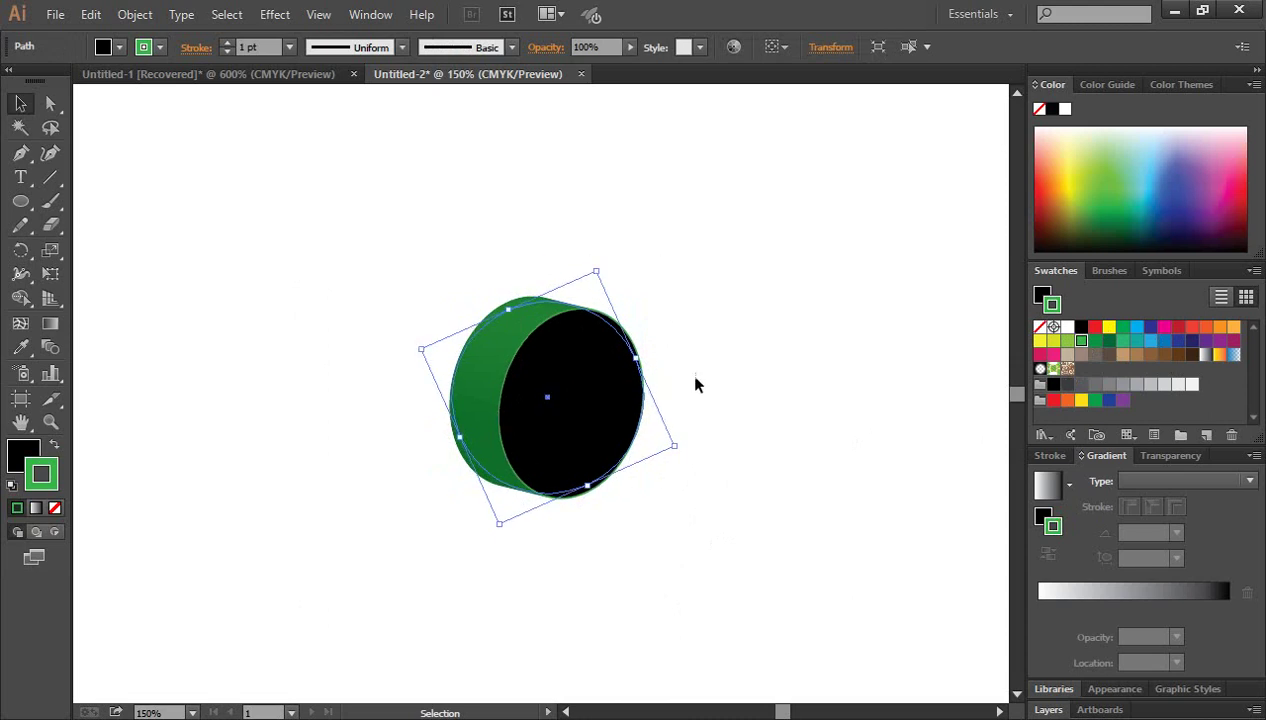
Expand the 3D disc into editable paths and rotate the cylinder's opening upward.
{"action": "left_click", "coordinate": [135, 14]}
{"action": "left_click", "coordinate": [180, 248]}
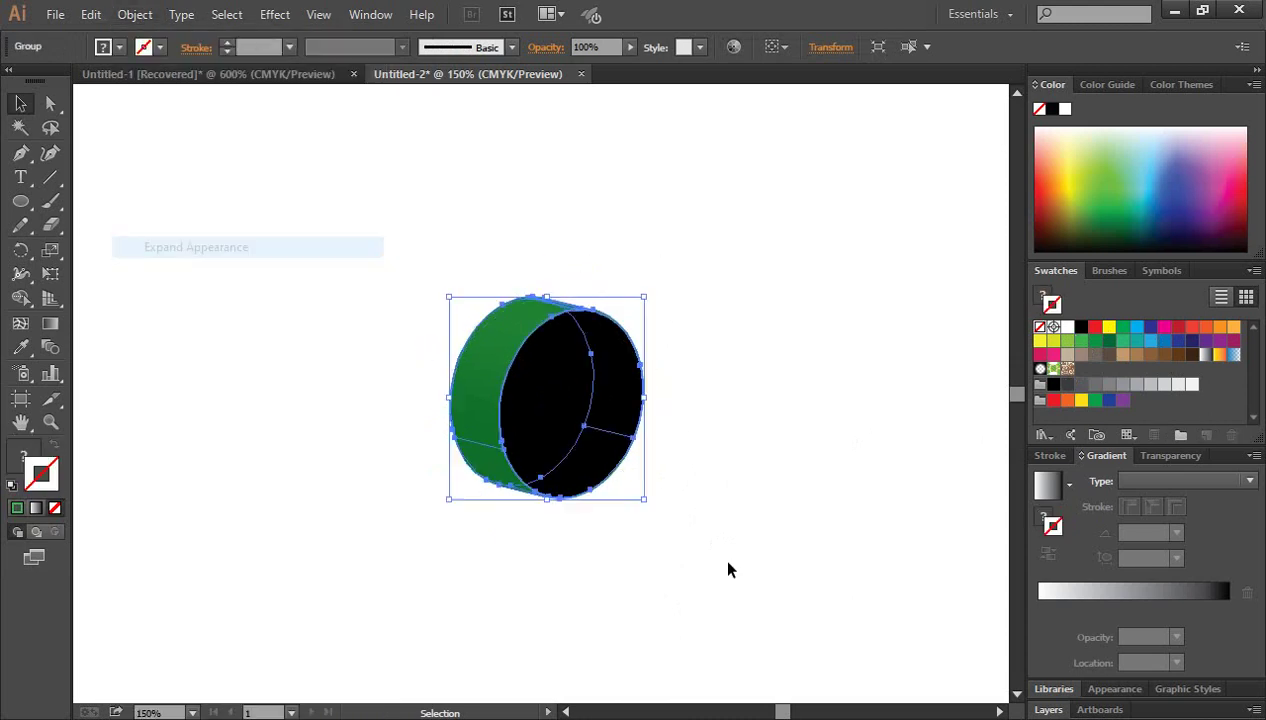
{"action": "left_click_drag", "start_coordinate": [655, 498], "coordinate": [670, 333]}
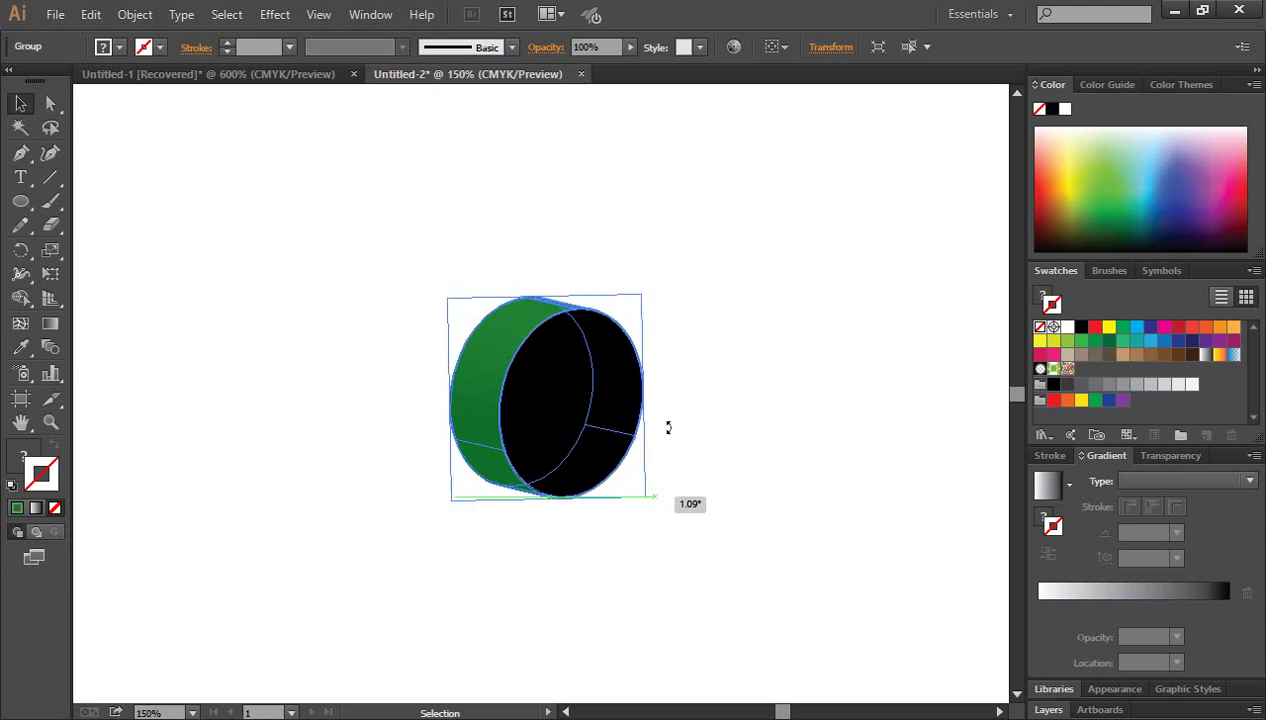
{"action": "left_click", "coordinate": [764, 465]}
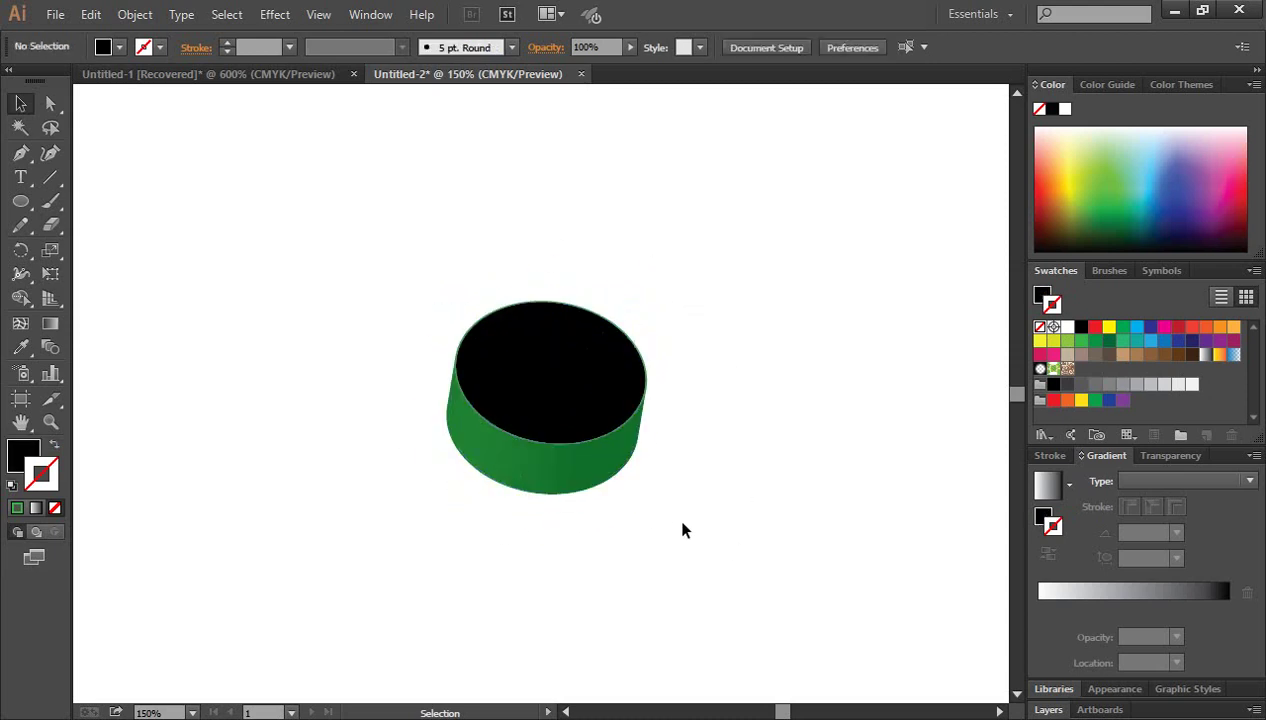
Select the cylinder group, move it left, and delete it.
{"action": "left_click_drag", "start_coordinate": [681, 528], "coordinate": [466, 282]}
{"action": "left_click", "coordinate": [380, 365]}
{"action": "left_click_drag", "start_coordinate": [356, 285], "coordinate": [811, 611]}
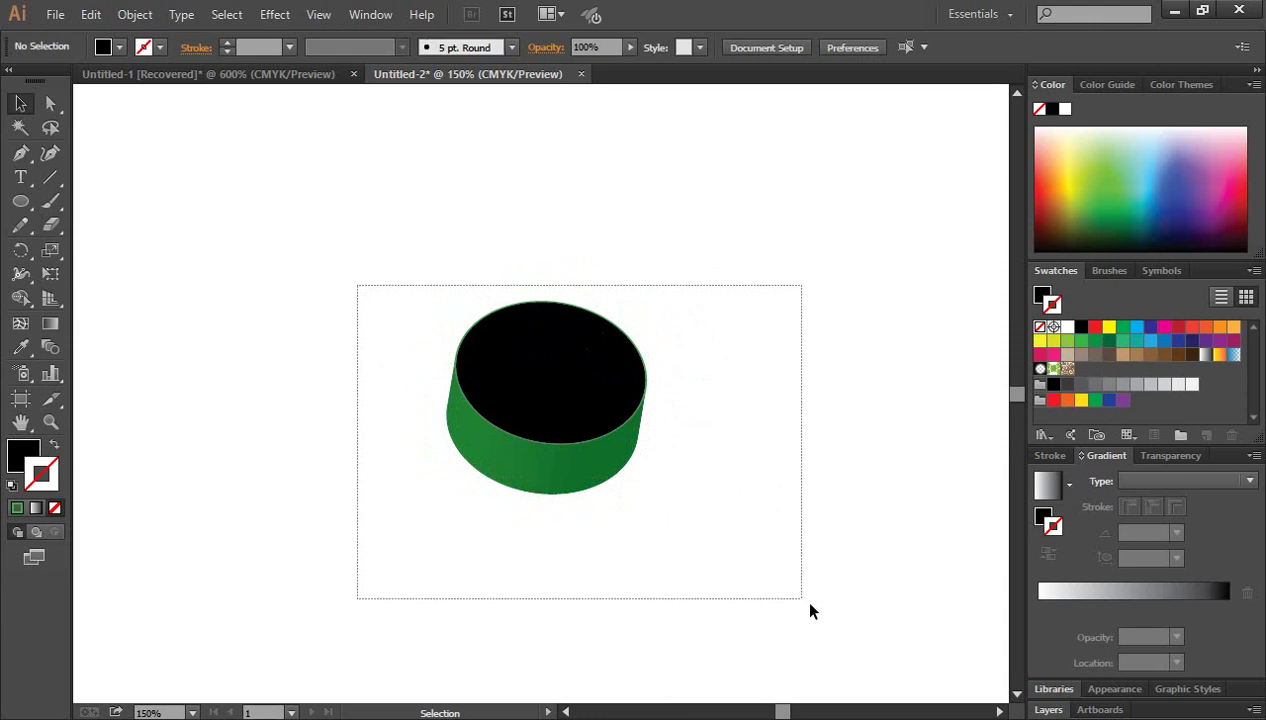
{"action": "left_click", "coordinate": [736, 547]}
{"action": "left_click_drag", "start_coordinate": [367, 283], "coordinate": [728, 547]}
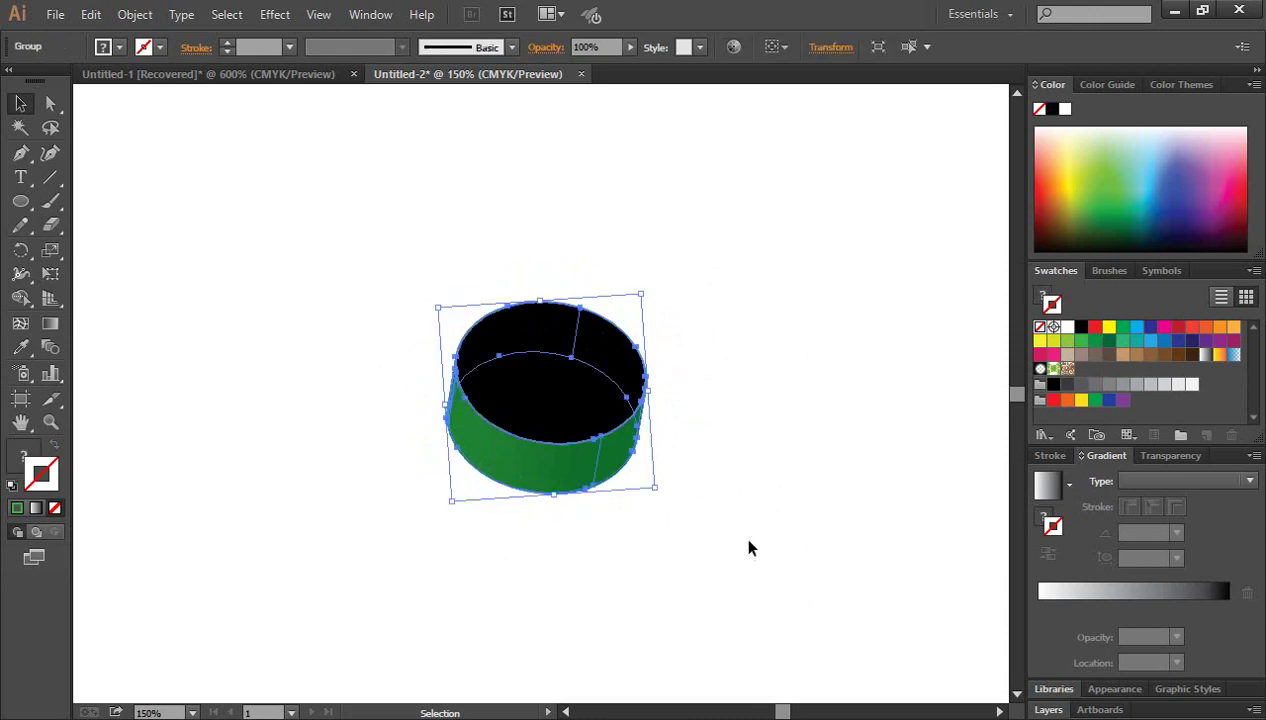
{"action": "left_click", "coordinate": [752, 545]}
{"action": "left_click_drag", "start_coordinate": [549, 462], "coordinate": [461, 484]}
{"action": "key", "text": "Delete"}
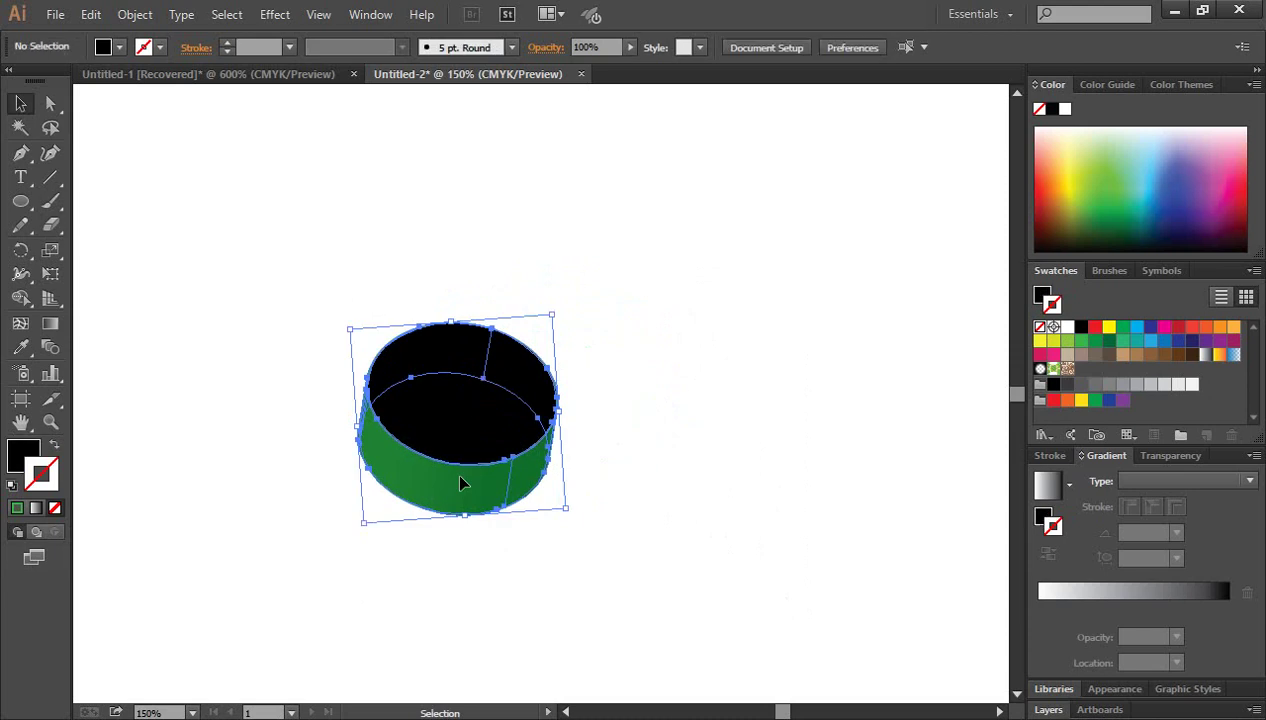
{"action": "left_click", "coordinate": [22, 203]}
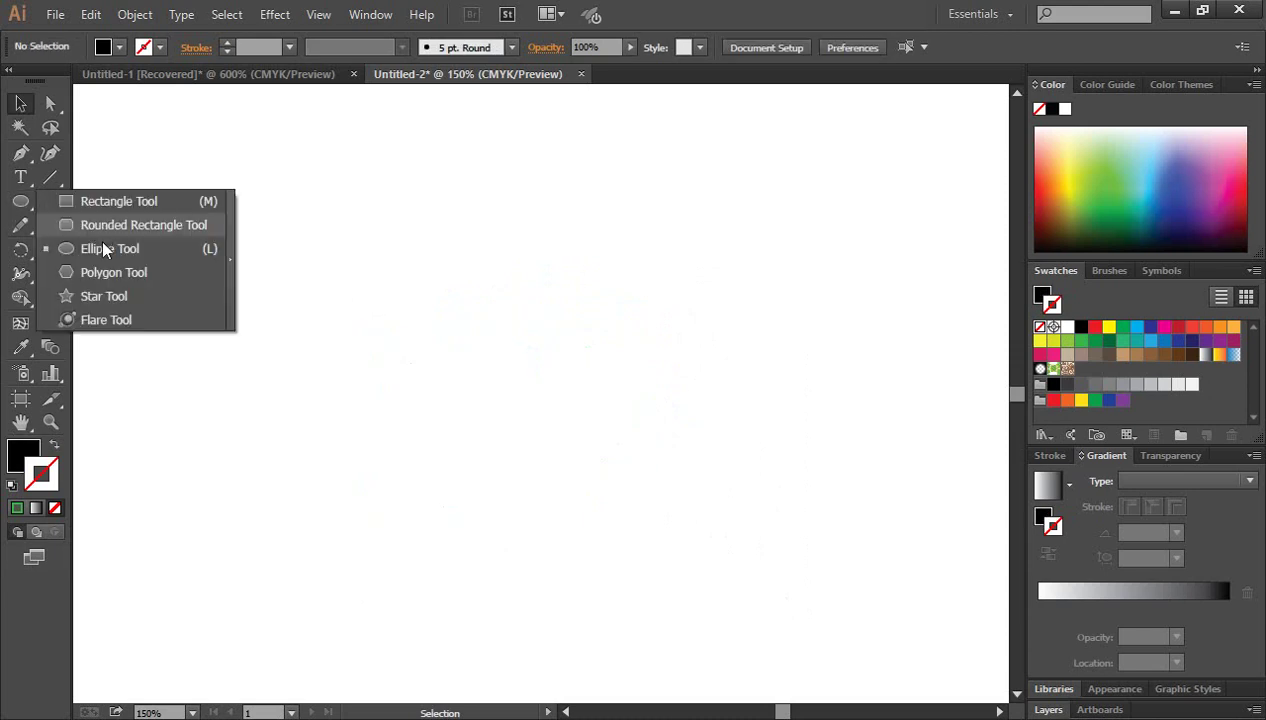
Draw a black circle near the page centre with the Ellipse tool.
{"action": "left_click", "coordinate": [110, 248]}
{"action": "left_click_drag", "start_coordinate": [511, 367], "coordinate": [581, 469]}
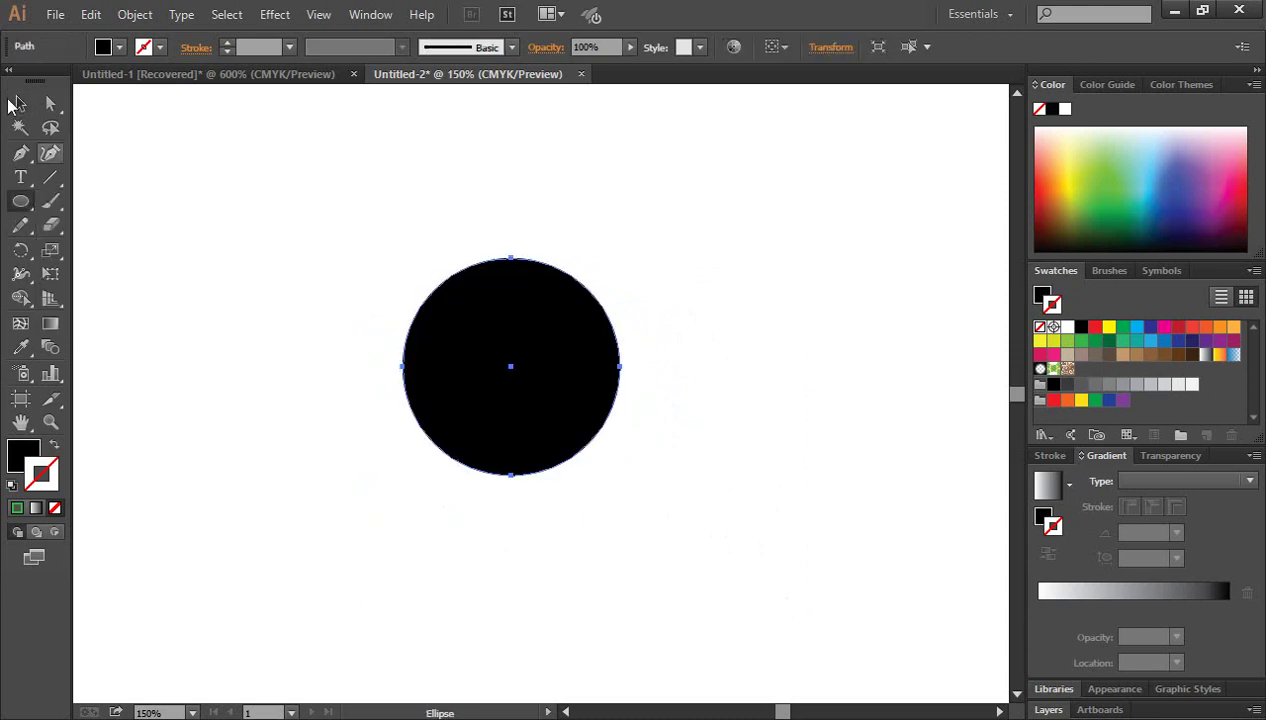
{"action": "left_click", "coordinate": [20, 104]}
Apply a 50 pt 3D extrusion at Off-Axis Front with a Complex 3 bevel.
{"action": "left_click", "coordinate": [277, 14]}
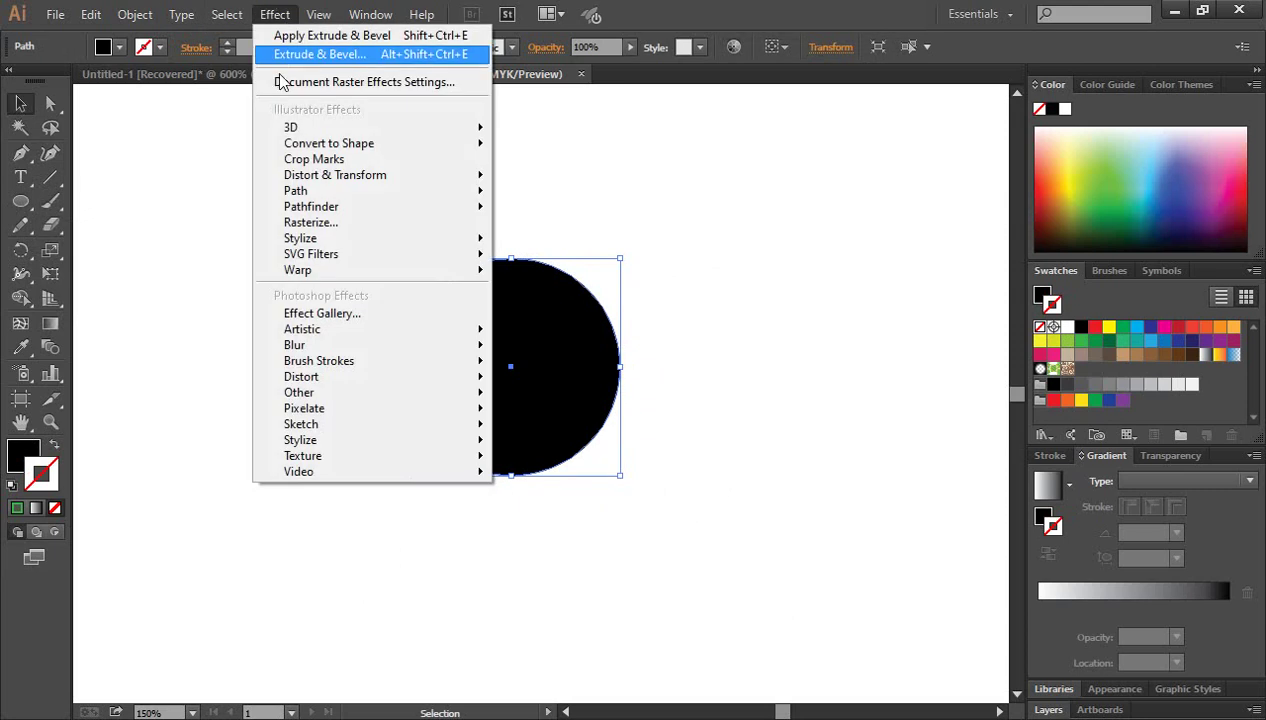
{"action": "mouse_move", "coordinate": [291, 127]}
{"action": "left_click", "coordinate": [592, 140]}
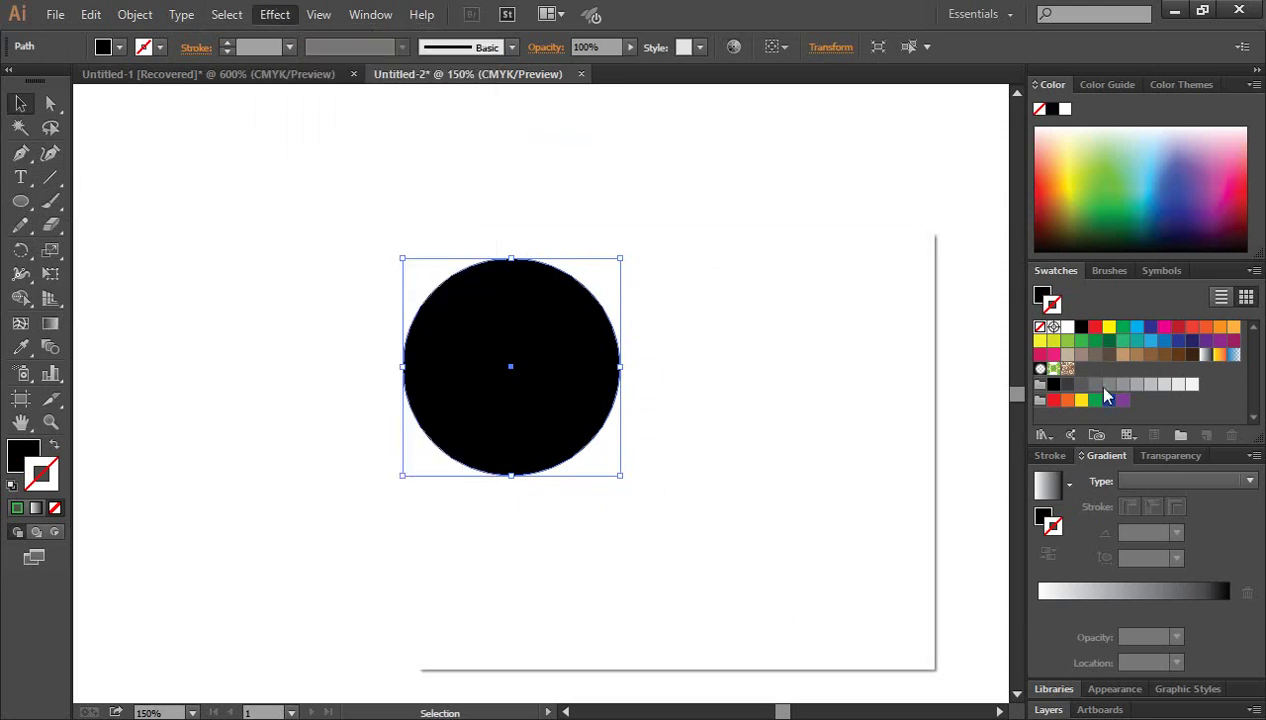
{"action": "left_click_drag", "start_coordinate": [667, 258], "coordinate": [698, 201]}
{"action": "left_click", "coordinate": [603, 222]}
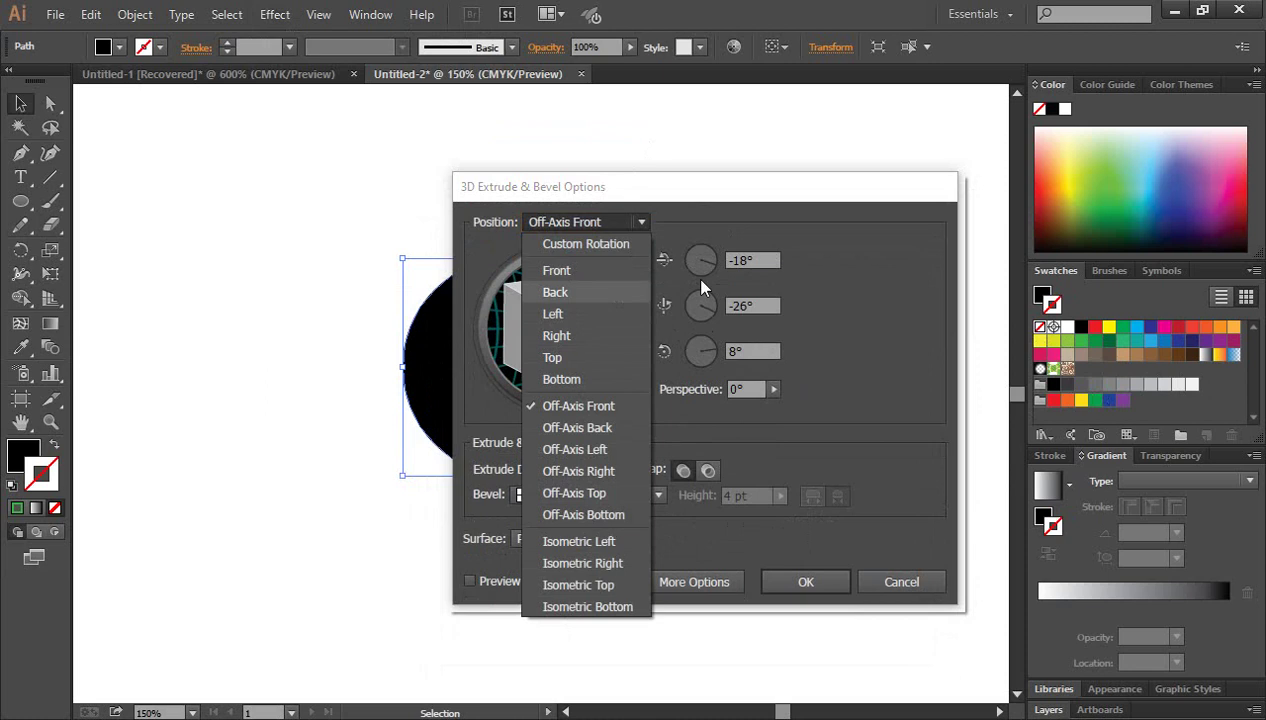
{"action": "left_click", "coordinate": [703, 201]}
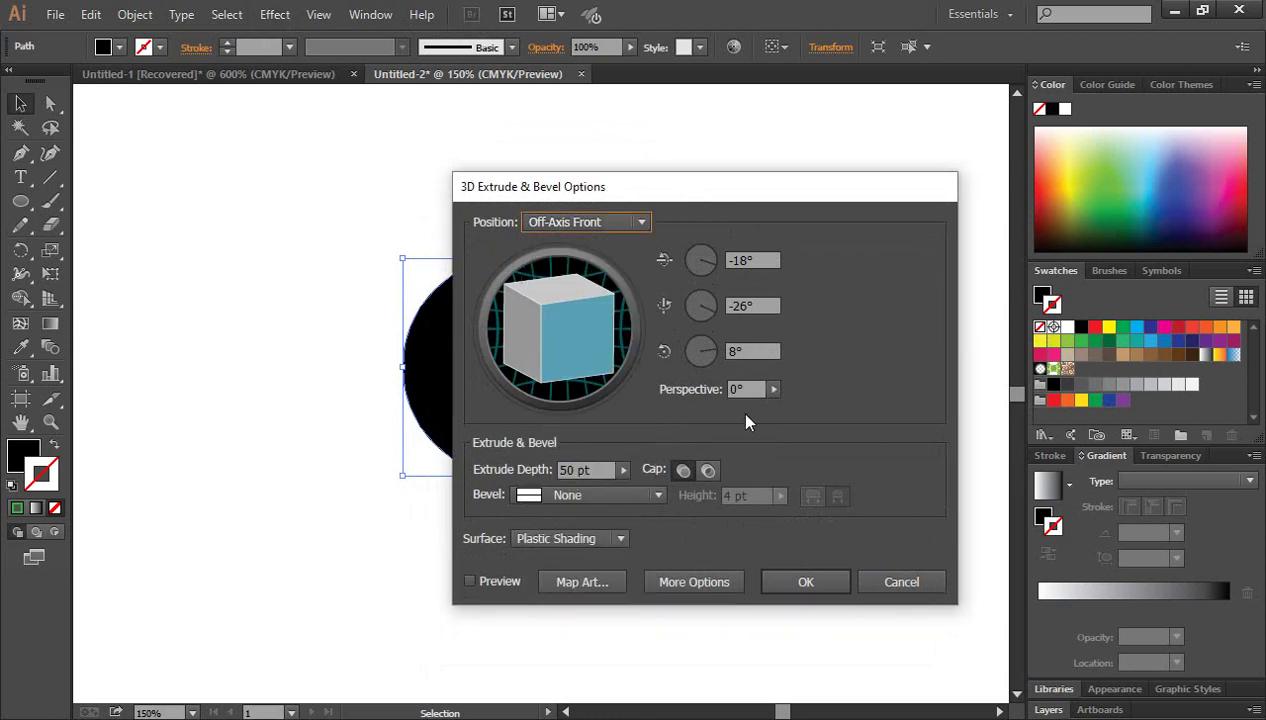
{"action": "left_click", "coordinate": [657, 494]}
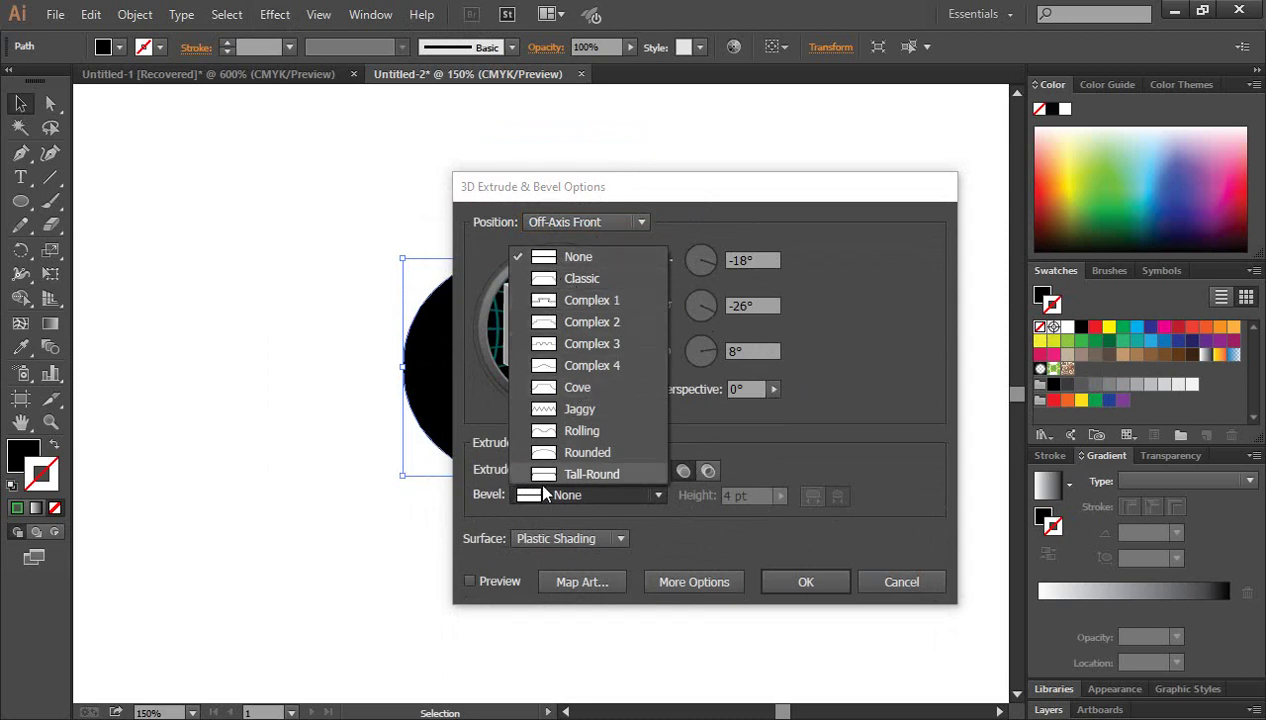
{"action": "left_click", "coordinate": [545, 345]}
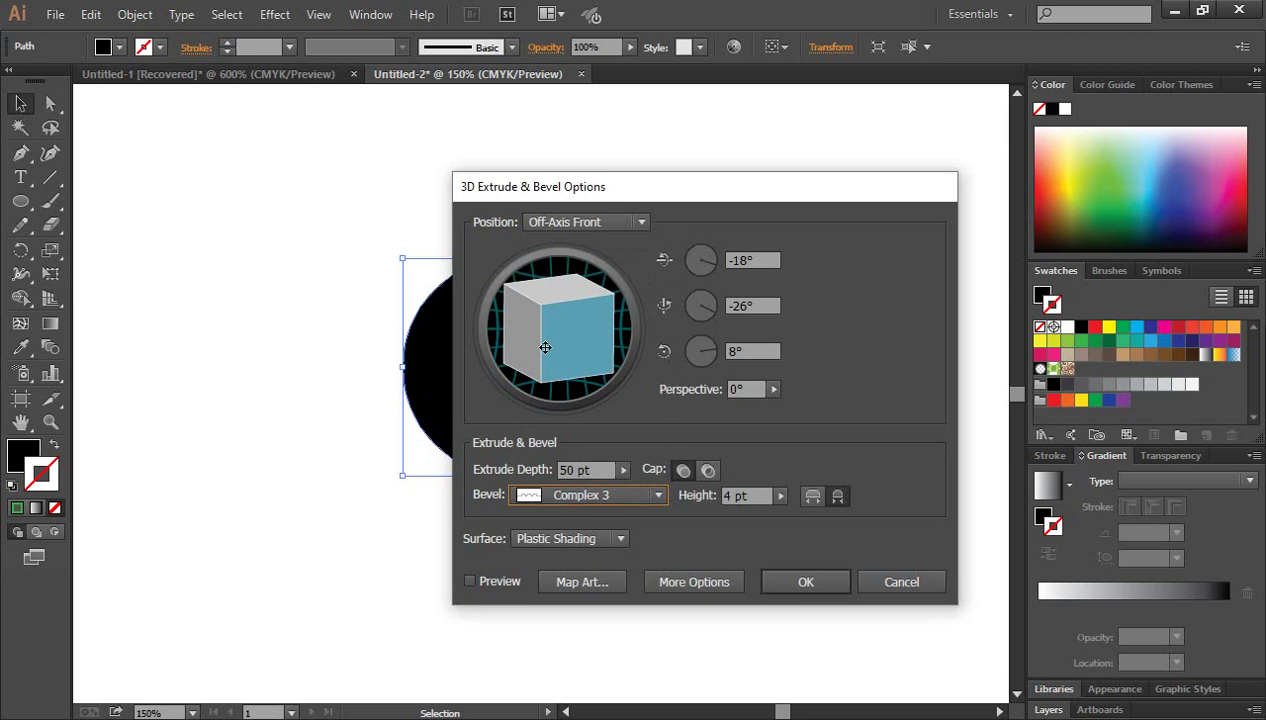
{"action": "left_click", "coordinate": [805, 582]}
{"action": "left_click", "coordinate": [708, 483]}
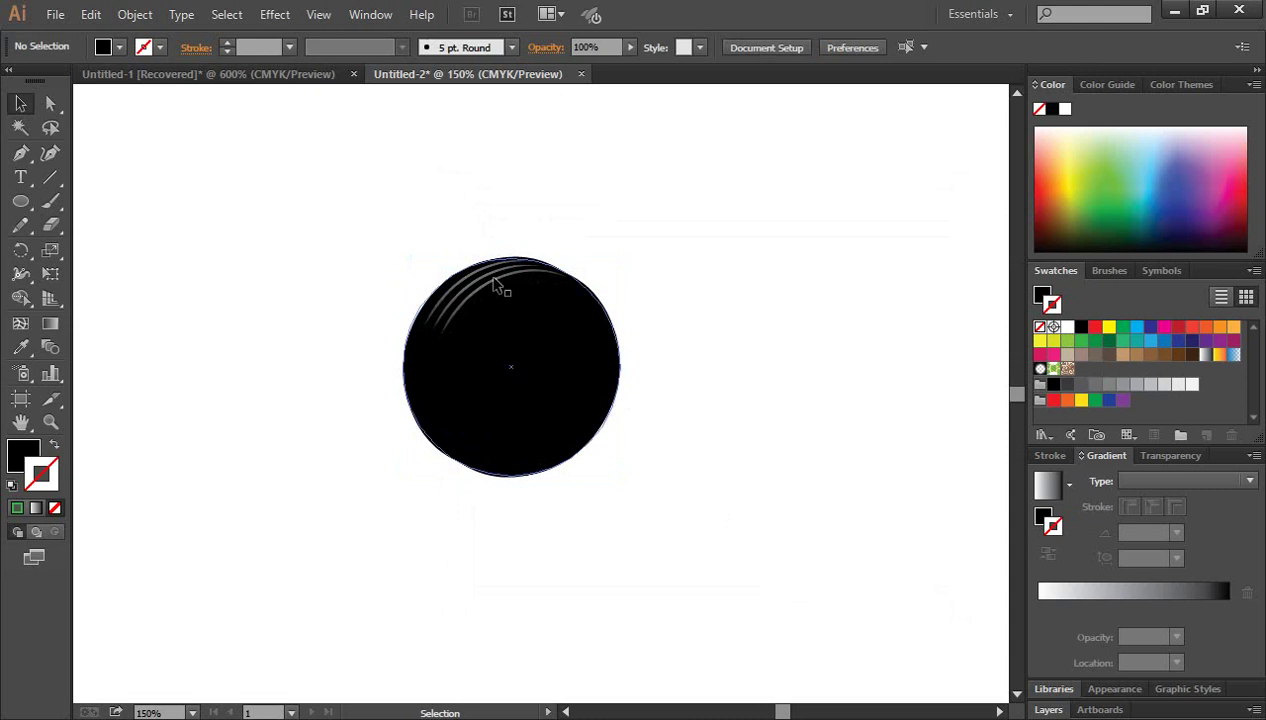
Undo the extrusion and reapply 3D Extrude & Bevel with a Jaggy bevel and custom rotation.
{"action": "key", "text": "ctrl+z"}
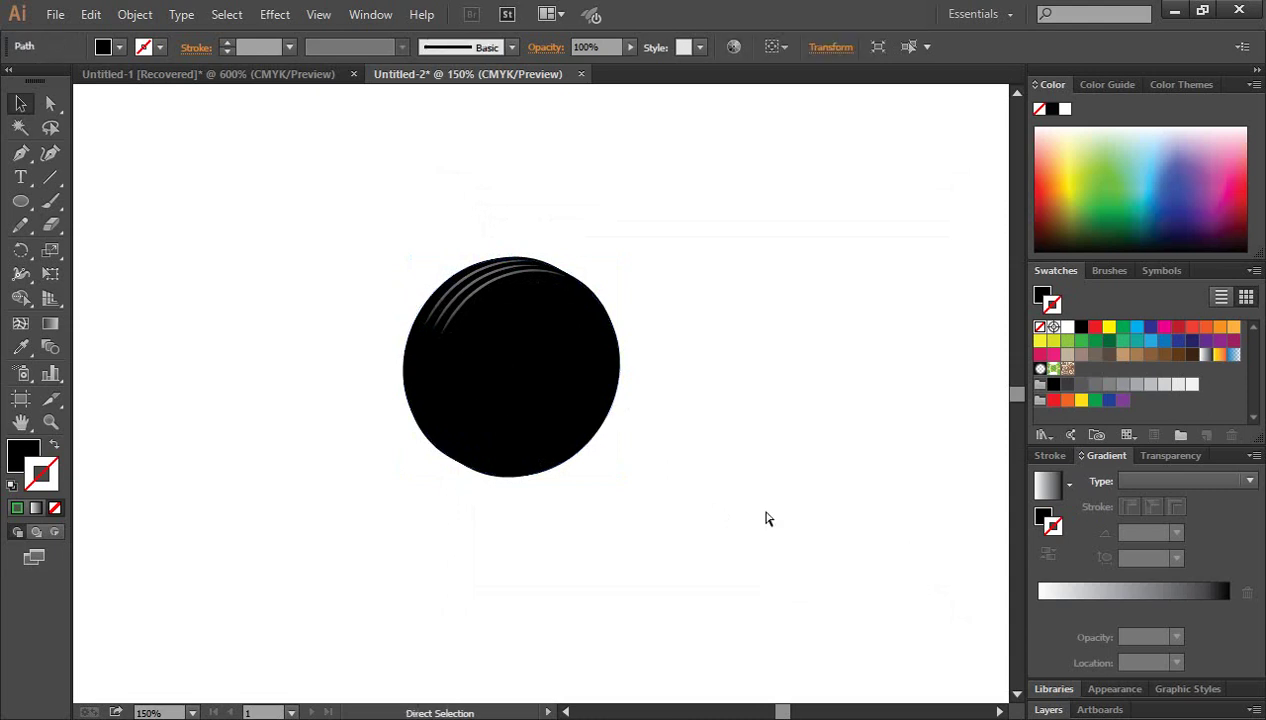
{"action": "key", "text": "ctrl+z"}
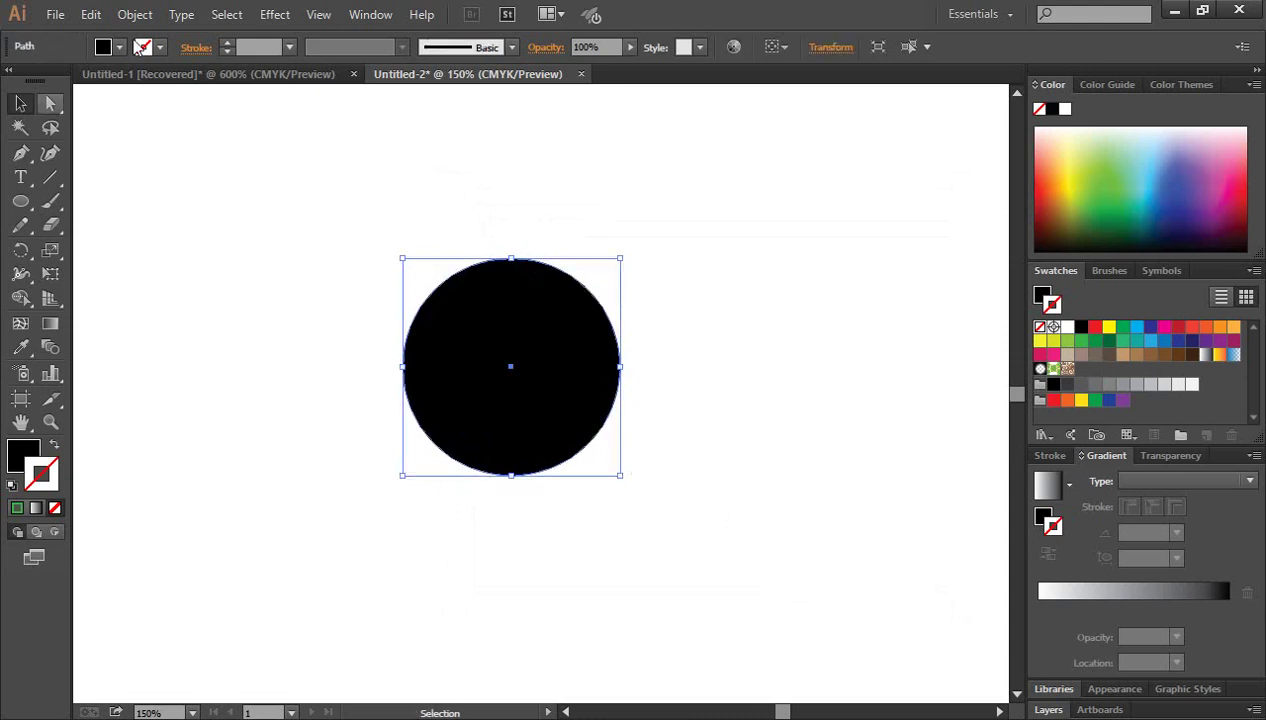
{"action": "left_click", "coordinate": [275, 15]}
{"action": "mouse_move", "coordinate": [291, 127]}
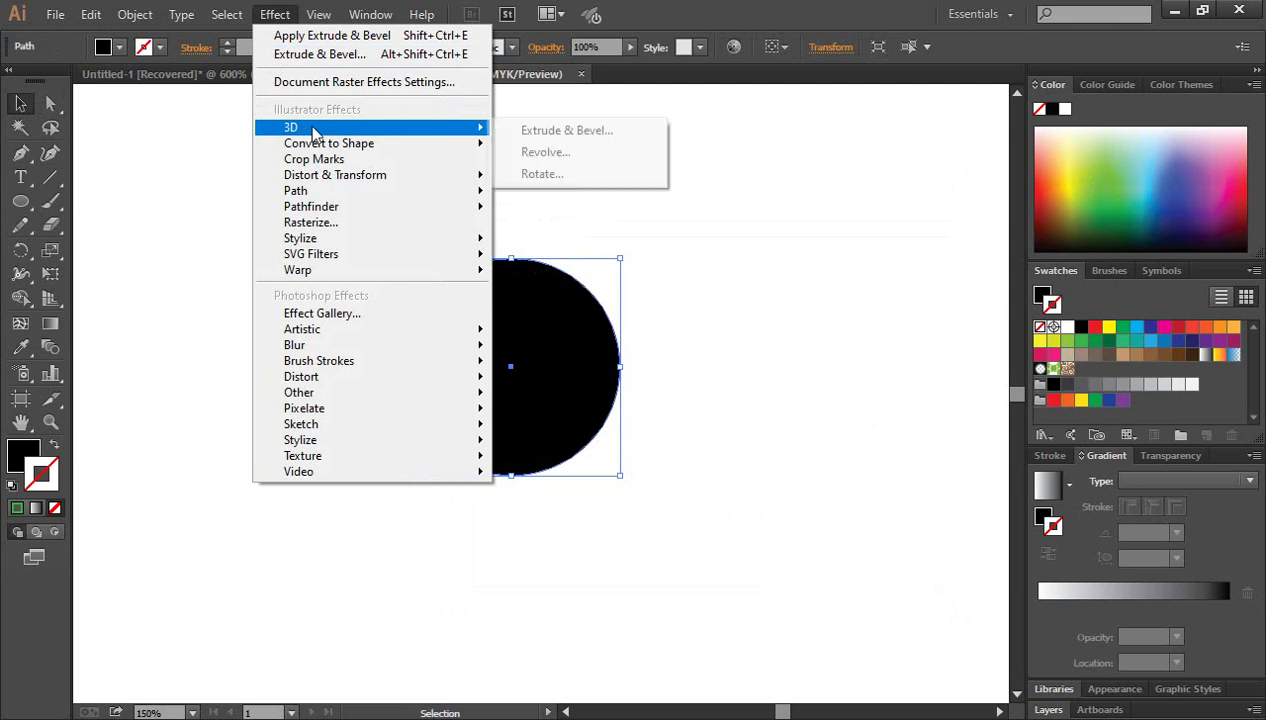
{"action": "left_click", "coordinate": [608, 132]}
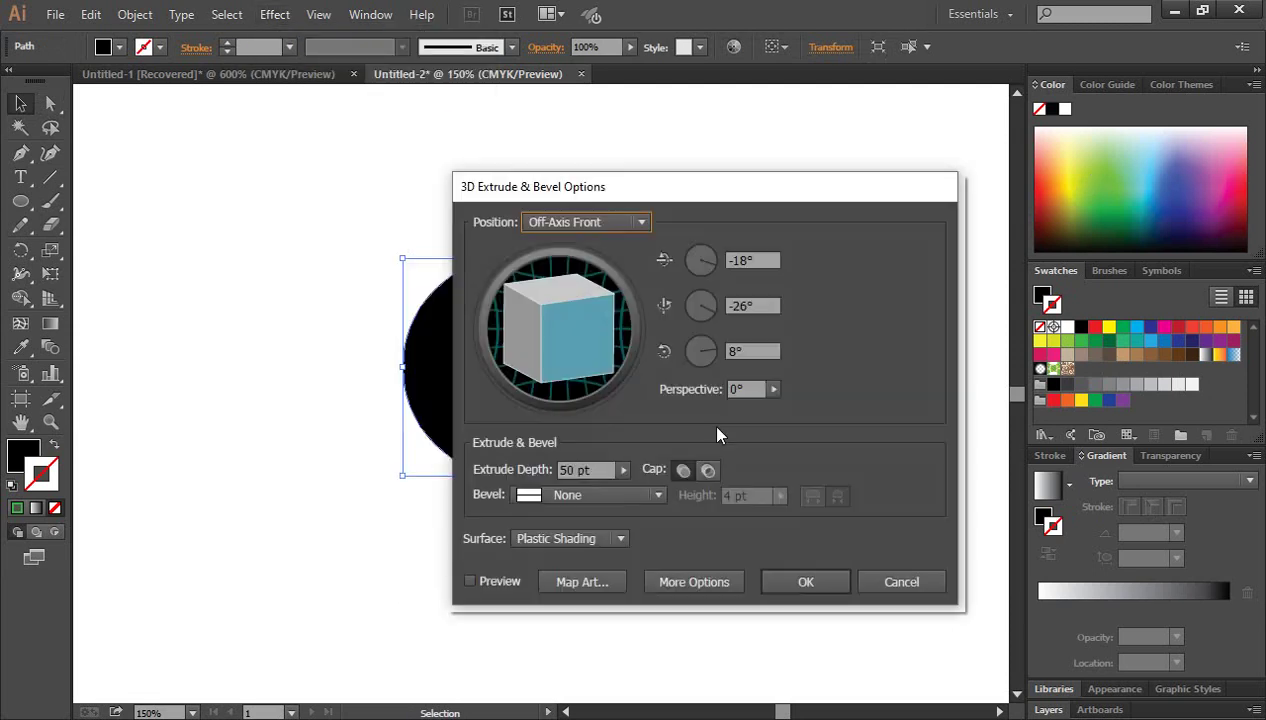
{"action": "left_click", "coordinate": [652, 494]}
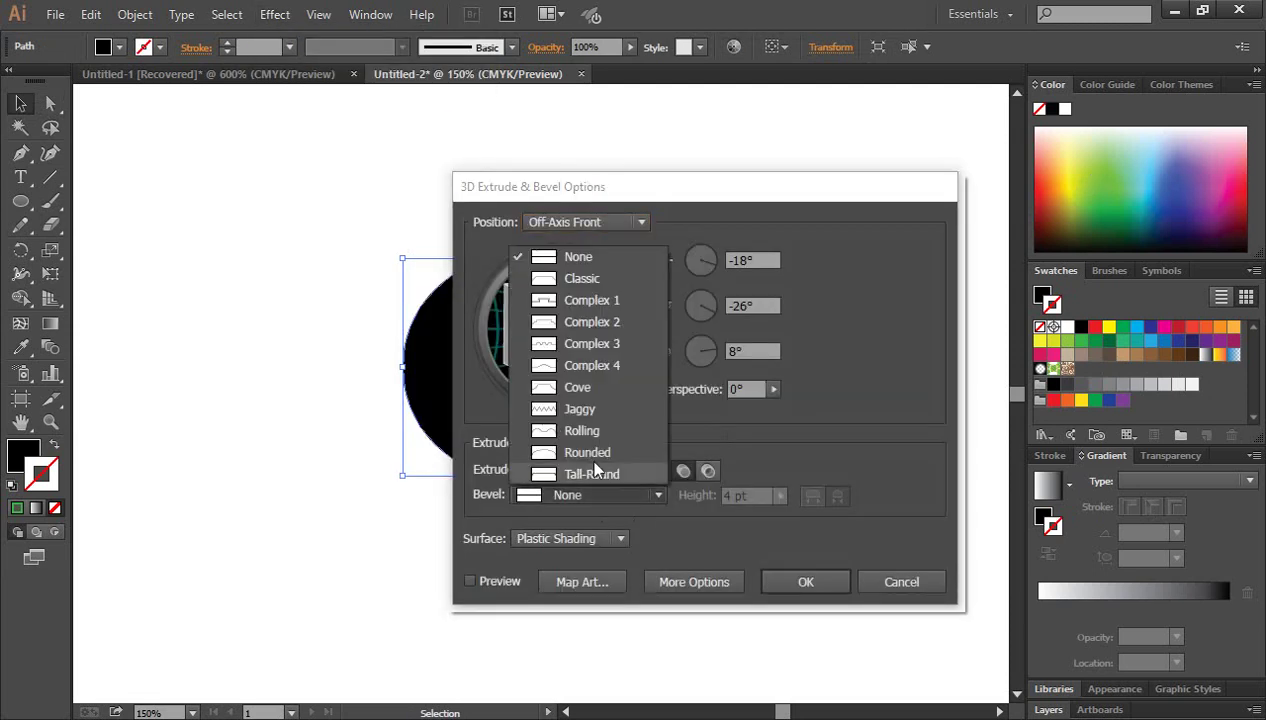
{"action": "left_click", "coordinate": [570, 409]}
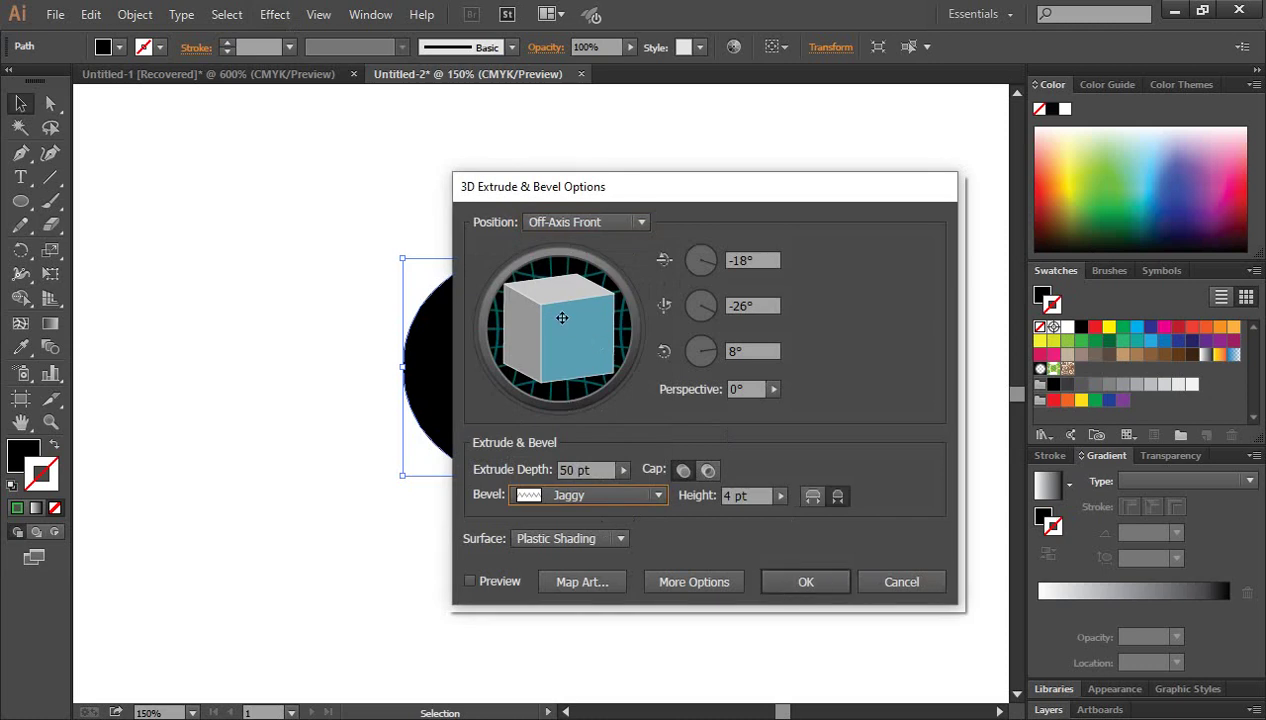
{"action": "left_click_drag", "start_coordinate": [552, 313], "coordinate": [555, 309]}
{"action": "left_click", "coordinate": [785, 582]}
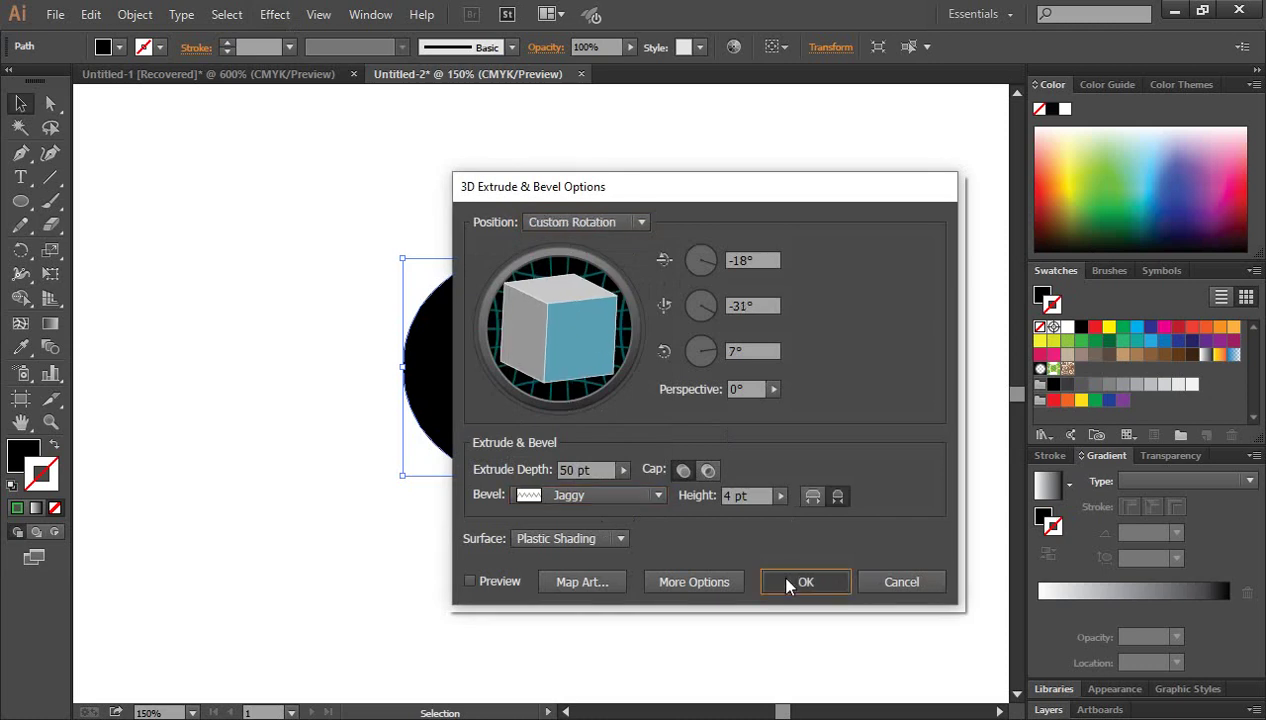
Rotate the extruded circle about 30 degrees and reselect it.
{"action": "left_click", "coordinate": [748, 522]}
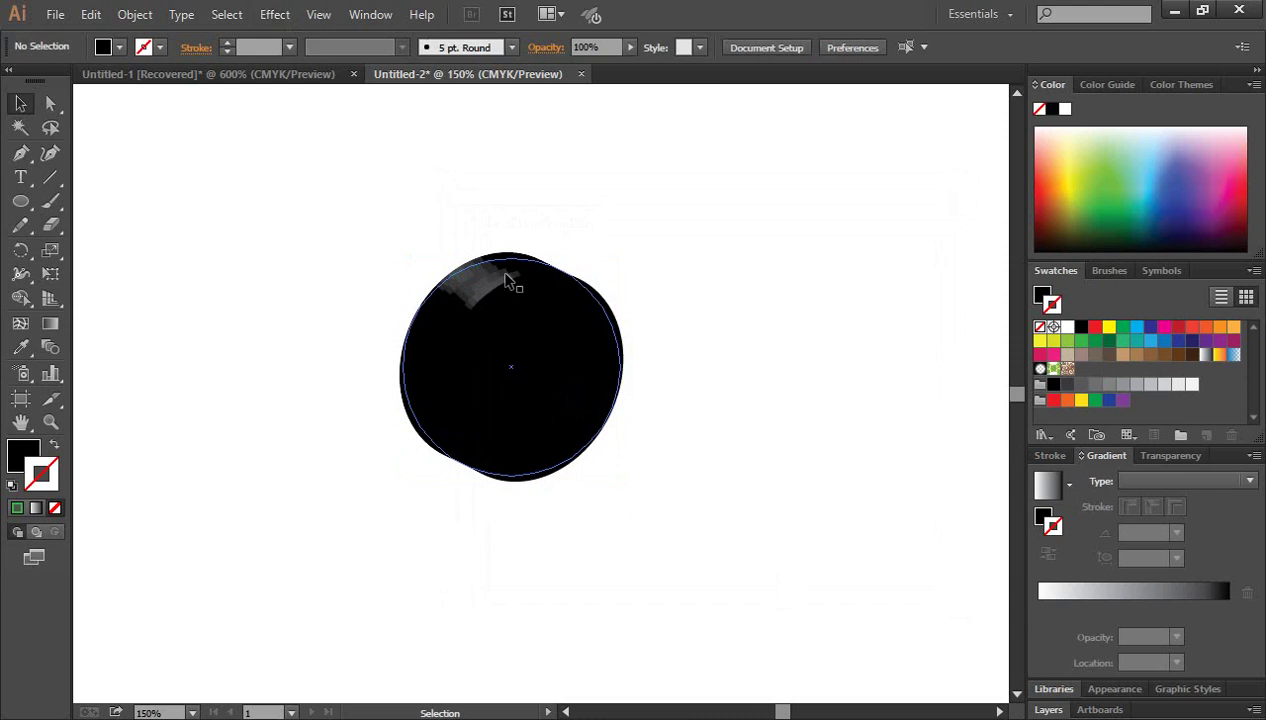
{"action": "left_click", "coordinate": [401, 323]}
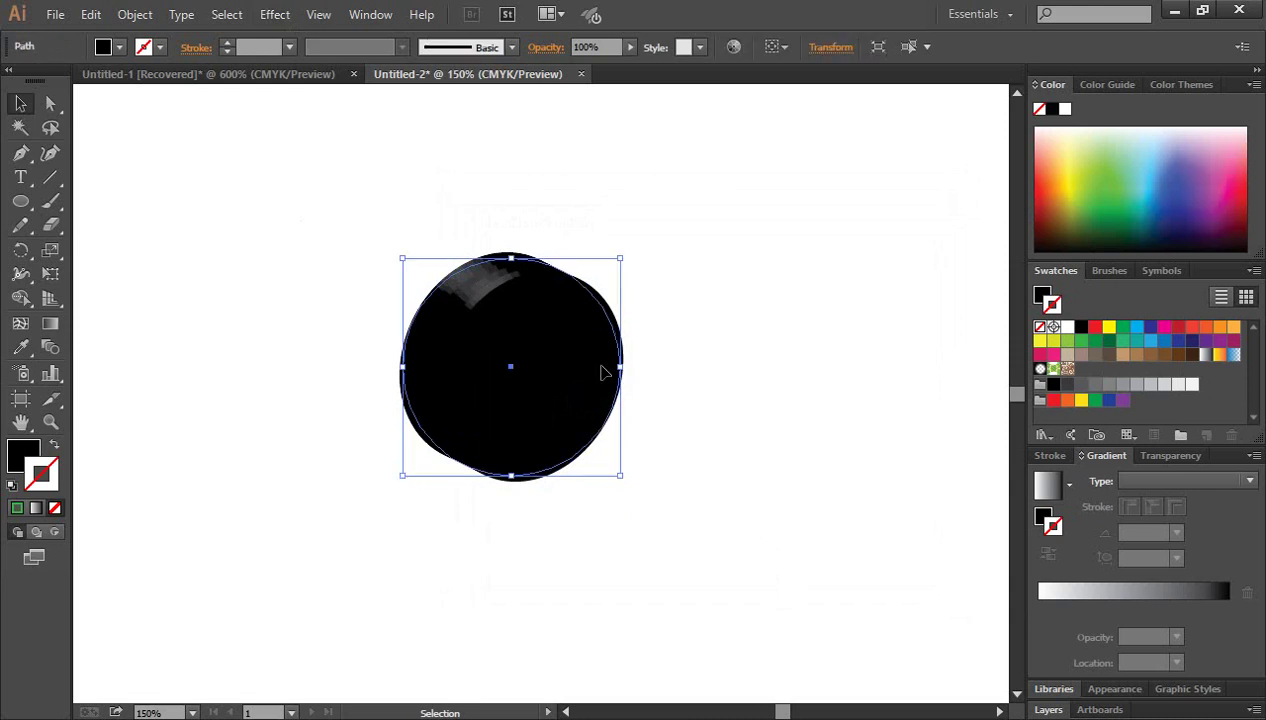
{"action": "left_click_drag", "start_coordinate": [322, 260], "coordinate": [697, 477]}
{"action": "left_click_drag", "start_coordinate": [628, 480], "coordinate": [668, 405]}
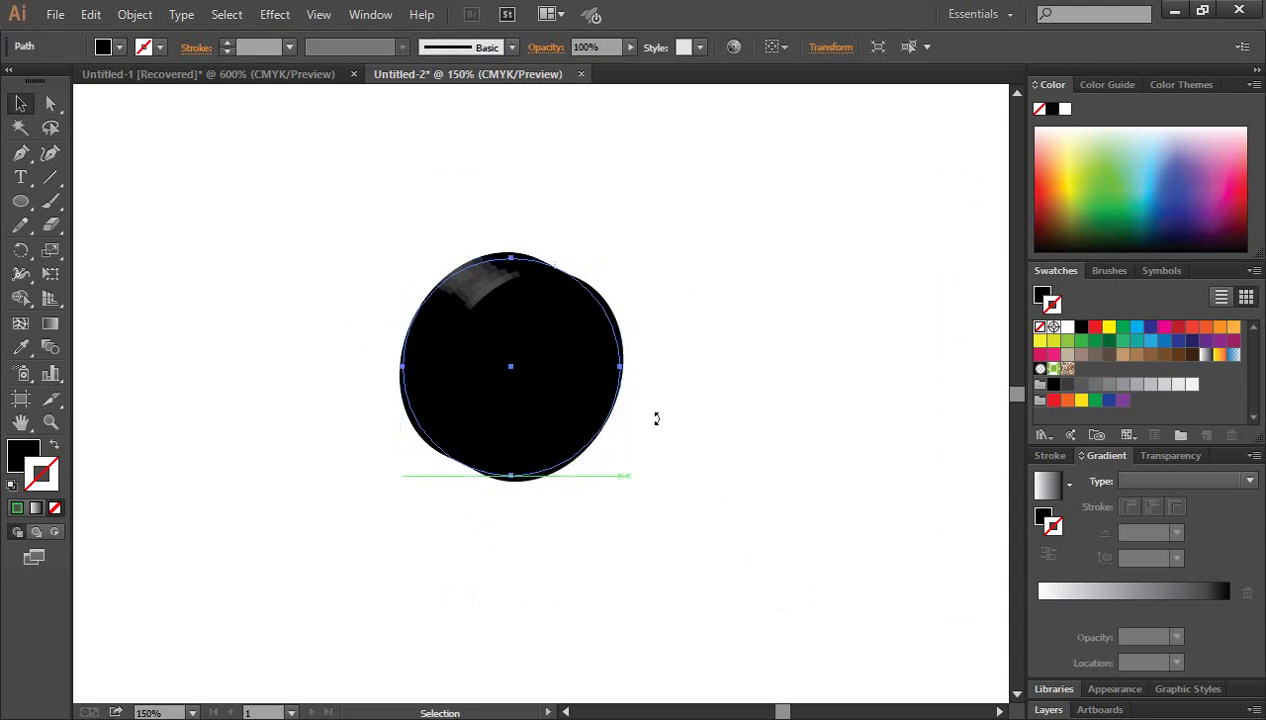
{"action": "left_click", "coordinate": [275, 15]}
{"action": "mouse_move", "coordinate": [372, 127]}
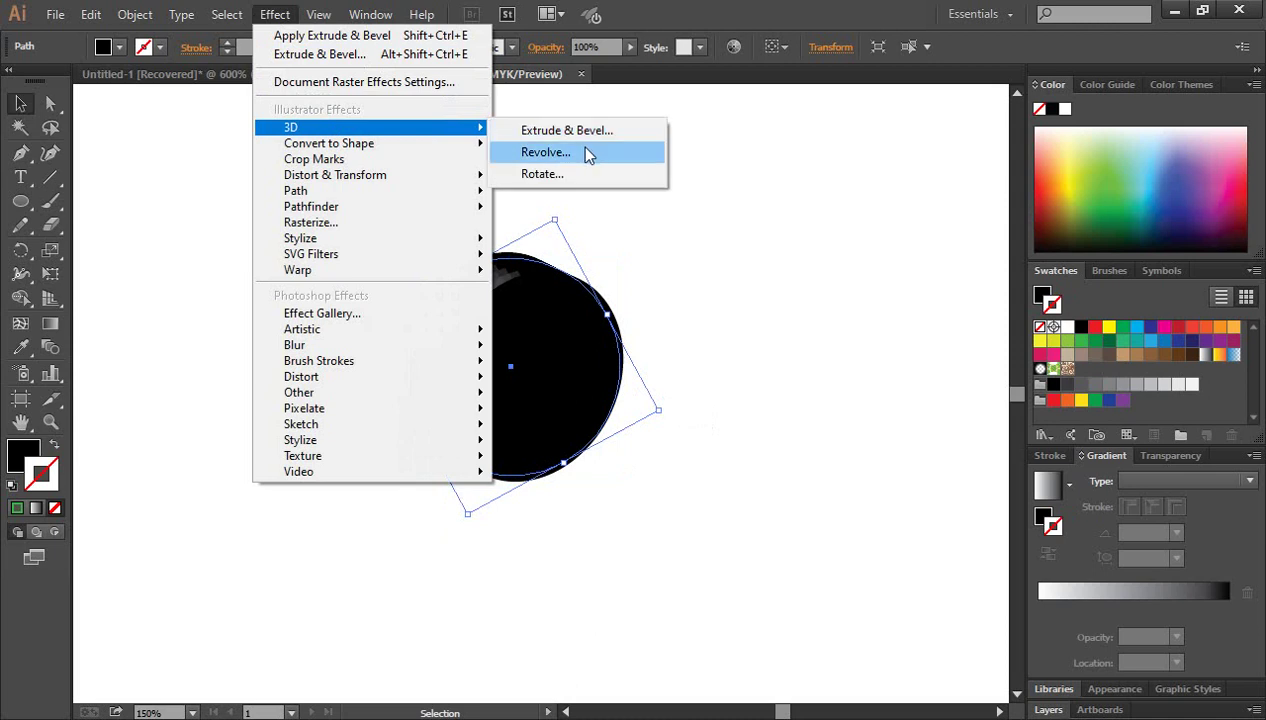
{"action": "left_click", "coordinate": [773, 354]}
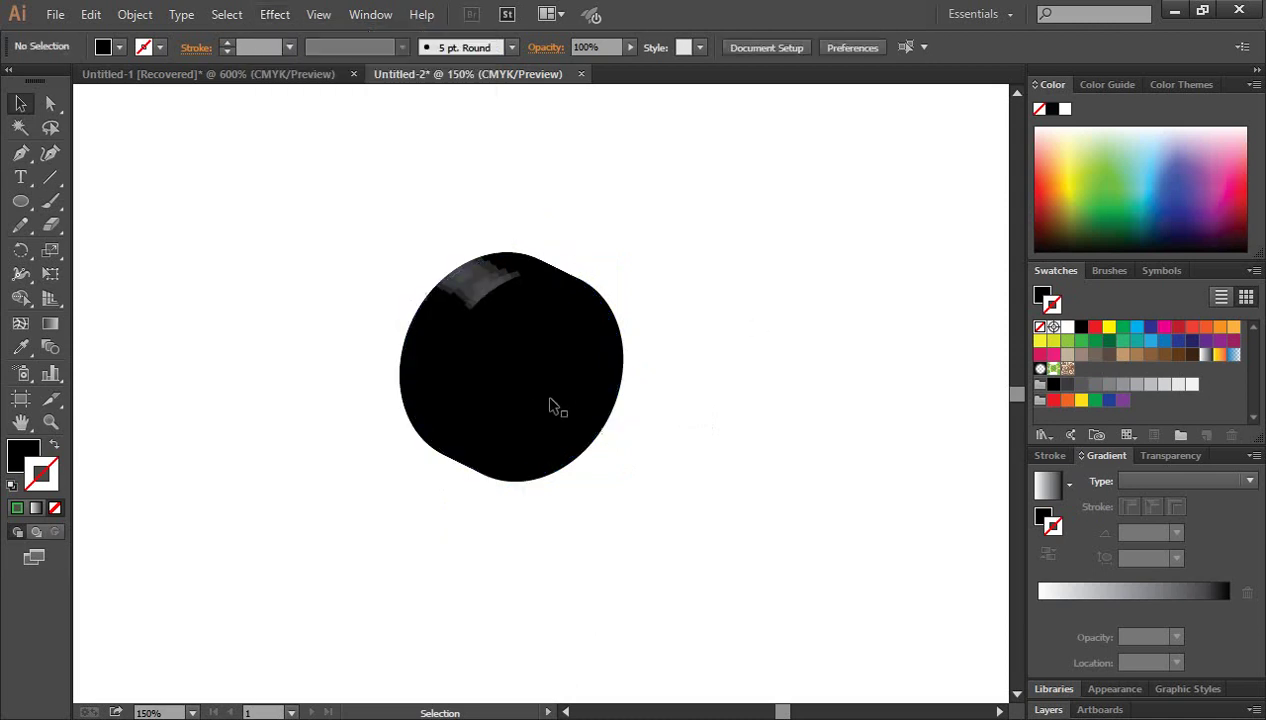
{"action": "left_click", "coordinate": [527, 378]}
Delete the old circle and draw a new black circle.
{"action": "key", "text": "Delete"}
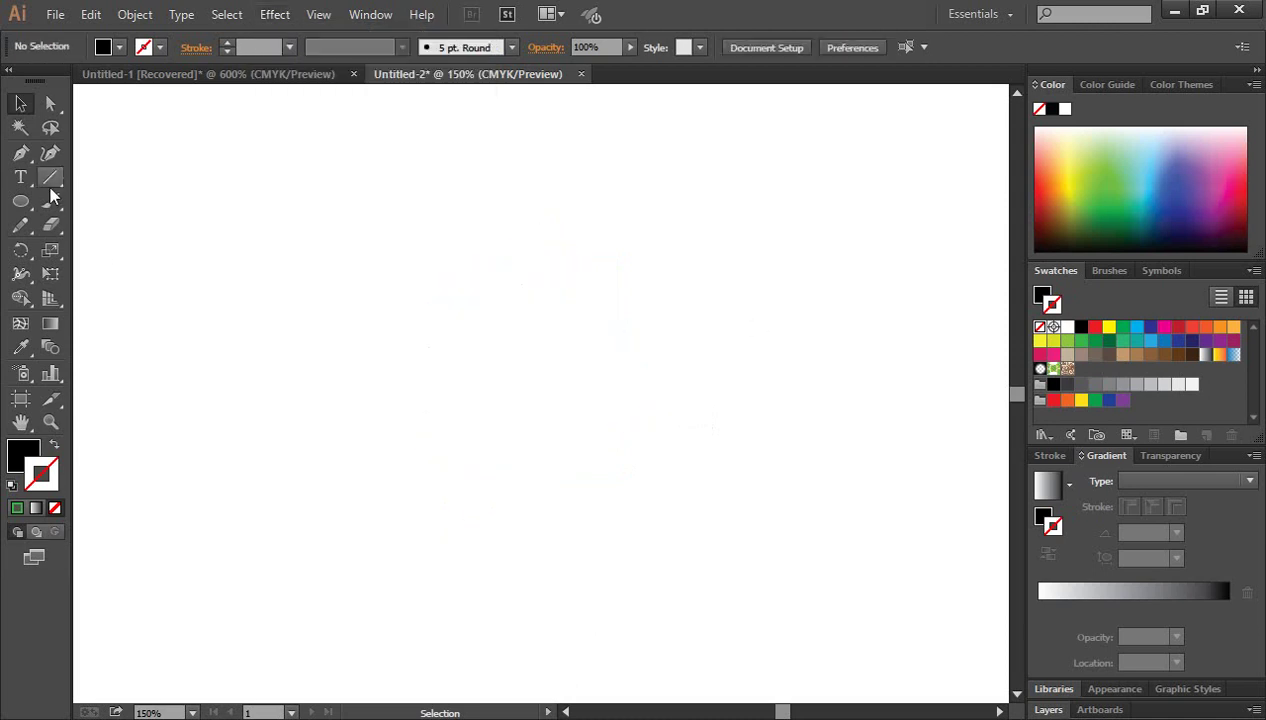
{"action": "left_click_drag", "start_coordinate": [22, 201], "coordinate": [104, 245]}
{"action": "left_click_drag", "start_coordinate": [495, 378], "coordinate": [618, 501]}
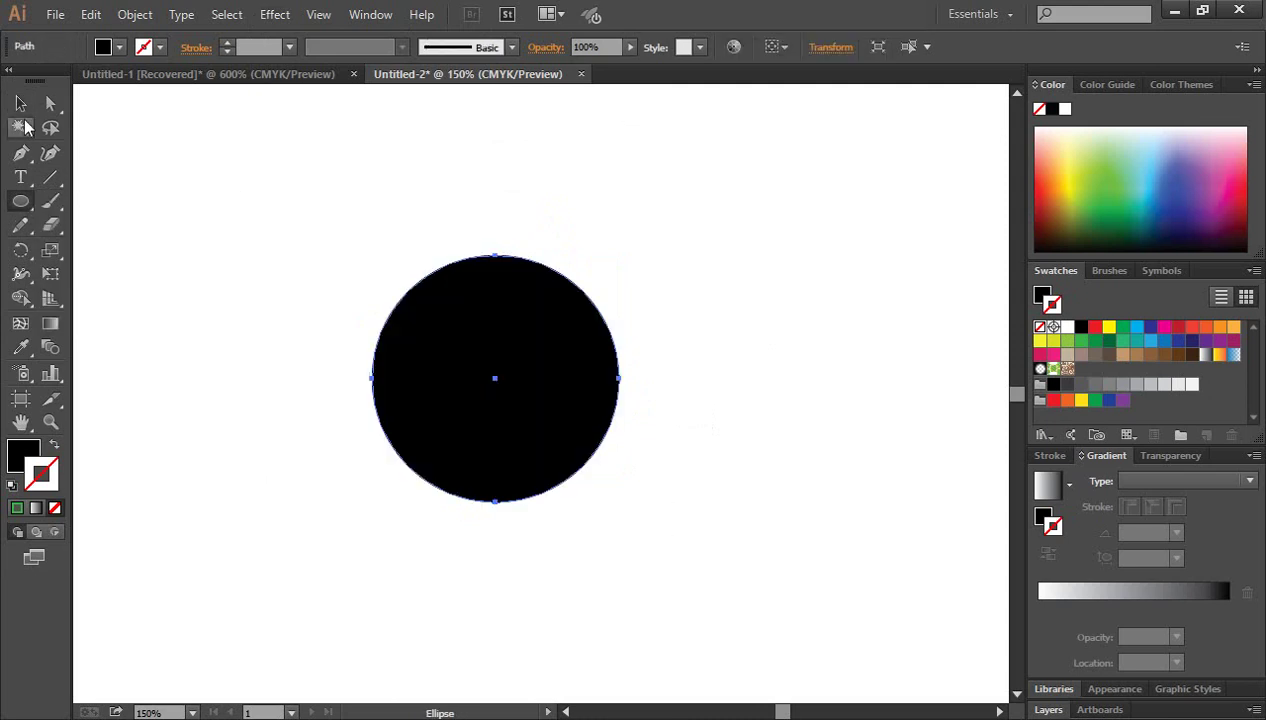
Delete the circle's left anchor to leave a right half-circle, and select it.
{"action": "left_click", "coordinate": [51, 103]}
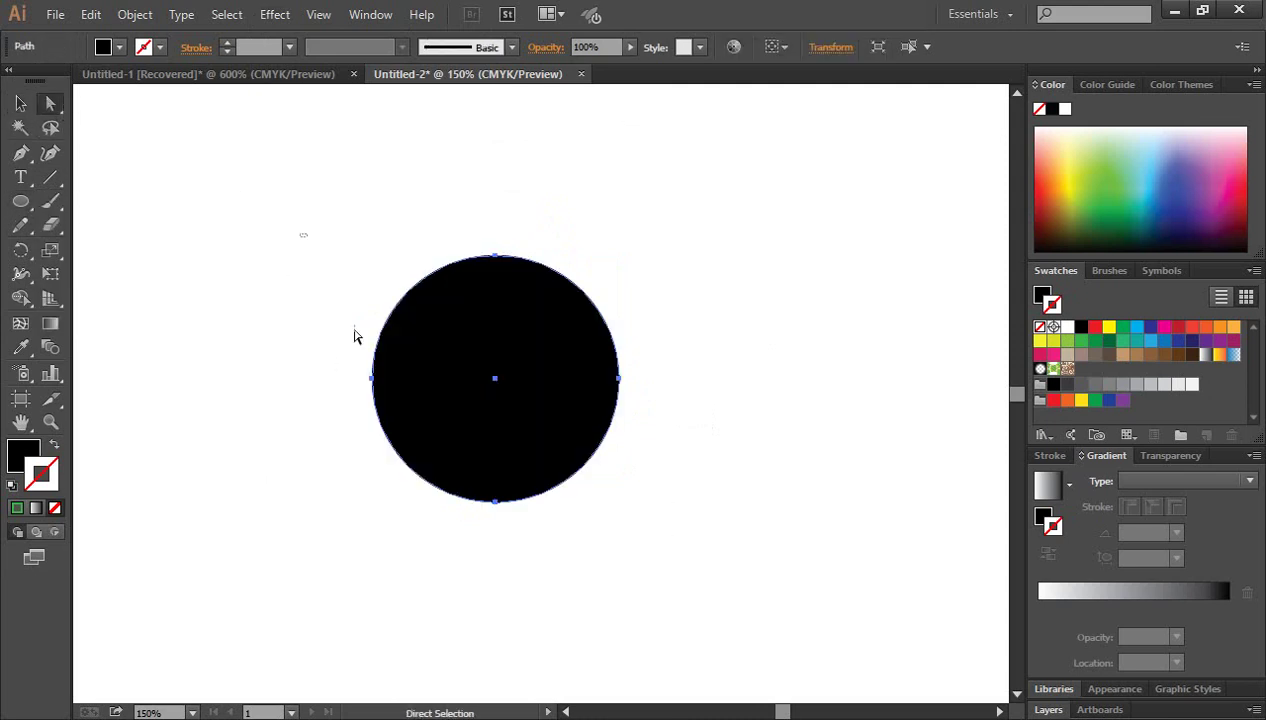
{"action": "left_click_drag", "start_coordinate": [298, 230], "coordinate": [415, 517]}
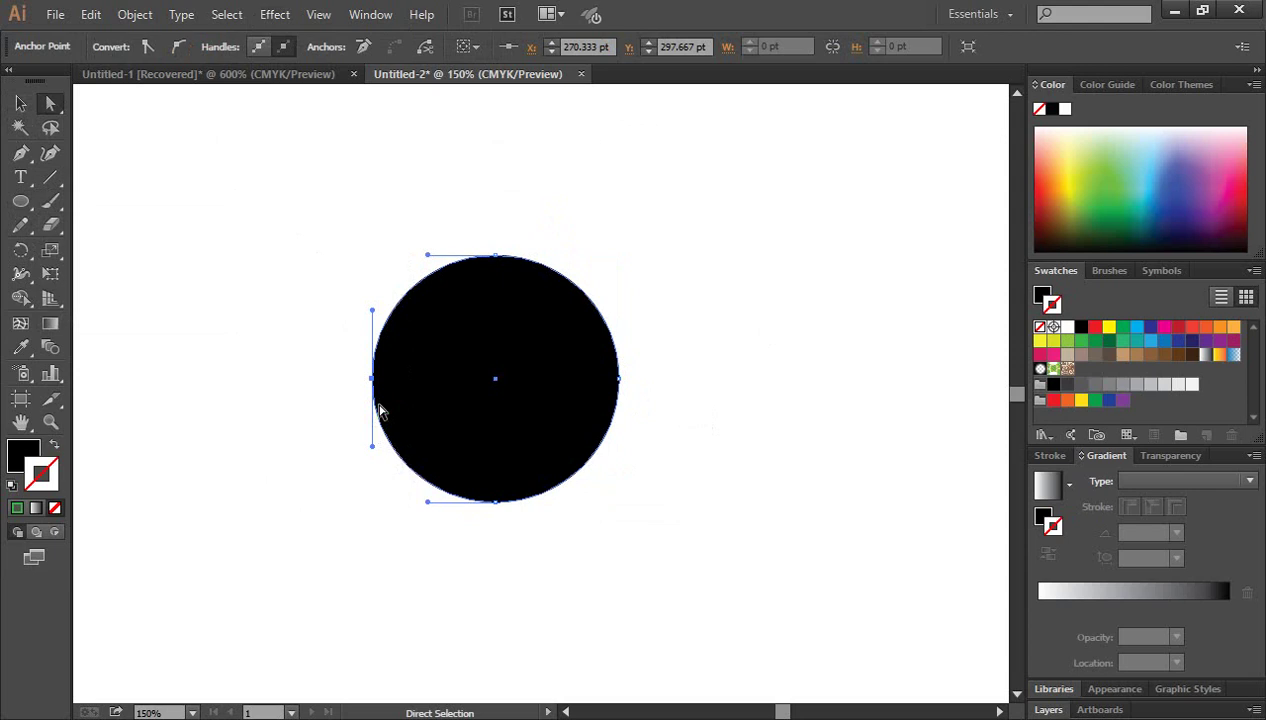
{"action": "key", "text": "Delete"}
{"action": "left_click", "coordinate": [21, 103]}
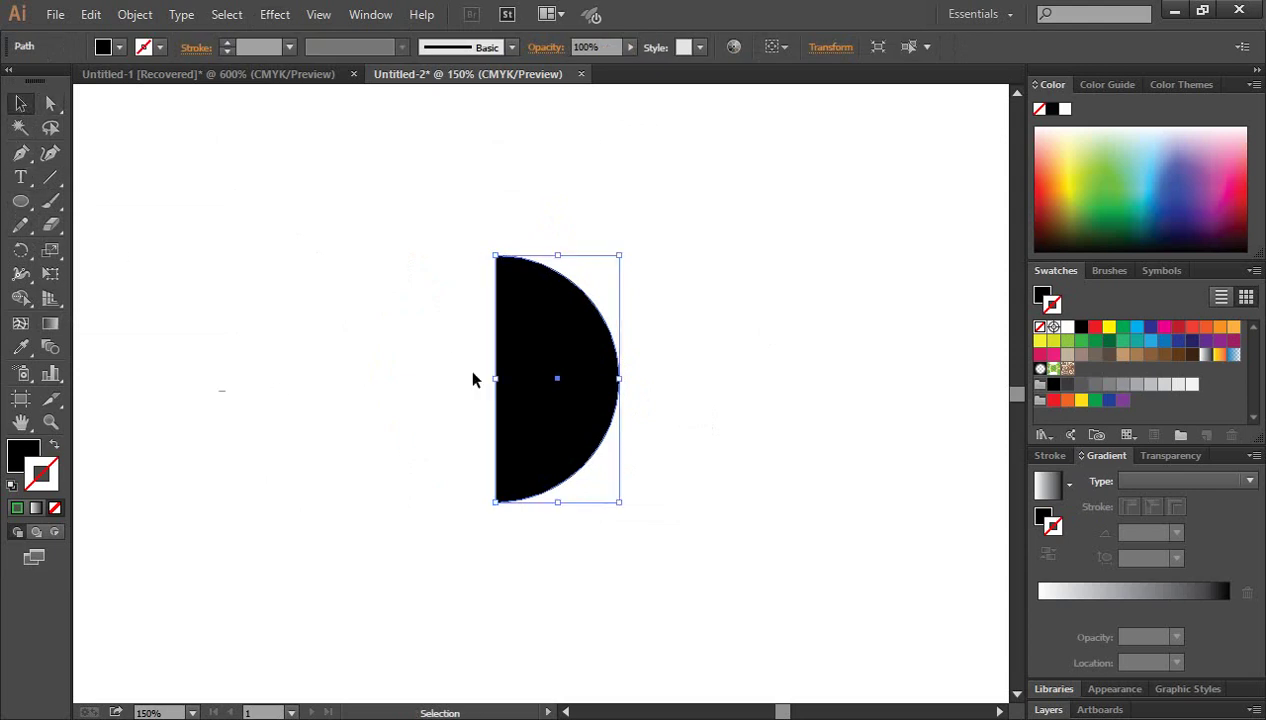
{"action": "left_click", "coordinate": [473, 379]}
{"action": "left_click", "coordinate": [556, 340]}
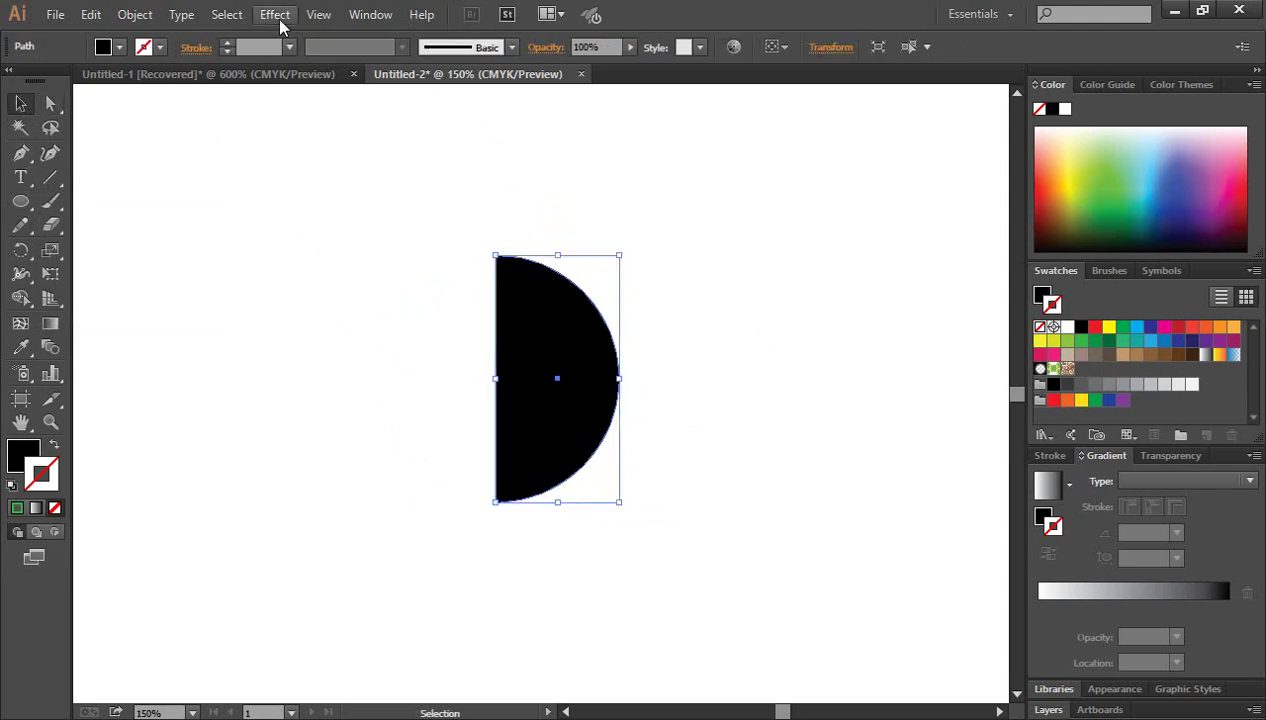
{"action": "left_click", "coordinate": [280, 20]}
{"action": "mouse_move", "coordinate": [291, 127]}
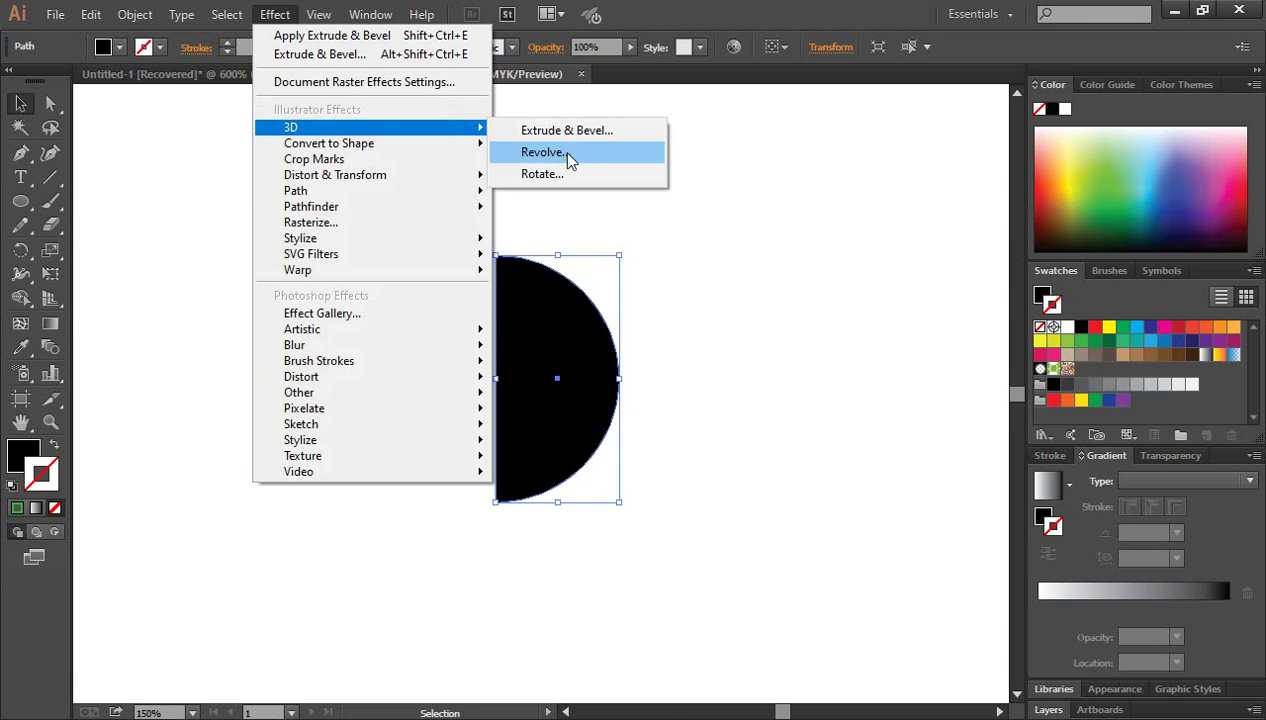
Apply 3D Revolve to the half-circle with Preview on and a custom rotation.
{"action": "left_click", "coordinate": [560, 153]}
{"action": "left_click_drag", "start_coordinate": [698, 192], "coordinate": [896, 229]}
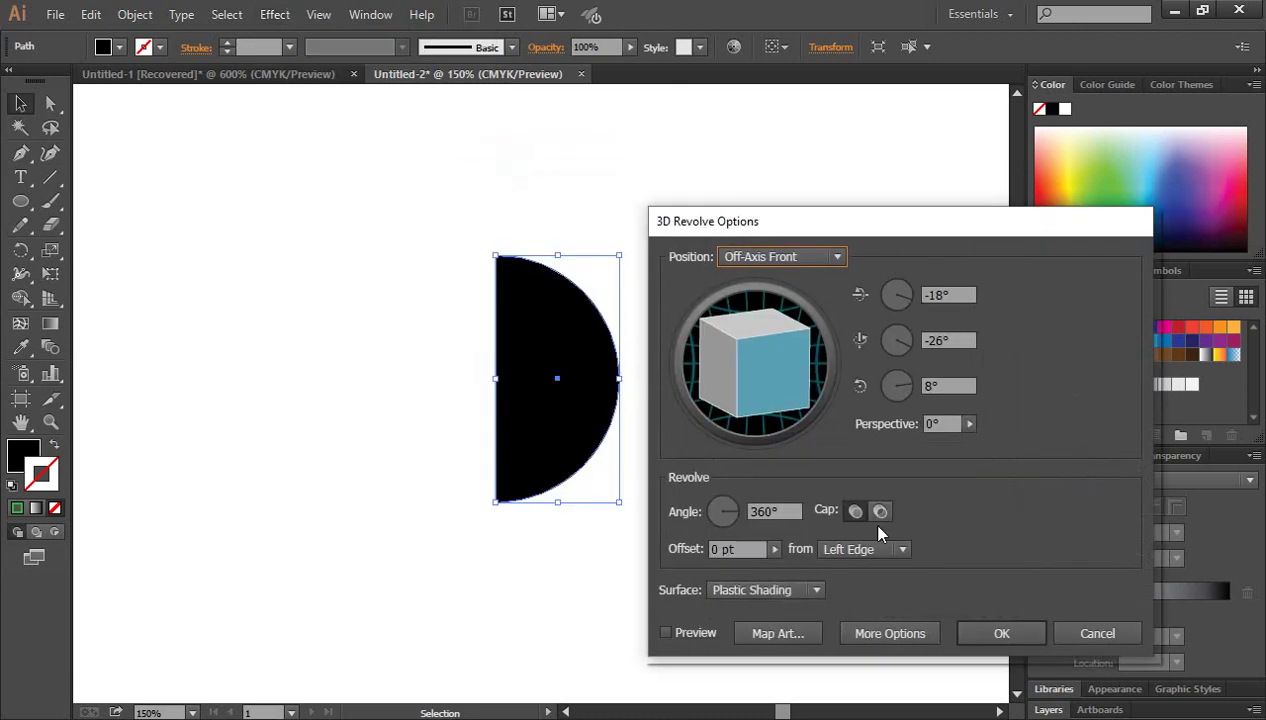
{"action": "left_click", "coordinate": [665, 633]}
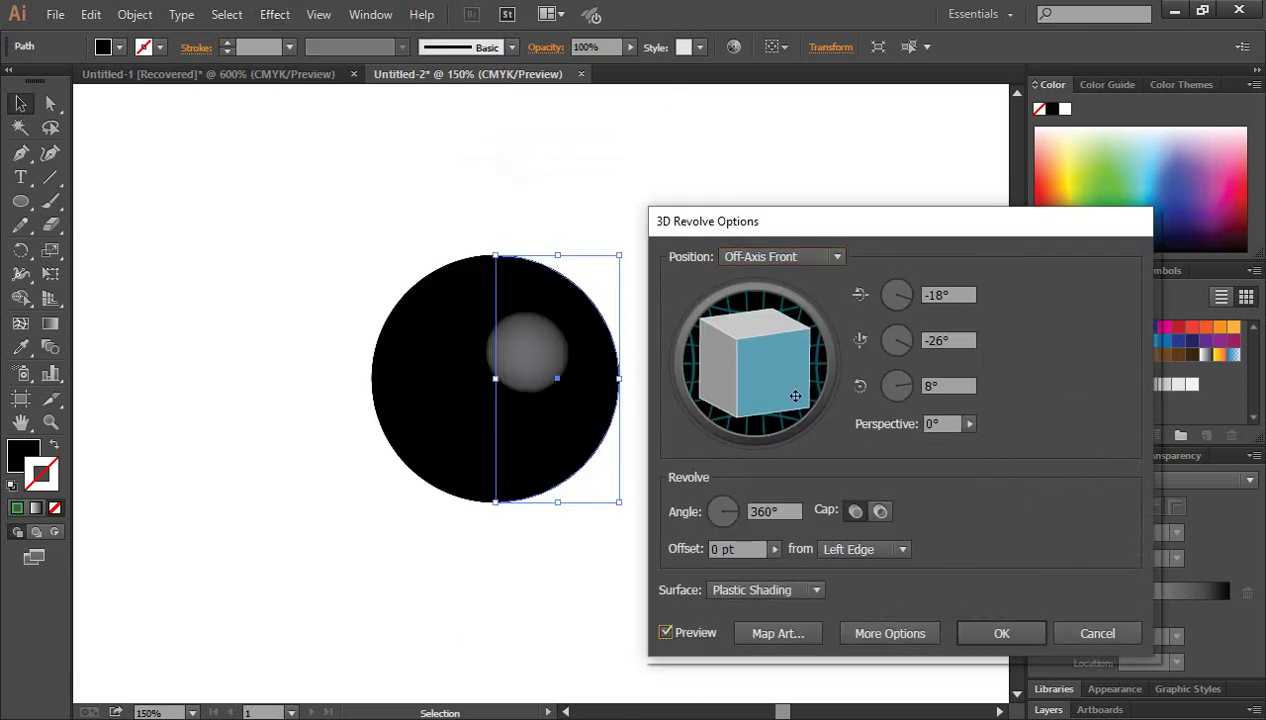
{"action": "left_click_drag", "start_coordinate": [747, 355], "coordinate": [799, 340]}
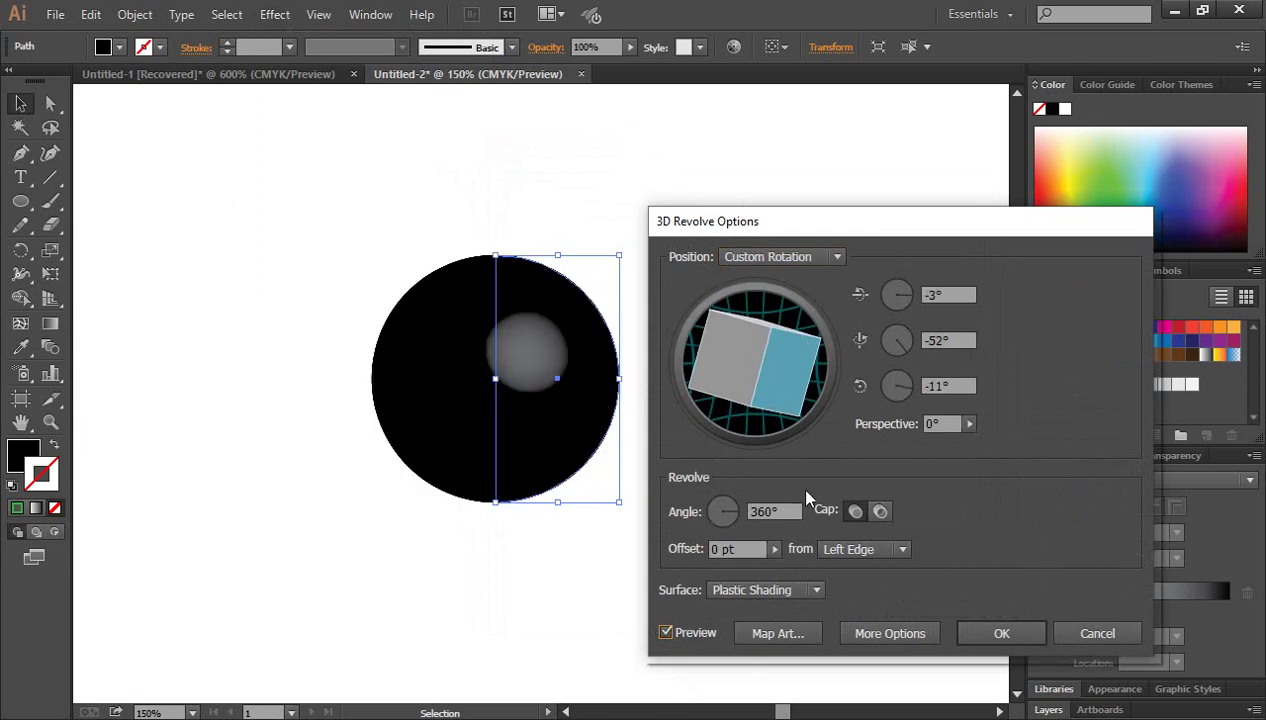
Try Diffuse, Wireframe and Plastic surface options, settling on No Shading.
{"action": "left_click", "coordinate": [760, 592]}
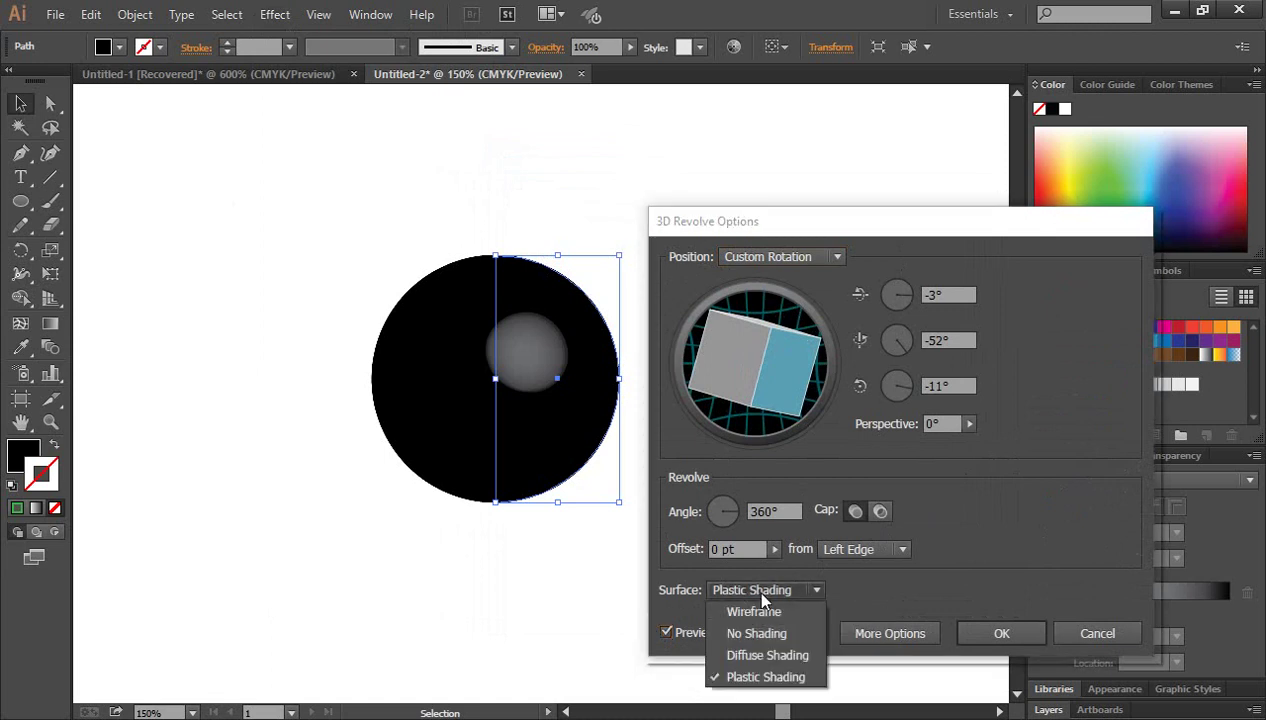
{"action": "left_click", "coordinate": [757, 655]}
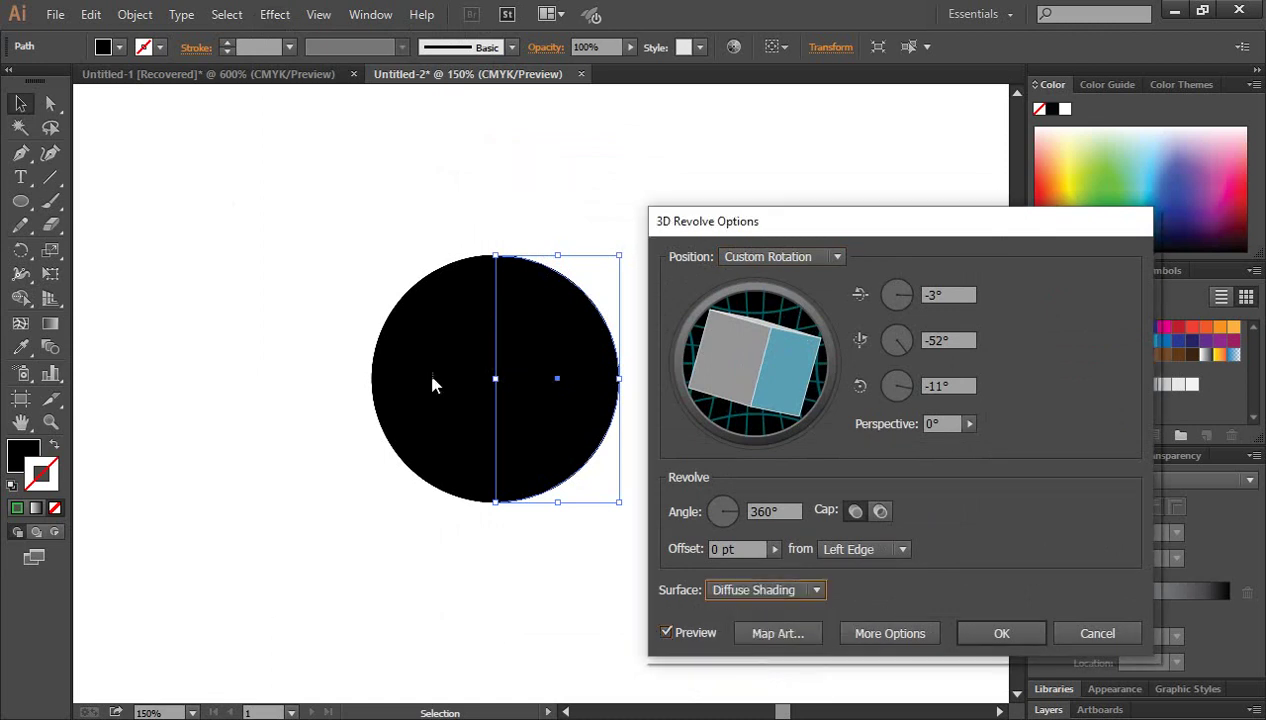
{"action": "left_click", "coordinate": [770, 590]}
{"action": "left_click", "coordinate": [766, 632]}
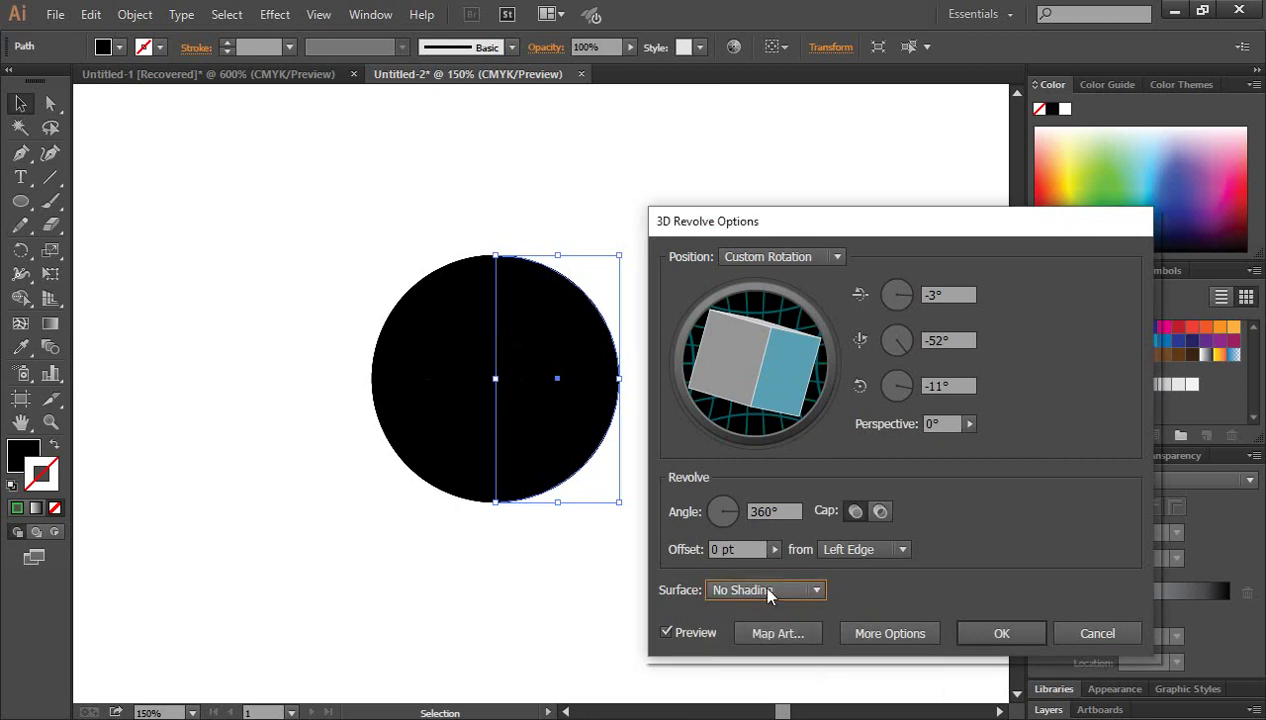
{"action": "left_click", "coordinate": [760, 589]}
{"action": "left_click", "coordinate": [751, 608]}
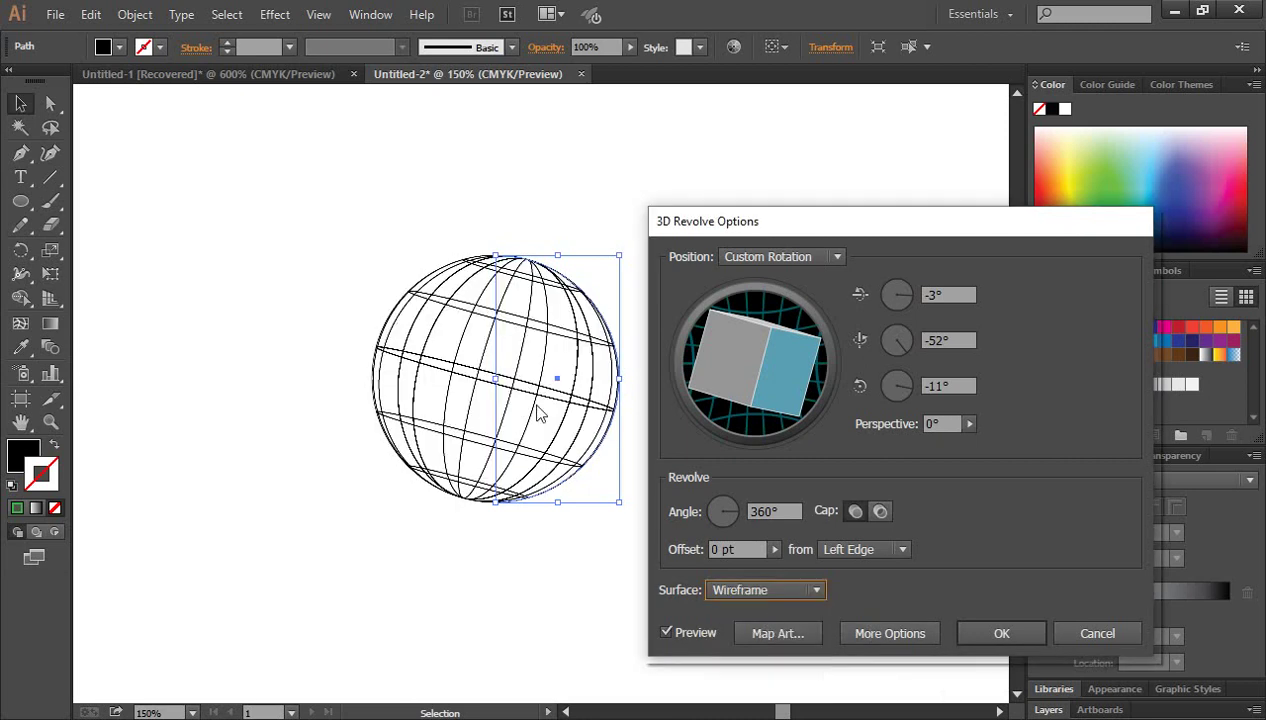
{"action": "left_click", "coordinate": [798, 589]}
{"action": "left_click", "coordinate": [768, 676]}
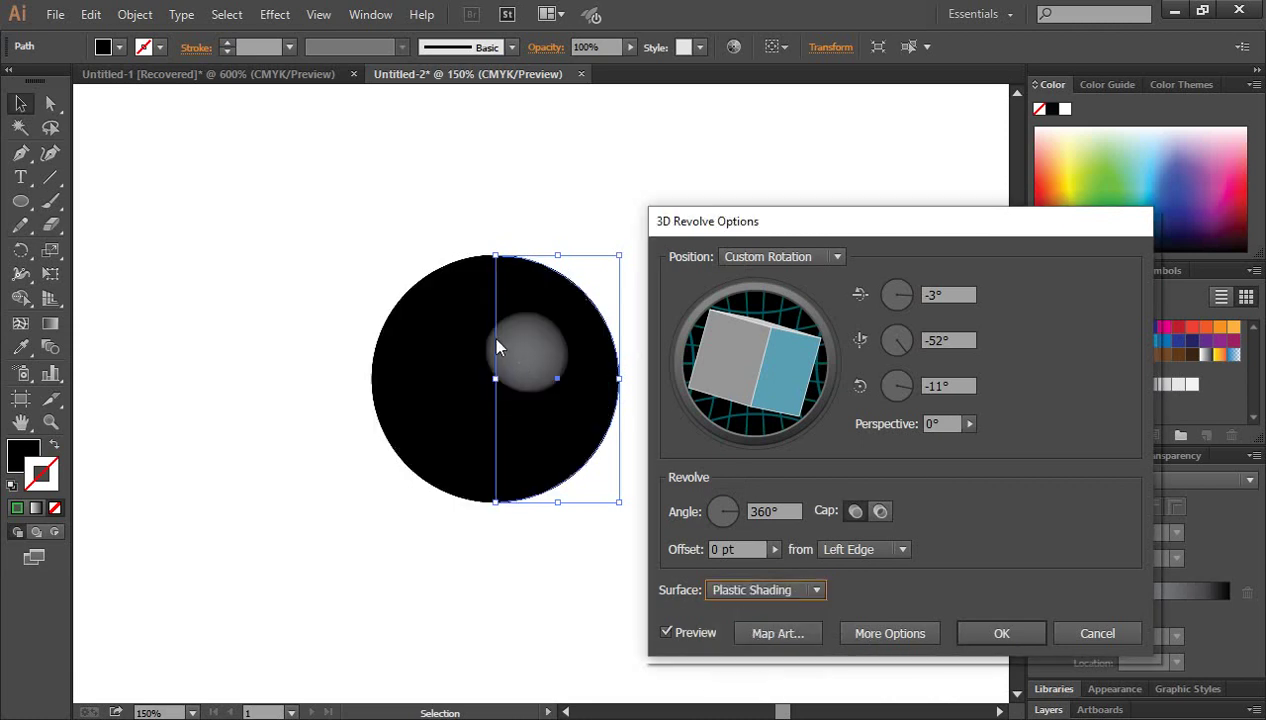
{"action": "left_click", "coordinate": [779, 589]}
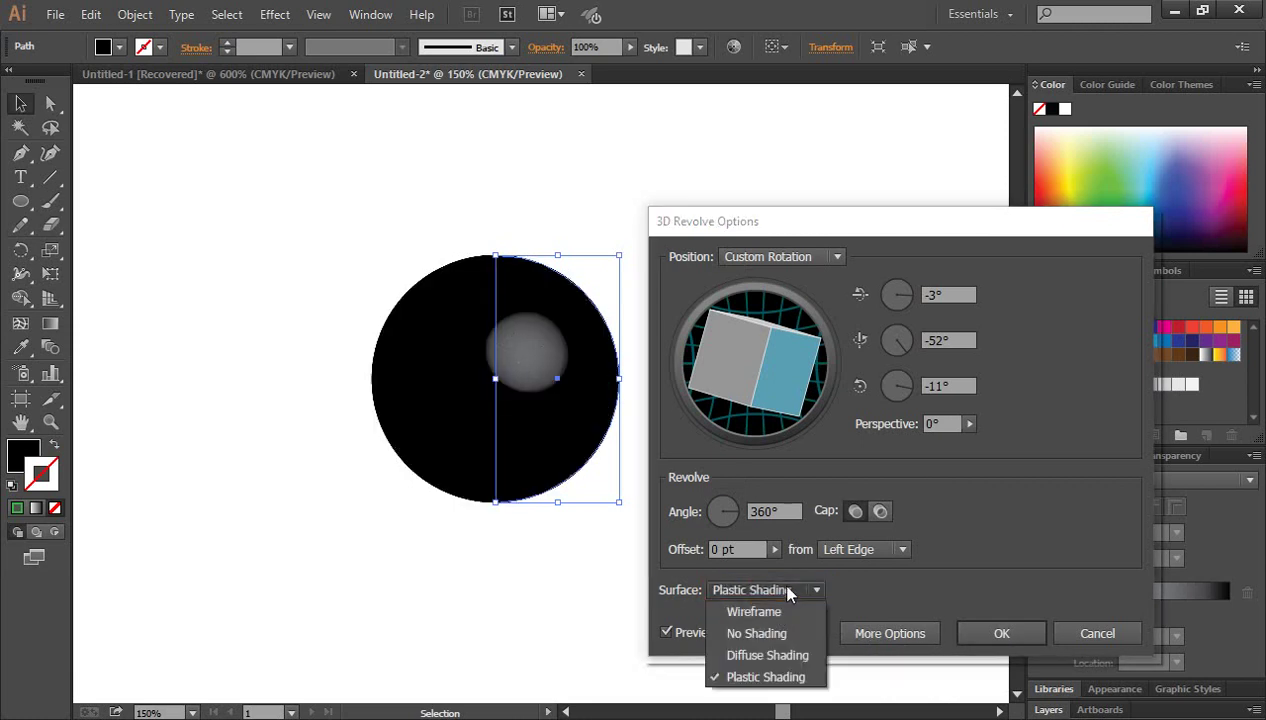
{"action": "left_click", "coordinate": [768, 633]}
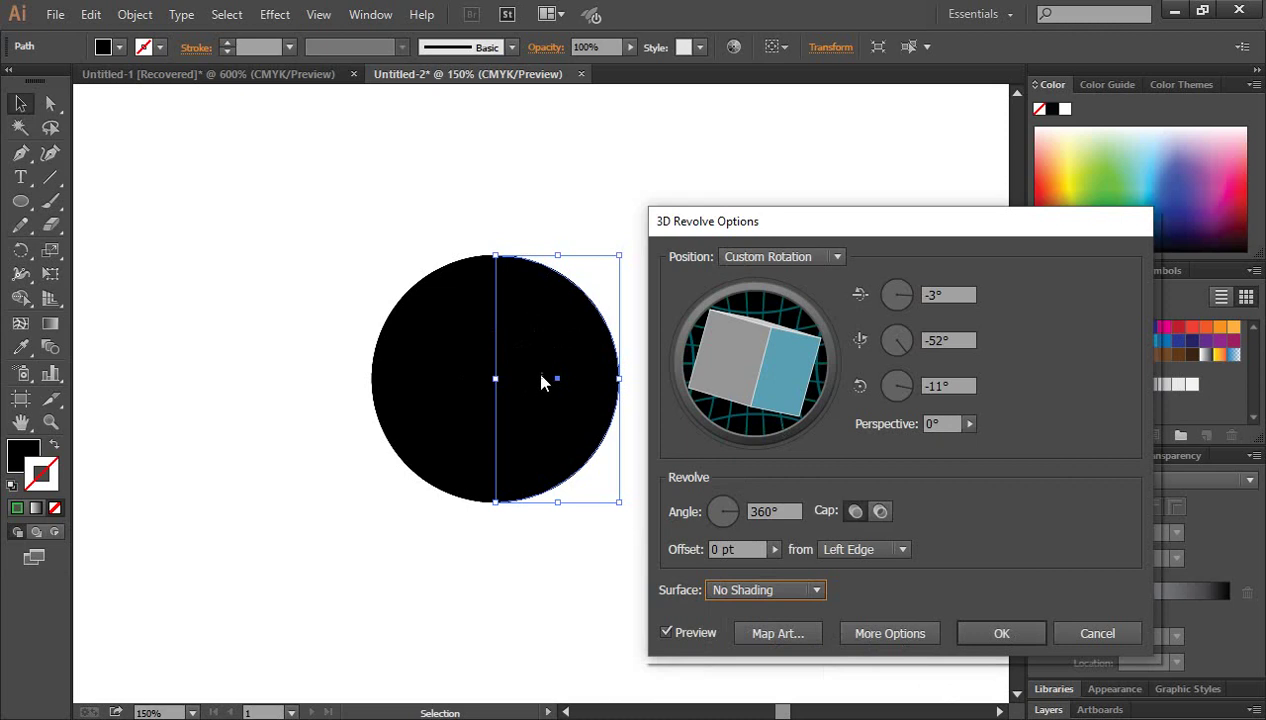
{"action": "left_click", "coordinate": [772, 638]}
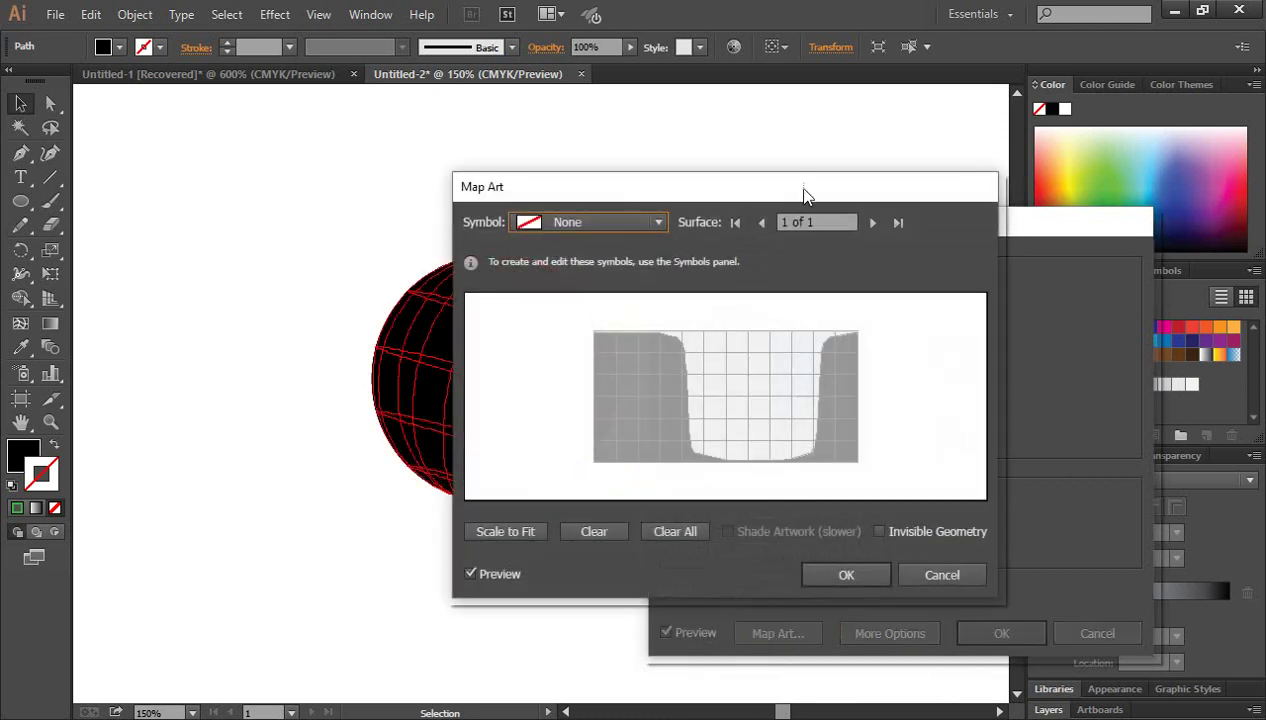
Map the Ribbon symbol onto the sphere, enlarged to cover most of the surface.
{"action": "left_click_drag", "start_coordinate": [803, 192], "coordinate": [986, 225]}
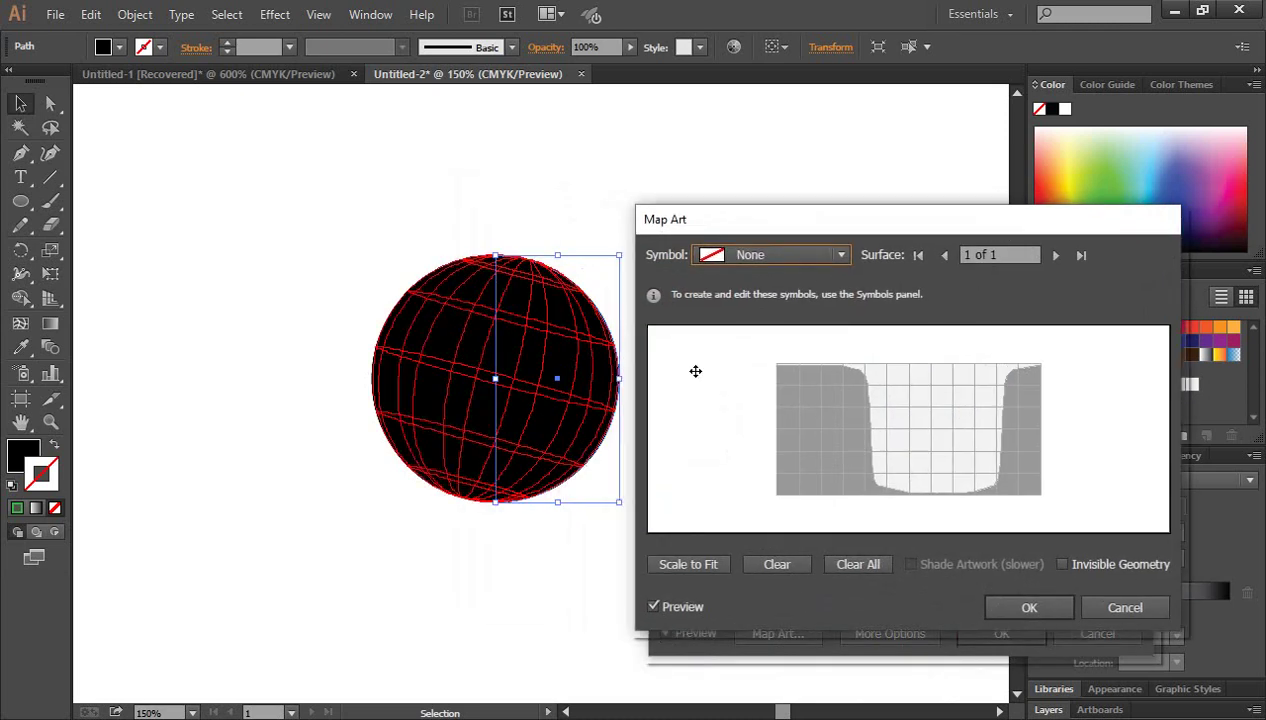
{"action": "left_click", "coordinate": [808, 262]}
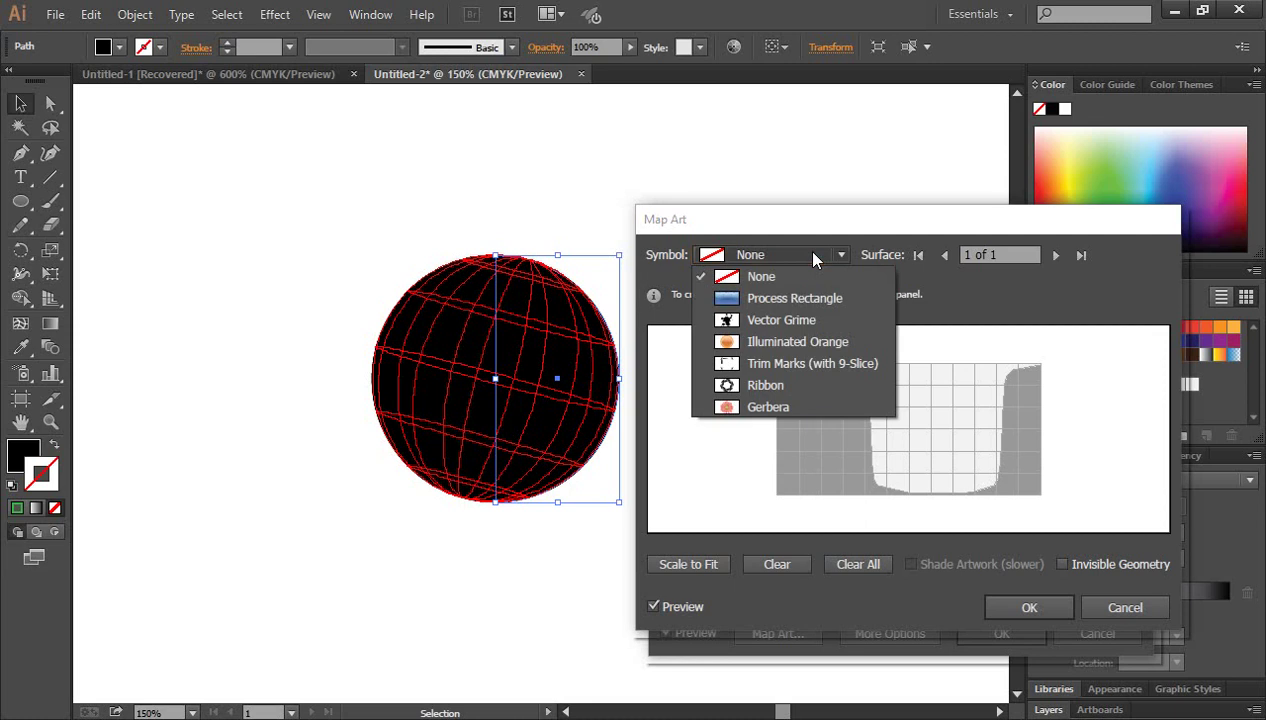
{"action": "left_click", "coordinate": [737, 385]}
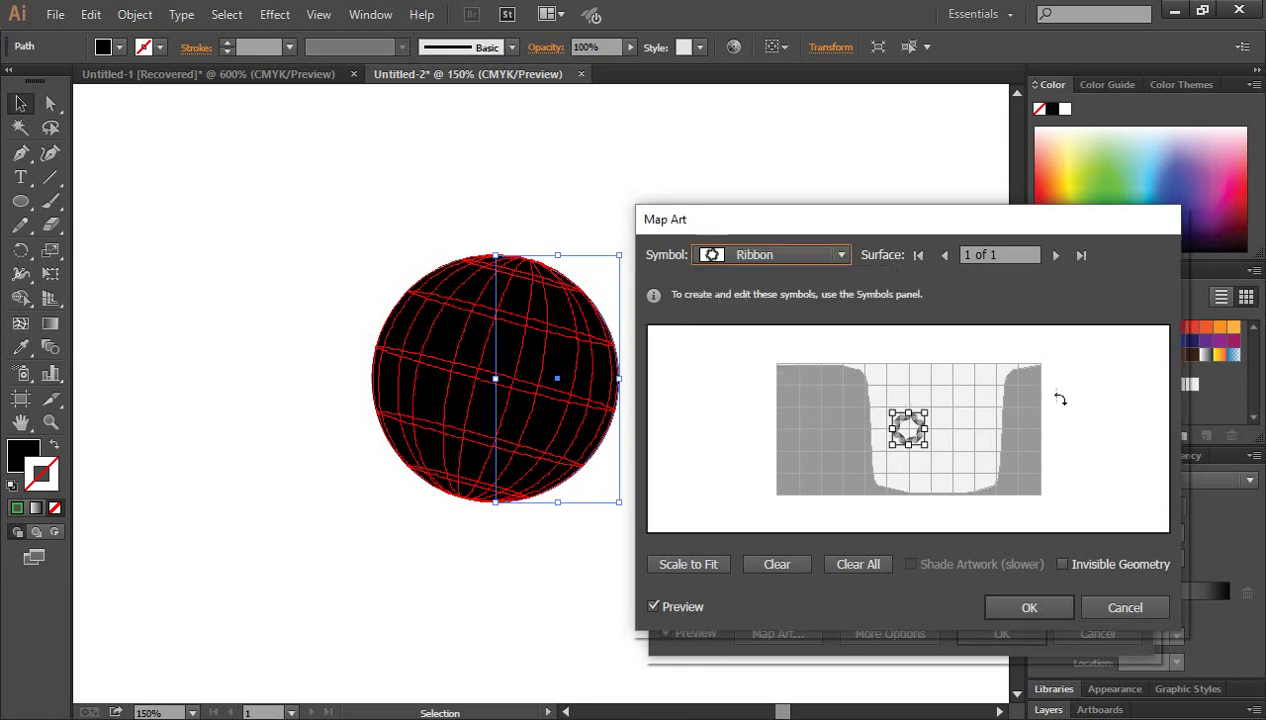
{"action": "left_click_drag", "start_coordinate": [929, 411], "coordinate": [1007, 366]}
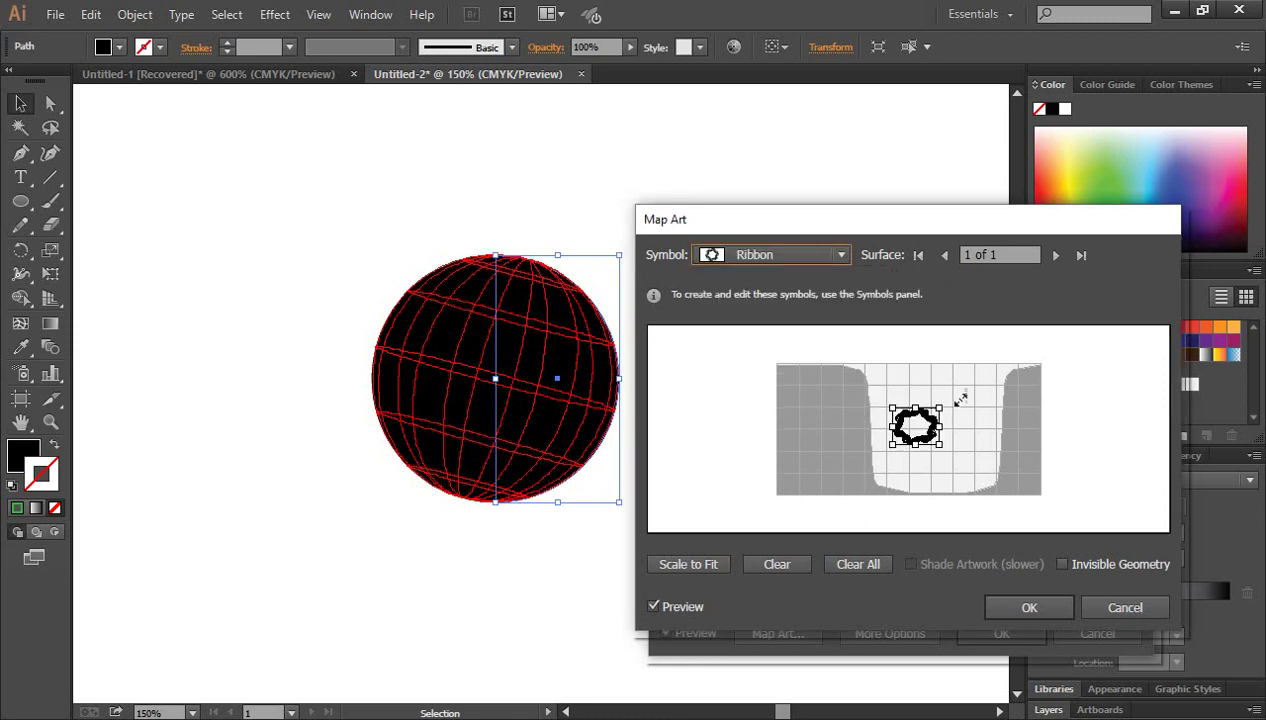
{"action": "left_click_drag", "start_coordinate": [946, 445], "coordinate": [954, 487]}
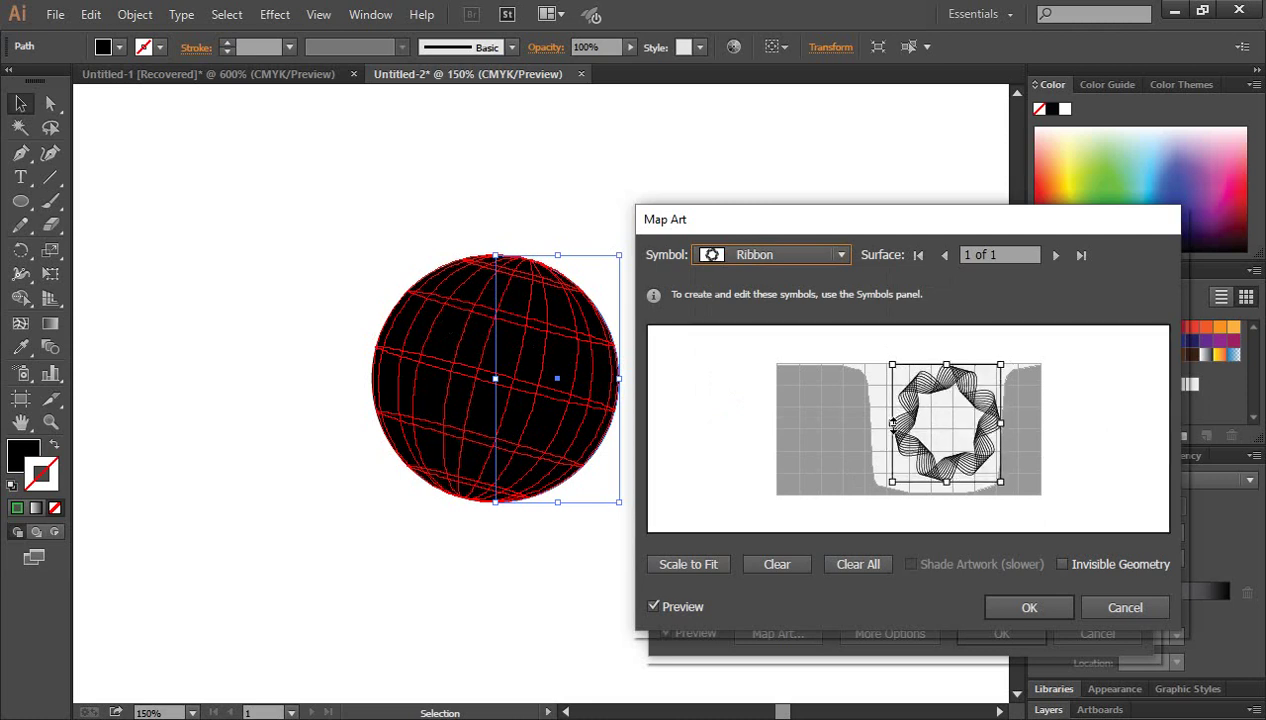
{"action": "left_click_drag", "start_coordinate": [888, 424], "coordinate": [881, 424]}
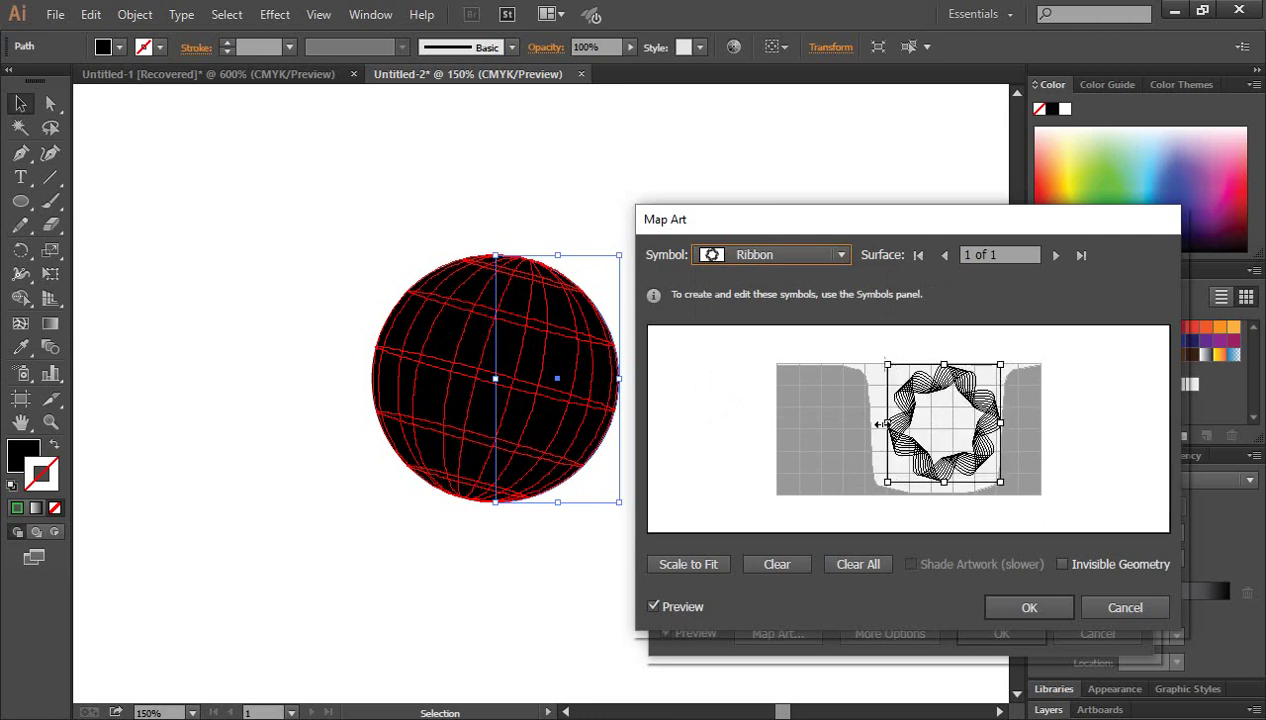
{"action": "left_click", "coordinate": [1003, 610]}
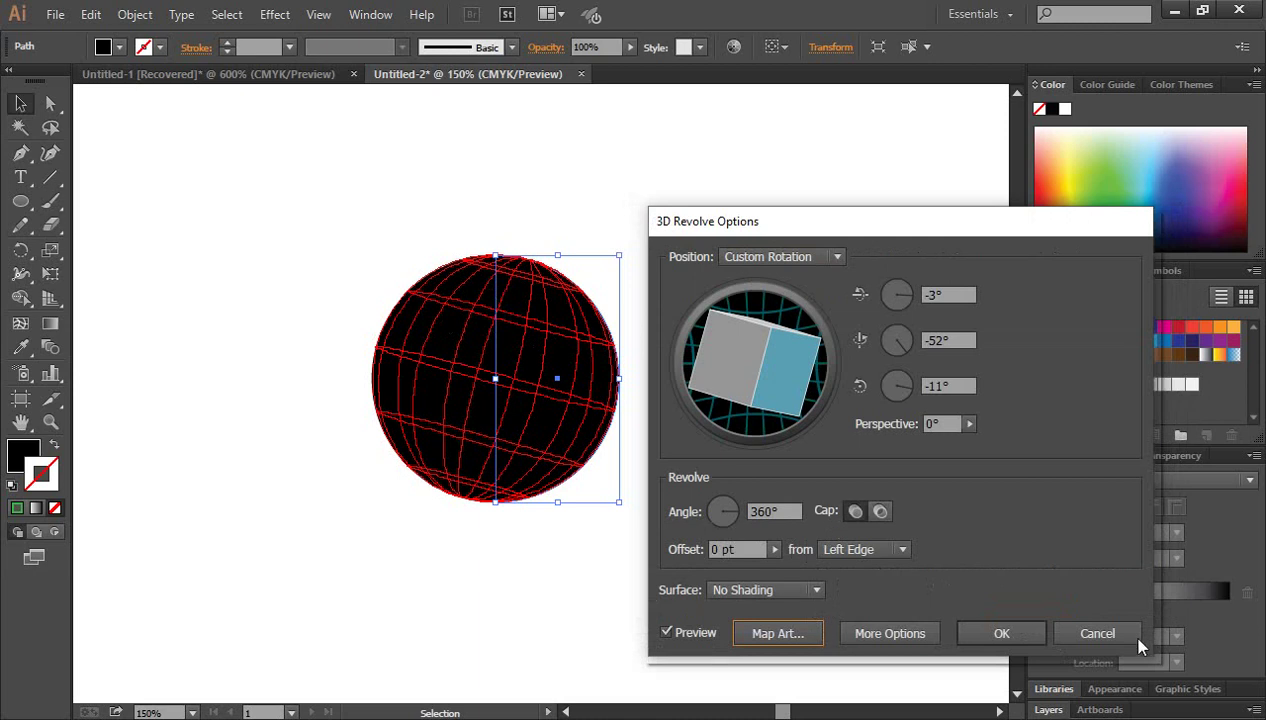
Apply the 3D revolve and expand the sphere's appearance into editable artwork.
{"action": "left_click", "coordinate": [1003, 634]}
{"action": "left_click_drag", "start_coordinate": [274, 256], "coordinate": [768, 590]}
{"action": "key", "text": "ctrl+shift+a"}
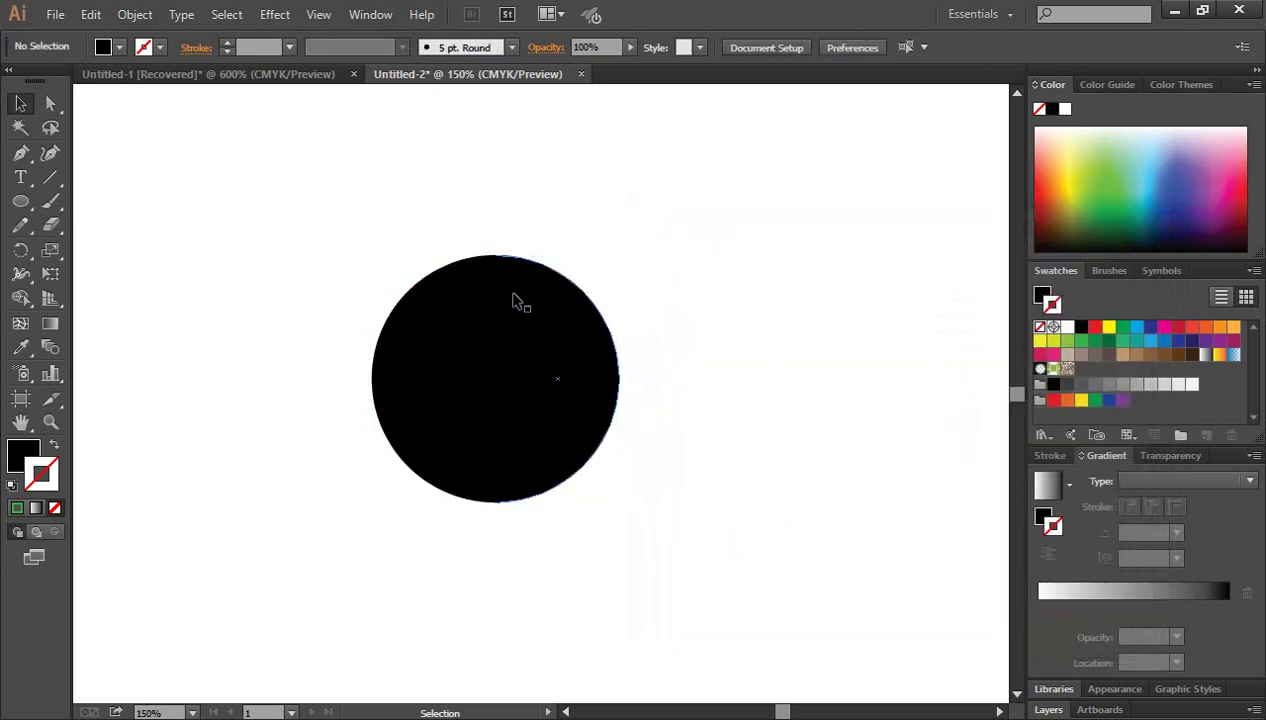
{"action": "left_click", "coordinate": [537, 375]}
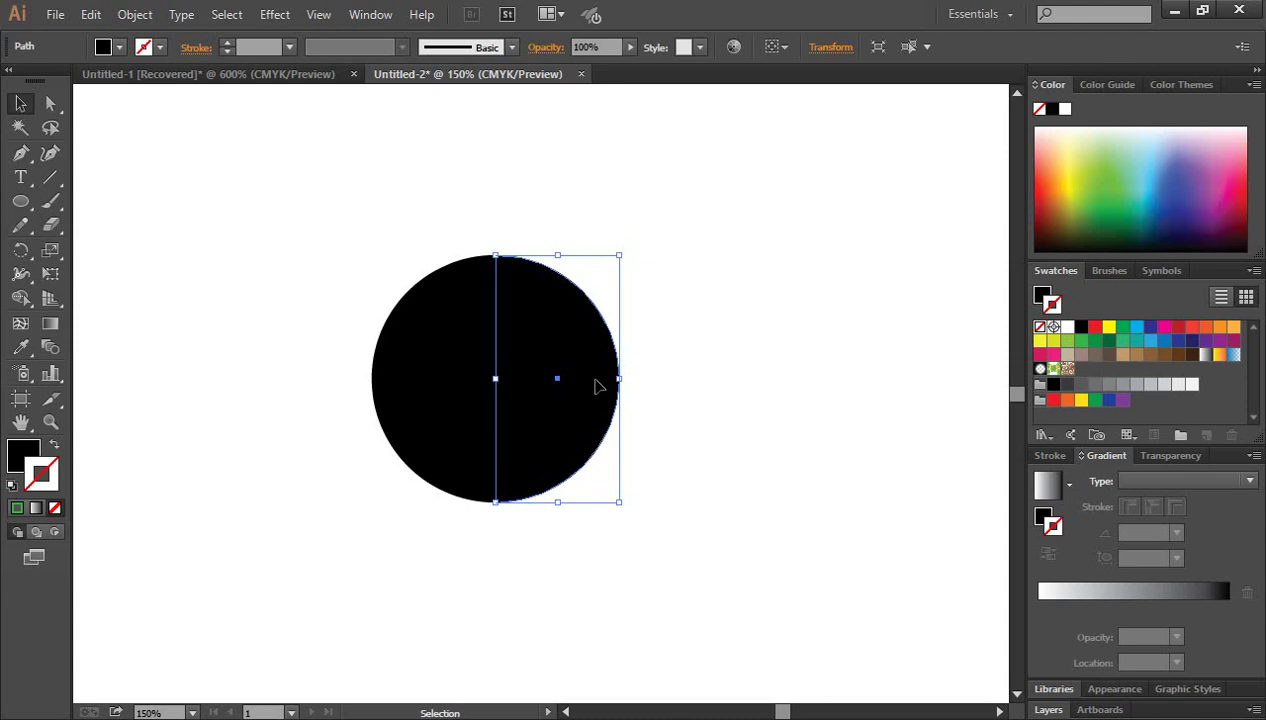
{"action": "left_click", "coordinate": [137, 16]}
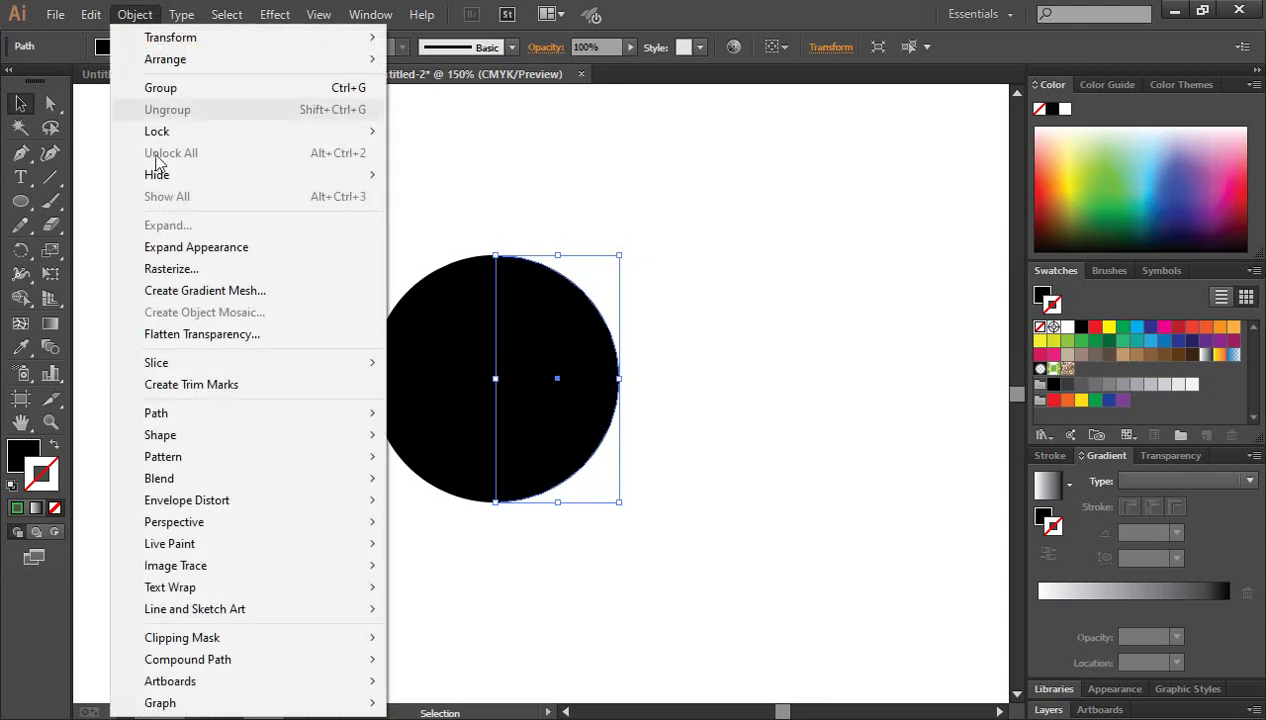
{"action": "left_click", "coordinate": [179, 253]}
Move the expanded sphere group right and down on the artboard.
{"action": "left_click", "coordinate": [716, 413]}
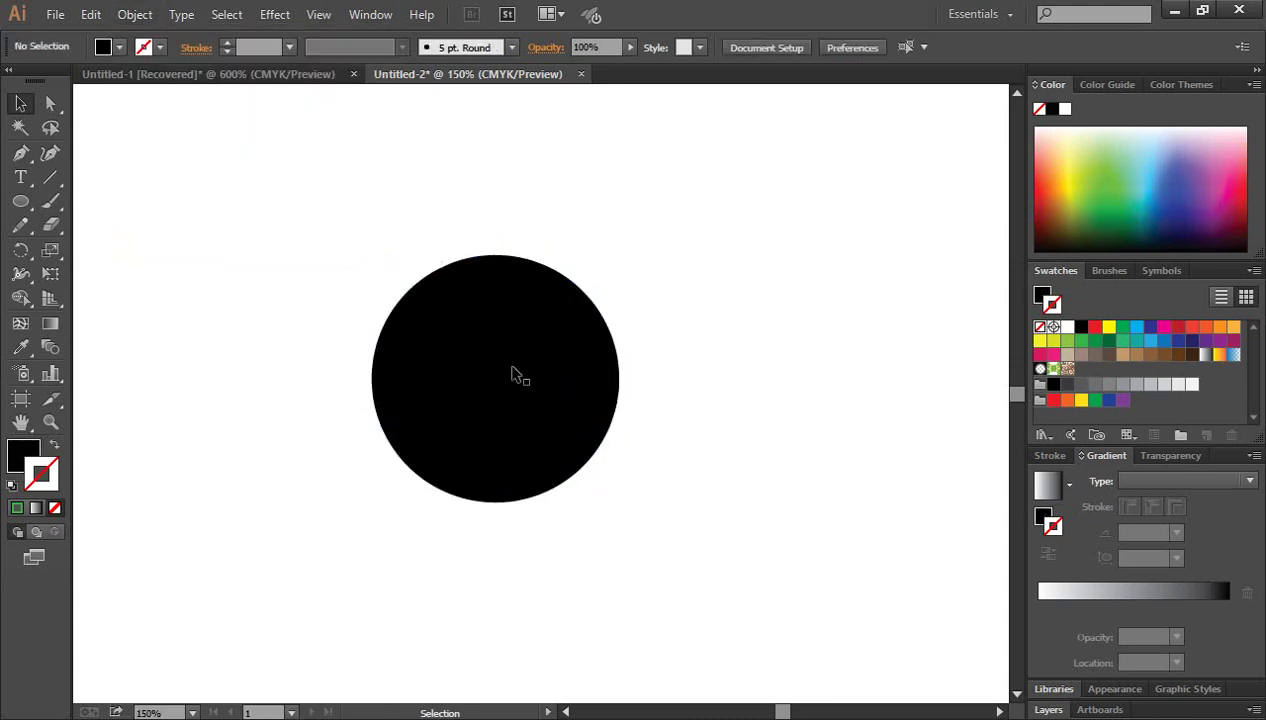
{"action": "left_click", "coordinate": [508, 366]}
{"action": "left_click_drag", "start_coordinate": [508, 366], "coordinate": [621, 414]}
{"action": "left_click", "coordinate": [885, 458]}
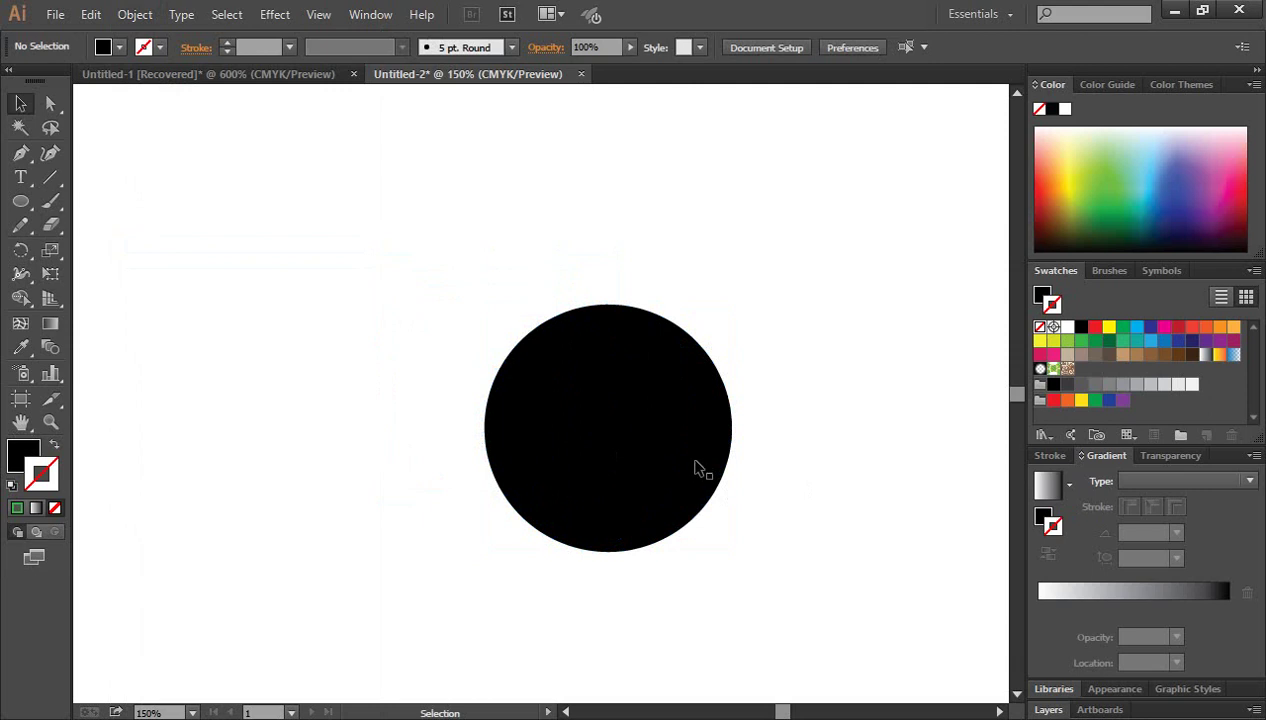
{"action": "left_click", "coordinate": [705, 458]}
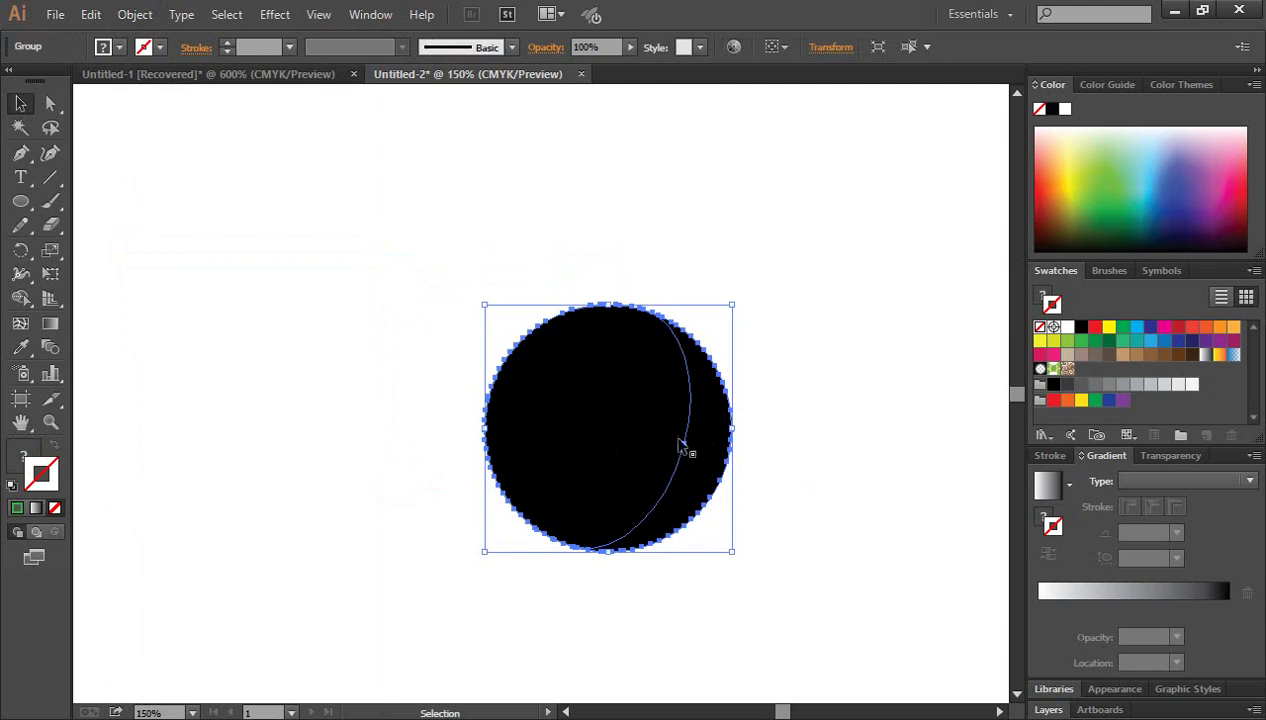
Select the expanded sphere group and give its ribbon lines a red stroke.
{"action": "key", "text": "ctrl+shift+a"}
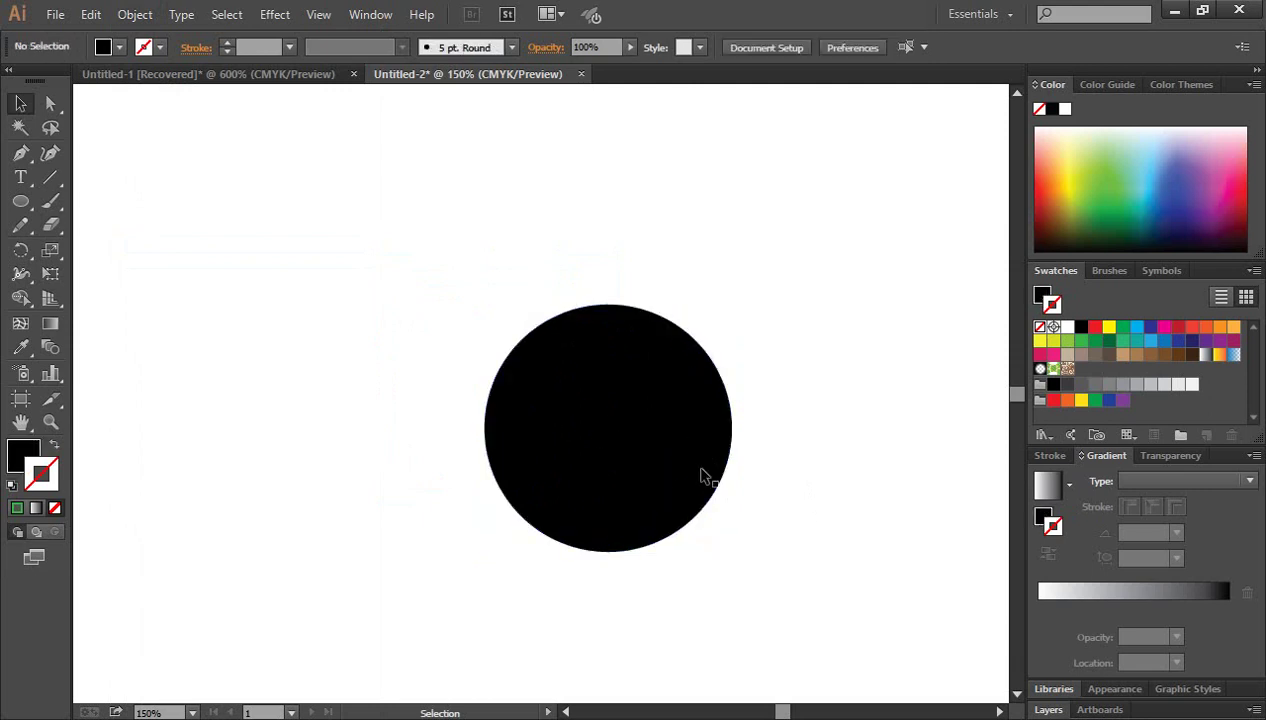
{"action": "left_click", "coordinate": [681, 498]}
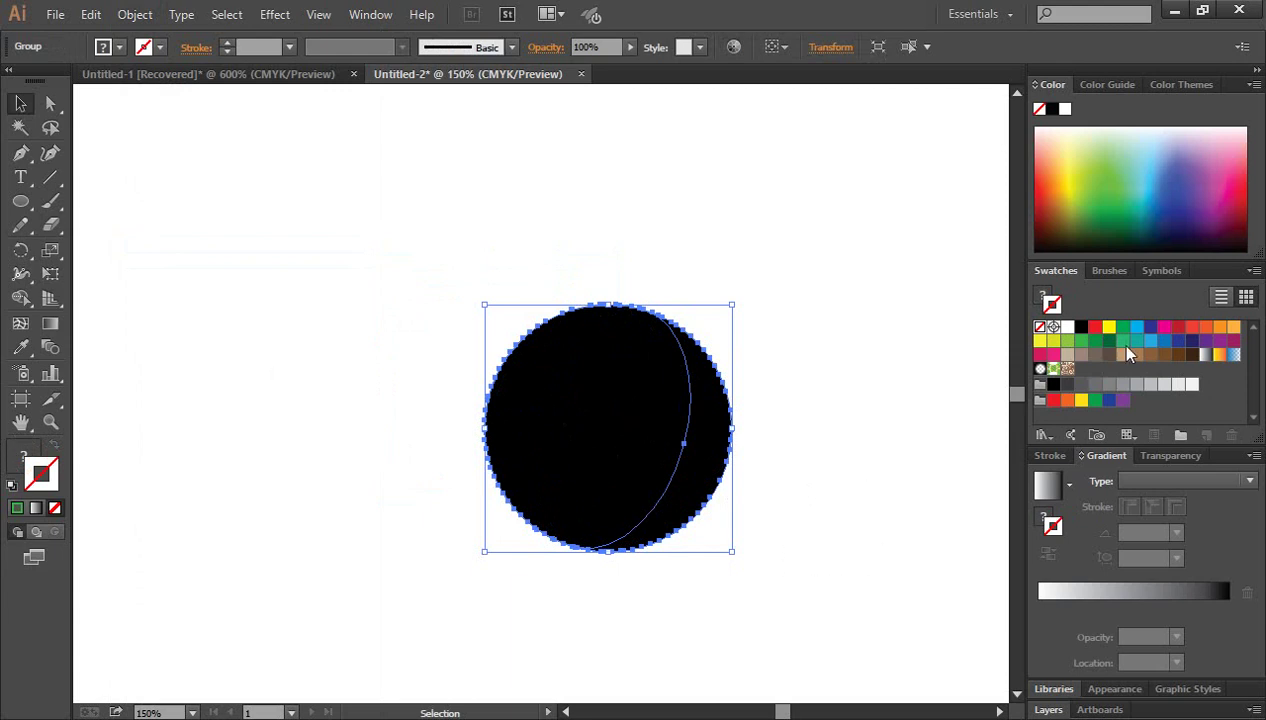
{"action": "left_click", "coordinate": [1095, 327]}
{"action": "left_click", "coordinate": [871, 421]}
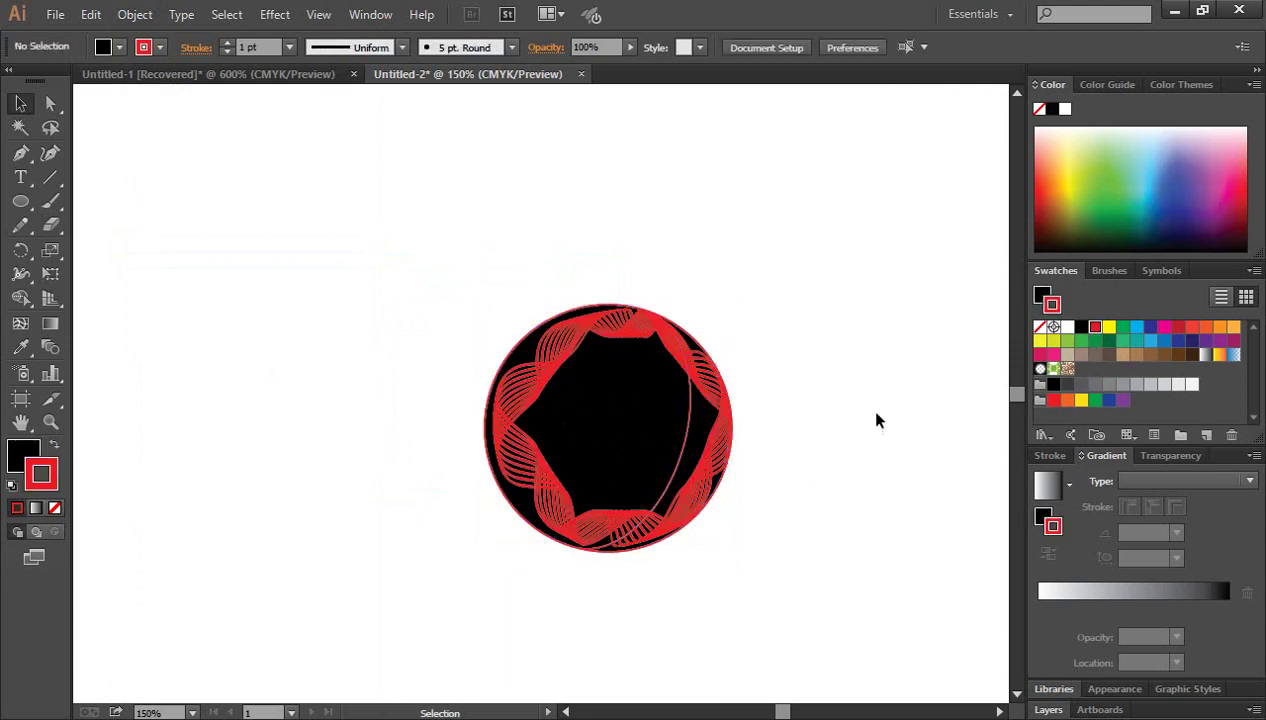
Move the red circle group around the artboard, then marquee-select the whole group.
{"action": "left_click", "coordinate": [688, 432]}
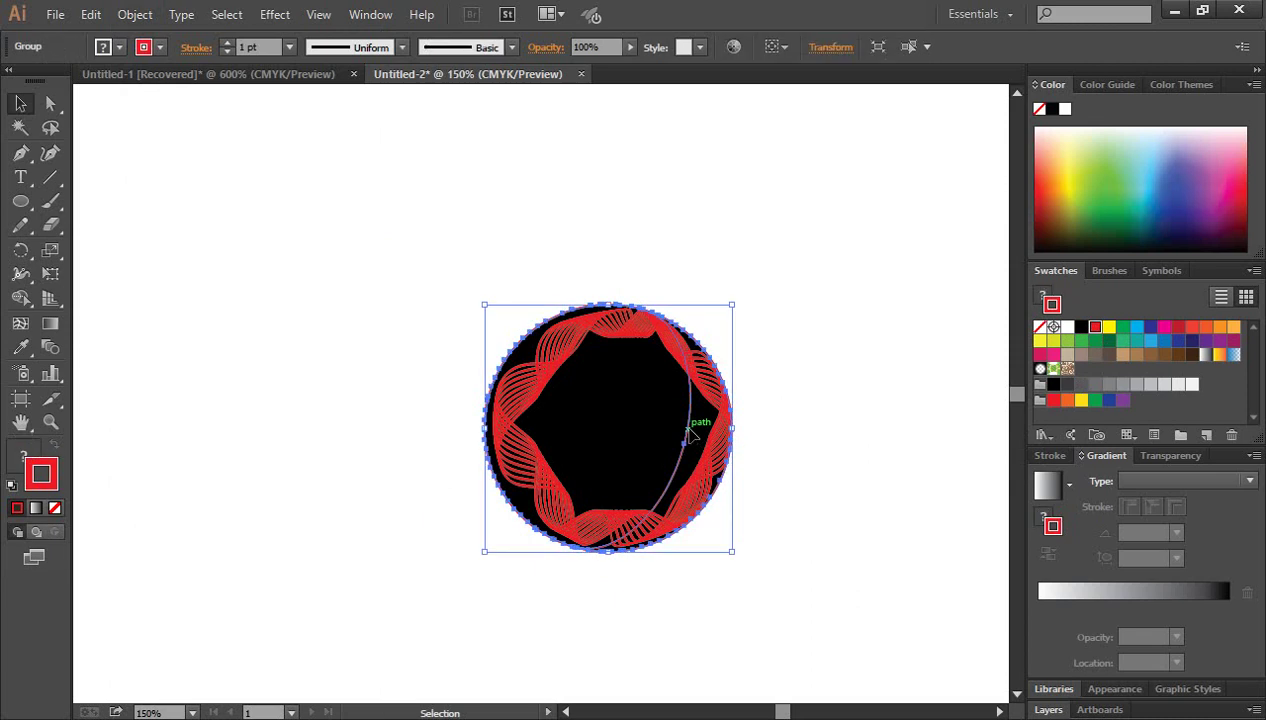
{"action": "left_click_drag", "start_coordinate": [688, 432], "coordinate": [508, 399]}
{"action": "left_click", "coordinate": [760, 390]}
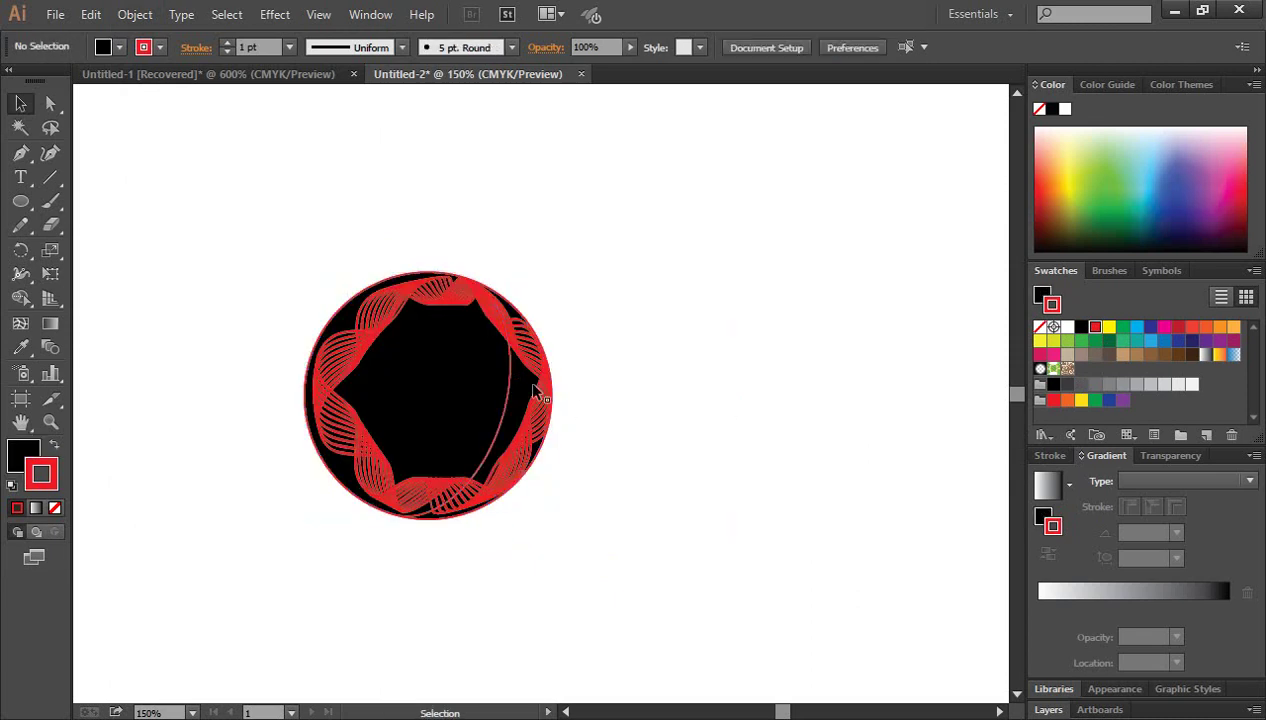
{"action": "left_click", "coordinate": [510, 350]}
{"action": "left_click", "coordinate": [616, 365]}
{"action": "left_click_drag", "start_coordinate": [518, 340], "coordinate": [674, 343]}
{"action": "left_click_drag", "start_coordinate": [784, 500], "coordinate": [400, 204]}
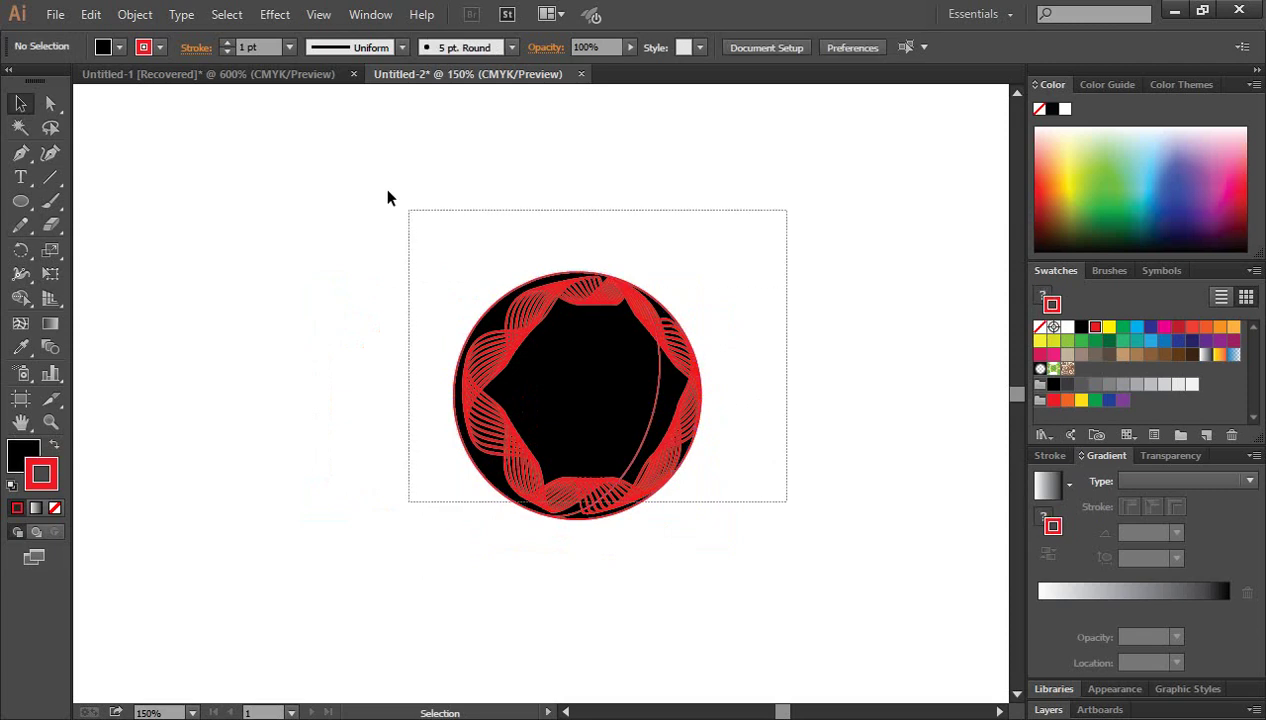
Delete the circle group and draw a new black-filled circle near the canvas centre.
{"action": "key", "text": "Delete"}
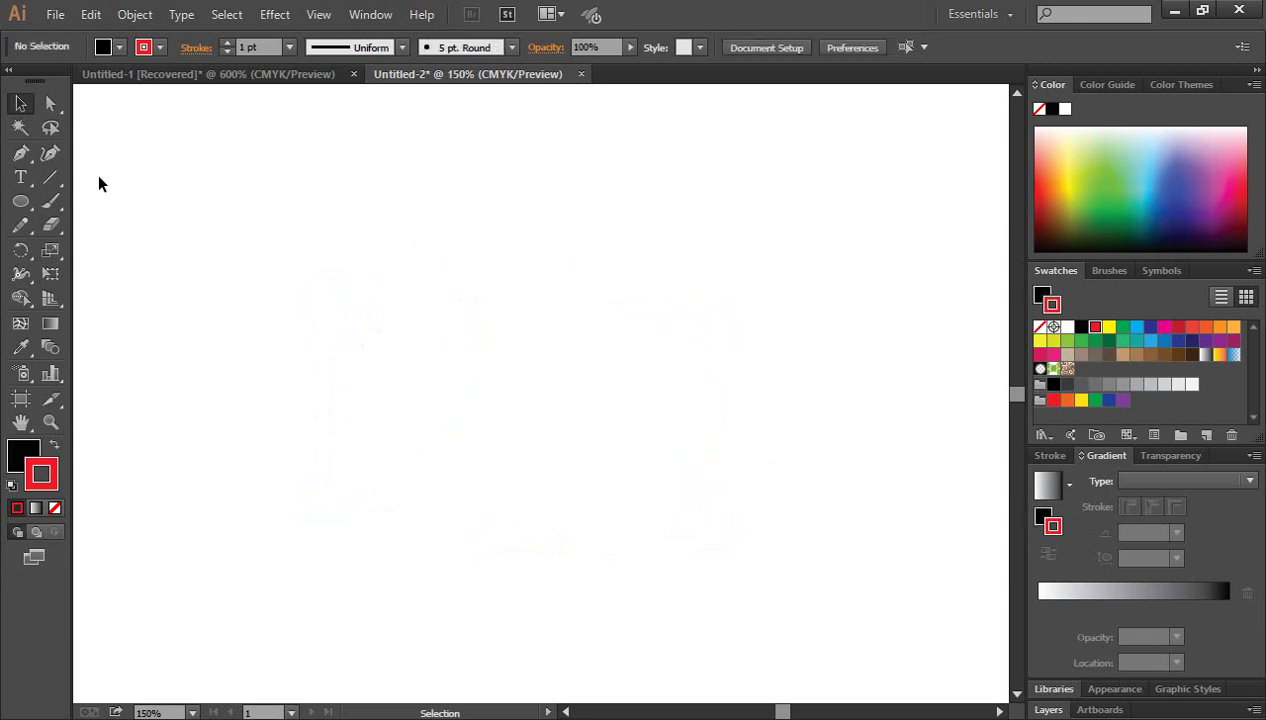
{"action": "left_click_drag", "start_coordinate": [26, 208], "coordinate": [86, 248]}
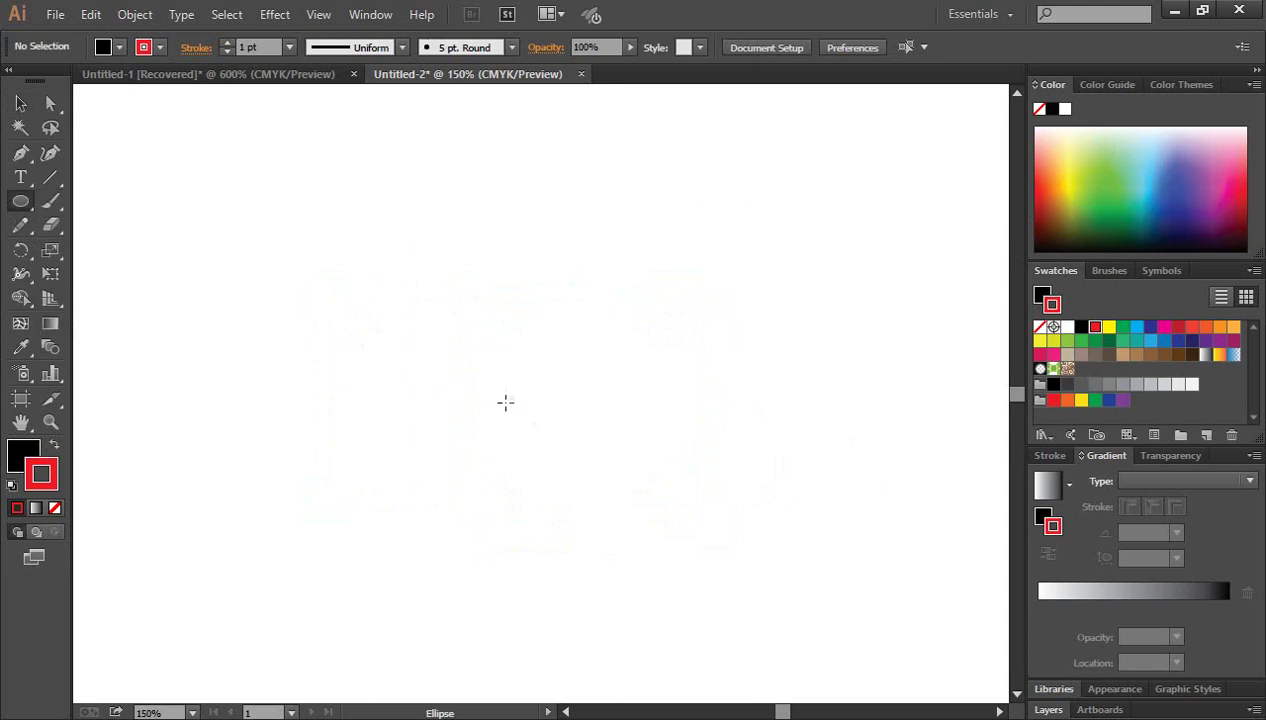
{"action": "left_click_drag", "start_coordinate": [507, 364], "coordinate": [600, 458]}
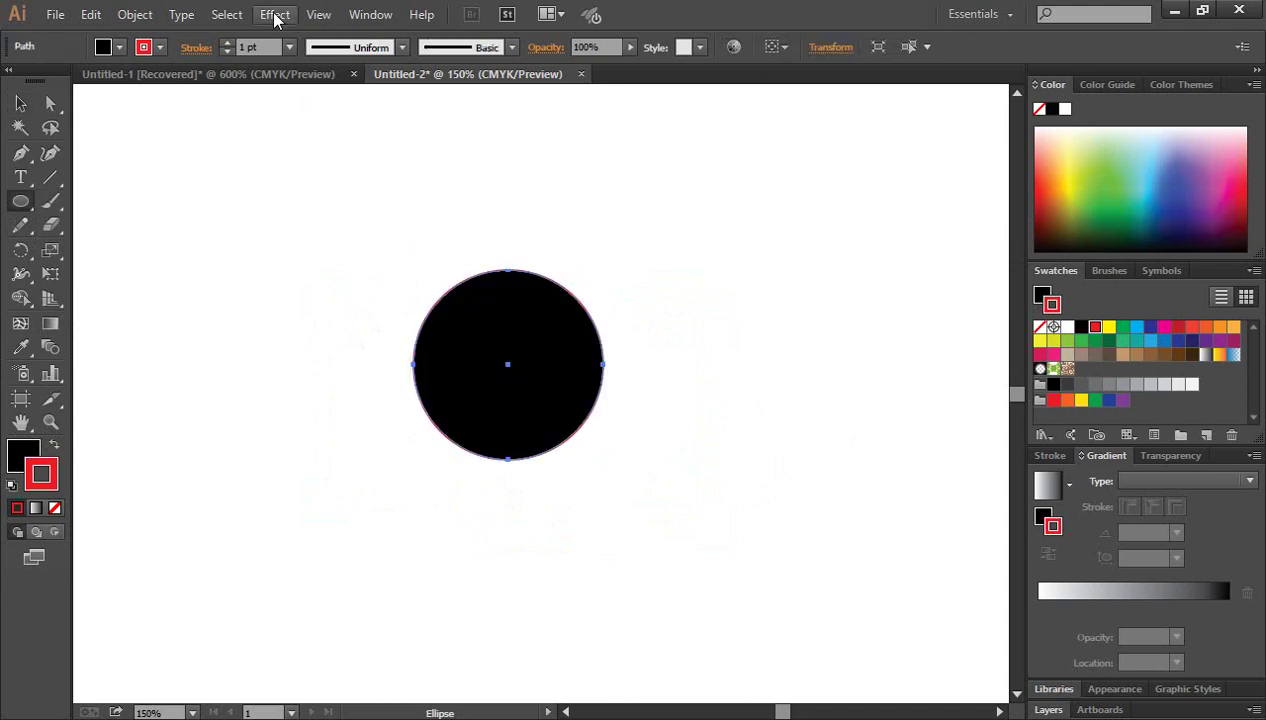
Apply a custom 3D Rotate effect that turns the circle into a thin tilted sliver.
{"action": "left_click", "coordinate": [275, 15]}
{"action": "mouse_move", "coordinate": [291, 127]}
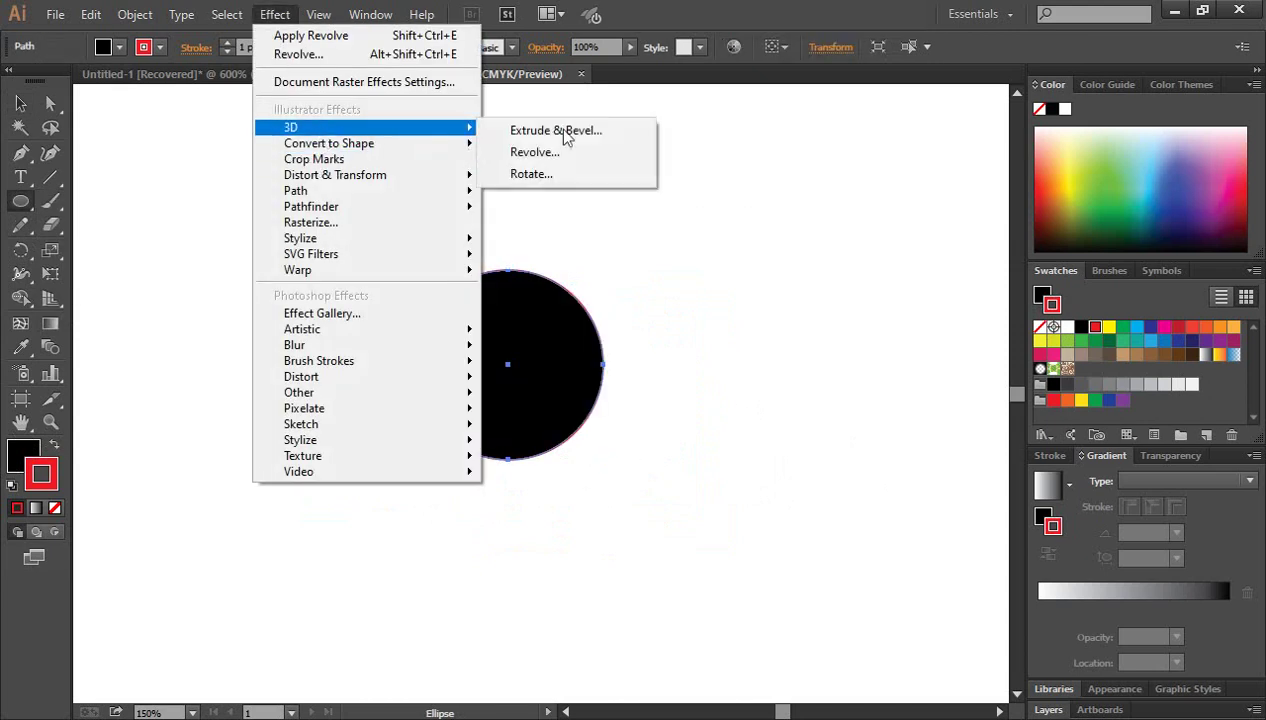
{"action": "left_click", "coordinate": [541, 178]}
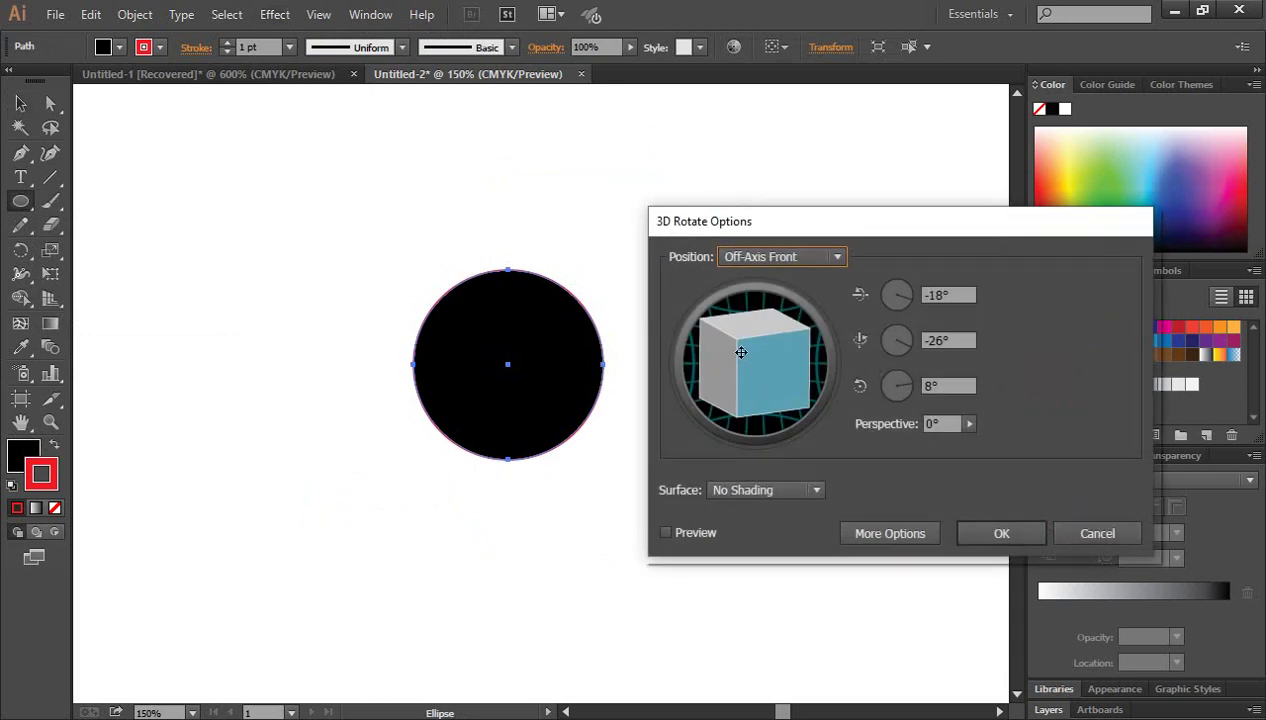
{"action": "left_click_drag", "start_coordinate": [741, 352], "coordinate": [774, 350]}
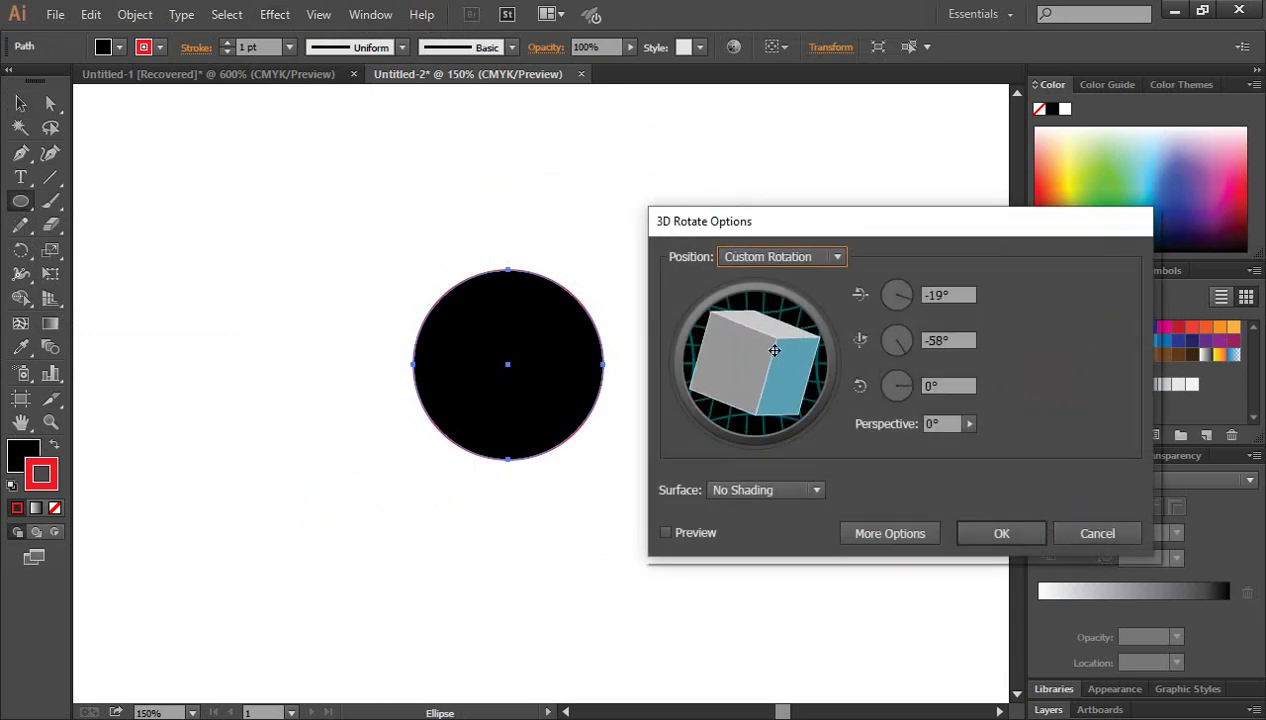
{"action": "mouse_move", "coordinate": [774, 350]}
{"action": "left_mouse_down"}
{"action": "mouse_move", "coordinate": [762, 357]}
{"action": "mouse_move", "coordinate": [774, 362]}
{"action": "left_mouse_up"}
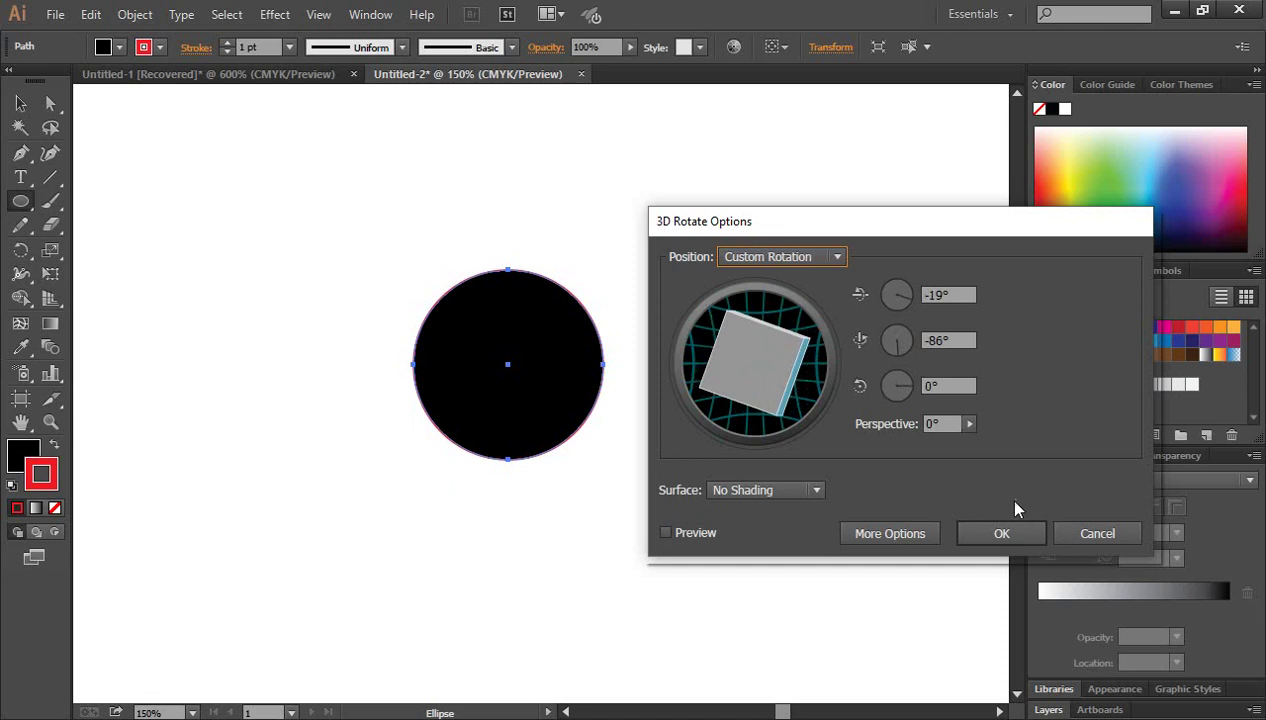
{"action": "left_click", "coordinate": [988, 530]}
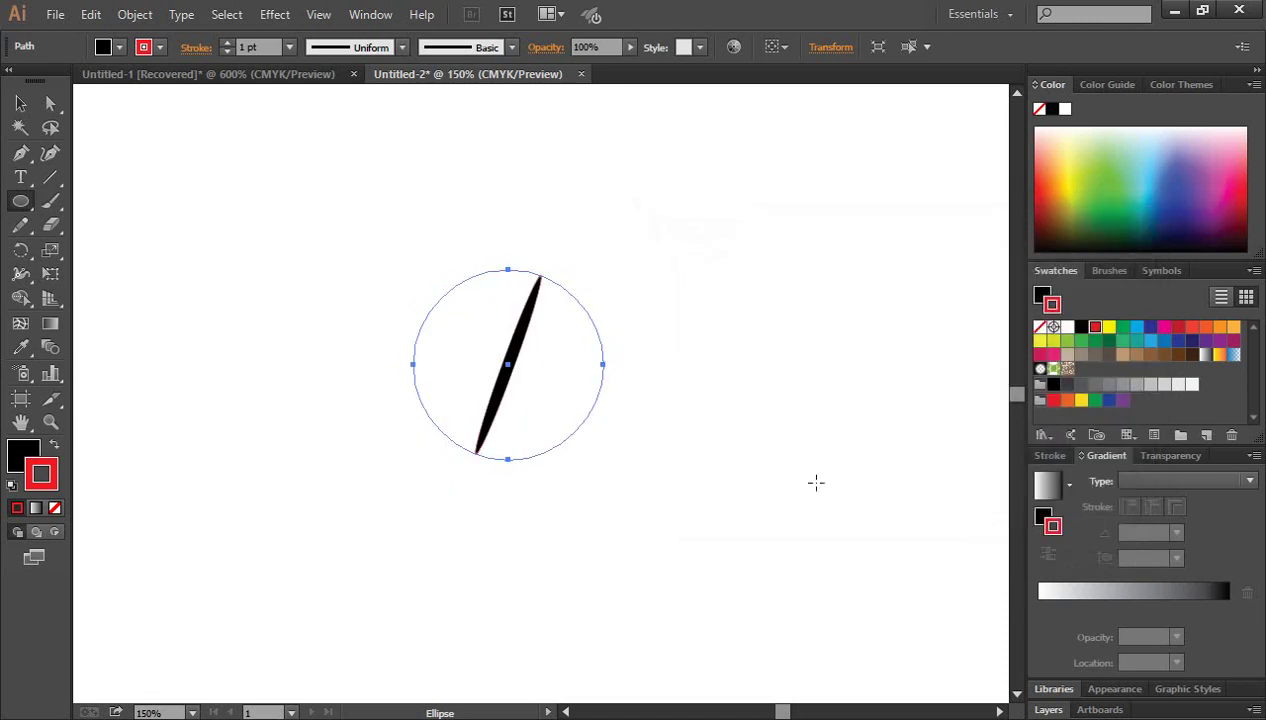
Dismiss the ellipse size prompt and select the 3D-rotated circle with the Selection tool.
{"action": "left_click", "coordinate": [787, 471]}
{"action": "left_click", "coordinate": [673, 404]}
{"action": "left_click", "coordinate": [21, 103]}
{"action": "left_click", "coordinate": [649, 446]}
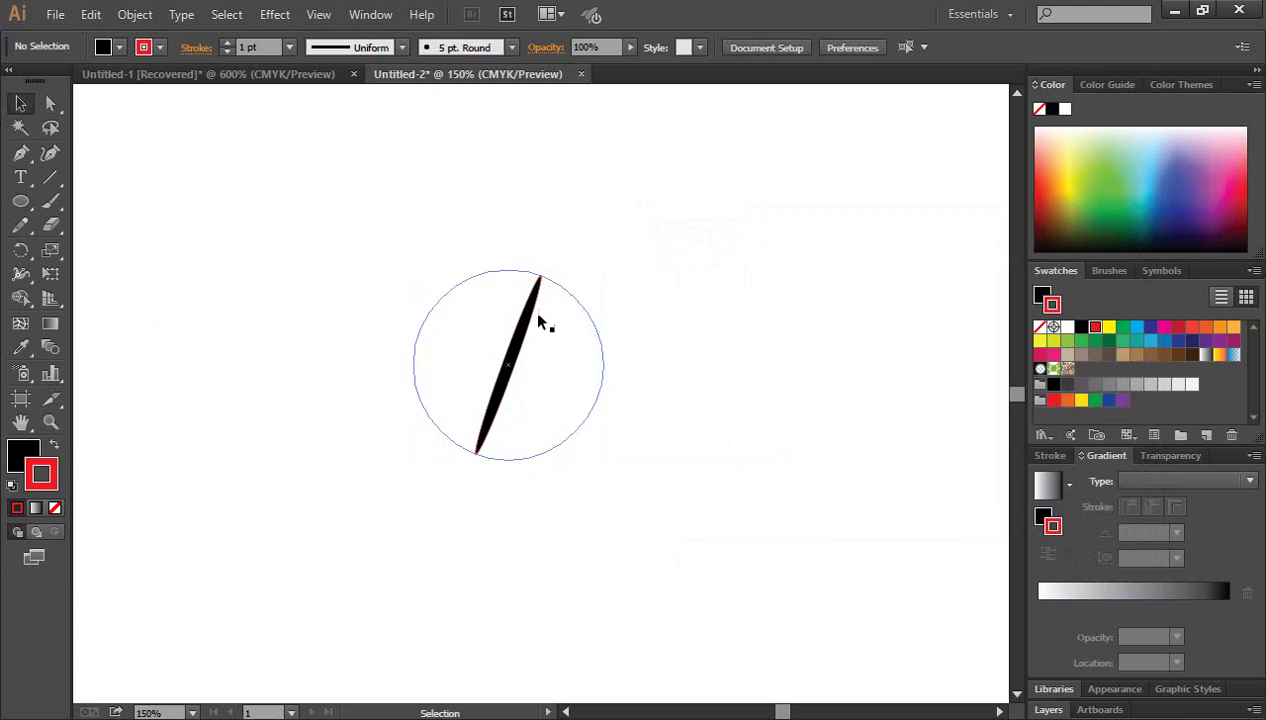
{"action": "left_click", "coordinate": [517, 340]}
{"action": "left_click", "coordinate": [695, 450]}
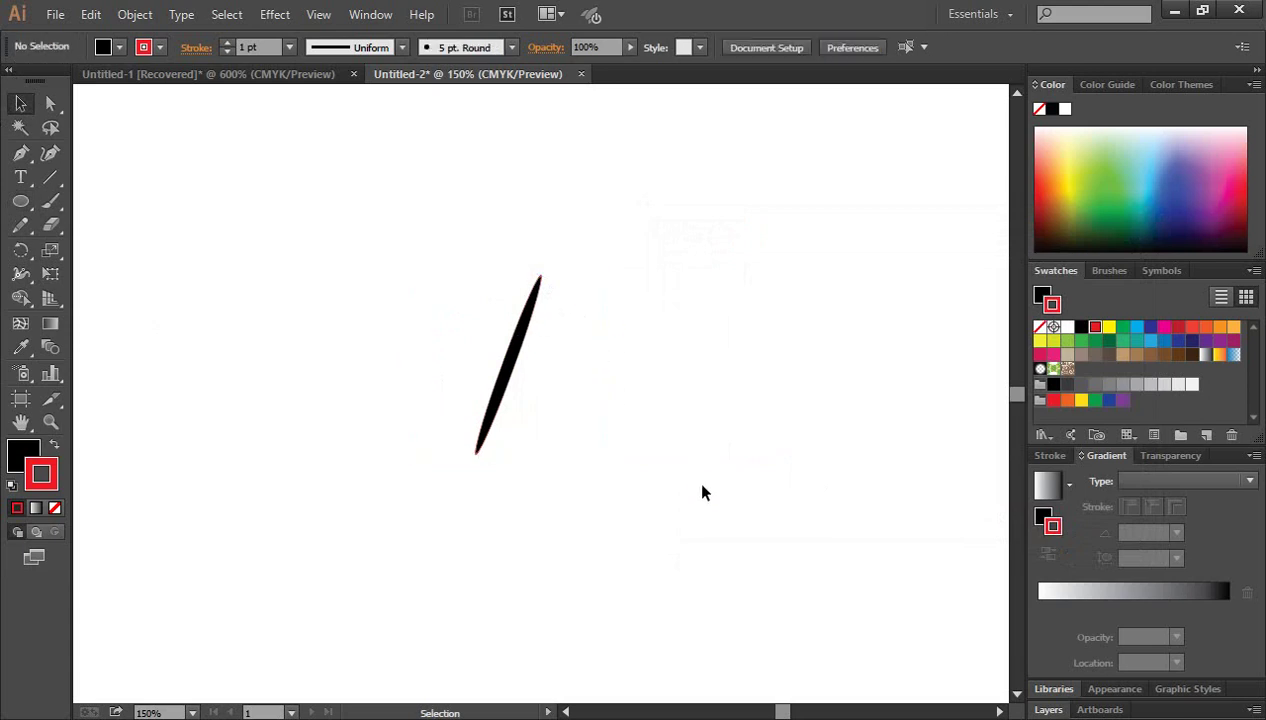
{"action": "left_click_drag", "start_coordinate": [702, 492], "coordinate": [381, 246]}
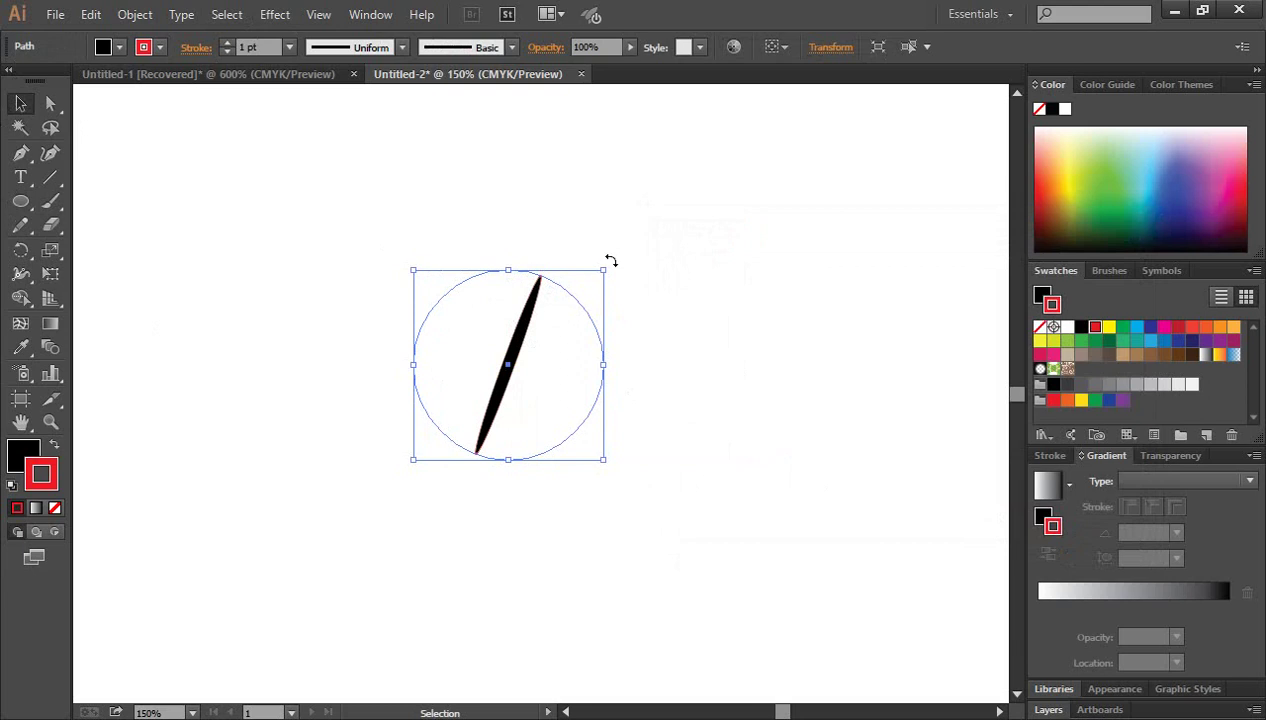
Rotate the 3D circle's bounding box about 28°, then further clockwise.
{"action": "mouse_move", "coordinate": [609, 264]}
{"action": "left_mouse_down"}
{"action": "mouse_move", "coordinate": [652, 342]}
{"action": "mouse_move", "coordinate": [658, 415]}
{"action": "left_mouse_up"}
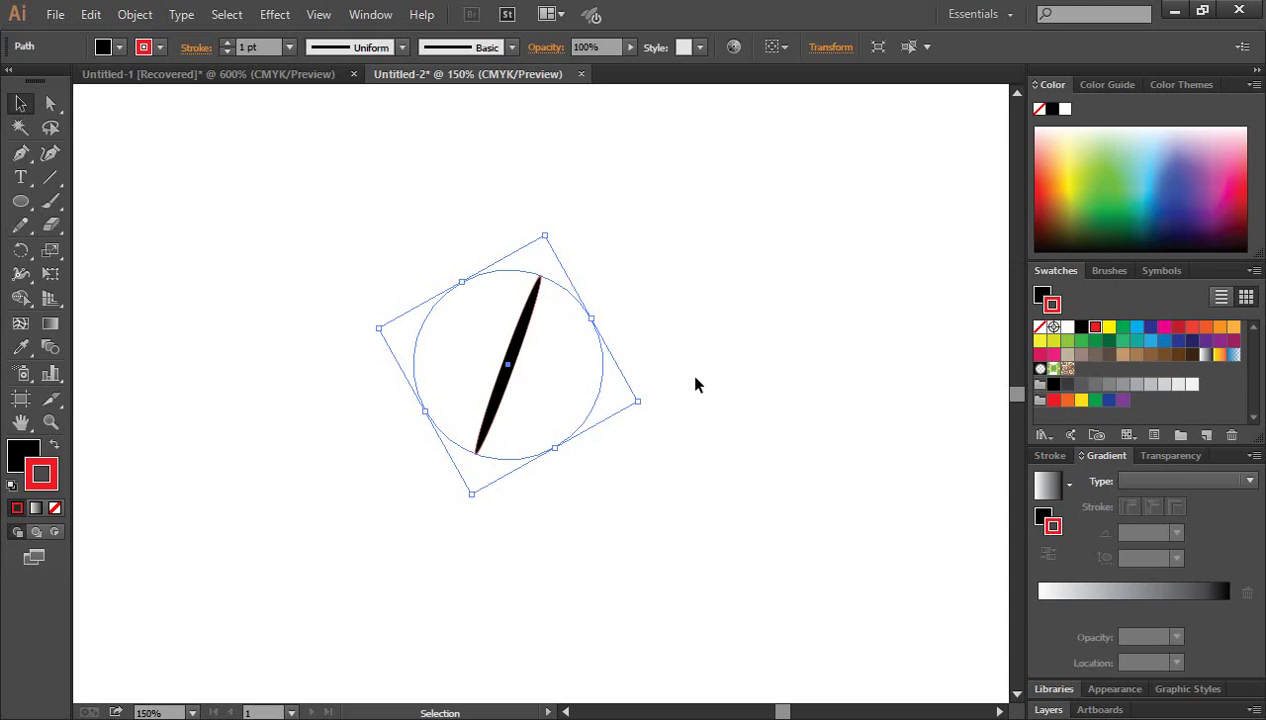
{"action": "left_click", "coordinate": [697, 381]}
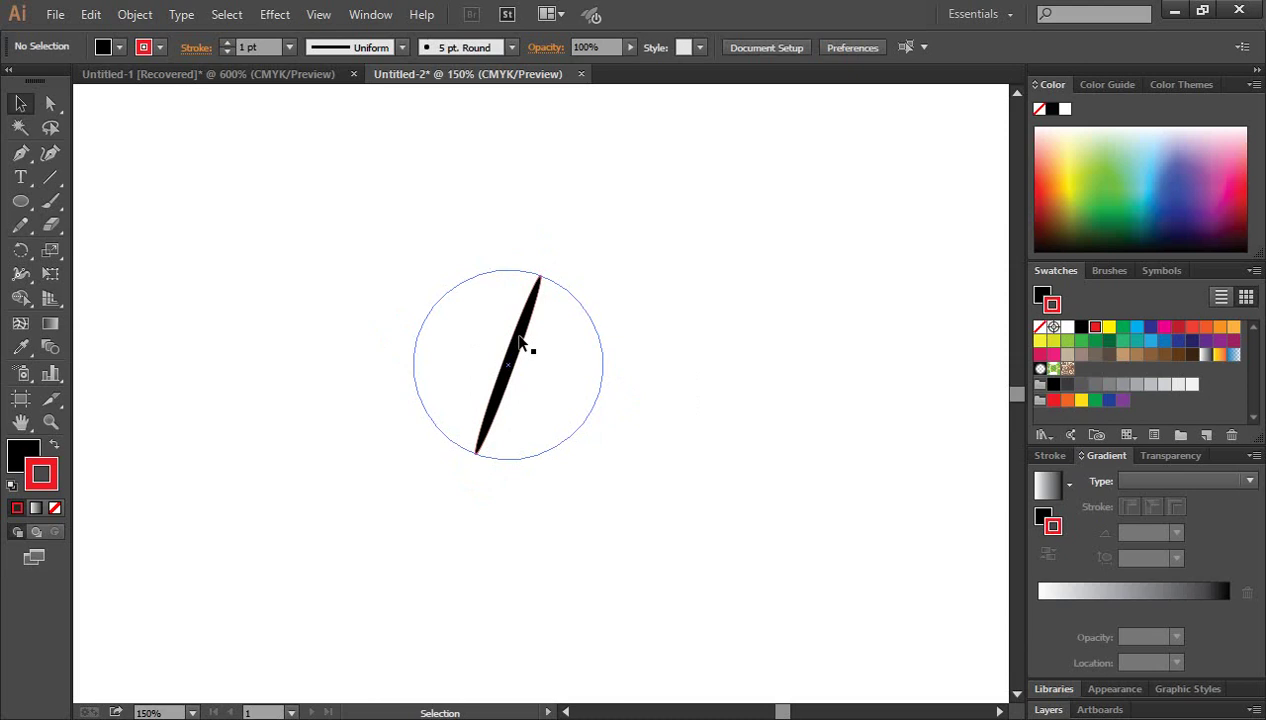
{"action": "left_click", "coordinate": [551, 301]}
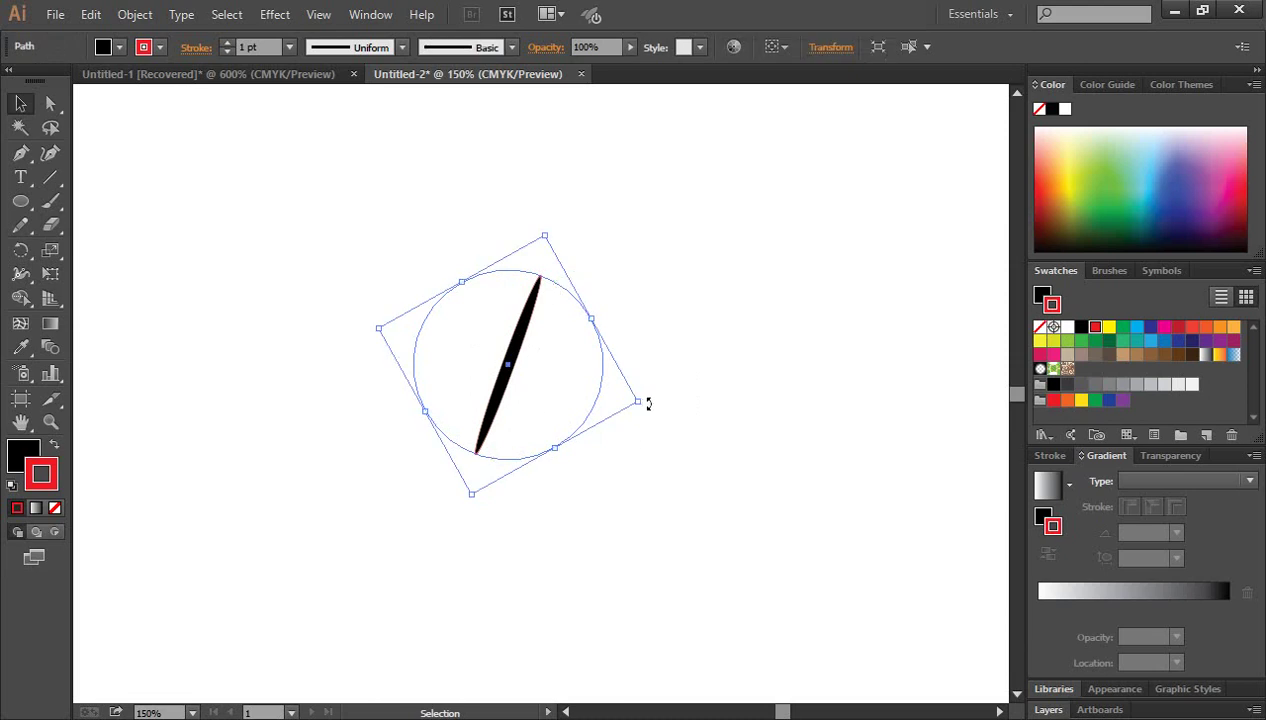
{"action": "left_click_drag", "start_coordinate": [644, 414], "coordinate": [643, 302]}
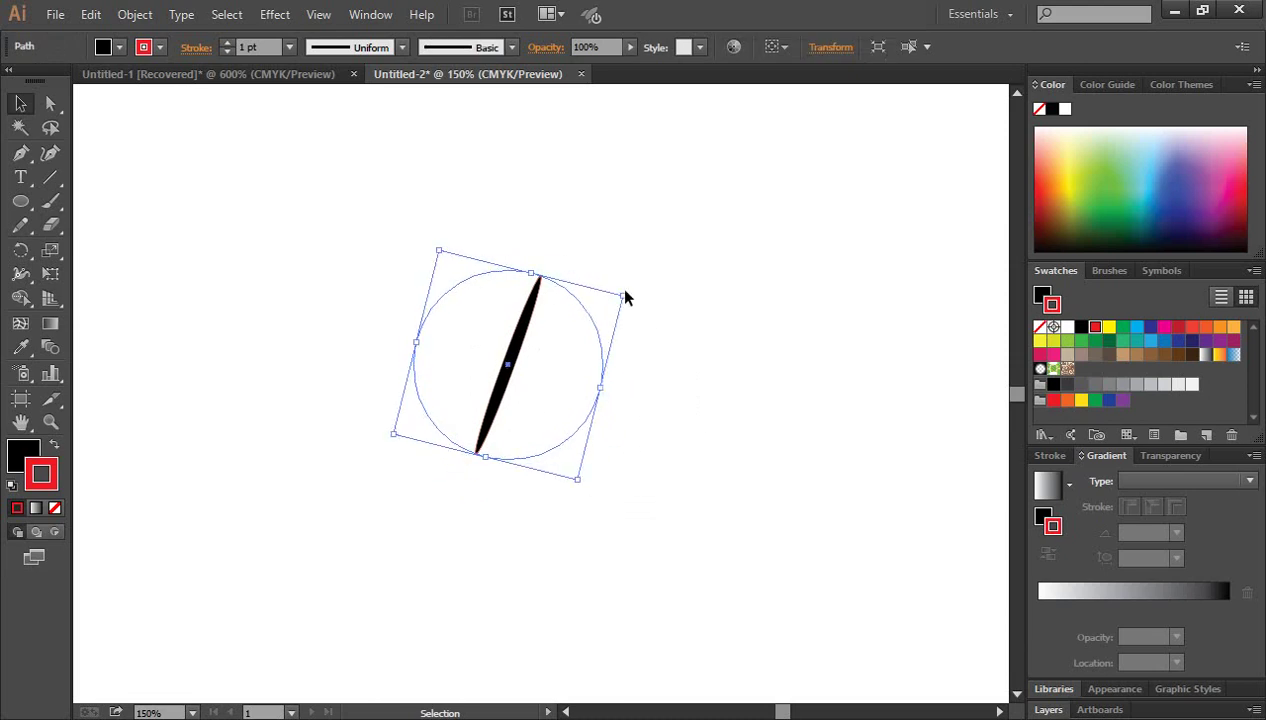
{"action": "left_click_drag", "start_coordinate": [632, 291], "coordinate": [635, 422]}
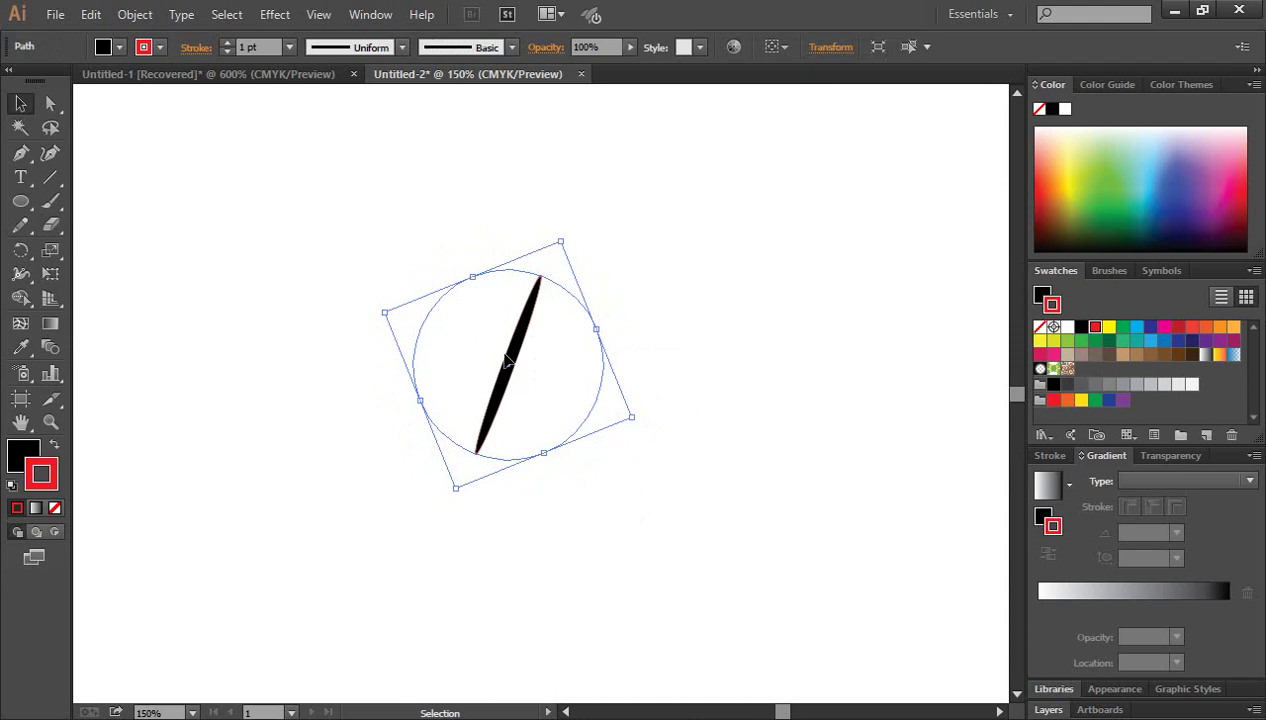
Expand the 3D sliver's appearance into plain artwork and reselect it.
{"action": "left_click", "coordinate": [138, 13]}
{"action": "left_click", "coordinate": [205, 247]}
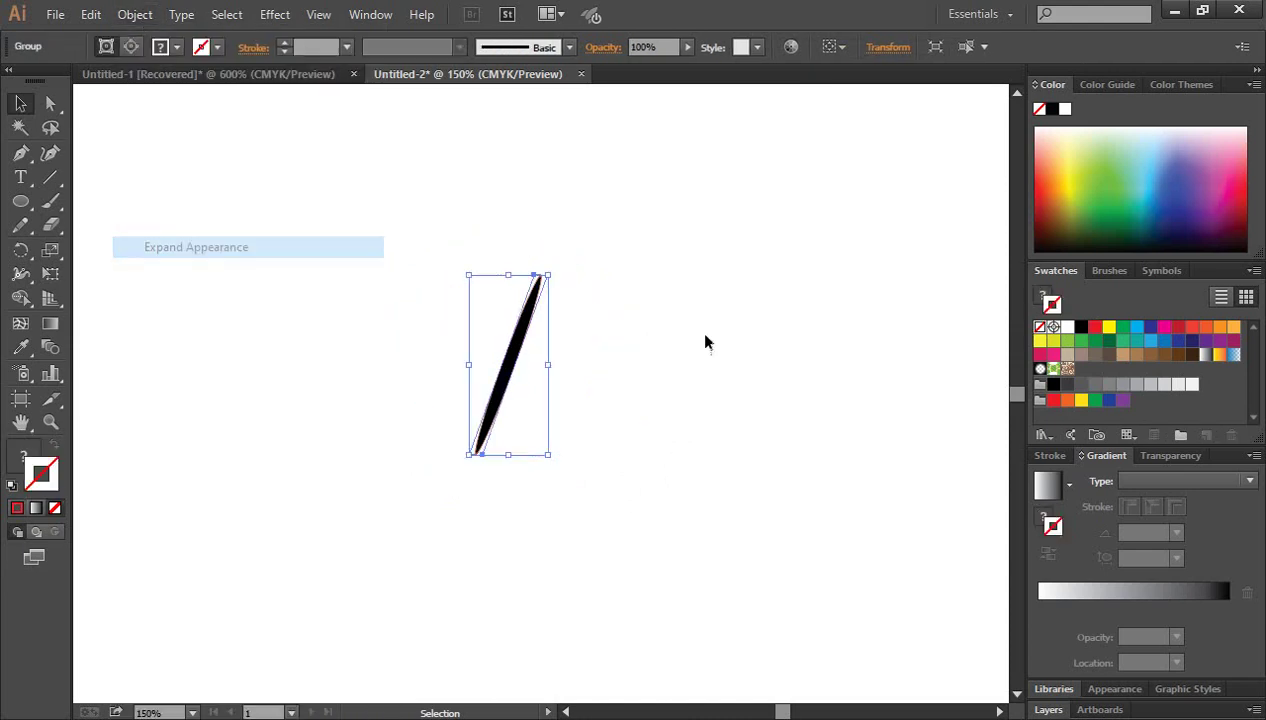
{"action": "left_click", "coordinate": [583, 323]}
{"action": "left_click", "coordinate": [529, 302]}
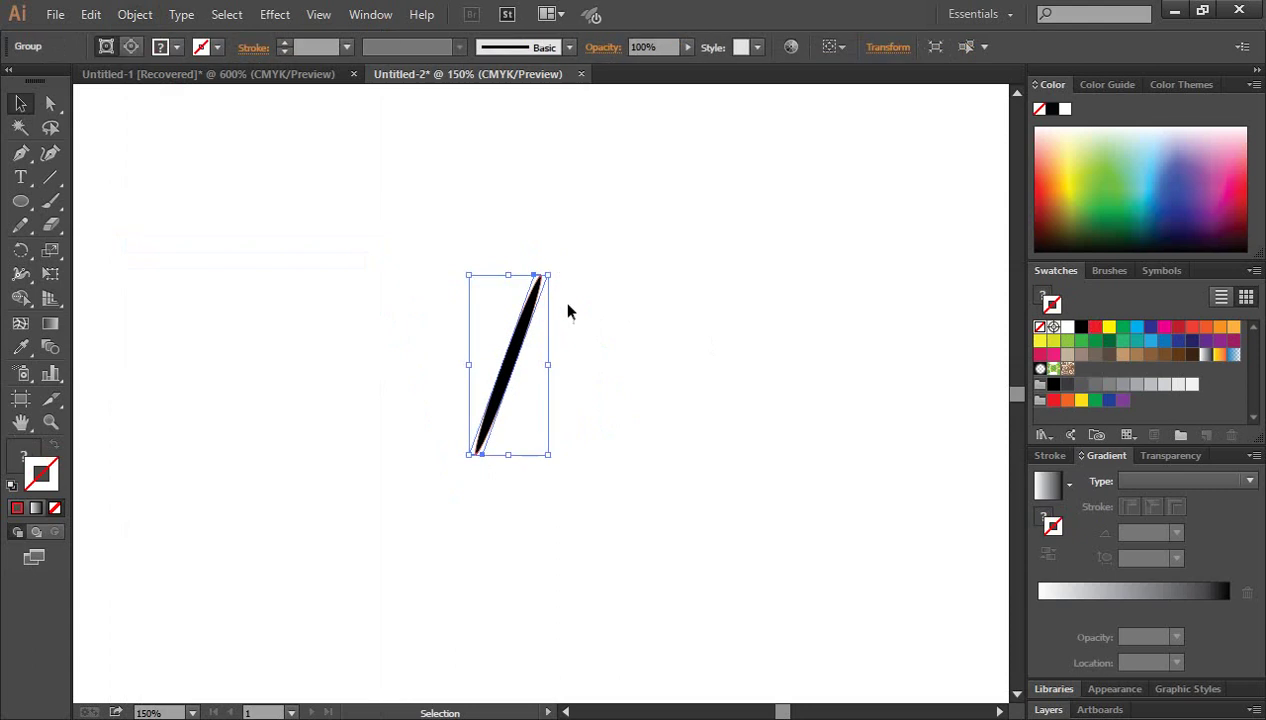
{"action": "left_click", "coordinate": [563, 300]}
{"action": "left_click", "coordinate": [541, 286]}
Rotate the expanded sliver horizontal, then to a steep diagonal, nudge it, and delete it.
{"action": "left_click_drag", "start_coordinate": [553, 269], "coordinate": [610, 382]}
{"action": "left_click", "coordinate": [660, 387]}
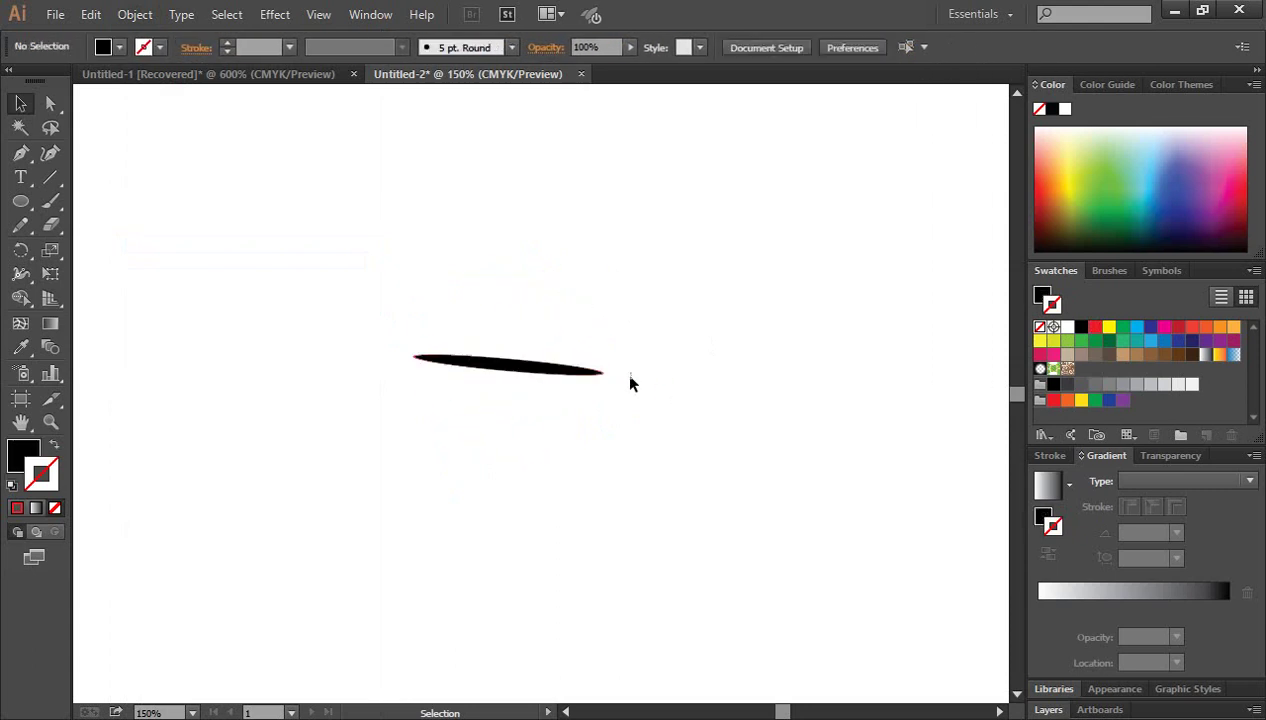
{"action": "left_click", "coordinate": [570, 372]}
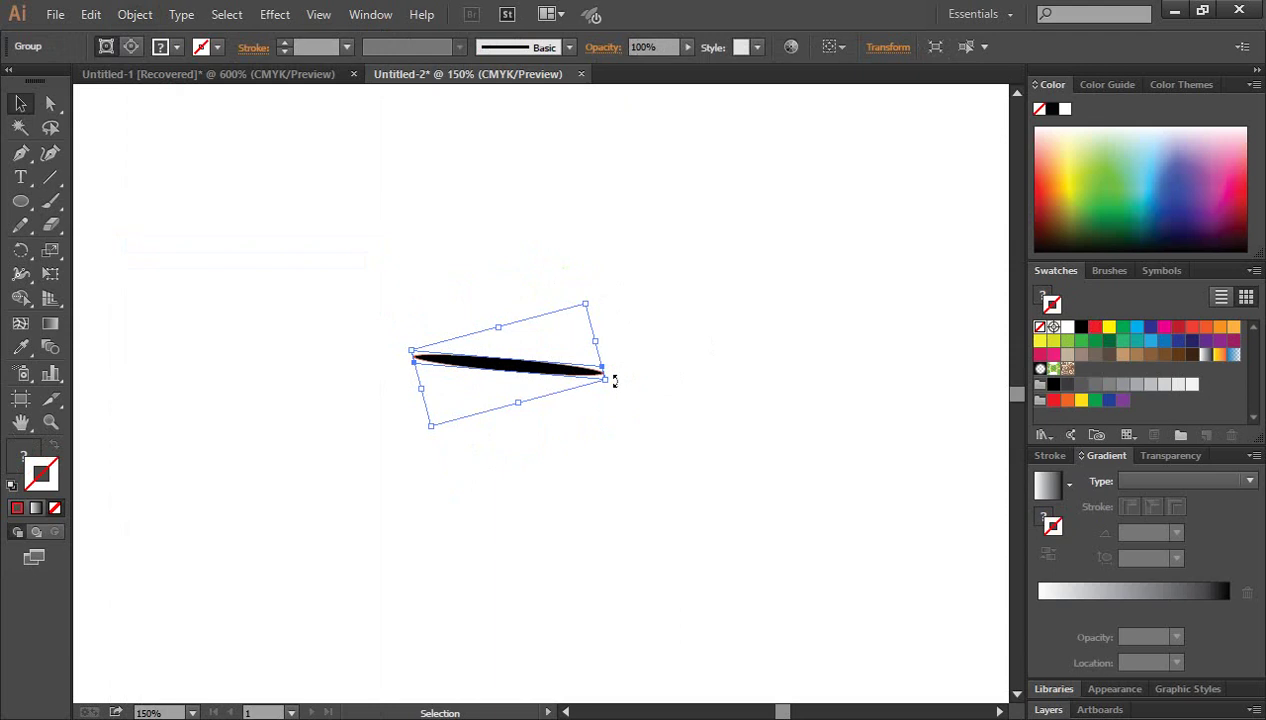
{"action": "left_click_drag", "start_coordinate": [614, 380], "coordinate": [650, 415]}
{"action": "left_click", "coordinate": [653, 418]}
{"action": "left_click_drag", "start_coordinate": [527, 388], "coordinate": [555, 355]}
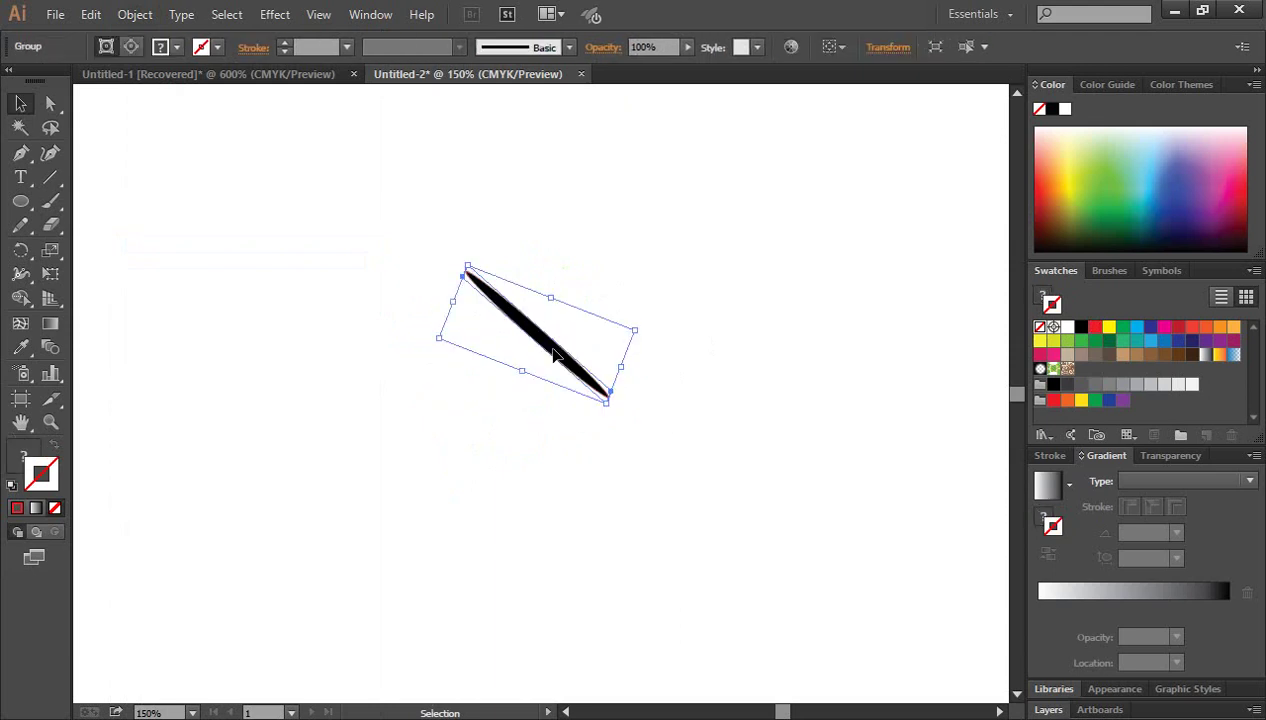
{"action": "key", "text": "Delete"}
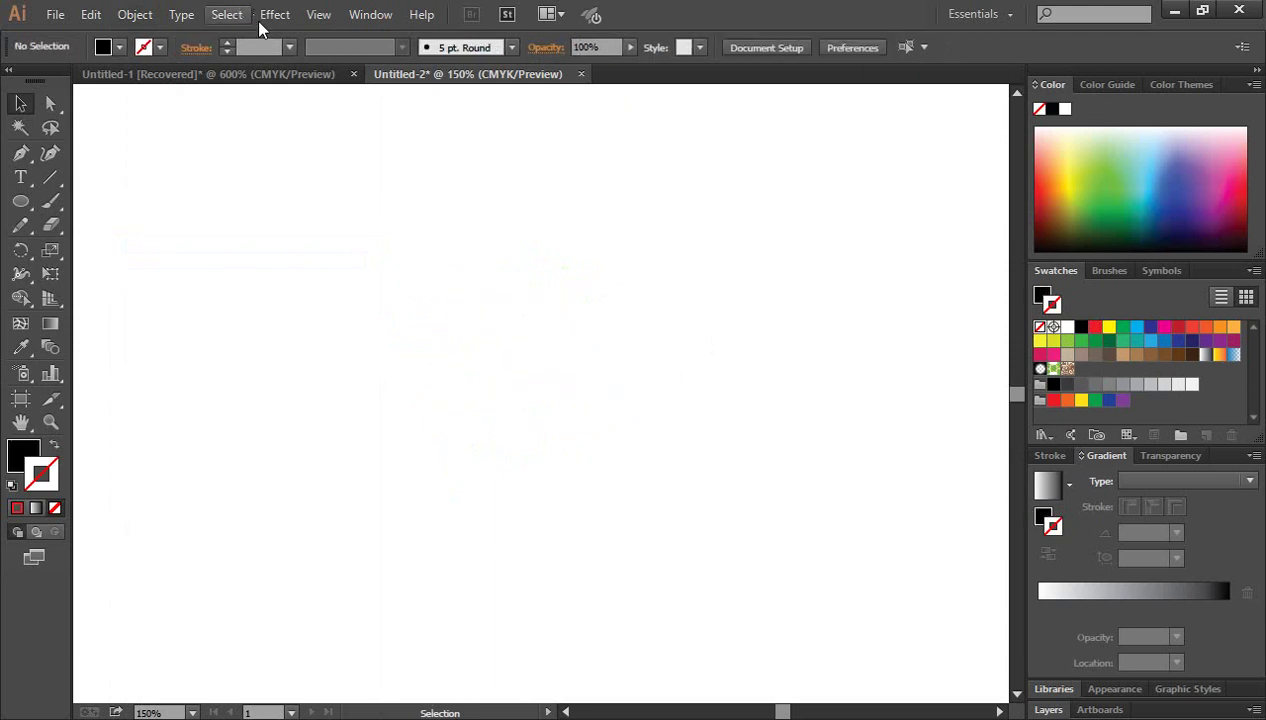
{"action": "left_click", "coordinate": [272, 16]}
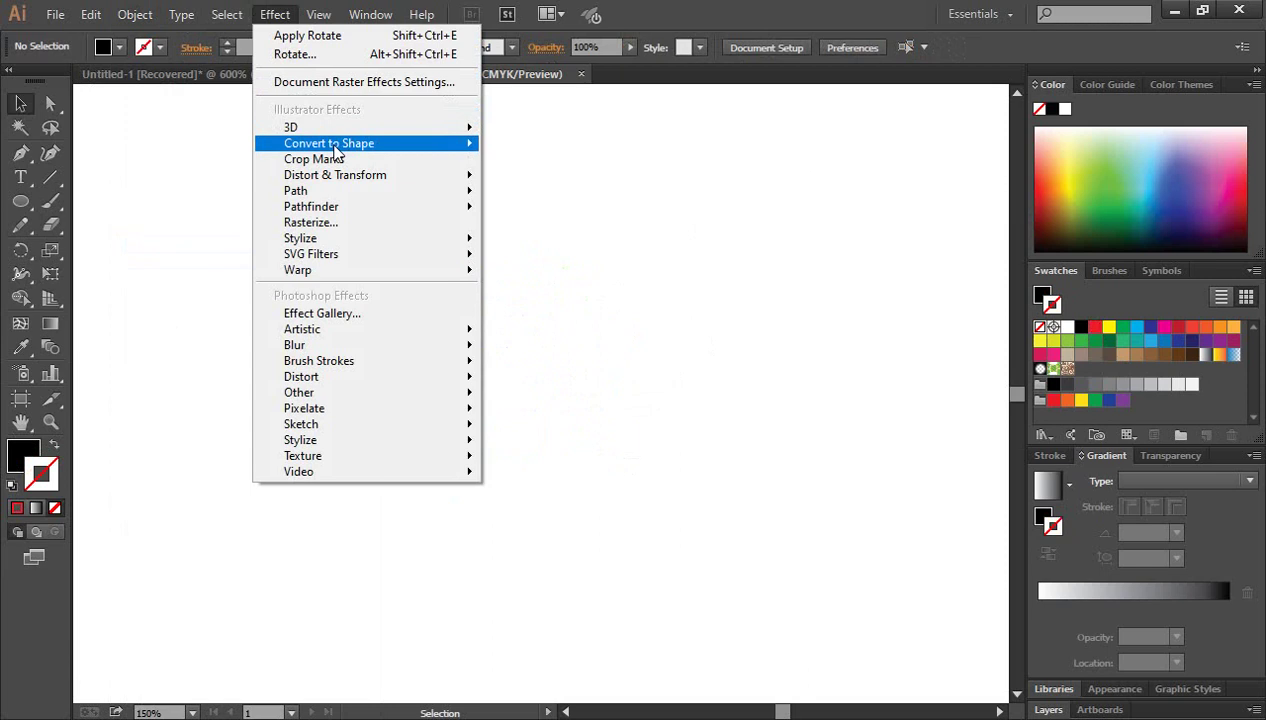
{"action": "mouse_move", "coordinate": [329, 143]}
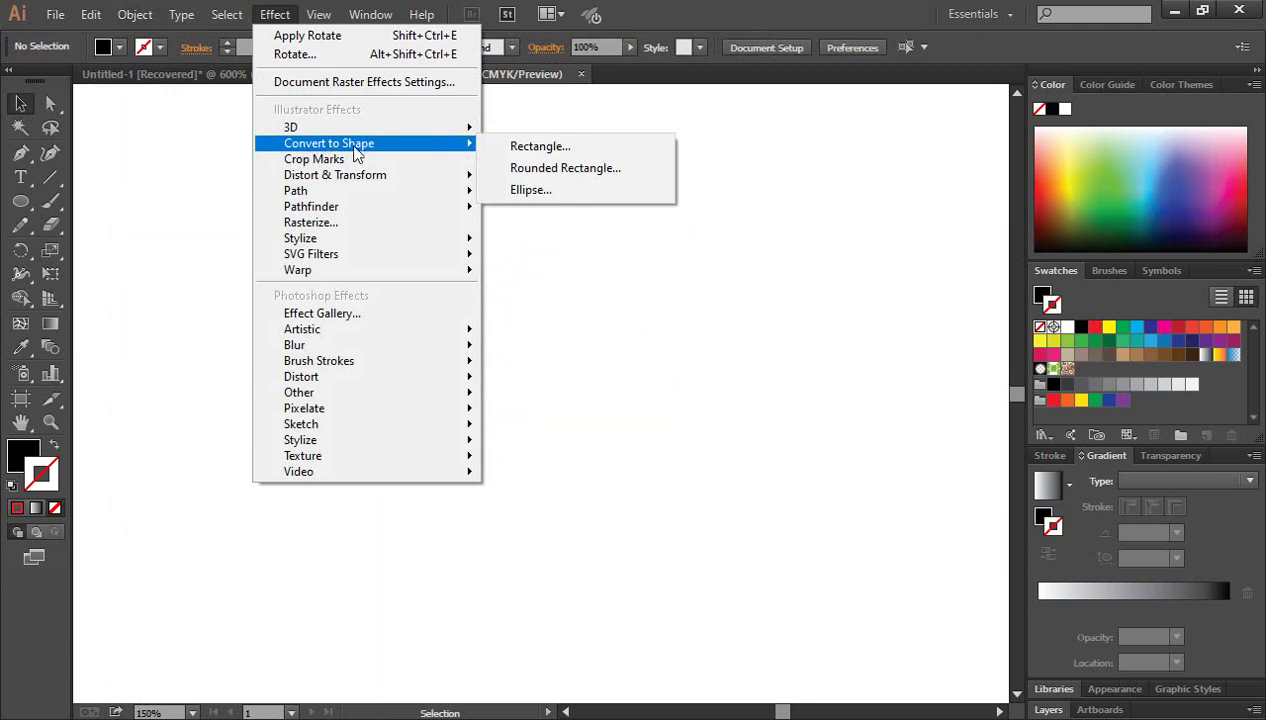
{"action": "left_click", "coordinate": [650, 311]}
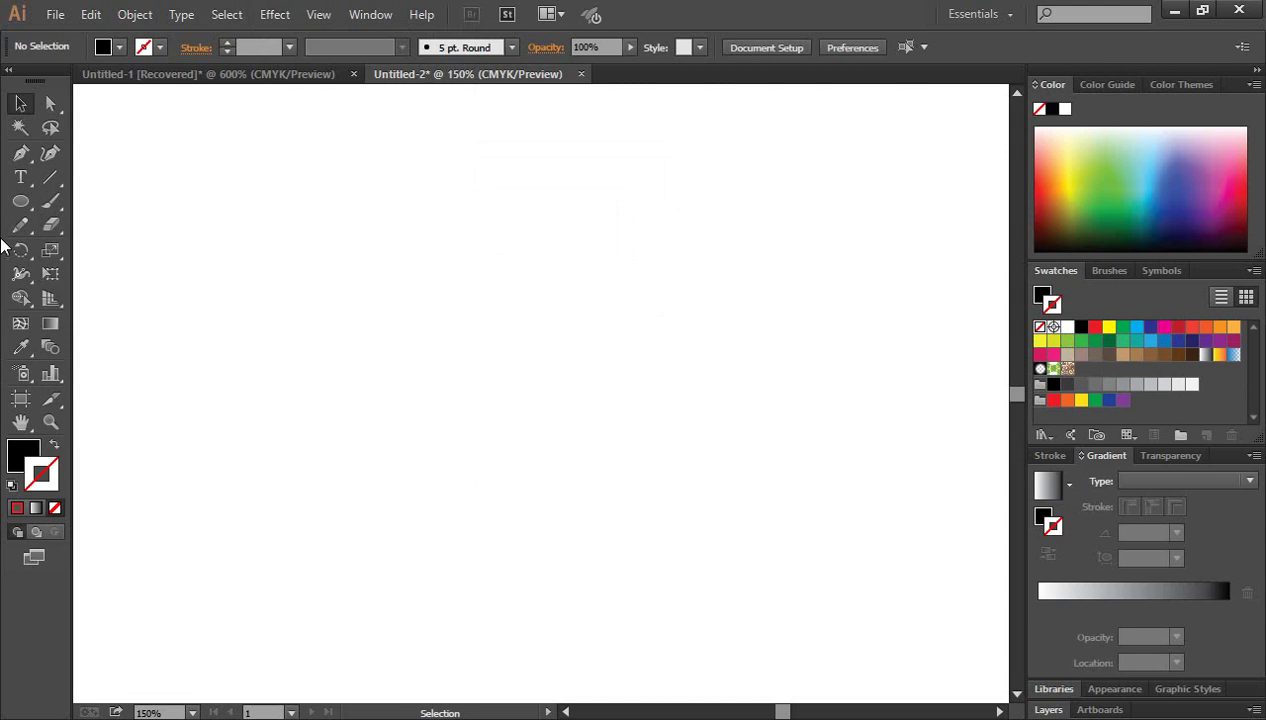
{"action": "left_click_drag", "start_coordinate": [31, 204], "coordinate": [99, 248]}
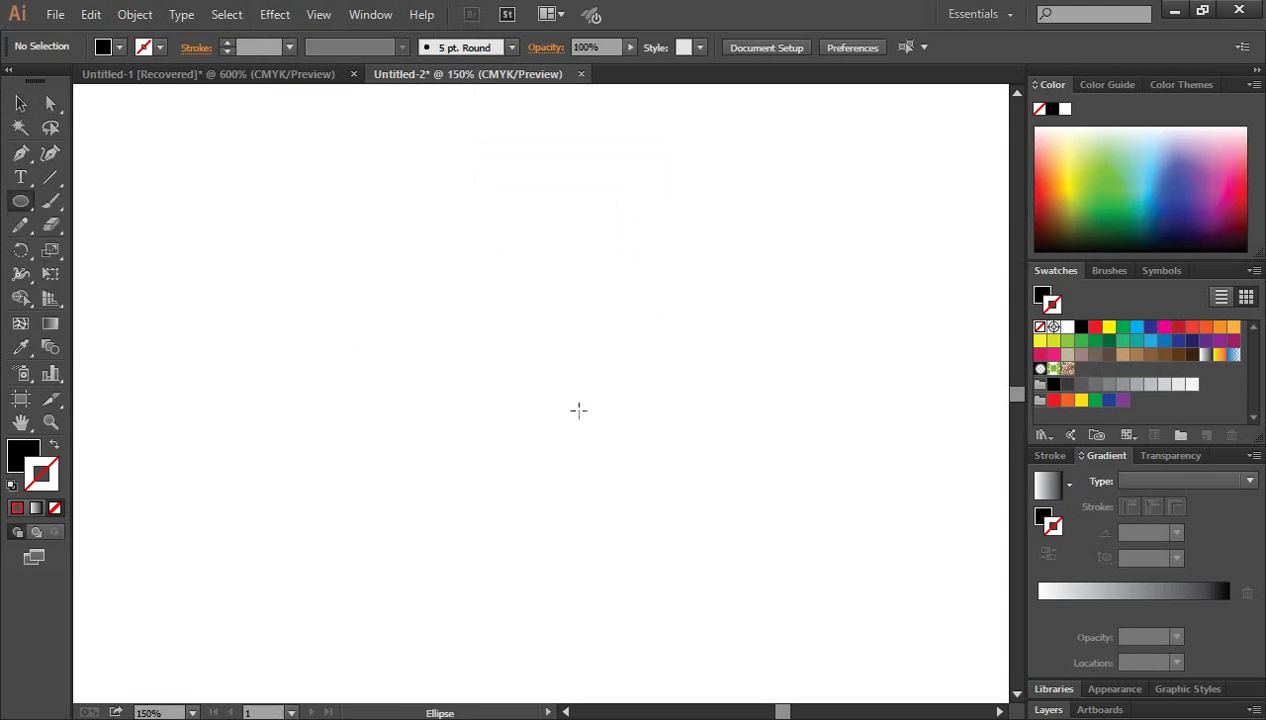
{"action": "left_click_drag", "start_coordinate": [572, 397], "coordinate": [647, 486]}
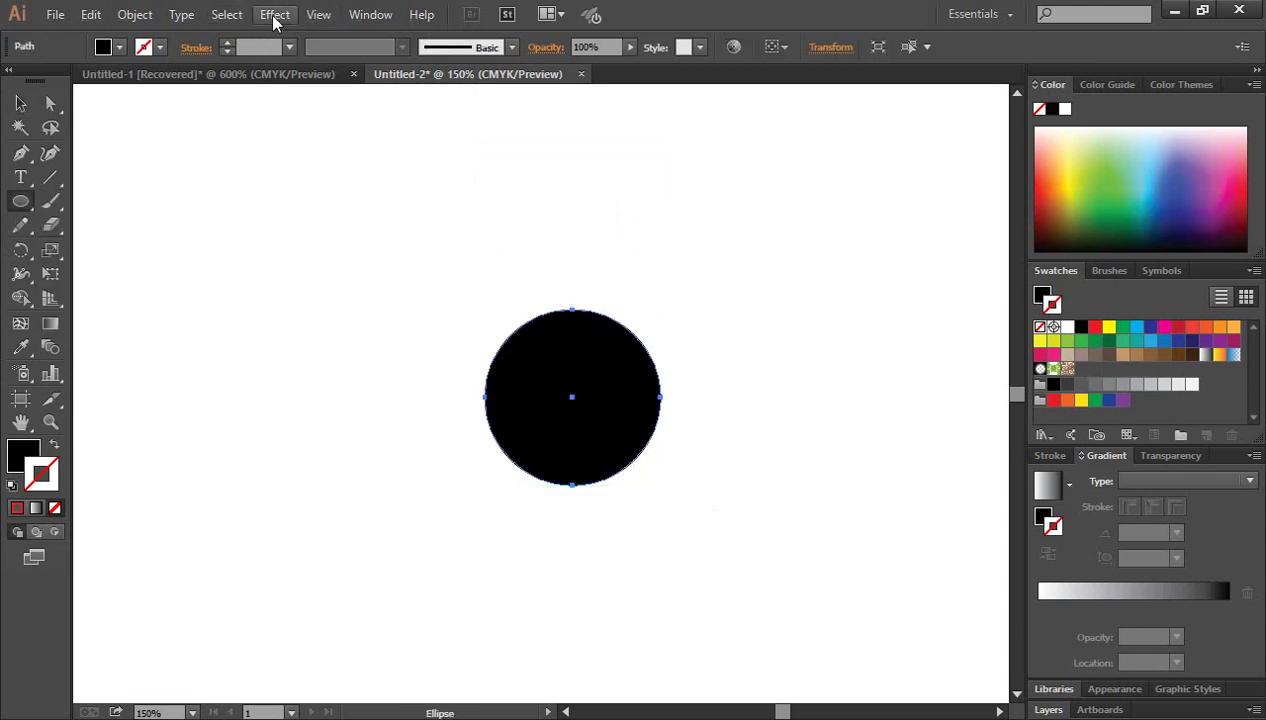
{"action": "left_click", "coordinate": [274, 15]}
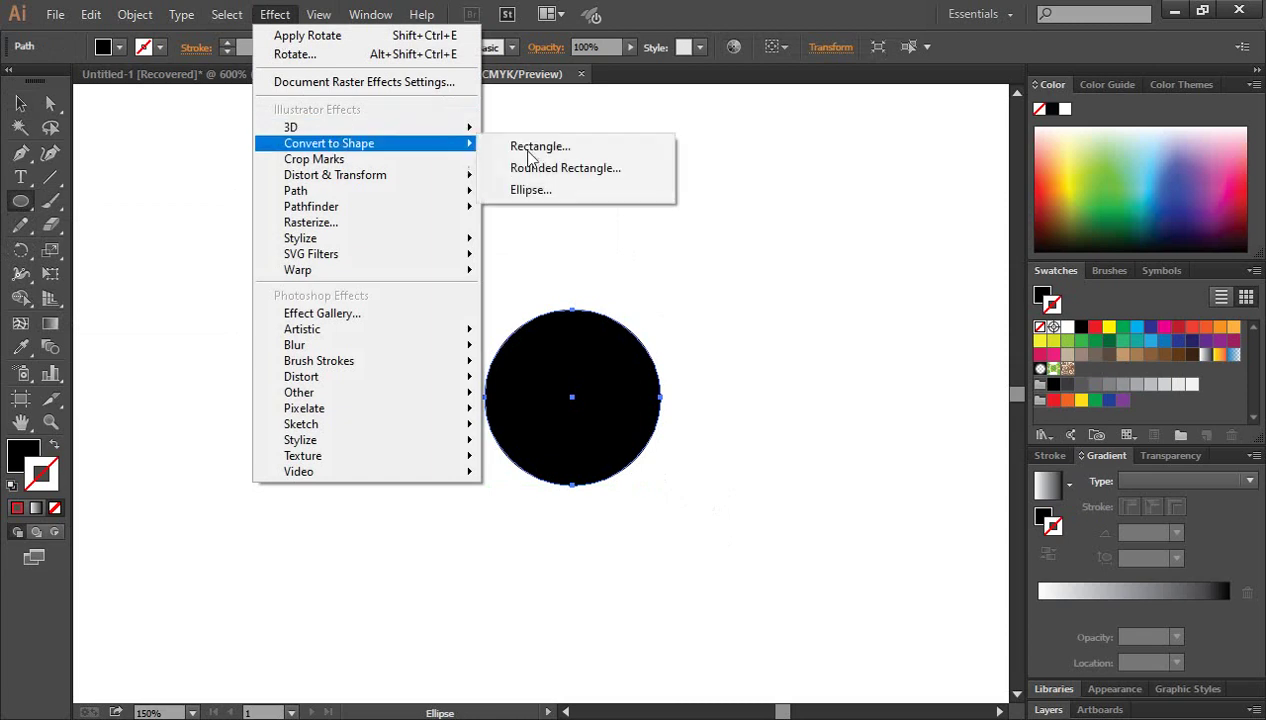
{"action": "mouse_move", "coordinate": [329, 143]}
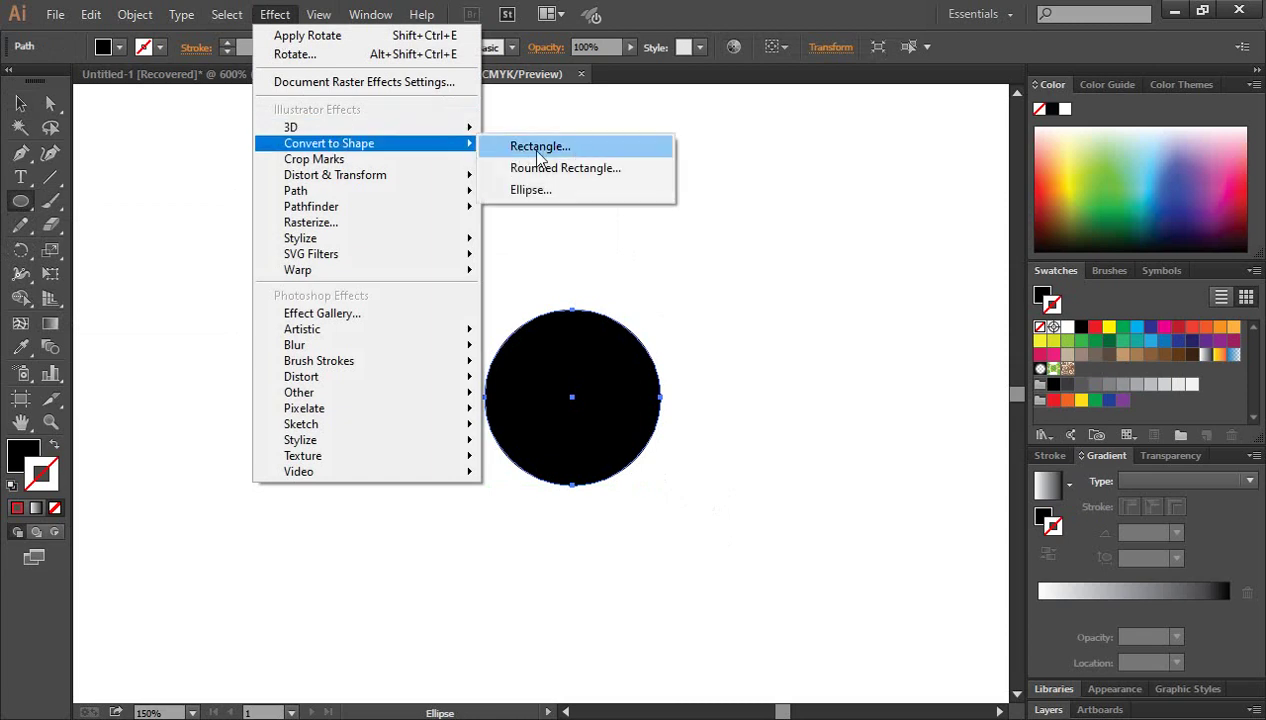
{"action": "left_click", "coordinate": [556, 151]}
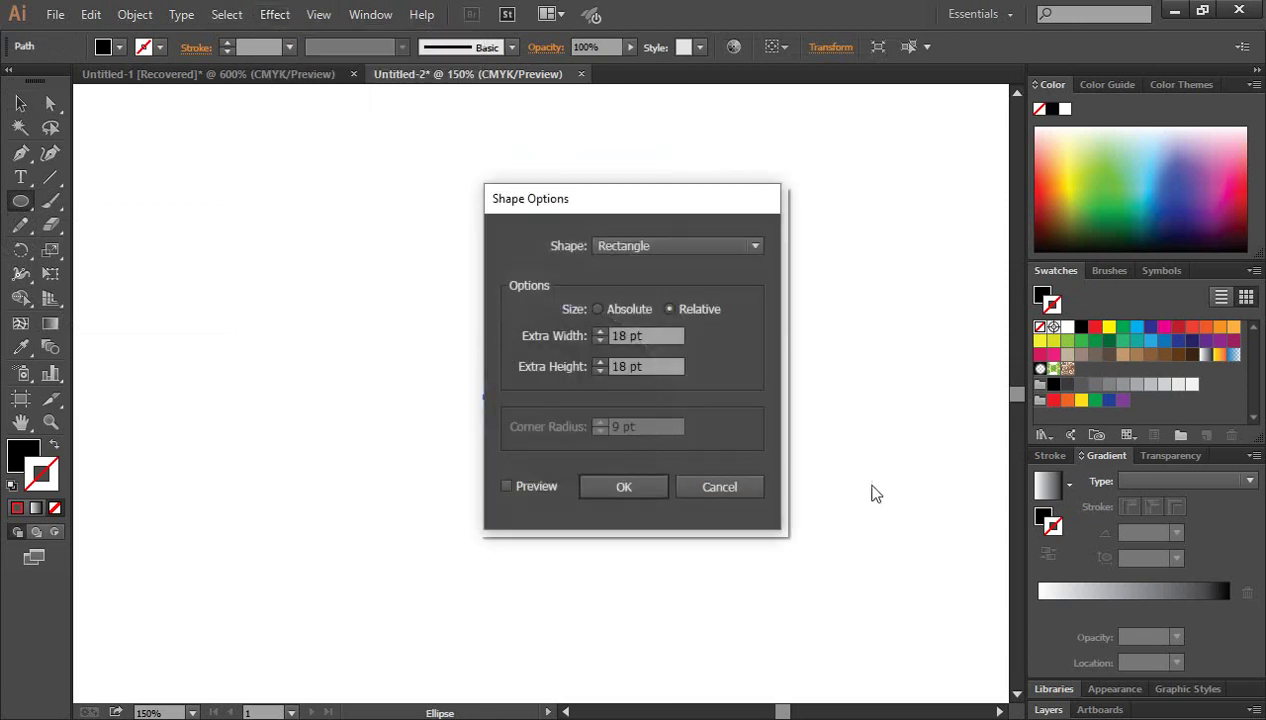
{"action": "left_click_drag", "start_coordinate": [679, 207], "coordinate": [399, 200]}
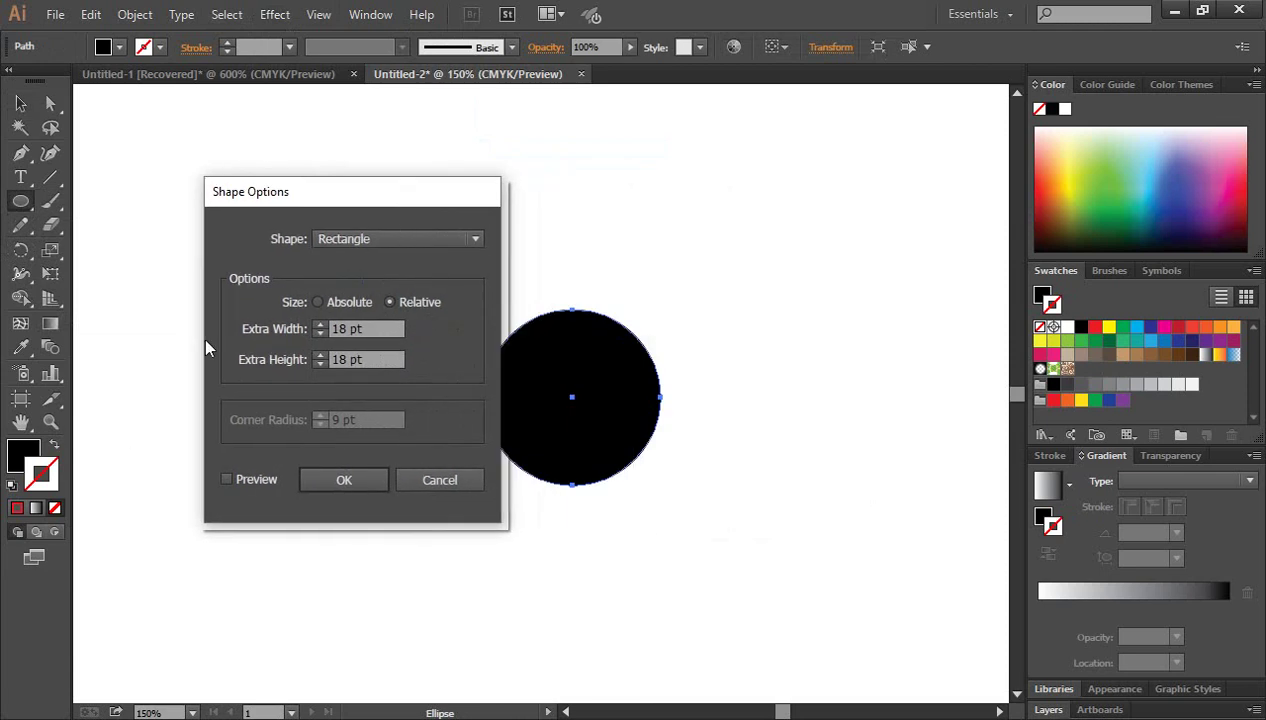
{"action": "left_click", "coordinate": [227, 480]}
{"action": "left_click_drag", "start_coordinate": [350, 192], "coordinate": [264, 303]}
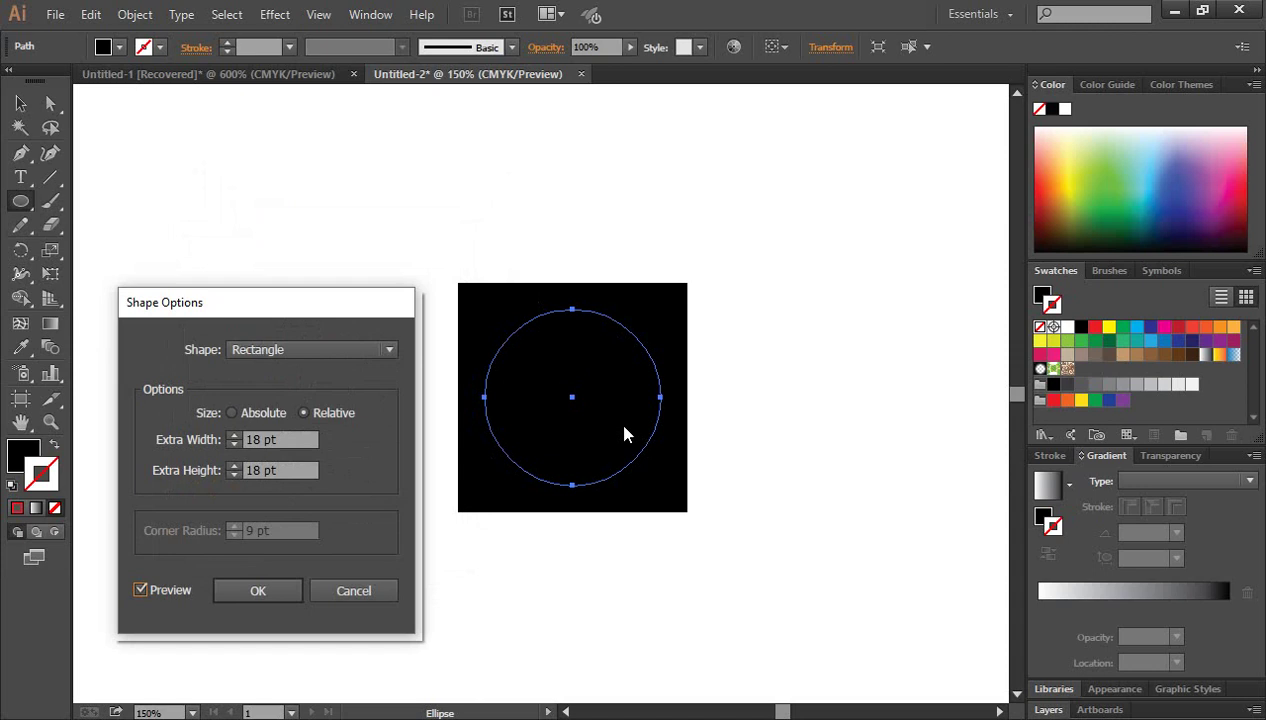
{"action": "left_click", "coordinate": [352, 345]}
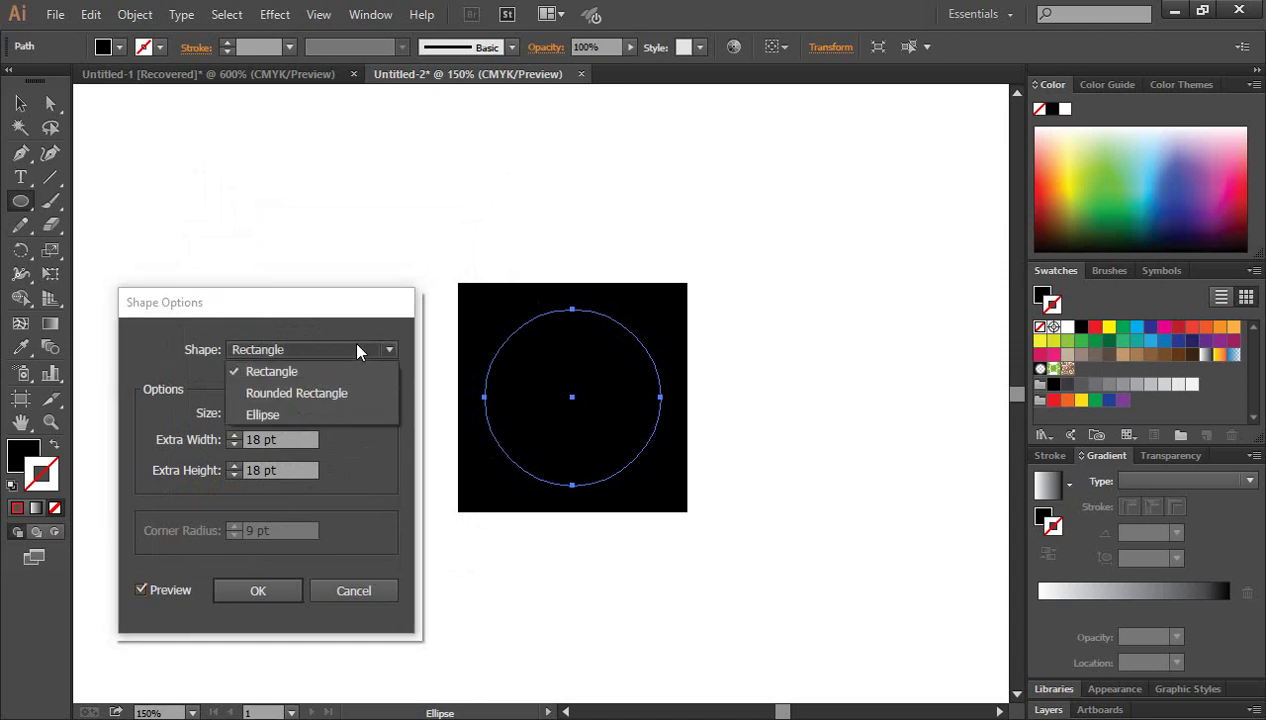
{"action": "left_click", "coordinate": [286, 394]}
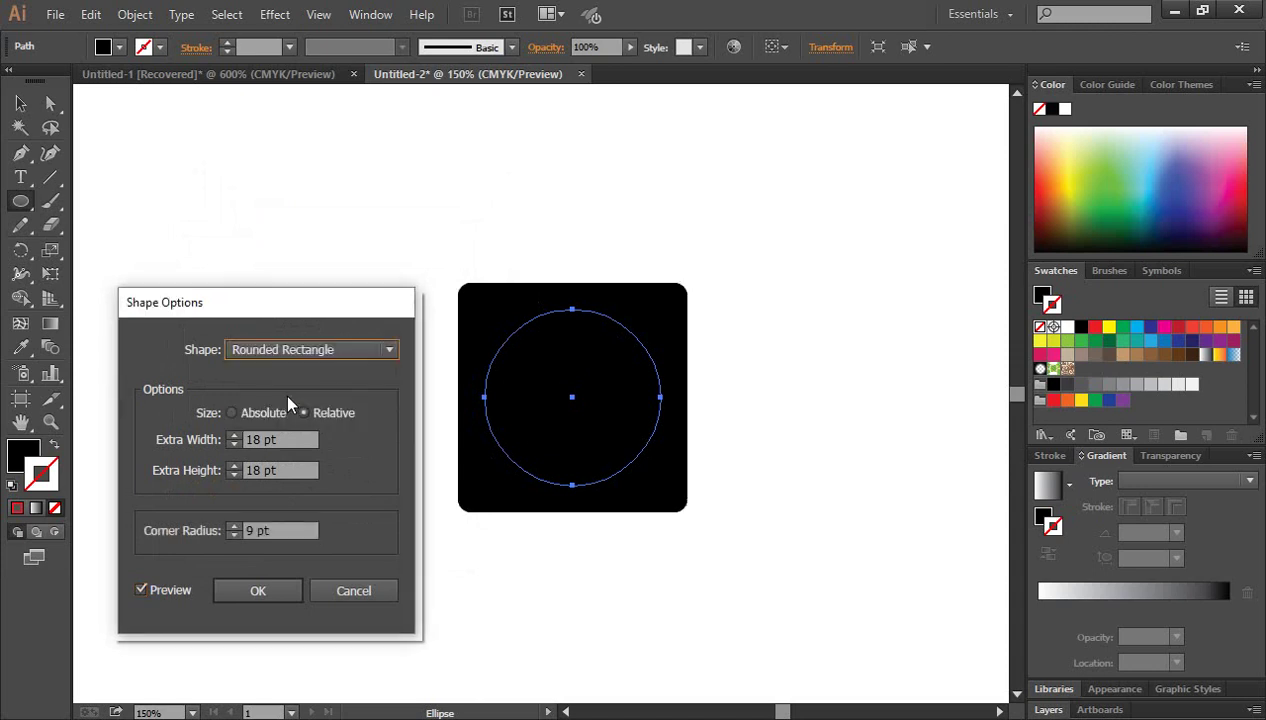
{"action": "left_click", "coordinate": [287, 349]}
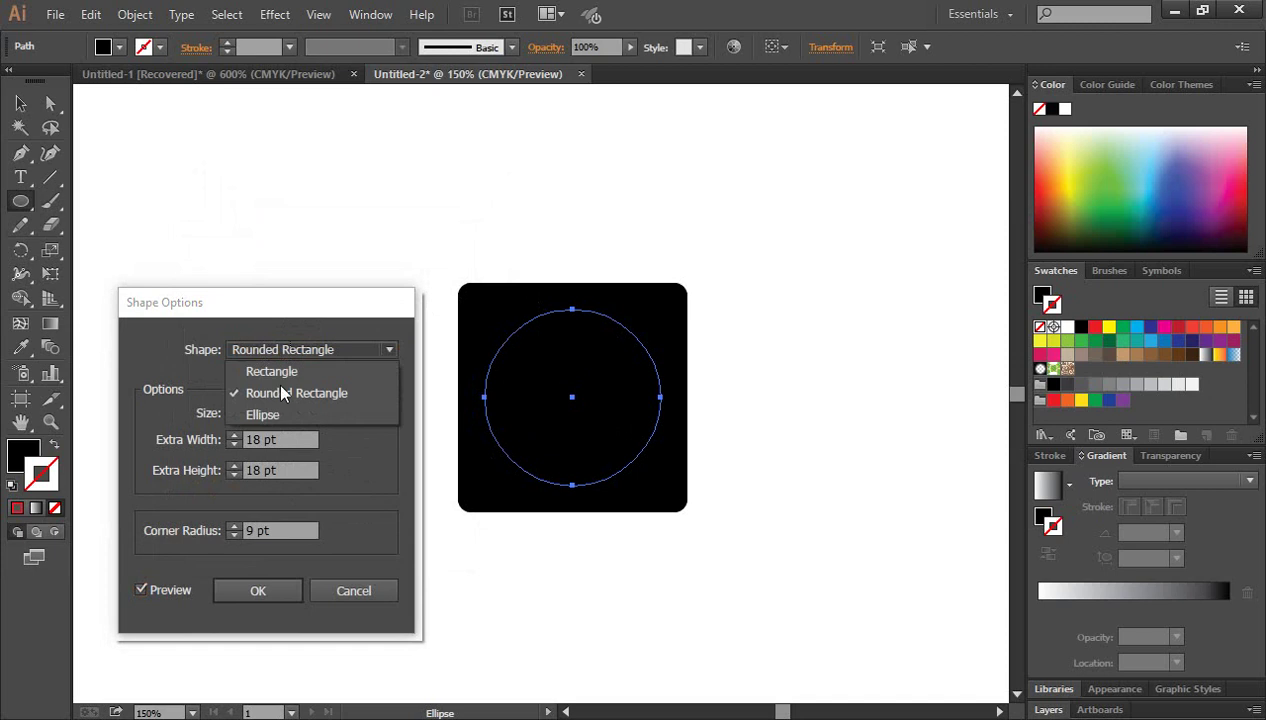
{"action": "left_click", "coordinate": [268, 420]}
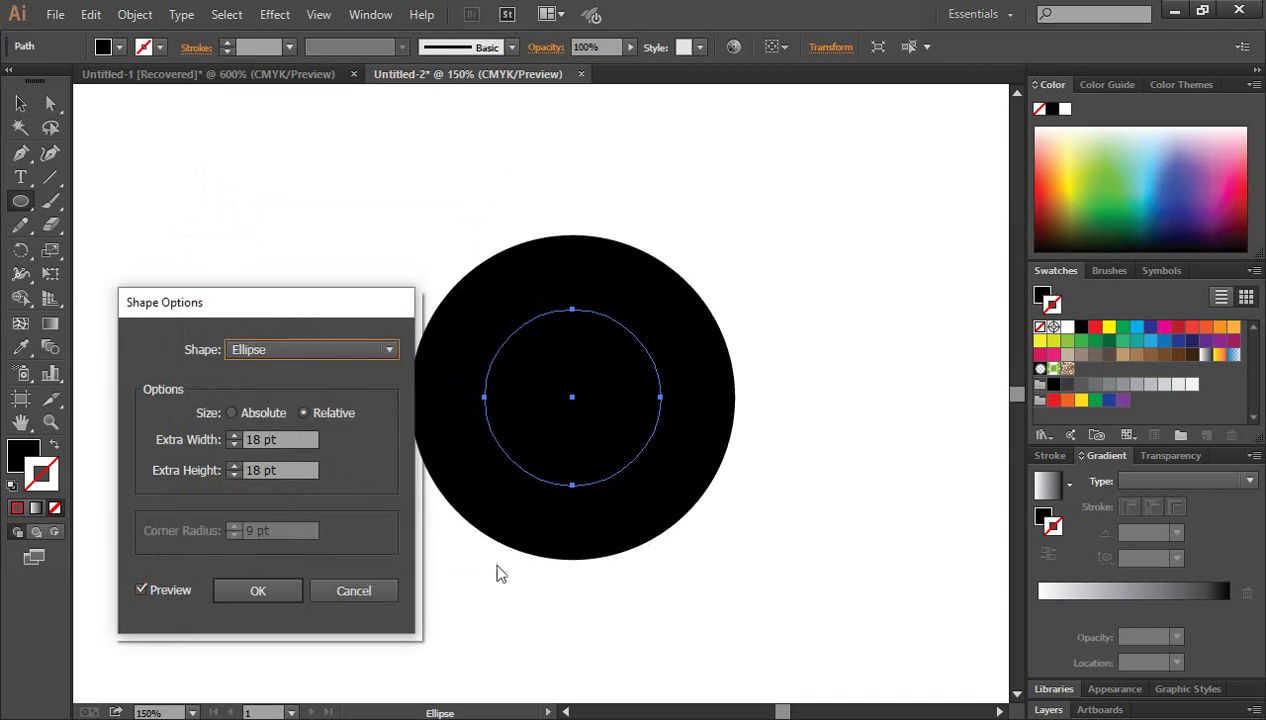
{"action": "left_click", "coordinate": [369, 584]}
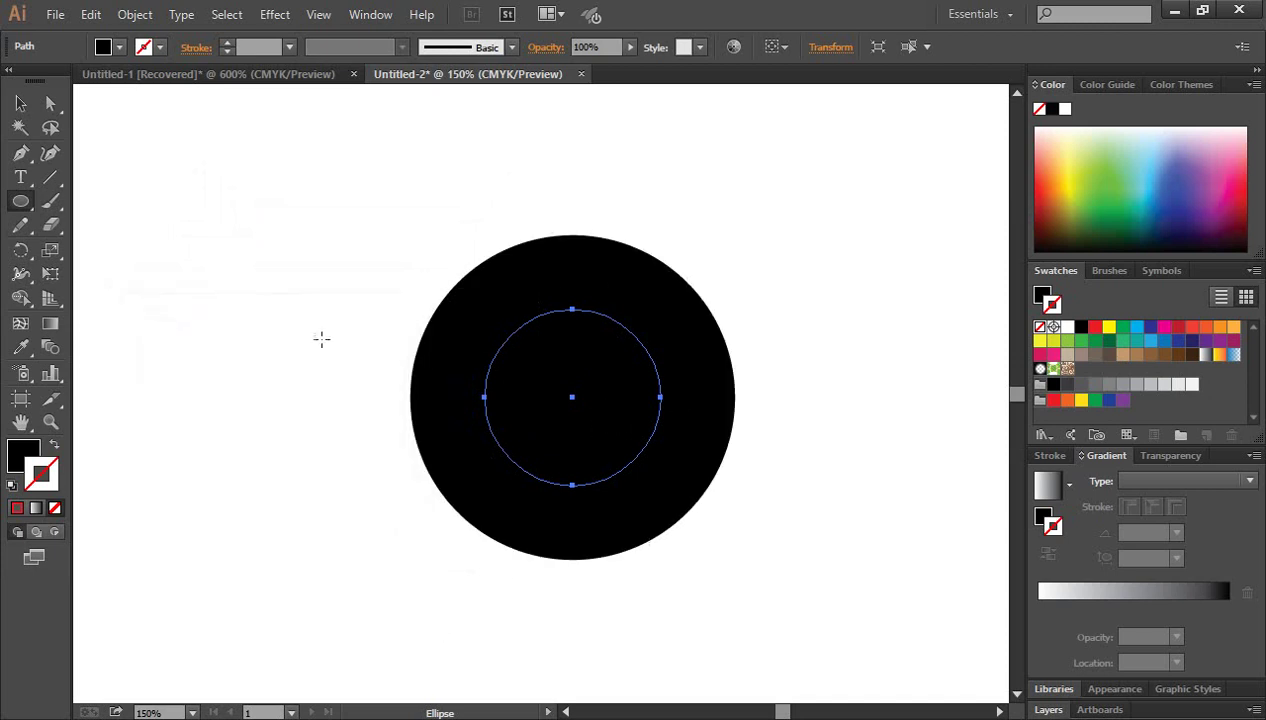
Try Convert to Shape > Rectangle on the black circle, cancel it, and reopen the Effect menu.
{"action": "left_click", "coordinate": [22, 201]}
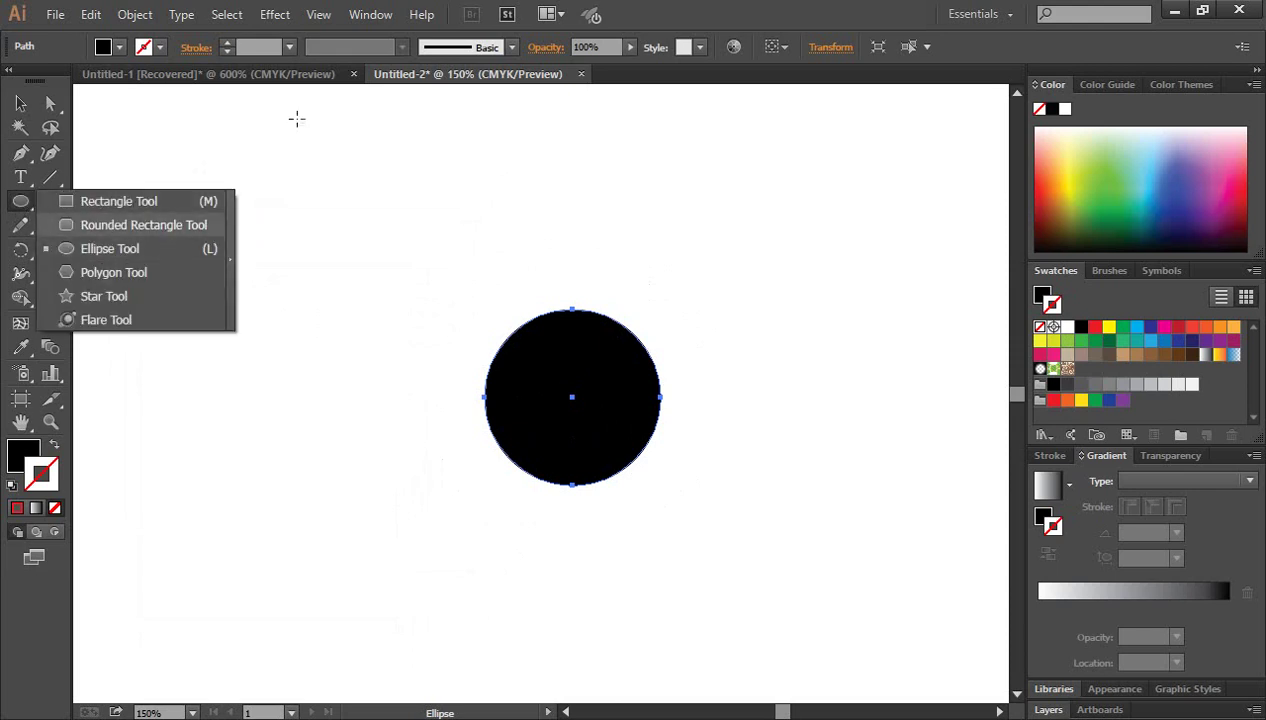
{"action": "left_click", "coordinate": [275, 15]}
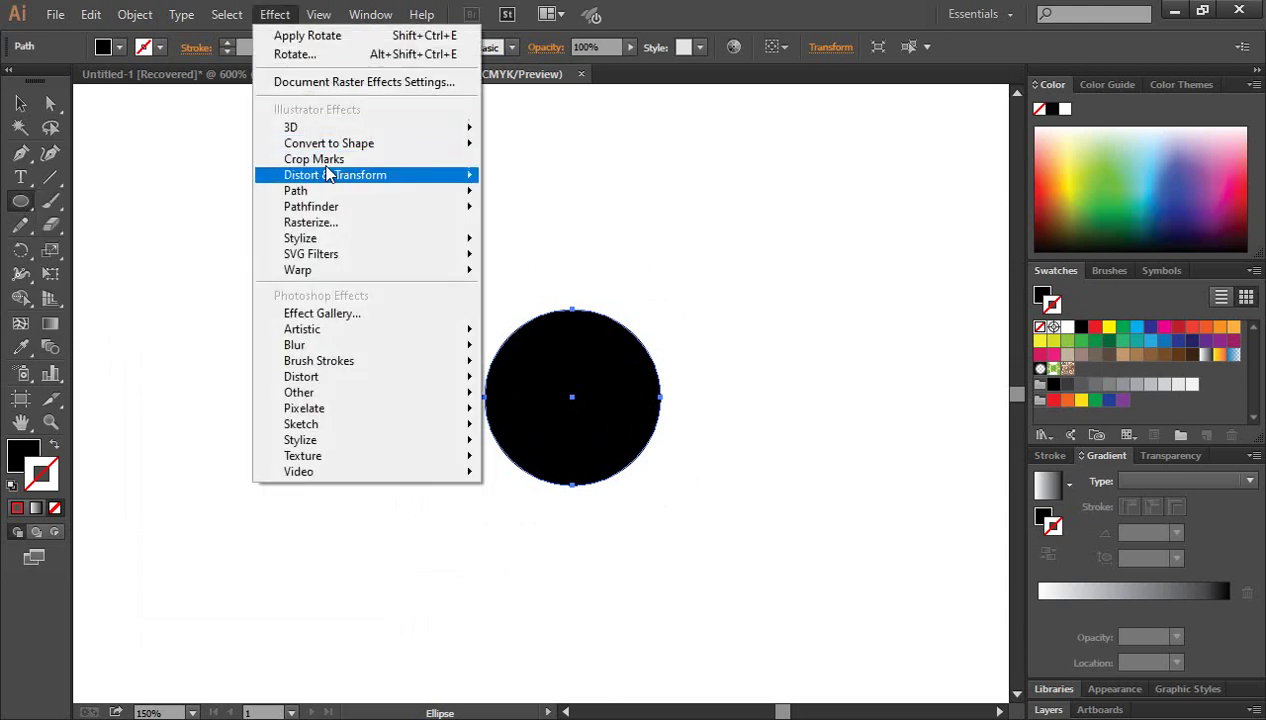
{"action": "mouse_move", "coordinate": [329, 143]}
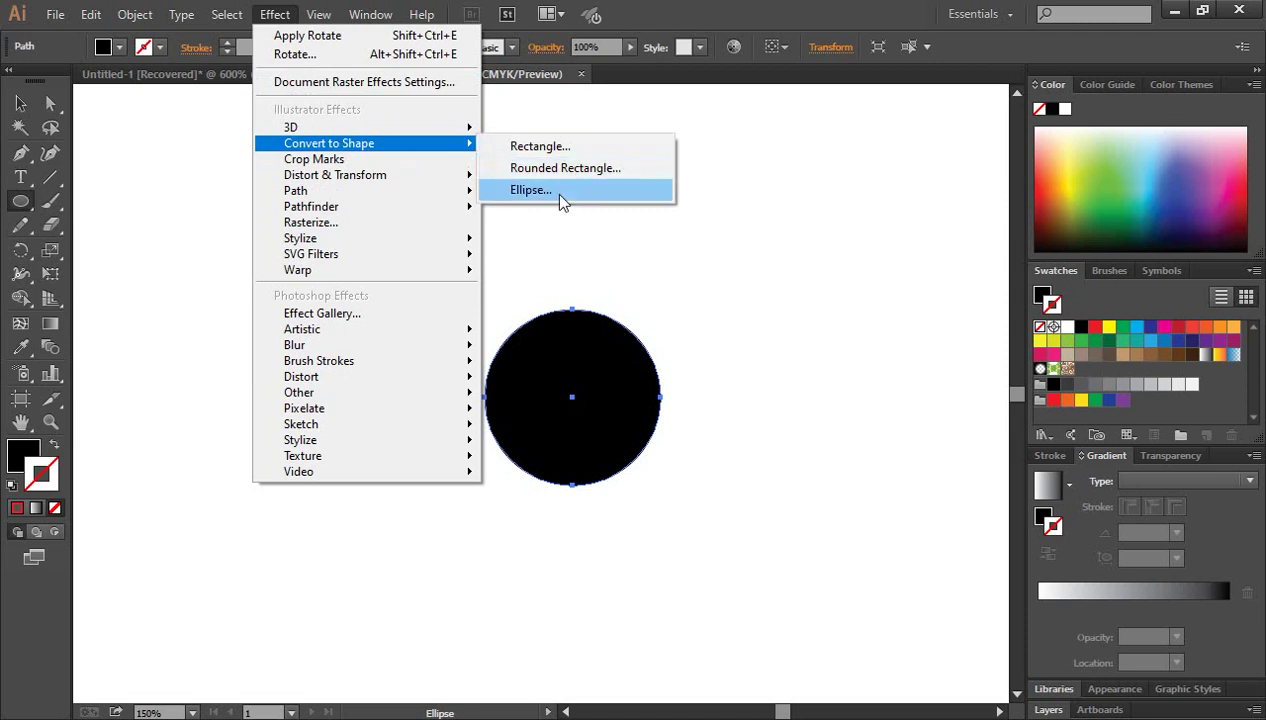
{"action": "left_click", "coordinate": [540, 147]}
{"action": "left_click", "coordinate": [319, 345]}
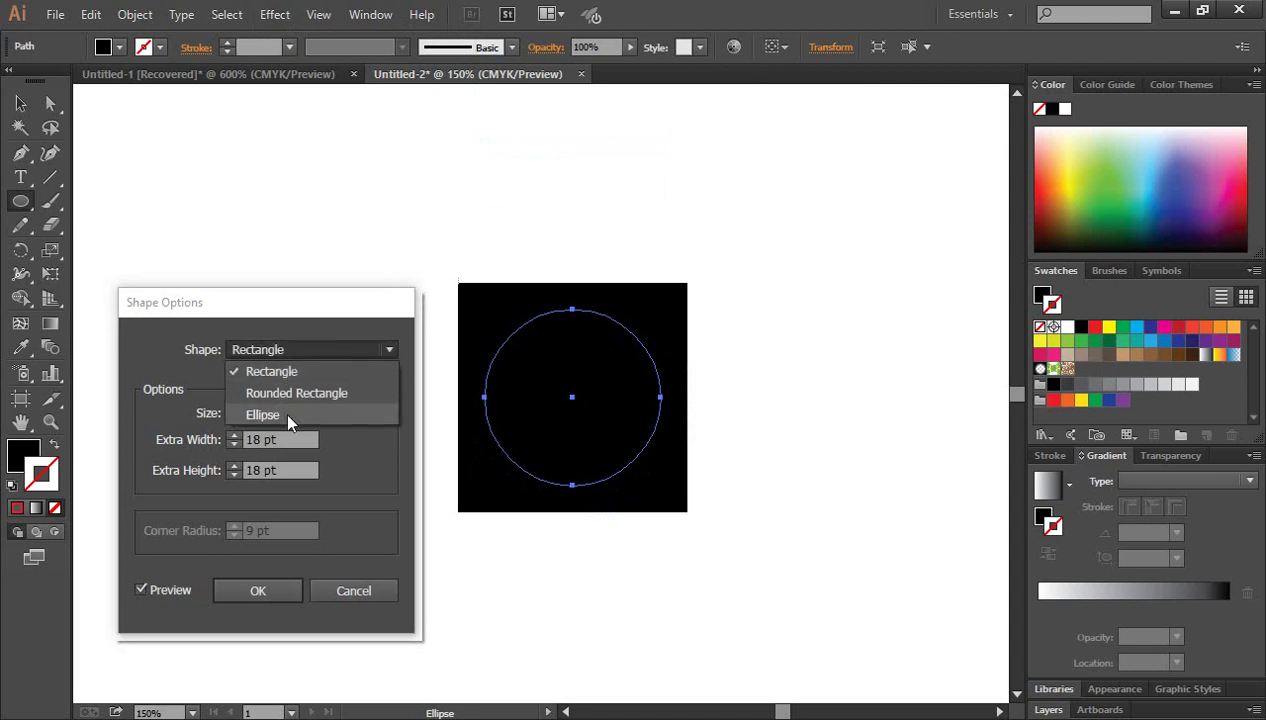
{"action": "left_click", "coordinate": [352, 591]}
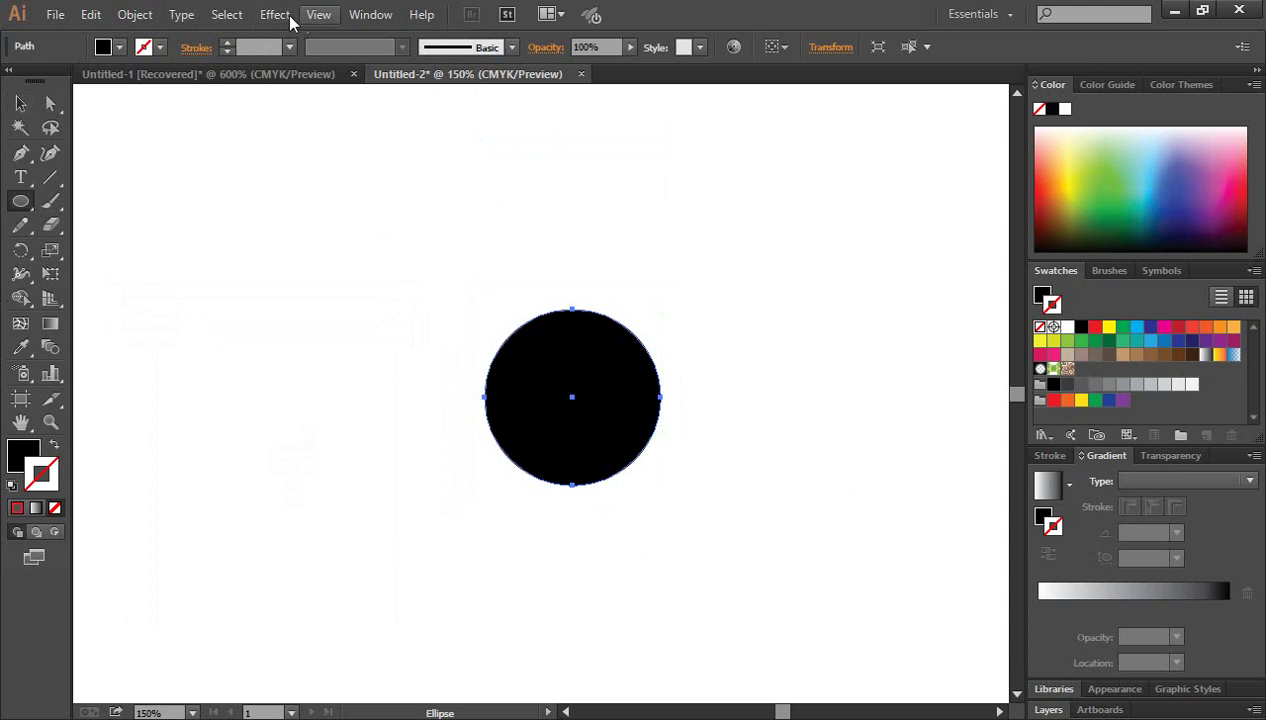
{"action": "left_click", "coordinate": [288, 15]}
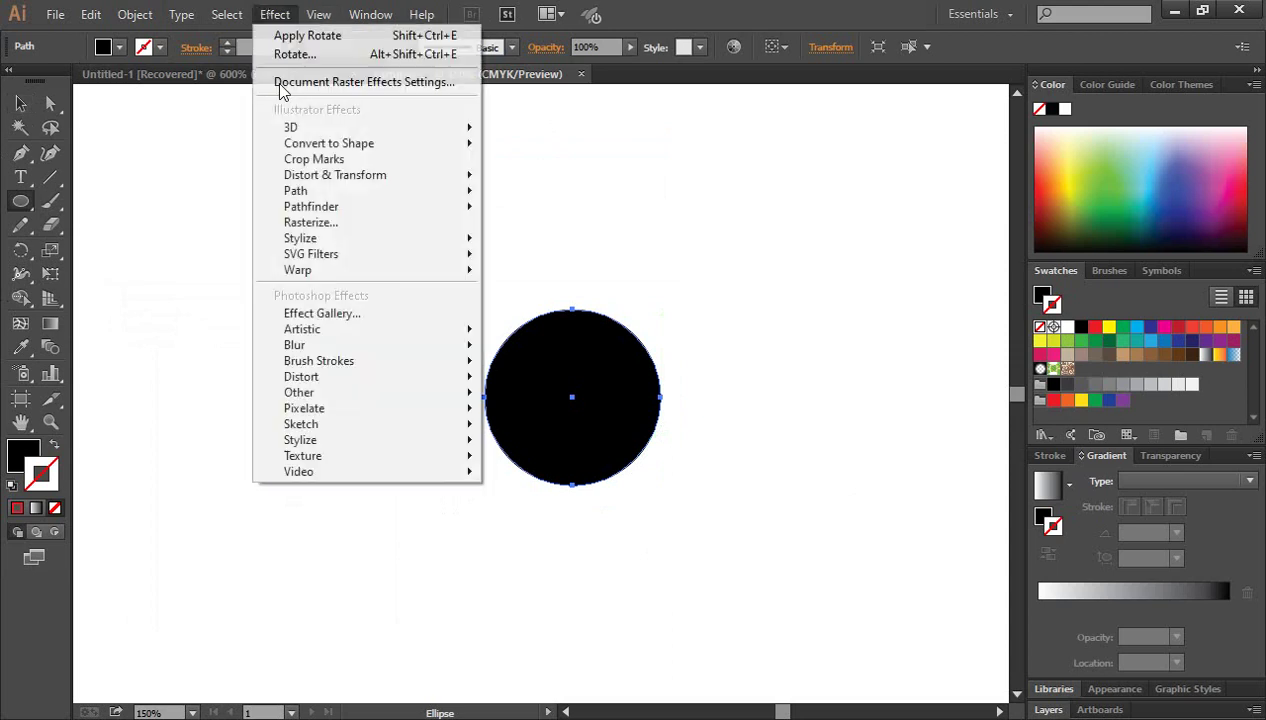
Add crop marks and a tall ellipse, then undo back to only the plain black circle.
{"action": "left_click", "coordinate": [336, 168]}
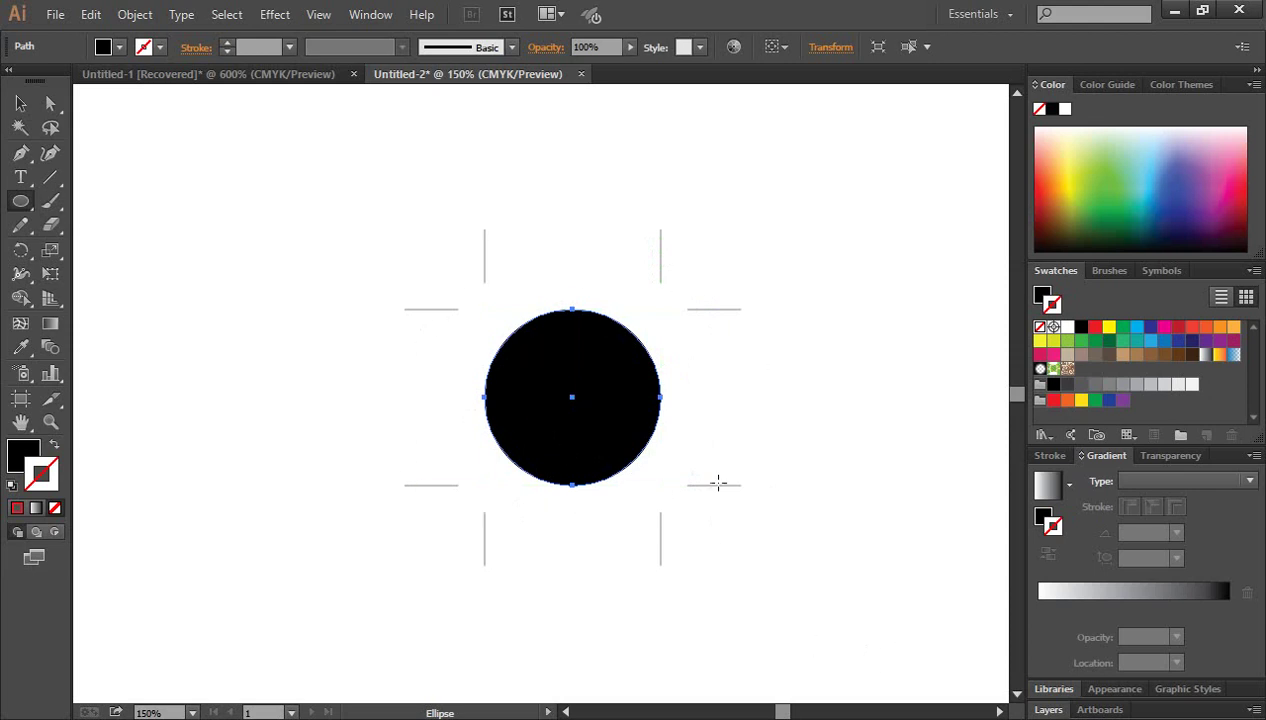
{"action": "left_click_drag", "start_coordinate": [481, 293], "coordinate": [633, 563]}
{"action": "key", "text": "ctrl+z"}
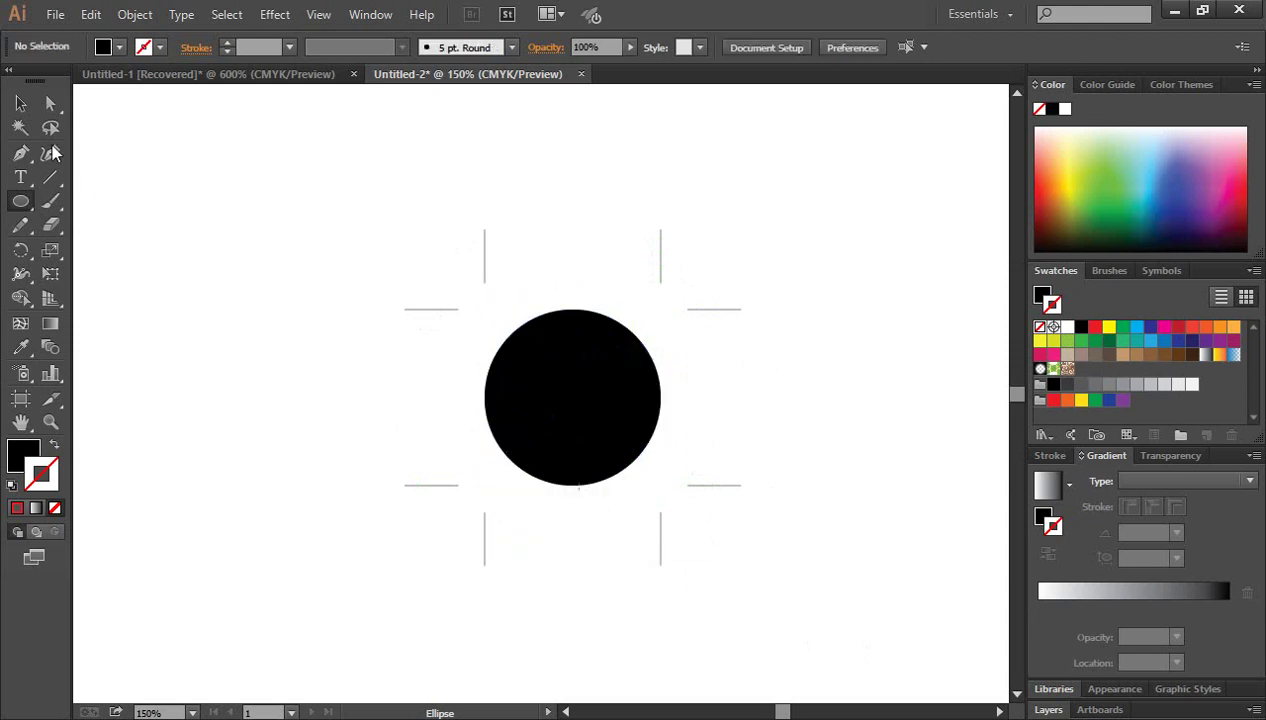
{"action": "left_click", "coordinate": [20, 103]}
{"action": "key", "text": "ctrl+shift+z"}
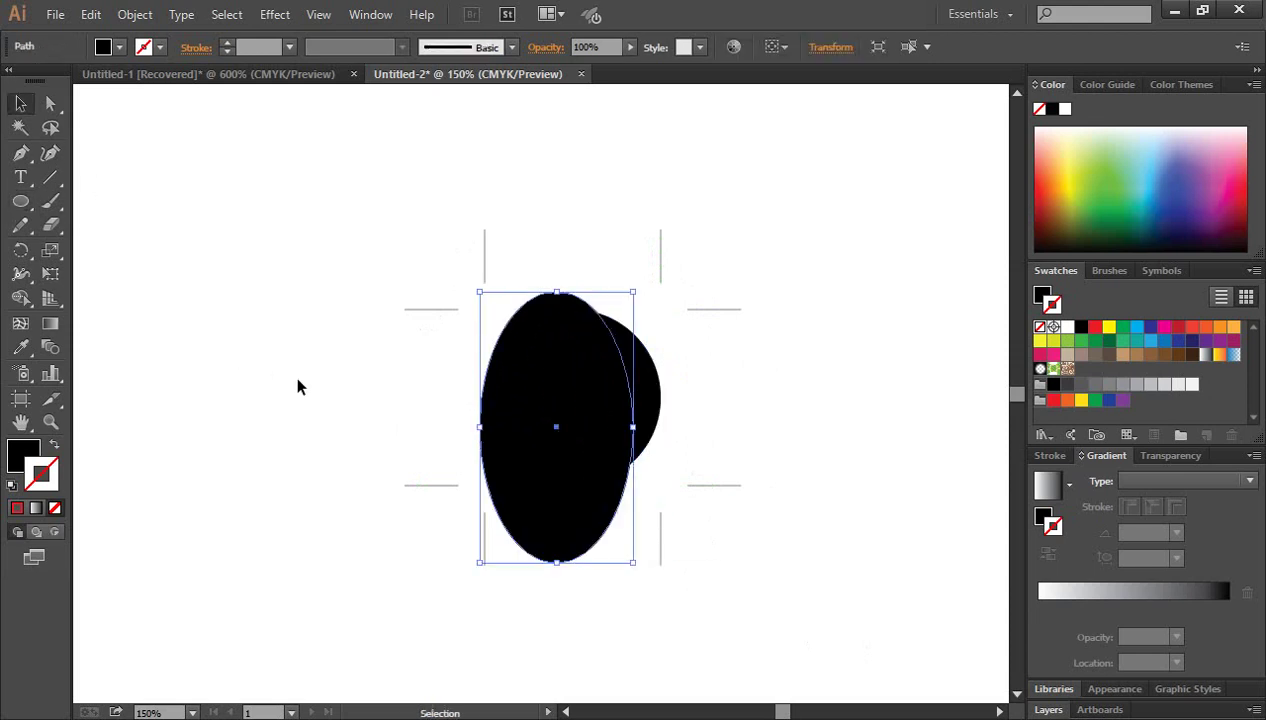
{"action": "key", "text": "ctrl+z"}
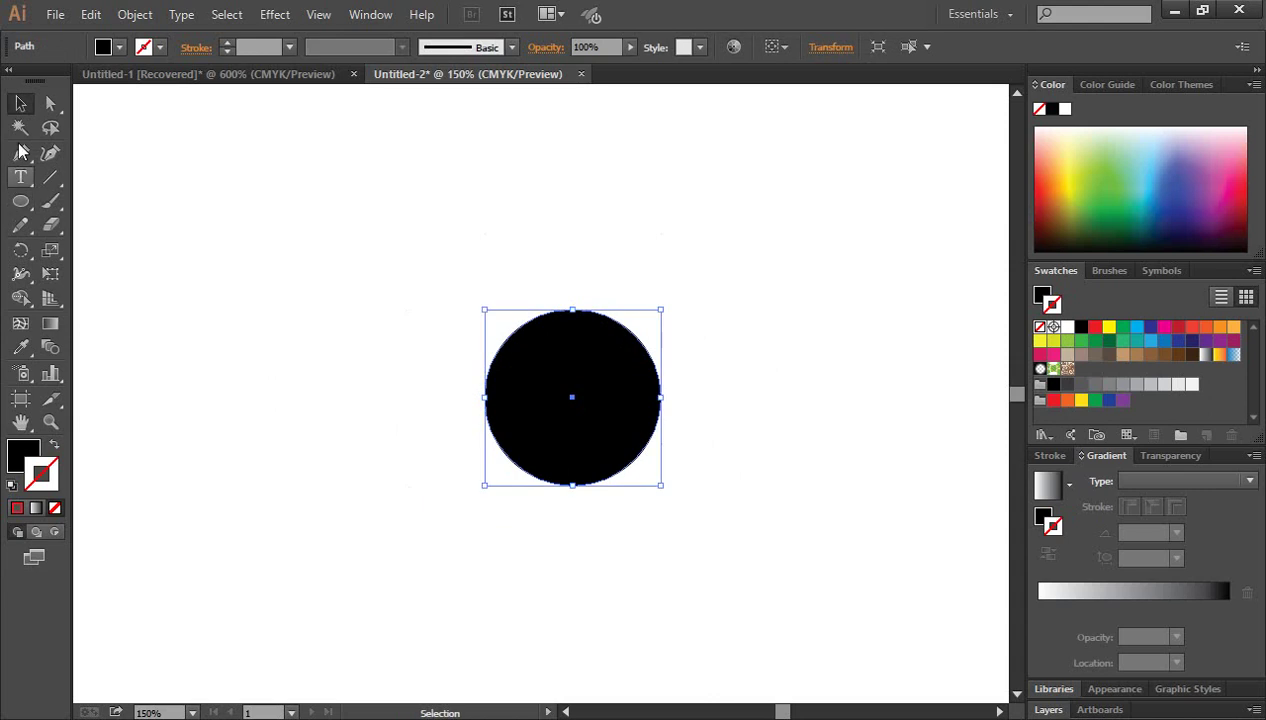
{"action": "left_click", "coordinate": [275, 15]}
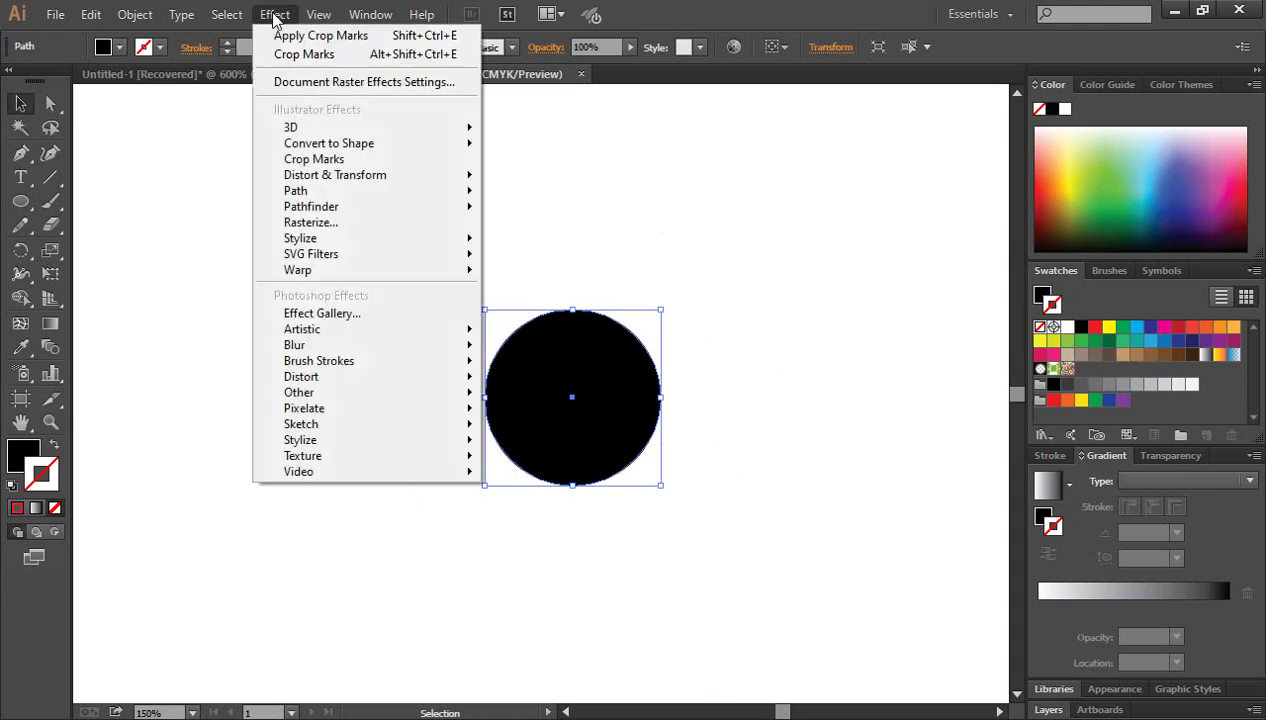
{"action": "mouse_move", "coordinate": [335, 175]}
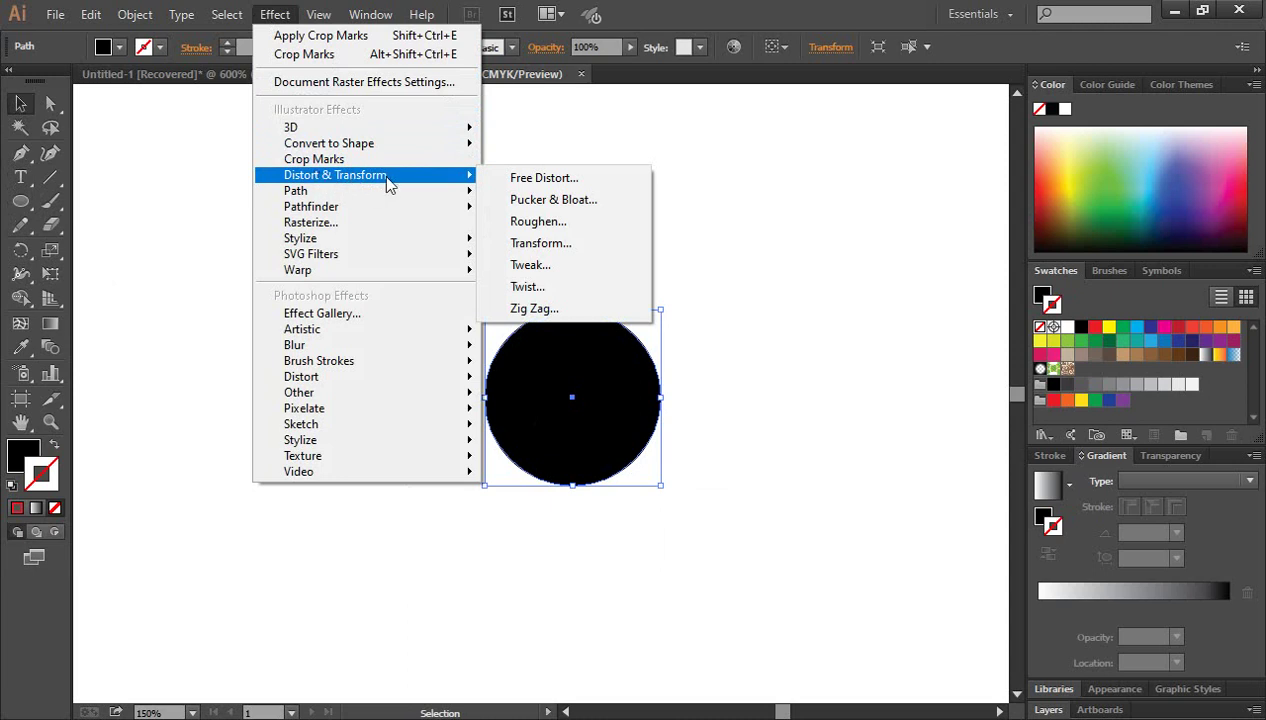
{"action": "left_click", "coordinate": [540, 178]}
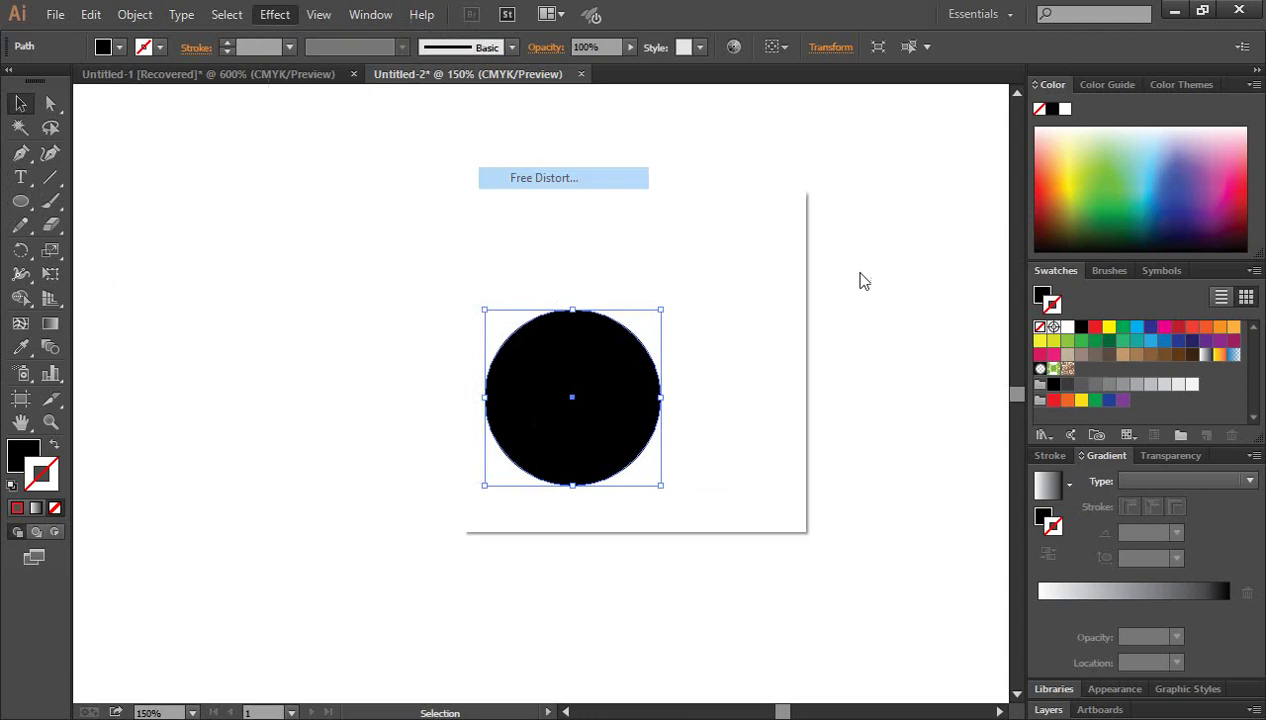
{"action": "left_click_drag", "start_coordinate": [564, 274], "coordinate": [644, 302]}
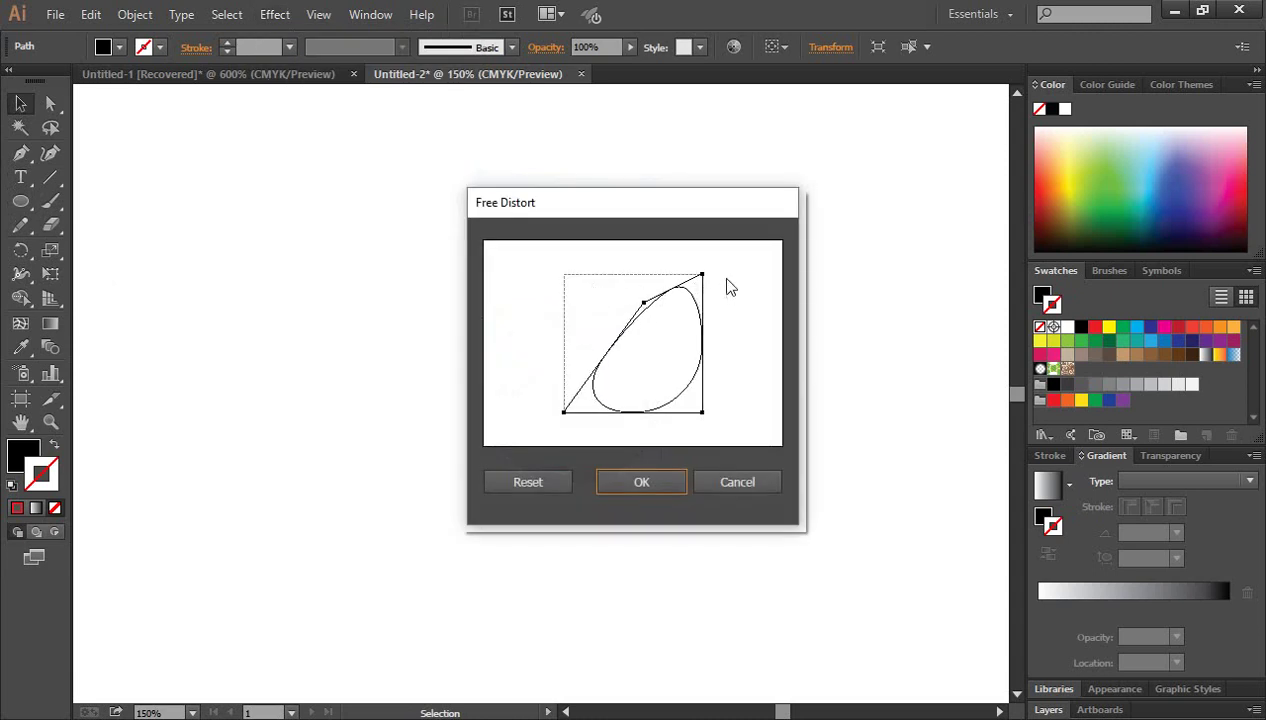
{"action": "mouse_move", "coordinate": [702, 276]}
{"action": "left_mouse_down"}
{"action": "mouse_move", "coordinate": [665, 291]}
{"action": "mouse_move", "coordinate": [564, 274]}
{"action": "left_mouse_up"}
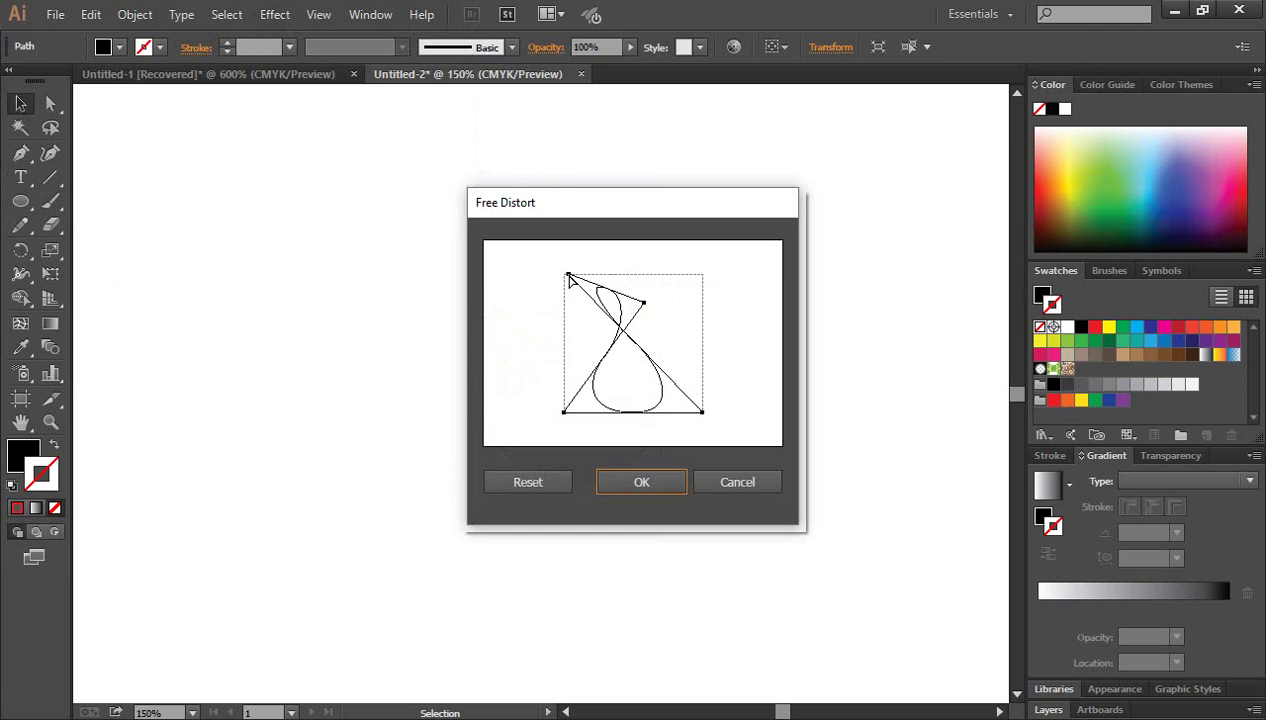
{"action": "left_click_drag", "start_coordinate": [644, 302], "coordinate": [702, 274]}
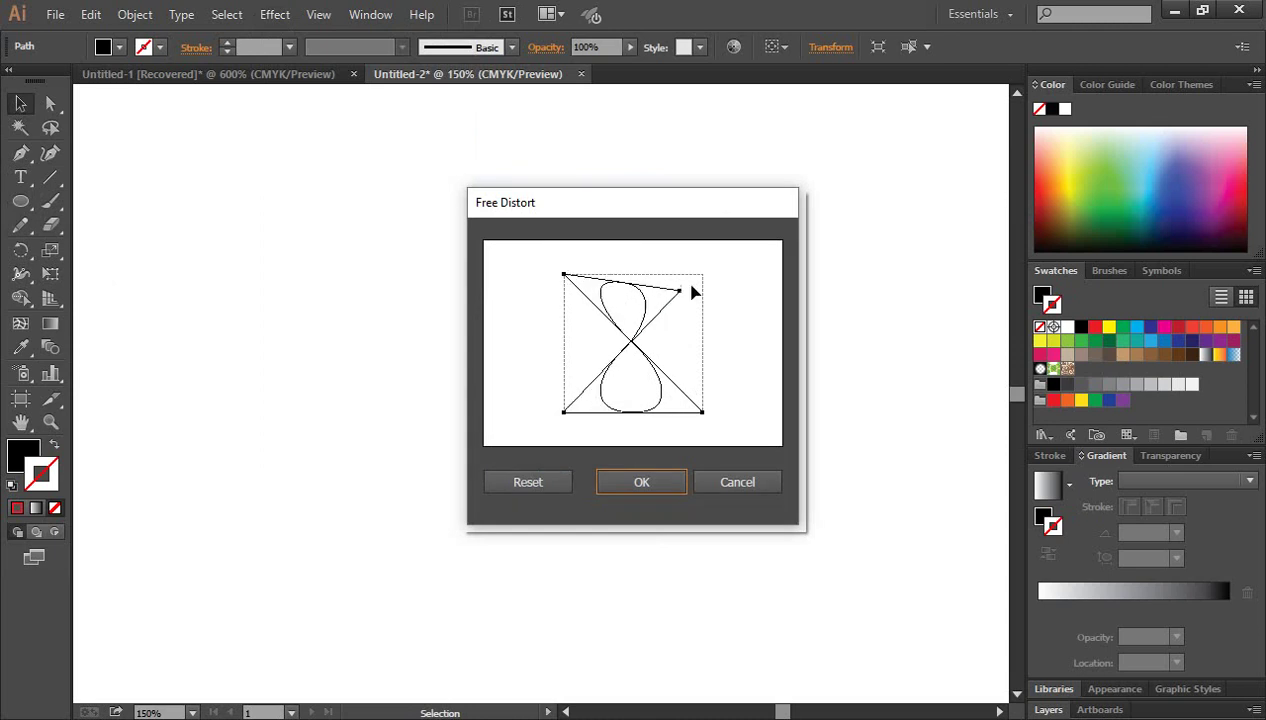
{"action": "left_click", "coordinate": [677, 484]}
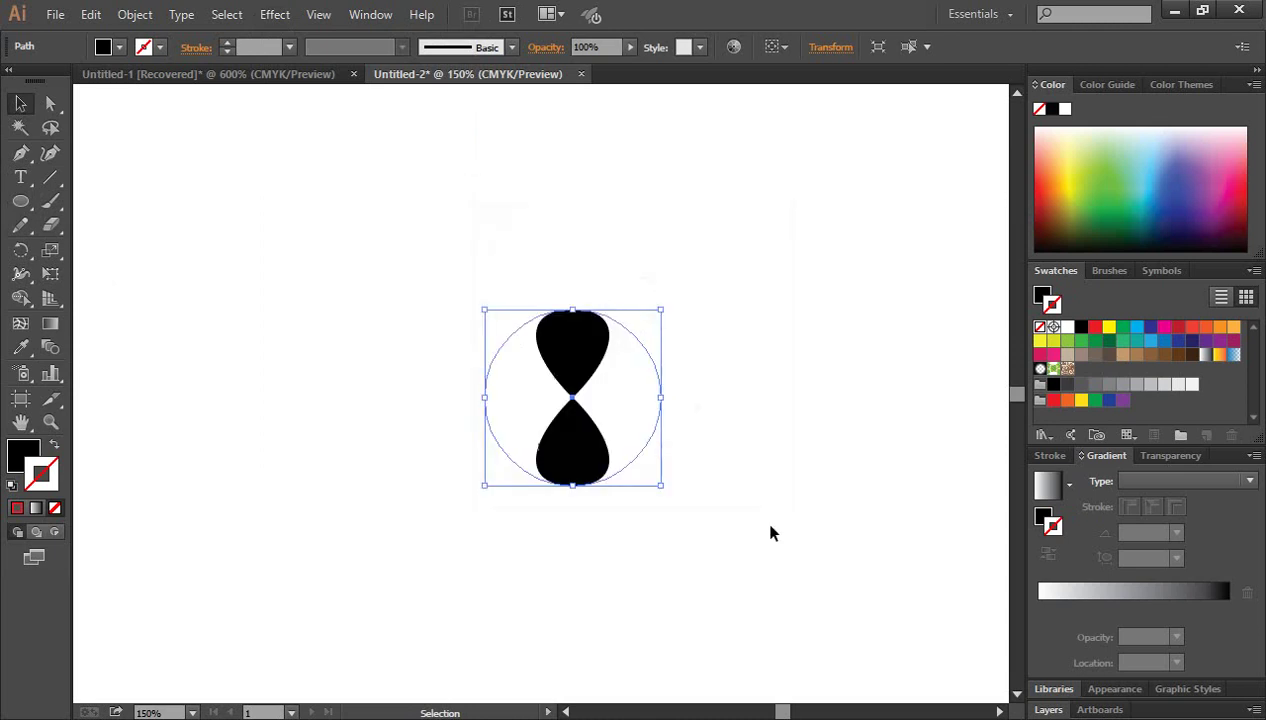
{"action": "left_click", "coordinate": [678, 331]}
{"action": "mouse_move", "coordinate": [773, 505]}
{"action": "left_mouse_down"}
{"action": "mouse_move", "coordinate": [450, 262]}
{"action": "mouse_move", "coordinate": [763, 527]}
{"action": "left_mouse_up"}
{"action": "left_click", "coordinate": [515, 468]}
{"action": "left_click", "coordinate": [135, 14]}
{"action": "left_click", "coordinate": [150, 246]}
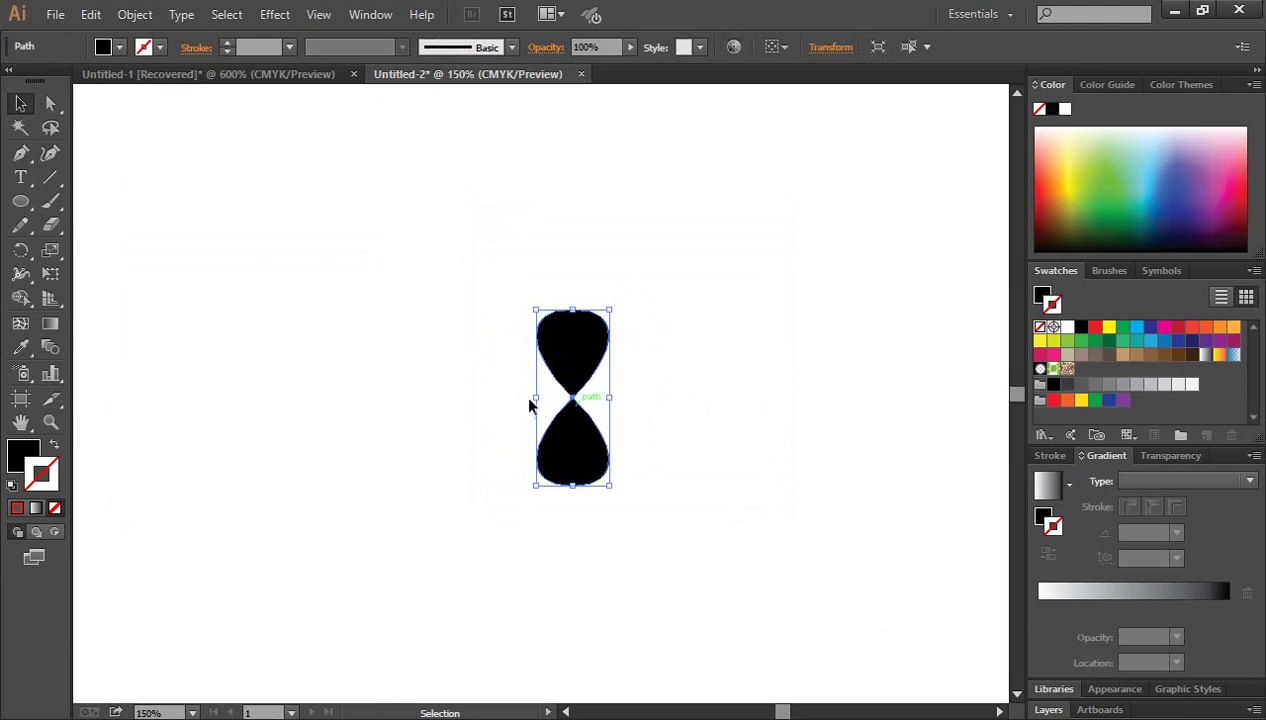
{"action": "left_click", "coordinate": [720, 412]}
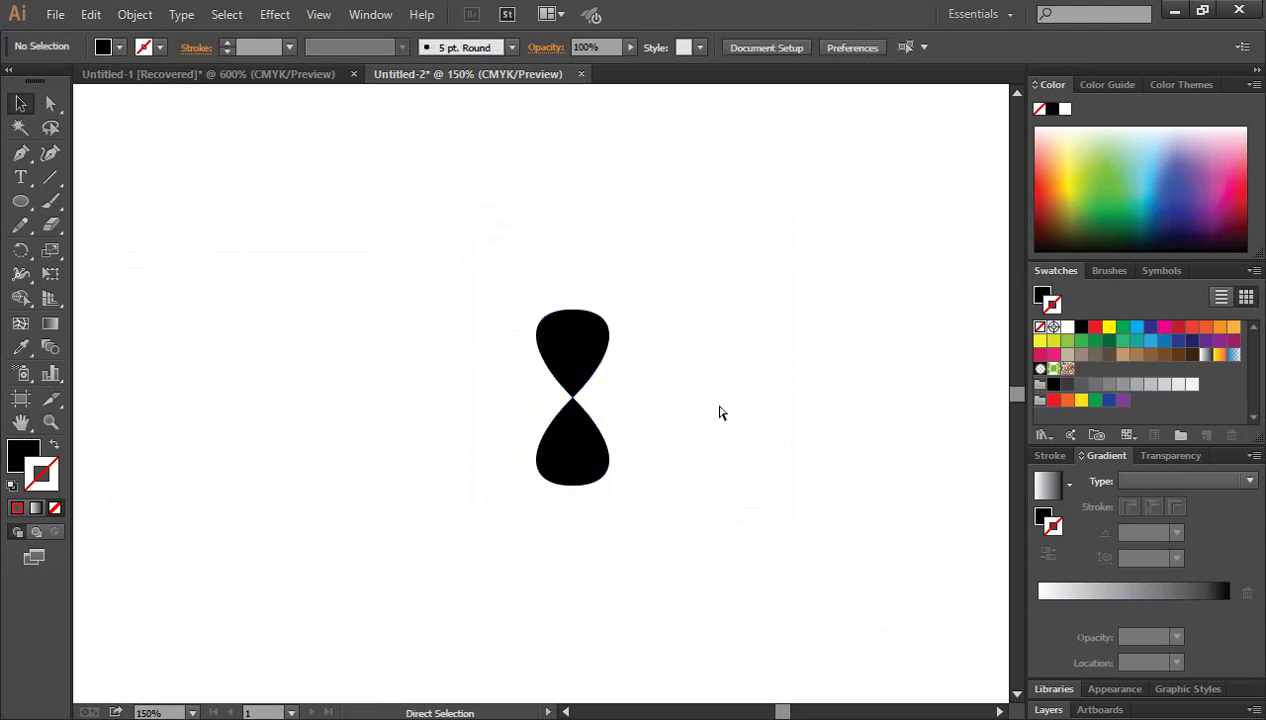
{"action": "key", "text": "ctrl+z"}
{"action": "key", "text": "ctrl+z"}
{"action": "key", "text": "ctrl+z"}
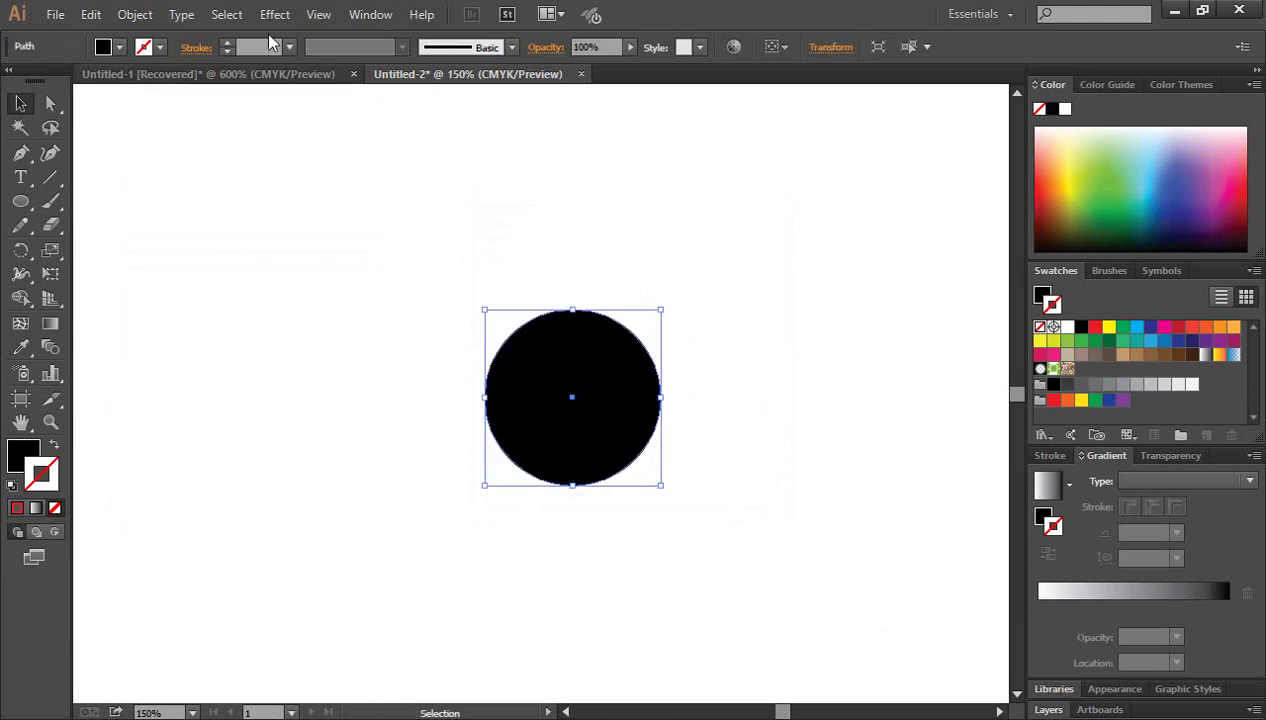
{"action": "left_click", "coordinate": [276, 16]}
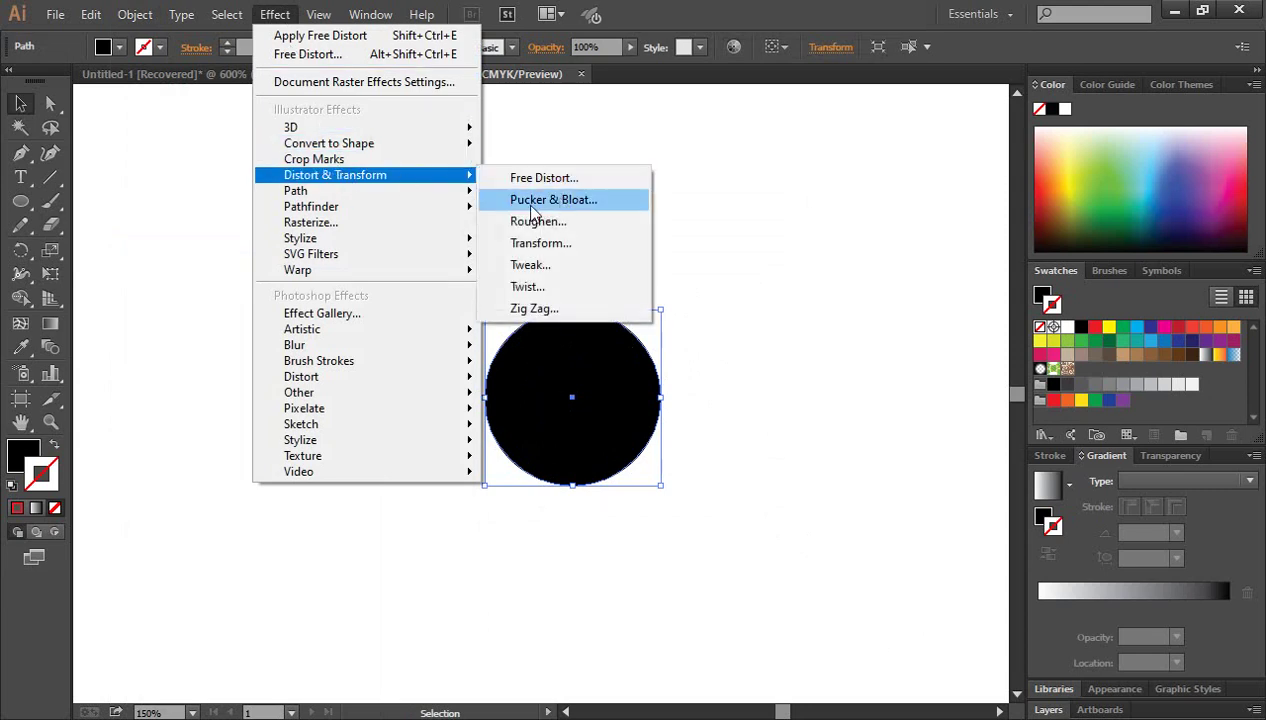
{"action": "left_click", "coordinate": [558, 200]}
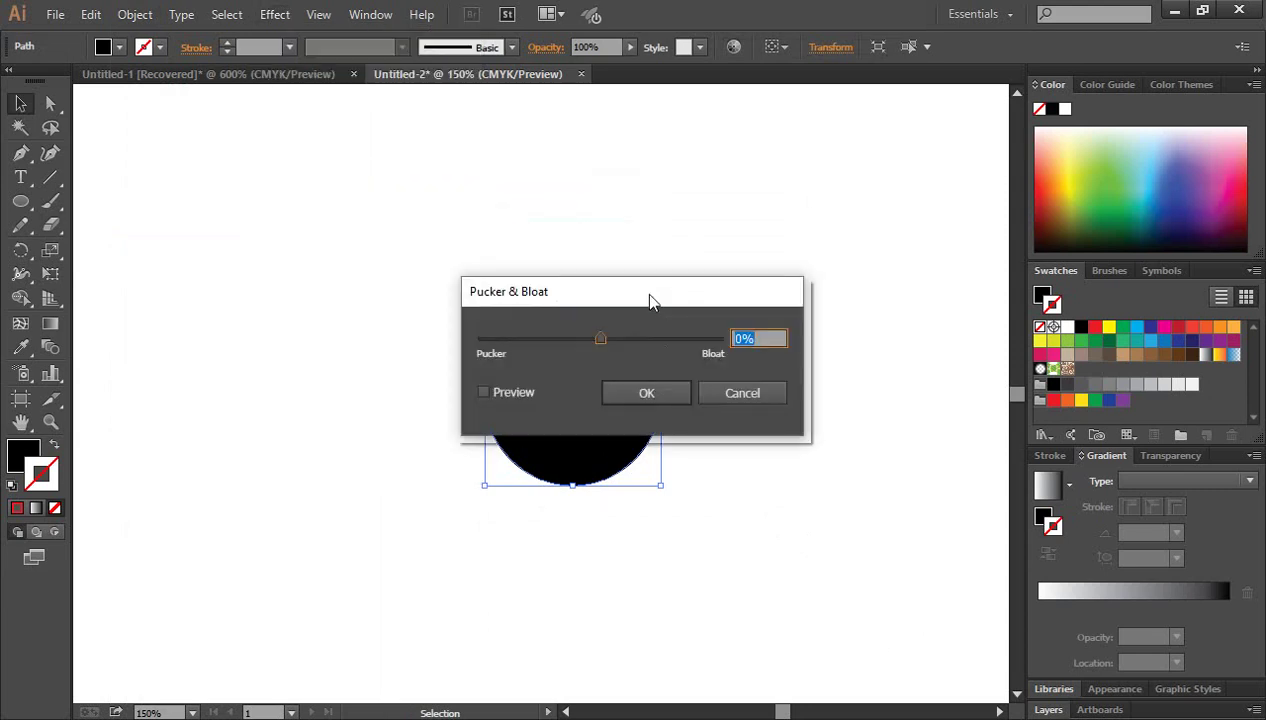
{"action": "left_click_drag", "start_coordinate": [647, 297], "coordinate": [784, 515]}
{"action": "left_click", "coordinate": [621, 608]}
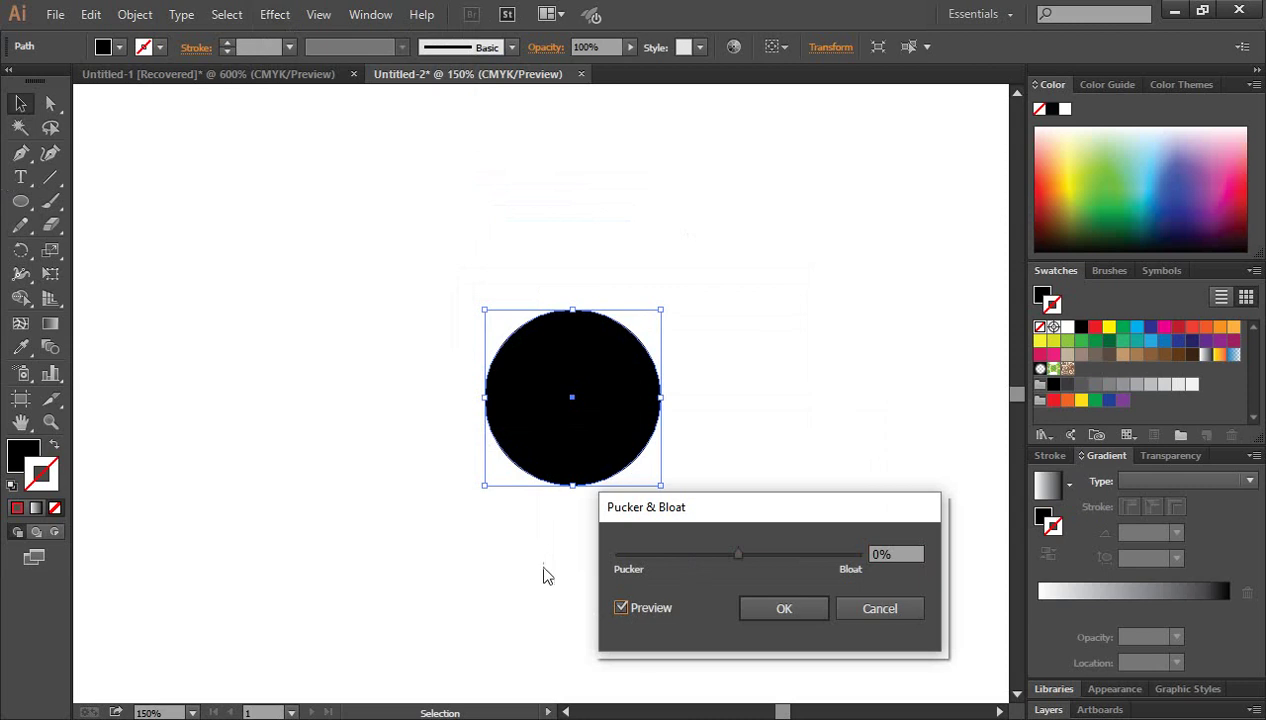
{"action": "mouse_move", "coordinate": [738, 555]}
{"action": "left_mouse_down"}
{"action": "mouse_move", "coordinate": [853, 566]}
{"action": "mouse_move", "coordinate": [670, 558]}
{"action": "mouse_move", "coordinate": [698, 567]}
{"action": "left_mouse_up"}
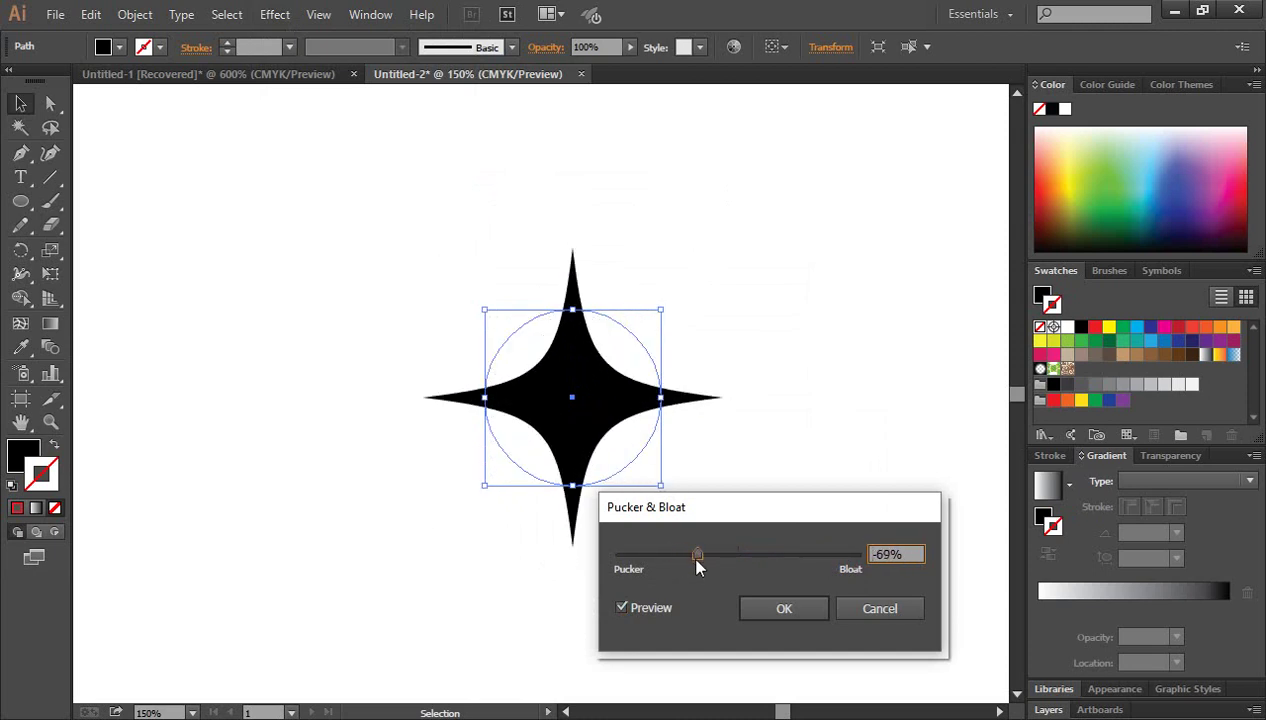
{"action": "left_click", "coordinate": [877, 607]}
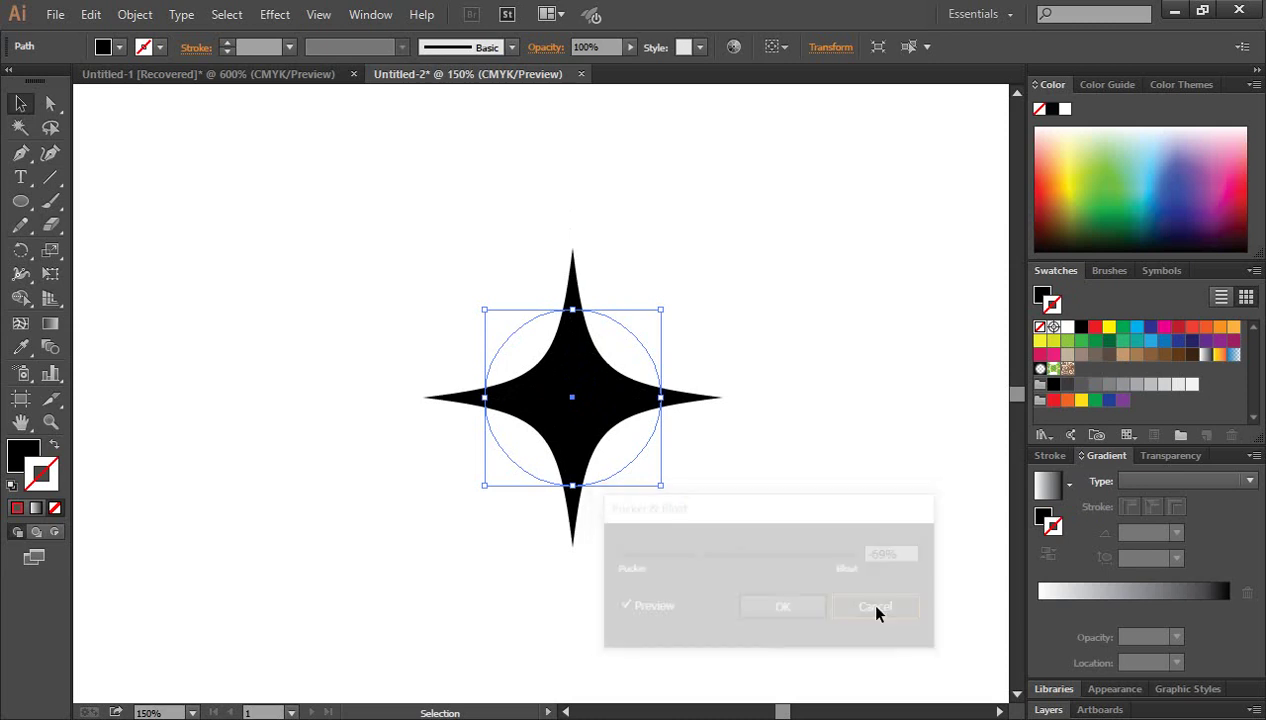
{"action": "left_click", "coordinate": [268, 24]}
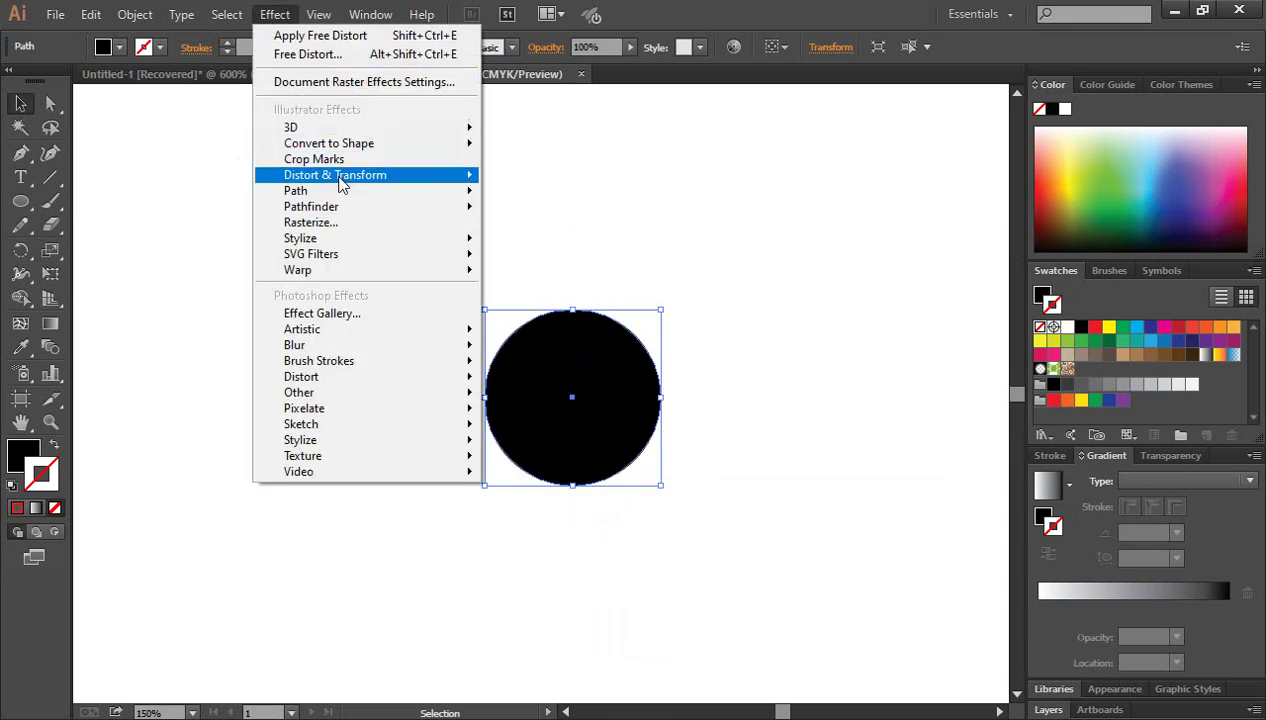
{"action": "mouse_move", "coordinate": [335, 175]}
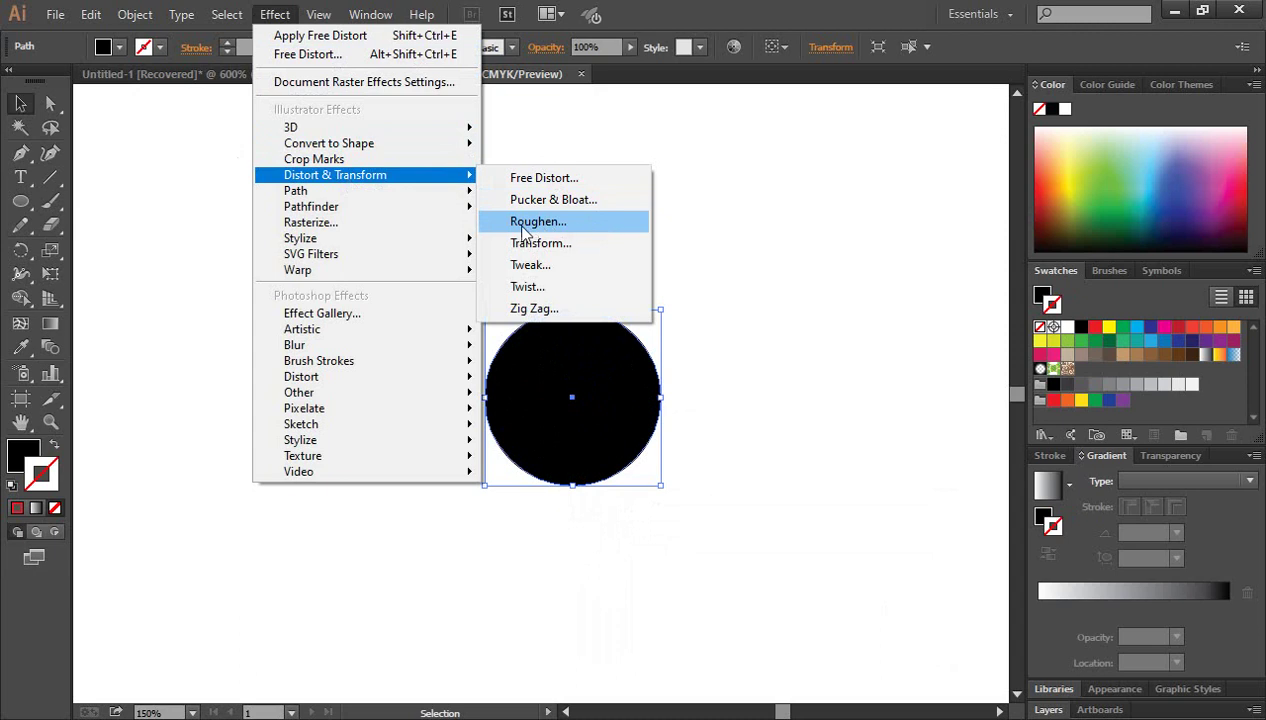
{"action": "left_click", "coordinate": [541, 222]}
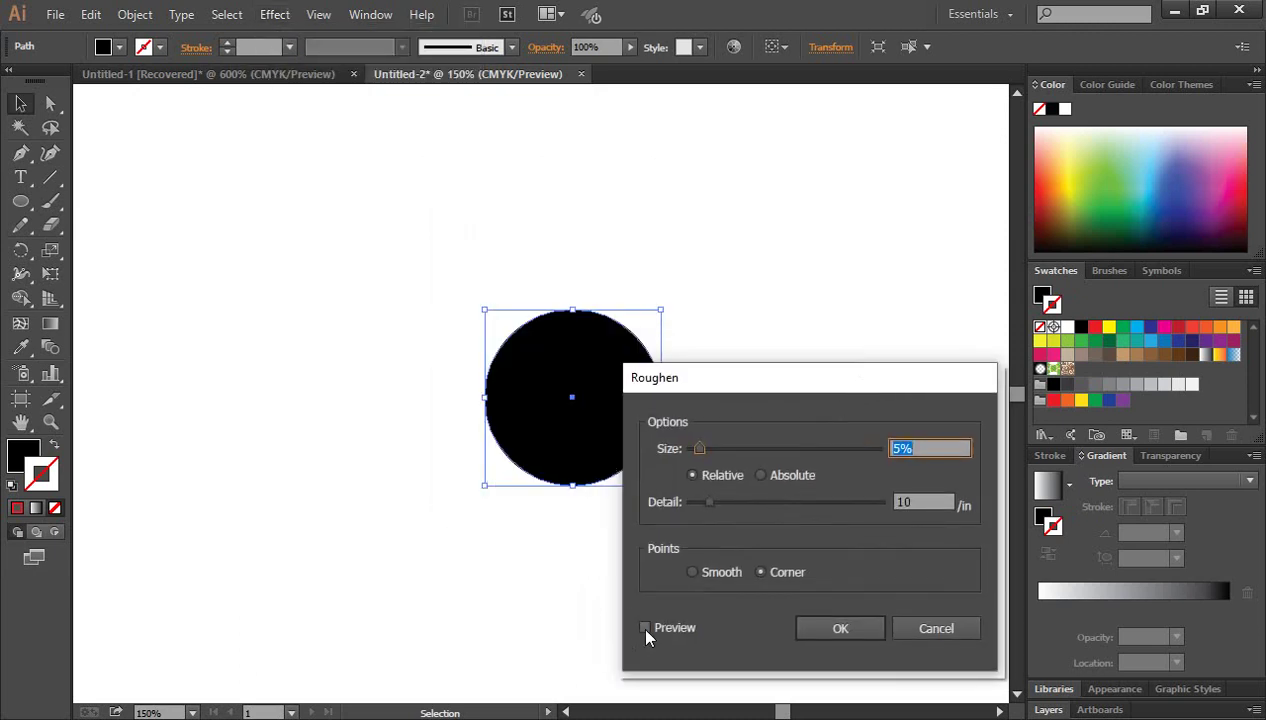
{"action": "left_click", "coordinate": [644, 627]}
{"action": "left_click_drag", "start_coordinate": [810, 386], "coordinate": [922, 340]}
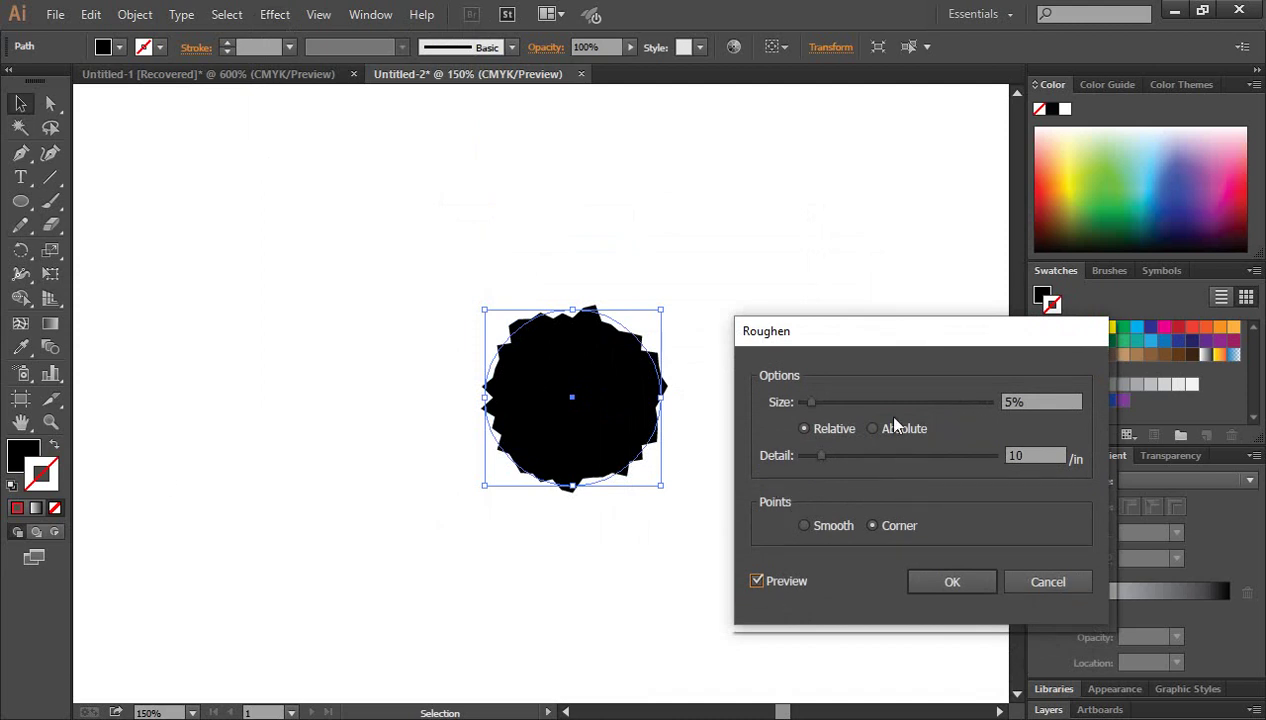
{"action": "mouse_move", "coordinate": [810, 402]}
{"action": "left_mouse_down"}
{"action": "mouse_move", "coordinate": [893, 410]}
{"action": "mouse_move", "coordinate": [850, 409]}
{"action": "mouse_move", "coordinate": [883, 408]}
{"action": "left_mouse_up"}
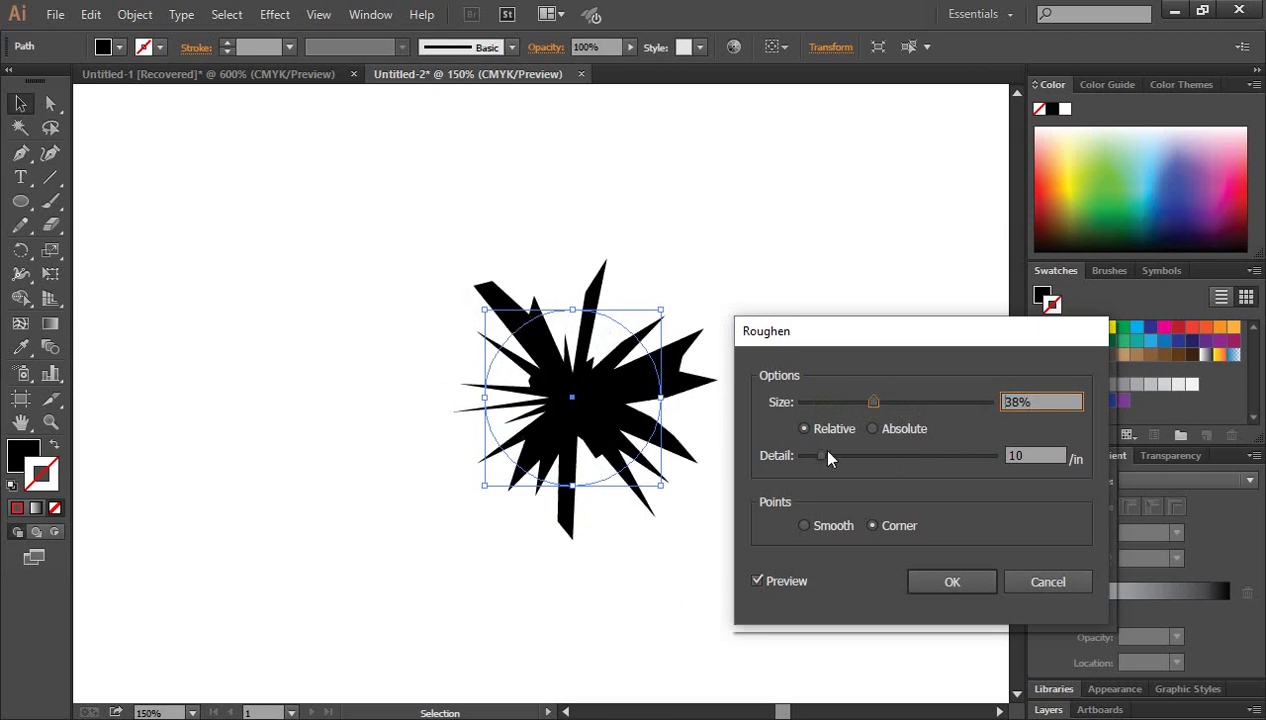
{"action": "left_click_drag", "start_coordinate": [825, 459], "coordinate": [964, 477]}
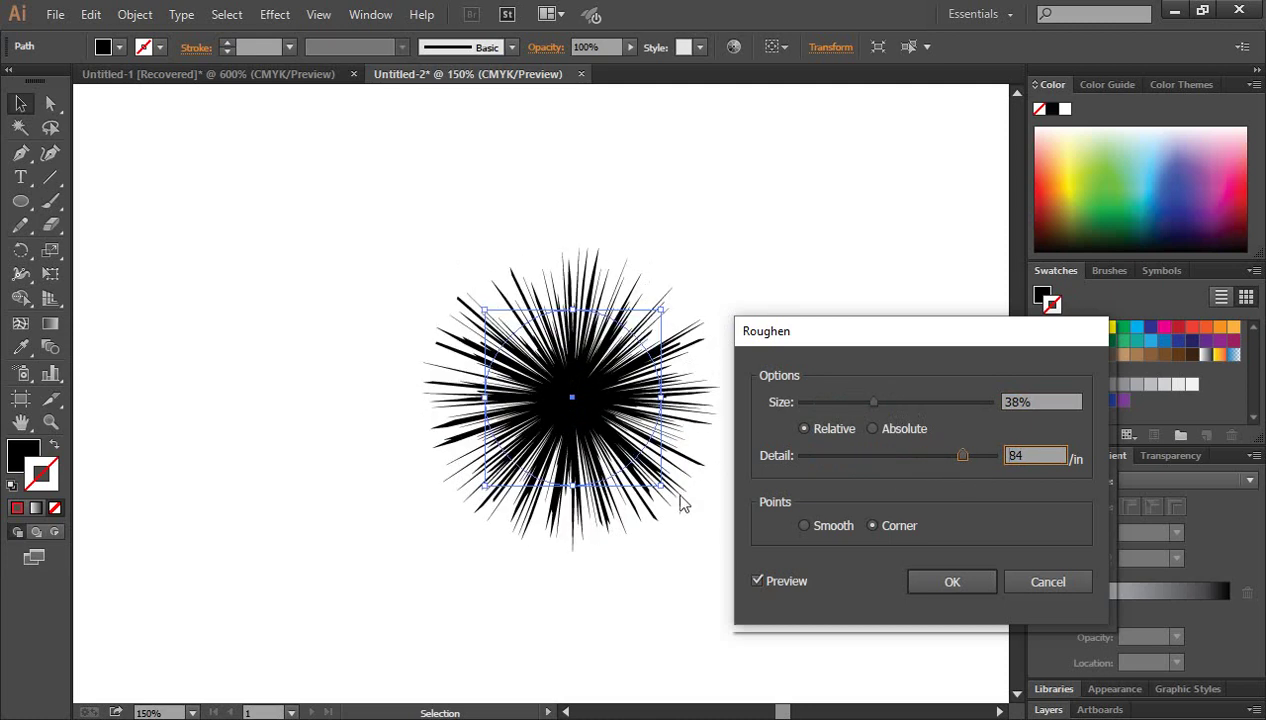
{"action": "left_click", "coordinate": [1015, 582]}
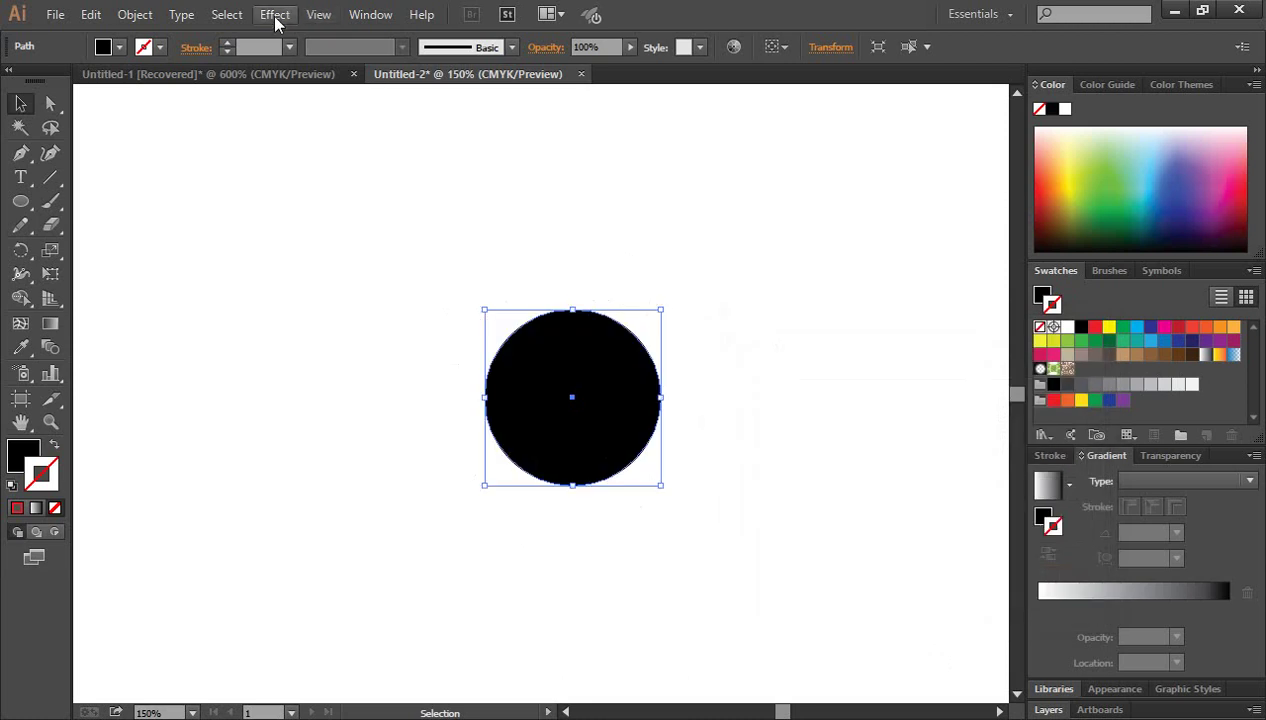
Reselect the black circle and swap it to an unfilled black outline.
{"action": "left_click", "coordinate": [275, 14]}
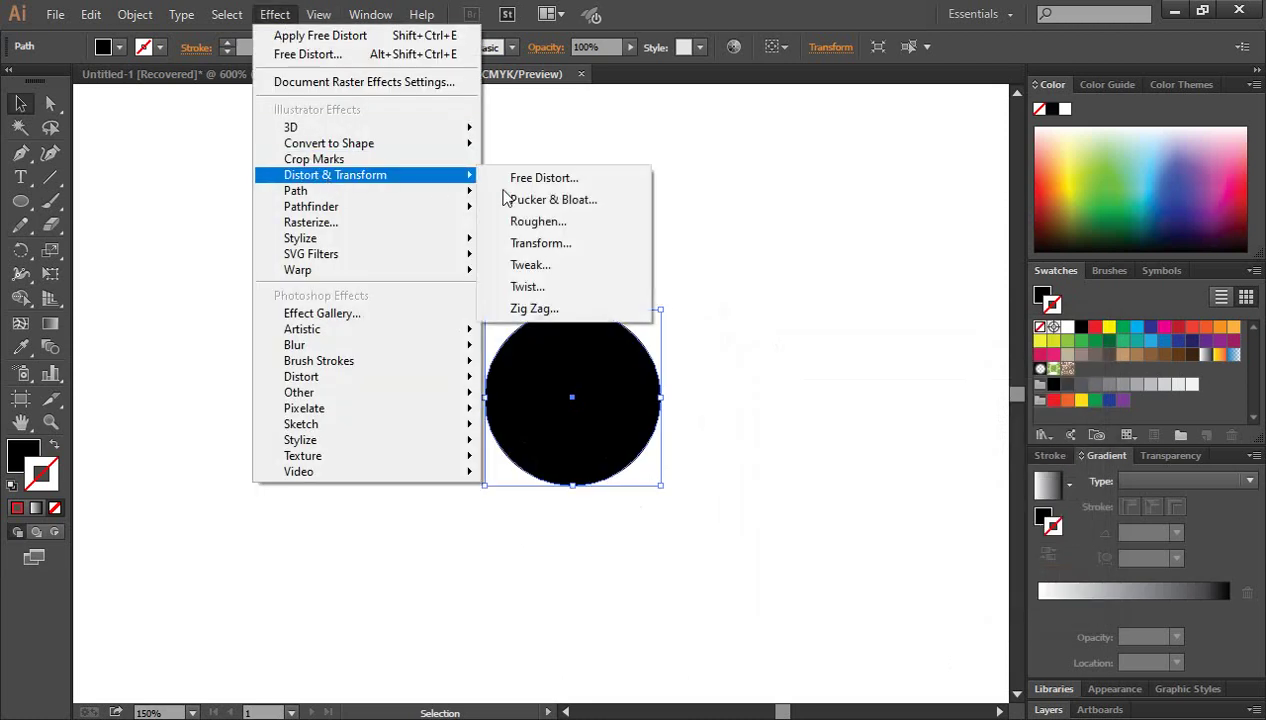
{"action": "mouse_move", "coordinate": [335, 175]}
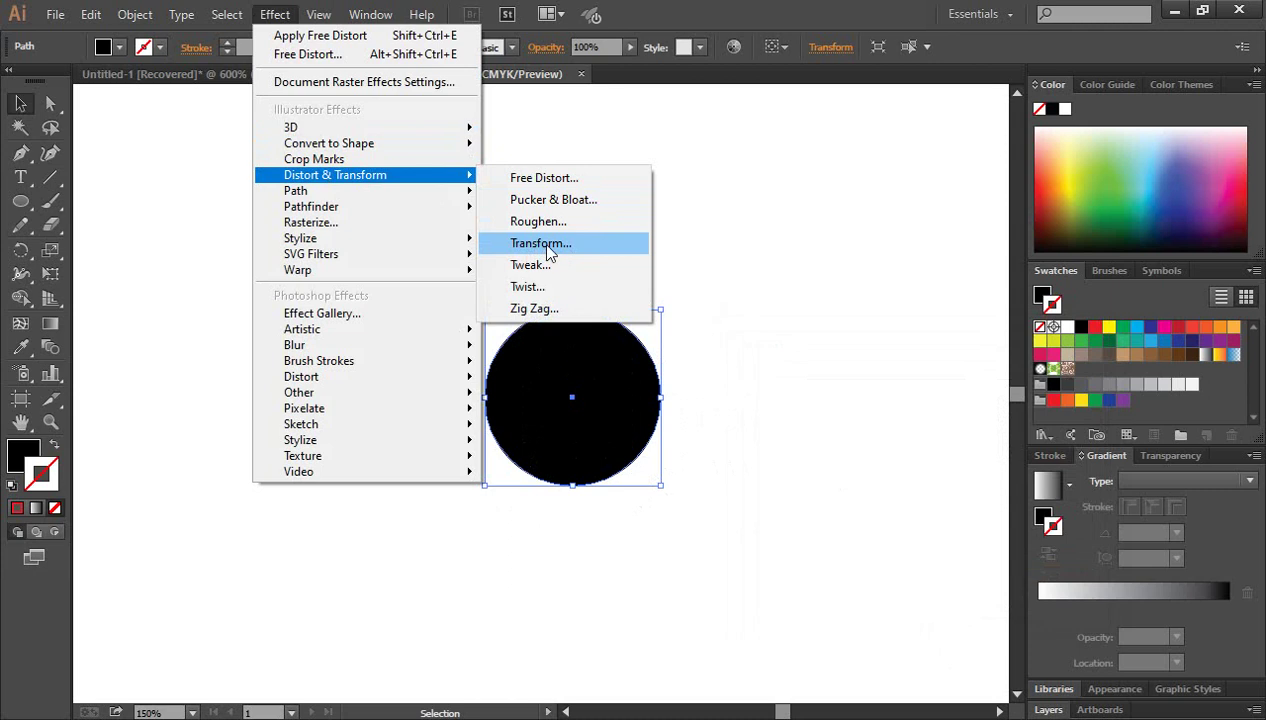
{"action": "left_click", "coordinate": [712, 362]}
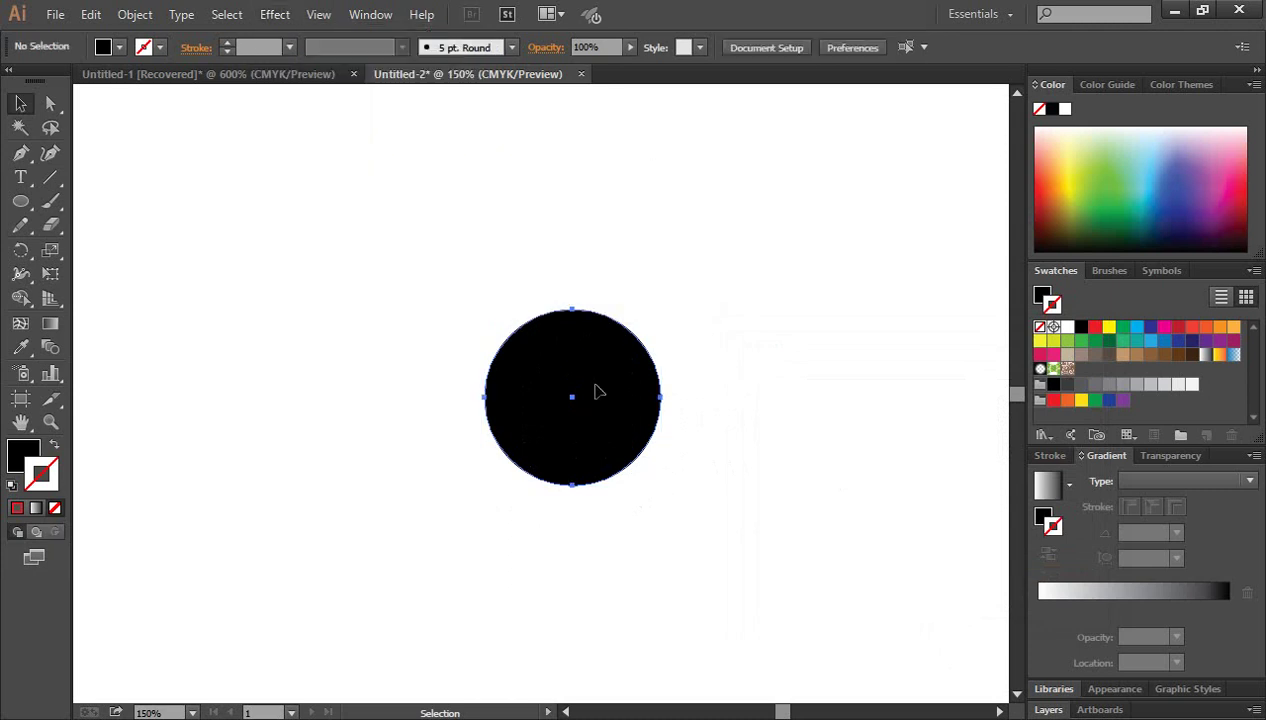
{"action": "left_click", "coordinate": [596, 393]}
{"action": "left_click", "coordinate": [53, 447]}
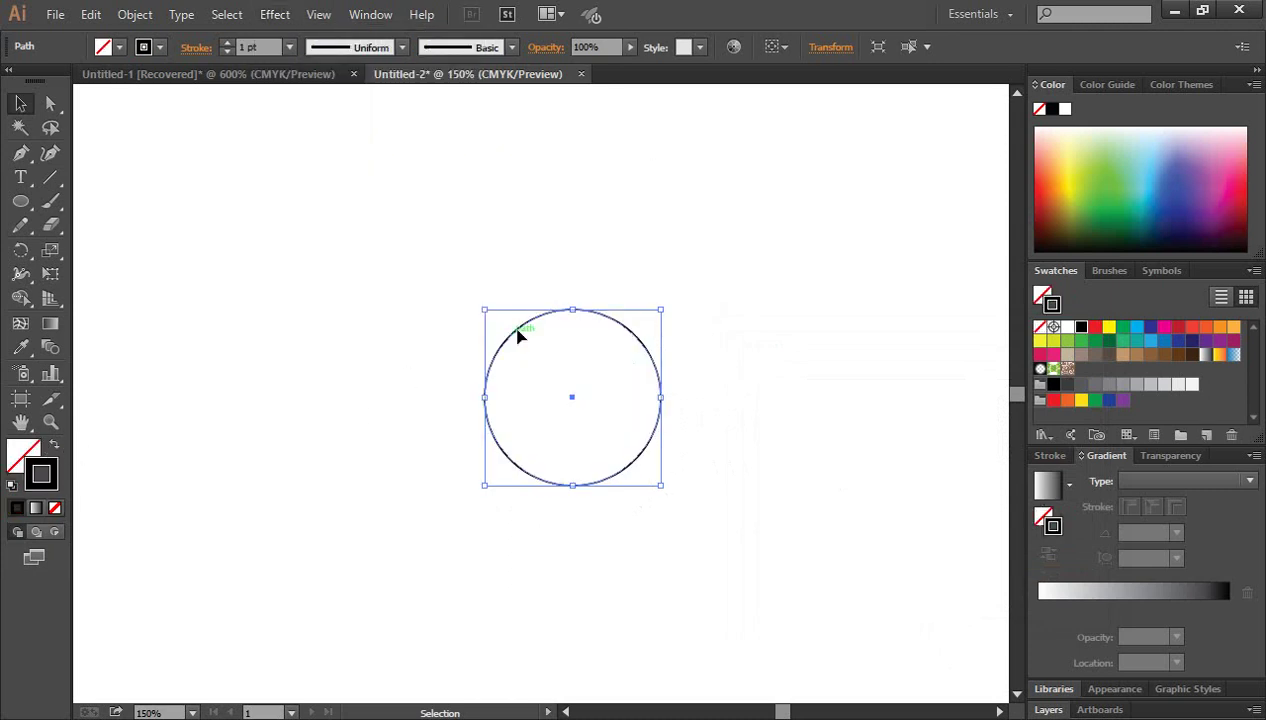
Open Distort & Transform > Transform settings and move the dialog away from the circle.
{"action": "left_click", "coordinate": [277, 15]}
{"action": "mouse_move", "coordinate": [335, 175]}
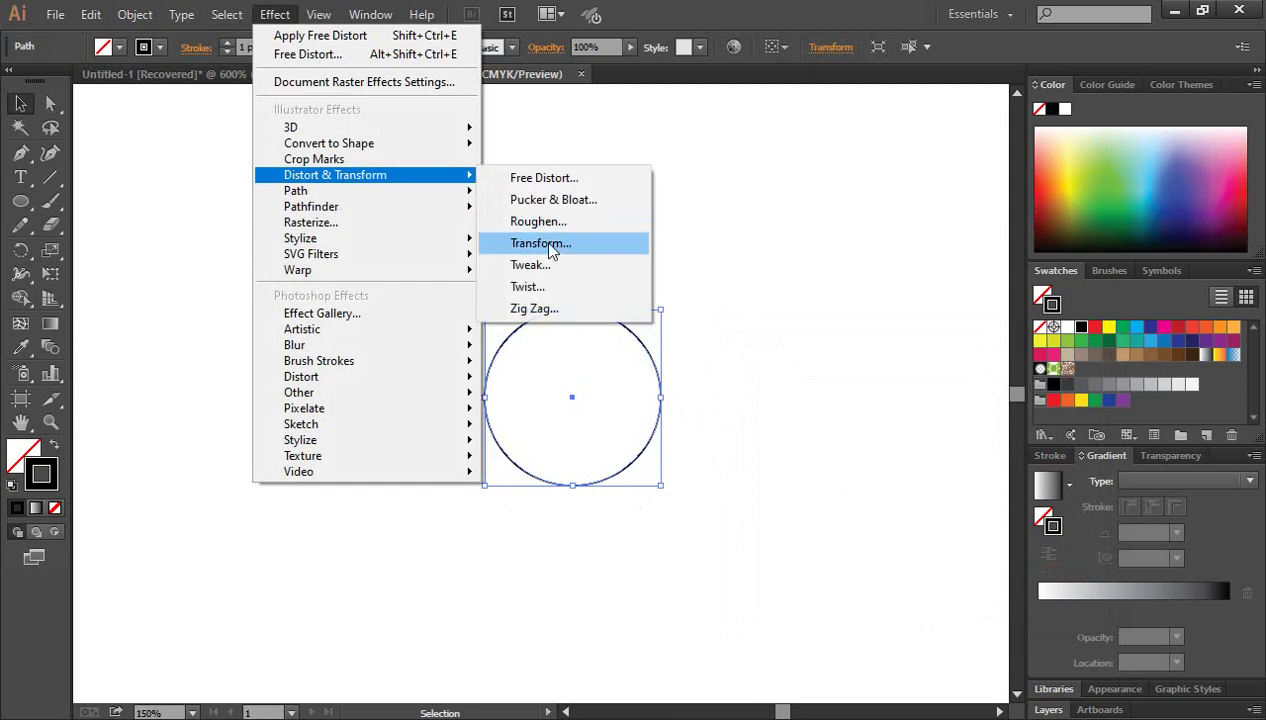
{"action": "left_click", "coordinate": [548, 244]}
{"action": "mouse_move", "coordinate": [651, 85]}
{"action": "left_mouse_down"}
{"action": "mouse_move", "coordinate": [1070, 113]}
{"action": "mouse_move", "coordinate": [1040, 94]}
{"action": "left_mouse_up"}
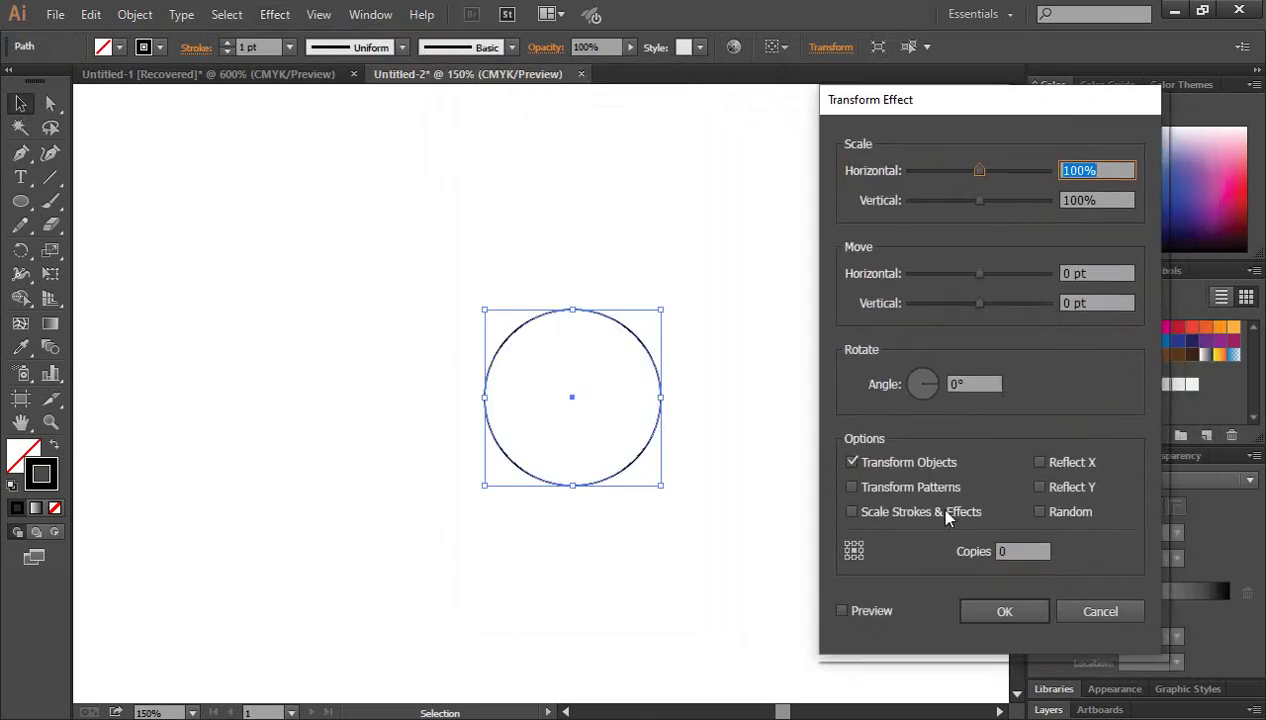
Enable preview, scale the copies to 93% horizontally and vertically, and set 20 copies.
{"action": "left_click", "coordinate": [843, 611]}
{"action": "left_click_drag", "start_coordinate": [1092, 173], "coordinate": [1017, 178]}
{"action": "type", "text": "9"}
{"action": "type", "text": "3"}
{"action": "key", "text": "Tab"}
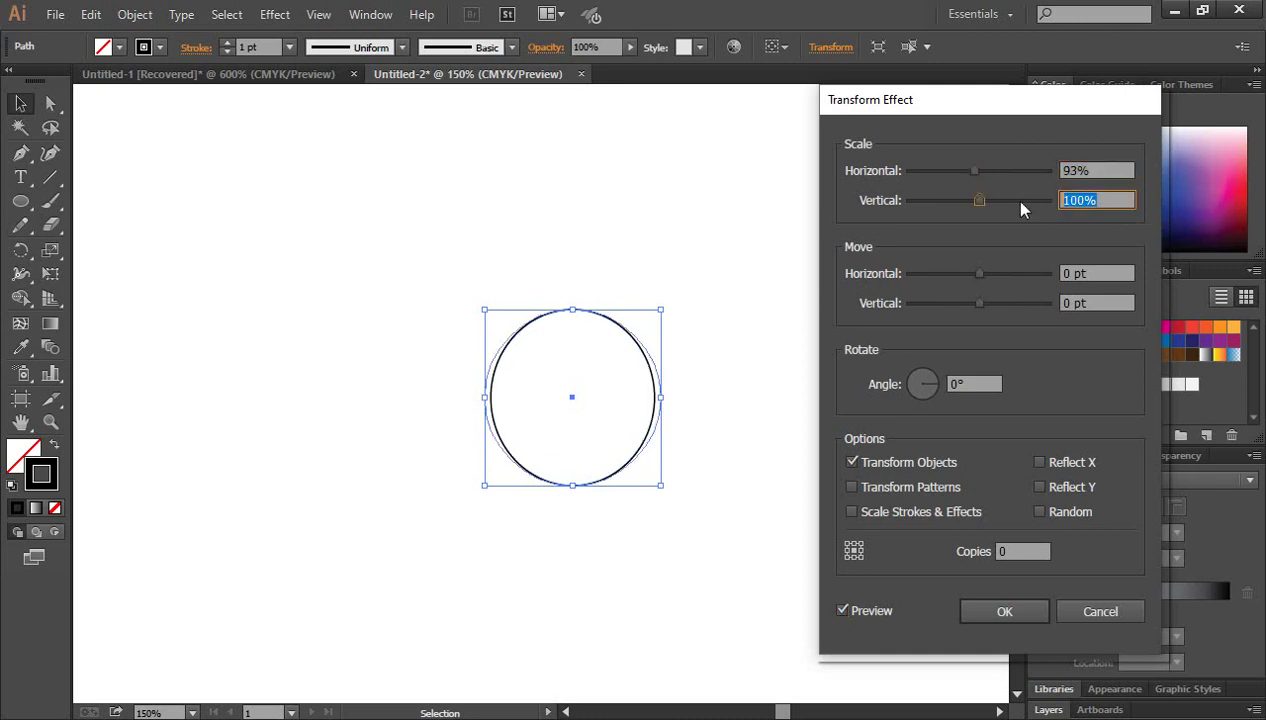
{"action": "type", "text": "93"}
{"action": "left_click", "coordinate": [1003, 551]}
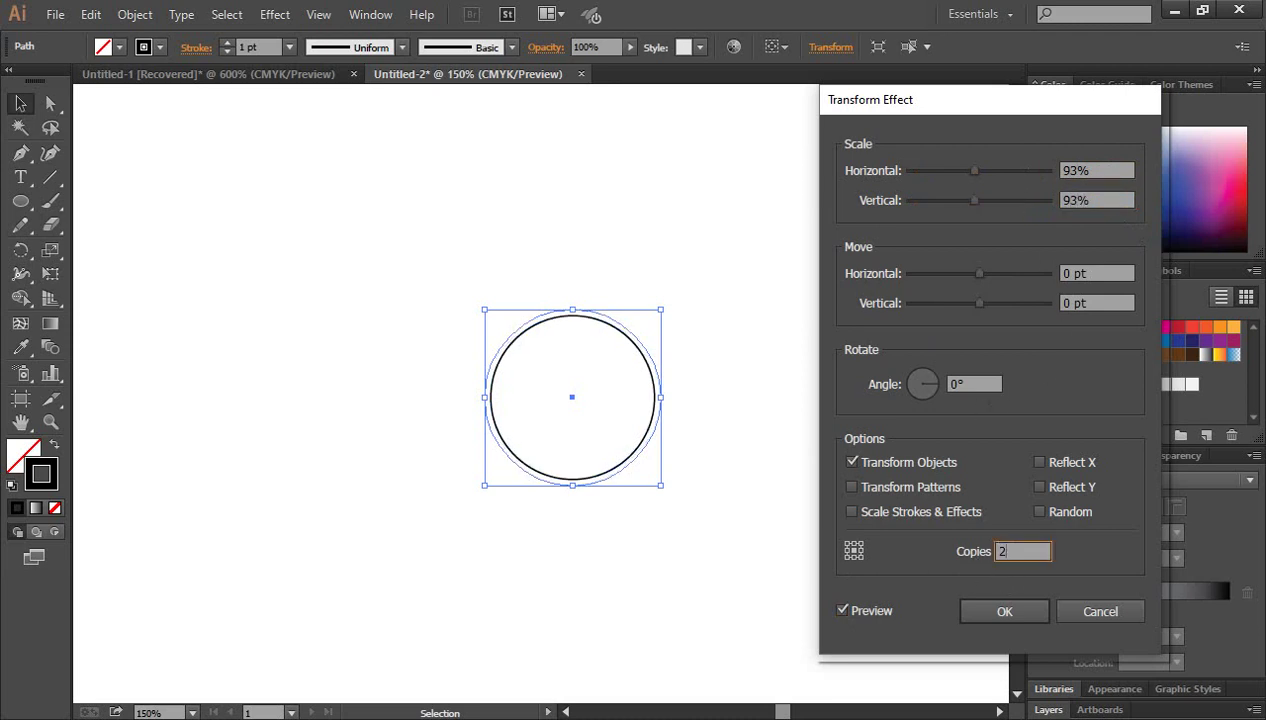
{"action": "type", "text": "20"}
{"action": "key", "text": "Tab"}
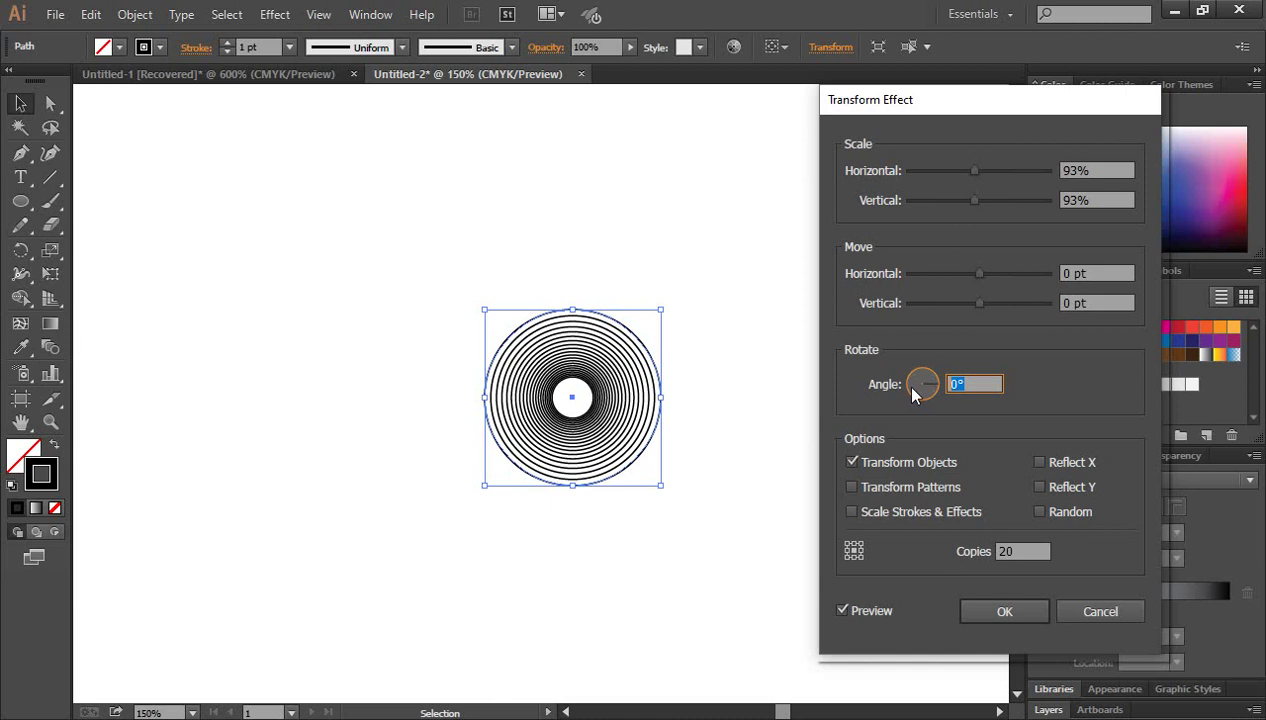
Set the copies' rotation angle to 27° and adjust the copy count to about 19.
{"action": "key", "text": "Up"}
{"action": "key", "text": "Up"}
{"action": "key", "text": "Up"}
{"action": "key", "text": "Up"}
{"action": "key", "text": "Up"}
{"action": "key", "text": "Up"}
{"action": "key", "text": "Up"}
{"action": "key", "text": "Up"}
{"action": "key", "text": "Up"}
{"action": "key", "text": "Up"}
{"action": "key", "text": "Up"}
{"action": "key", "text": "Up"}
{"action": "key", "text": "Up"}
{"action": "key", "text": "Up"}
{"action": "key", "text": "Up"}
{"action": "key", "text": "Up"}
{"action": "key", "text": "Up"}
{"action": "key", "text": "Up"}
{"action": "key", "text": "Up"}
{"action": "key", "text": "Up"}
{"action": "key", "text": "Up"}
{"action": "key", "text": "Up"}
{"action": "key", "text": "Up"}
{"action": "key", "text": "Up"}
{"action": "key", "text": "Up"}
{"action": "key", "text": "Up"}
{"action": "key", "text": "Up"}
{"action": "key", "text": "Up"}
{"action": "key", "text": "Up"}
{"action": "key", "text": "Up"}
{"action": "key", "text": "Up"}
{"action": "key", "text": "Down"}
{"action": "key", "text": "Down"}
{"action": "key", "text": "Down"}
{"action": "key", "text": "Down"}
{"action": "key", "text": "Down"}
{"action": "key", "text": "Down"}
{"action": "left_click", "coordinate": [1030, 551]}
{"action": "key", "text": "Up"}
{"action": "key", "text": "Up"}
{"action": "key", "text": "Up"}
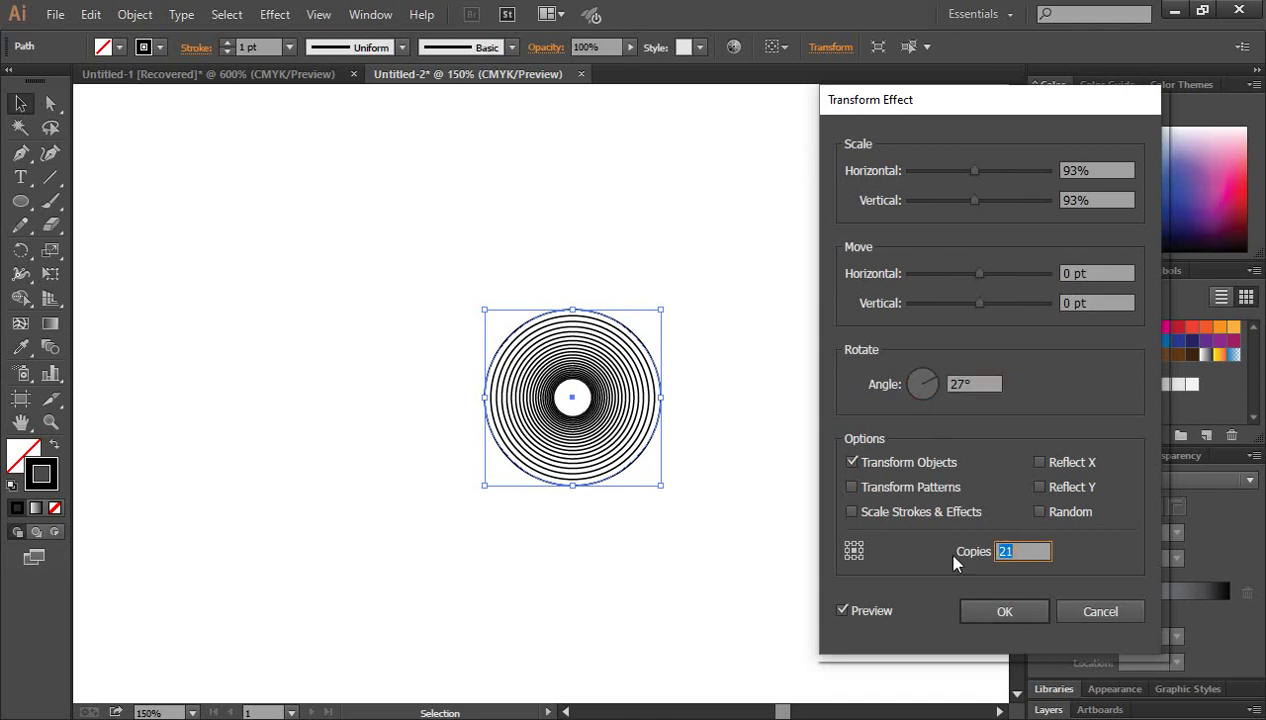
{"action": "key", "text": "Up"}
{"action": "key", "text": "Up"}
{"action": "key", "text": "Up"}
{"action": "key", "text": "Up"}
{"action": "key", "text": "Up"}
{"action": "key", "text": "Up"}
{"action": "key", "text": "Up"}
{"action": "key", "text": "Up"}
{"action": "key", "text": "Up"}
{"action": "key", "text": "Up"}
{"action": "key", "text": "Up"}
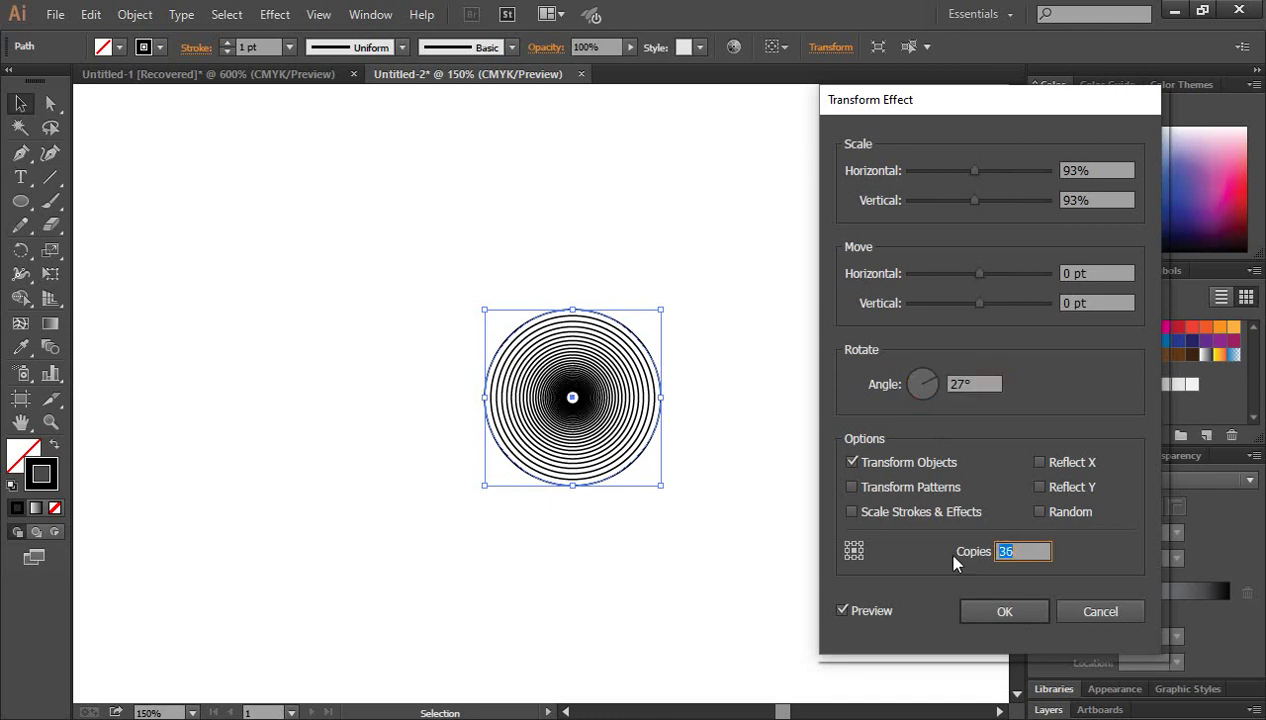
{"action": "key", "text": "Up"}
{"action": "key", "text": "Up"}
{"action": "key", "text": "shift+Down"}
{"action": "key", "text": "shift+Down"}
{"action": "key", "text": "Down"}
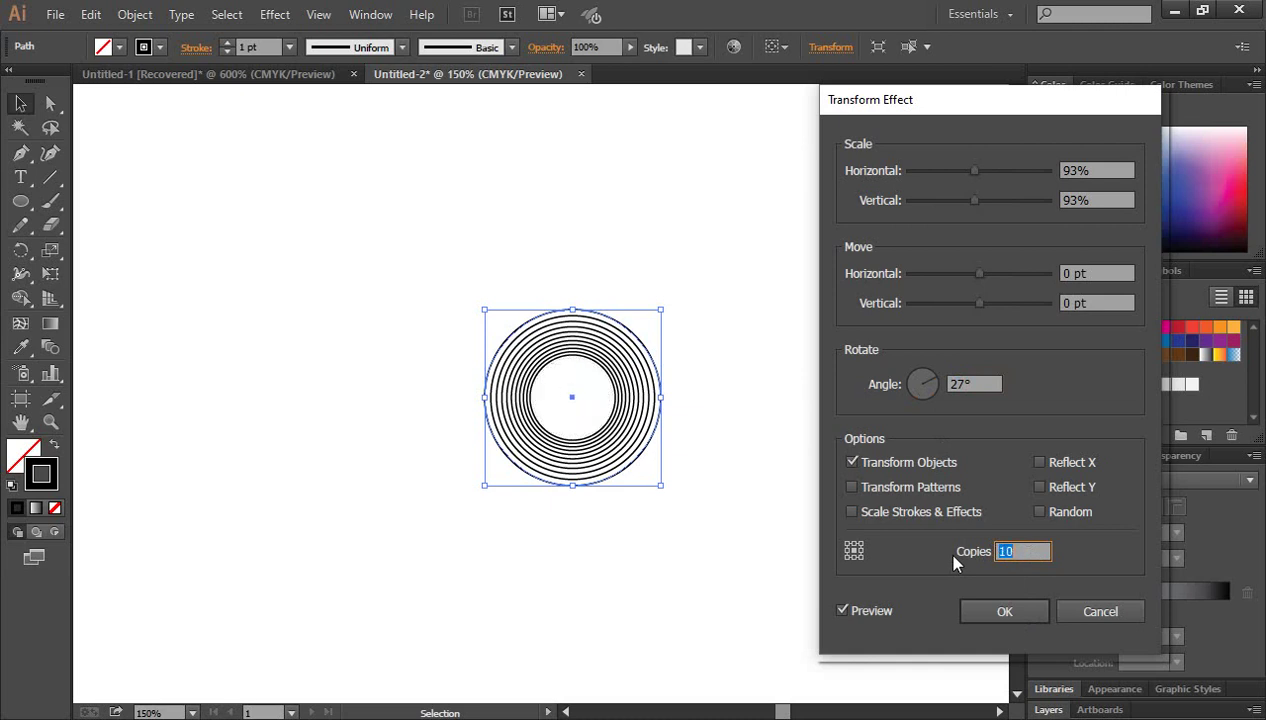
{"action": "key", "text": "Up"}
{"action": "key", "text": "Up"}
{"action": "key", "text": "Up"}
{"action": "key", "text": "Up"}
{"action": "key", "text": "Up"}
{"action": "key", "text": "Up"}
{"action": "key", "text": "Up"}
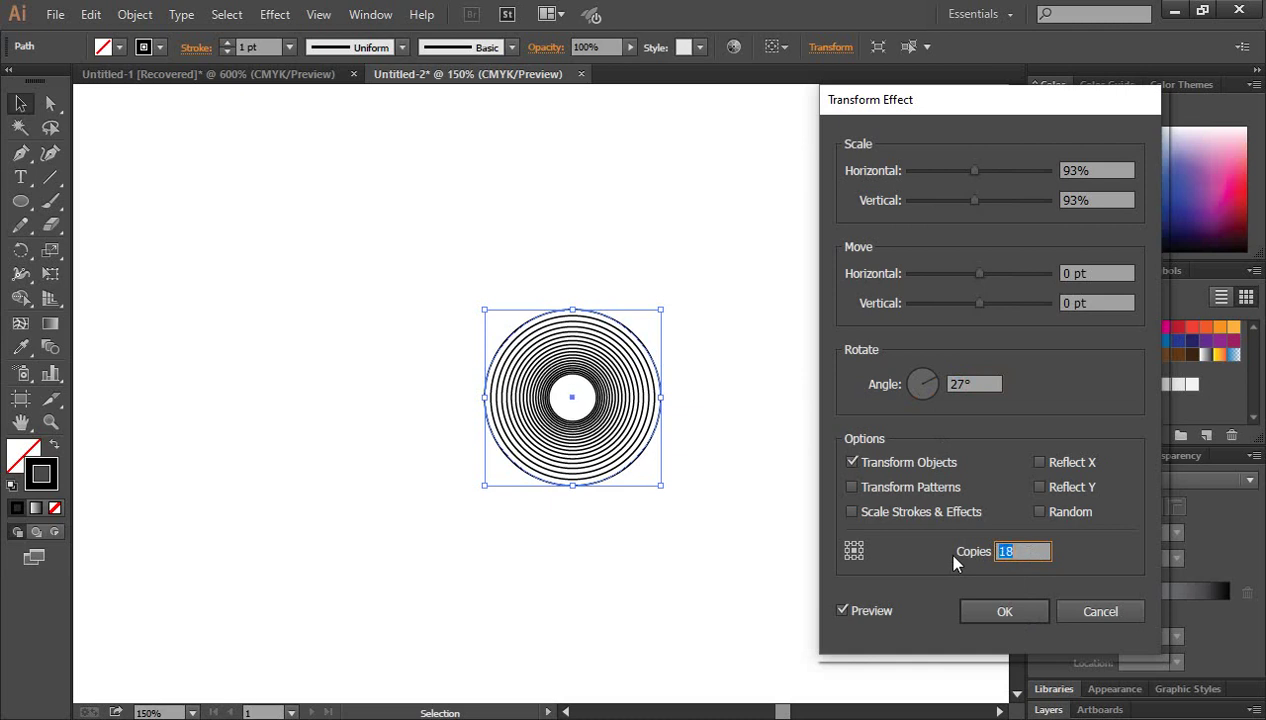
{"action": "key", "text": "Up"}
{"action": "key", "text": "Up"}
Offset the copies with the Move Horizontal and Vertical sliders, then cancel the Transform effect.
{"action": "mouse_move", "coordinate": [979, 273]}
{"action": "left_mouse_down"}
{"action": "mouse_move", "coordinate": [1003, 273]}
{"action": "mouse_move", "coordinate": [964, 277]}
{"action": "mouse_move", "coordinate": [979, 276]}
{"action": "left_mouse_up"}
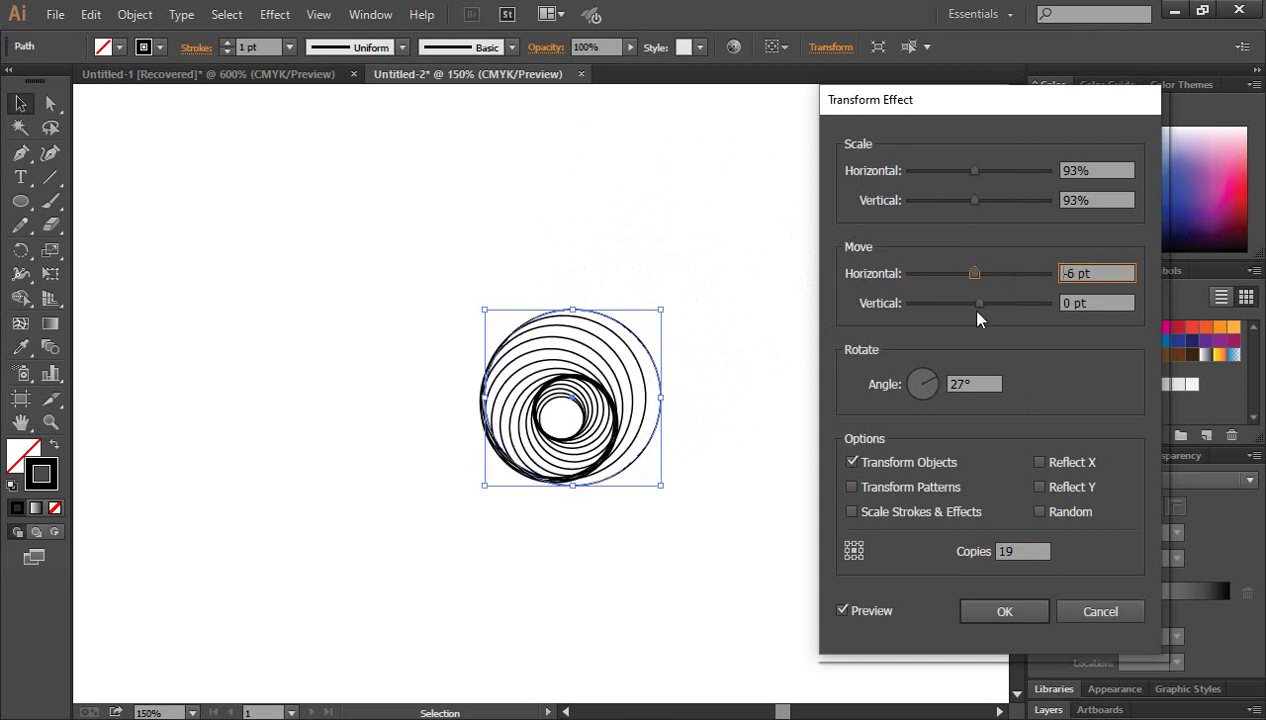
{"action": "left_click_drag", "start_coordinate": [977, 303], "coordinate": [971, 303]}
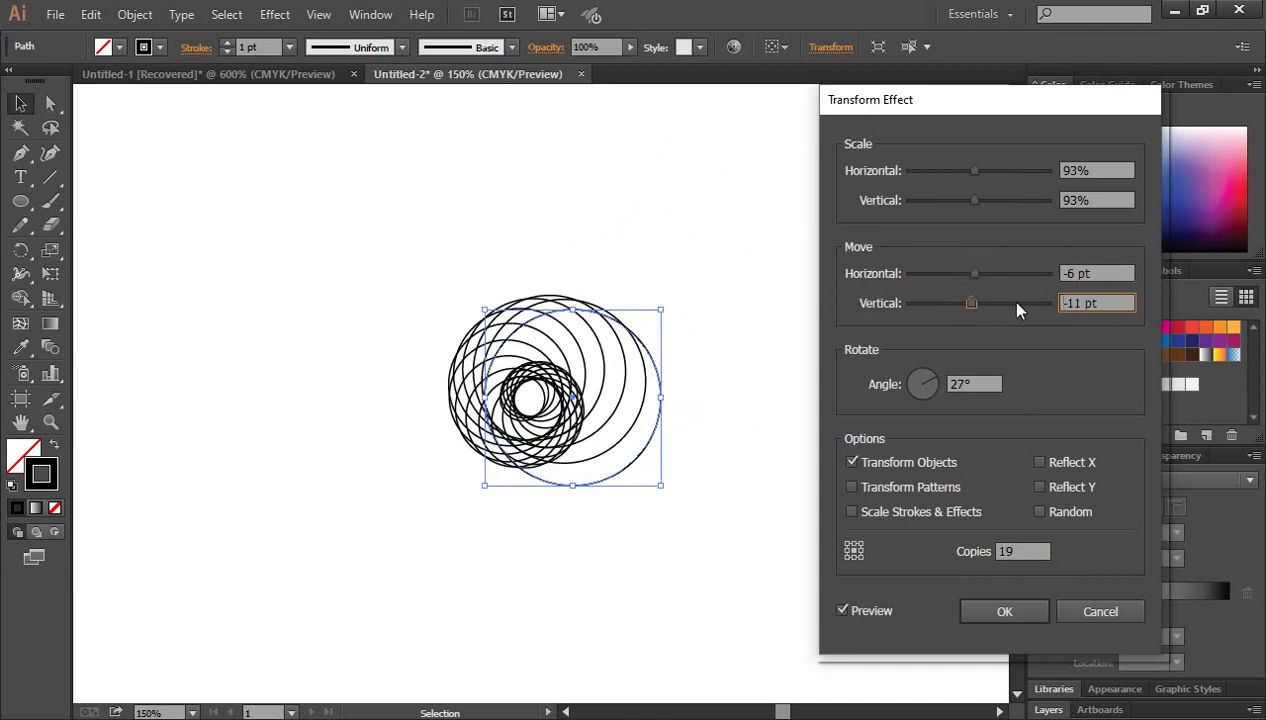
{"action": "left_click_drag", "start_coordinate": [971, 303], "coordinate": [990, 303]}
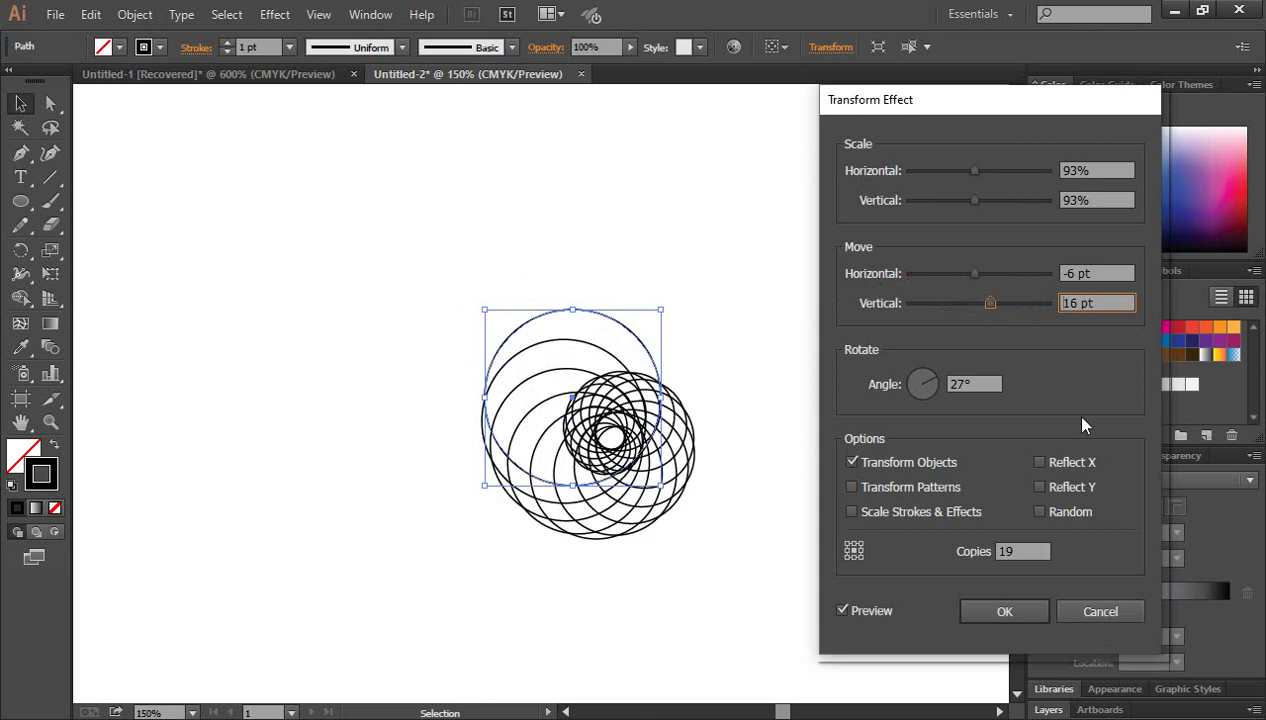
{"action": "left_click", "coordinate": [1100, 613]}
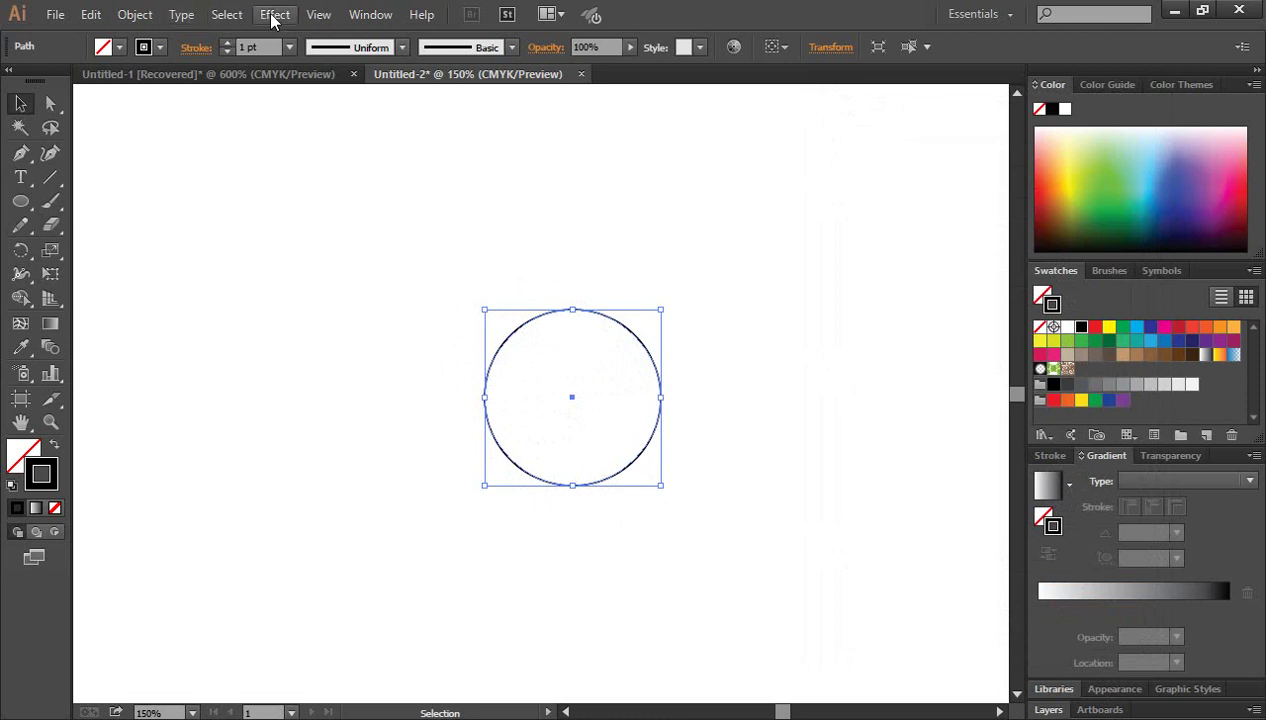
Preview a Tweak distortion with adjusted amounts, cancel it, and swap the circle back to solid black fill.
{"action": "left_click", "coordinate": [274, 15]}
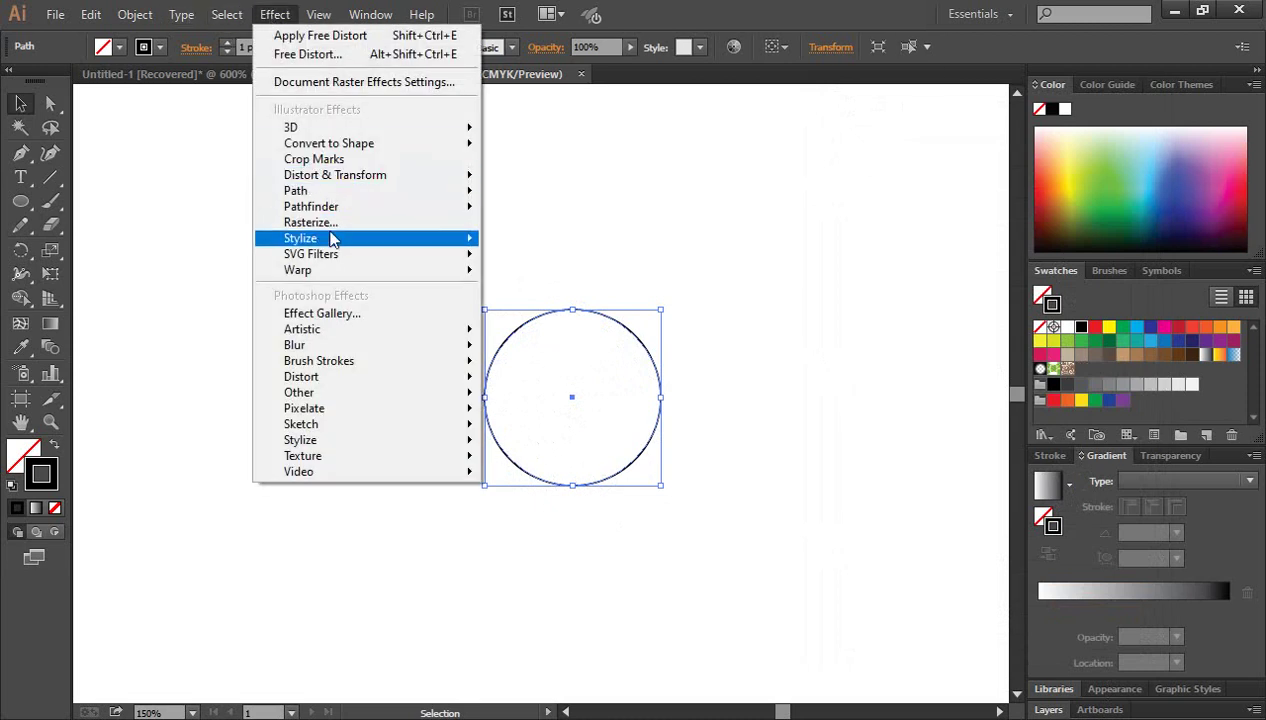
{"action": "mouse_move", "coordinate": [335, 175]}
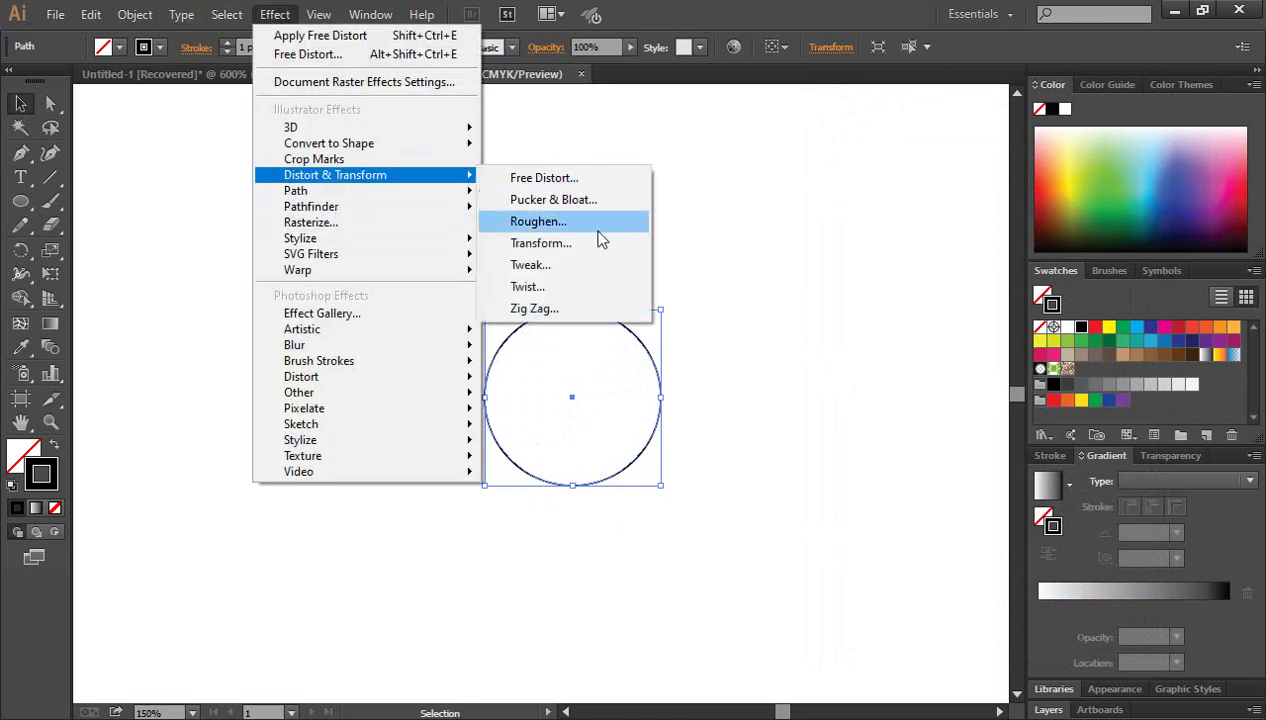
{"action": "left_click", "coordinate": [530, 265]}
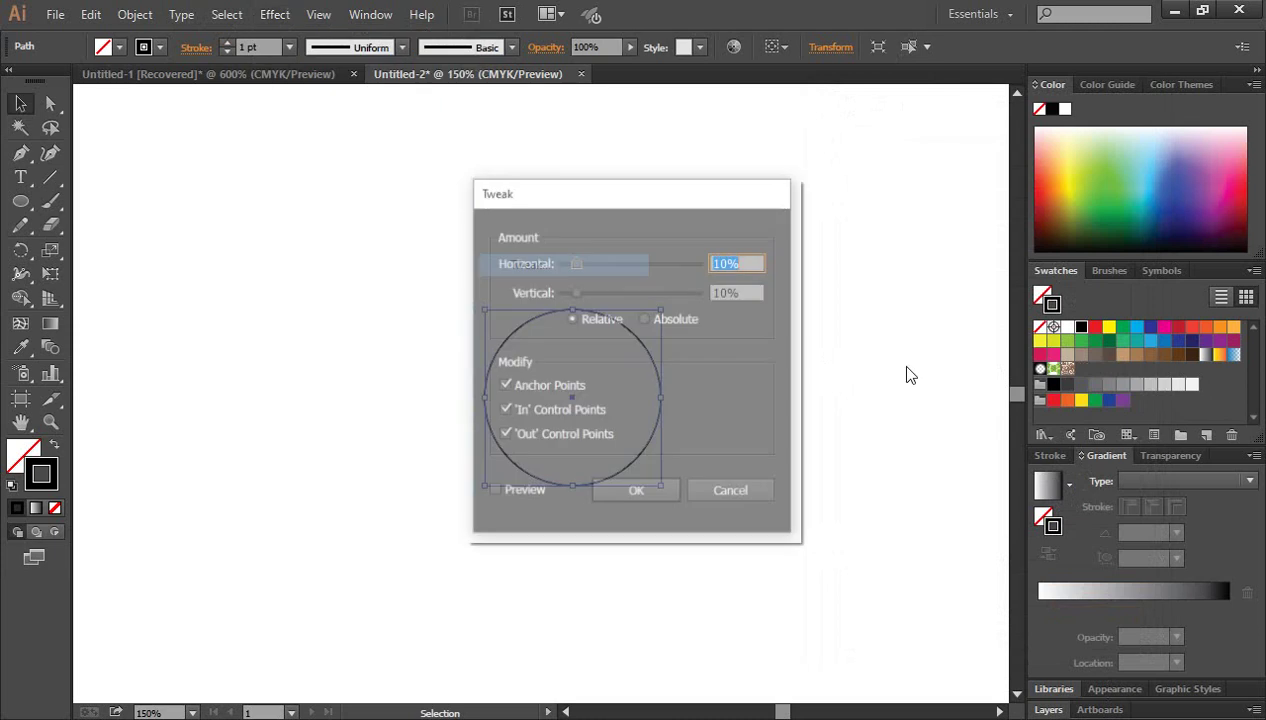
{"action": "left_click_drag", "start_coordinate": [718, 205], "coordinate": [985, 228]}
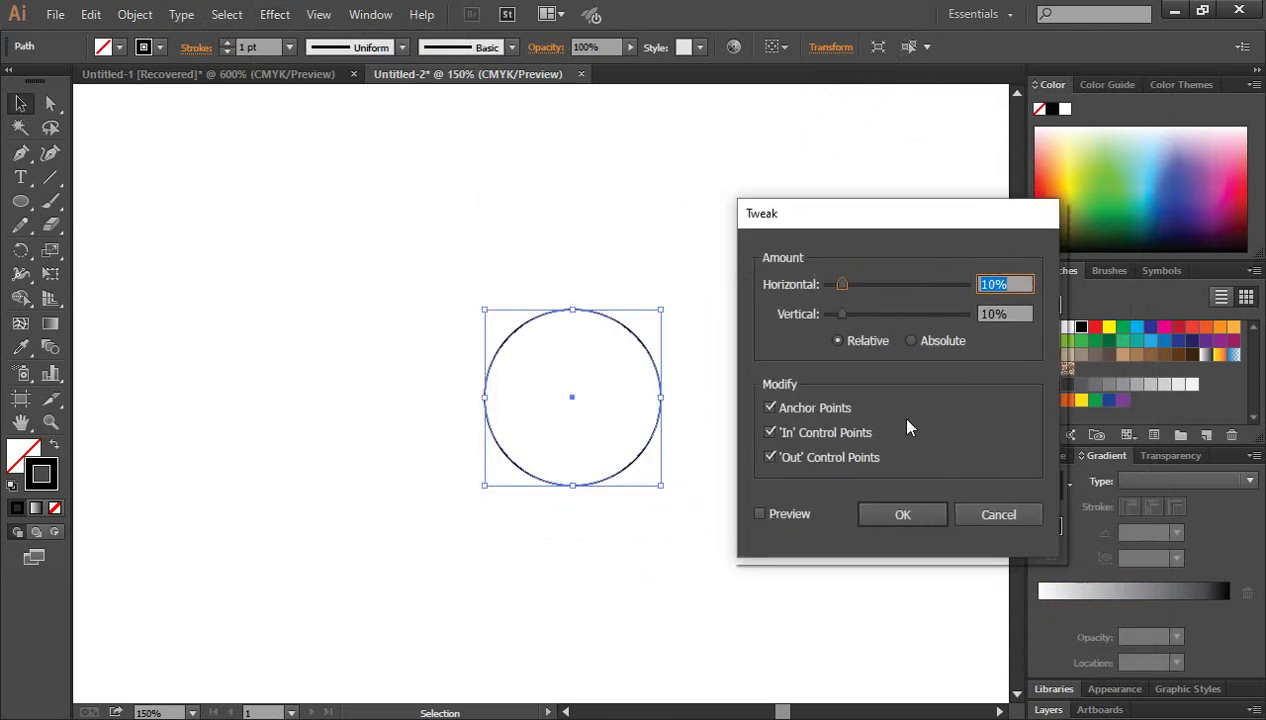
{"action": "left_click", "coordinate": [757, 514]}
{"action": "left_click_drag", "start_coordinate": [842, 284], "coordinate": [913, 285]}
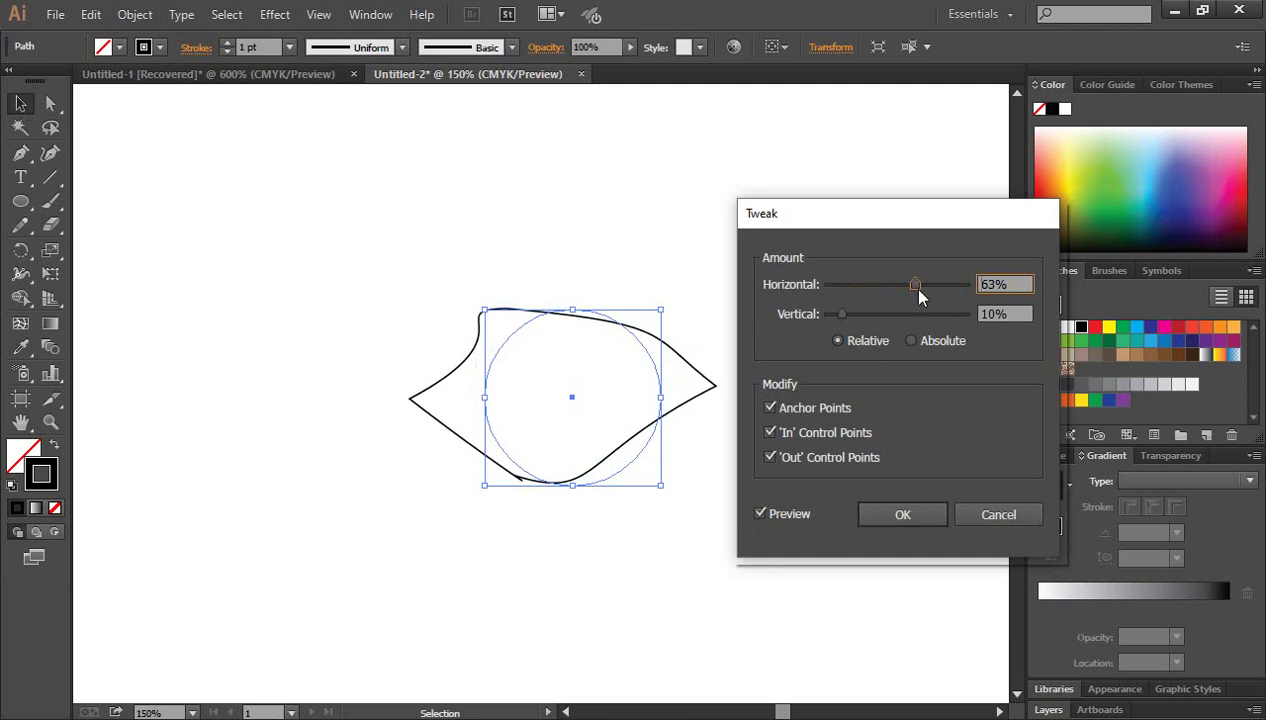
{"action": "left_click_drag", "start_coordinate": [918, 290], "coordinate": [906, 284]}
{"action": "left_click_drag", "start_coordinate": [846, 314], "coordinate": [910, 320]}
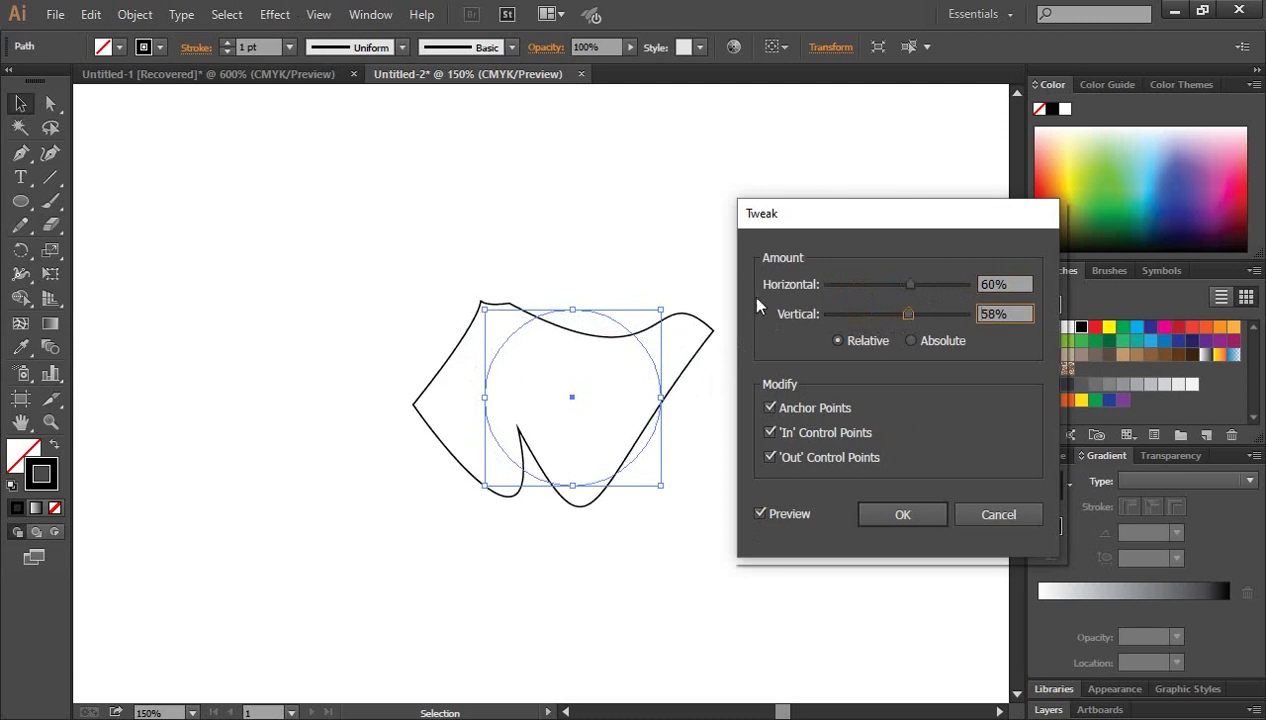
{"action": "left_click", "coordinate": [993, 514]}
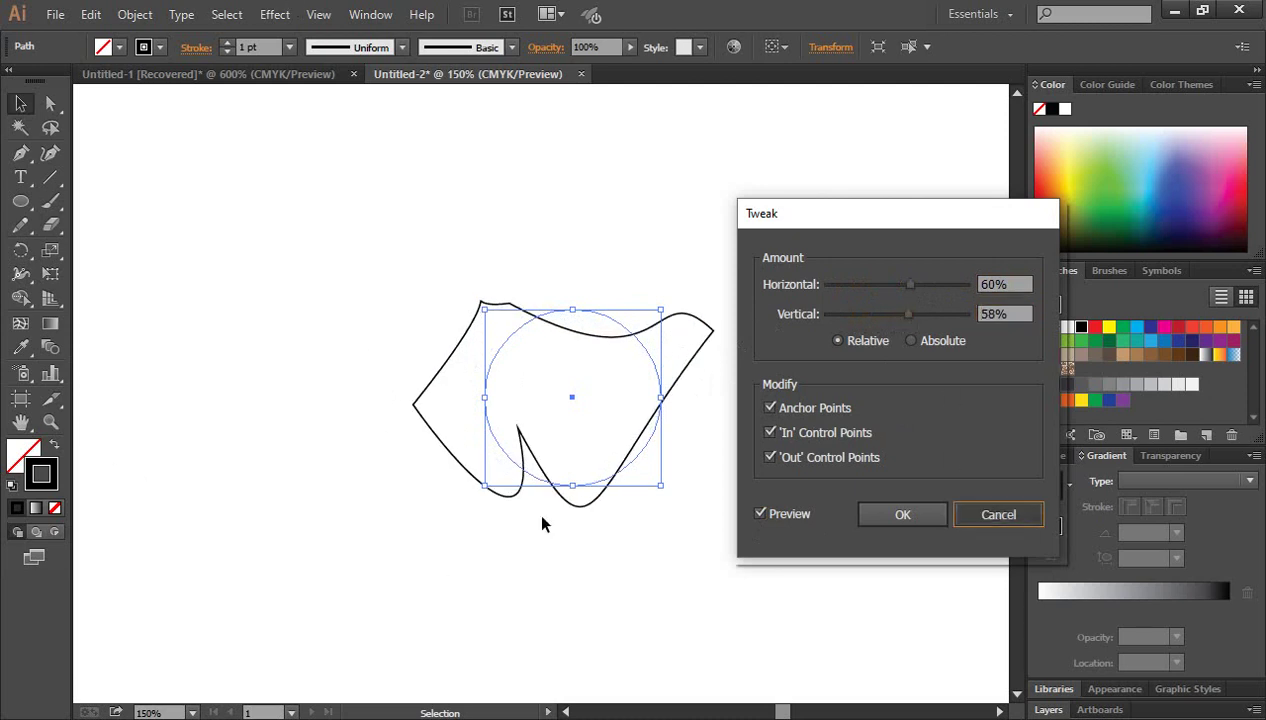
{"action": "left_click", "coordinate": [55, 448]}
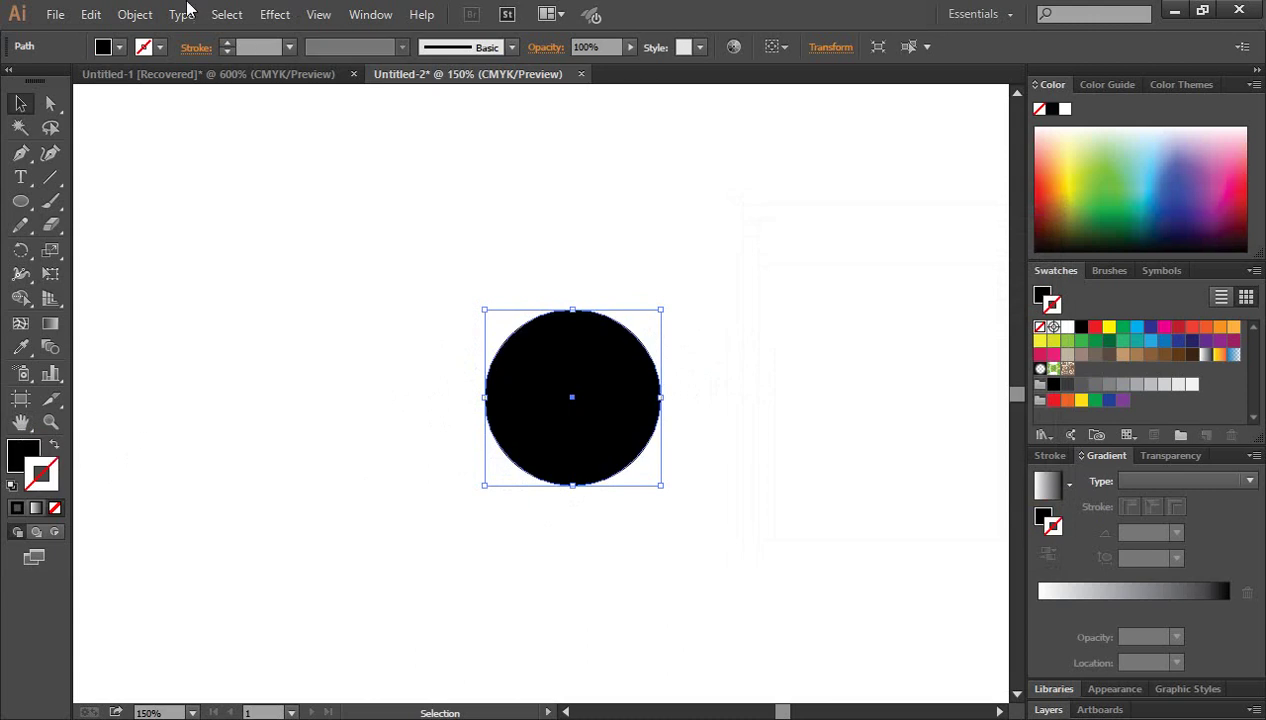
{"action": "left_click", "coordinate": [274, 14]}
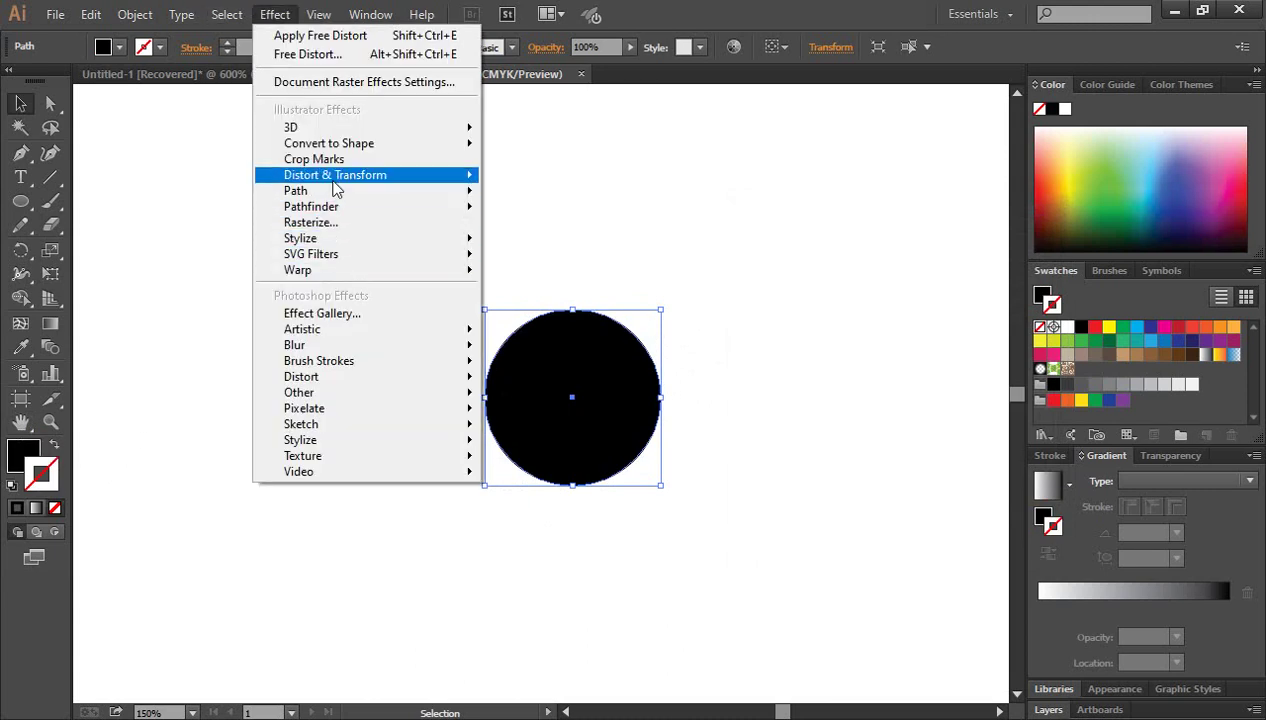
{"action": "mouse_move", "coordinate": [335, 175]}
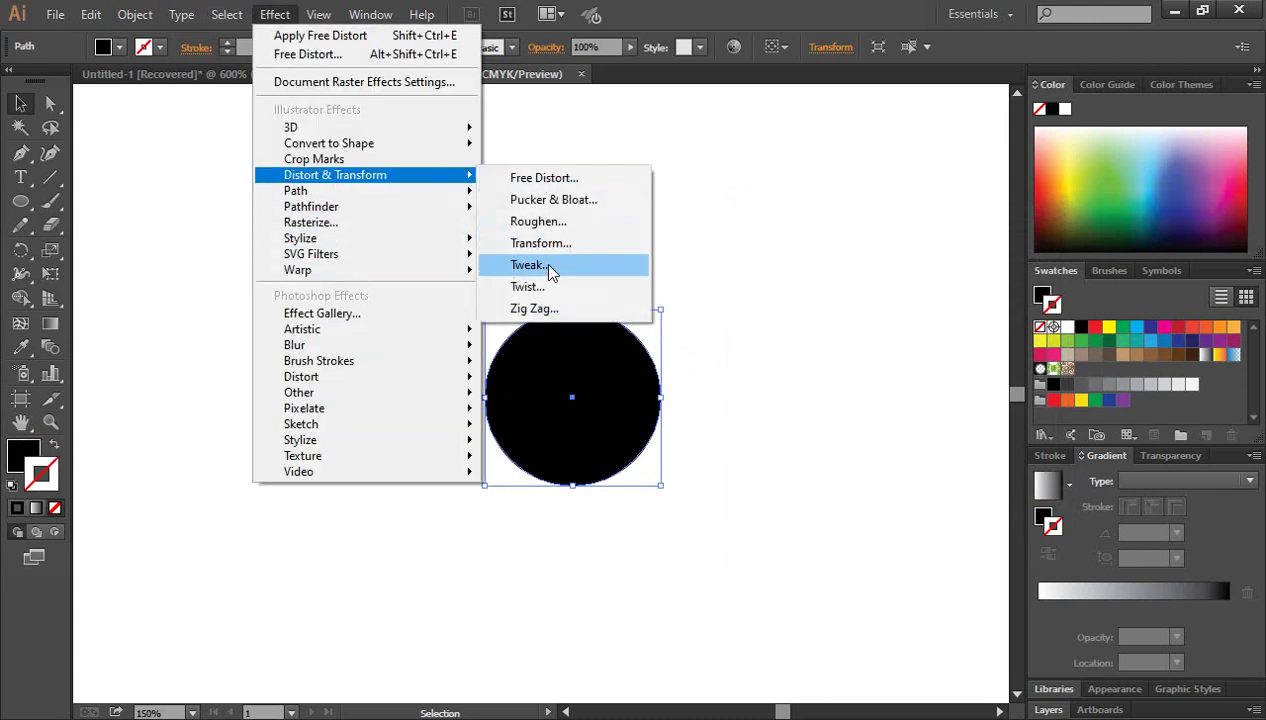
{"action": "left_click", "coordinate": [542, 264]}
{"action": "left_click", "coordinate": [760, 513]}
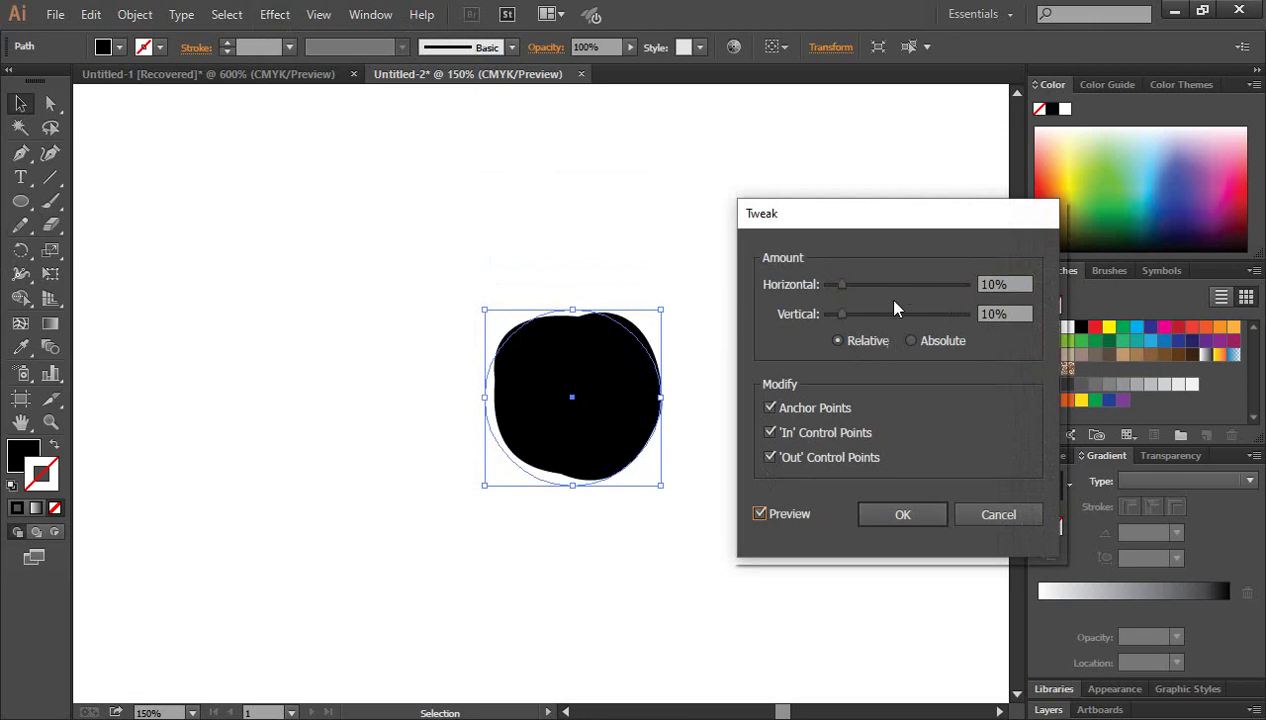
{"action": "mouse_move", "coordinate": [843, 284]}
{"action": "left_mouse_down"}
{"action": "mouse_move", "coordinate": [892, 284]}
{"action": "mouse_move", "coordinate": [903, 315]}
{"action": "mouse_move", "coordinate": [916, 314]}
{"action": "left_mouse_up"}
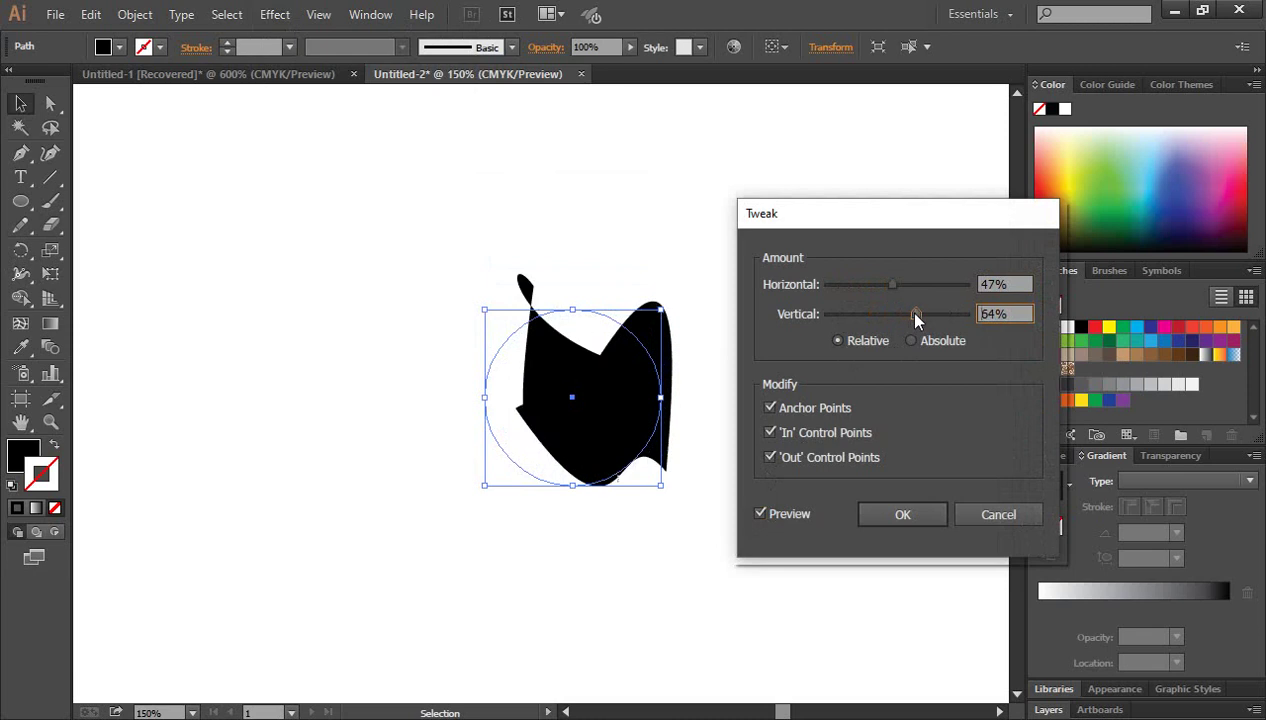
{"action": "left_click", "coordinate": [911, 342]}
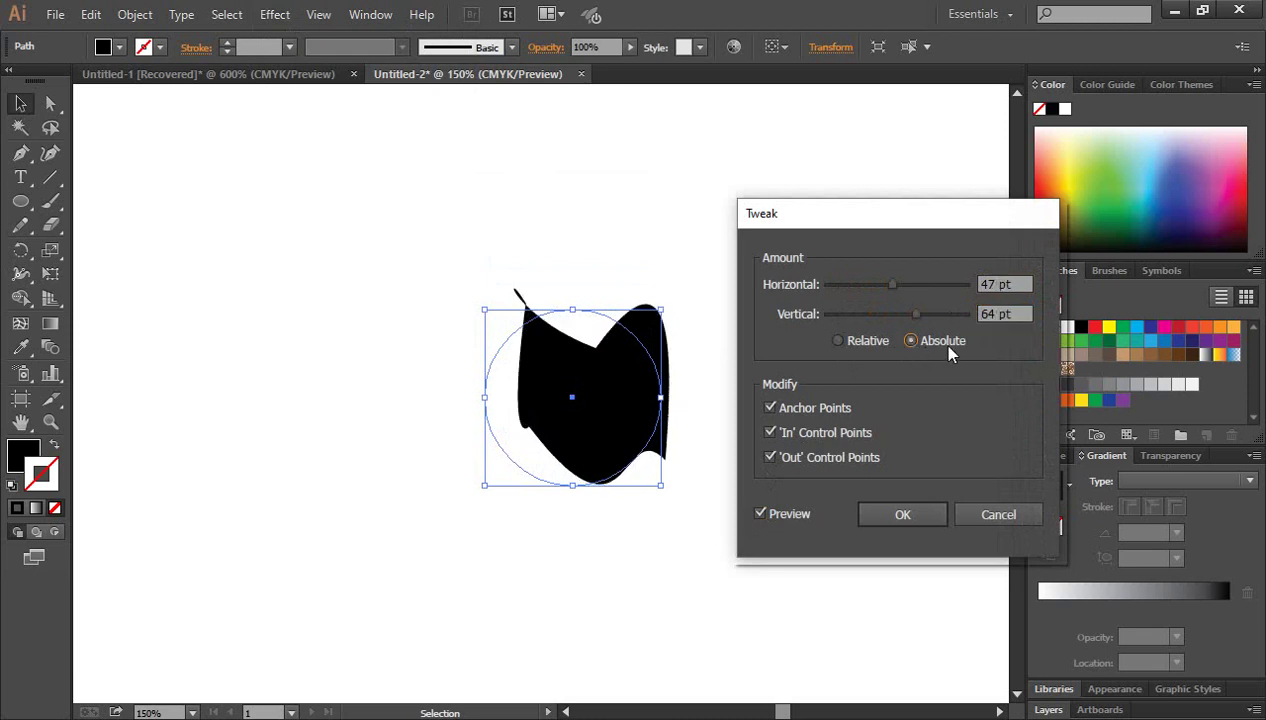
{"action": "left_click", "coordinate": [838, 341]}
{"action": "left_click", "coordinate": [914, 342]}
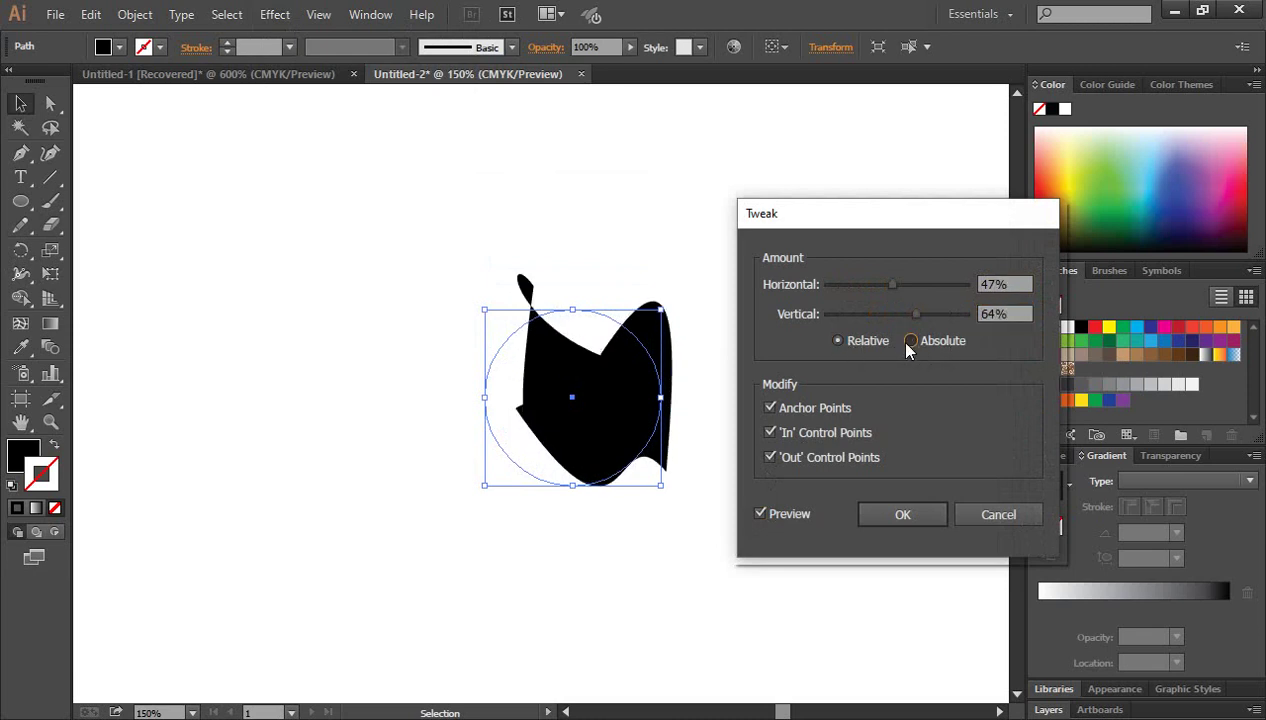
{"action": "left_click", "coordinate": [860, 344]}
{"action": "left_click", "coordinate": [905, 338]}
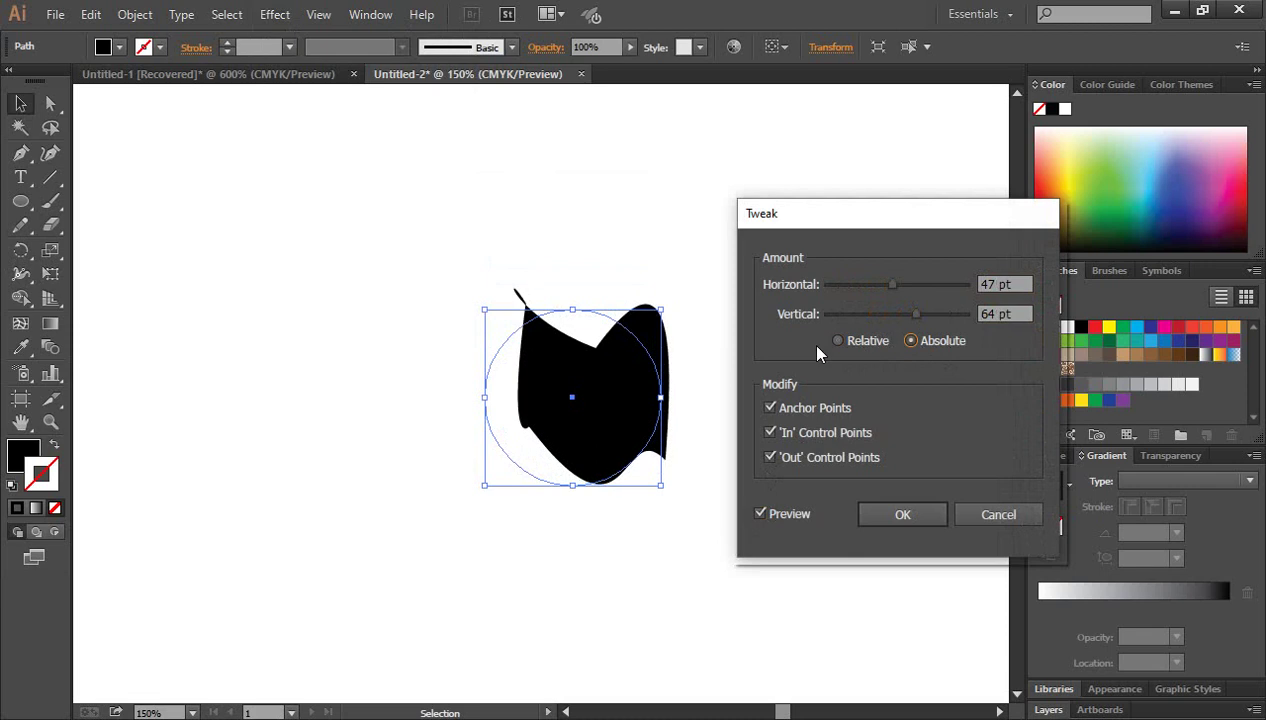
{"action": "left_click", "coordinate": [838, 341]}
{"action": "left_click", "coordinate": [908, 340]}
{"action": "left_click", "coordinate": [1000, 517]}
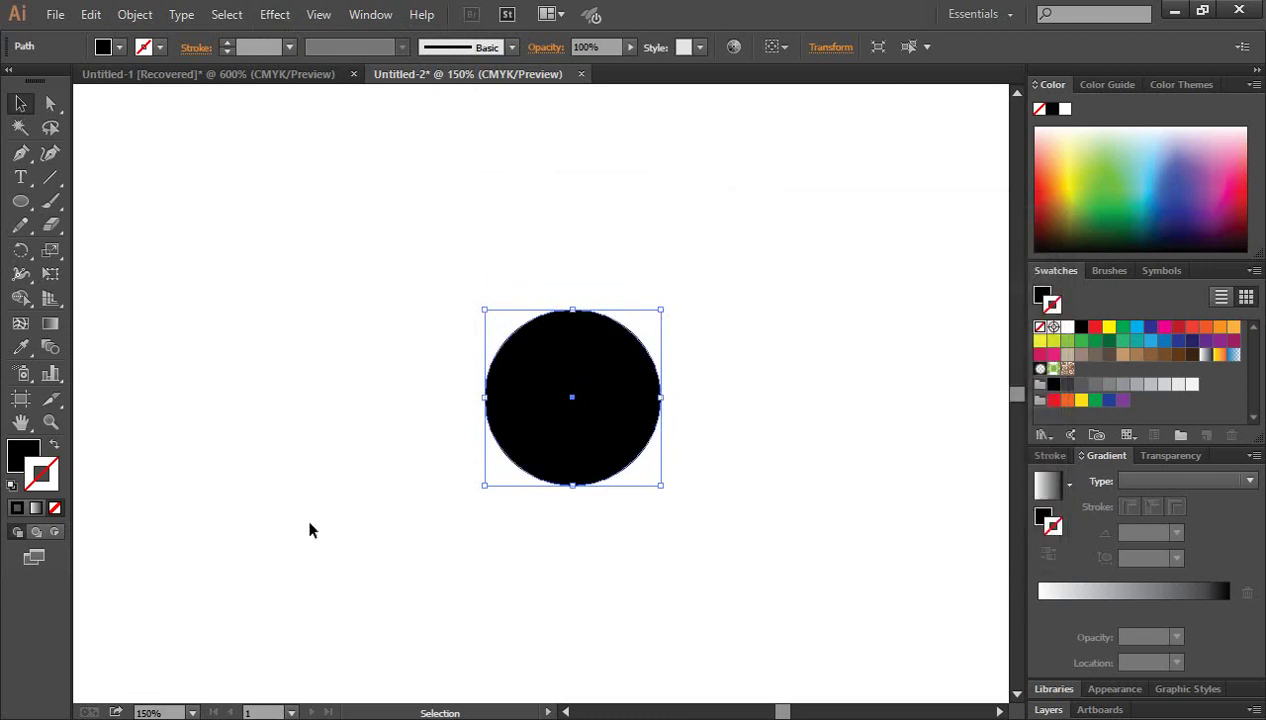
Apply a 16 pt Offset Path effect to the black circle, checking it with Preview.
{"action": "left_click", "coordinate": [275, 14]}
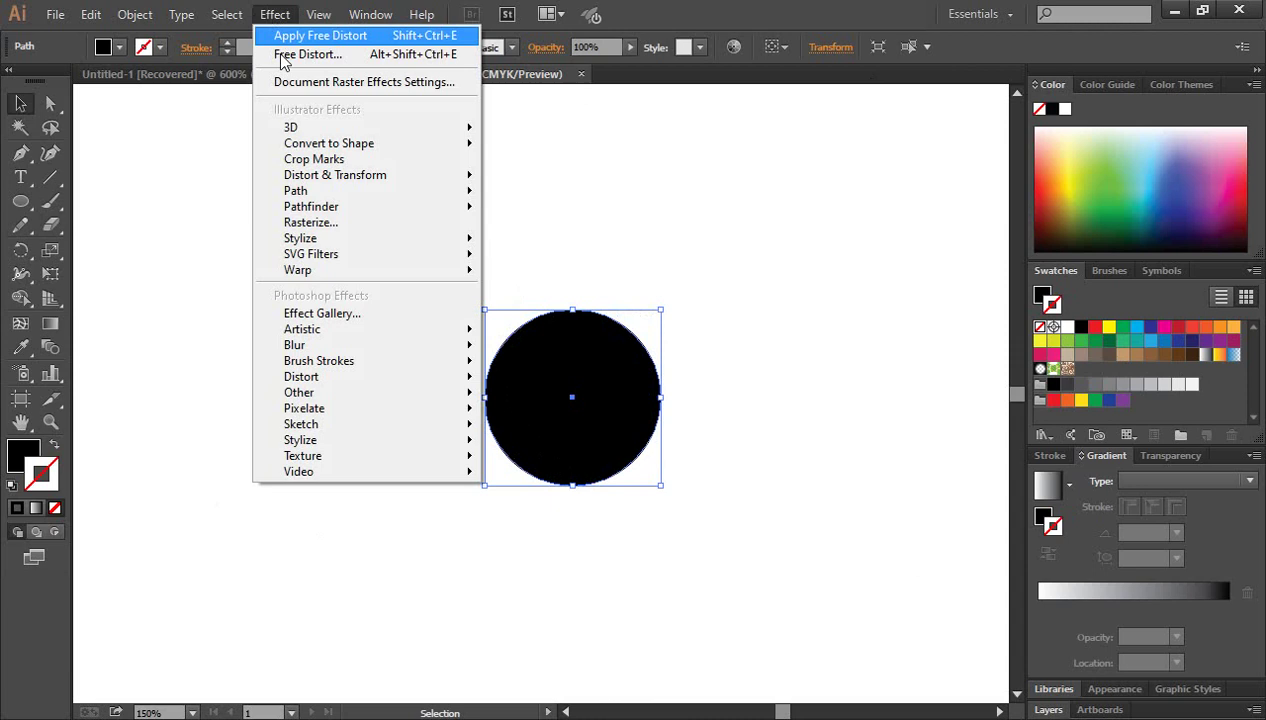
{"action": "mouse_move", "coordinate": [296, 191]}
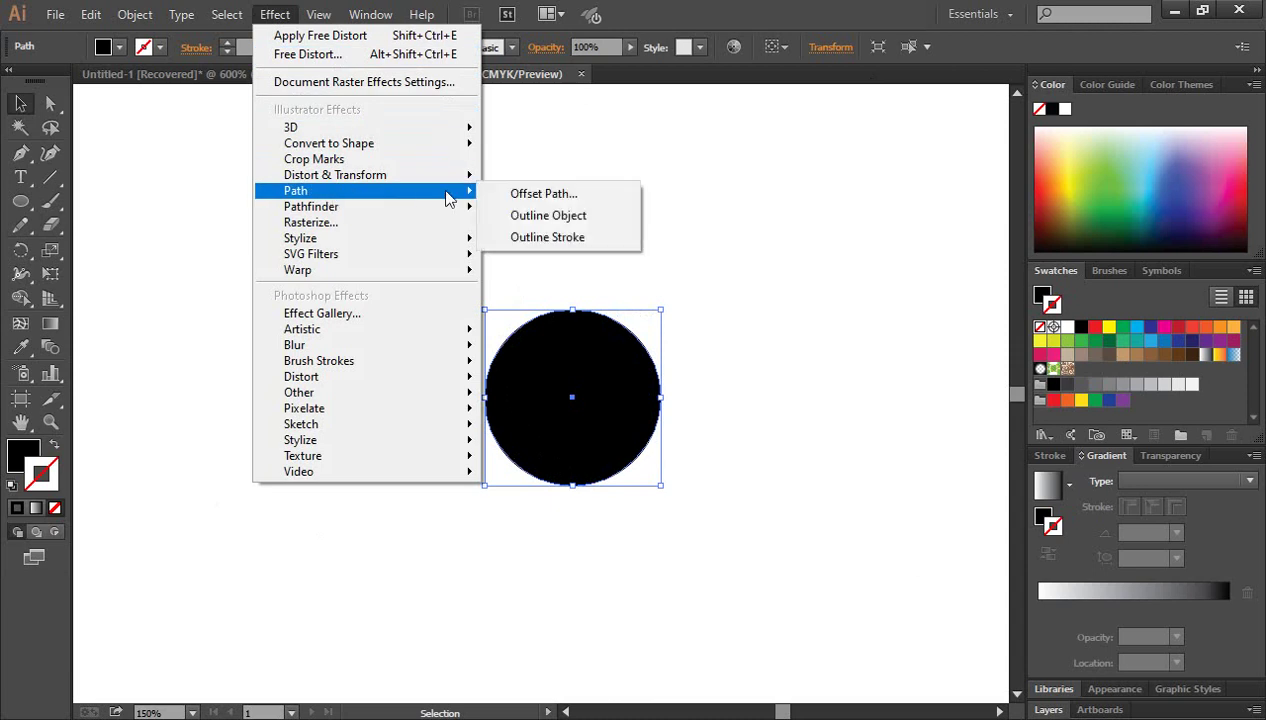
{"action": "left_click", "coordinate": [543, 194]}
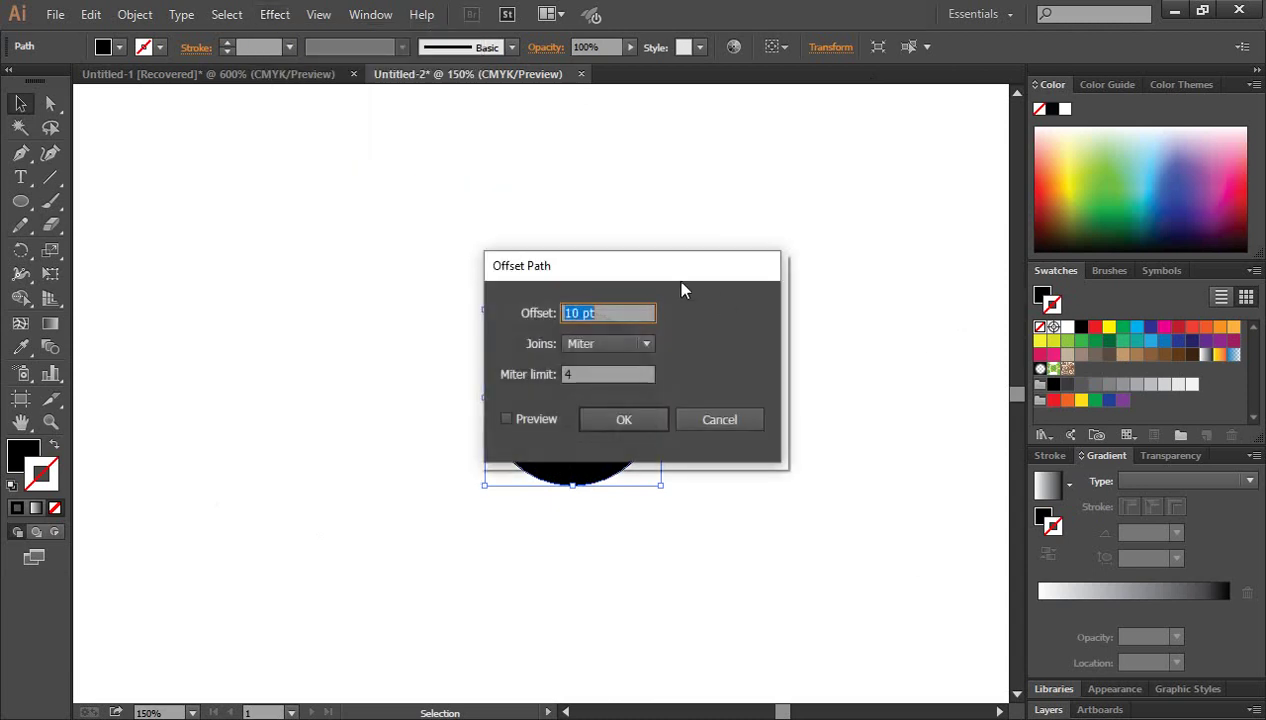
{"action": "left_click_drag", "start_coordinate": [678, 288], "coordinate": [970, 330]}
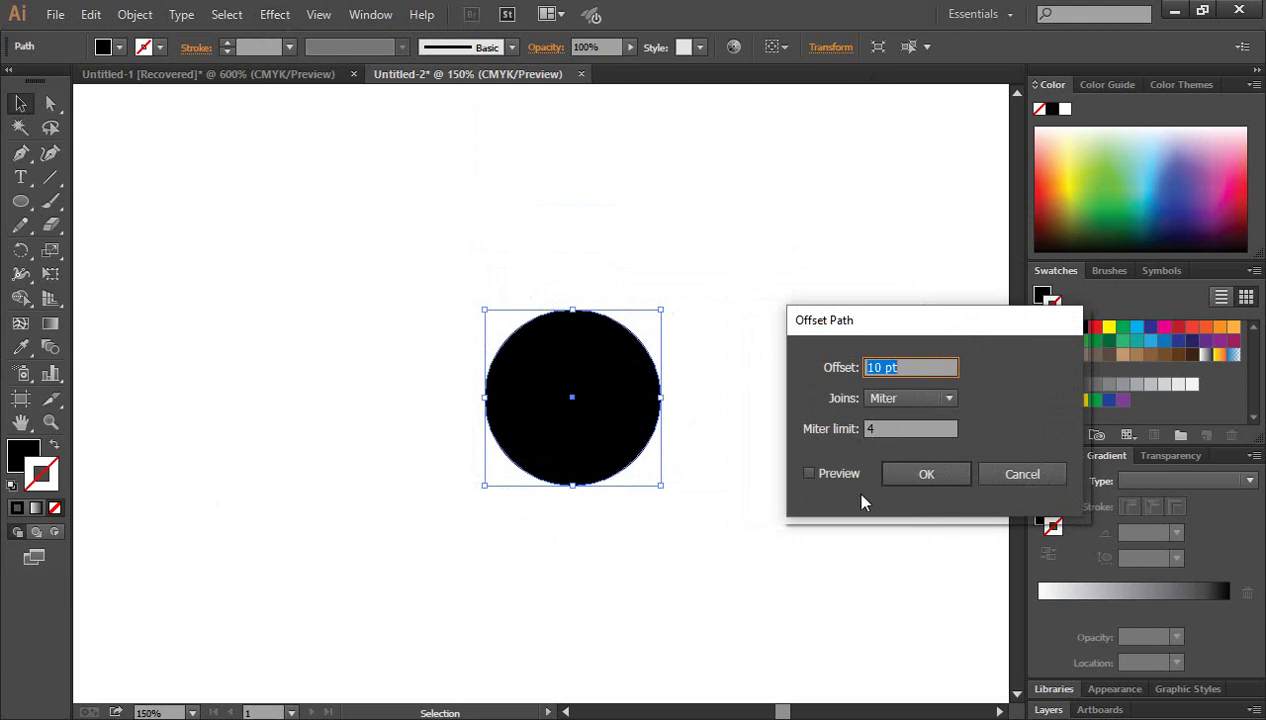
{"action": "left_click", "coordinate": [809, 474]}
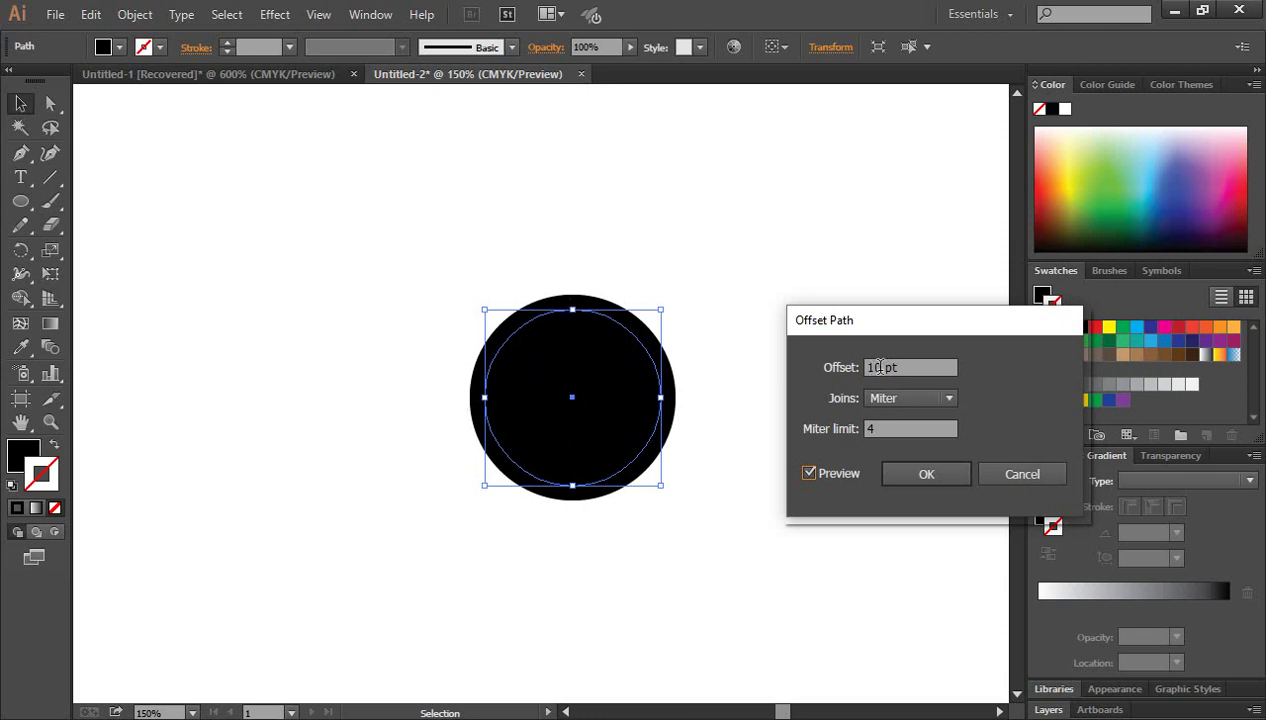
{"action": "left_click_drag", "start_coordinate": [880, 368], "coordinate": [862, 371]}
{"action": "key", "text": "Up"}
{"action": "key", "text": "Up"}
{"action": "key", "text": "Up"}
{"action": "key", "text": "Up"}
{"action": "key", "text": "Up"}
{"action": "key", "text": "Up"}
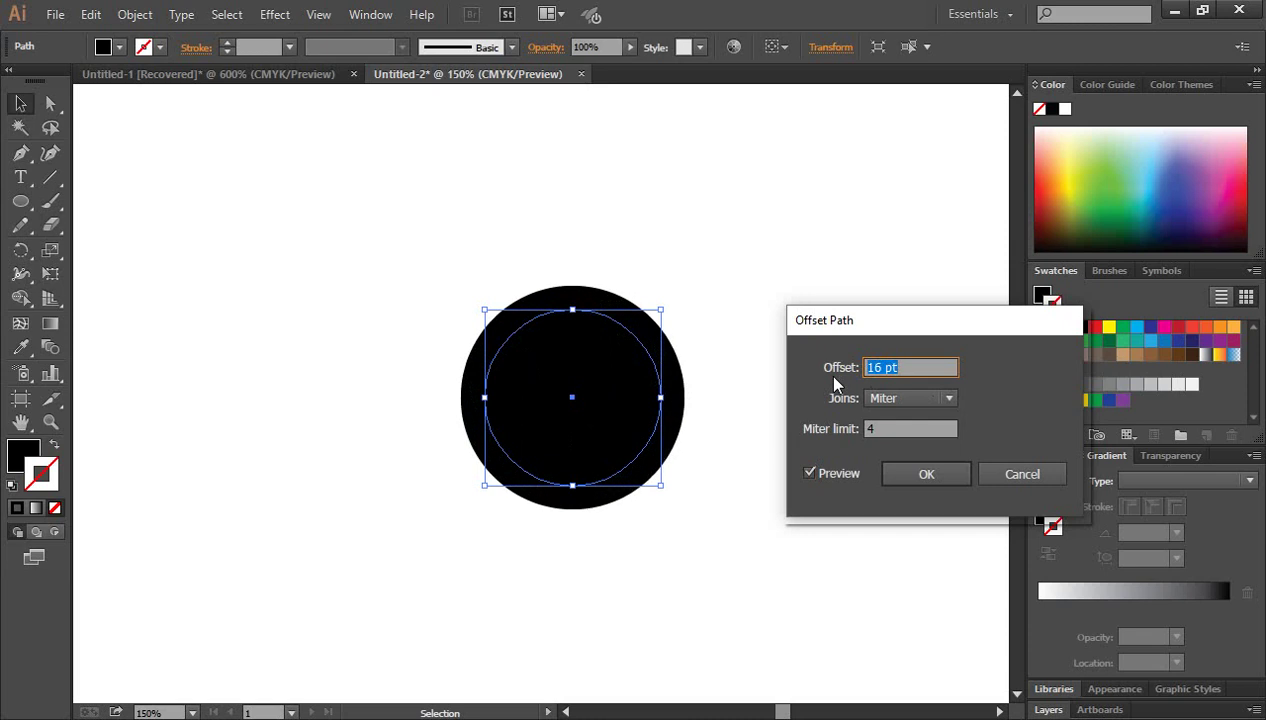
{"action": "left_click", "coordinate": [912, 482]}
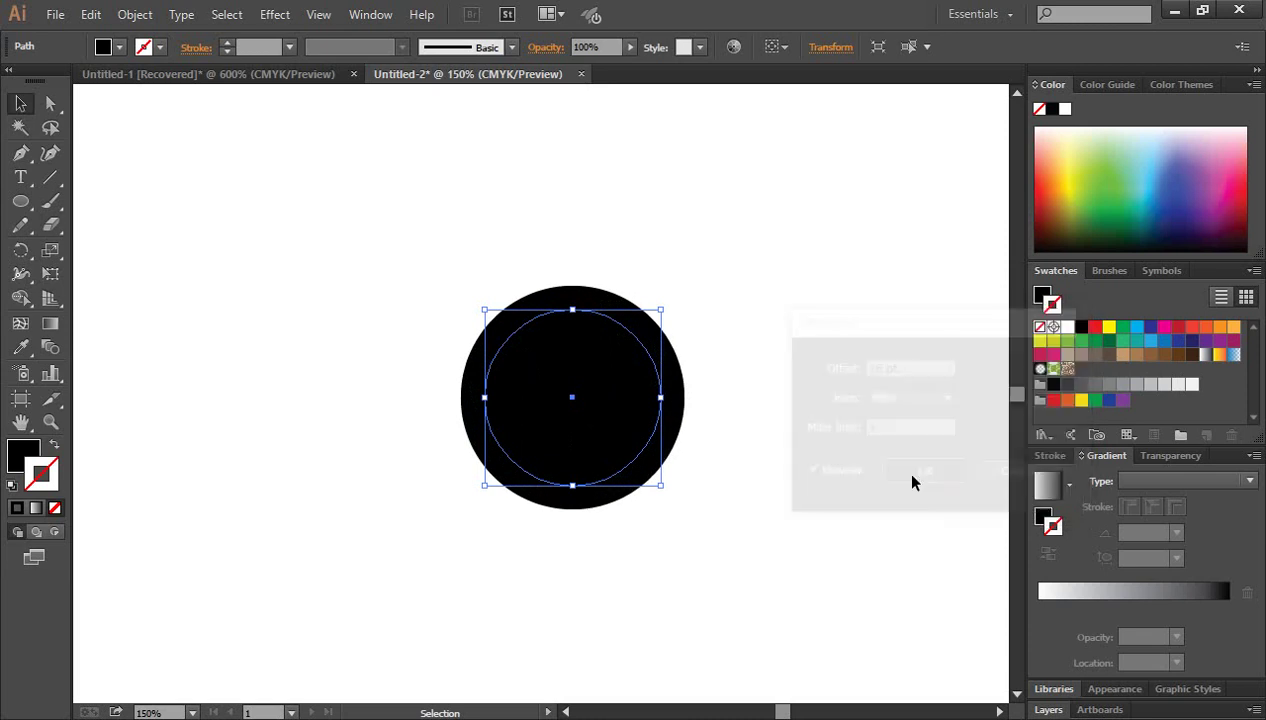
{"action": "left_click", "coordinate": [254, 376]}
{"action": "left_click", "coordinate": [552, 363]}
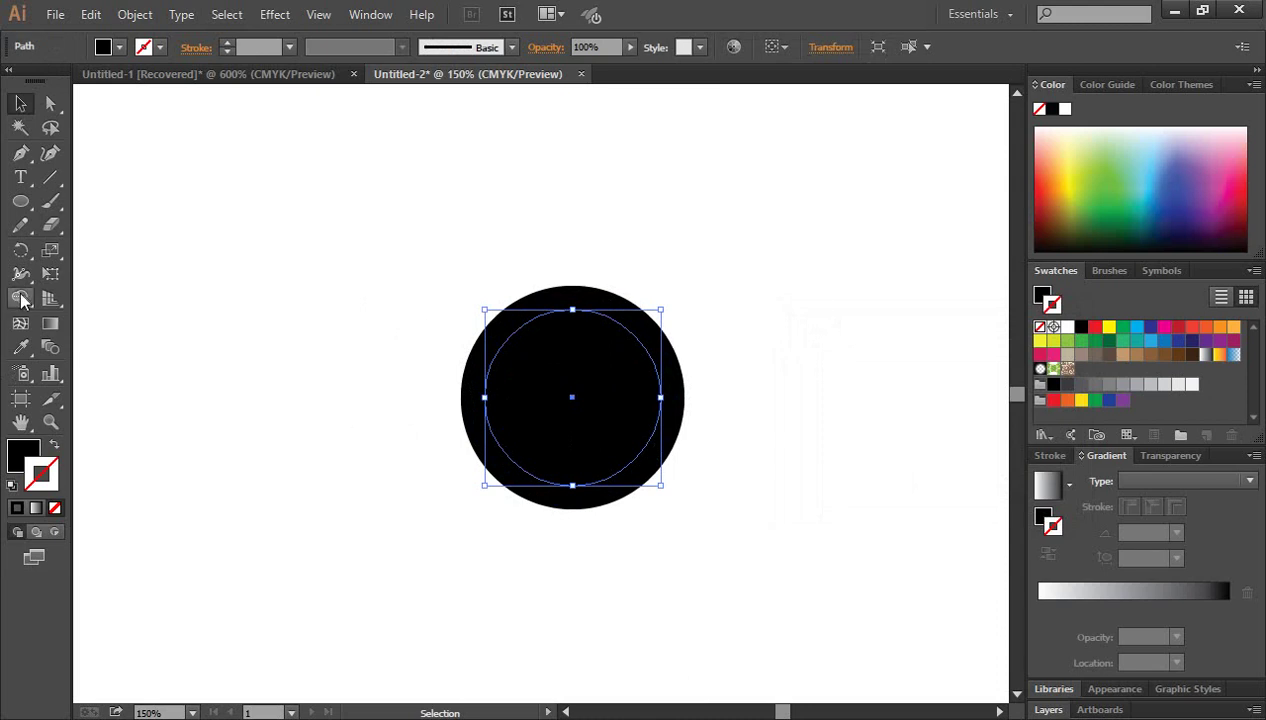
Fill the offset circle with the White, Black linear gradient swatch.
{"action": "left_click", "coordinate": [20, 298]}
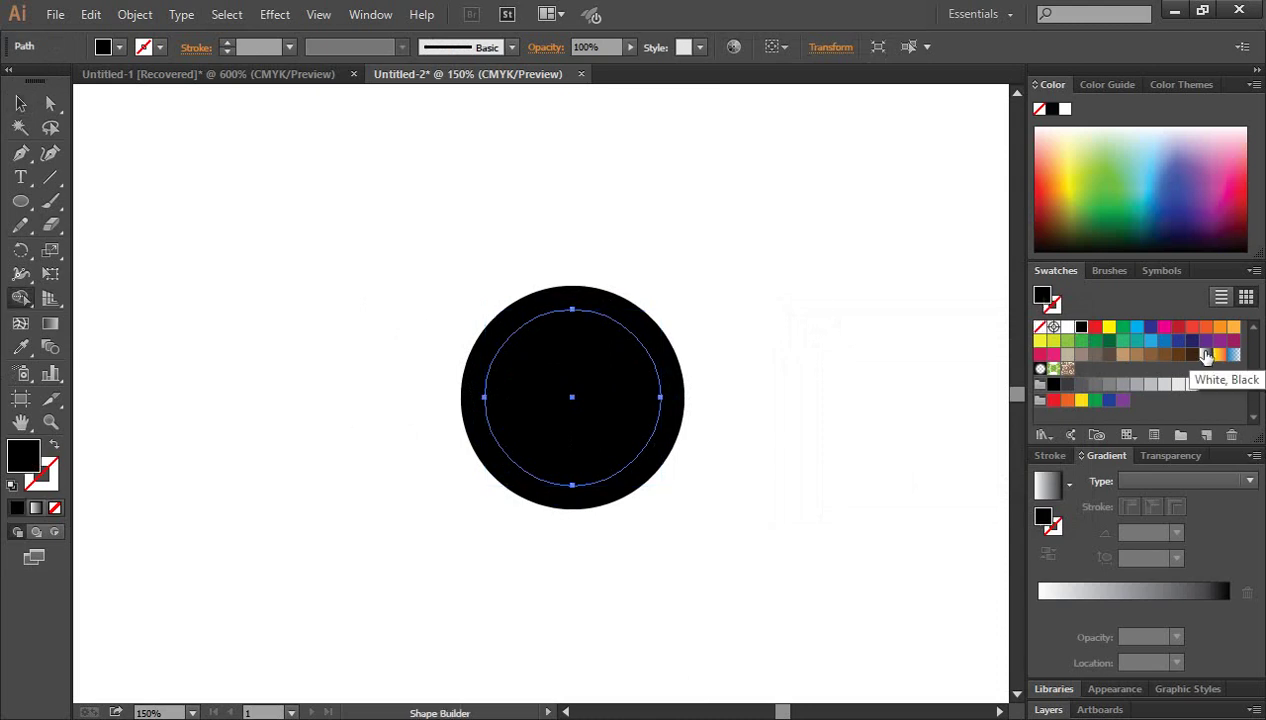
{"action": "left_click", "coordinate": [1205, 354]}
{"action": "left_click_drag", "start_coordinate": [565, 381], "coordinate": [700, 397]}
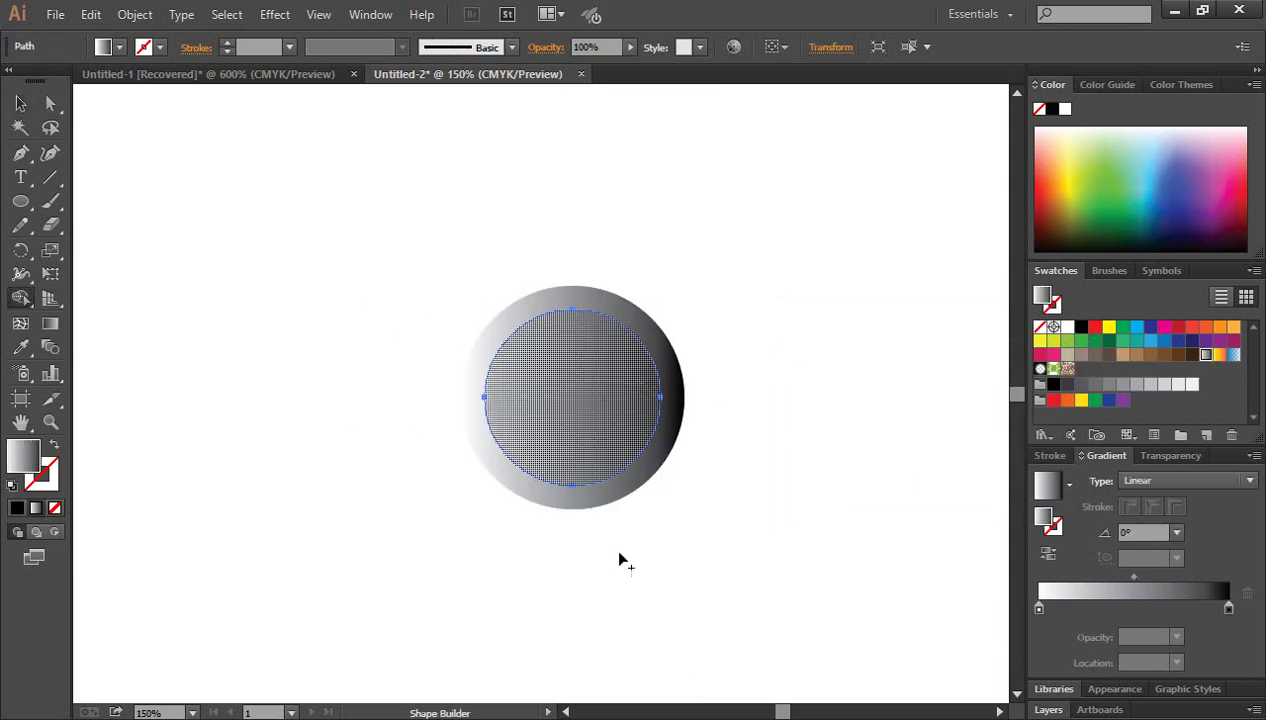
{"action": "left_click", "coordinate": [20, 103]}
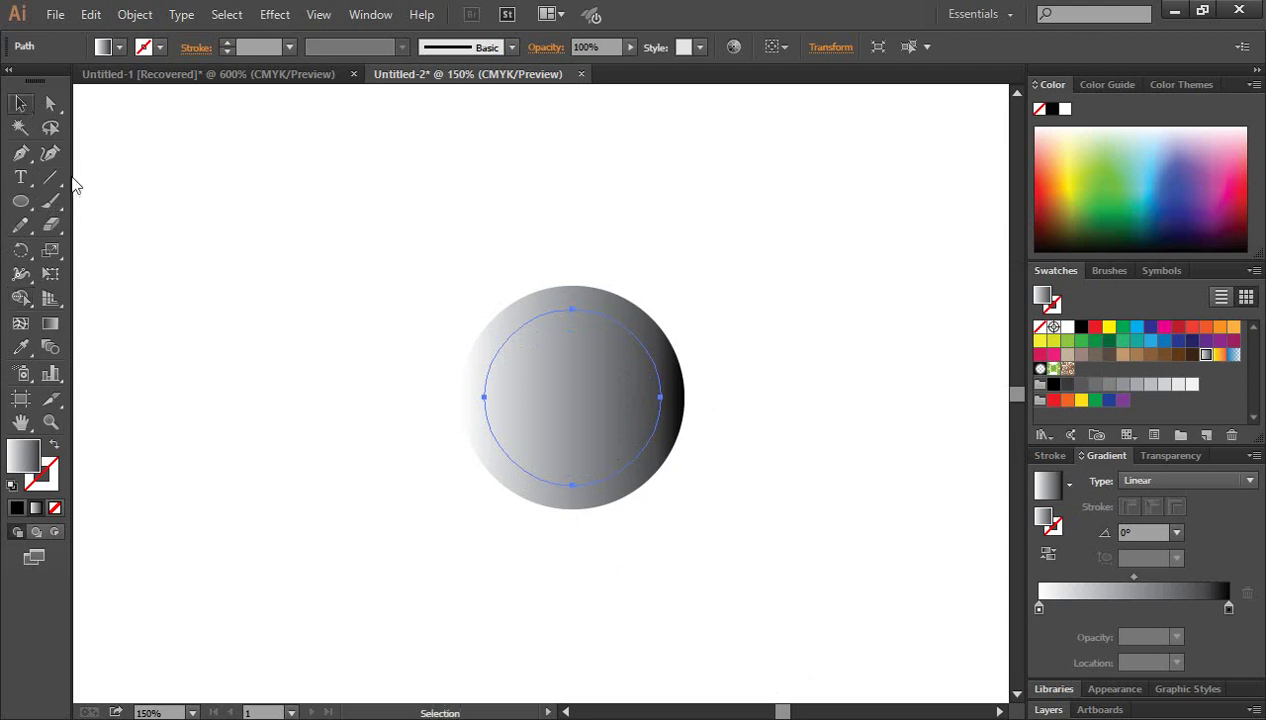
{"action": "left_click", "coordinate": [658, 573]}
{"action": "left_click", "coordinate": [600, 393]}
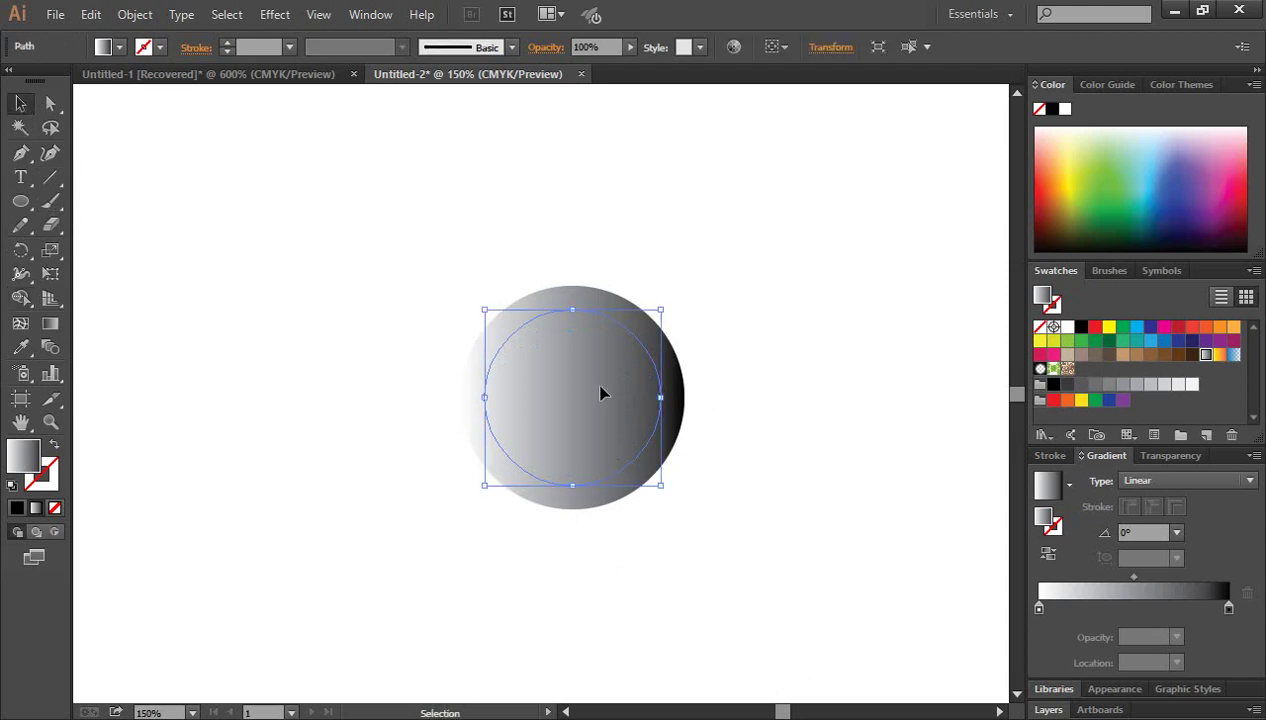
Expand the gradient circle's appearance into real paths.
{"action": "left_click", "coordinate": [134, 14]}
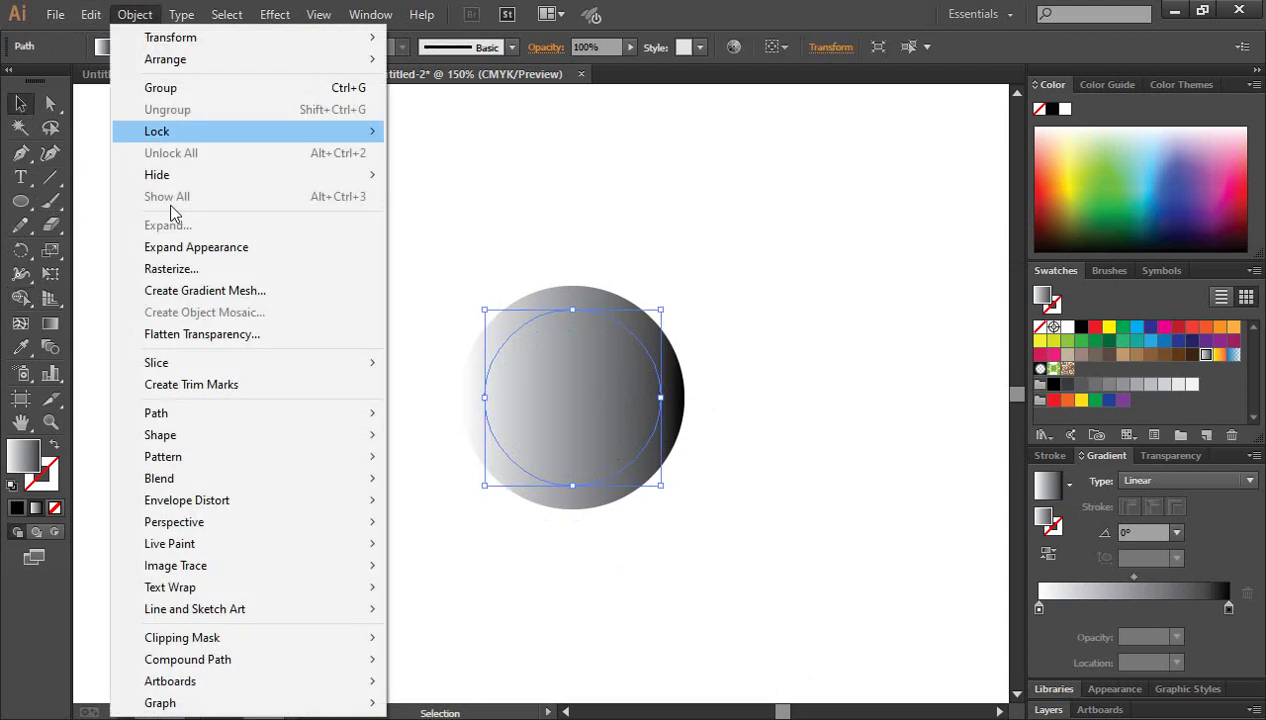
{"action": "left_click", "coordinate": [175, 247]}
{"action": "left_click", "coordinate": [670, 548]}
{"action": "left_click", "coordinate": [568, 371]}
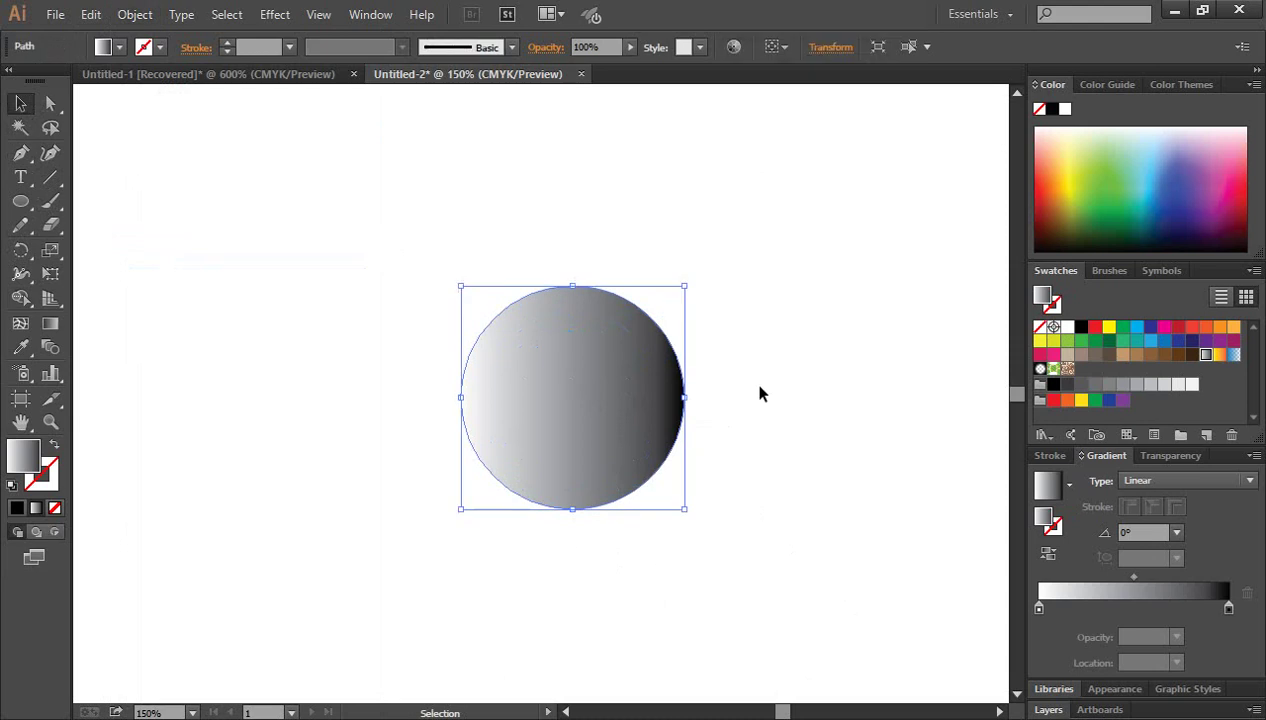
{"action": "left_click", "coordinate": [590, 434], "text": "ctrl"}
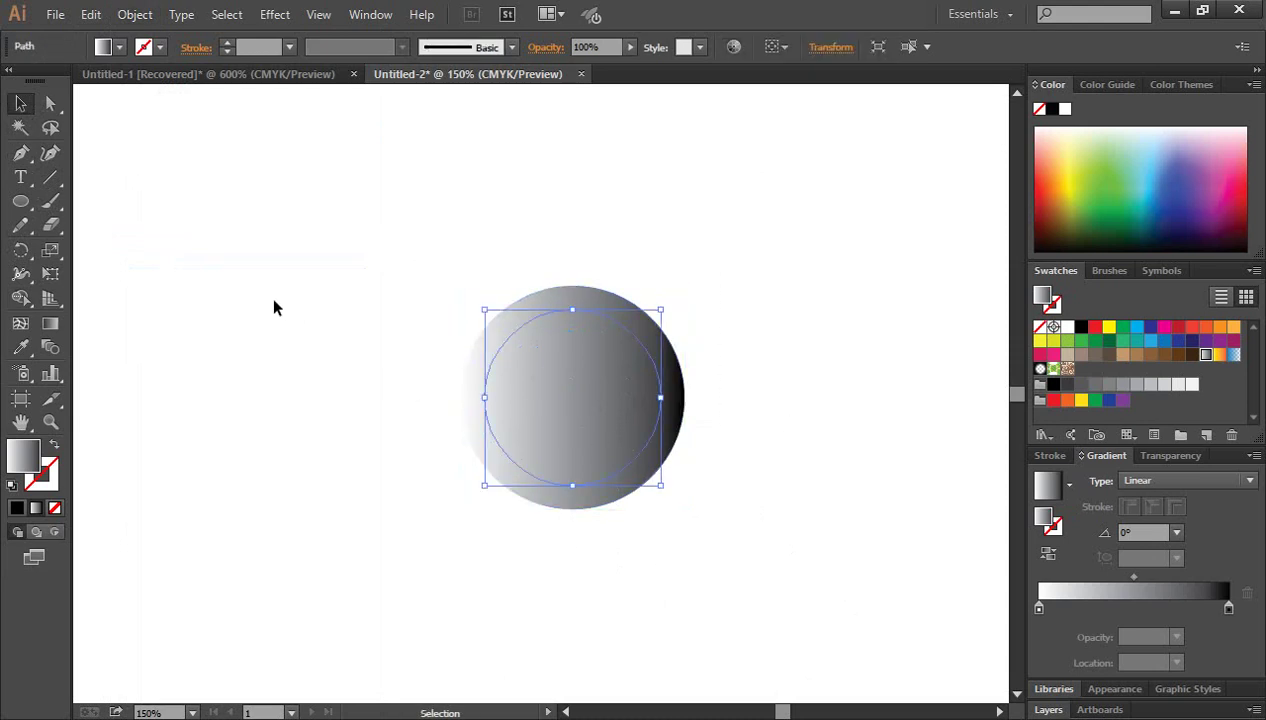
Use the Shape Builder on the overlapping circle areas, then select all paths.
{"action": "left_click", "coordinate": [20, 297]}
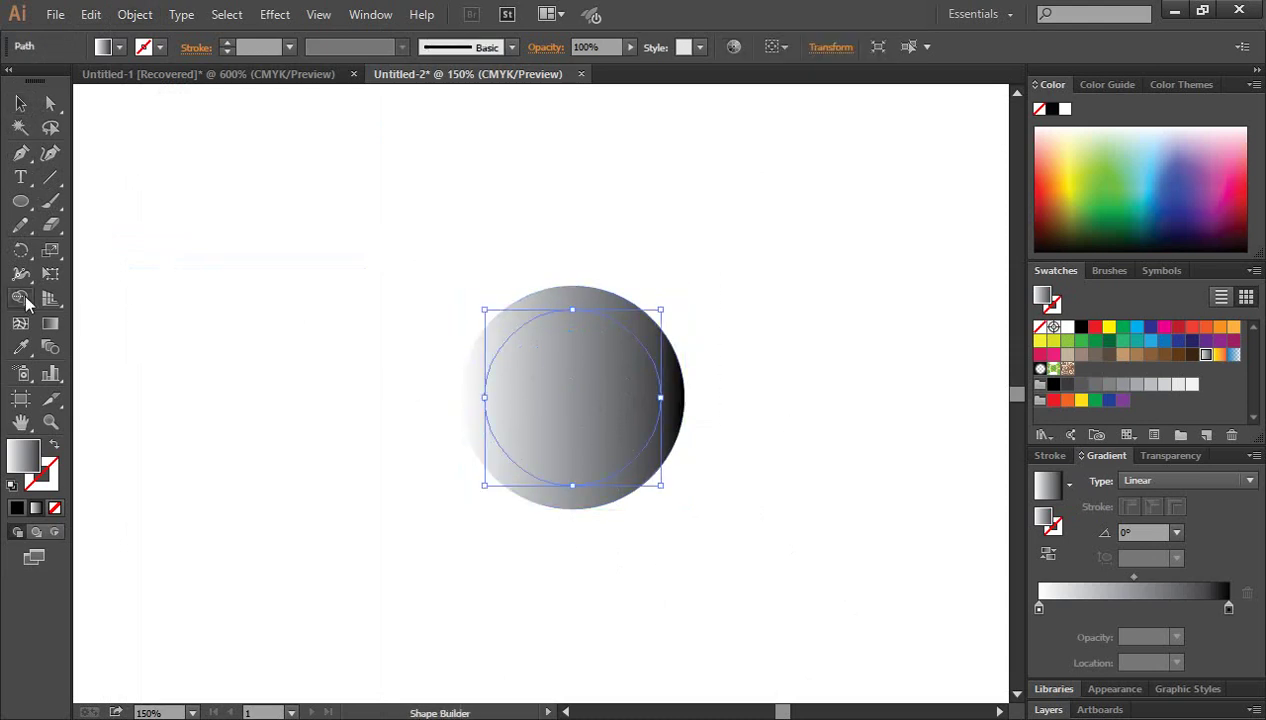
{"action": "left_click", "coordinate": [484, 399]}
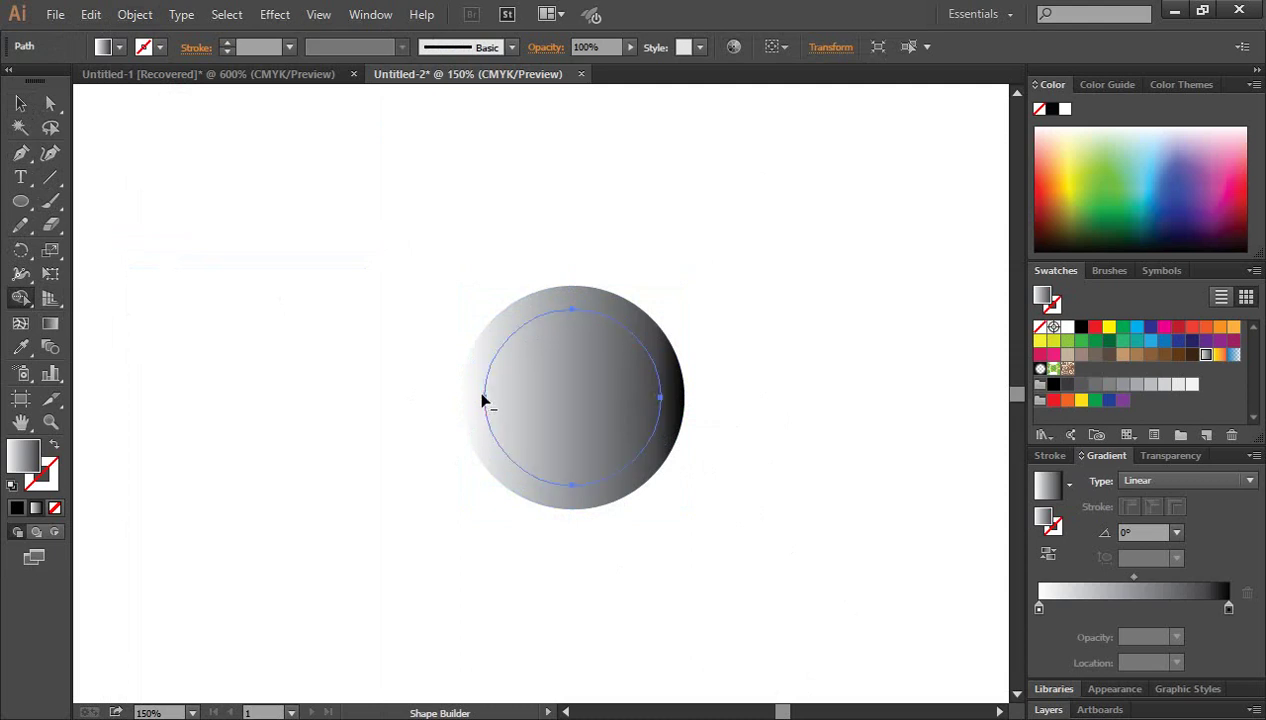
{"action": "left_click", "coordinate": [13, 104]}
{"action": "key", "text": "ctrl+a"}
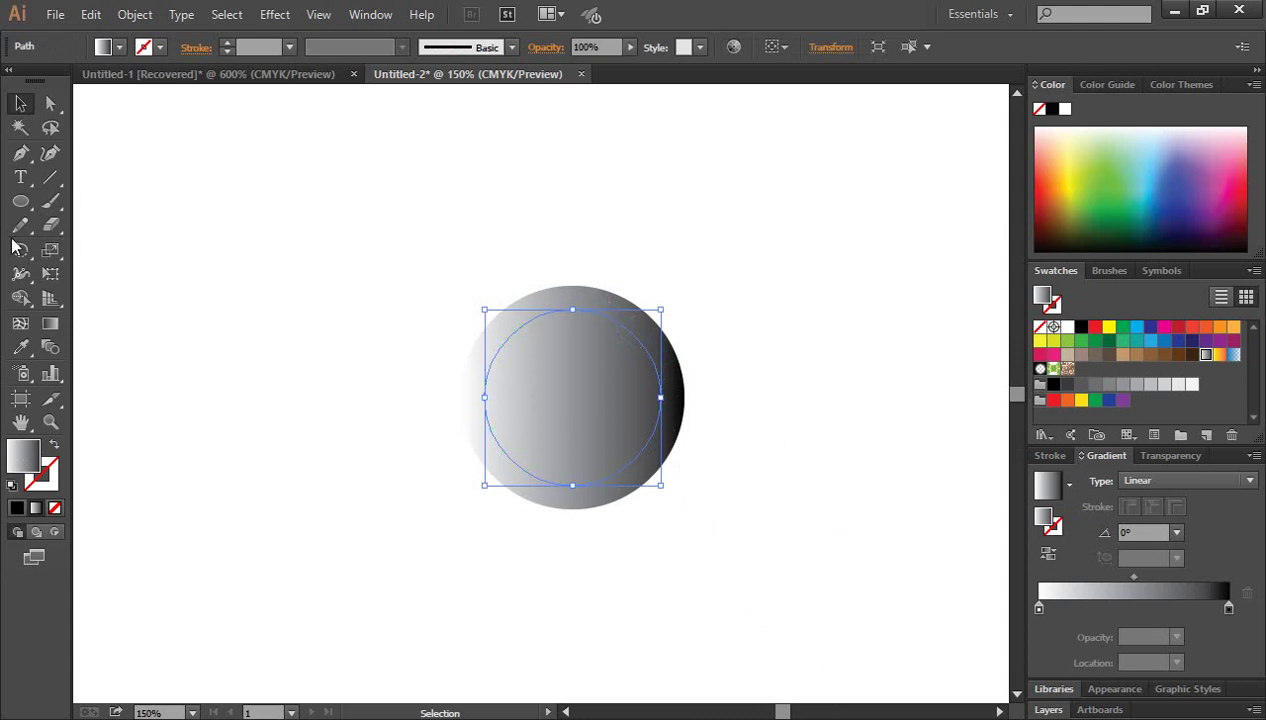
Draw a black-filled square near the top left of the page.
{"action": "left_click_drag", "start_coordinate": [20, 200], "coordinate": [100, 200]}
{"action": "left_click_drag", "start_coordinate": [160, 158], "coordinate": [318, 293]}
{"action": "left_click", "coordinate": [20, 103]}
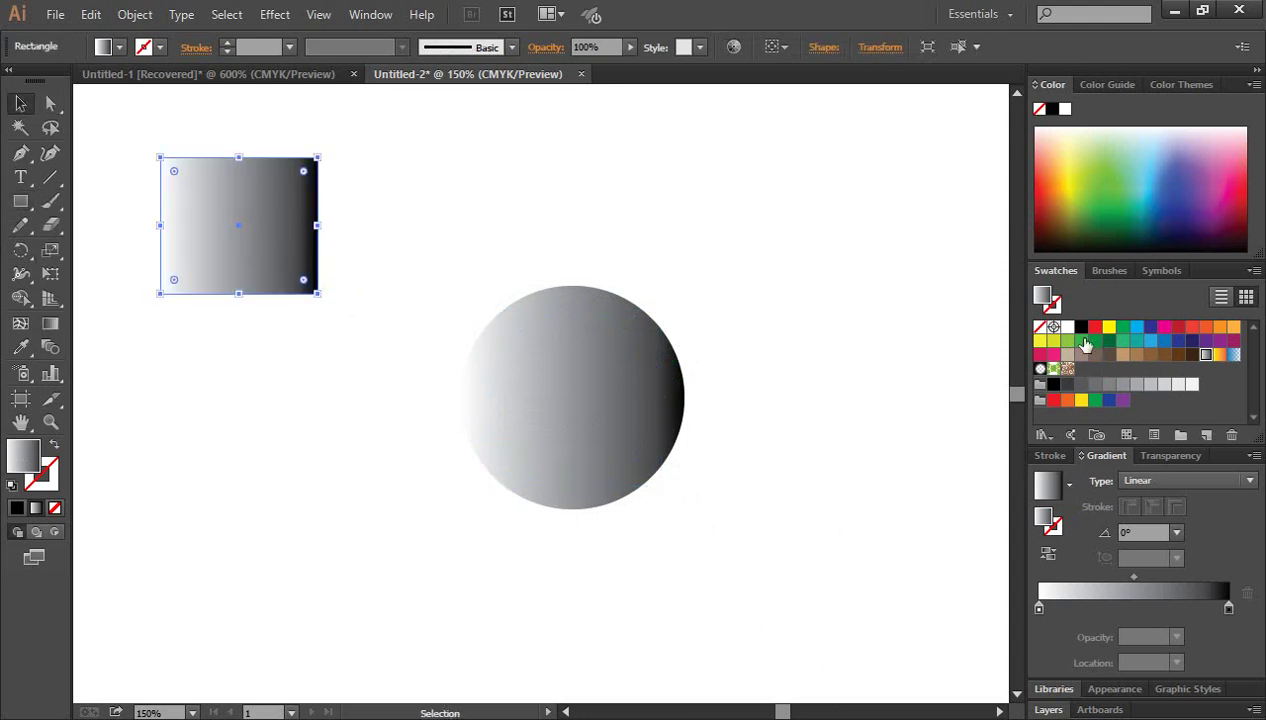
{"action": "left_click", "coordinate": [1081, 327]}
{"action": "left_click_drag", "start_coordinate": [250, 220], "coordinate": [310, 206]}
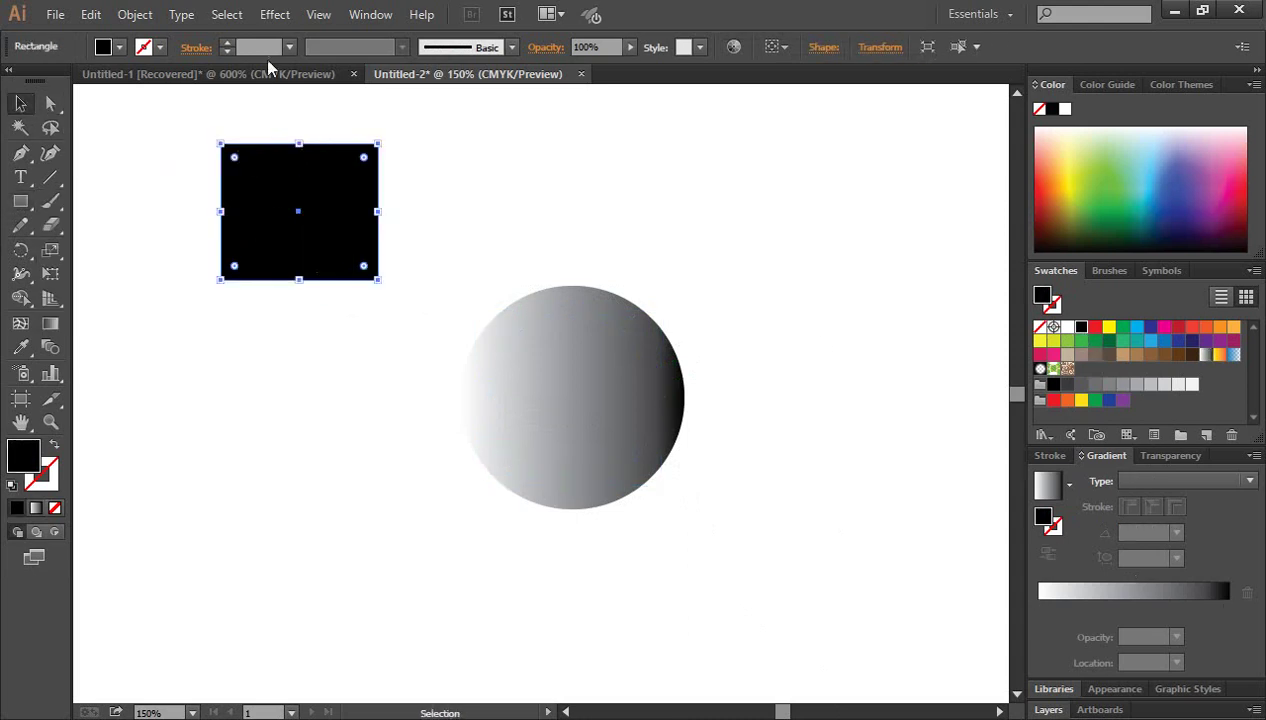
Give the square a 6 pt Offset Path with Miter joins, after previewing Round and Bevel.
{"action": "left_click", "coordinate": [275, 15]}
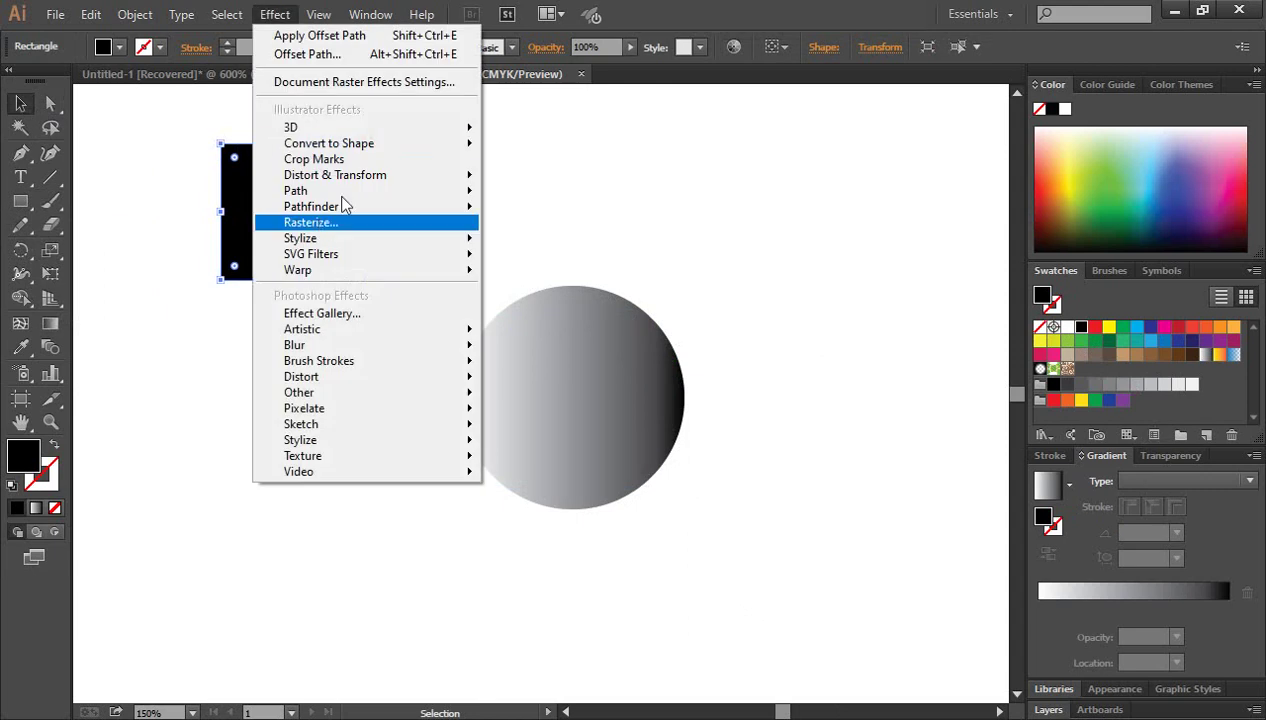
{"action": "mouse_move", "coordinate": [296, 190]}
{"action": "left_click", "coordinate": [540, 190]}
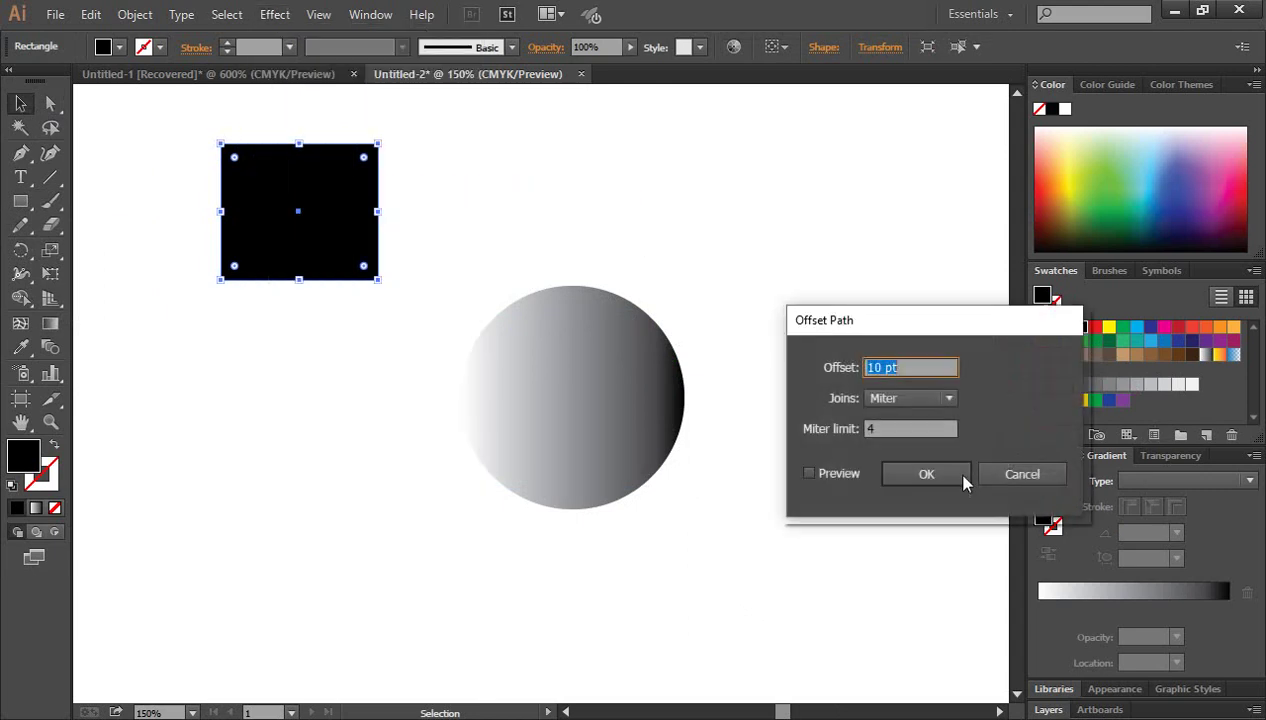
{"action": "left_click", "coordinate": [806, 472]}
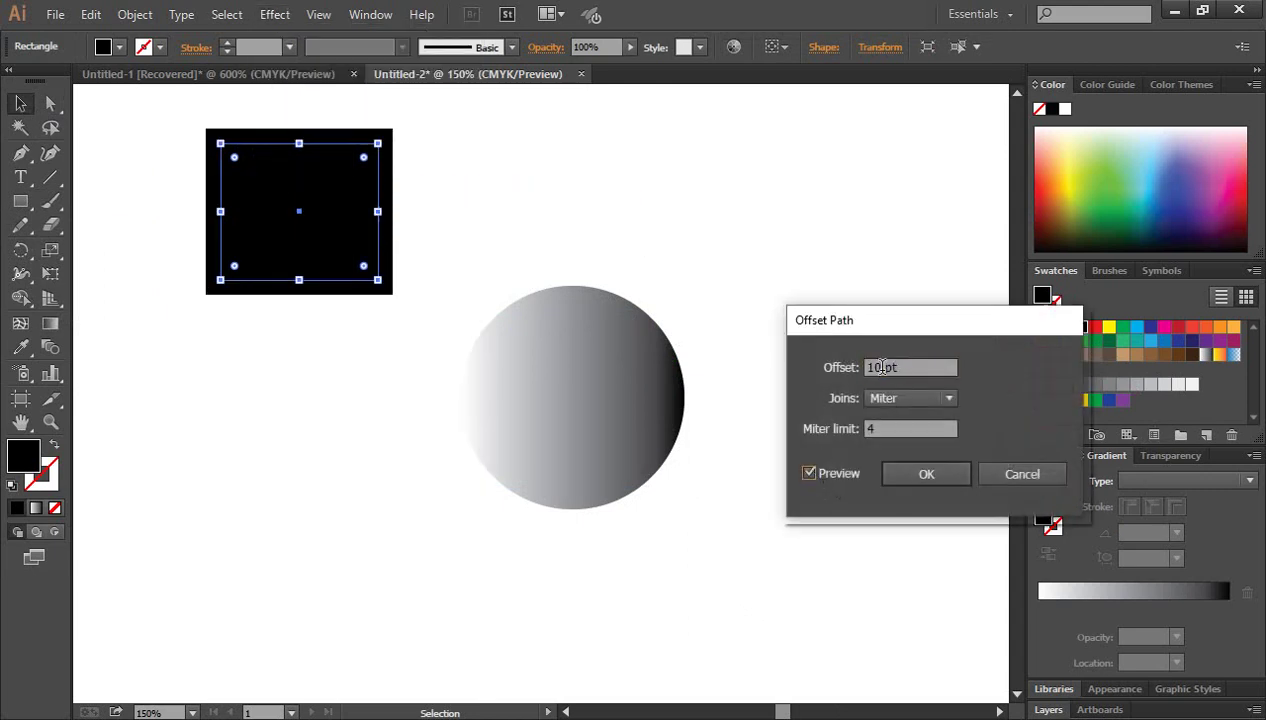
{"action": "left_click_drag", "start_coordinate": [881, 367], "coordinate": [826, 378]}
{"action": "type", "text": "6"}
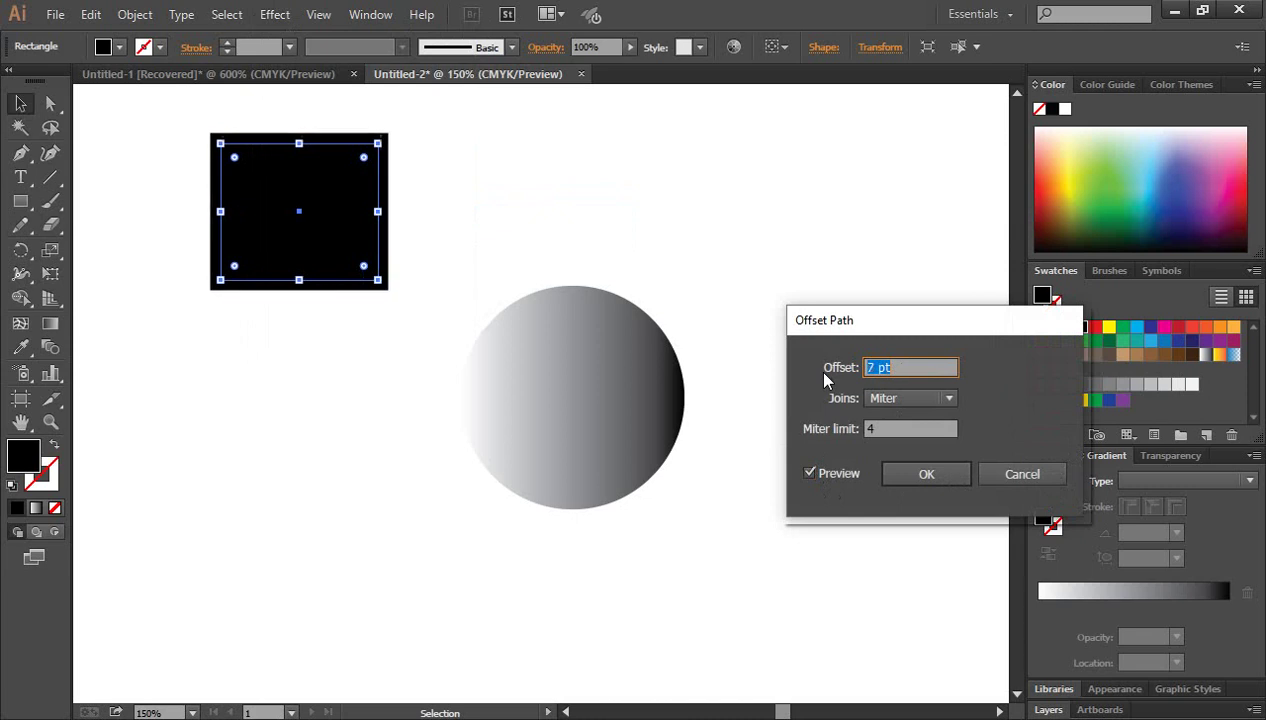
{"action": "left_click", "coordinate": [909, 400]}
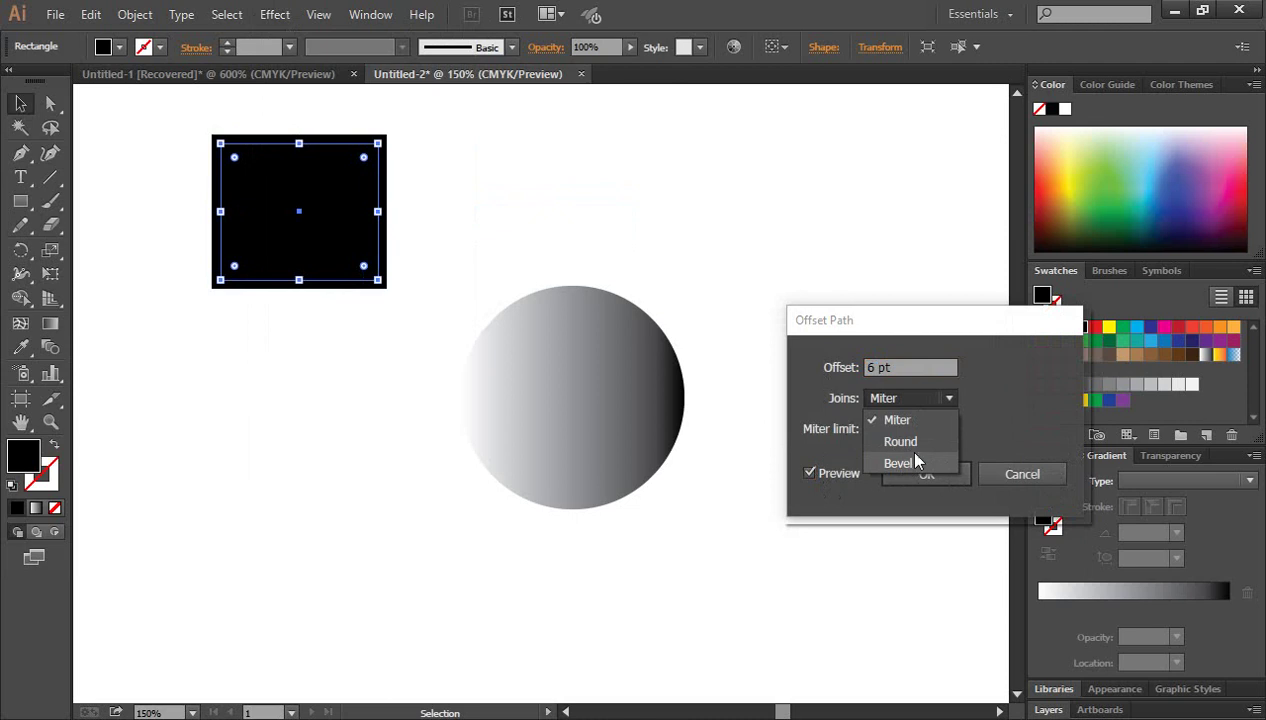
{"action": "left_click", "coordinate": [900, 442]}
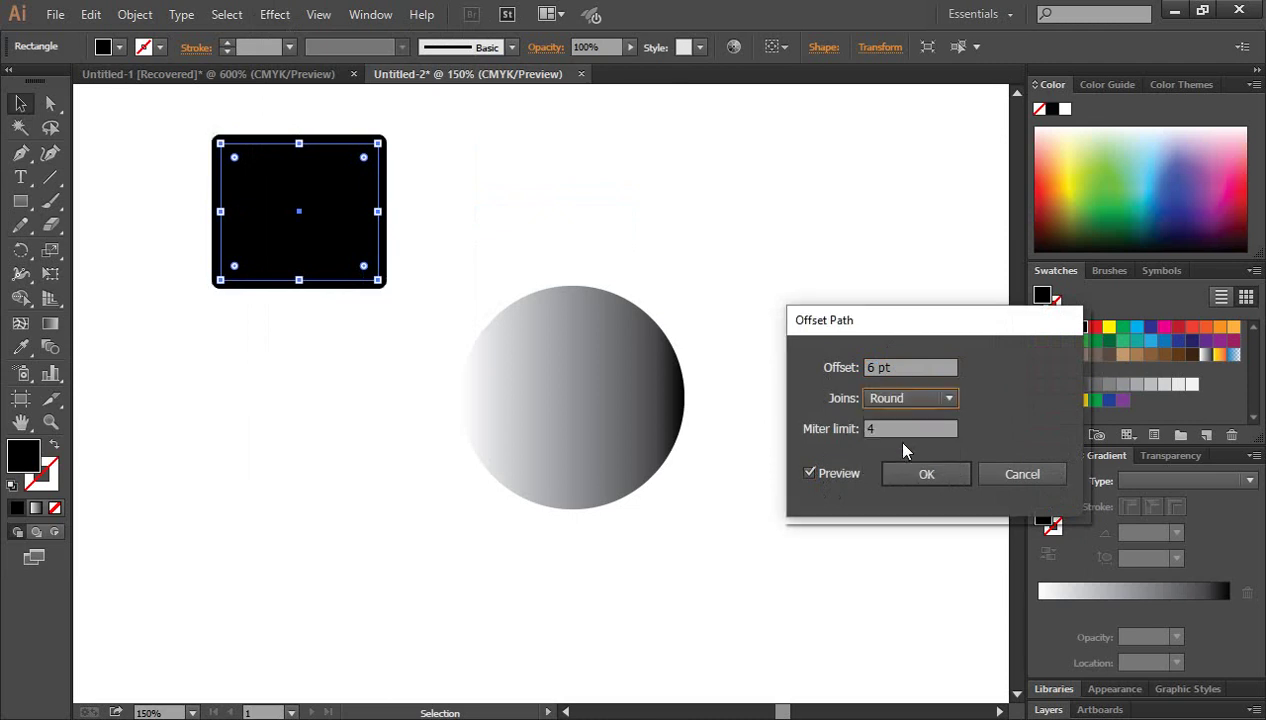
{"action": "left_click", "coordinate": [907, 400]}
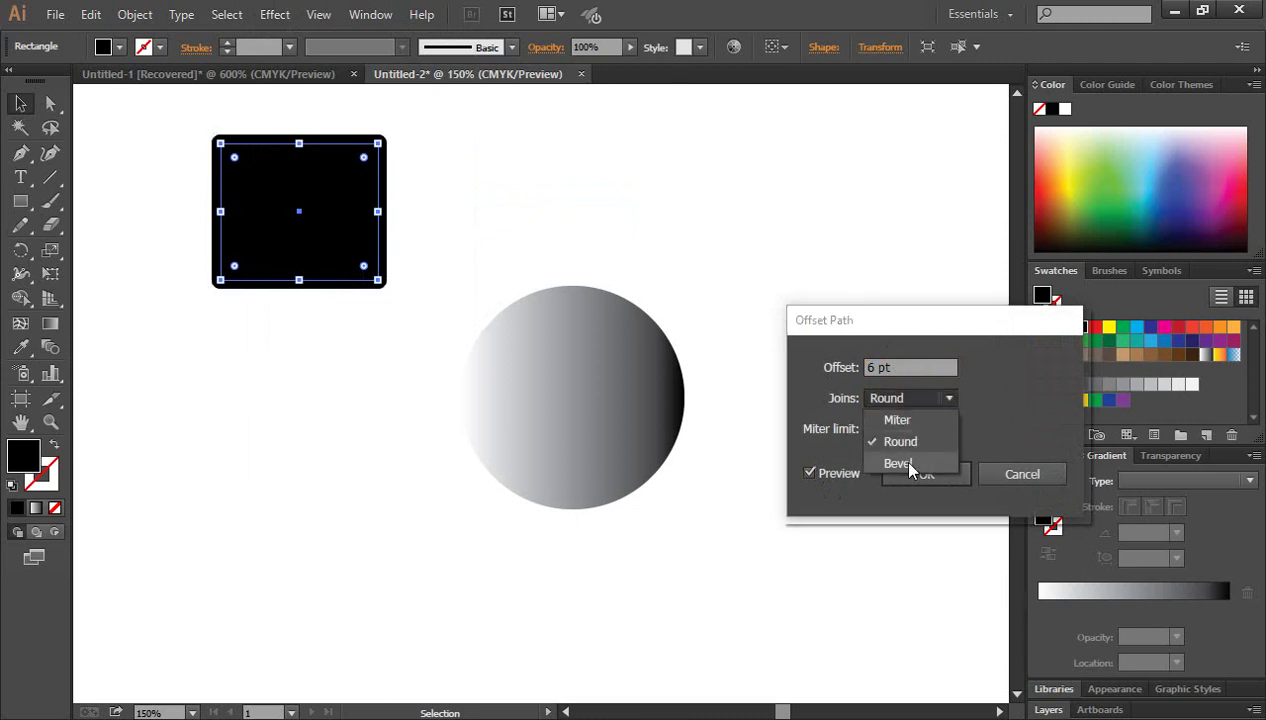
{"action": "left_click", "coordinate": [898, 458]}
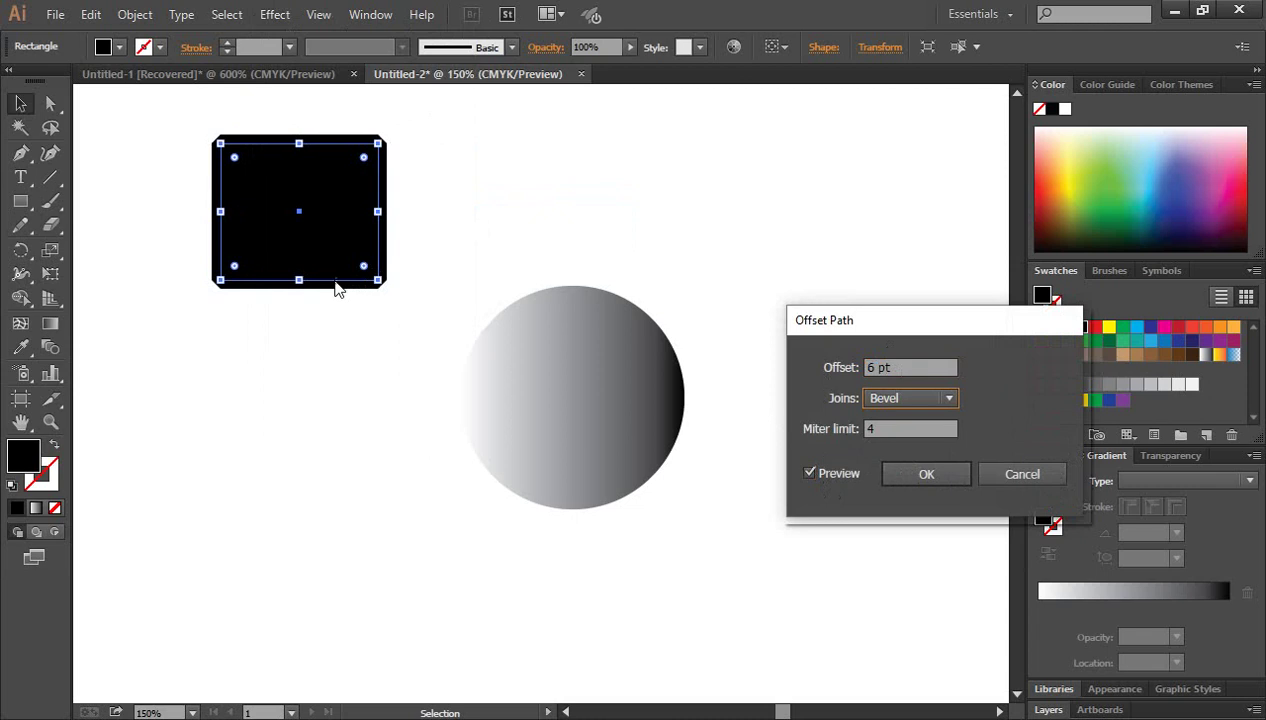
{"action": "left_click", "coordinate": [924, 400]}
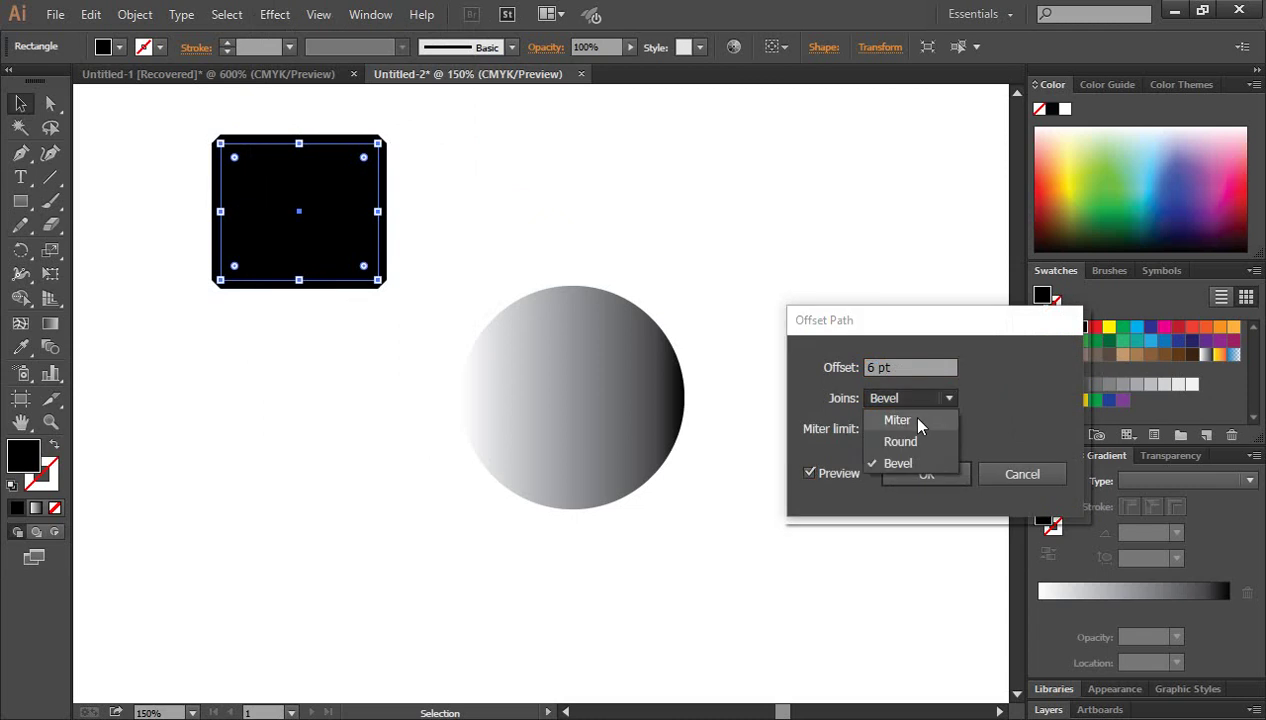
{"action": "left_click", "coordinate": [908, 416]}
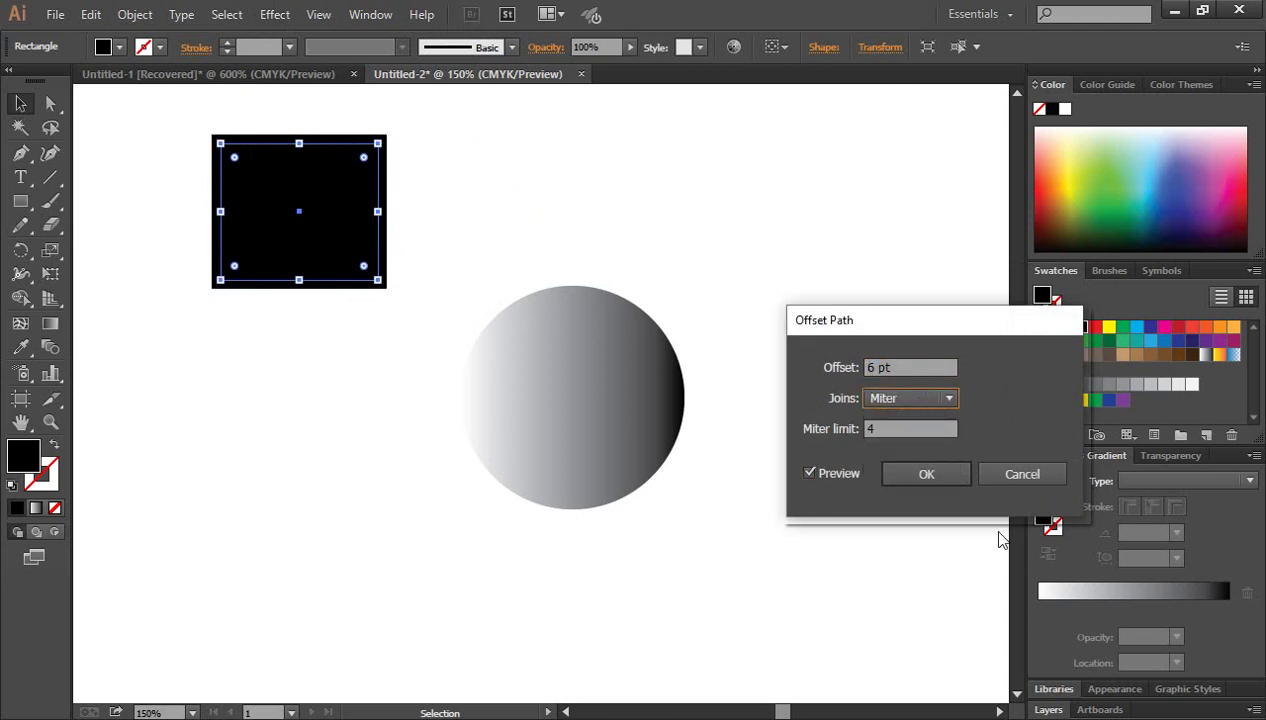
{"action": "left_click", "coordinate": [924, 476]}
Stretch the black square into a wider rectangle by dragging its right side.
{"action": "left_click_drag", "start_coordinate": [378, 211], "coordinate": [460, 211]}
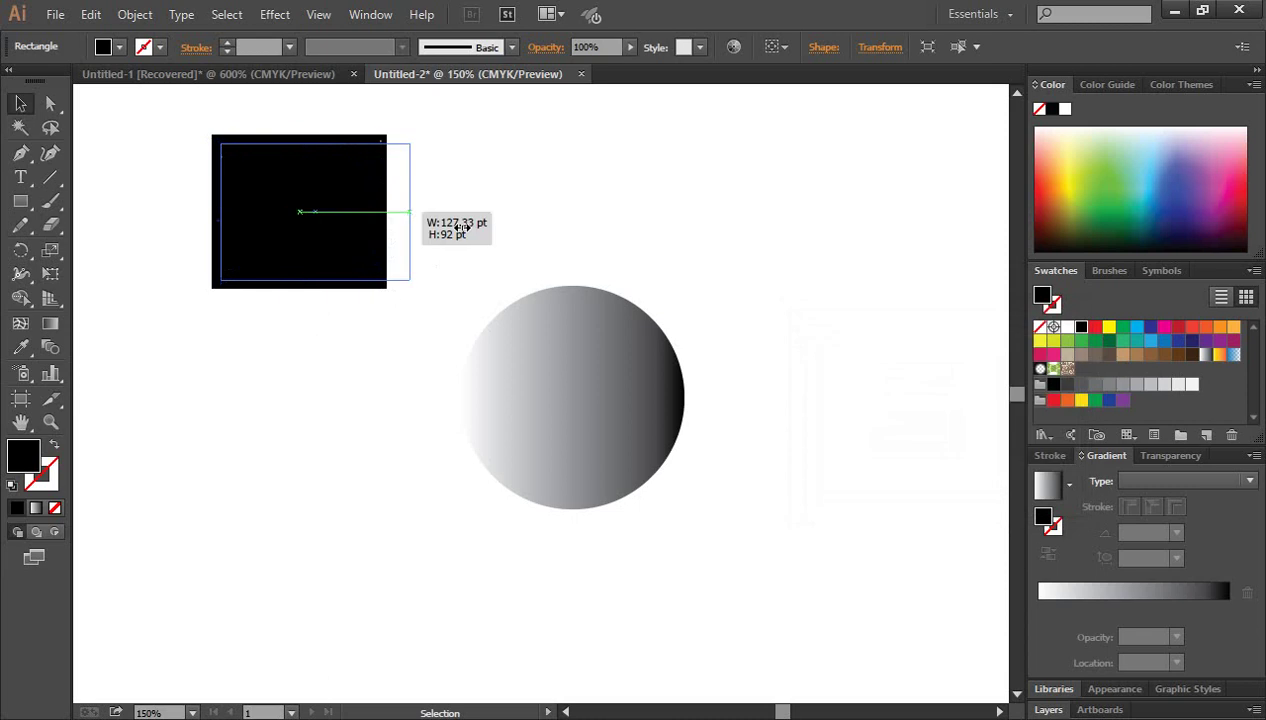
{"action": "left_click", "coordinate": [641, 198]}
{"action": "left_click", "coordinate": [350, 183]}
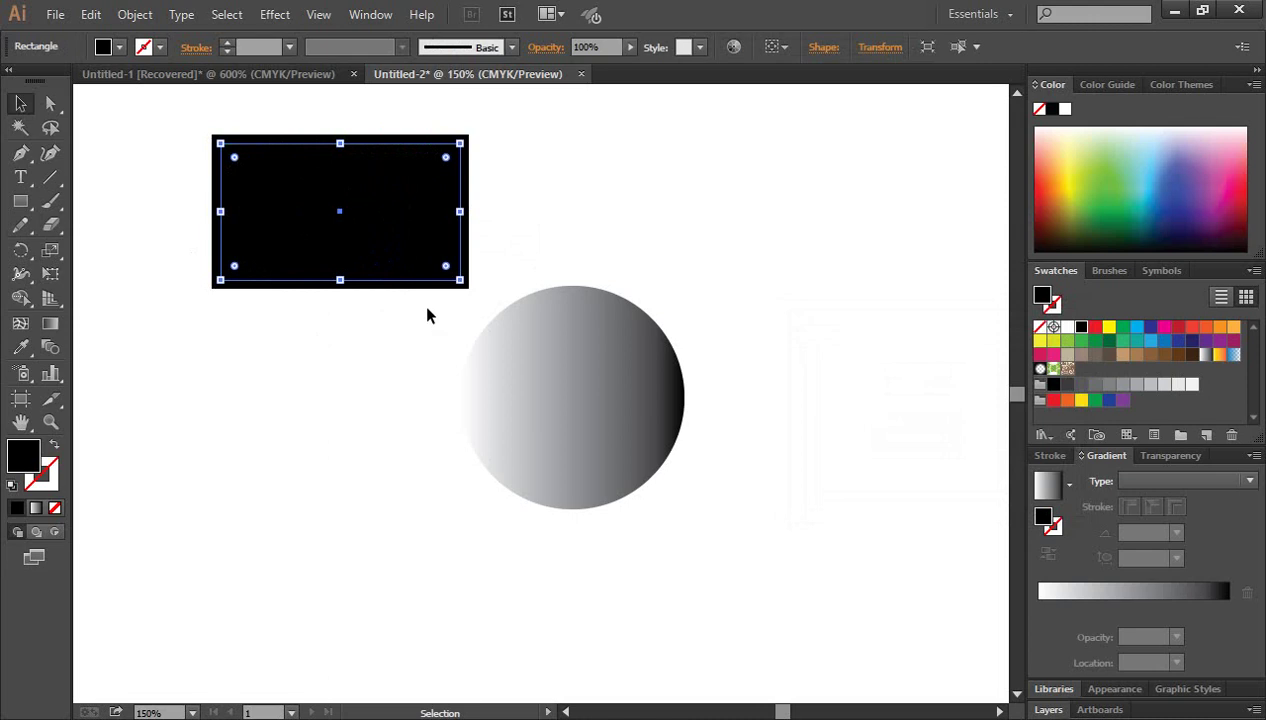
Move the black rectangle down and left, then delete it.
{"action": "left_click", "coordinate": [356, 375]}
{"action": "left_click_drag", "start_coordinate": [352, 212], "coordinate": [288, 260]}
{"action": "key", "text": "Delete"}
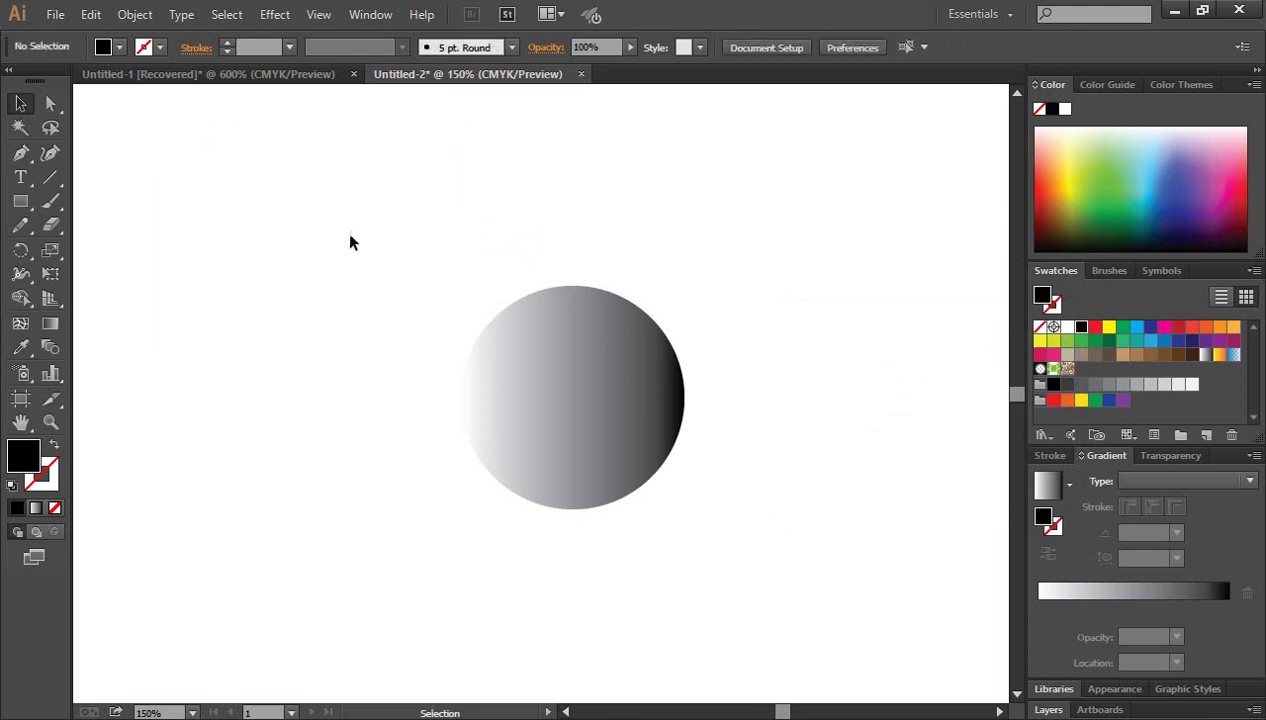
Fill the circle solid black, apply the Crop pathfinder effect, then drag it down-right.
{"action": "left_click", "coordinate": [493, 375]}
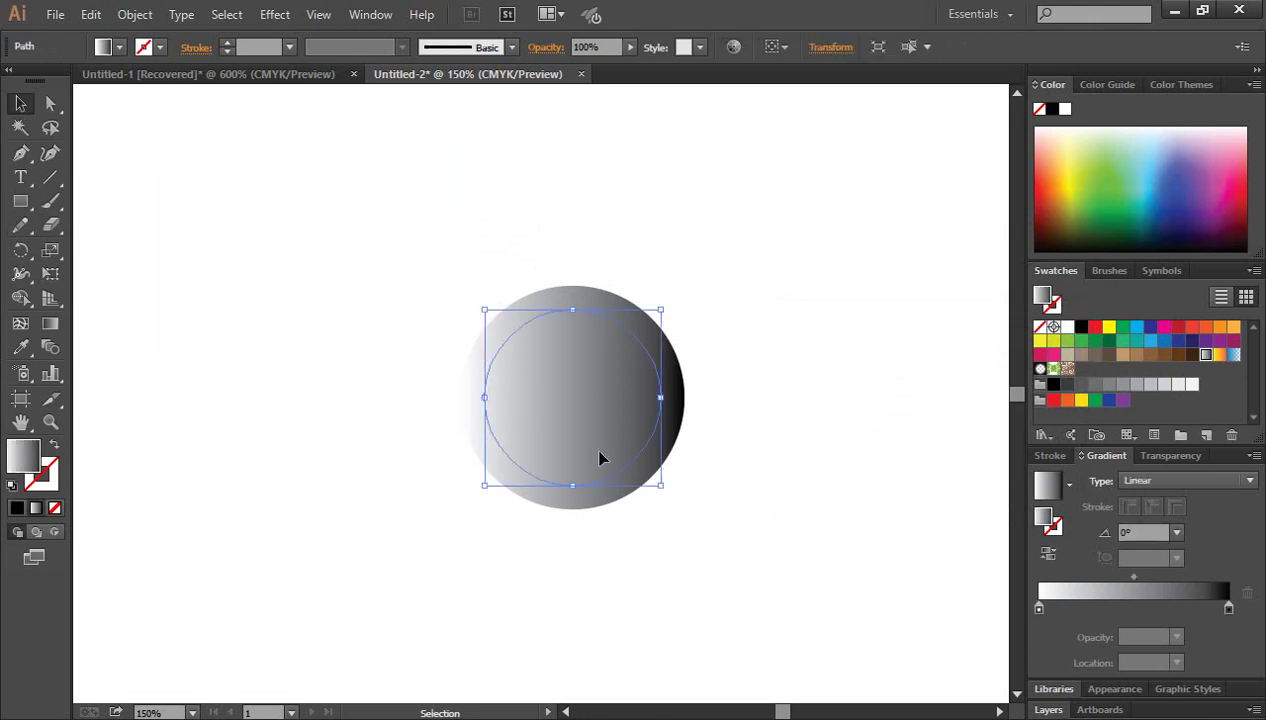
{"action": "left_click", "coordinate": [1080, 327]}
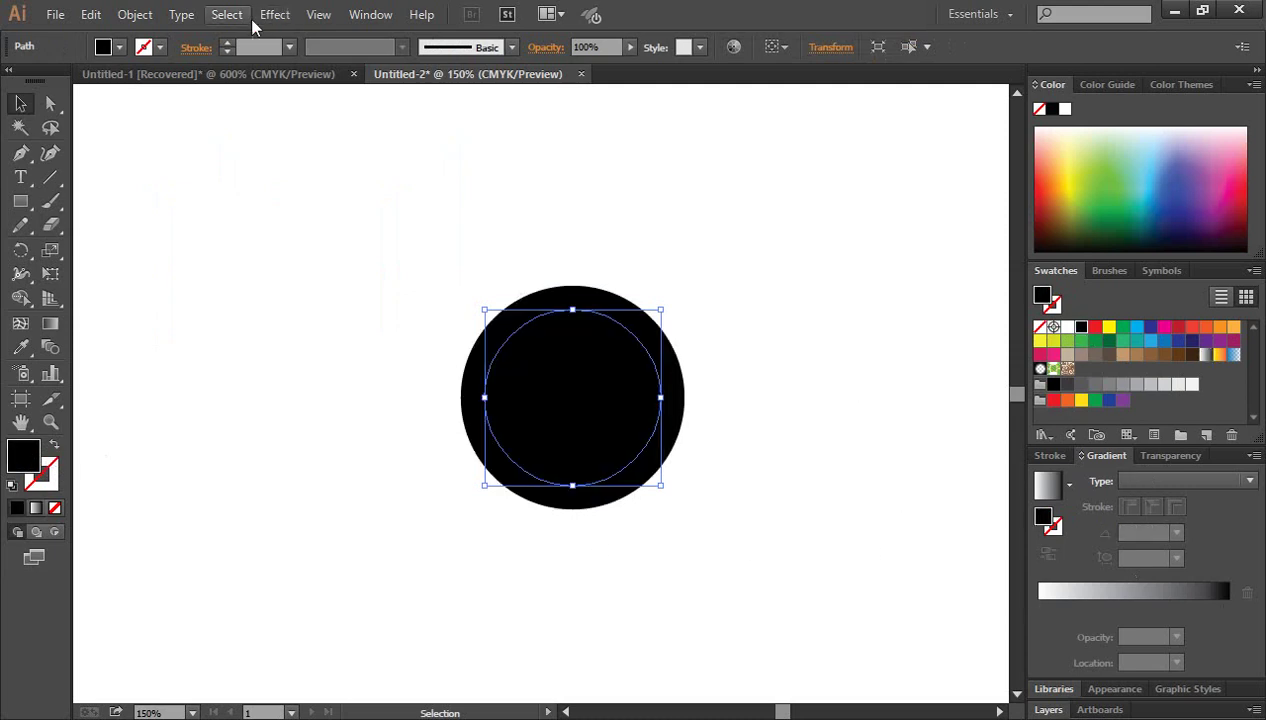
{"action": "left_click", "coordinate": [276, 18]}
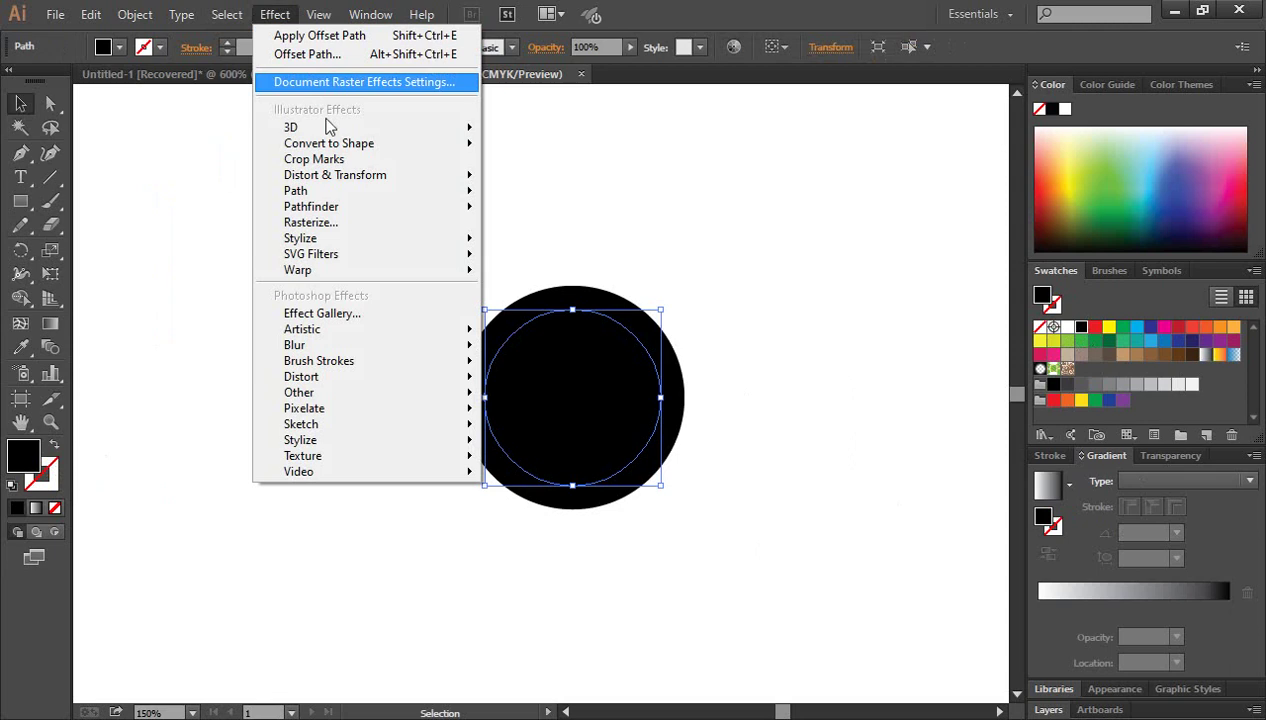
{"action": "mouse_move", "coordinate": [311, 206]}
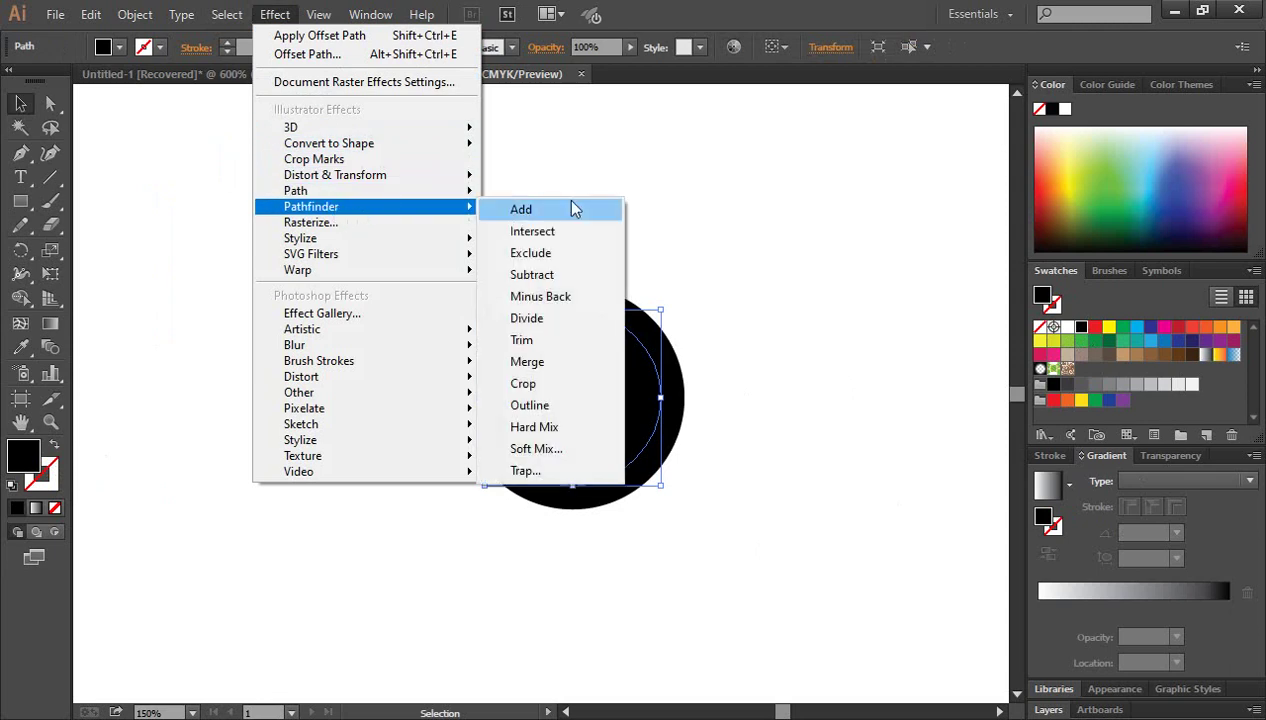
{"action": "left_click", "coordinate": [546, 390]}
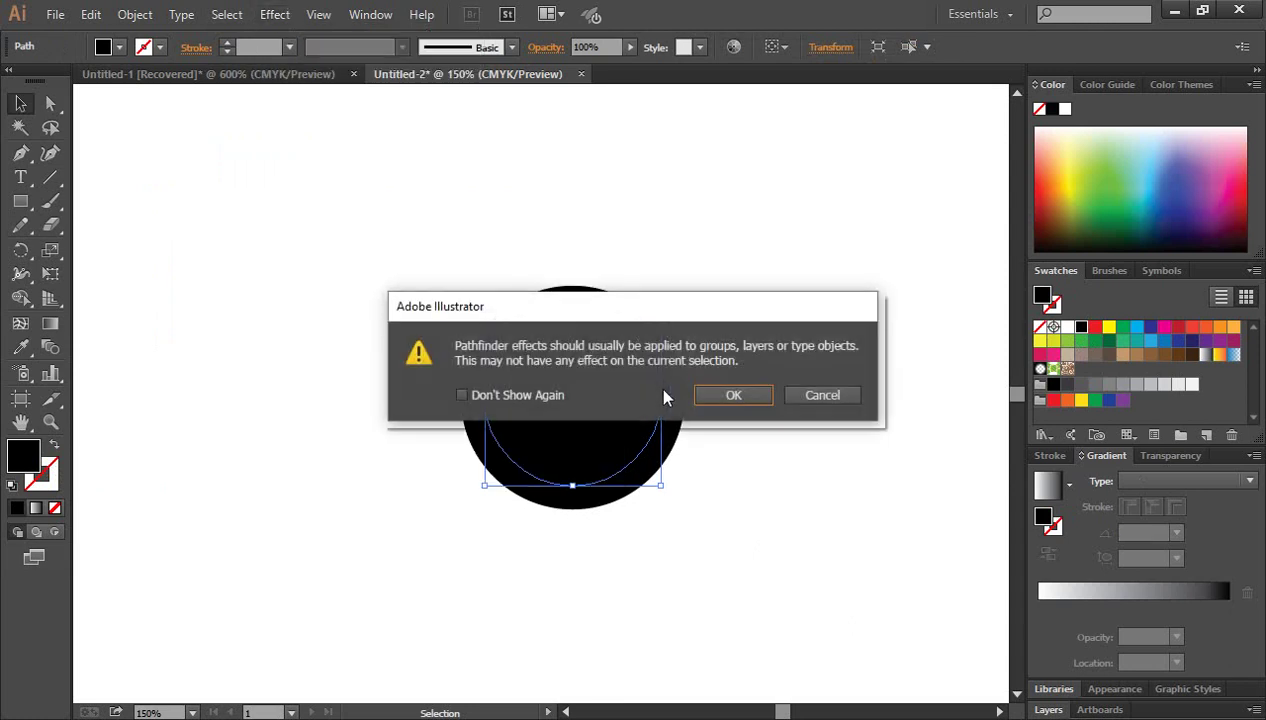
{"action": "left_click", "coordinate": [724, 396]}
{"action": "left_click", "coordinate": [675, 291]}
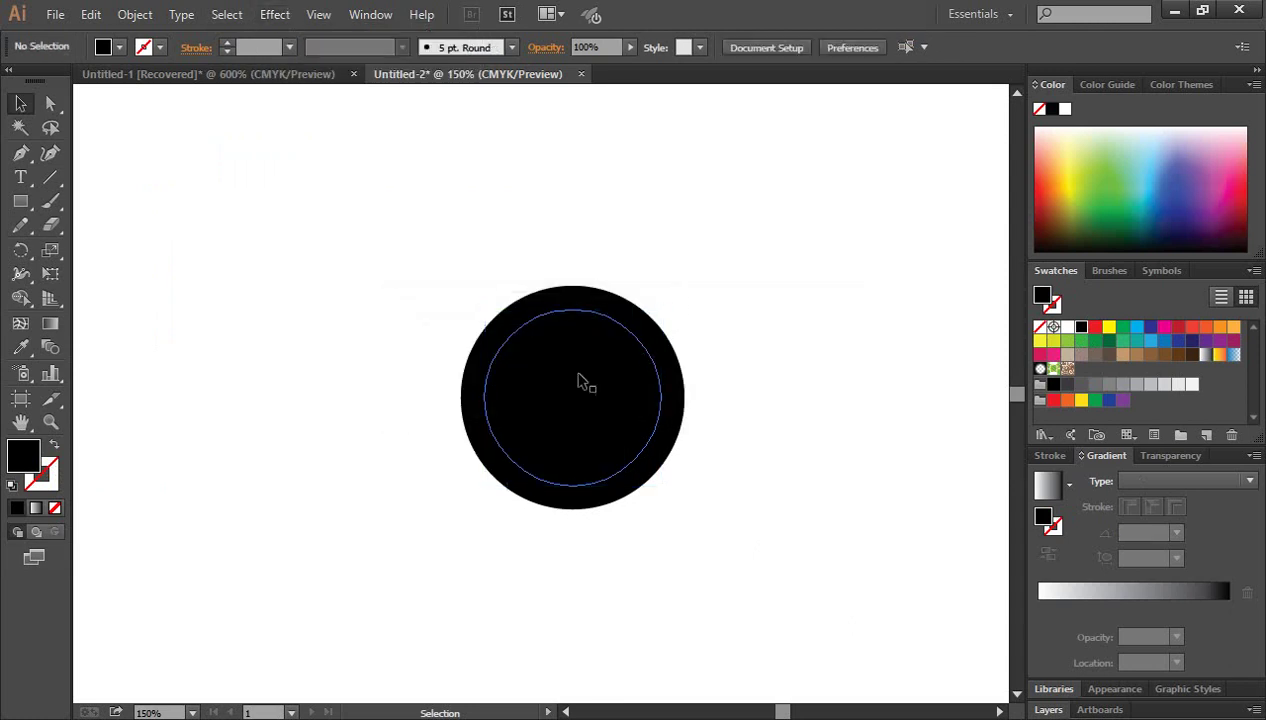
{"action": "left_click_drag", "start_coordinate": [579, 376], "coordinate": [652, 433]}
Delete the old circle and draw a new black circle near the artboard centre.
{"action": "key", "text": "Delete"}
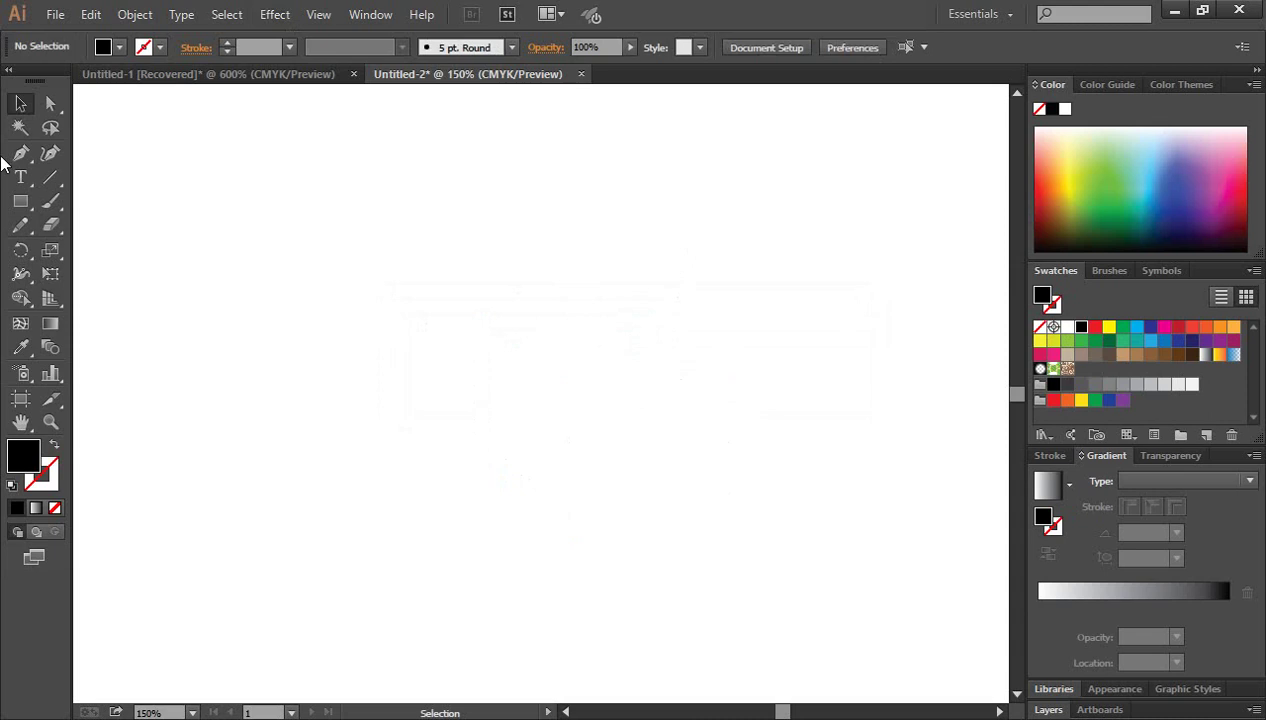
{"action": "left_click", "coordinate": [20, 203]}
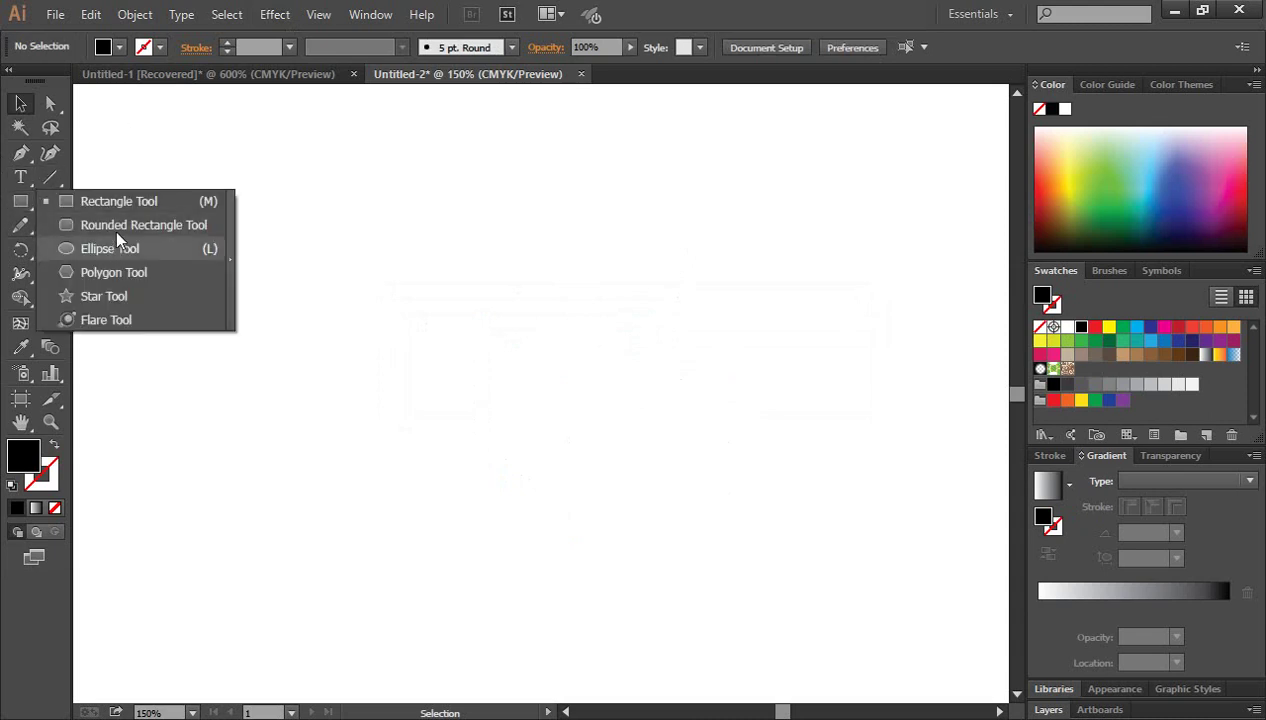
{"action": "left_click", "coordinate": [105, 247]}
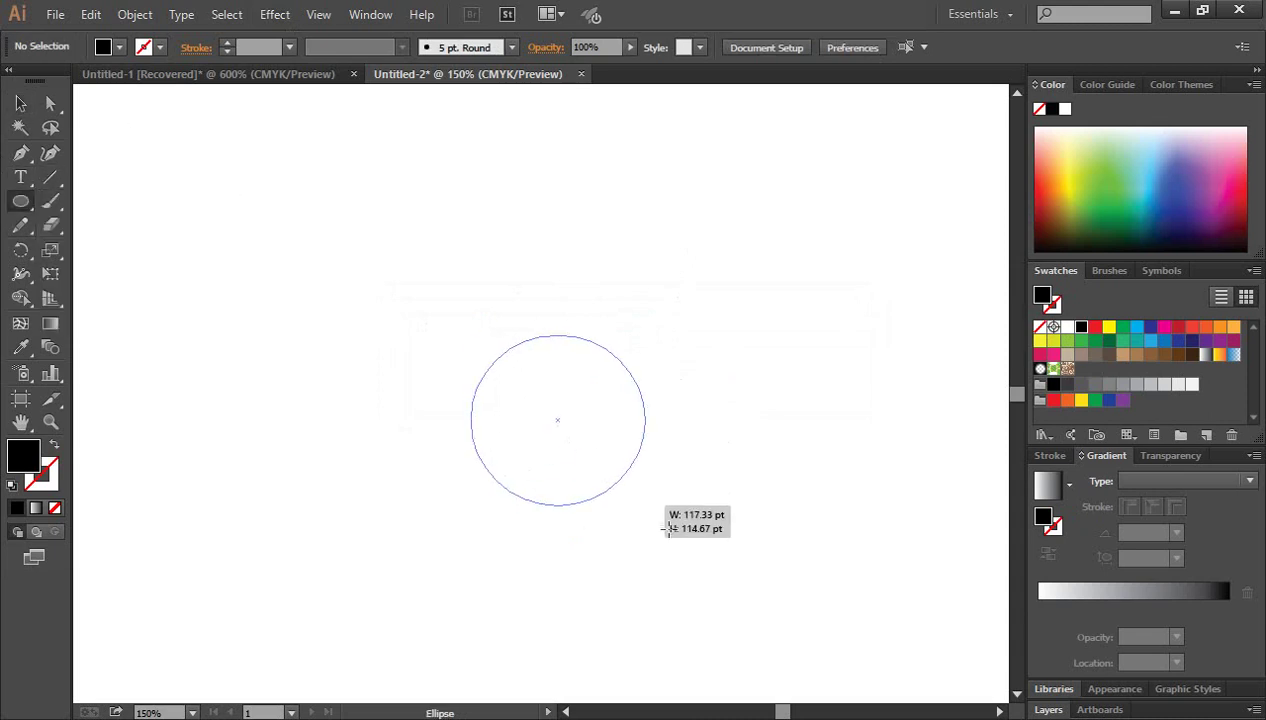
{"action": "left_click_drag", "start_coordinate": [471, 334], "coordinate": [679, 537]}
Try the Add pathfinder effect on the circle and cancel the warning.
{"action": "left_click", "coordinate": [20, 105]}
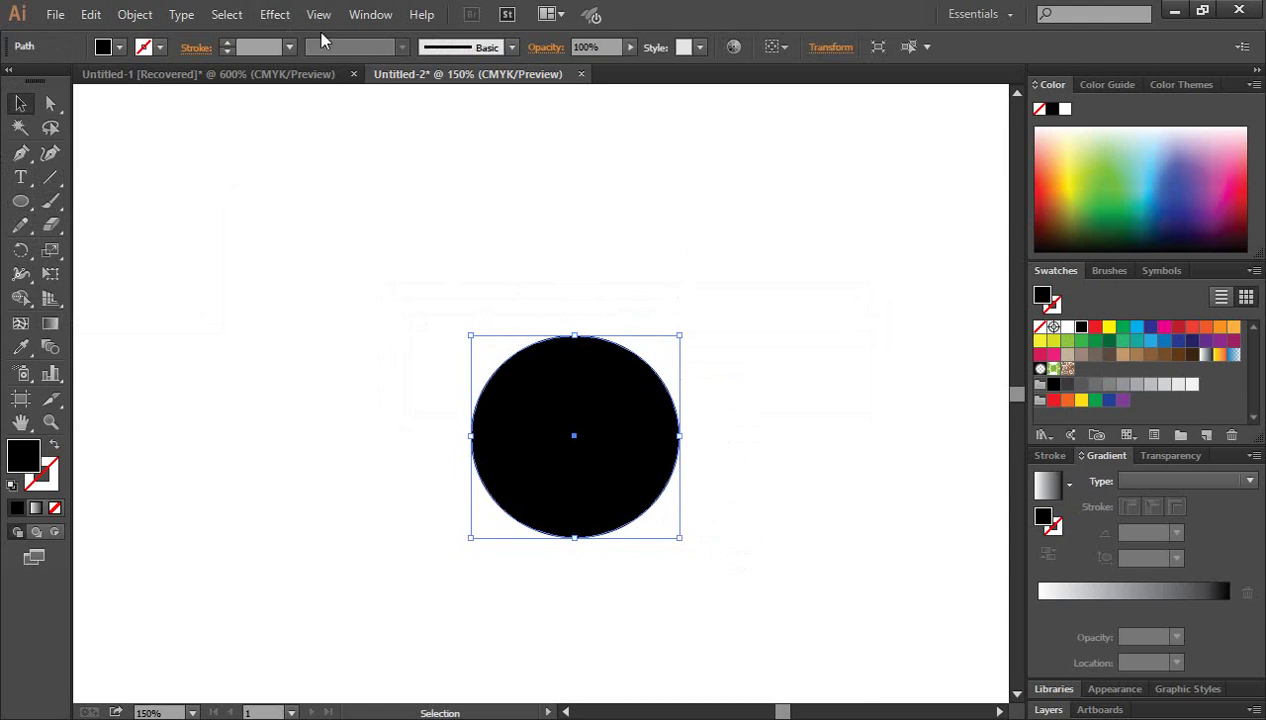
{"action": "left_click", "coordinate": [273, 13]}
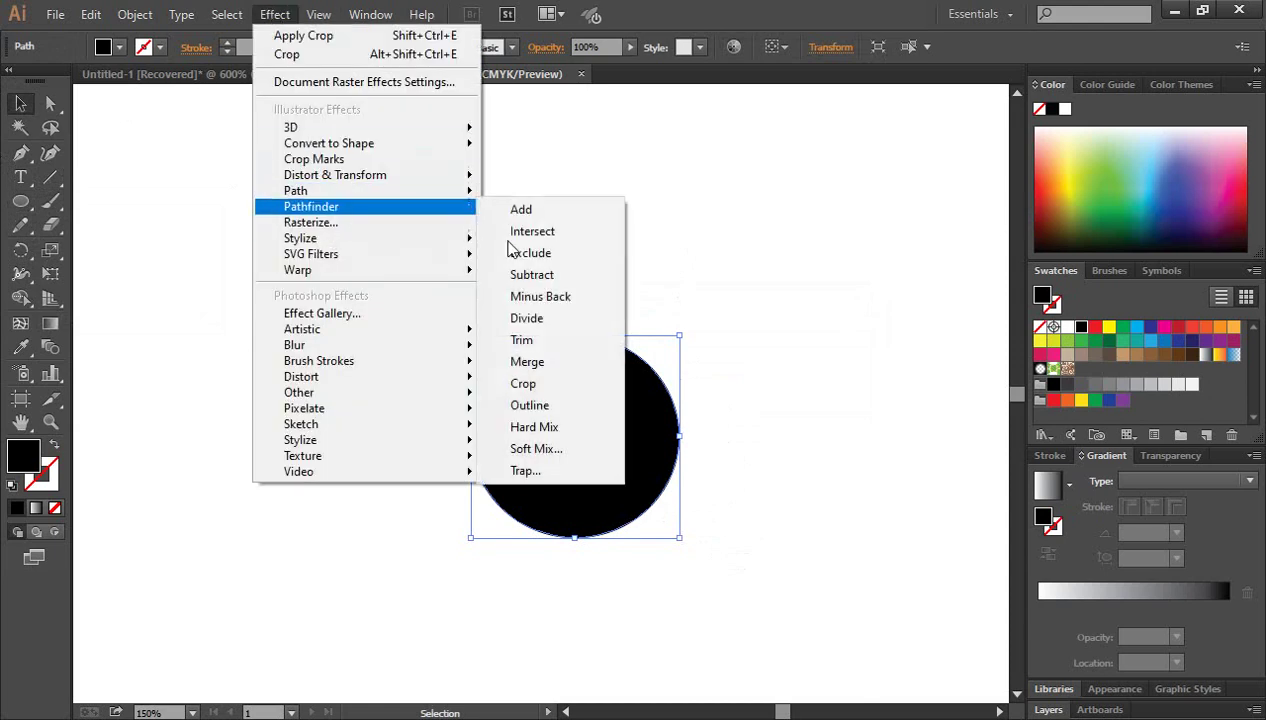
{"action": "left_click", "coordinate": [559, 212]}
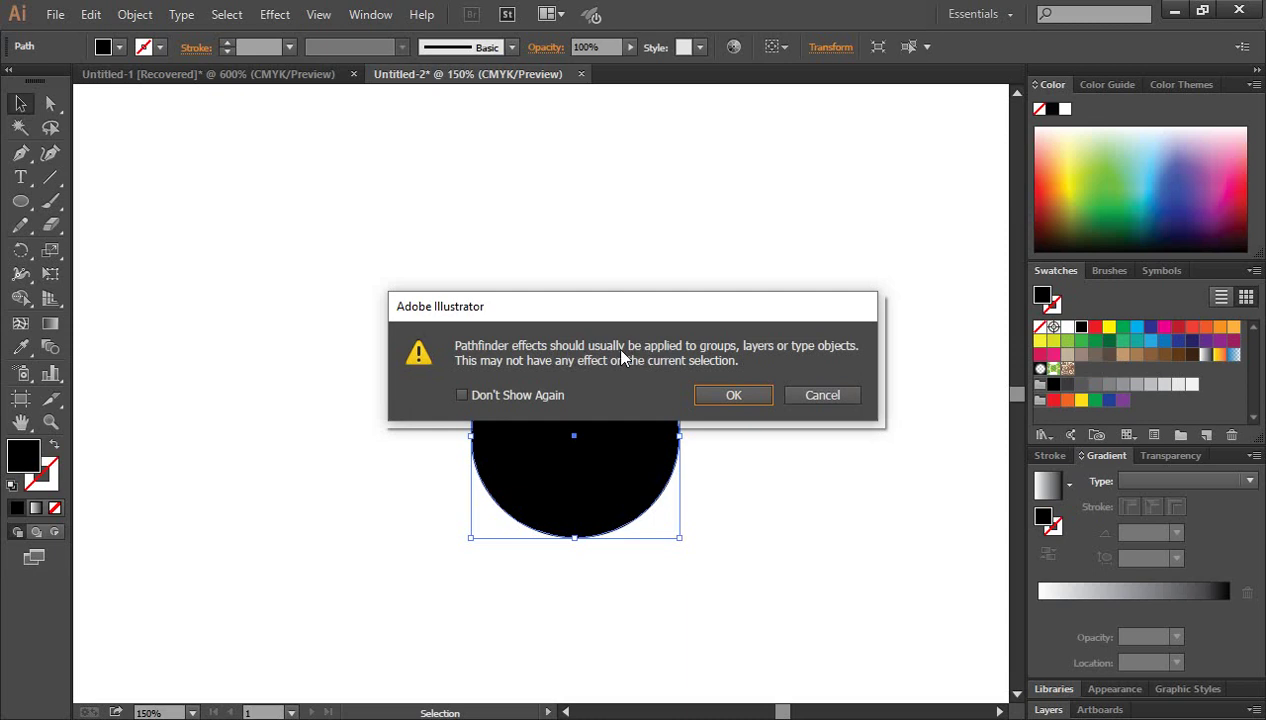
{"action": "left_click", "coordinate": [822, 395]}
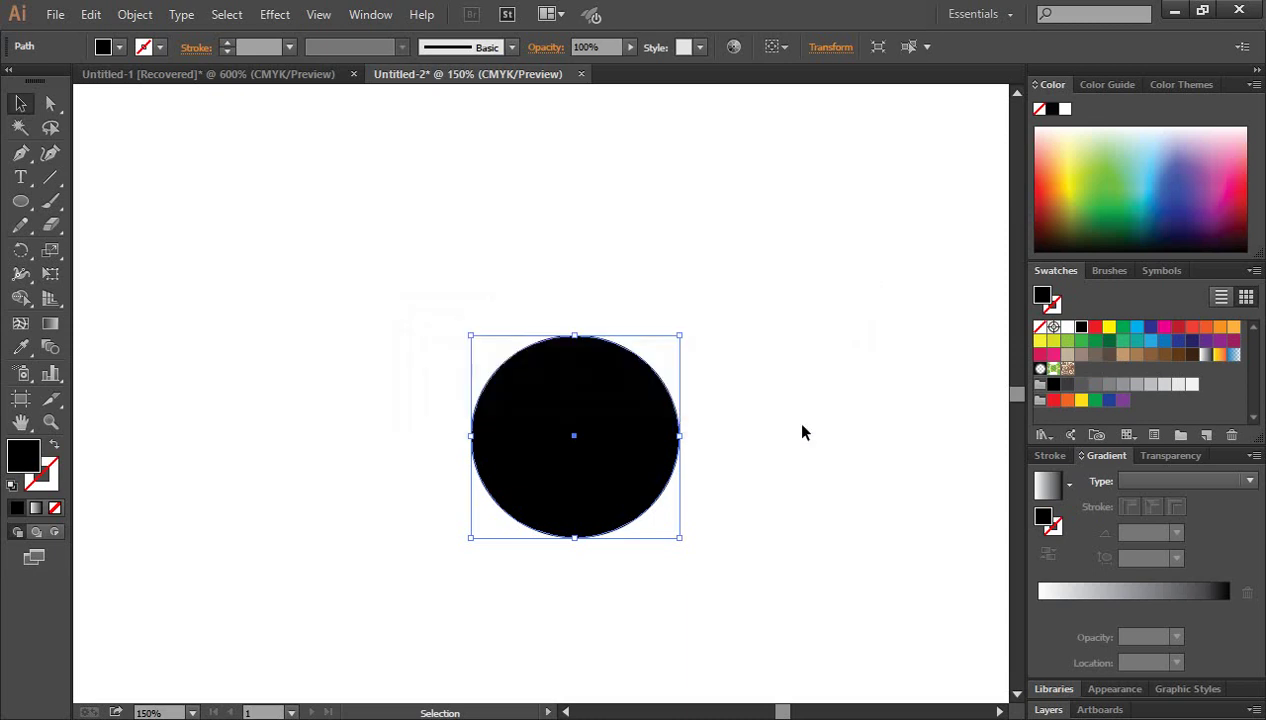
Reselect the black circle and zoom in closely on its left edge.
{"action": "key", "text": "ctrl+plus"}
{"action": "left_click", "coordinate": [714, 603]}
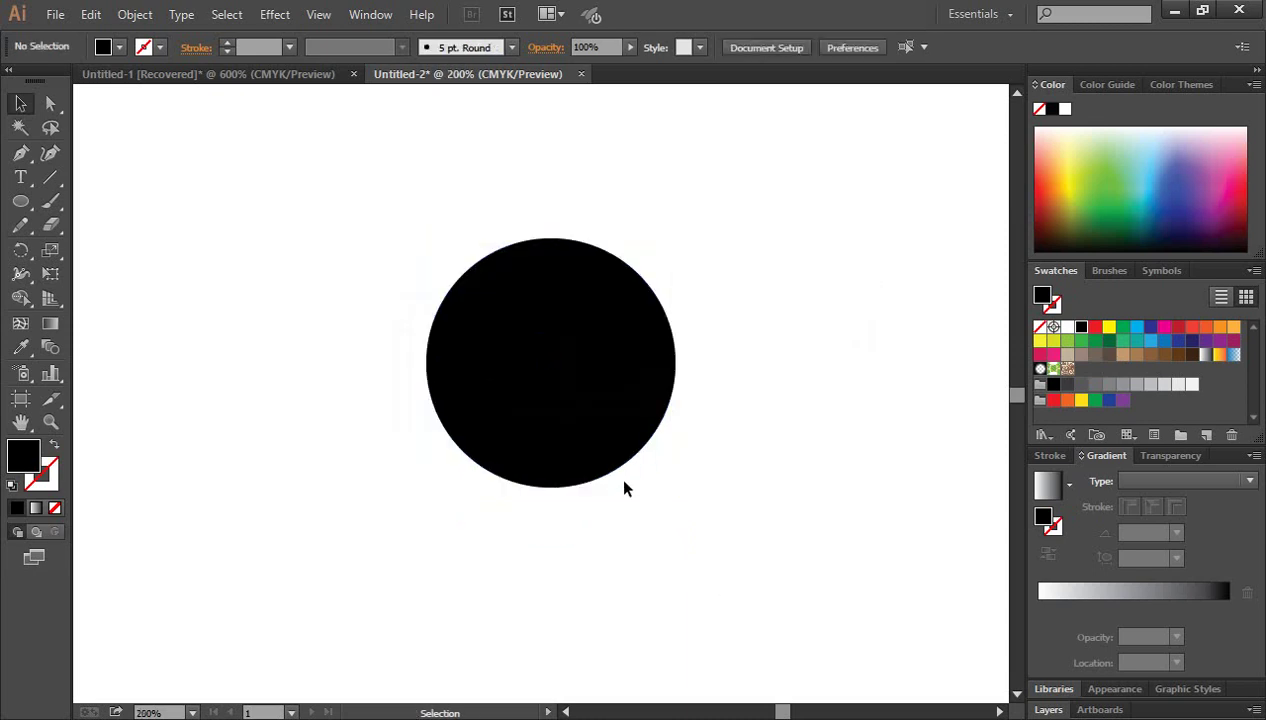
{"action": "left_click", "coordinate": [445, 415]}
{"action": "left_click", "coordinate": [538, 420]}
{"action": "left_click", "coordinate": [522, 398]}
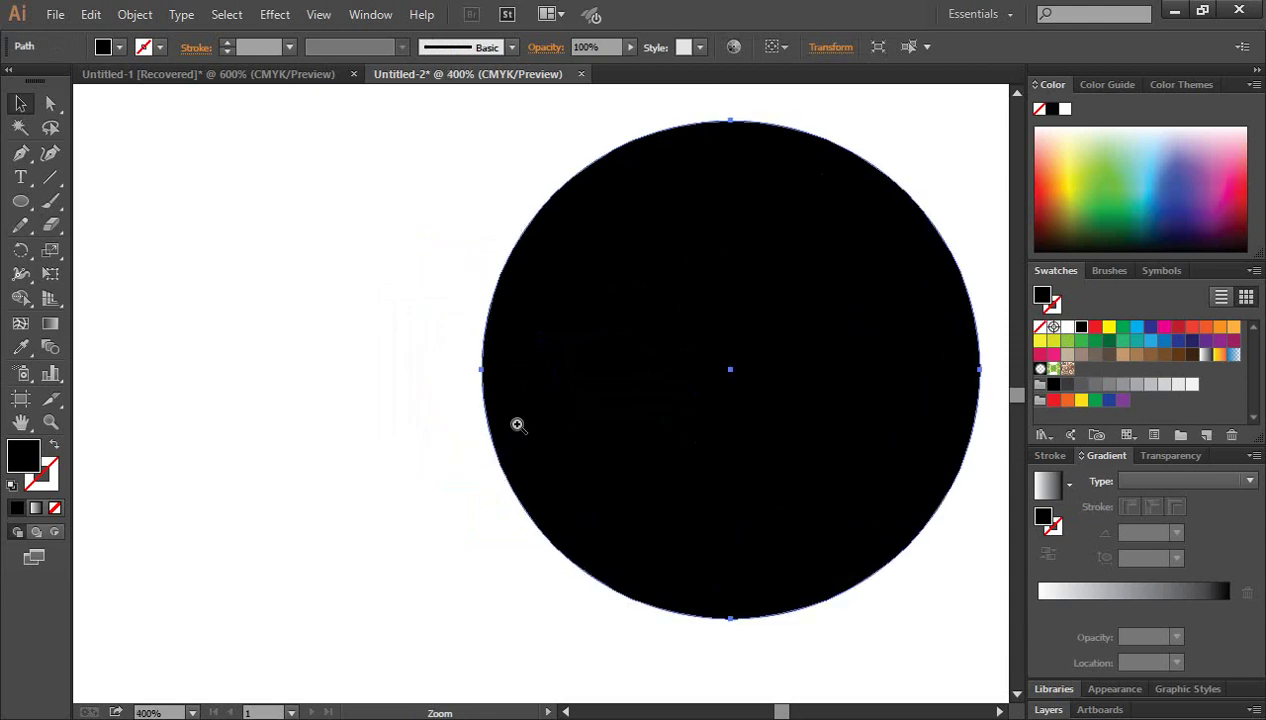
{"action": "left_click", "coordinate": [512, 424]}
{"action": "left_click", "coordinate": [528, 452]}
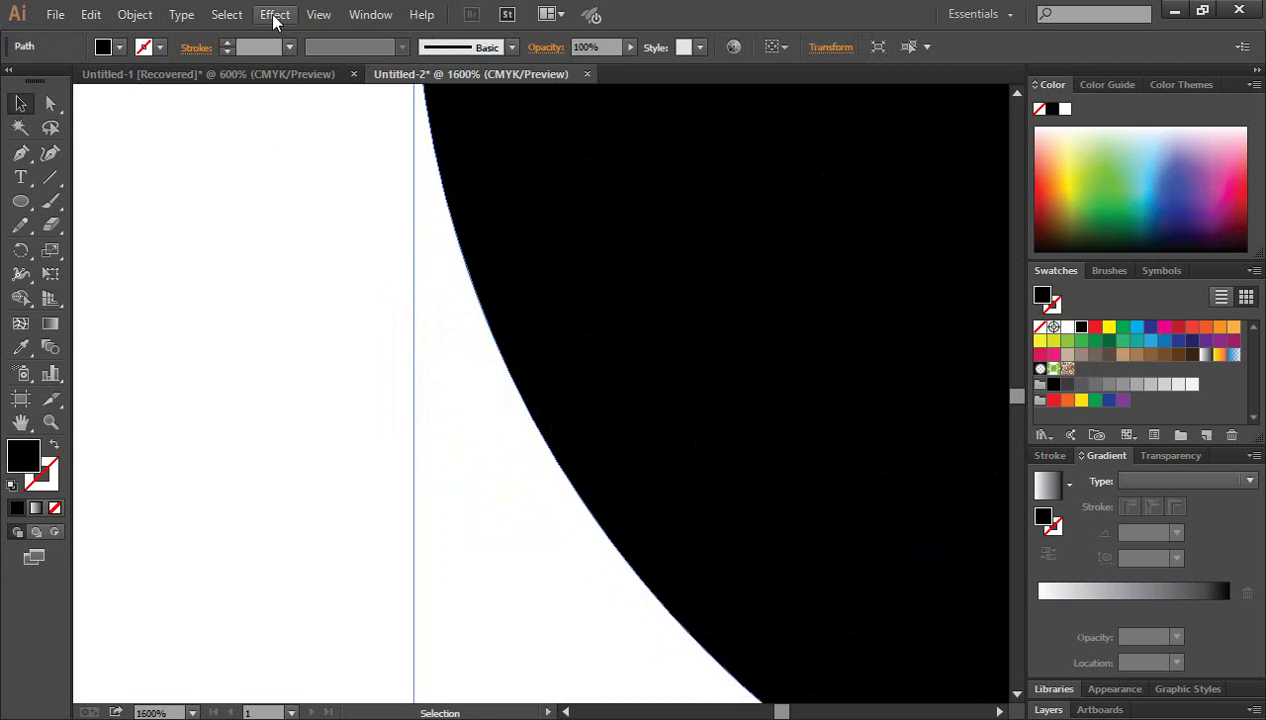
Rasterize the circle in Grayscale at High (300 ppi), then deselect it.
{"action": "left_click", "coordinate": [274, 17]}
{"action": "mouse_move", "coordinate": [311, 206]}
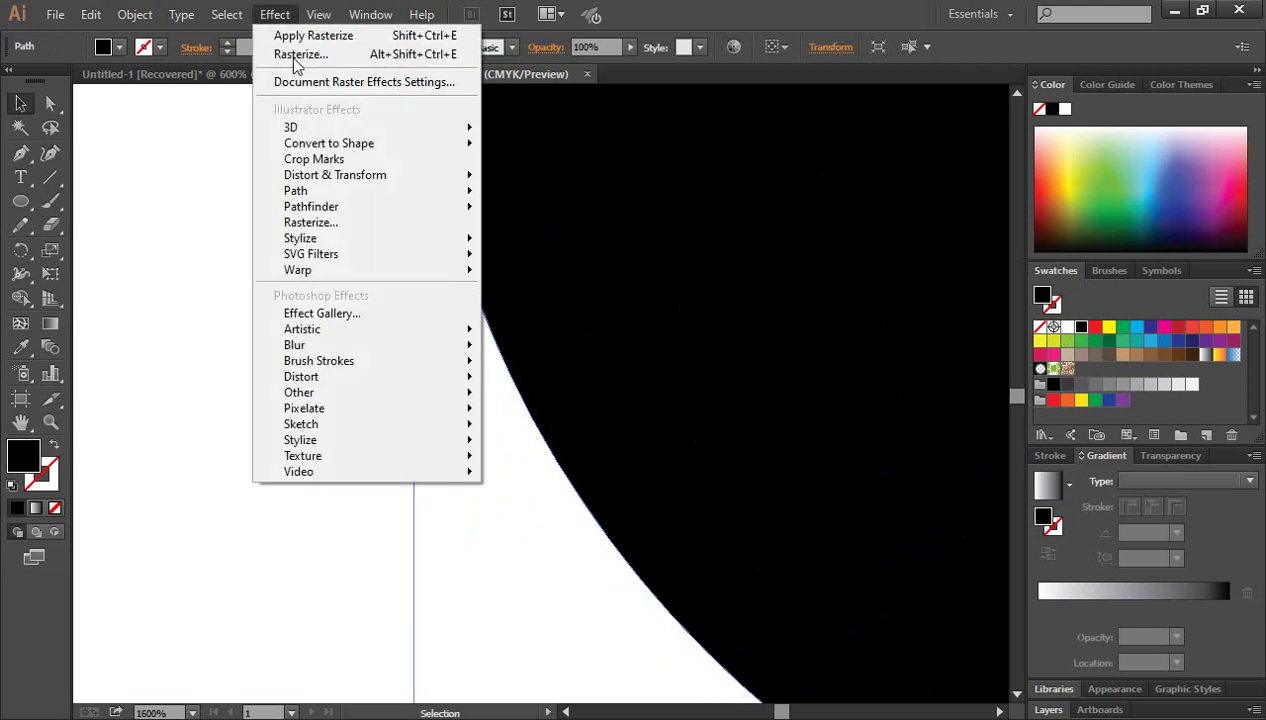
{"action": "left_click", "coordinate": [326, 222]}
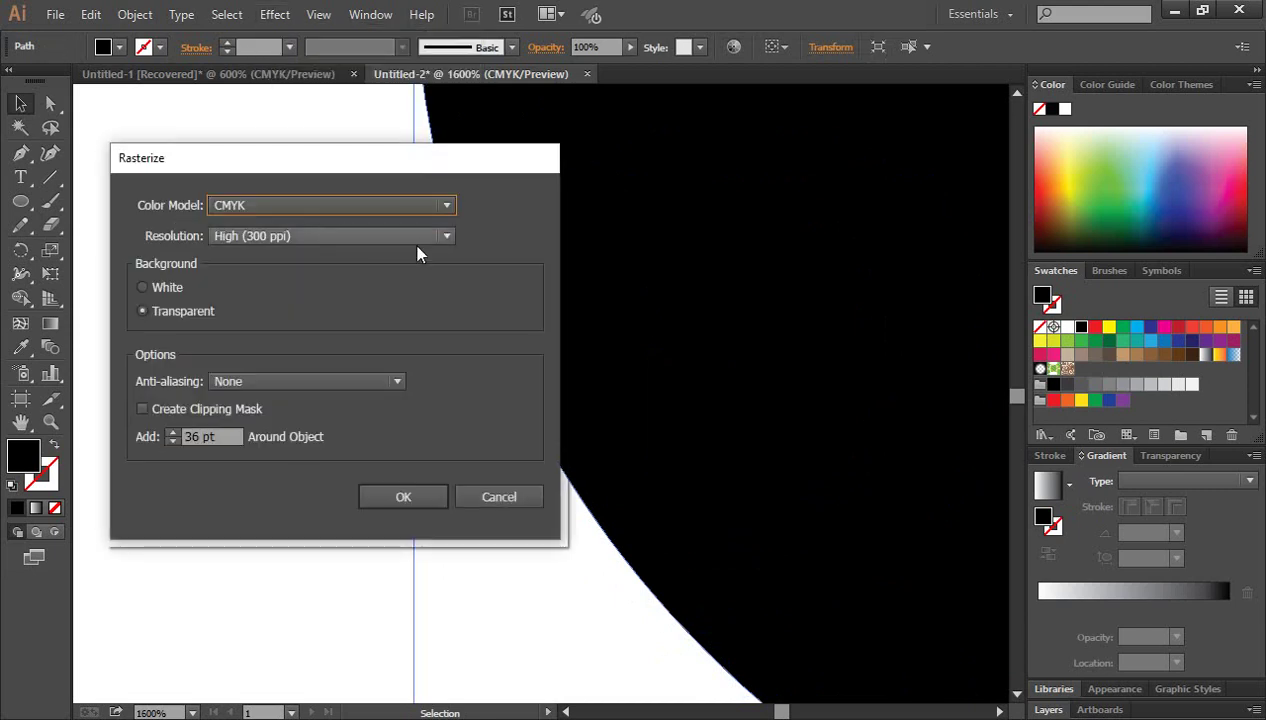
{"action": "left_click", "coordinate": [310, 204]}
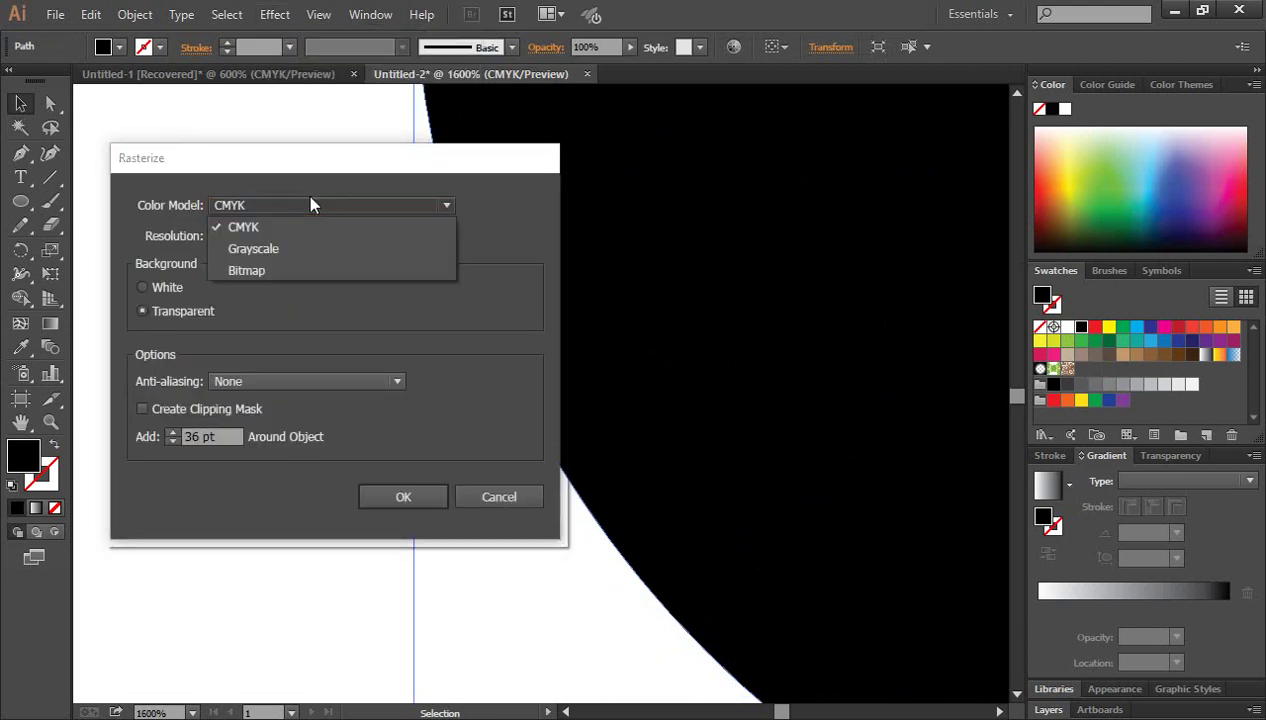
{"action": "left_click", "coordinate": [256, 249]}
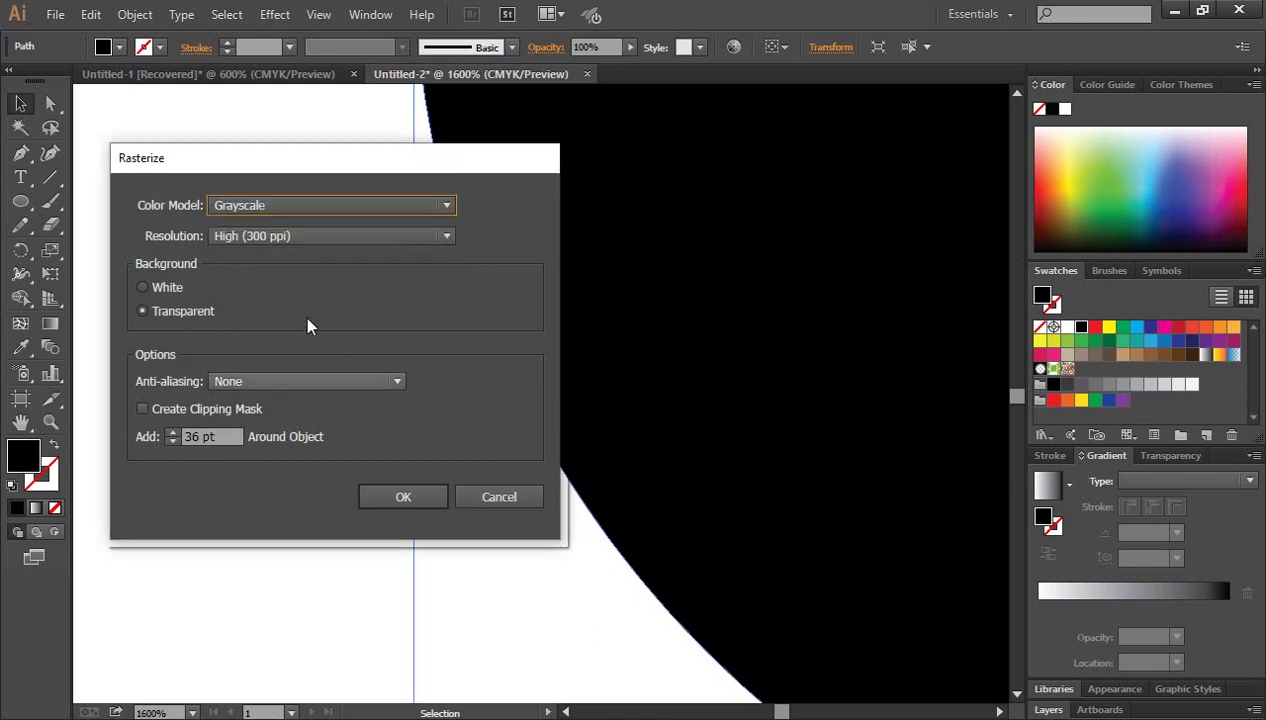
{"action": "left_click", "coordinate": [306, 236]}
{"action": "left_click", "coordinate": [256, 301]}
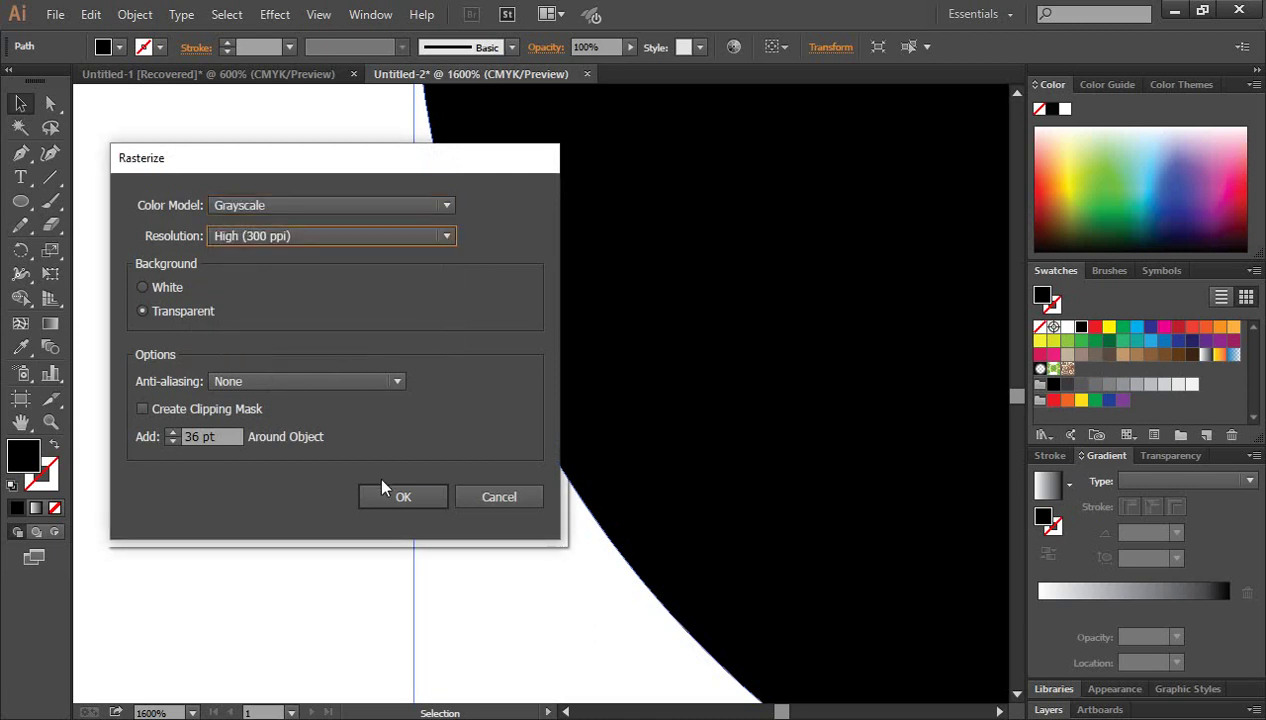
{"action": "left_click", "coordinate": [396, 497]}
{"action": "left_click", "coordinate": [324, 481]}
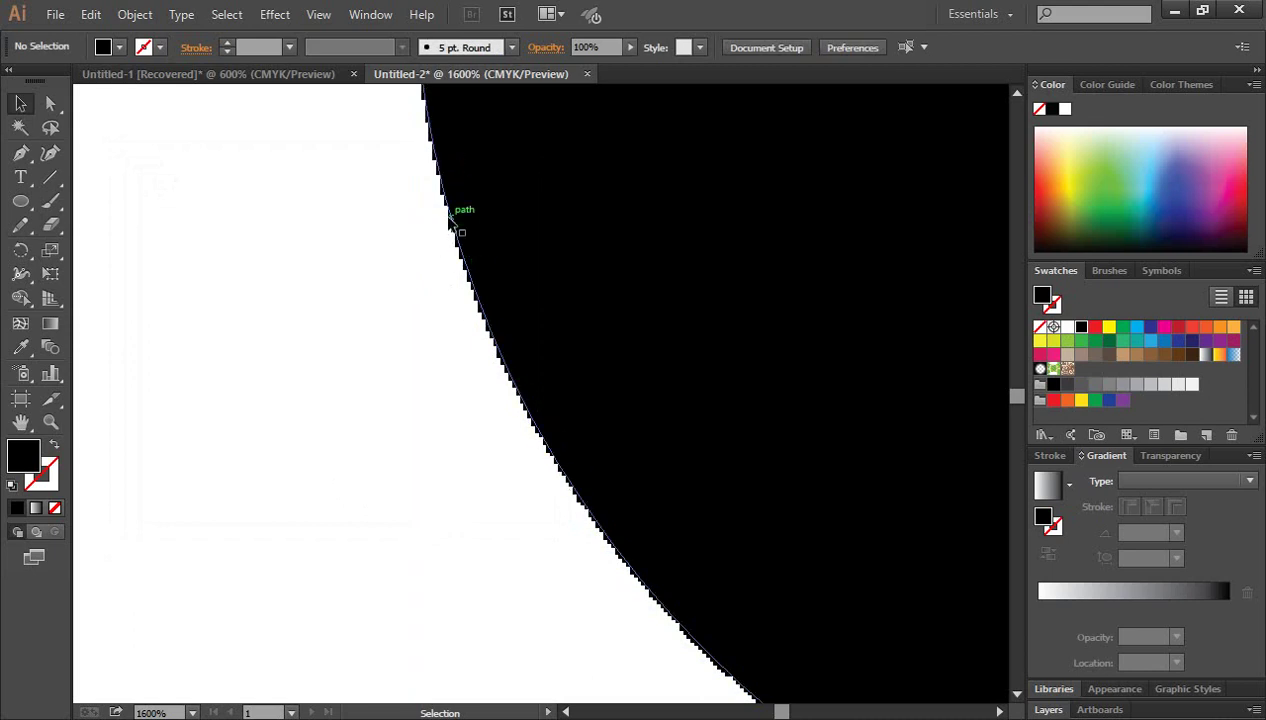
Zoom in and out to inspect the rasterized circle's jagged edges.
{"action": "key", "text": "ctrl+minus"}
{"action": "key", "text": "ctrl+minus"}
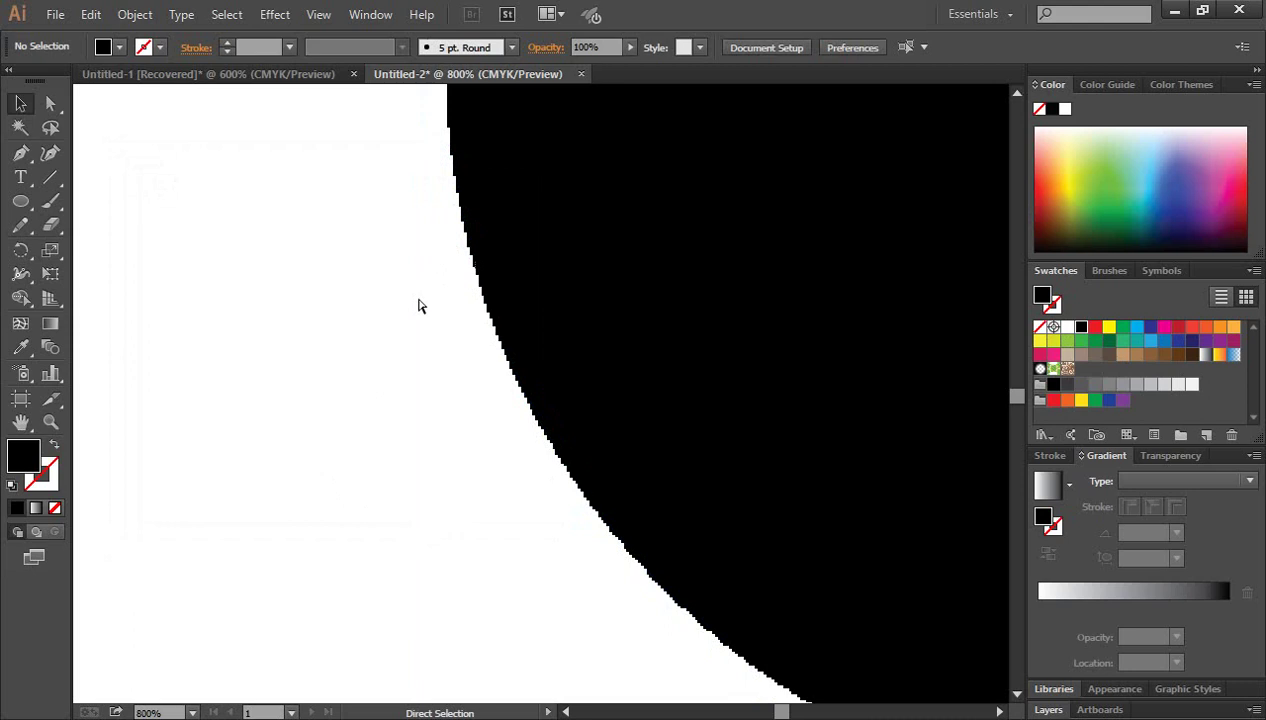
{"action": "key", "text": "ctrl+minus"}
{"action": "key", "text": "ctrl+minus"}
{"action": "key", "text": "ctrl+minus"}
{"action": "key", "text": "ctrl+minus"}
{"action": "key", "text": "ctrl+minus"}
{"action": "left_click", "coordinate": [666, 337]}
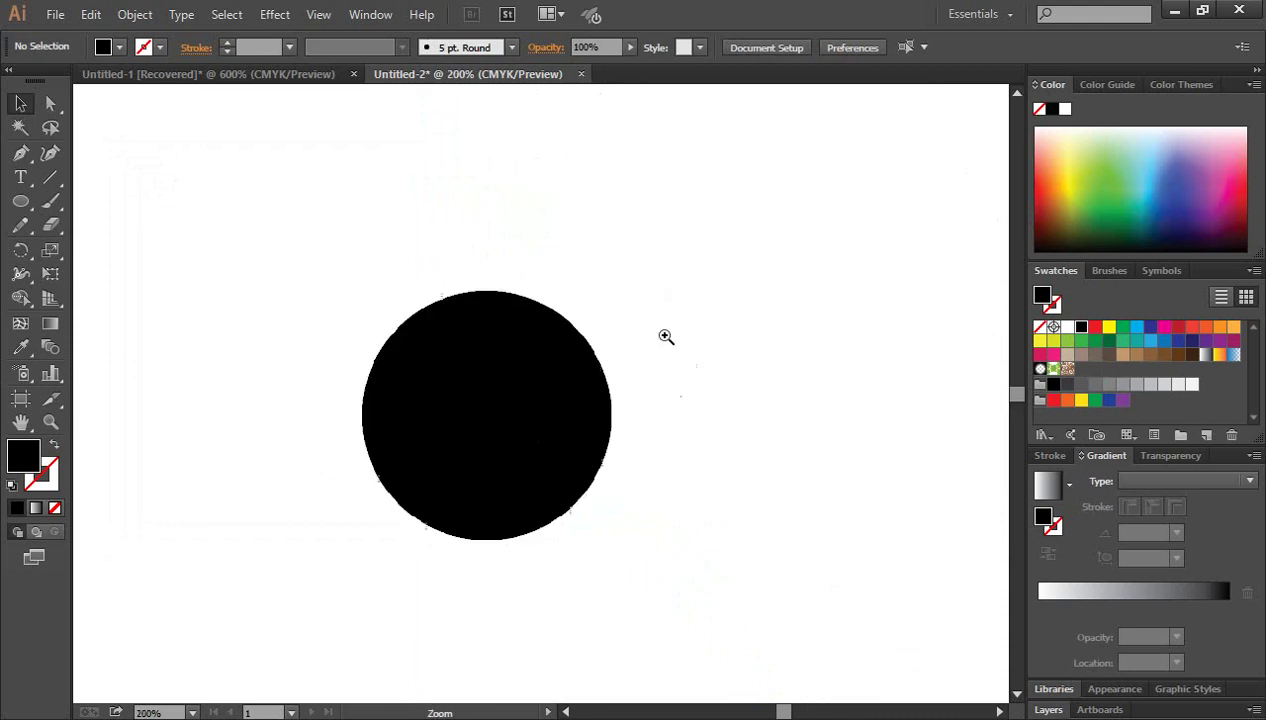
{"action": "left_click", "coordinate": [666, 337]}
{"action": "left_click", "coordinate": [312, 418]}
{"action": "left_click", "coordinate": [484, 316]}
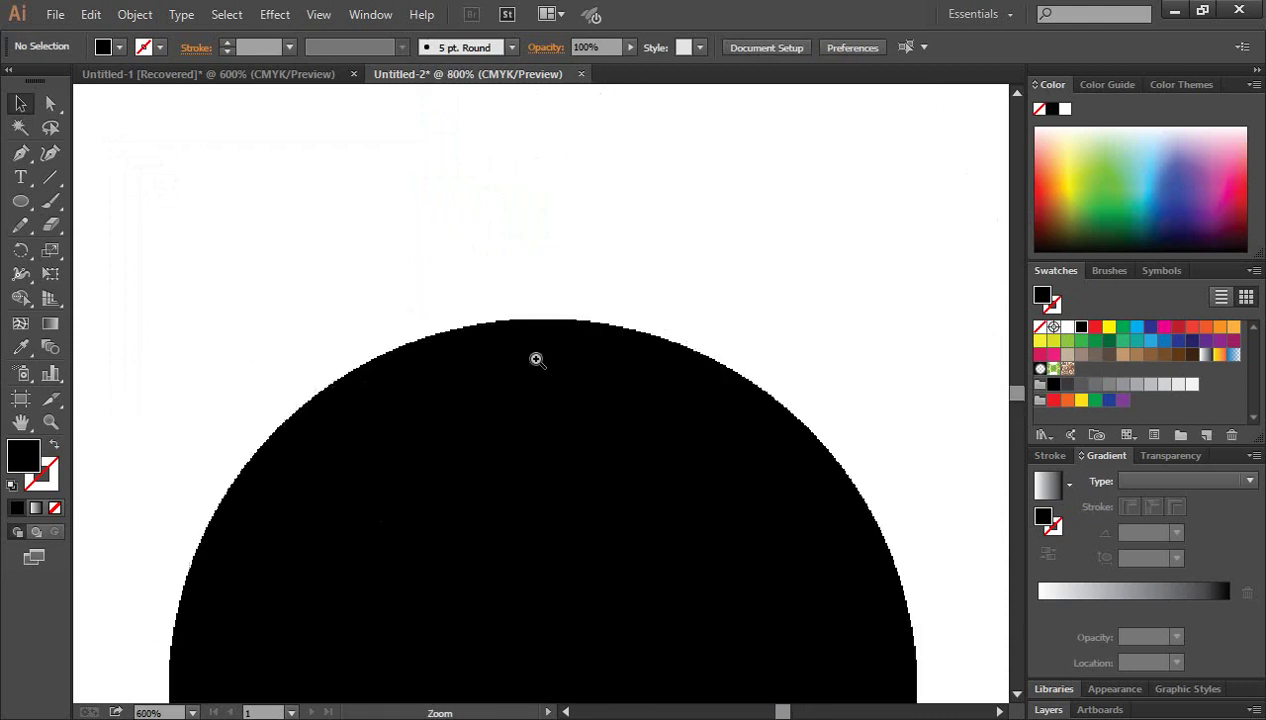
{"action": "left_click", "coordinate": [536, 359]}
{"action": "left_click", "coordinate": [536, 359]}
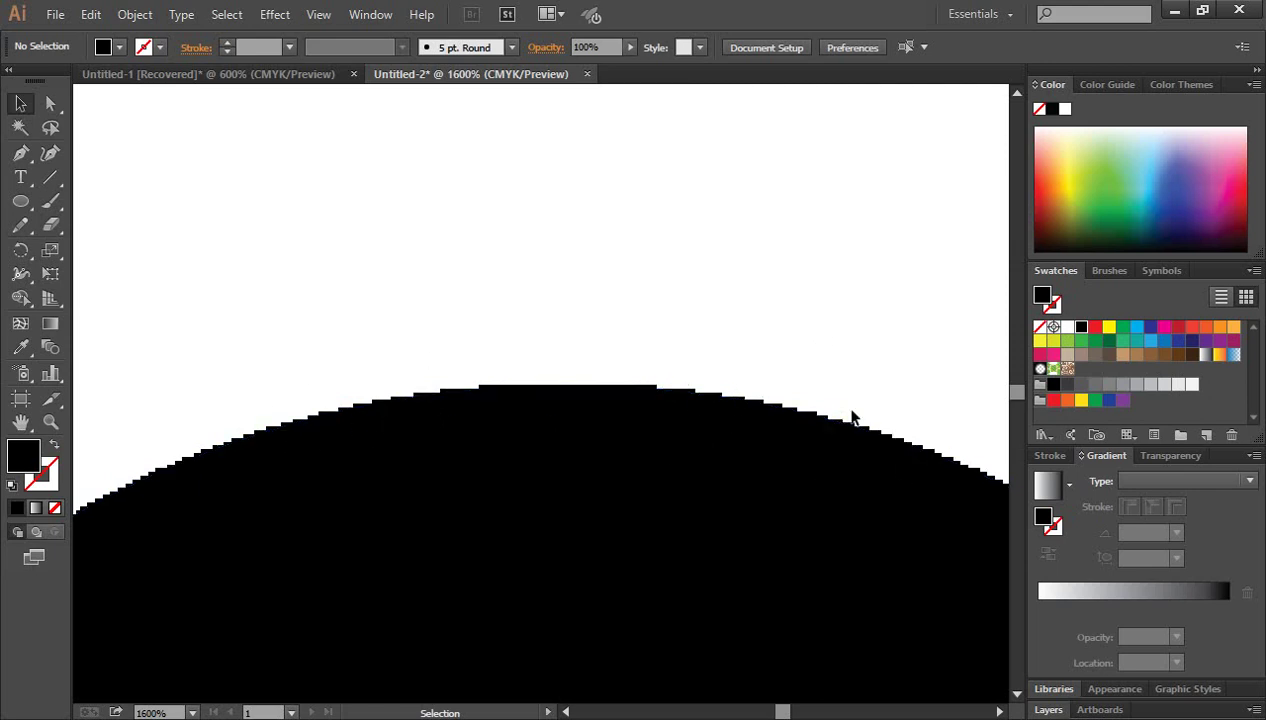
{"action": "key", "text": "ctrl+minus"}
{"action": "key", "text": "ctrl+minus"}
{"action": "key", "text": "ctrl+minus"}
{"action": "key", "text": "ctrl+minus"}
{"action": "key", "text": "ctrl+minus"}
{"action": "scroll", "coordinate": [847, 421], "scroll_direction": "down", "scroll_amount": 3}
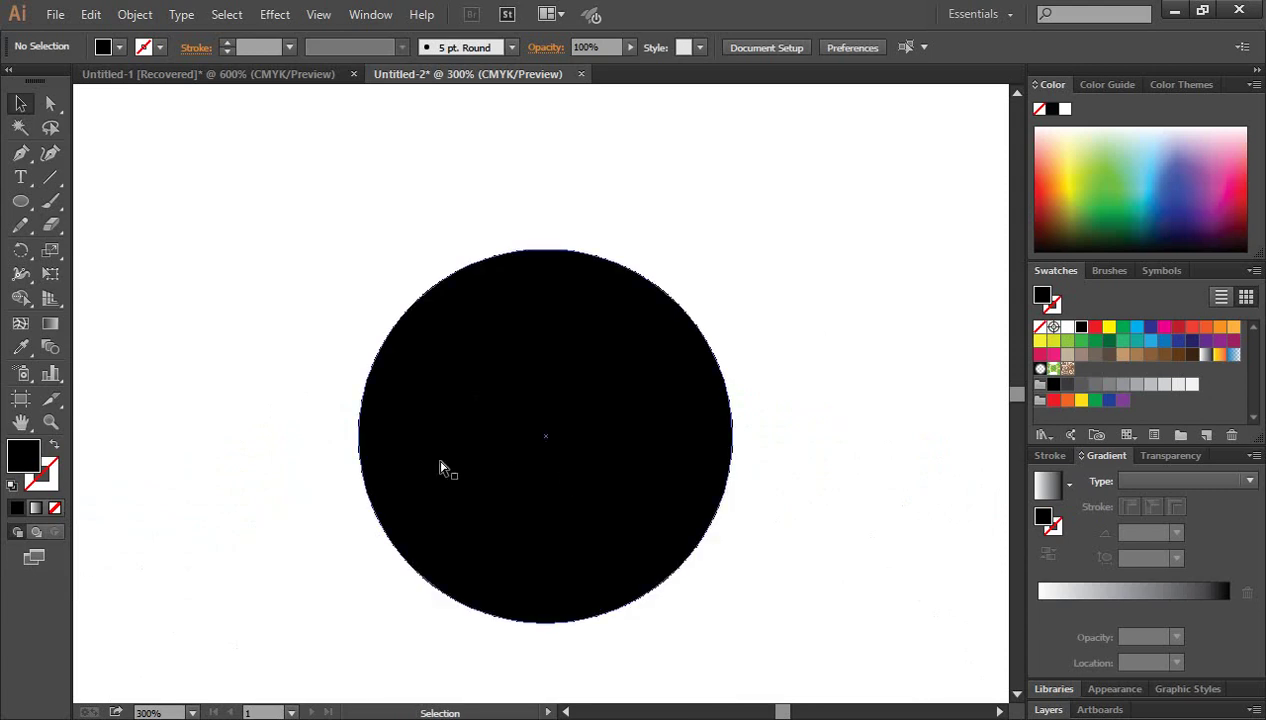
{"action": "key", "text": "z"}
{"action": "left_click", "coordinate": [394, 432]}
{"action": "left_click", "coordinate": [516, 372]}
{"action": "left_click", "coordinate": [512, 378]}
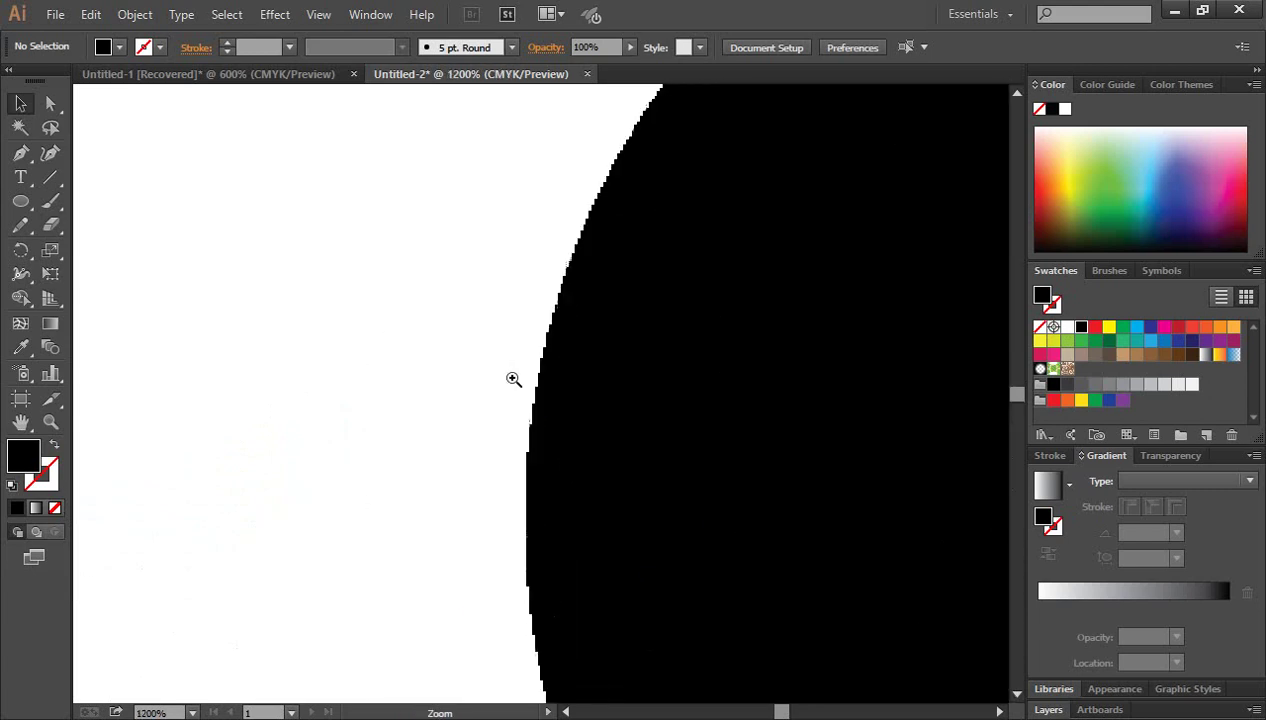
{"action": "left_click", "coordinate": [585, 398]}
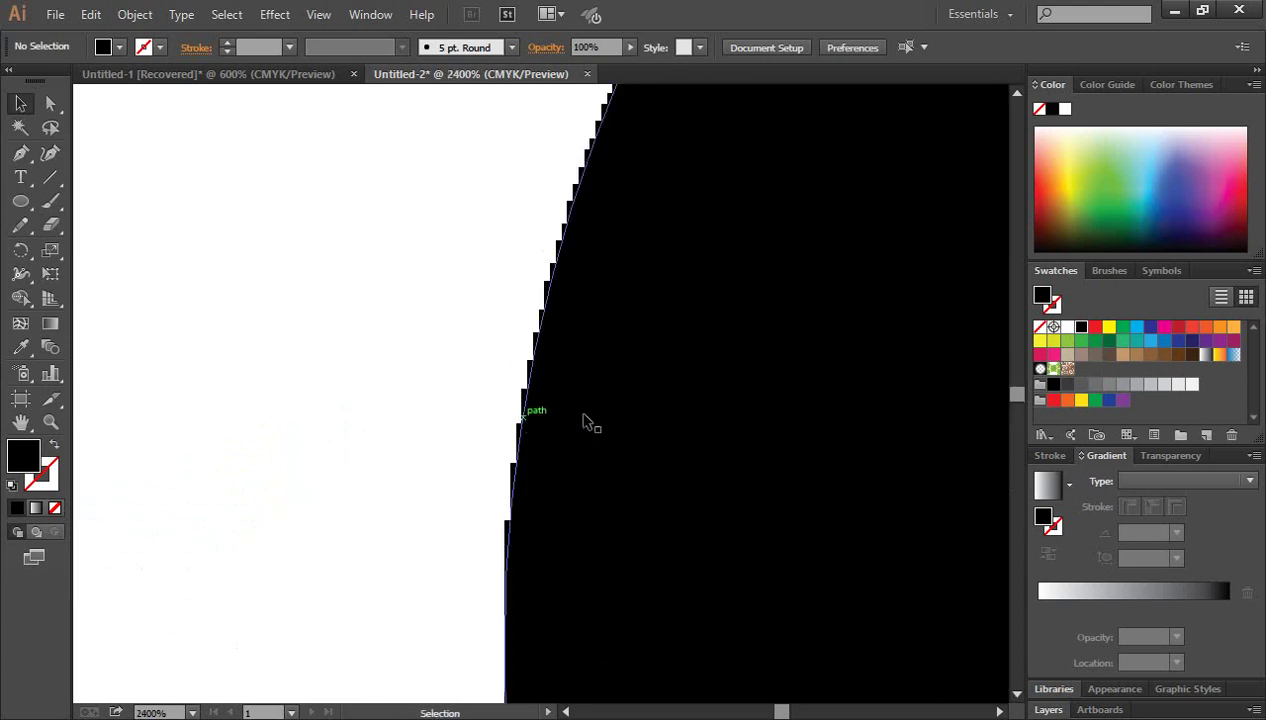
Draw a small black circle beside the large one and magnify its smooth edge.
{"action": "mouse_move", "coordinate": [20, 200]}
{"action": "left_mouse_down"}
{"action": "mouse_move", "coordinate": [89, 226]}
{"action": "mouse_move", "coordinate": [90, 248]}
{"action": "left_mouse_up"}
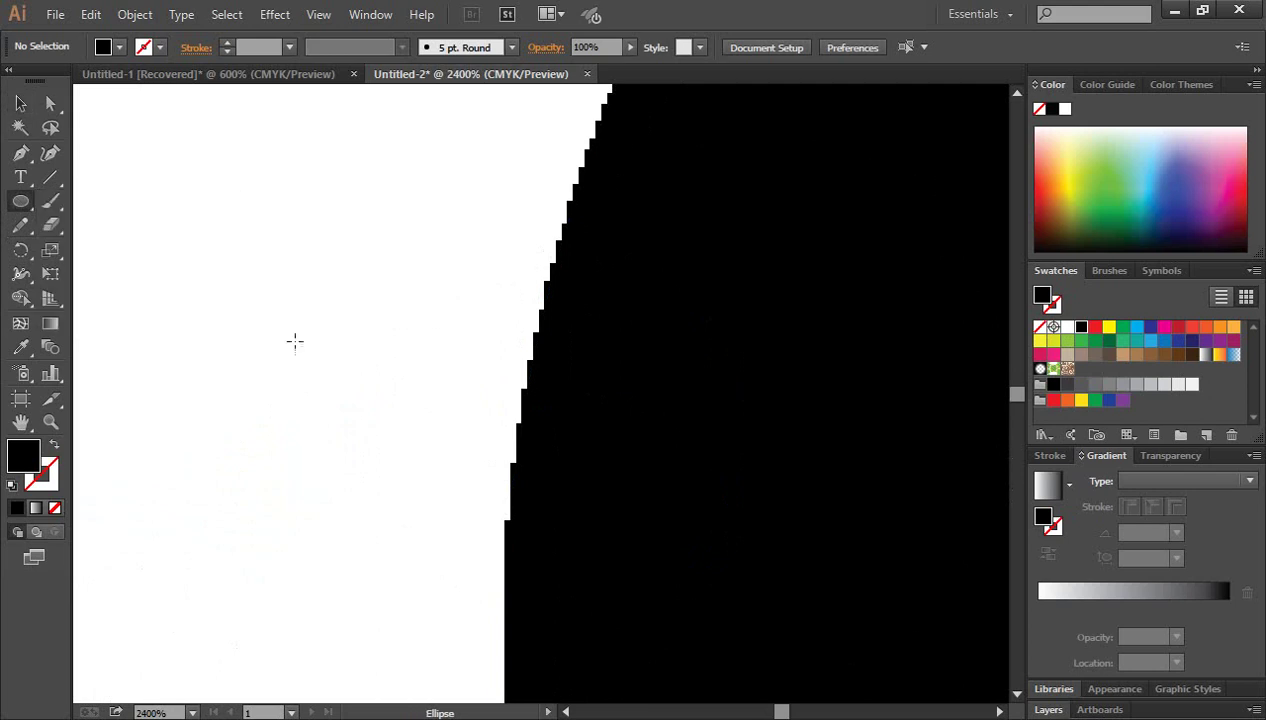
{"action": "left_click_drag", "start_coordinate": [287, 332], "coordinate": [403, 448]}
{"action": "left_click", "coordinate": [20, 102]}
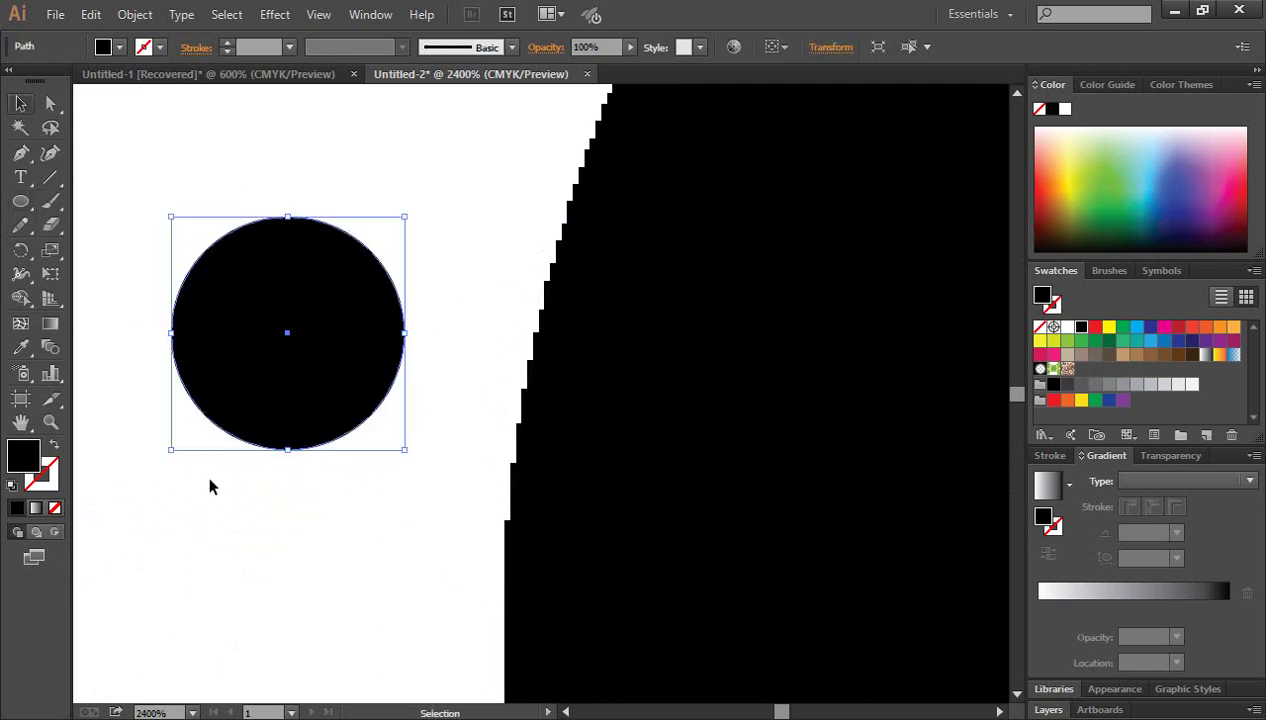
{"action": "left_click", "coordinate": [209, 486]}
{"action": "key", "text": "z"}
{"action": "left_click", "coordinate": [427, 410]}
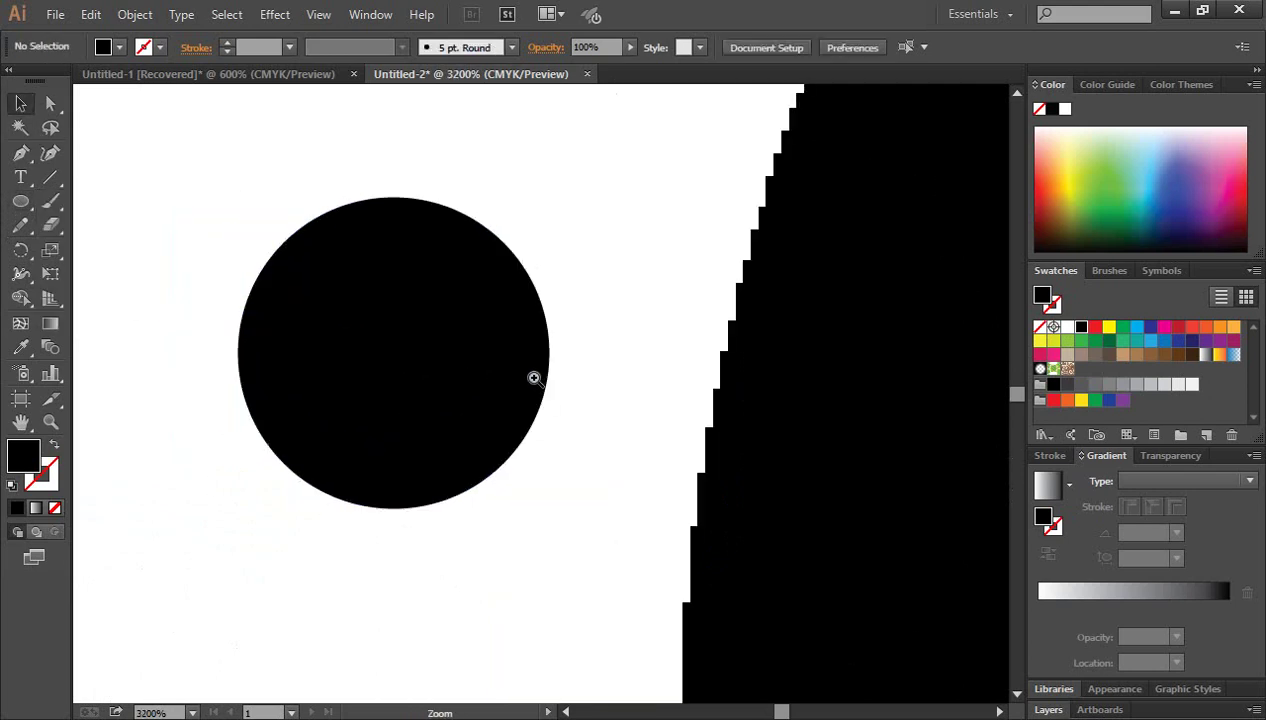
{"action": "left_click_drag", "start_coordinate": [534, 376], "coordinate": [612, 382]}
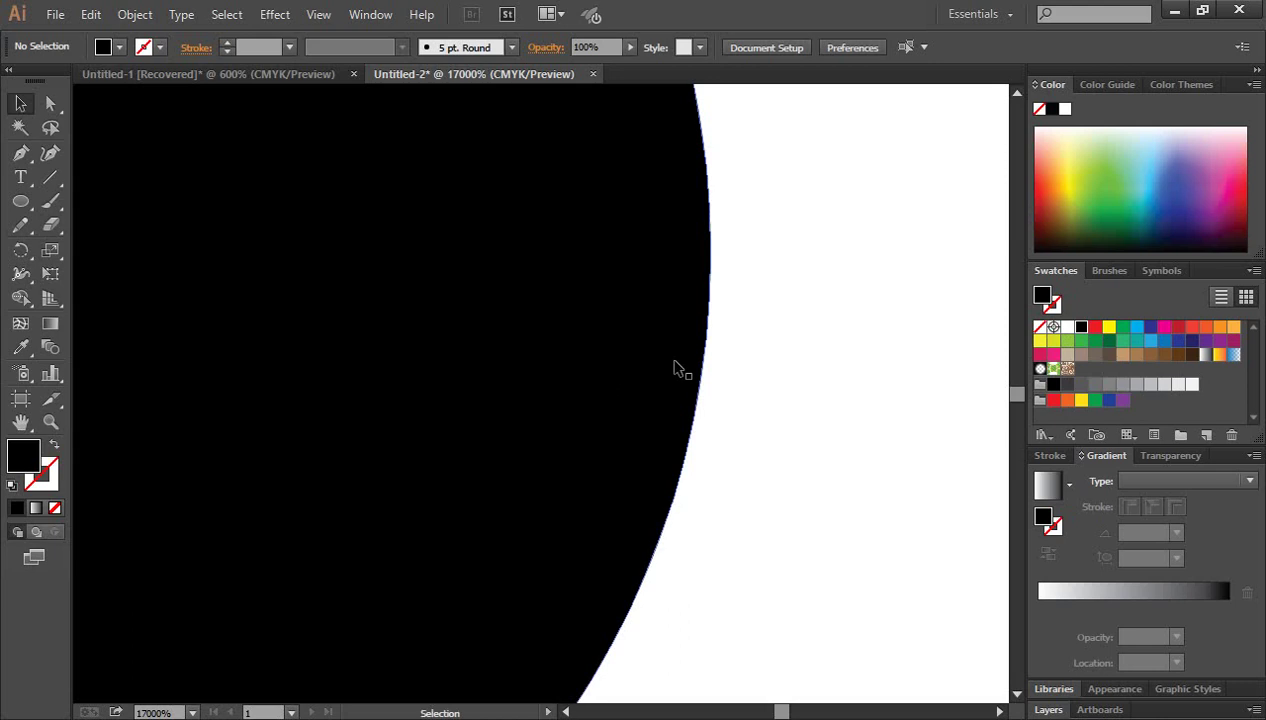
{"action": "key", "text": "a"}
{"action": "key", "text": "ctrl+minus"}
{"action": "key", "text": "ctrl+minus"}
{"action": "key", "text": "ctrl+minus"}
{"action": "key", "text": "ctrl+minus"}
{"action": "key", "text": "ctrl+minus"}
{"action": "key", "text": "ctrl+minus"}
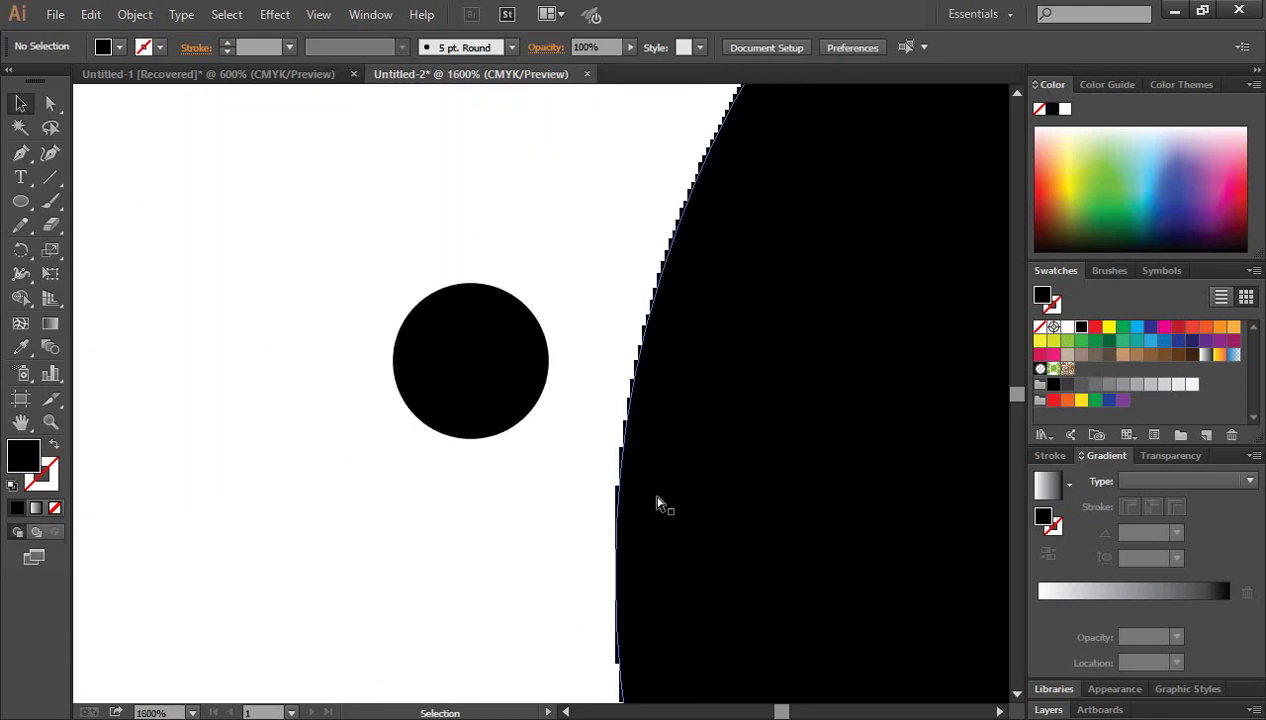
{"action": "key", "text": "ctrl+minus"}
{"action": "key", "text": "ctrl+minus"}
{"action": "key", "text": "ctrl+minus"}
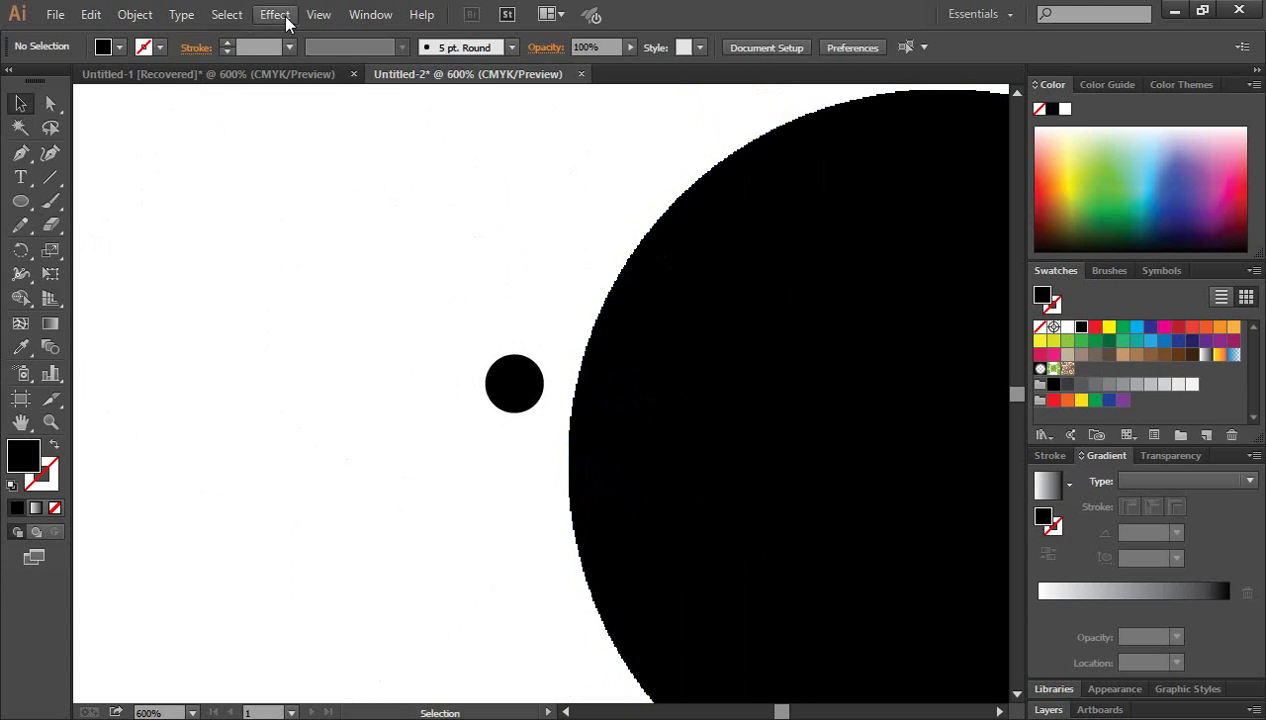
Marquee-select both circles and delete them, leaving the artboard empty.
{"action": "left_click", "coordinate": [286, 22]}
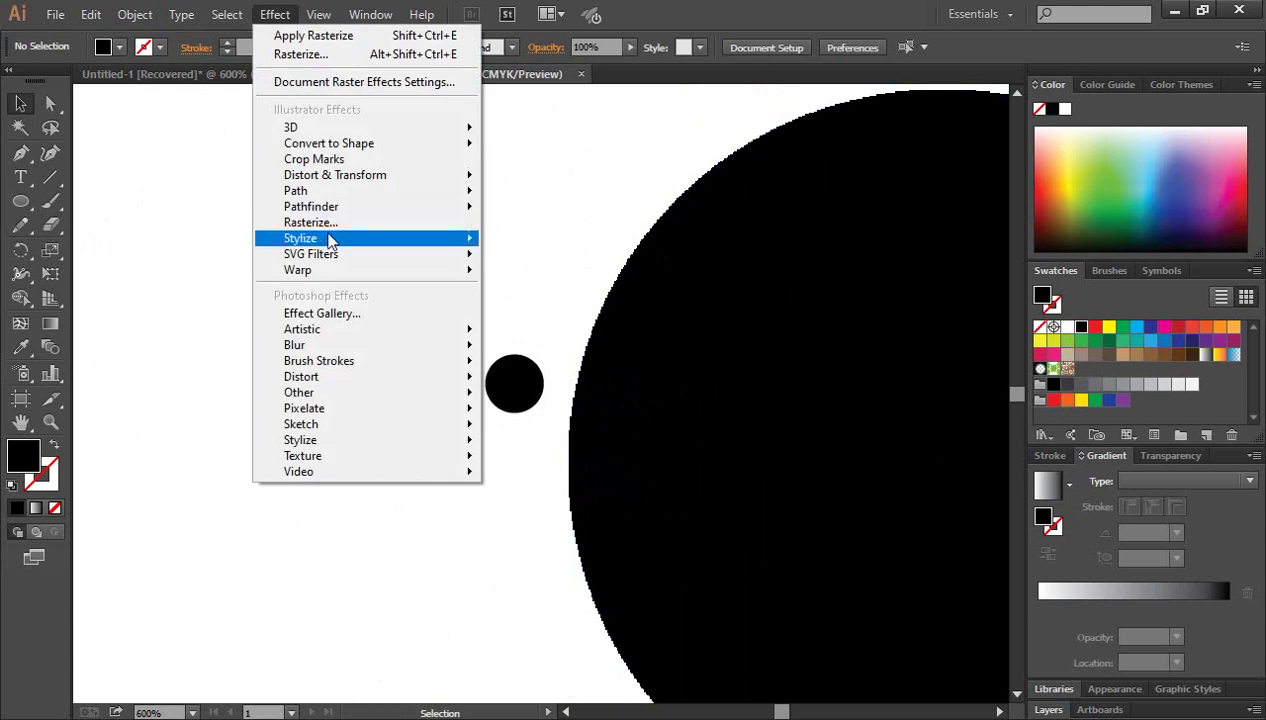
{"action": "mouse_move", "coordinate": [300, 238]}
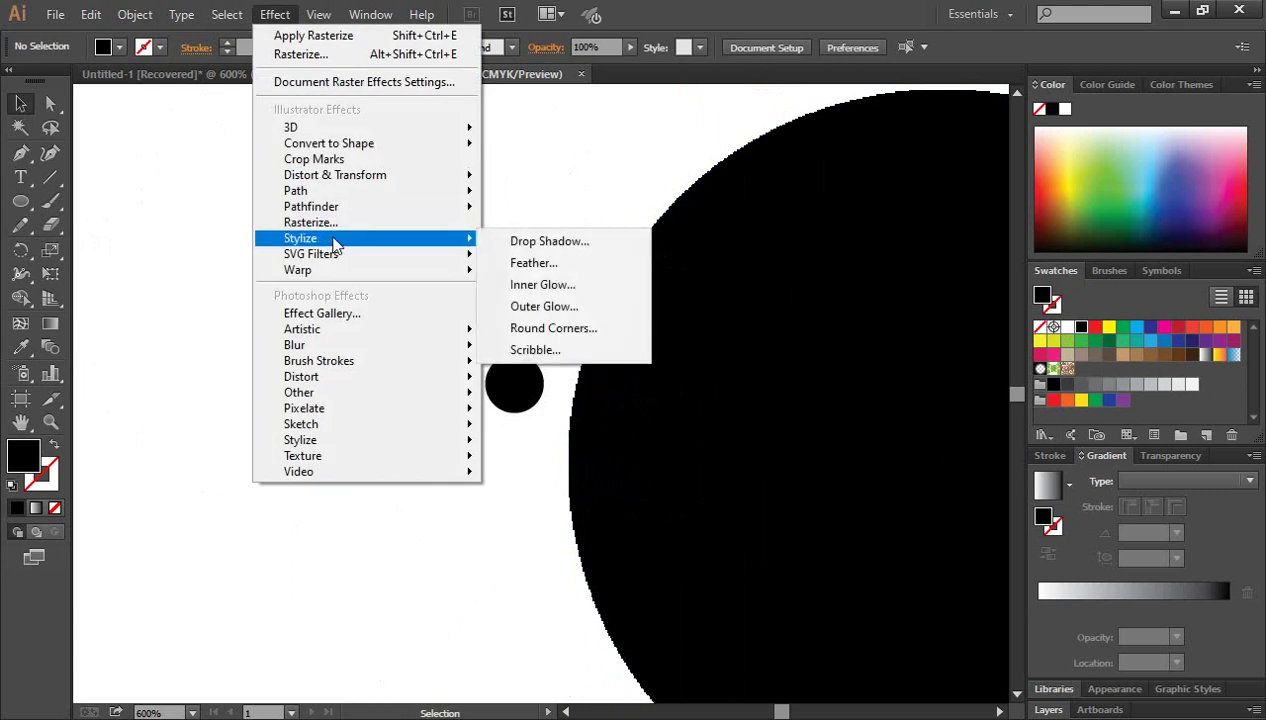
{"action": "left_click", "coordinate": [535, 170]}
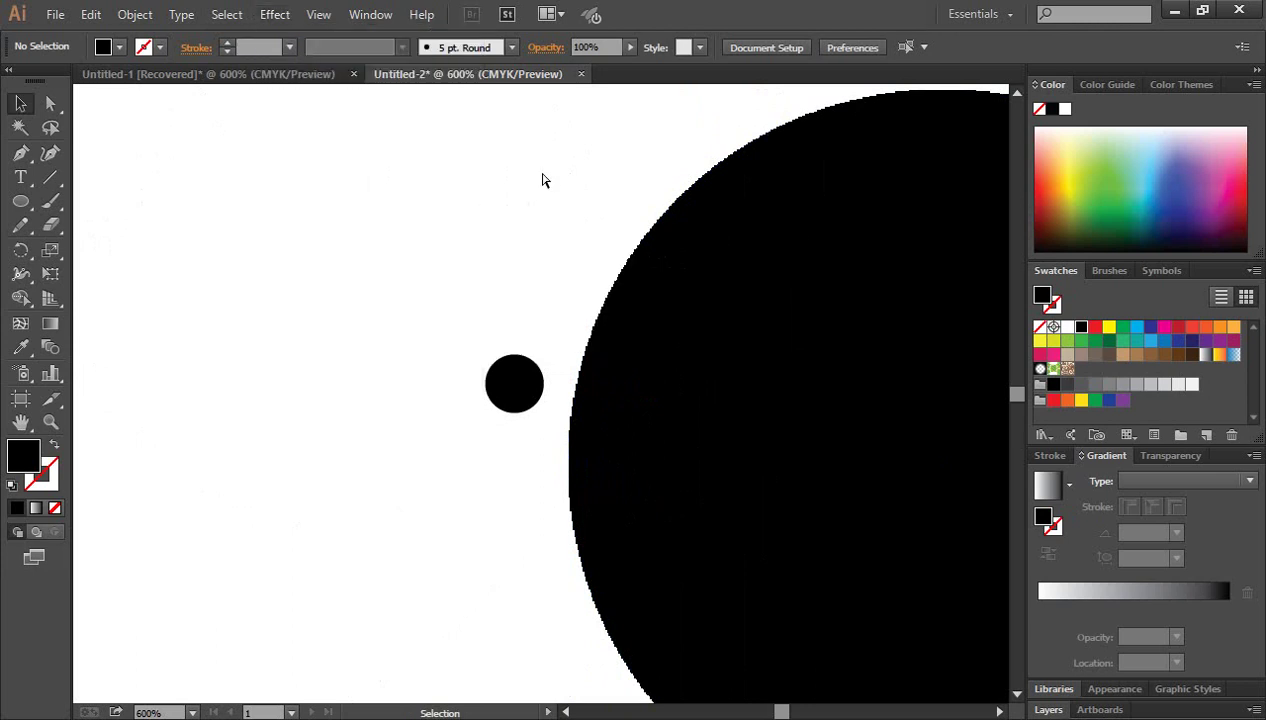
{"action": "key", "text": "ctrl+minus"}
{"action": "key", "text": "ctrl+minus"}
{"action": "key", "text": "ctrl+minus"}
{"action": "left_click_drag", "start_coordinate": [389, 259], "coordinate": [770, 545]}
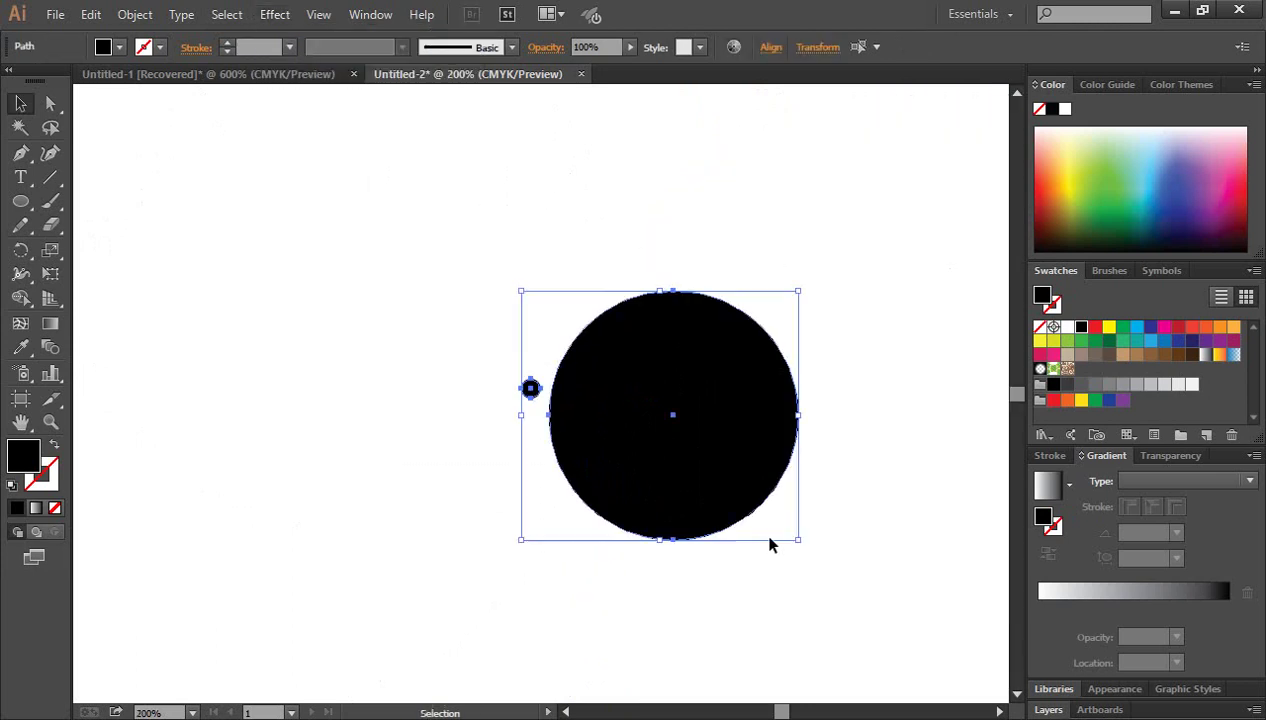
{"action": "key", "text": "Delete"}
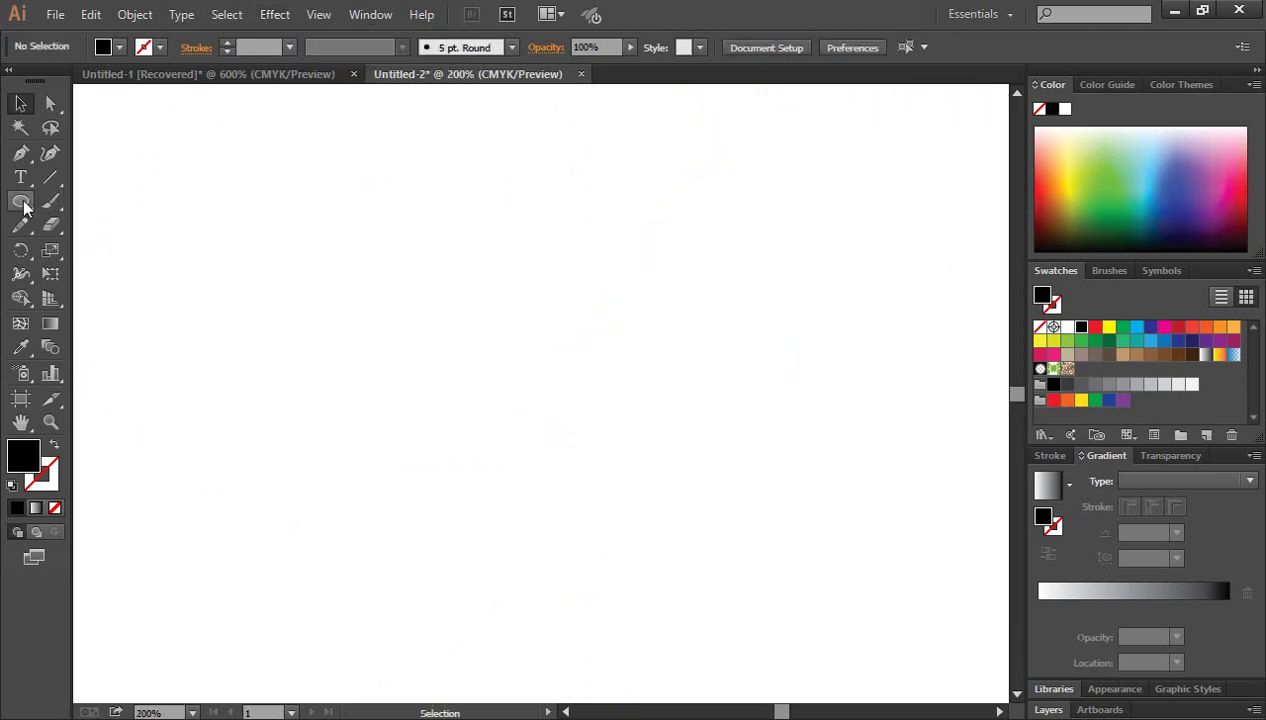
Draw a 104 pt circle near the artboard centre, fill it red, and reselect it.
{"action": "left_click_drag", "start_coordinate": [17, 205], "coordinate": [98, 249]}
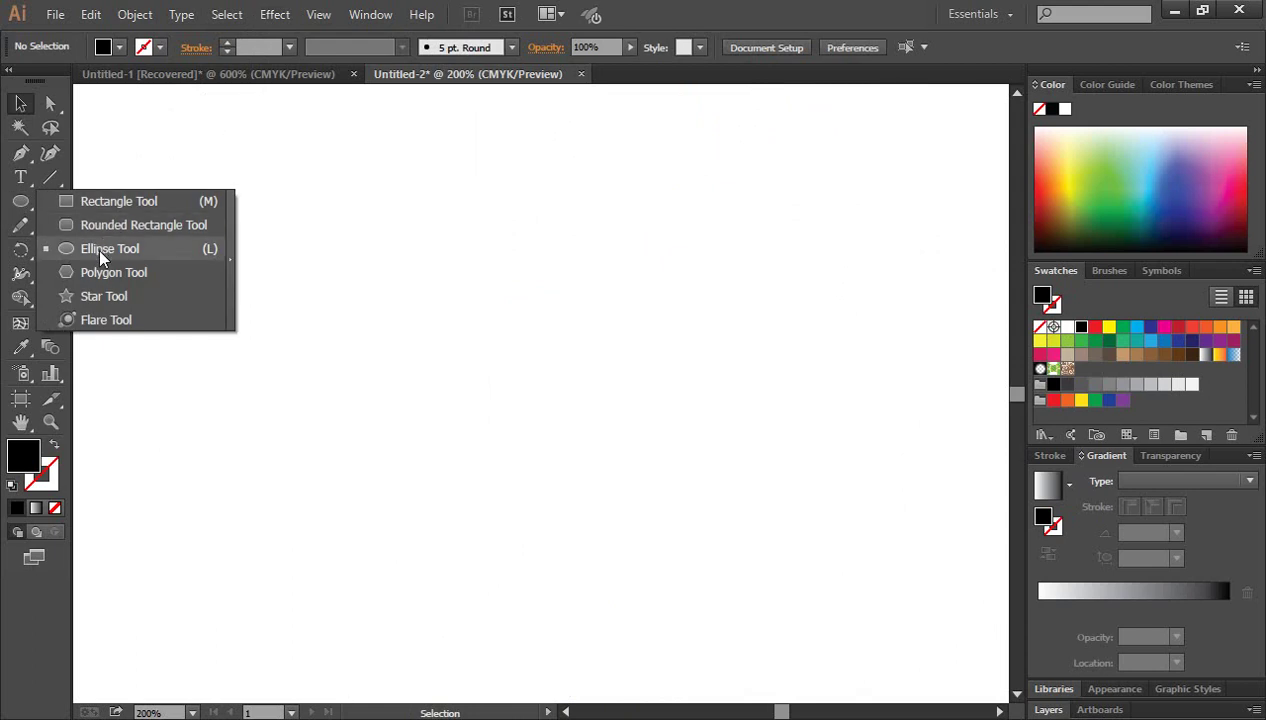
{"action": "left_click_drag", "start_coordinate": [517, 356], "coordinate": [537, 431]}
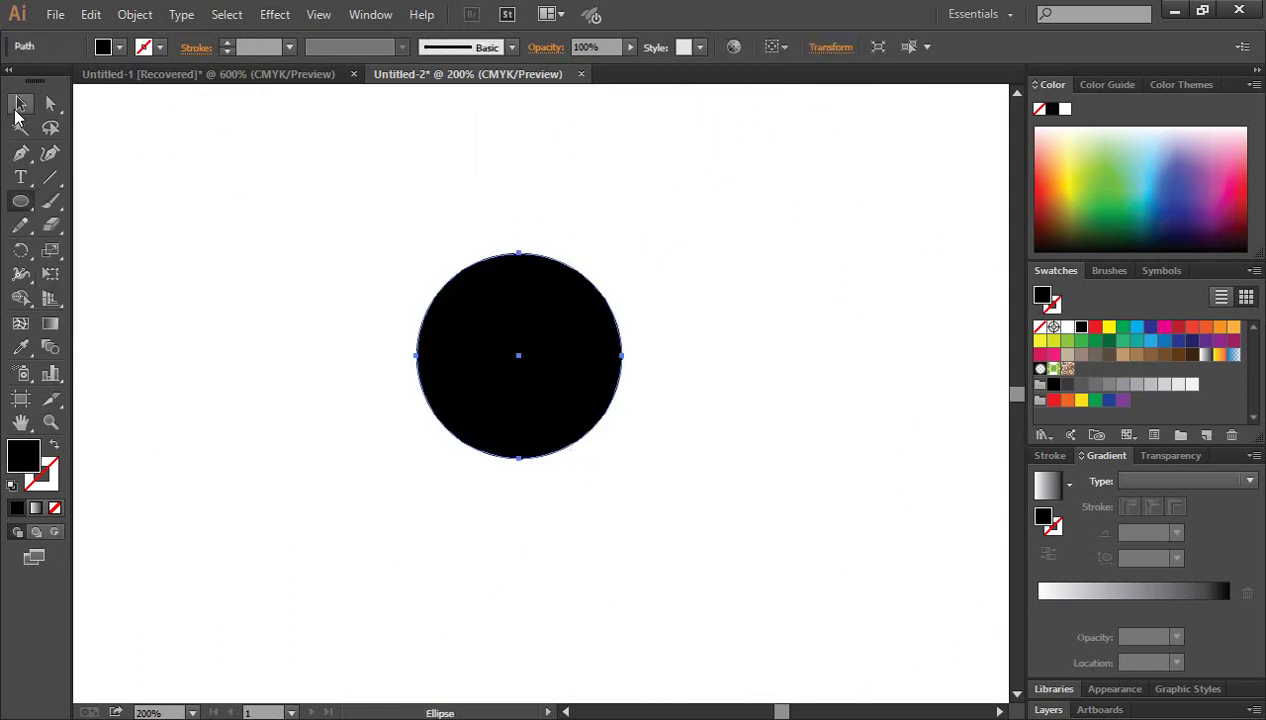
{"action": "left_click", "coordinate": [21, 103]}
{"action": "left_click", "coordinate": [1095, 327]}
{"action": "left_click", "coordinate": [628, 443]}
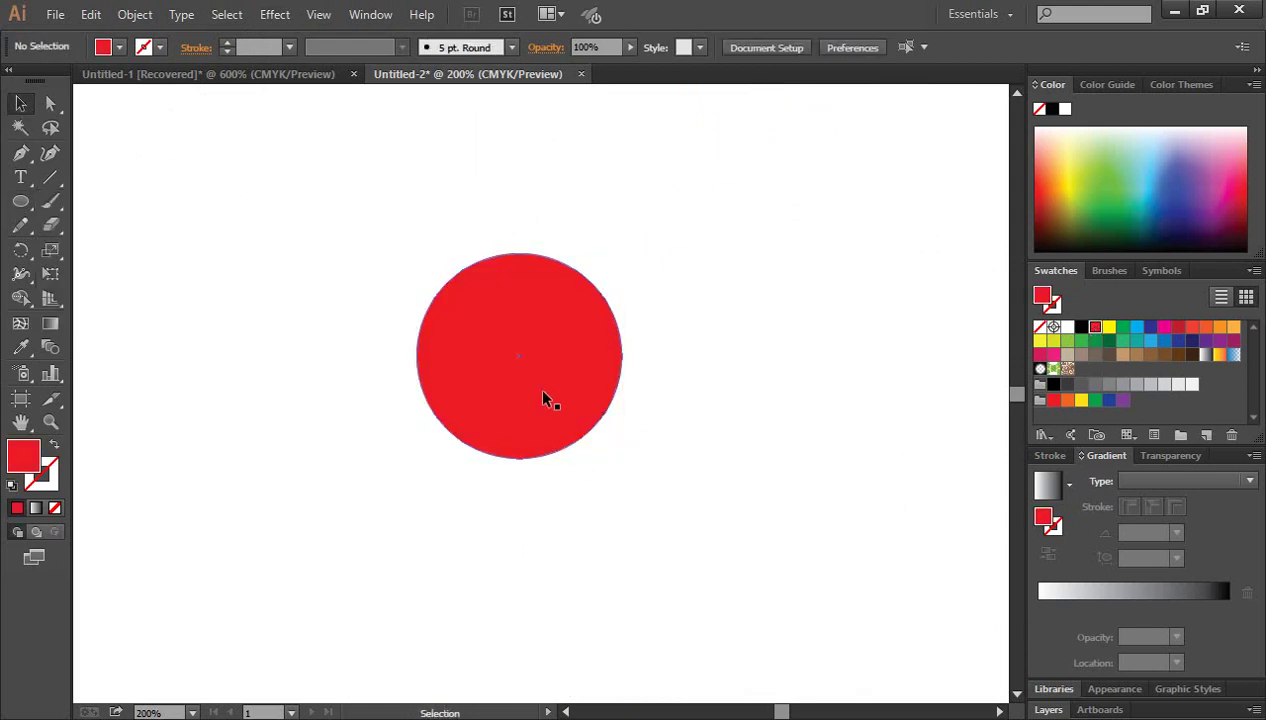
{"action": "key", "text": "ctrl+plus"}
{"action": "key", "text": "ctrl+a"}
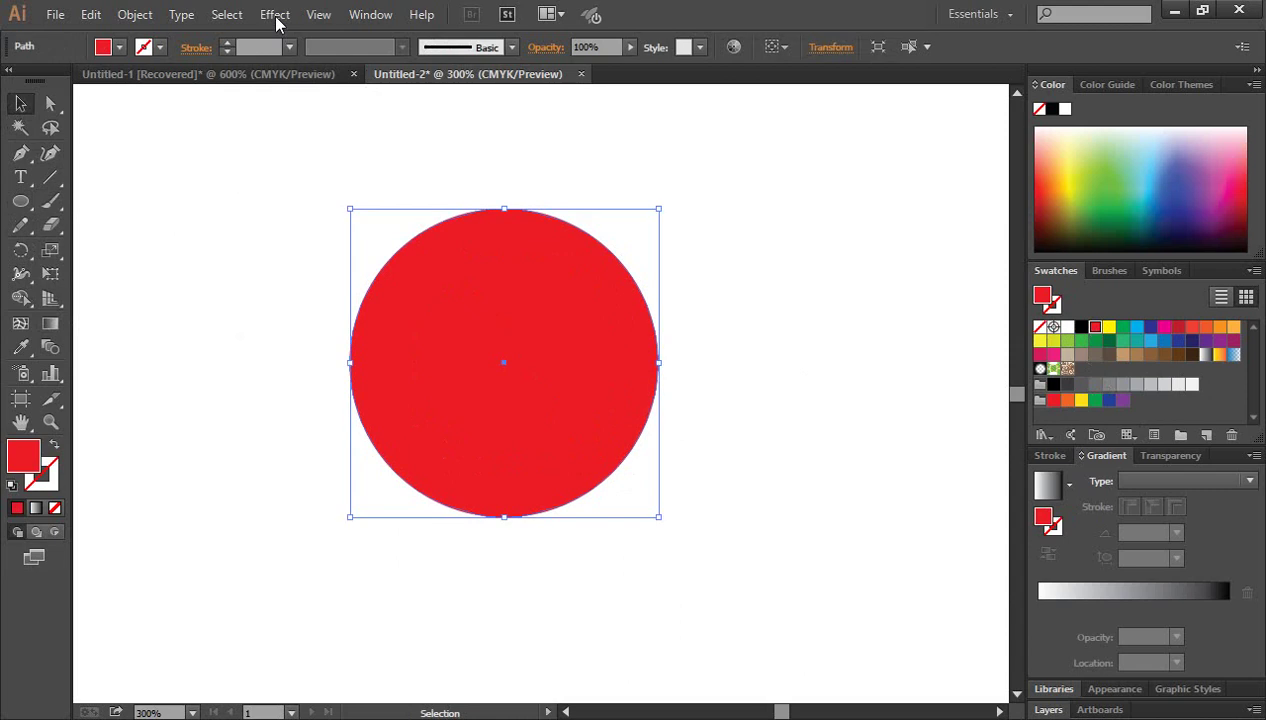
{"action": "left_click", "coordinate": [275, 15]}
{"action": "mouse_move", "coordinate": [300, 238]}
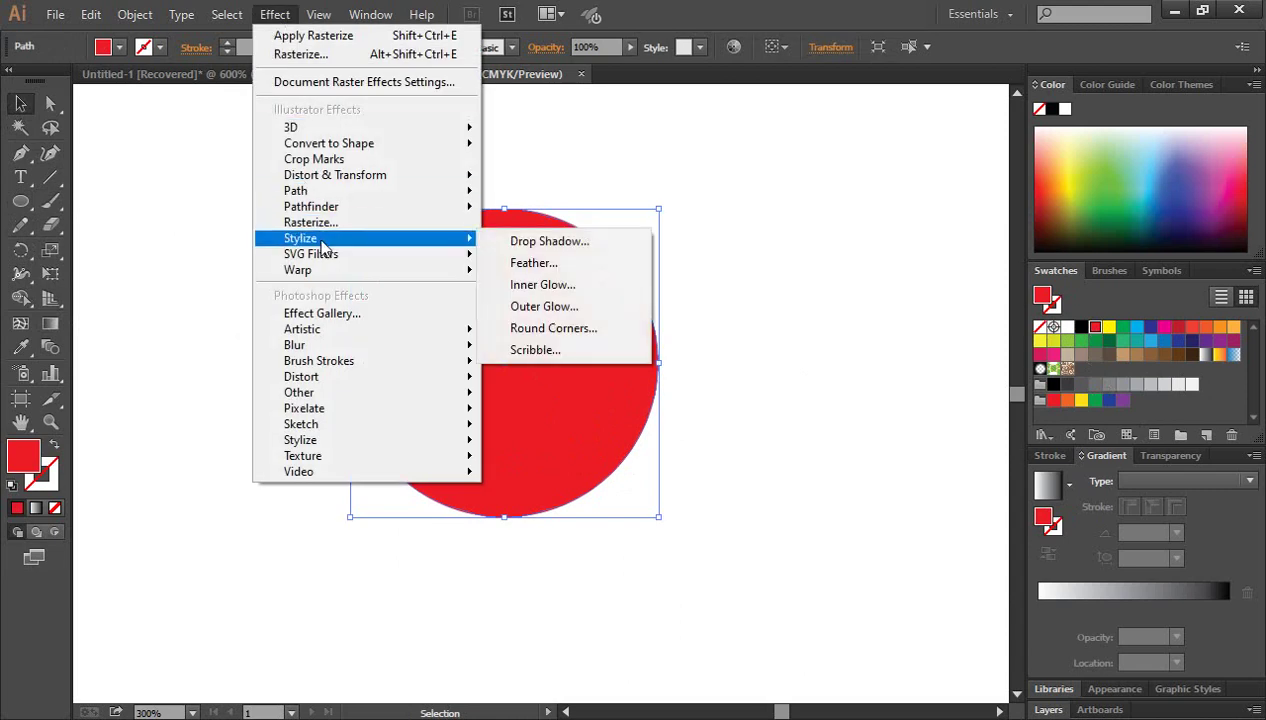
{"action": "left_click", "coordinate": [560, 243]}
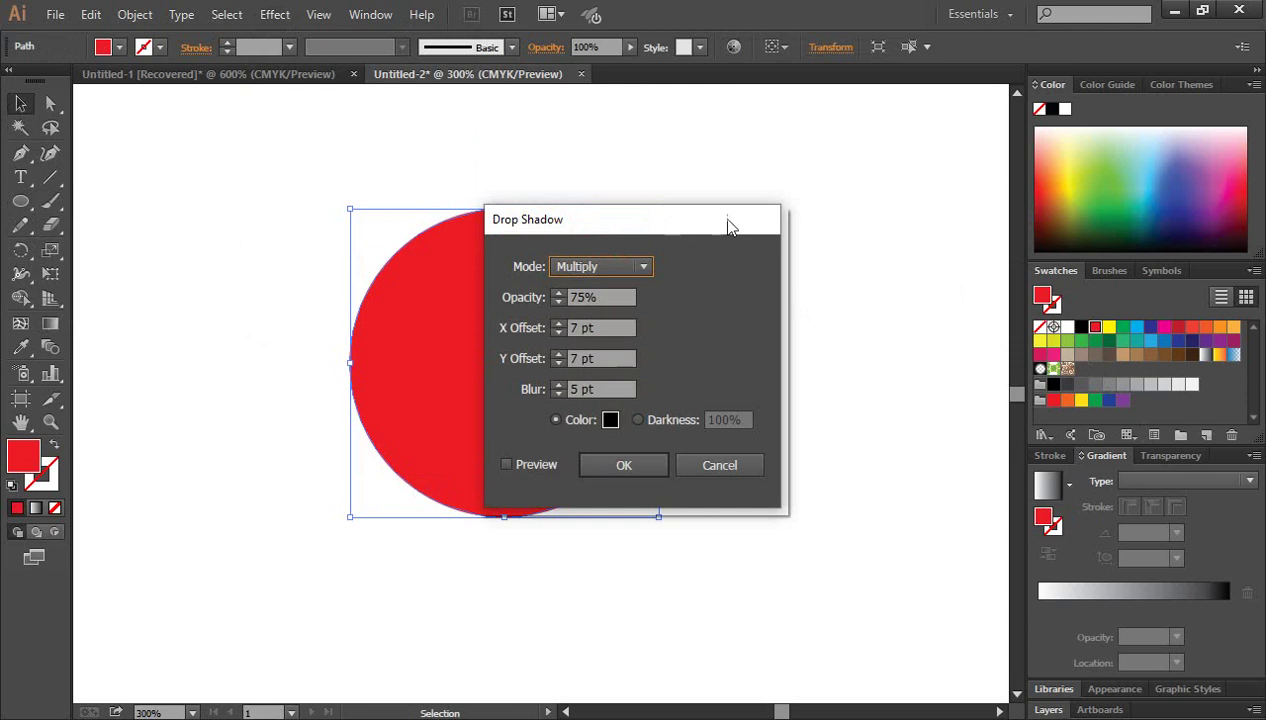
{"action": "left_click_drag", "start_coordinate": [730, 227], "coordinate": [972, 245]}
{"action": "left_click", "coordinate": [746, 482]}
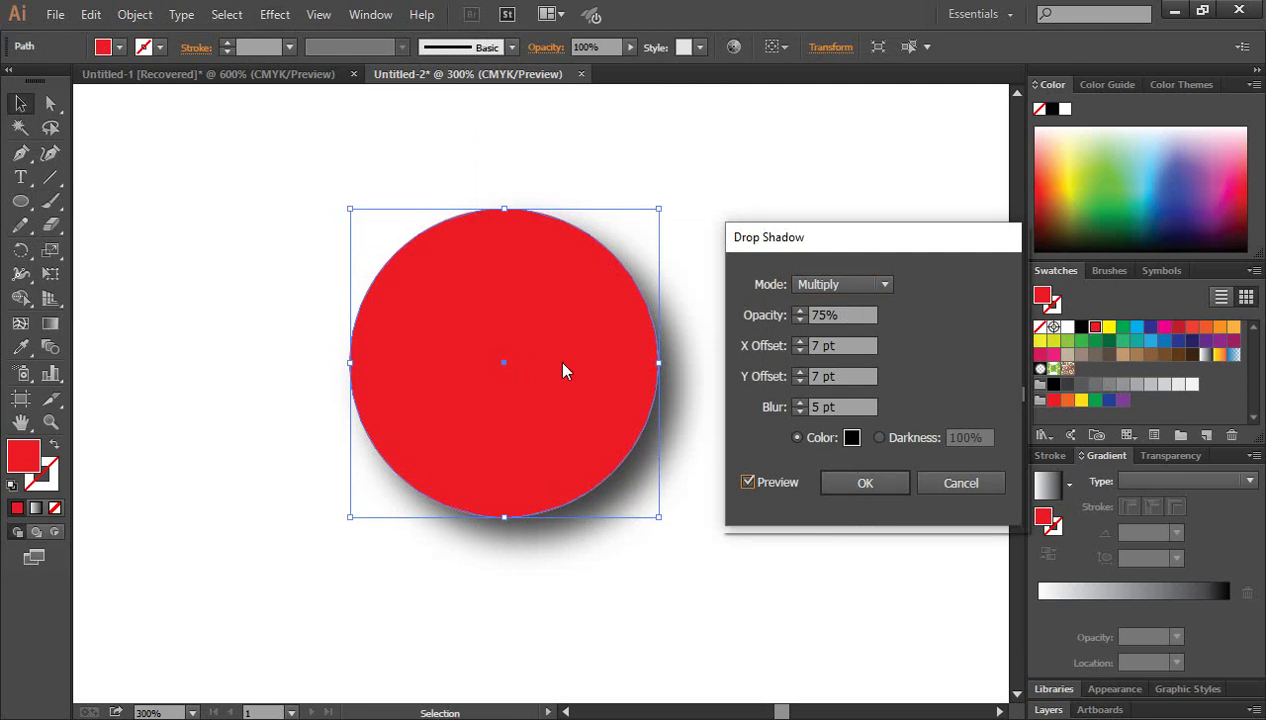
{"action": "left_click", "coordinate": [860, 287]}
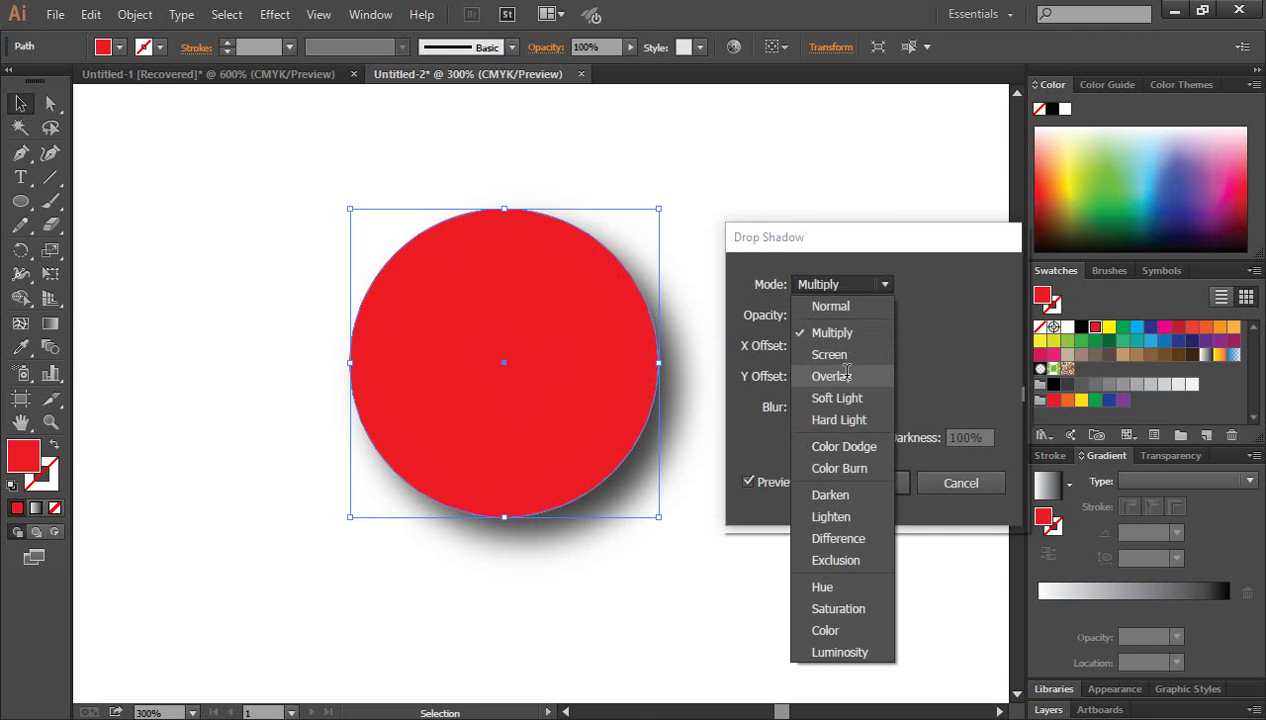
{"action": "left_click", "coordinate": [847, 377]}
{"action": "left_click", "coordinate": [868, 286]}
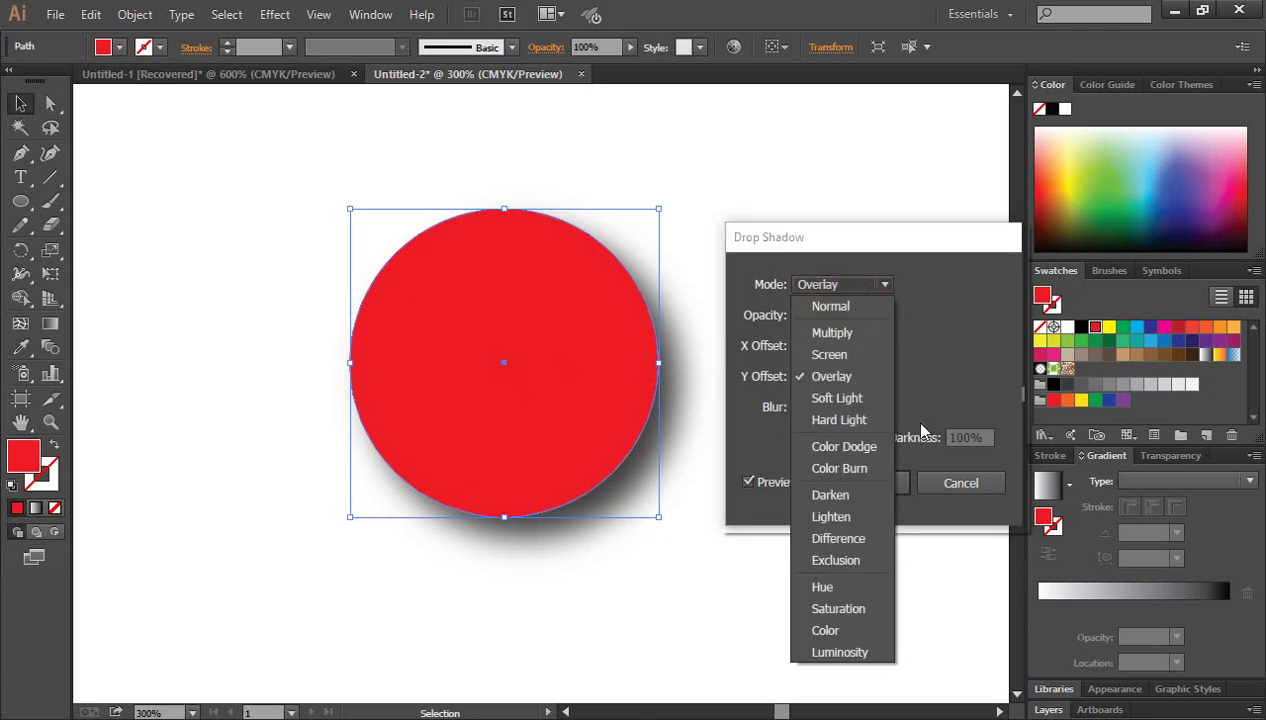
{"action": "left_click", "coordinate": [841, 305]}
{"action": "left_click", "coordinate": [844, 282]}
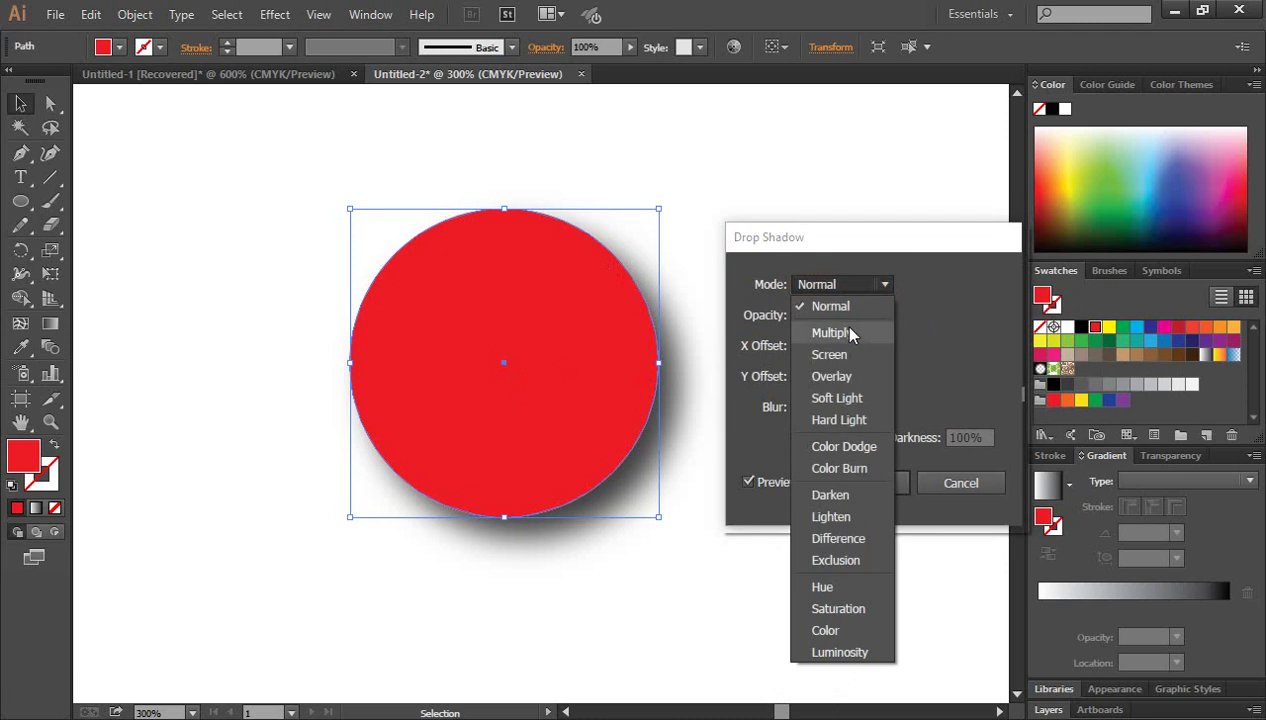
{"action": "left_click", "coordinate": [838, 332]}
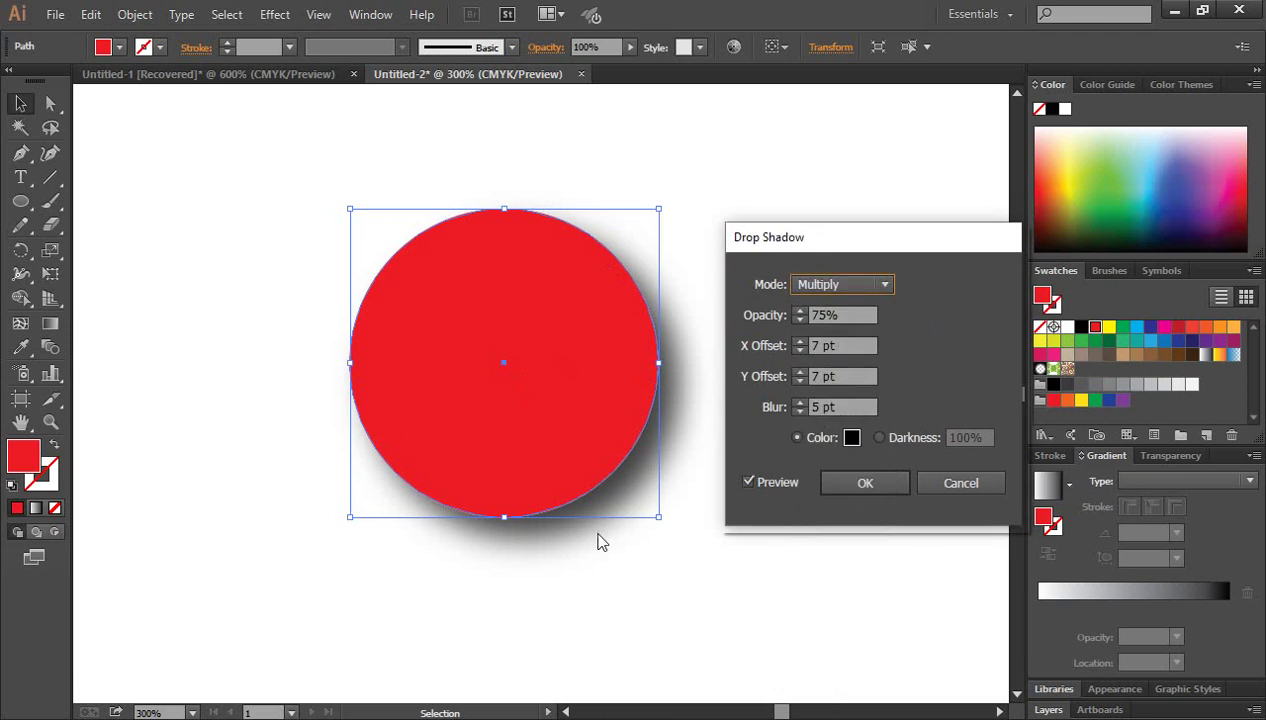
{"action": "left_click", "coordinate": [960, 483]}
{"action": "left_click", "coordinate": [860, 437]}
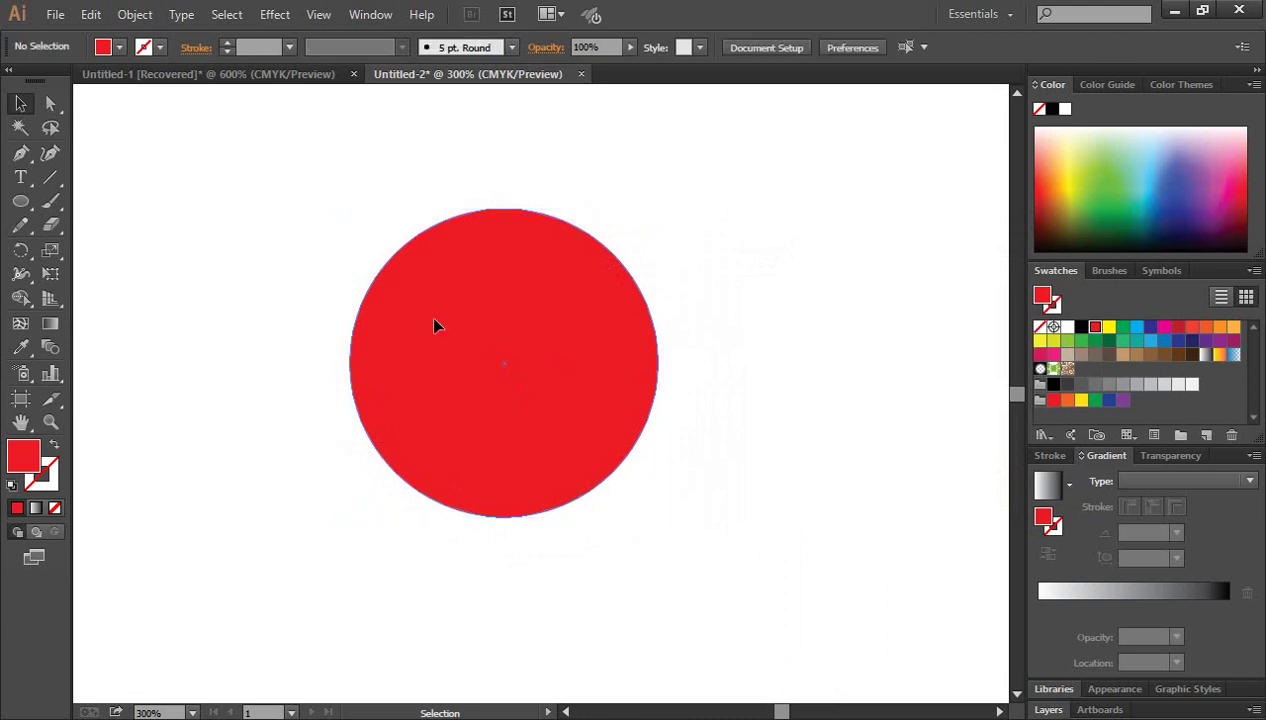
{"action": "left_click", "coordinate": [435, 325]}
Apply a Feather effect to the red circle with a 31 pt radius.
{"action": "left_click", "coordinate": [275, 14]}
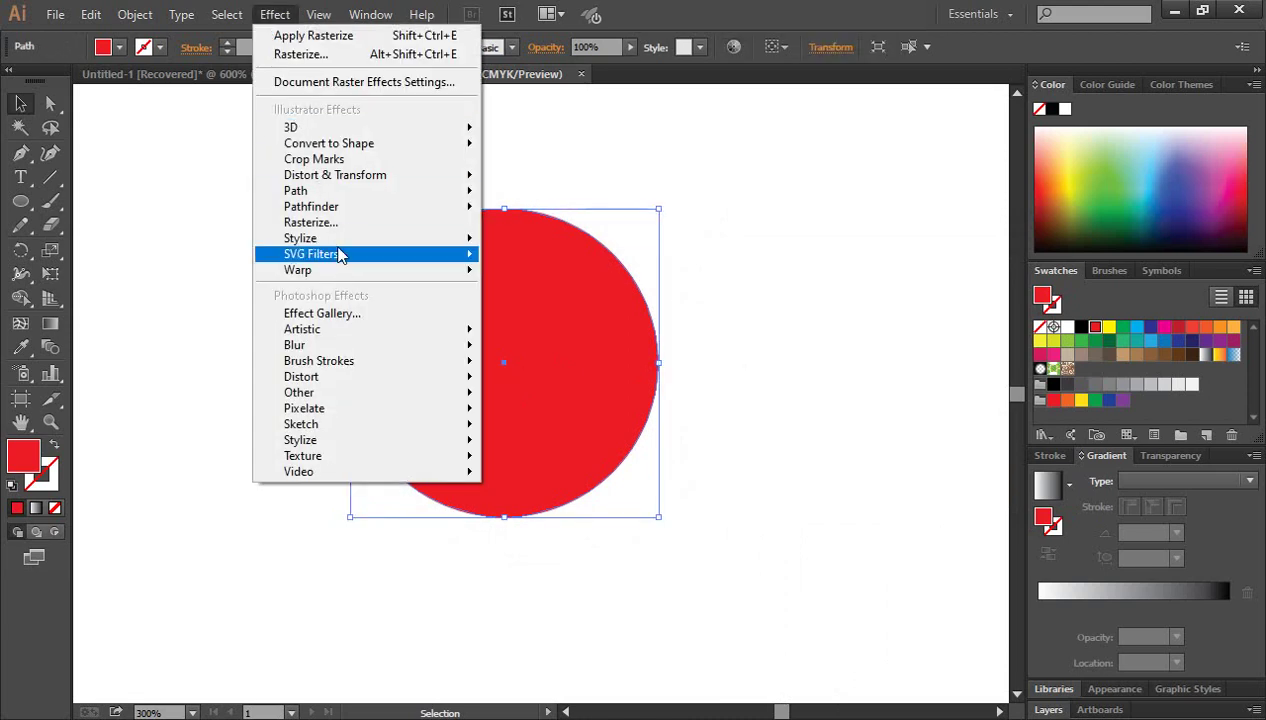
{"action": "mouse_move", "coordinate": [300, 238]}
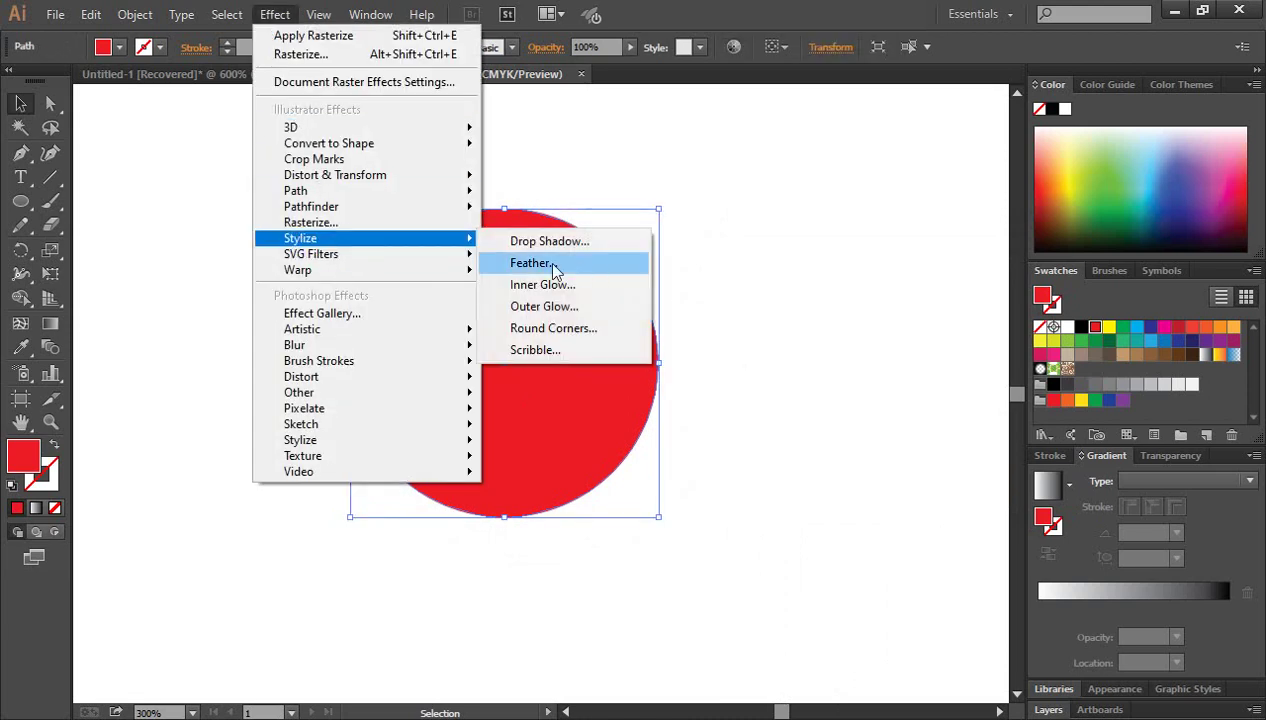
{"action": "left_click", "coordinate": [553, 264]}
{"action": "left_click_drag", "start_coordinate": [692, 302], "coordinate": [989, 364]}
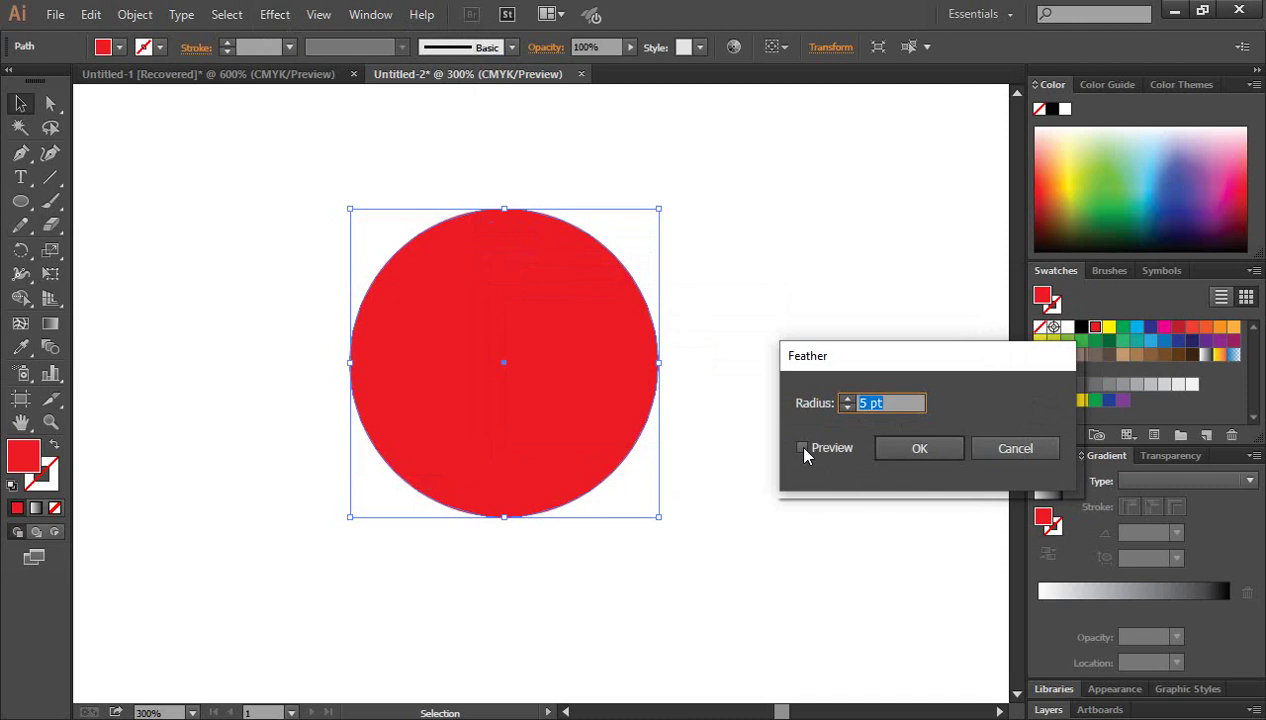
{"action": "left_click", "coordinate": [802, 448]}
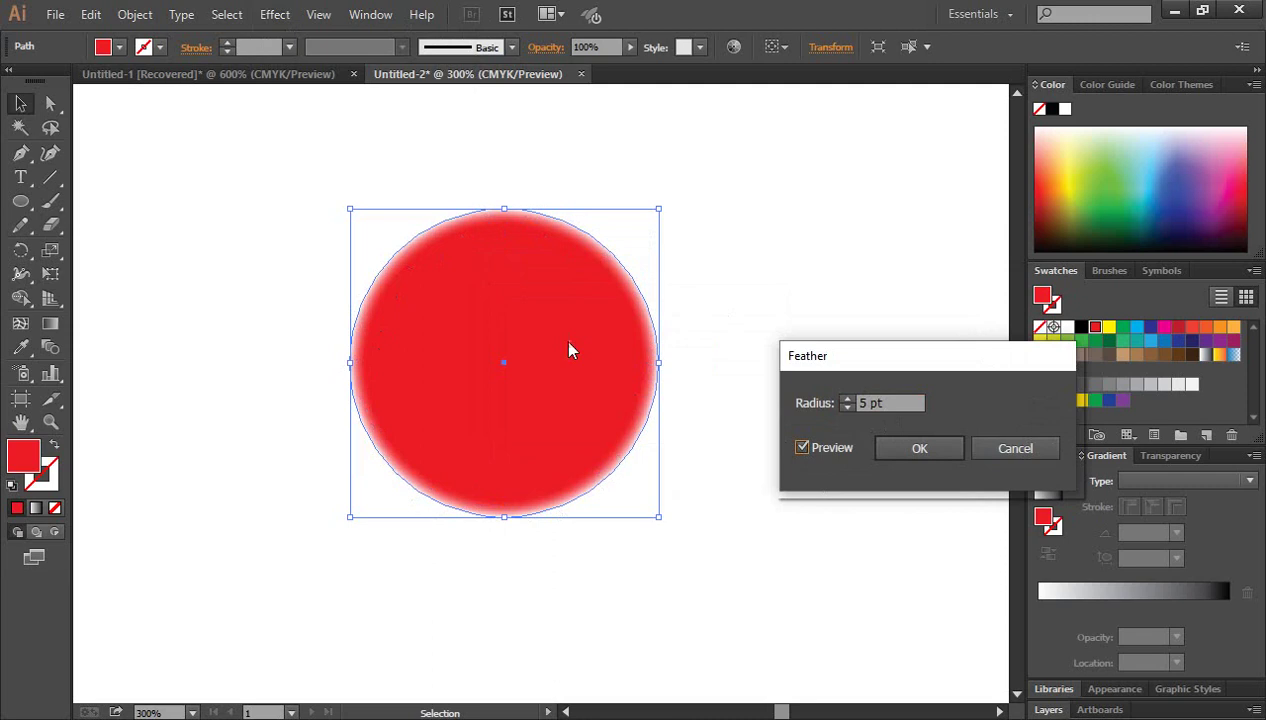
{"action": "double_click", "coordinate": [872, 402]}
{"action": "key", "text": "Up"}
{"action": "key", "text": "Up"}
{"action": "key", "text": "Up"}
{"action": "key", "text": "Up"}
{"action": "key", "text": "Up"}
{"action": "key", "text": "Up"}
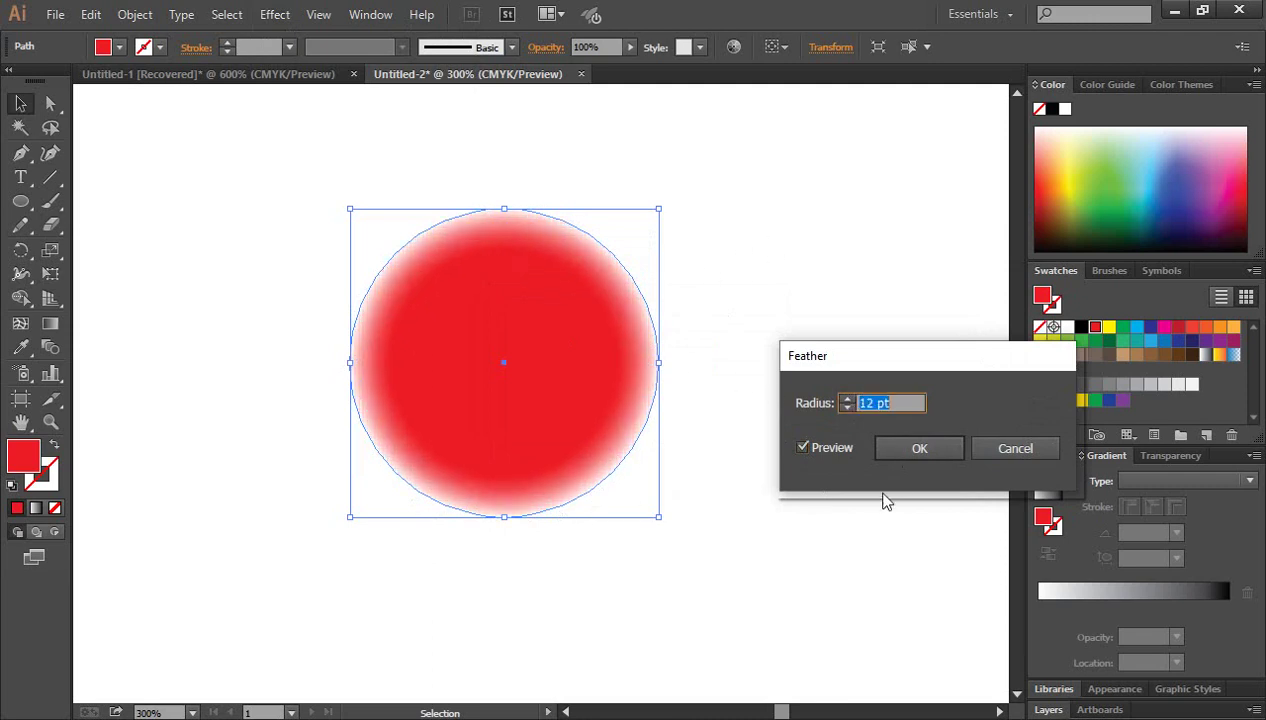
{"action": "key", "text": "Up"}
{"action": "key", "text": "Up"}
{"action": "key", "text": "Up"}
{"action": "key", "text": "Up"}
{"action": "key", "text": "Up"}
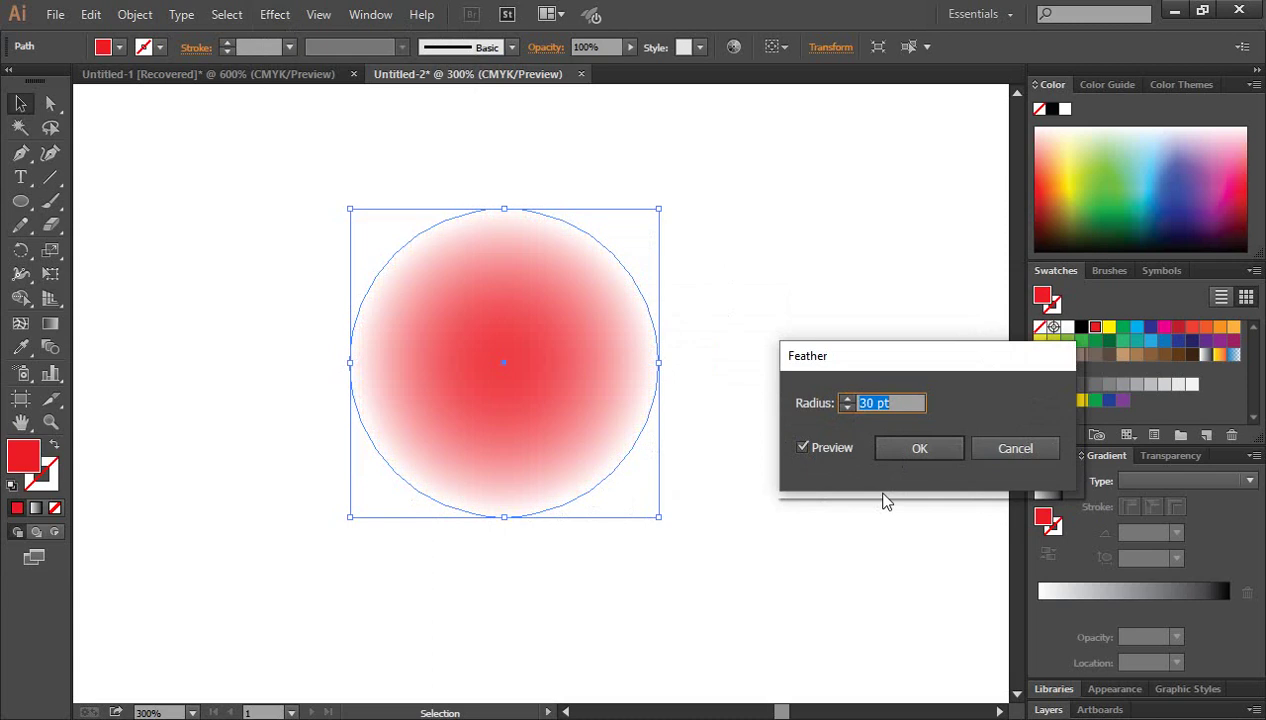
{"action": "key", "text": "Up"}
{"action": "key", "text": "Up"}
{"action": "key", "text": "Up"}
{"action": "left_click", "coordinate": [918, 448]}
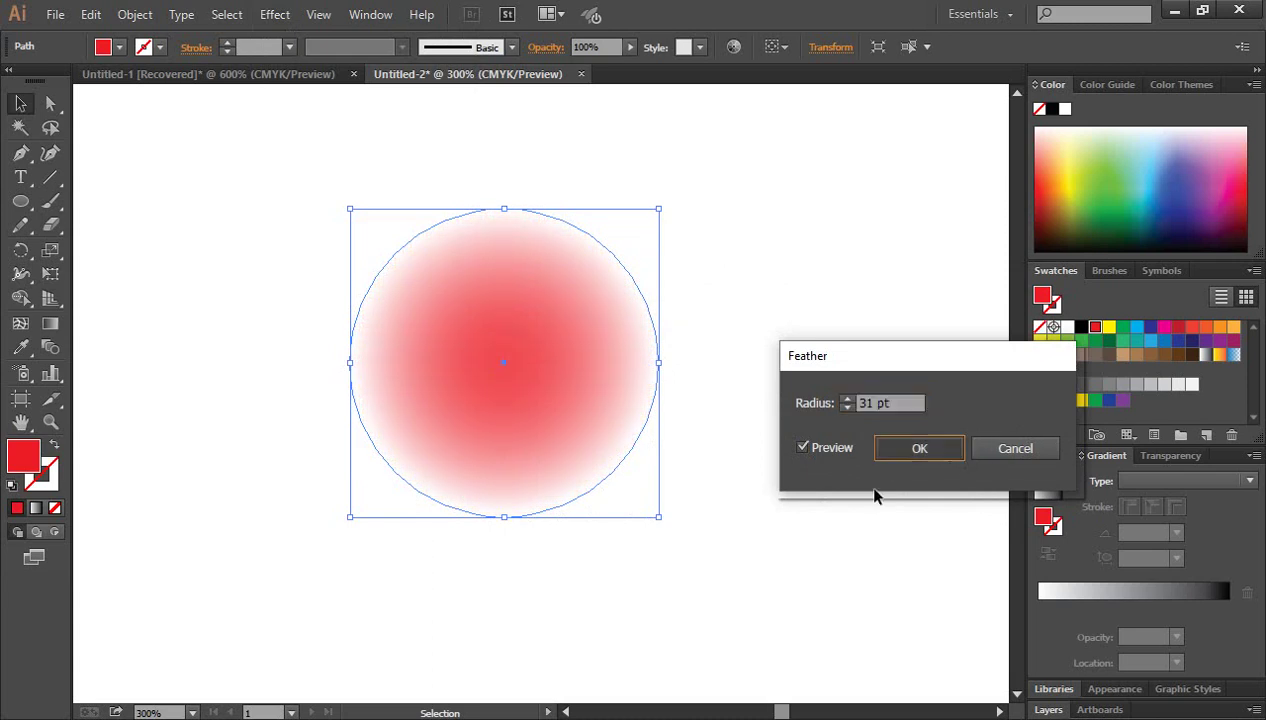
Reselect the circle and undo the feather to restore its solid red fill.
{"action": "left_click", "coordinate": [802, 490]}
{"action": "left_click_drag", "start_coordinate": [222, 145], "coordinate": [705, 555]}
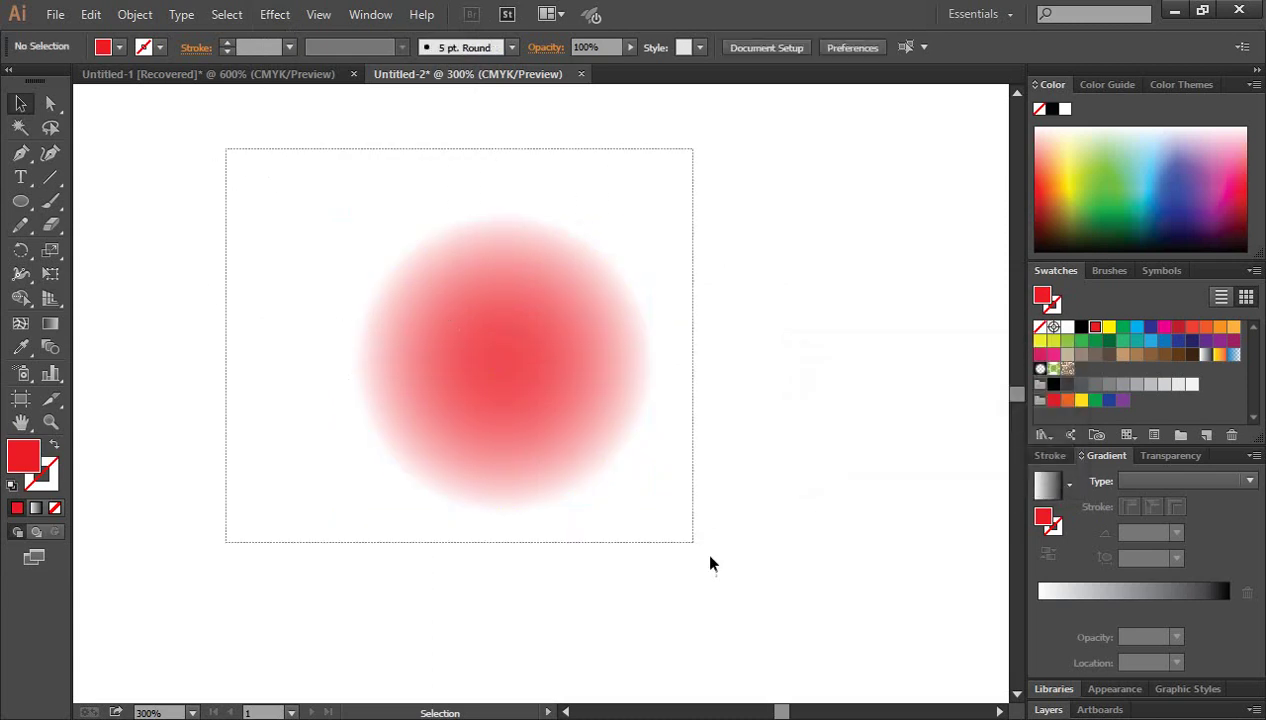
{"action": "left_click", "coordinate": [766, 480]}
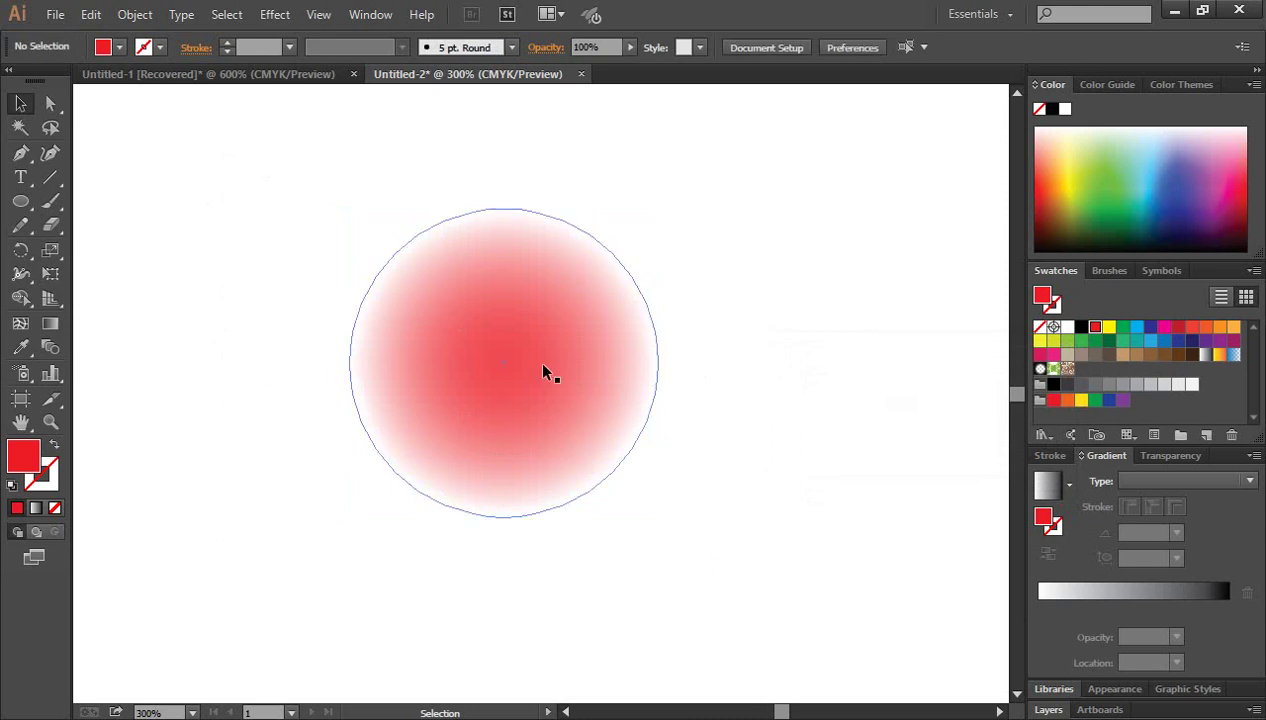
{"action": "left_click", "coordinate": [503, 434]}
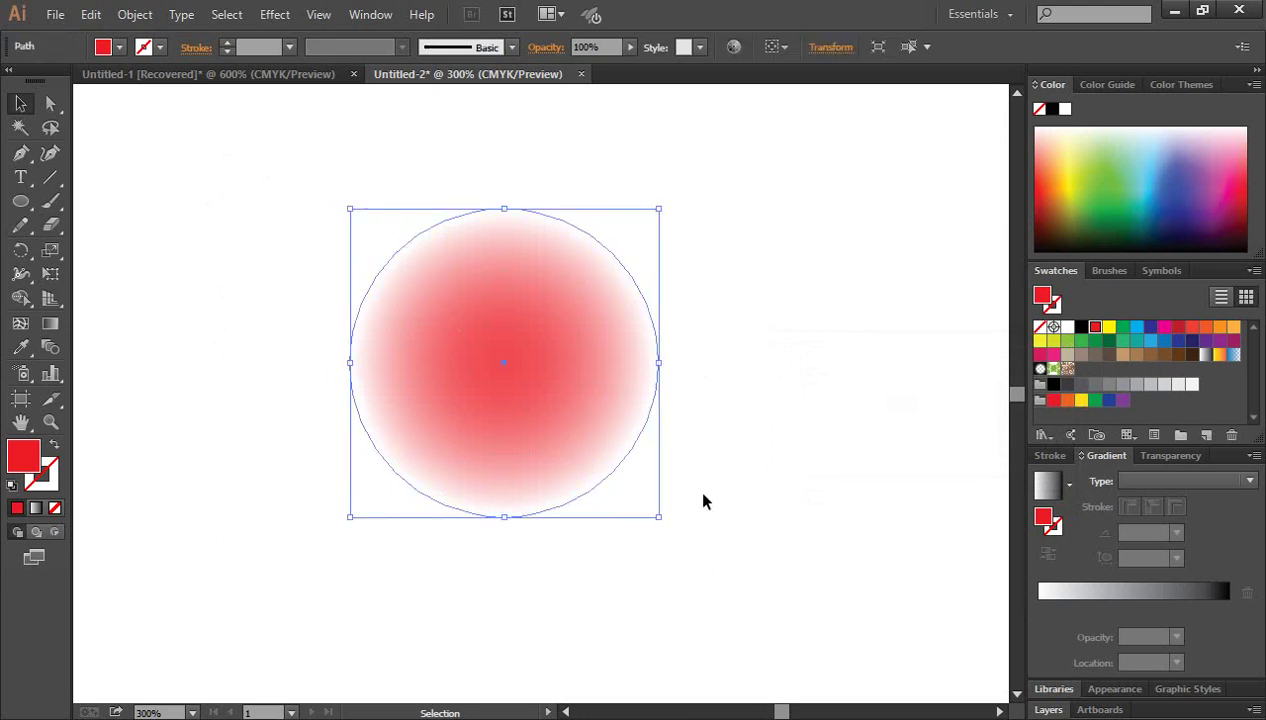
{"action": "key", "text": "ctrl+z"}
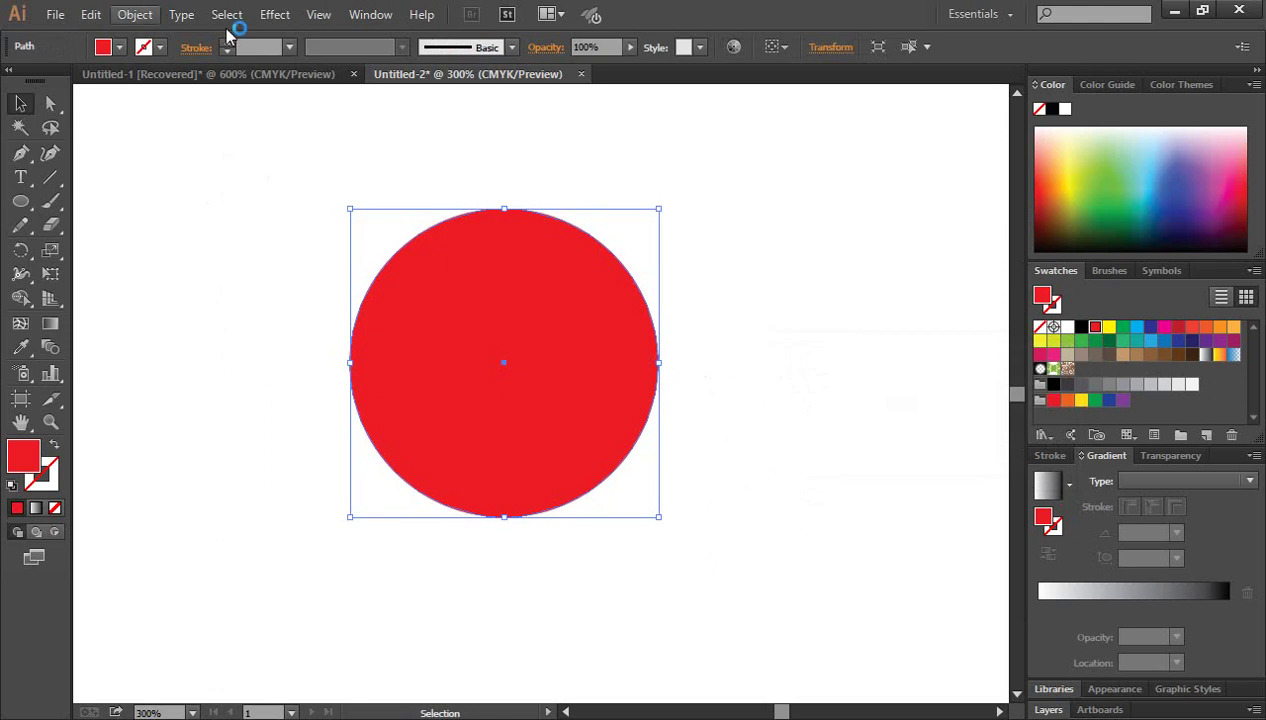
Preview an Inner Glow on the red circle with a bright blue colour.
{"action": "left_click", "coordinate": [274, 16]}
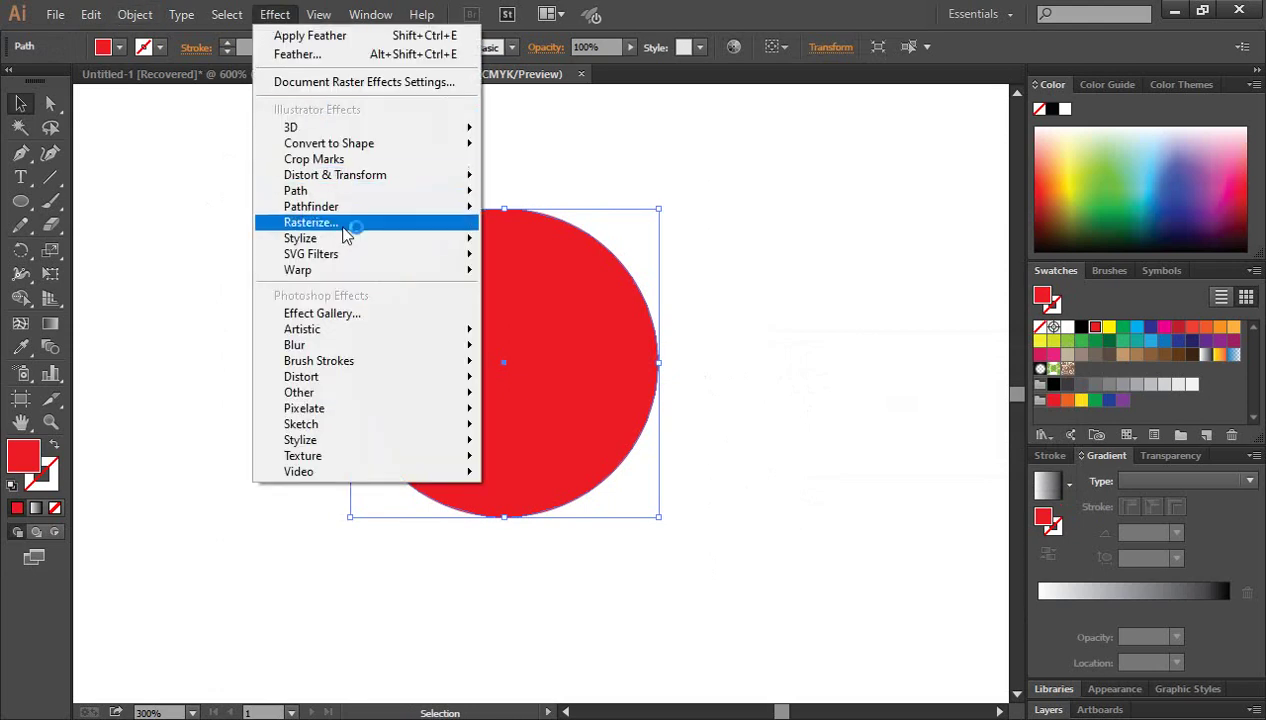
{"action": "mouse_move", "coordinate": [300, 238]}
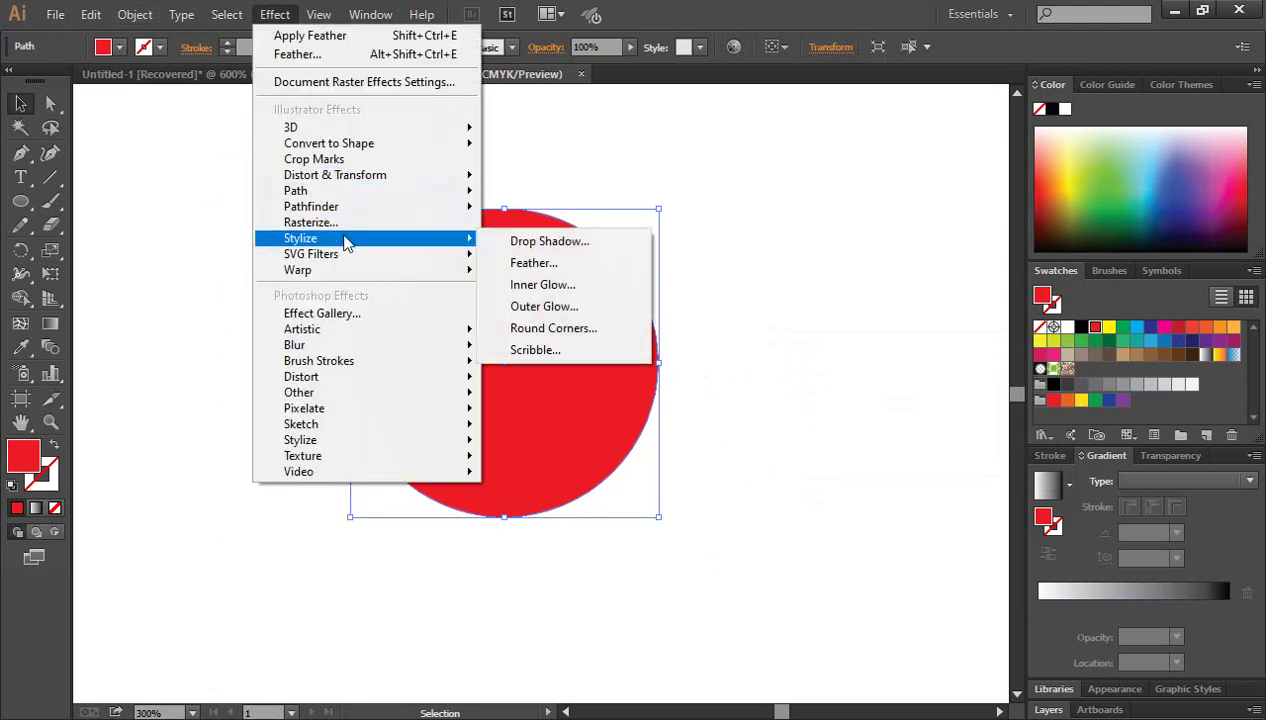
{"action": "left_click", "coordinate": [544, 286]}
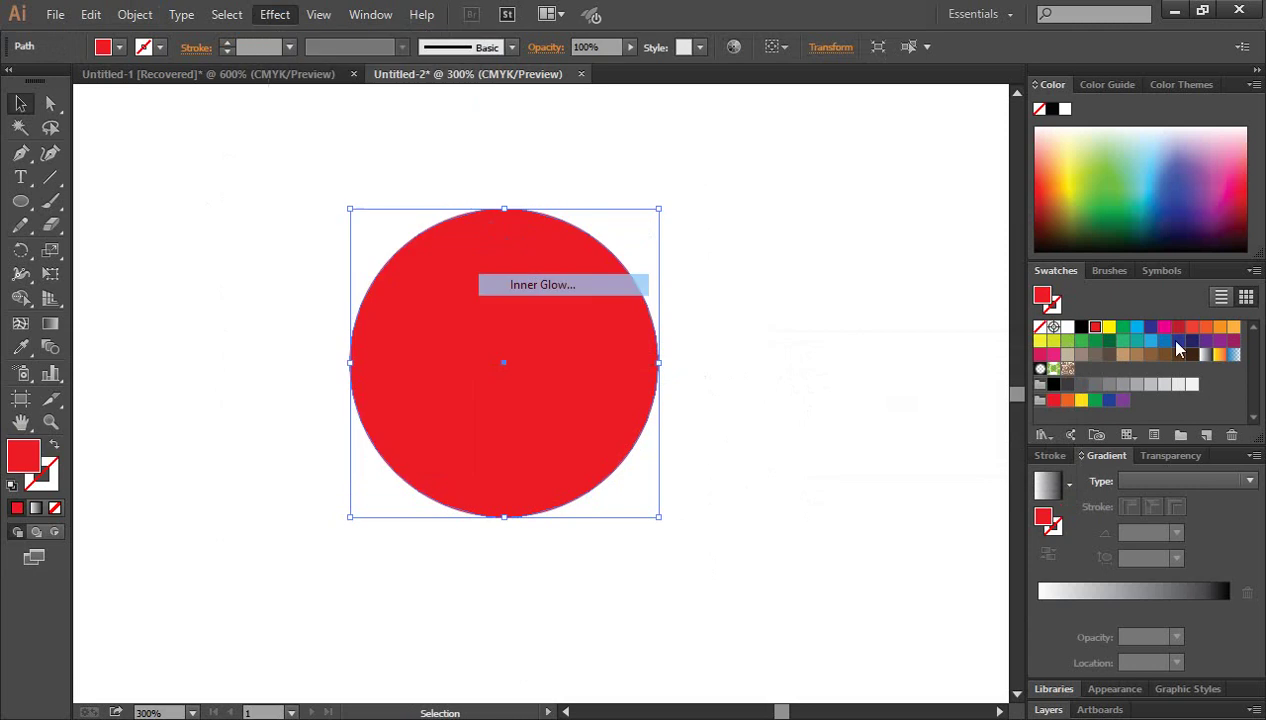
{"action": "left_click_drag", "start_coordinate": [698, 270], "coordinate": [926, 330]}
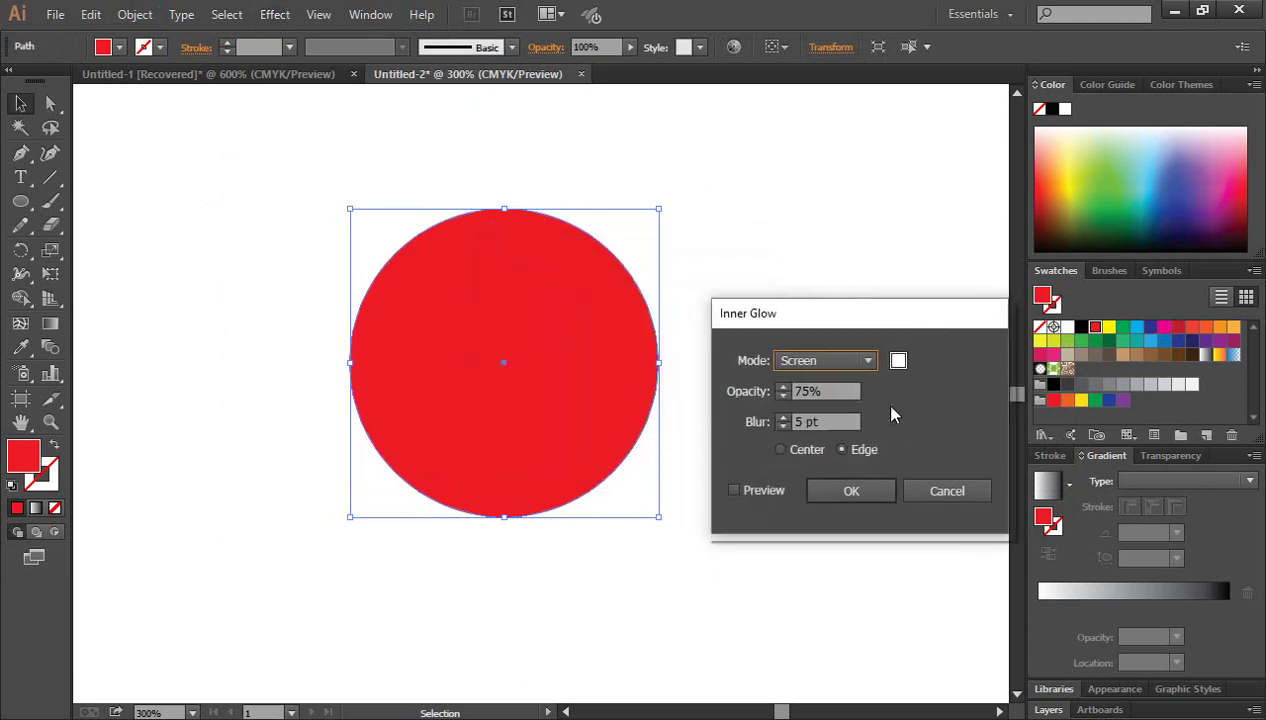
{"action": "left_click", "coordinate": [734, 490]}
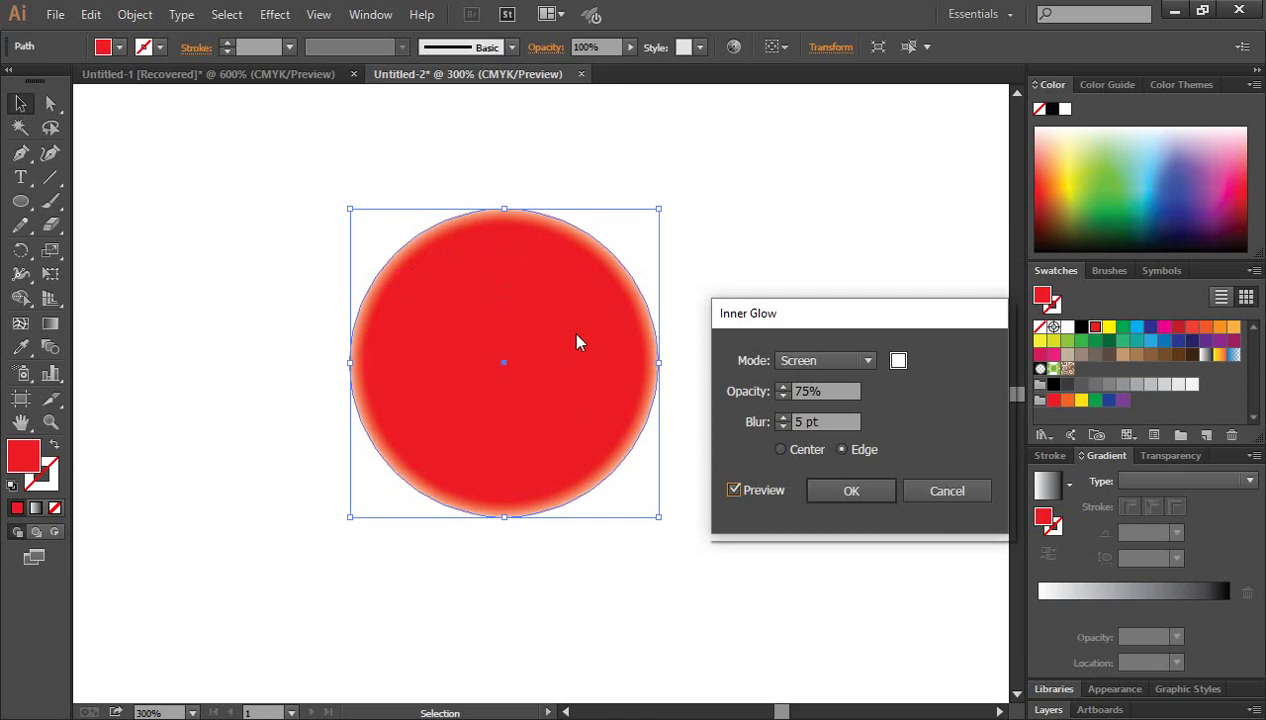
{"action": "left_click", "coordinate": [898, 360]}
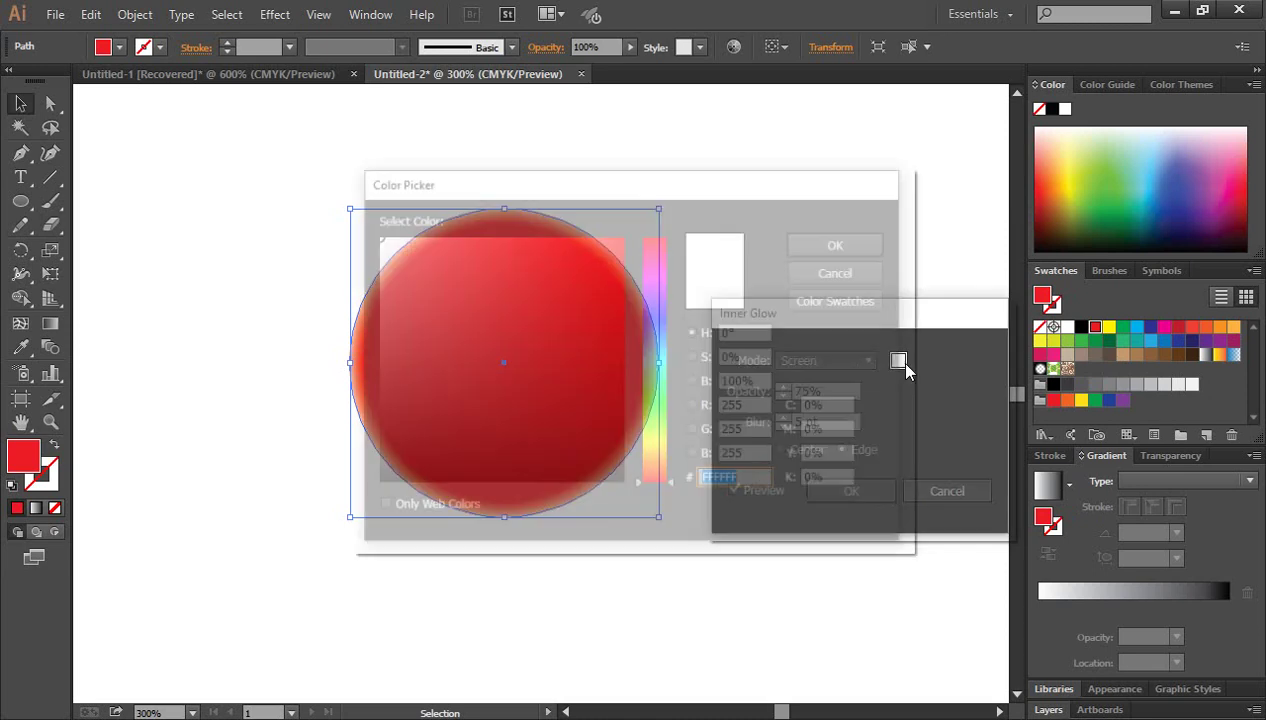
{"action": "left_click", "coordinate": [666, 330]}
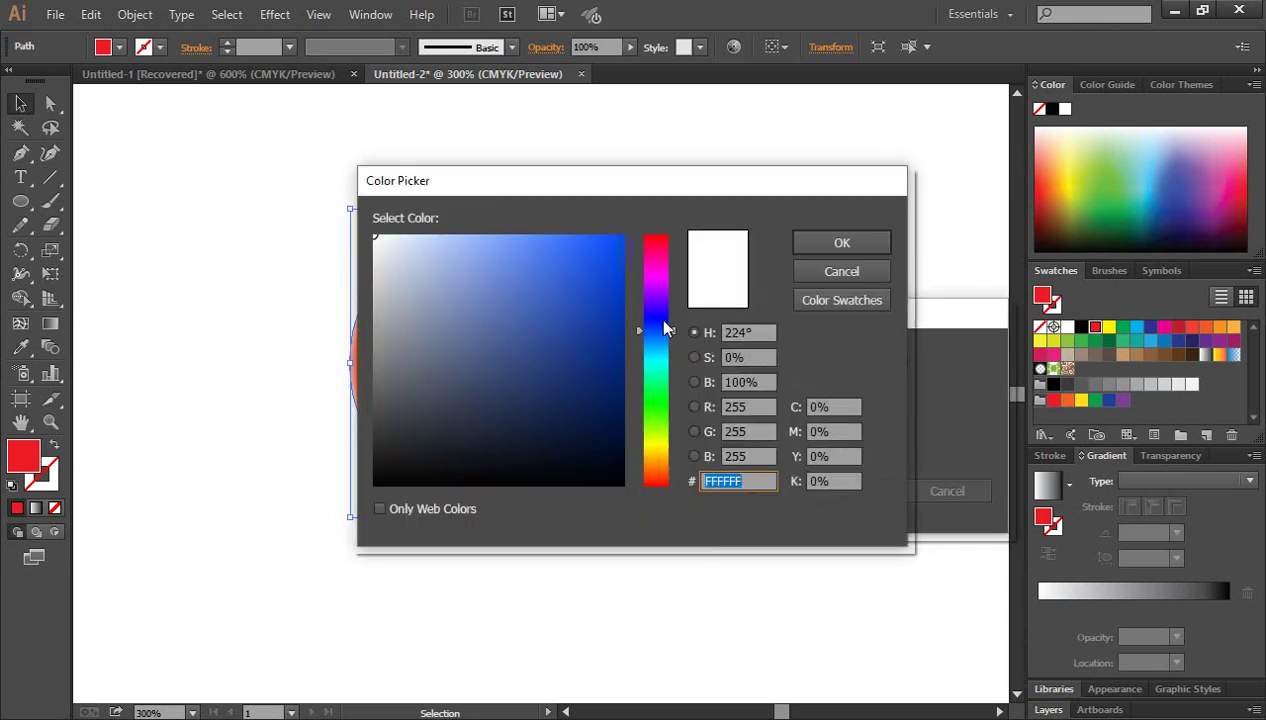
{"action": "left_click_drag", "start_coordinate": [600, 248], "coordinate": [624, 237]}
{"action": "left_click", "coordinate": [812, 244]}
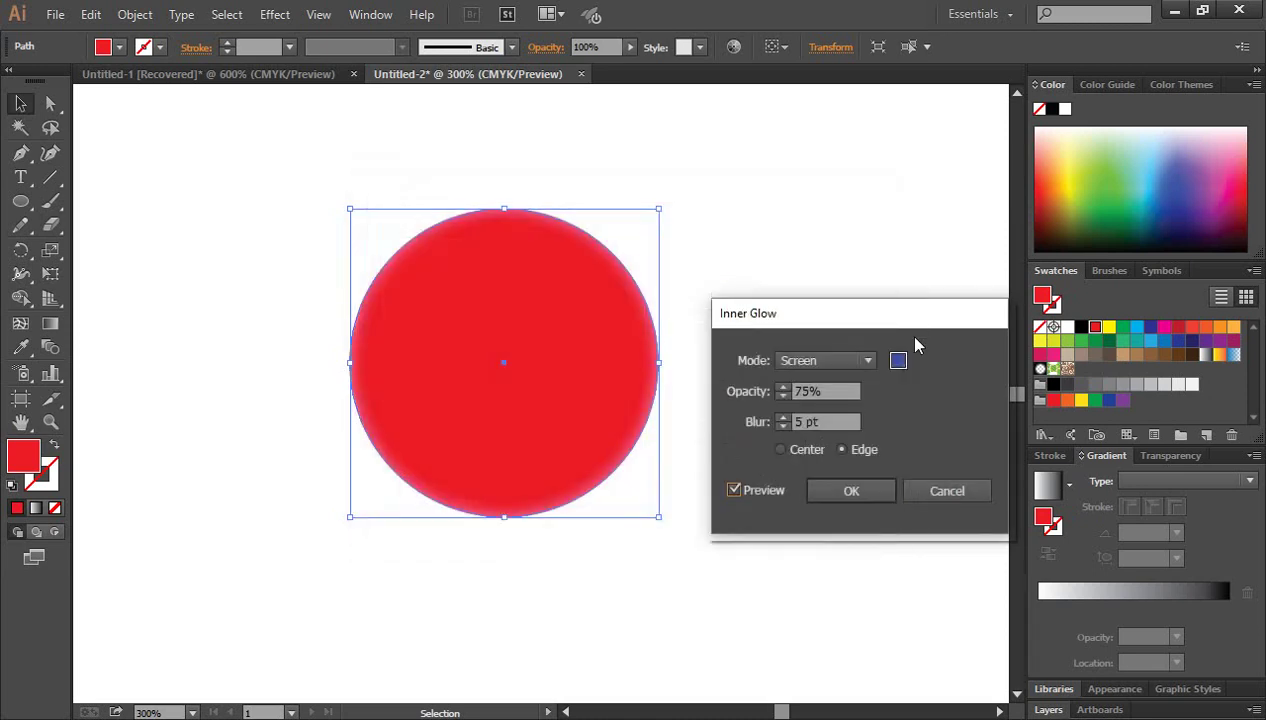
Raise the glow blur to 21 pt, try Center, then return to Edge.
{"action": "left_click", "coordinate": [783, 418]}
{"action": "left_click", "coordinate": [783, 418]}
{"action": "left_click", "coordinate": [783, 418]}
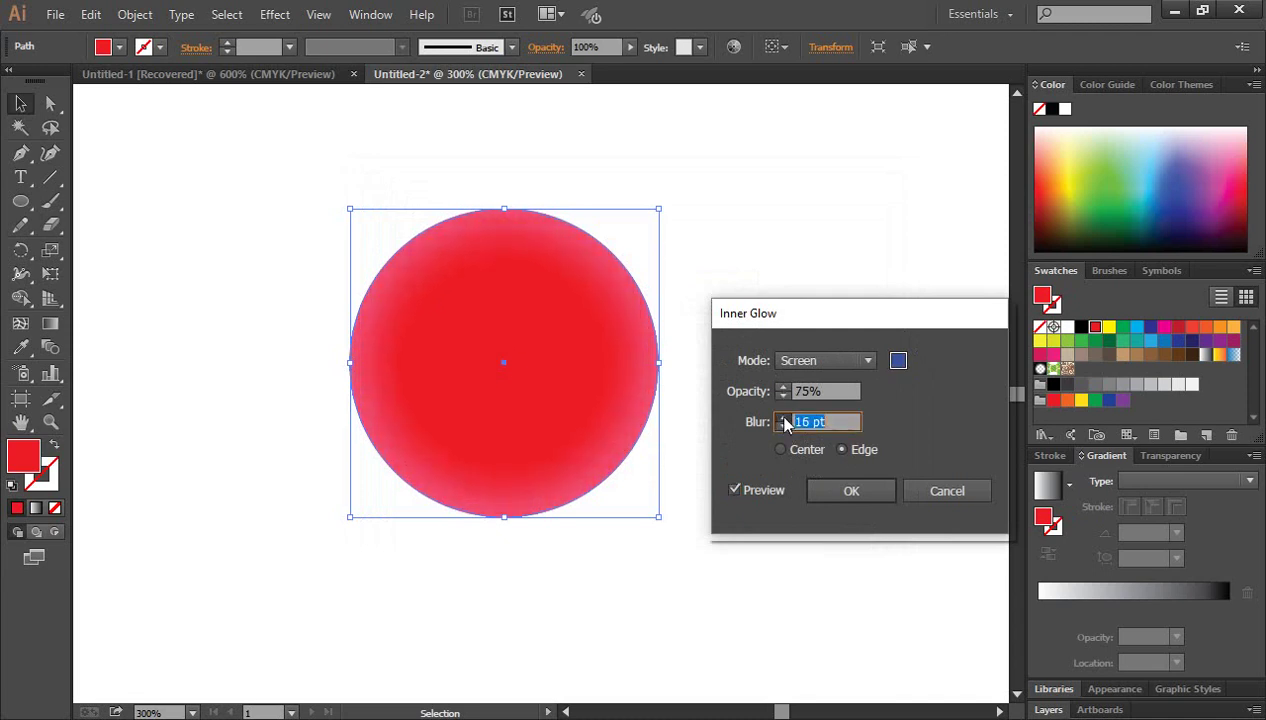
{"action": "left_click", "coordinate": [783, 418]}
{"action": "left_click", "coordinate": [783, 418]}
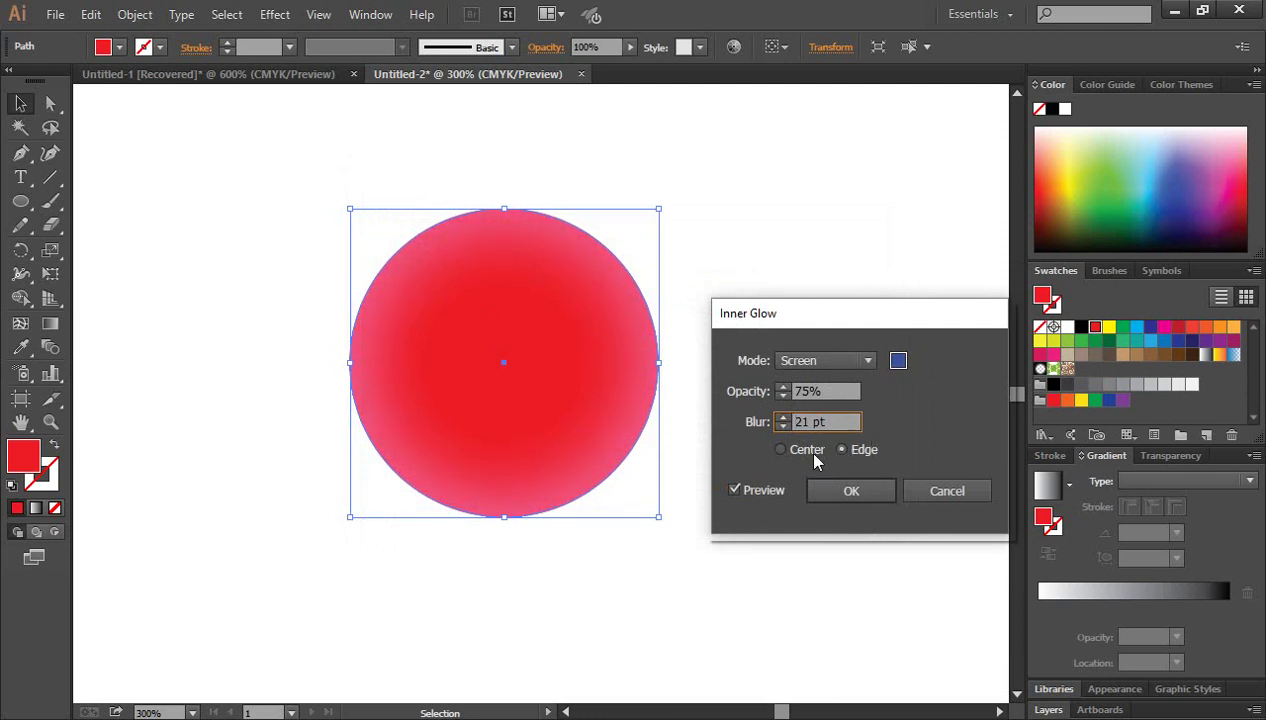
{"action": "left_click", "coordinate": [781, 450]}
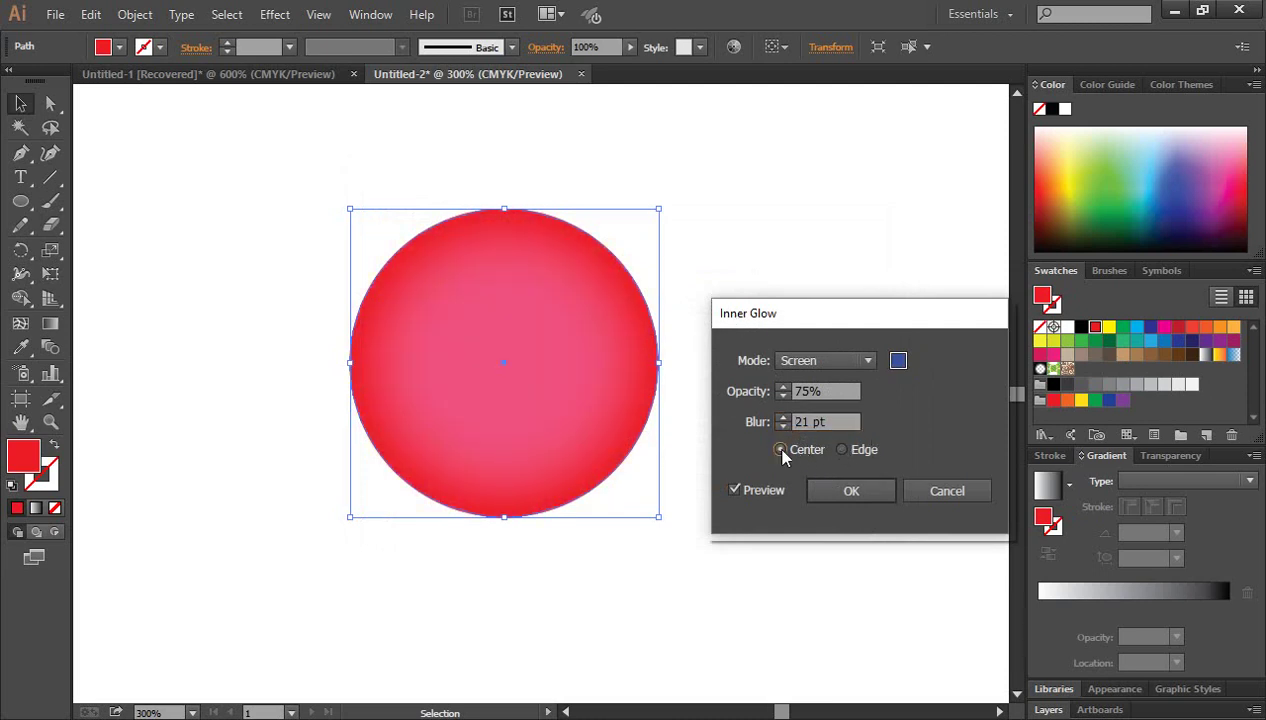
{"action": "left_click", "coordinate": [842, 450]}
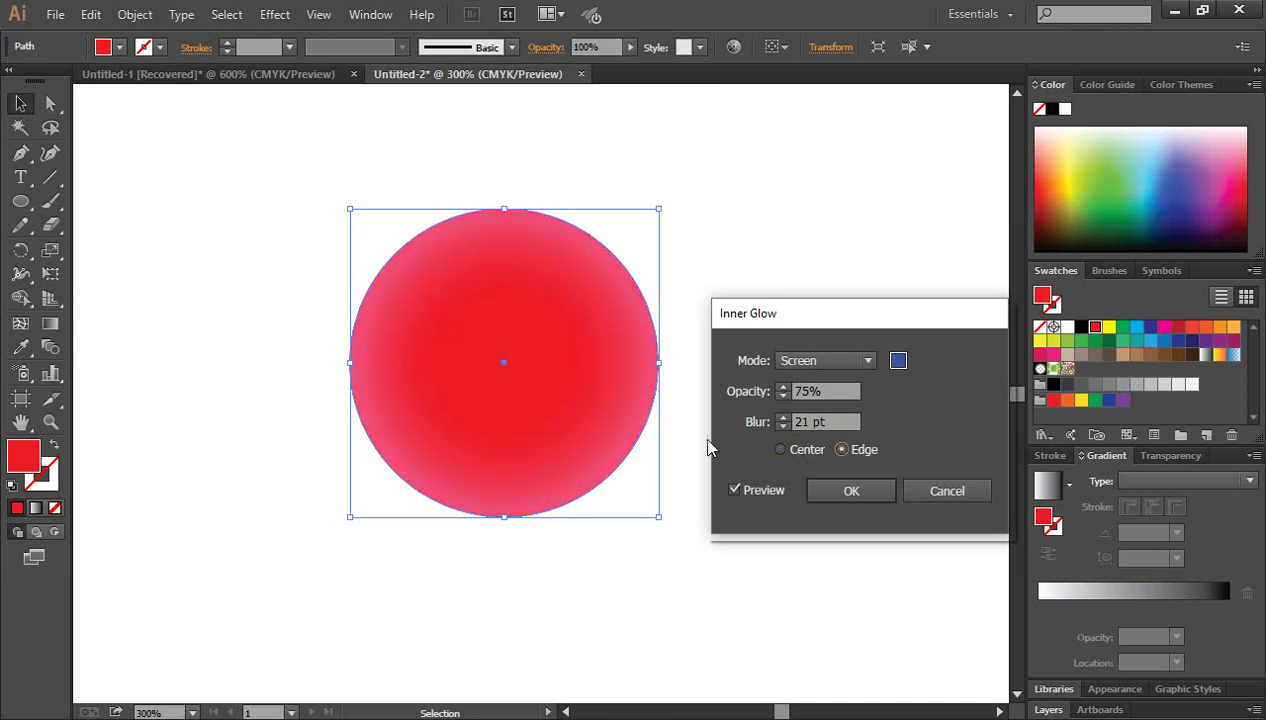
Try the inner glow in Soft Light, Hue, Color and Darken blend modes.
{"action": "left_click", "coordinate": [781, 450]}
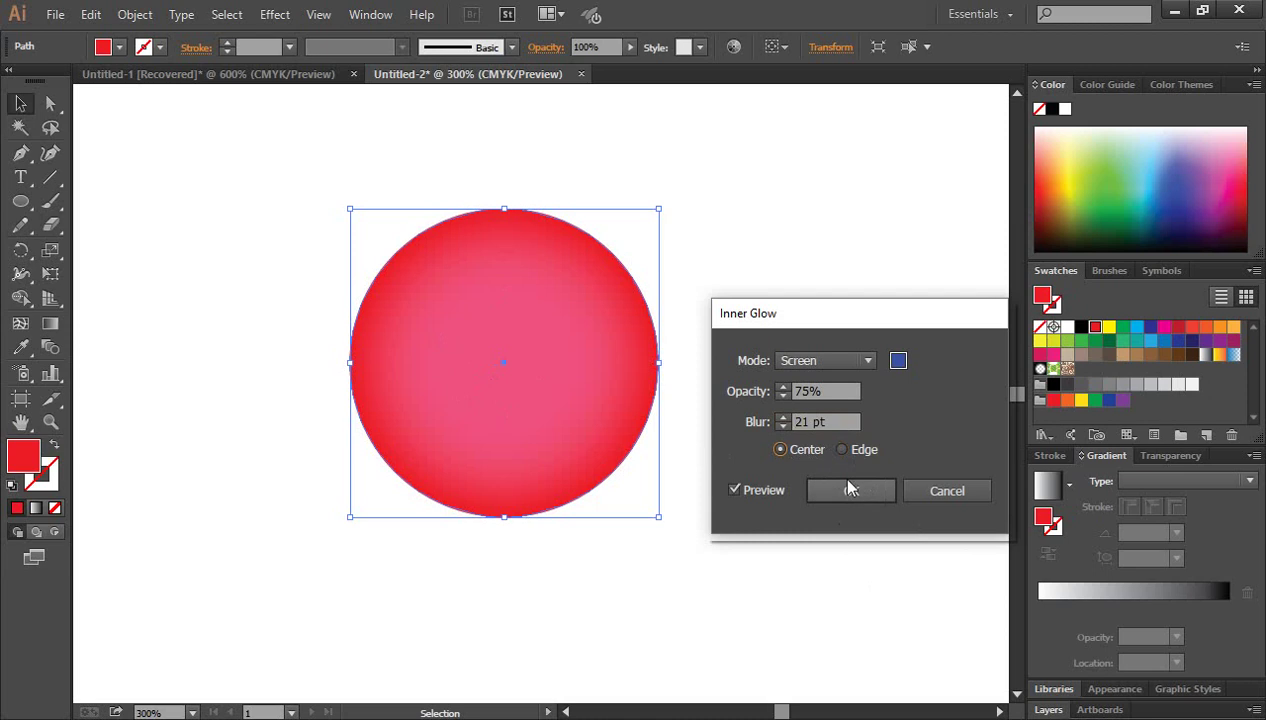
{"action": "left_click", "coordinate": [840, 448]}
{"action": "left_click", "coordinate": [840, 363]}
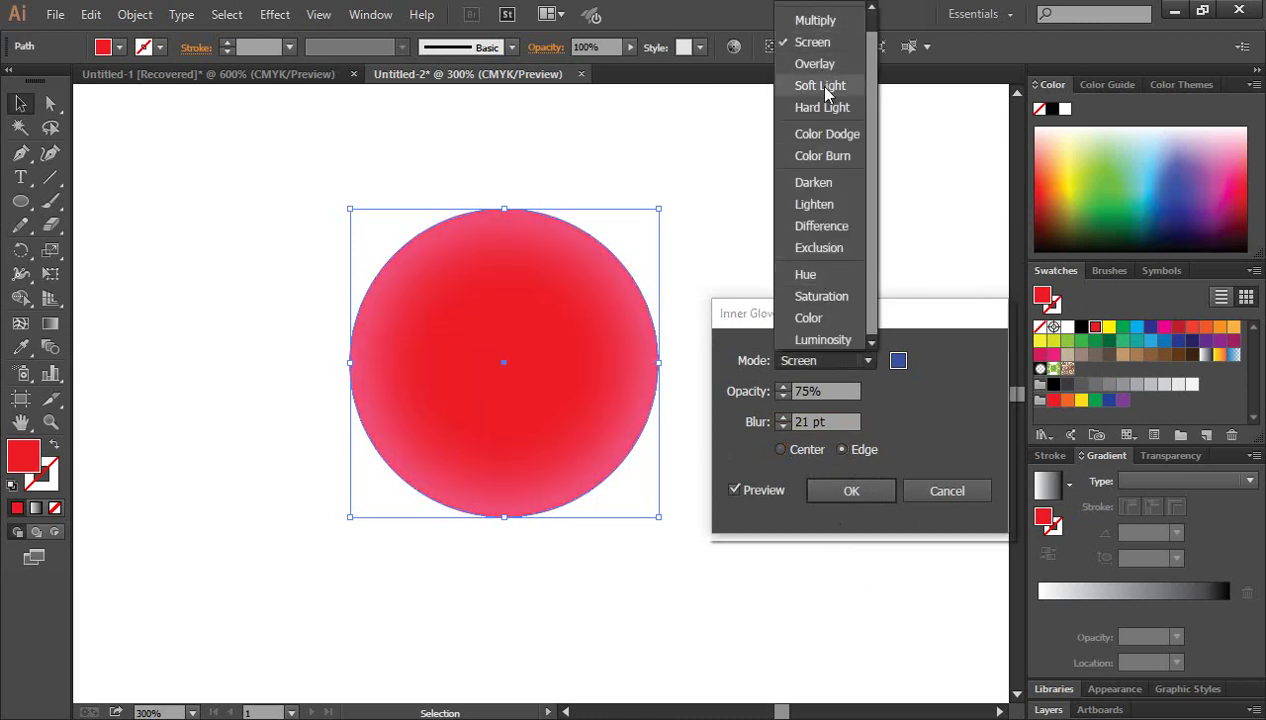
{"action": "left_click", "coordinate": [810, 86]}
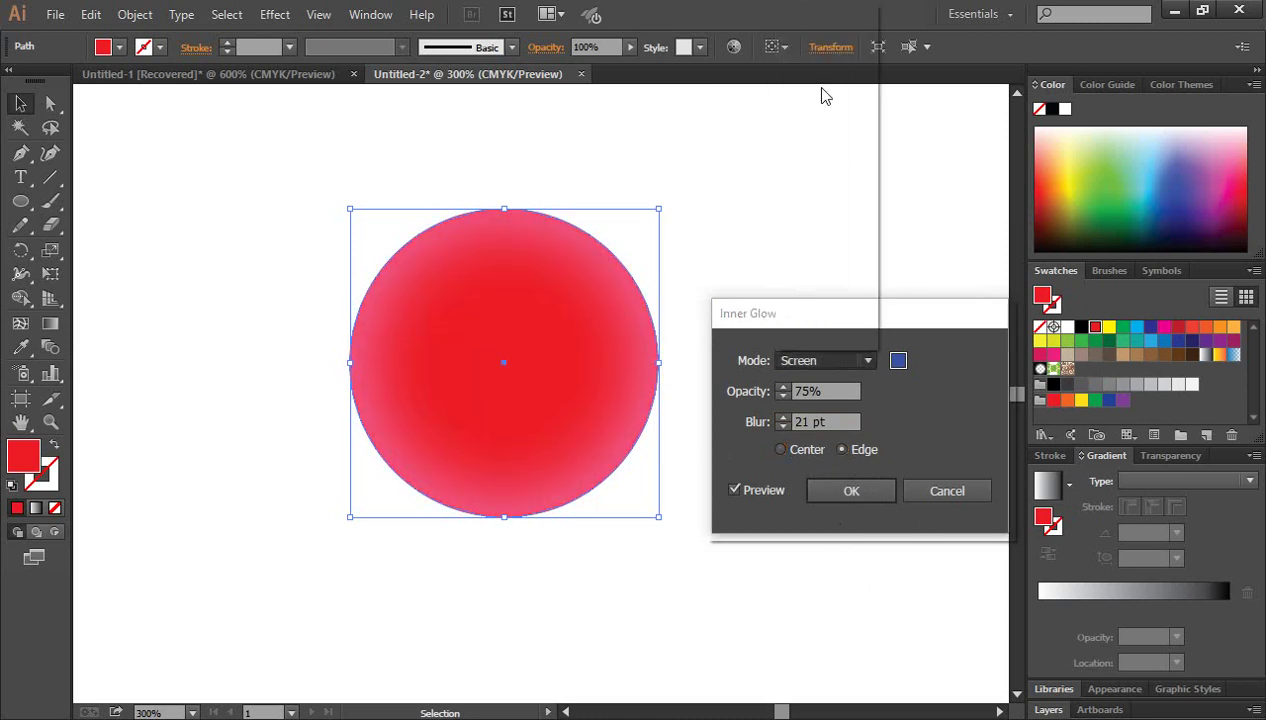
{"action": "left_click", "coordinate": [853, 362]}
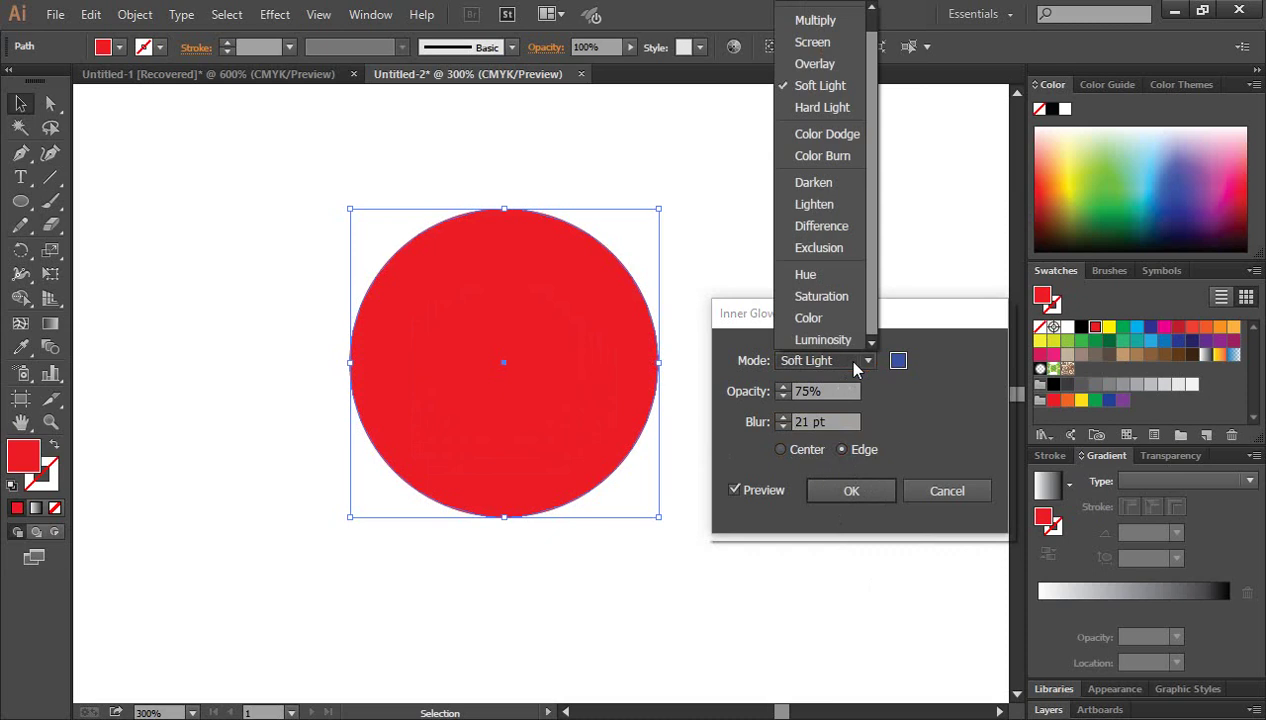
{"action": "left_click", "coordinate": [820, 283]}
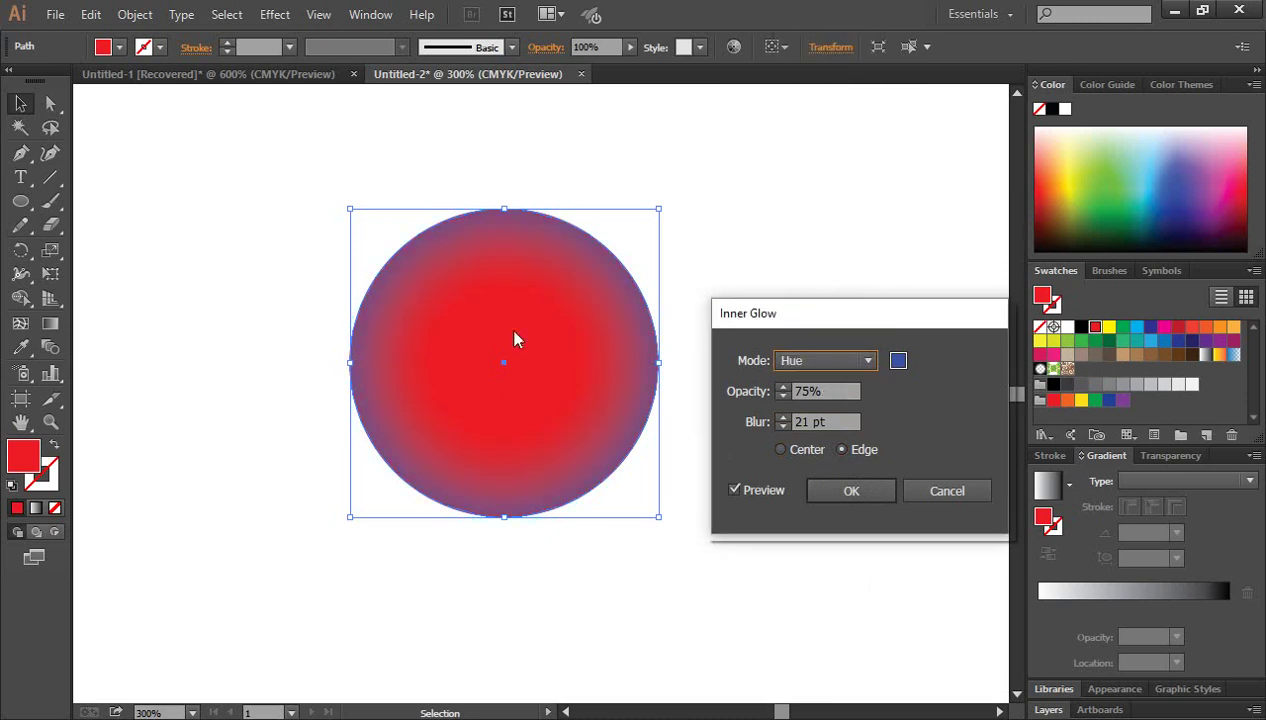
{"action": "left_click", "coordinate": [849, 366]}
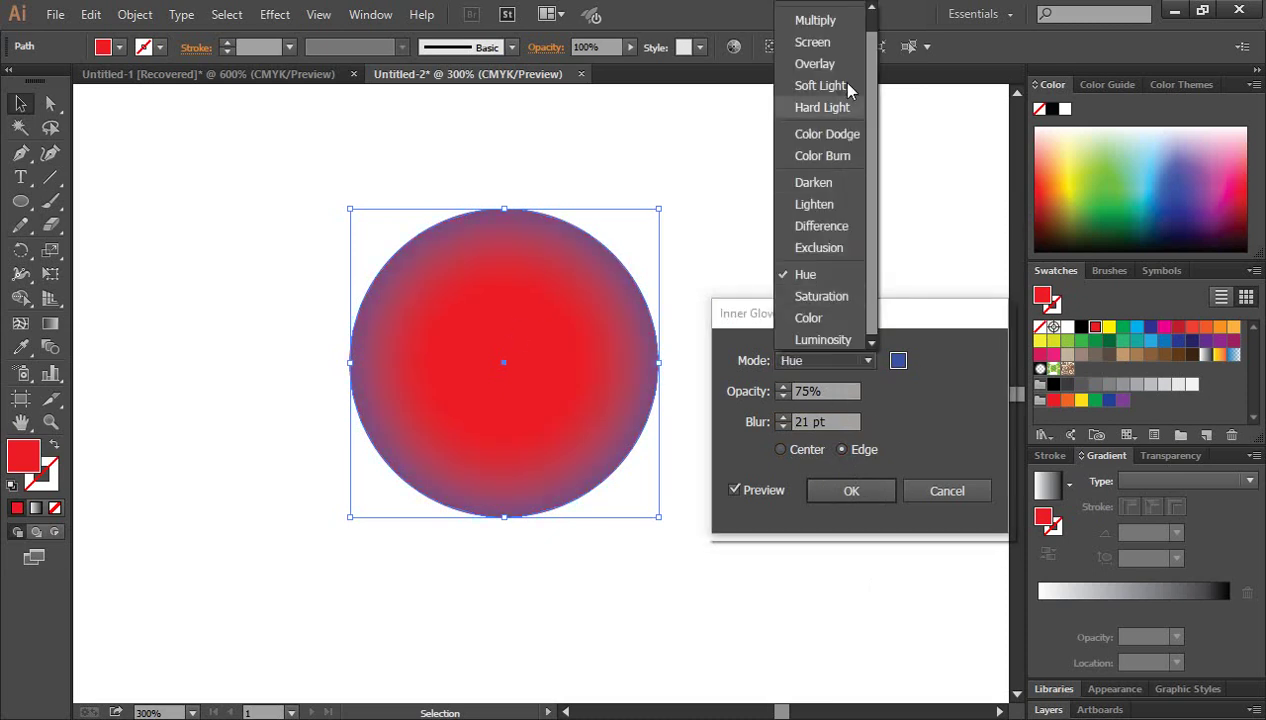
{"action": "left_click", "coordinate": [837, 318]}
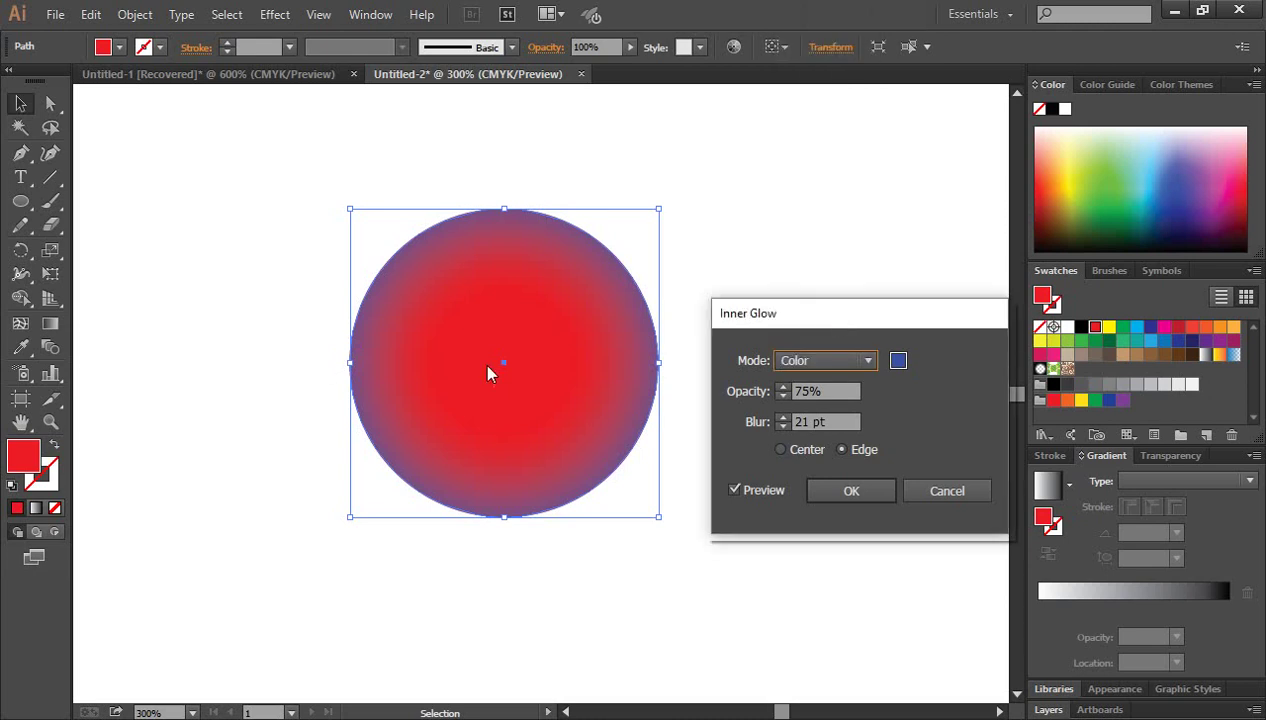
{"action": "left_click", "coordinate": [841, 362]}
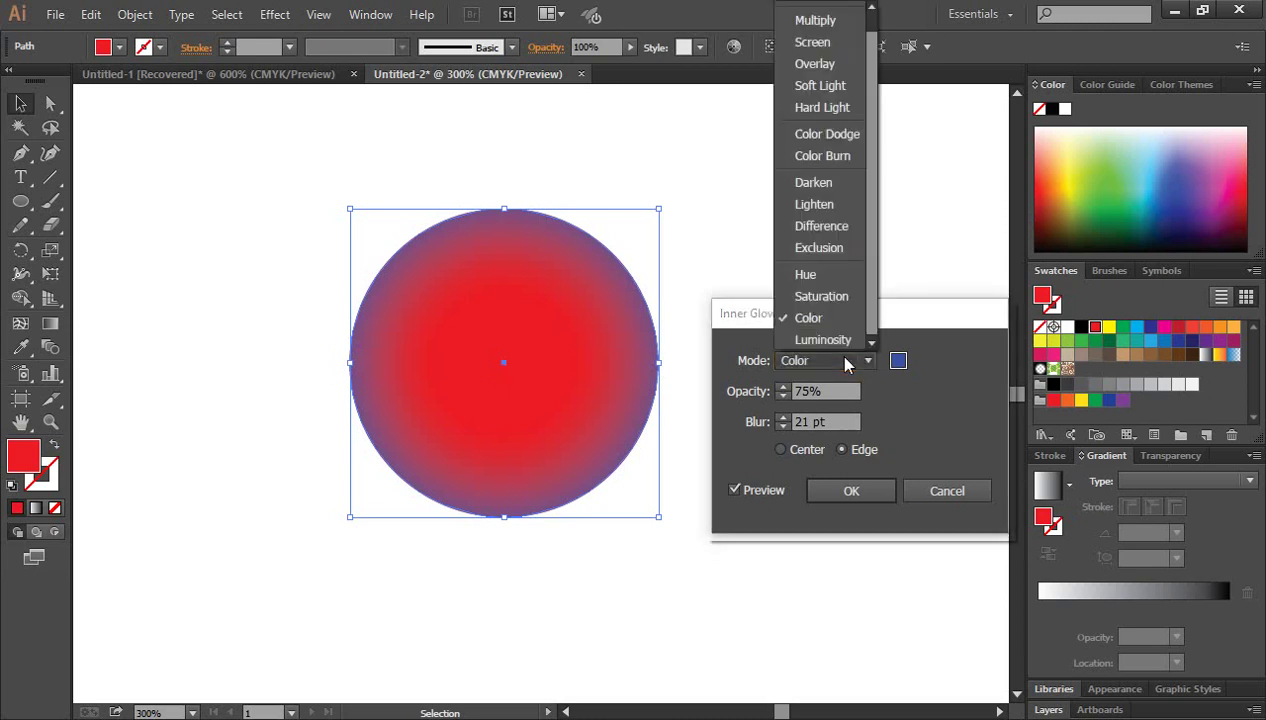
{"action": "left_click", "coordinate": [828, 184]}
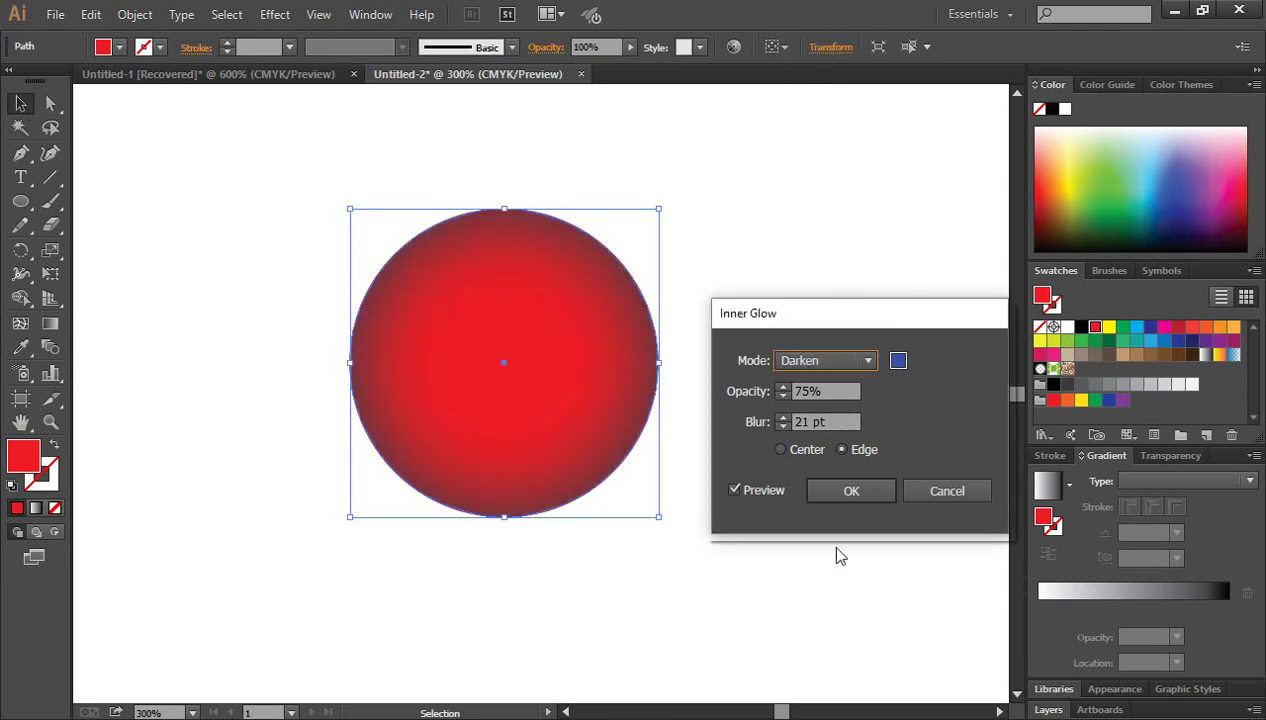
Cancel the inner glow and move the red circle to the right.
{"action": "left_click", "coordinate": [947, 491]}
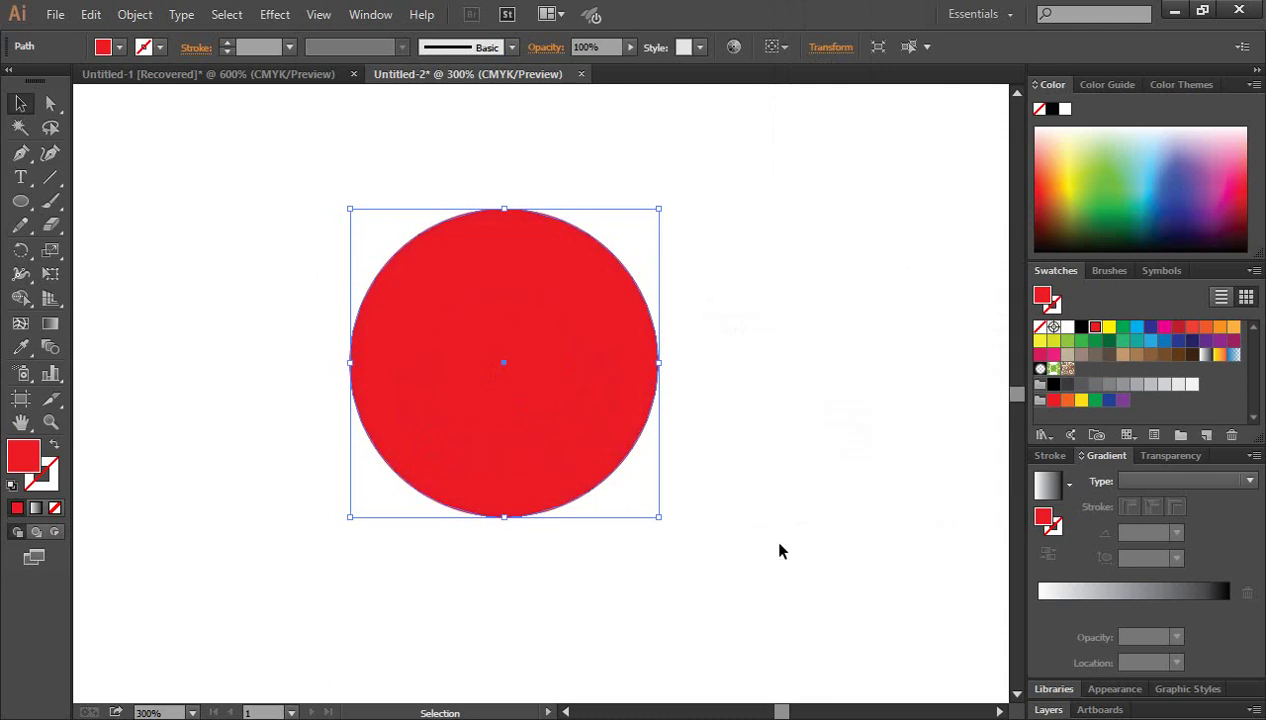
{"action": "left_click", "coordinate": [769, 536]}
{"action": "left_click_drag", "start_coordinate": [510, 394], "coordinate": [626, 438]}
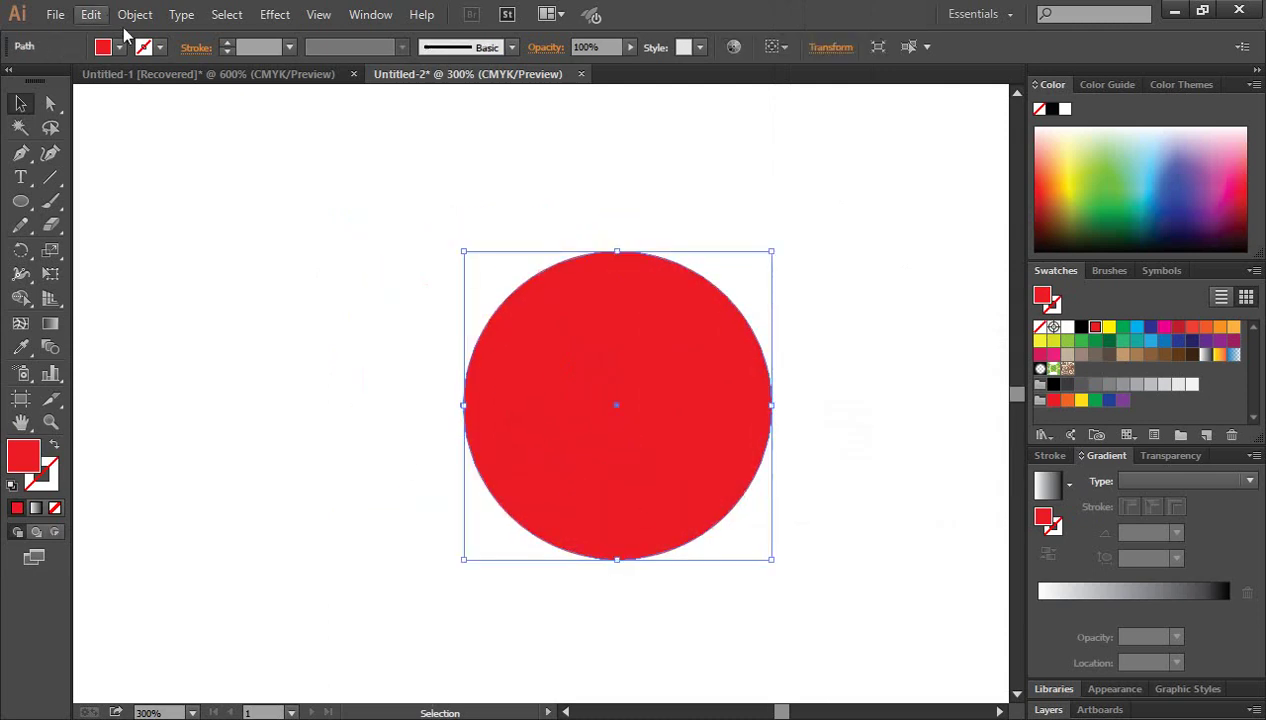
Preview an Outer Glow on the red circle with 20 pt blur.
{"action": "left_click", "coordinate": [276, 15]}
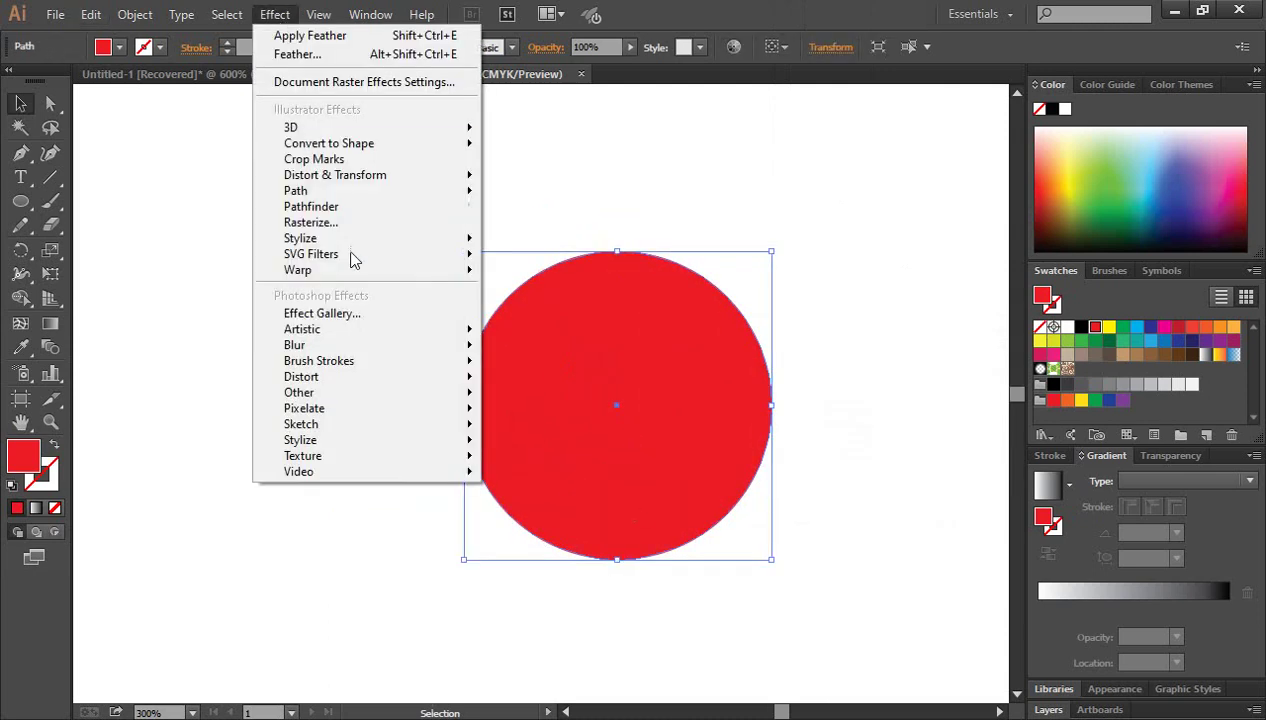
{"action": "mouse_move", "coordinate": [300, 238]}
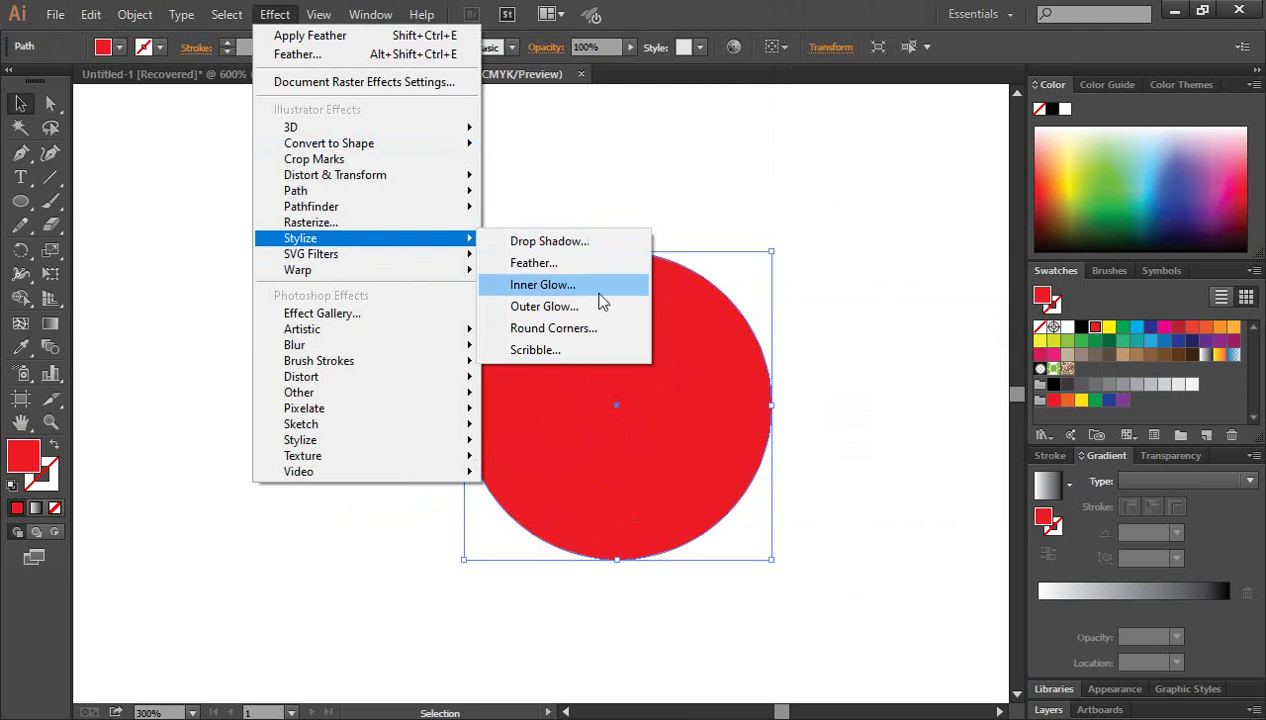
{"action": "left_click", "coordinate": [548, 307]}
{"action": "left_click_drag", "start_coordinate": [584, 280], "coordinate": [952, 288]}
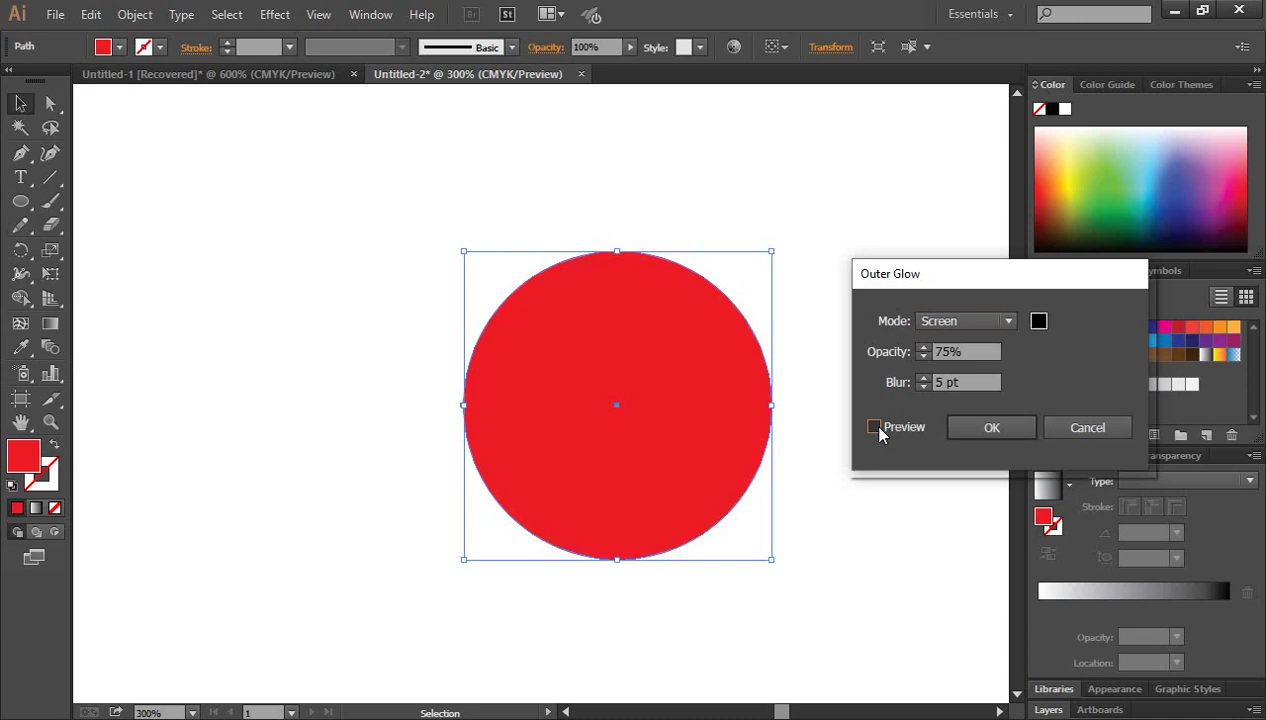
{"action": "left_click", "coordinate": [874, 427]}
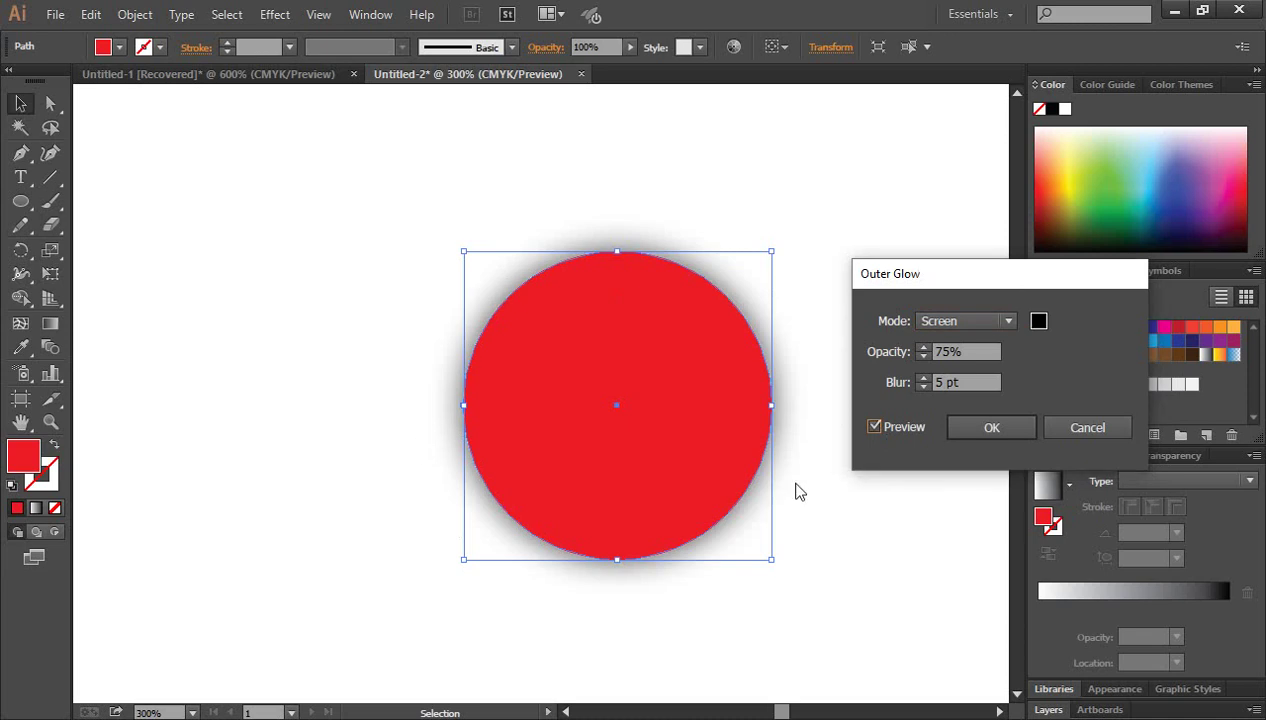
{"action": "left_click", "coordinate": [923, 378]}
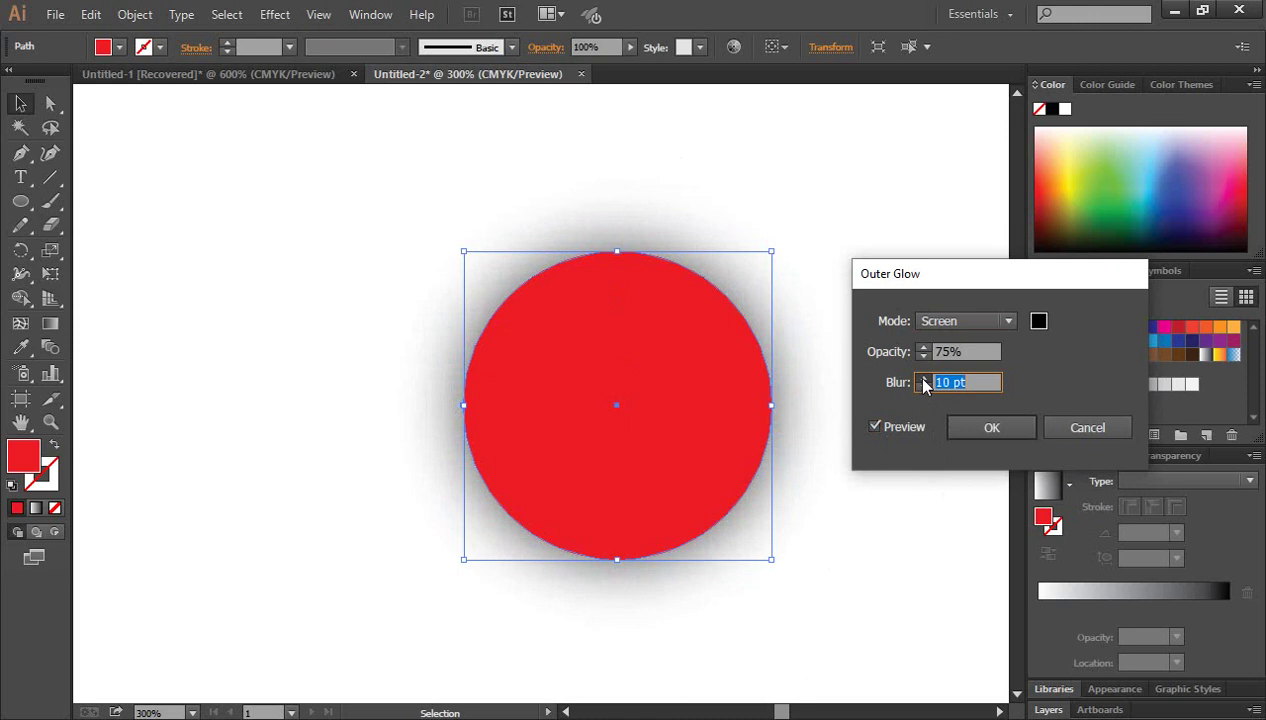
{"action": "left_click", "coordinate": [923, 379]}
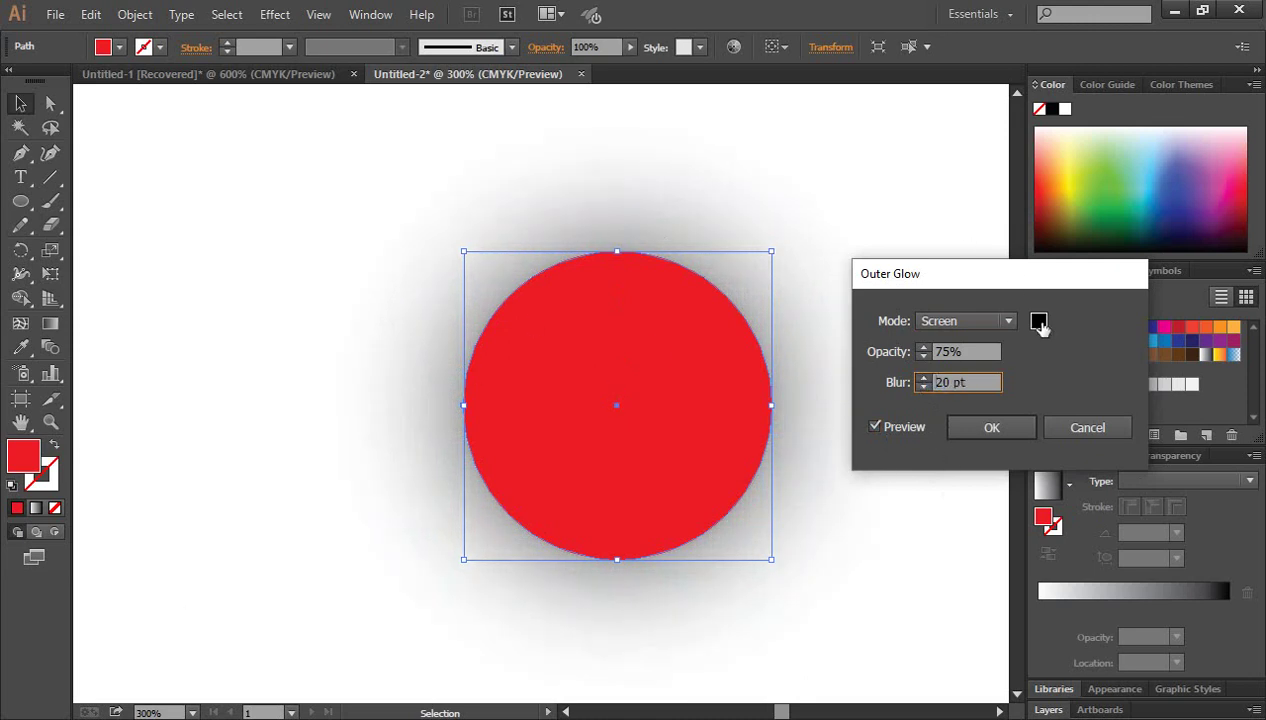
Set the outer glow colour to bright blue, then cancel the effect.
{"action": "left_click", "coordinate": [1038, 321]}
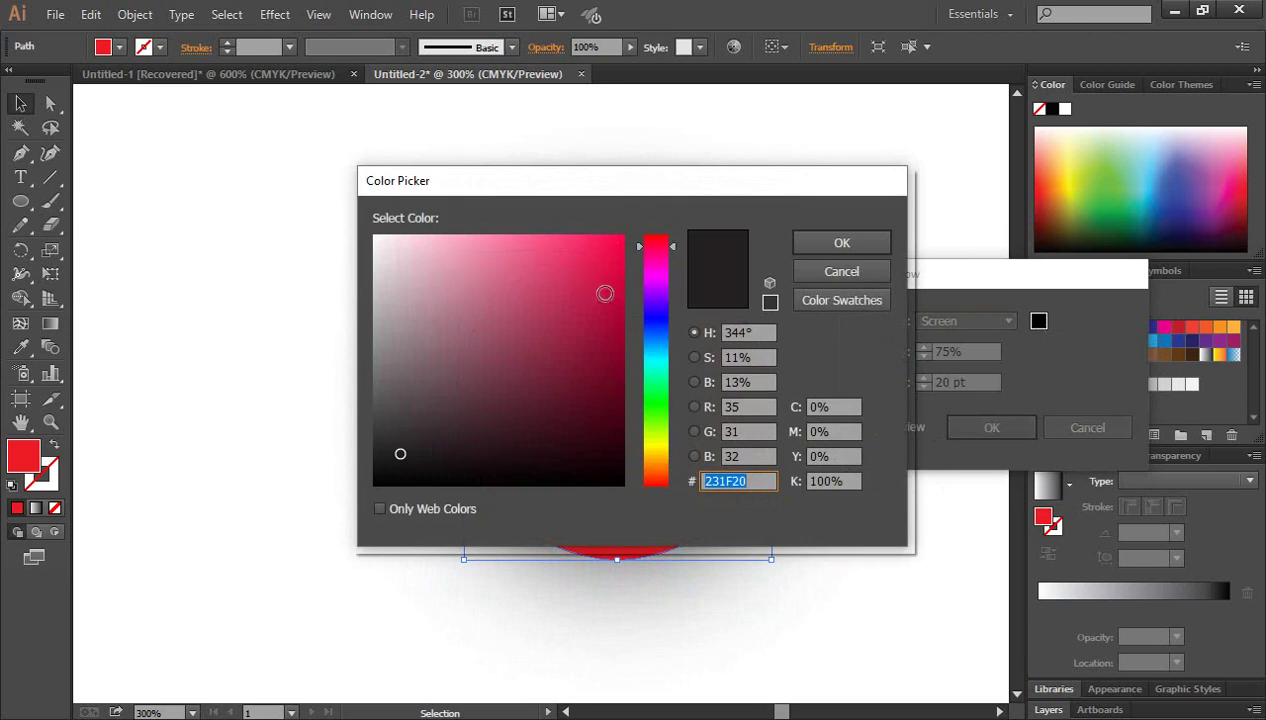
{"action": "left_click", "coordinate": [657, 316]}
{"action": "left_click", "coordinate": [619, 240]}
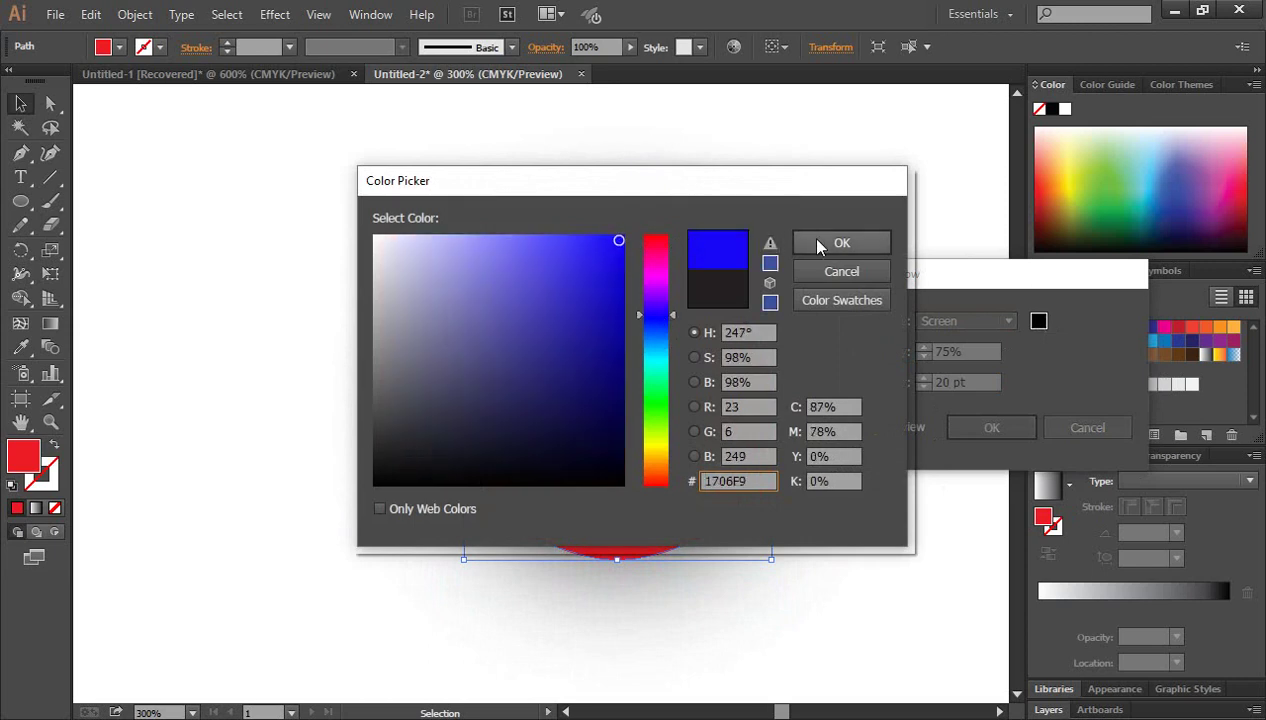
{"action": "left_click", "coordinate": [842, 243]}
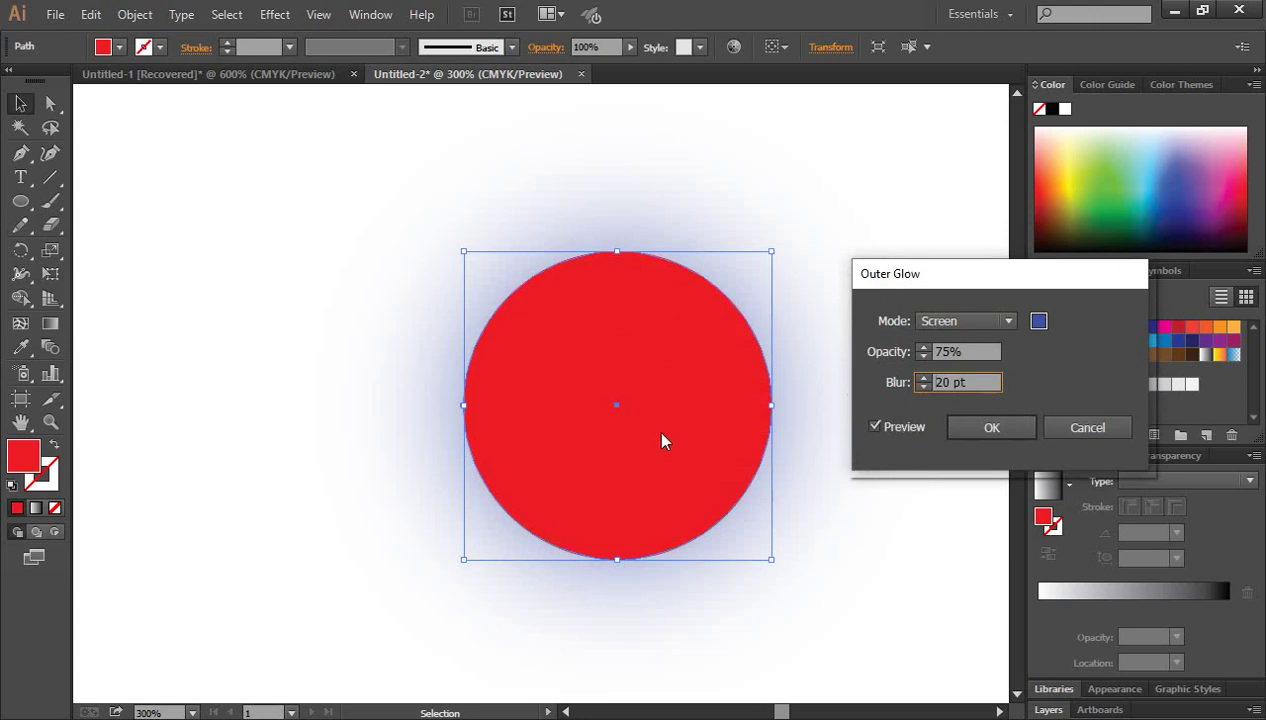
{"action": "left_click", "coordinate": [1083, 430]}
{"action": "key", "text": "ctrl+z"}
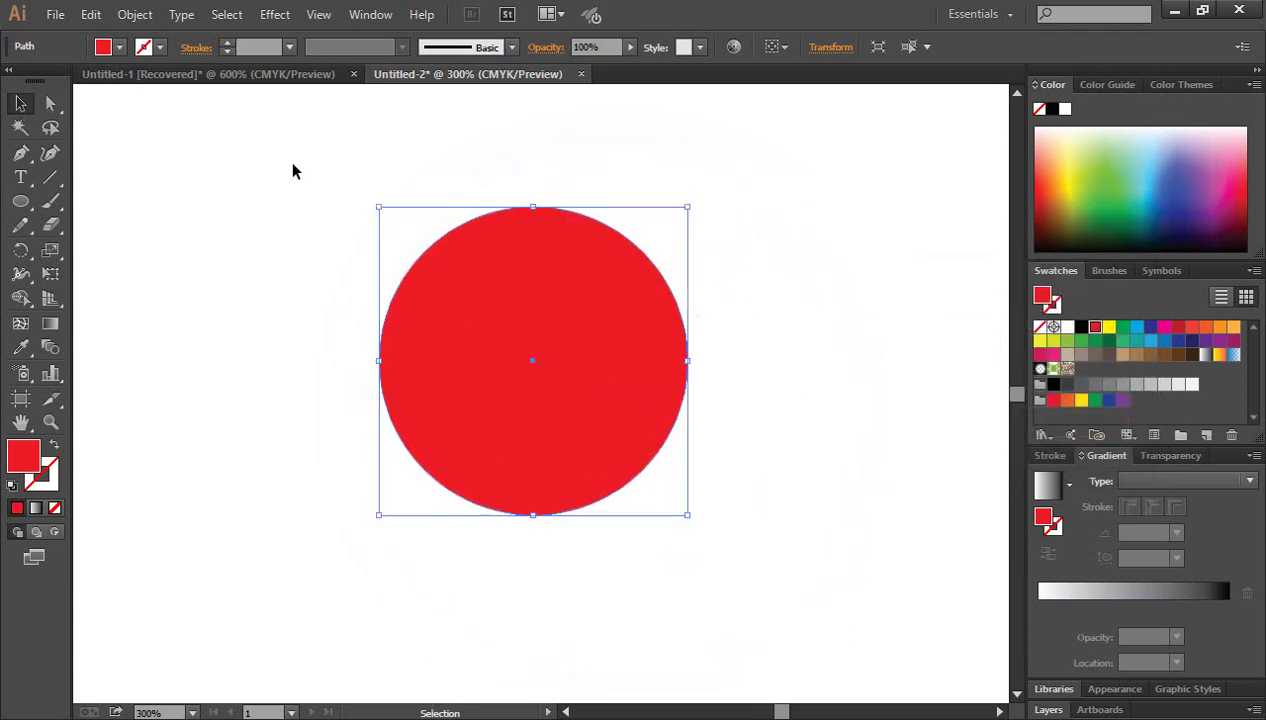
Preview Round Corners on the red circle with a 20 pt radius.
{"action": "left_click", "coordinate": [276, 14]}
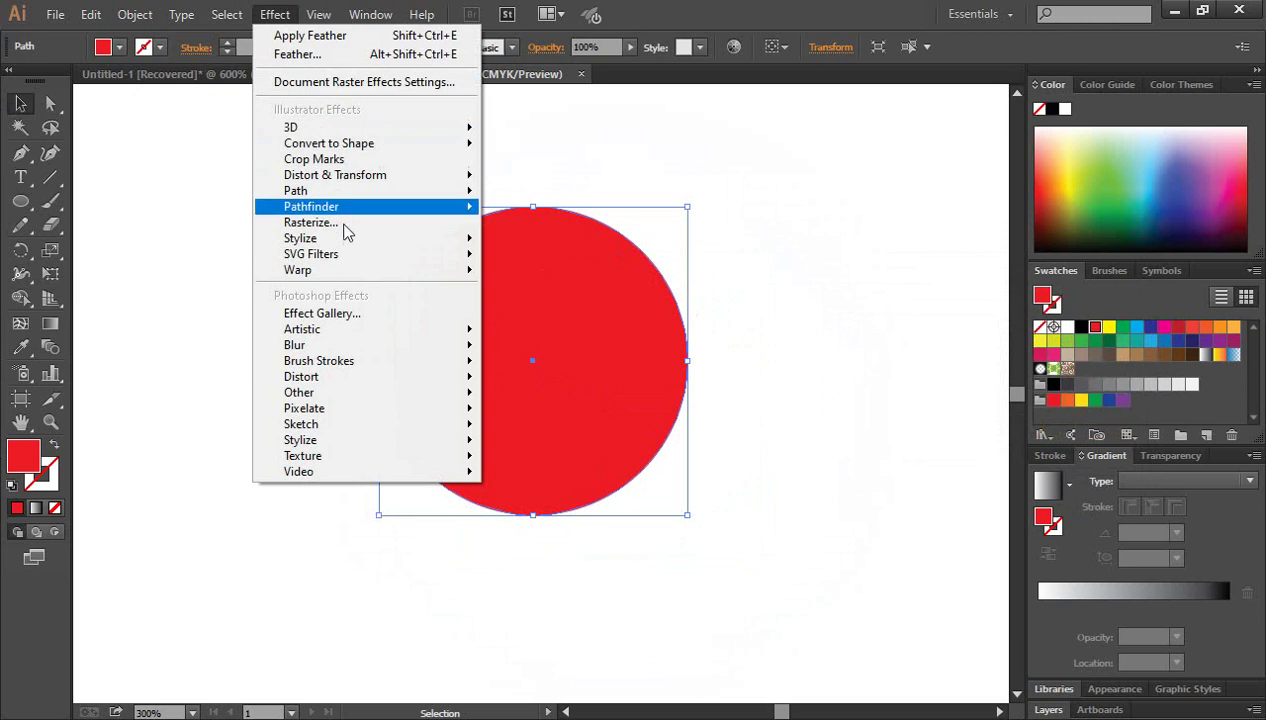
{"action": "mouse_move", "coordinate": [300, 238]}
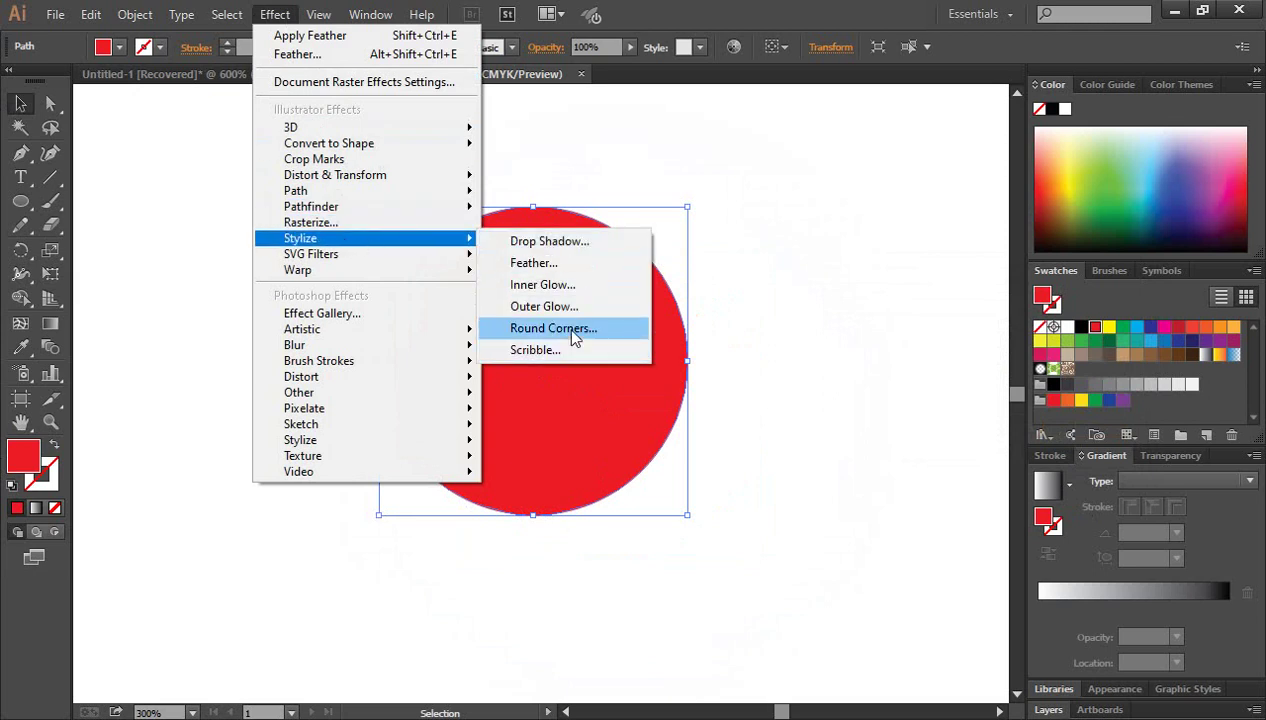
{"action": "left_click", "coordinate": [572, 330]}
{"action": "left_click_drag", "start_coordinate": [620, 310], "coordinate": [875, 307]}
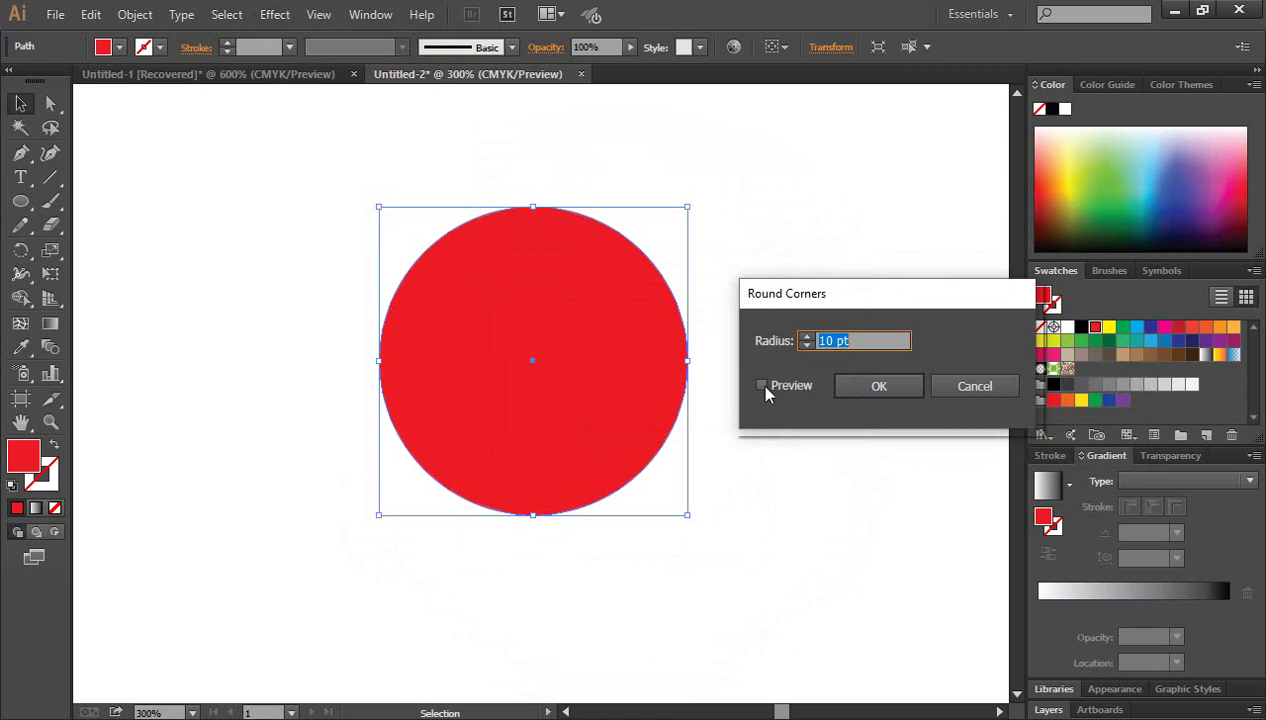
{"action": "left_click", "coordinate": [761, 385]}
{"action": "left_click", "coordinate": [806, 337]}
{"action": "left_click", "coordinate": [806, 337]}
{"action": "left_click", "coordinate": [806, 337]}
{"action": "left_click", "coordinate": [806, 337]}
{"action": "left_click", "coordinate": [806, 337]}
{"action": "left_click", "coordinate": [806, 337]}
{"action": "left_click", "coordinate": [807, 337]}
{"action": "left_click", "coordinate": [807, 337]}
{"action": "left_click", "coordinate": [807, 337]}
{"action": "left_click", "coordinate": [807, 337]}
Cancel Round Corners and shift the red circle slightly up and left.
{"action": "left_click", "coordinate": [966, 388]}
{"action": "left_click", "coordinate": [730, 355]}
{"action": "left_click", "coordinate": [508, 345]}
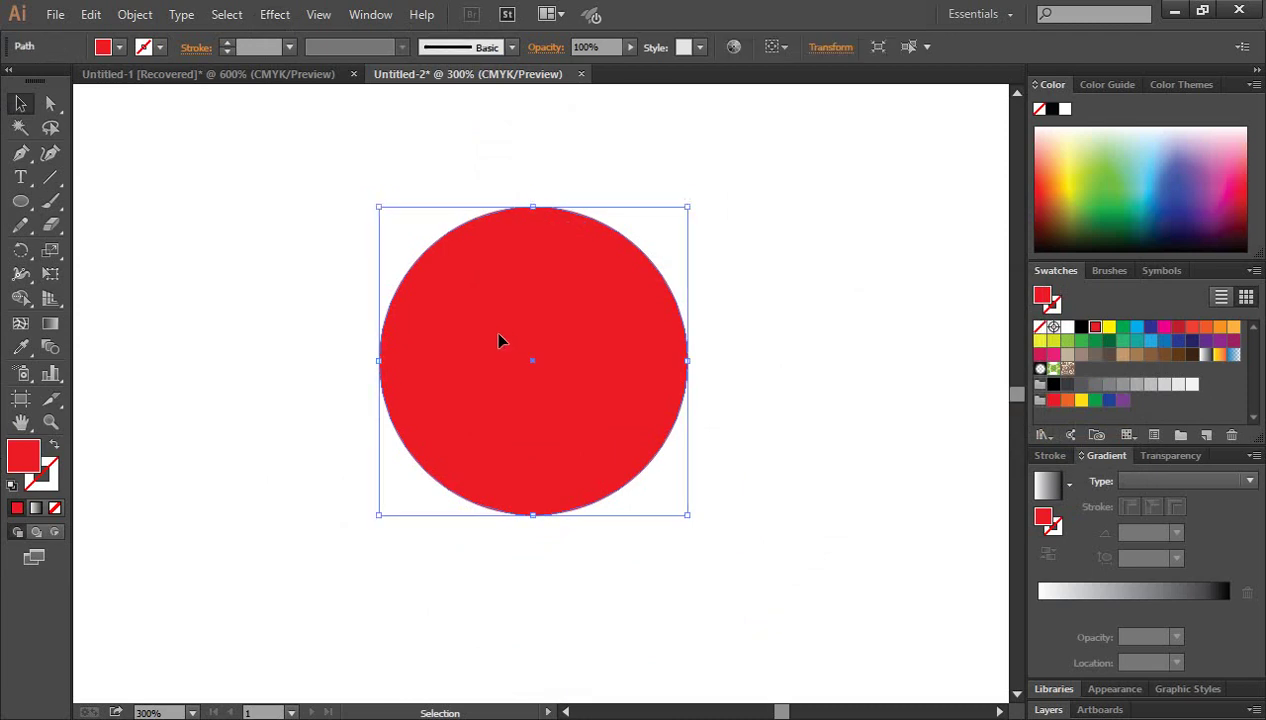
{"action": "mouse_move", "coordinate": [500, 342]}
{"action": "left_mouse_down"}
{"action": "mouse_move", "coordinate": [534, 353]}
{"action": "mouse_move", "coordinate": [425, 315]}
{"action": "left_mouse_up"}
{"action": "left_click", "coordinate": [289, 12]}
{"action": "mouse_move", "coordinate": [300, 238]}
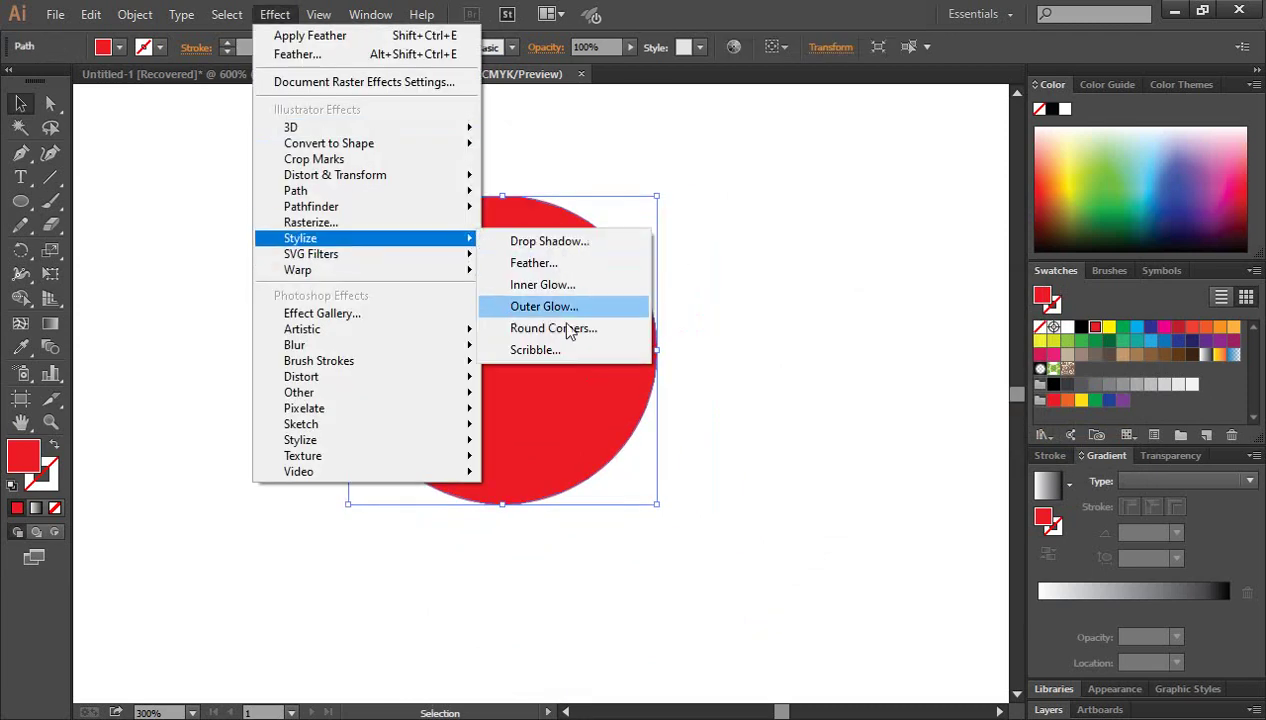
{"action": "left_click", "coordinate": [565, 362]}
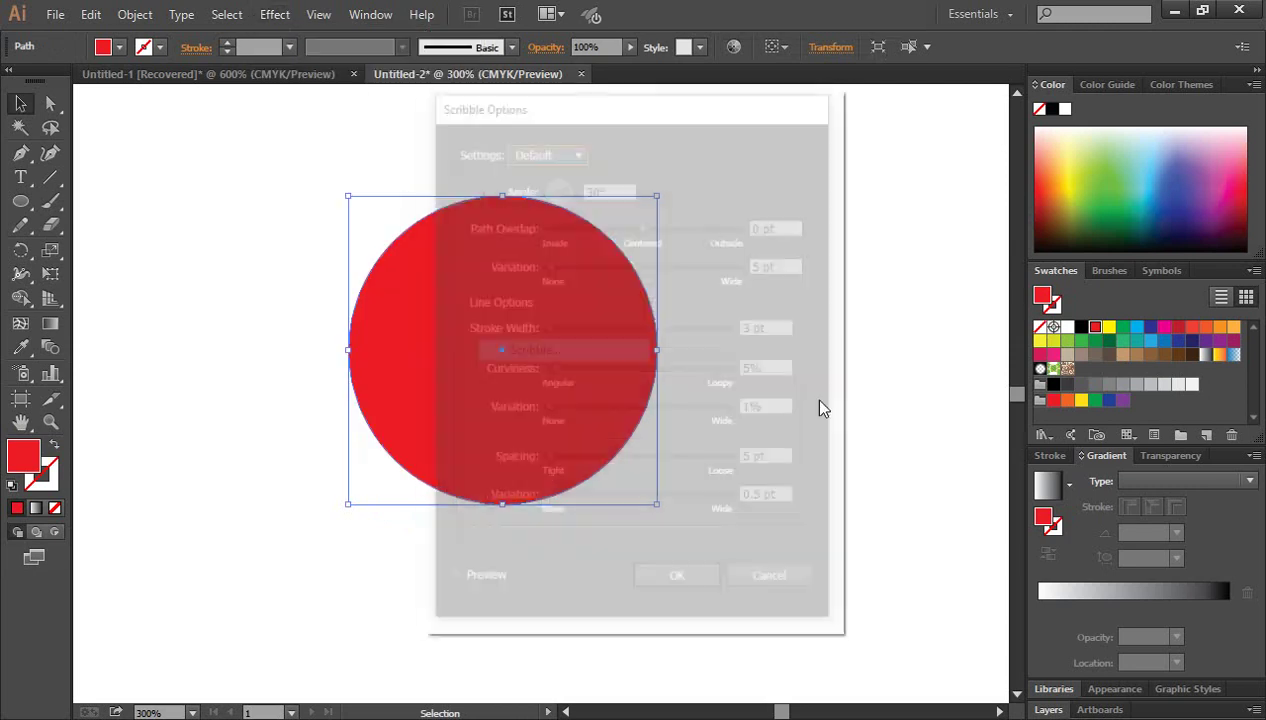
{"action": "left_click_drag", "start_coordinate": [708, 115], "coordinate": [960, 135]}
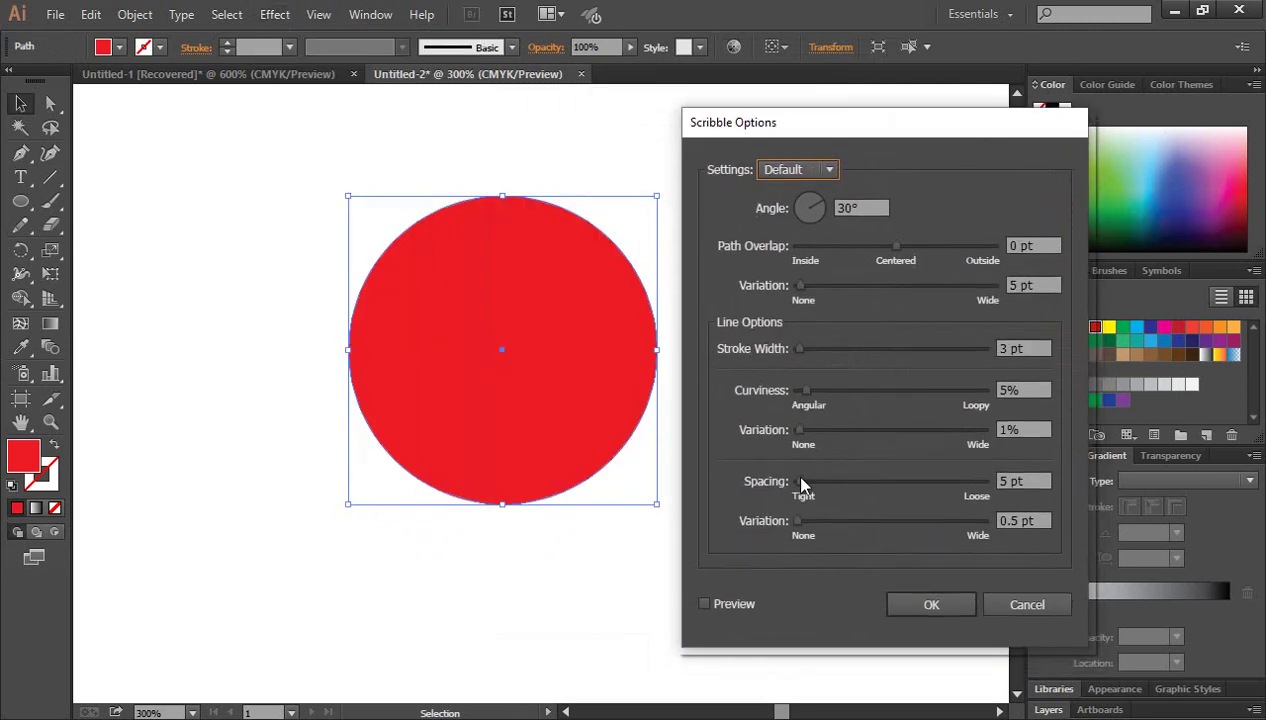
{"action": "left_click", "coordinate": [703, 603]}
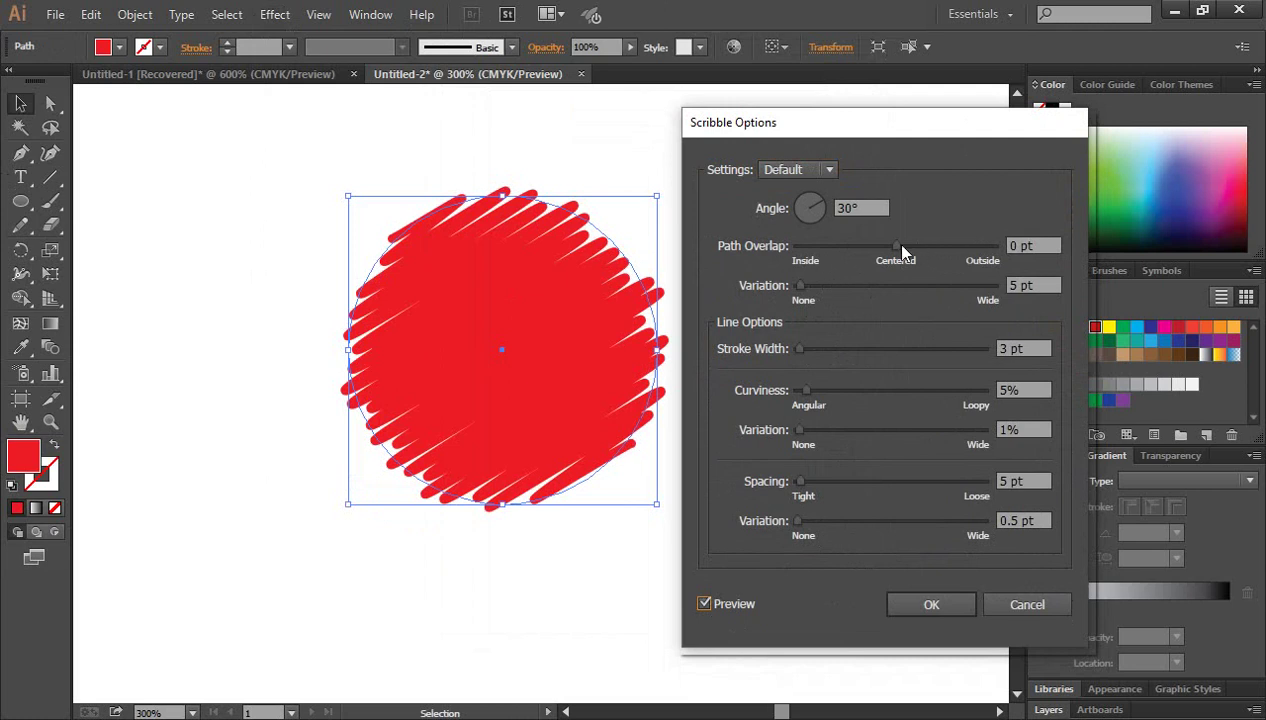
{"action": "left_click_drag", "start_coordinate": [897, 246], "coordinate": [908, 246]}
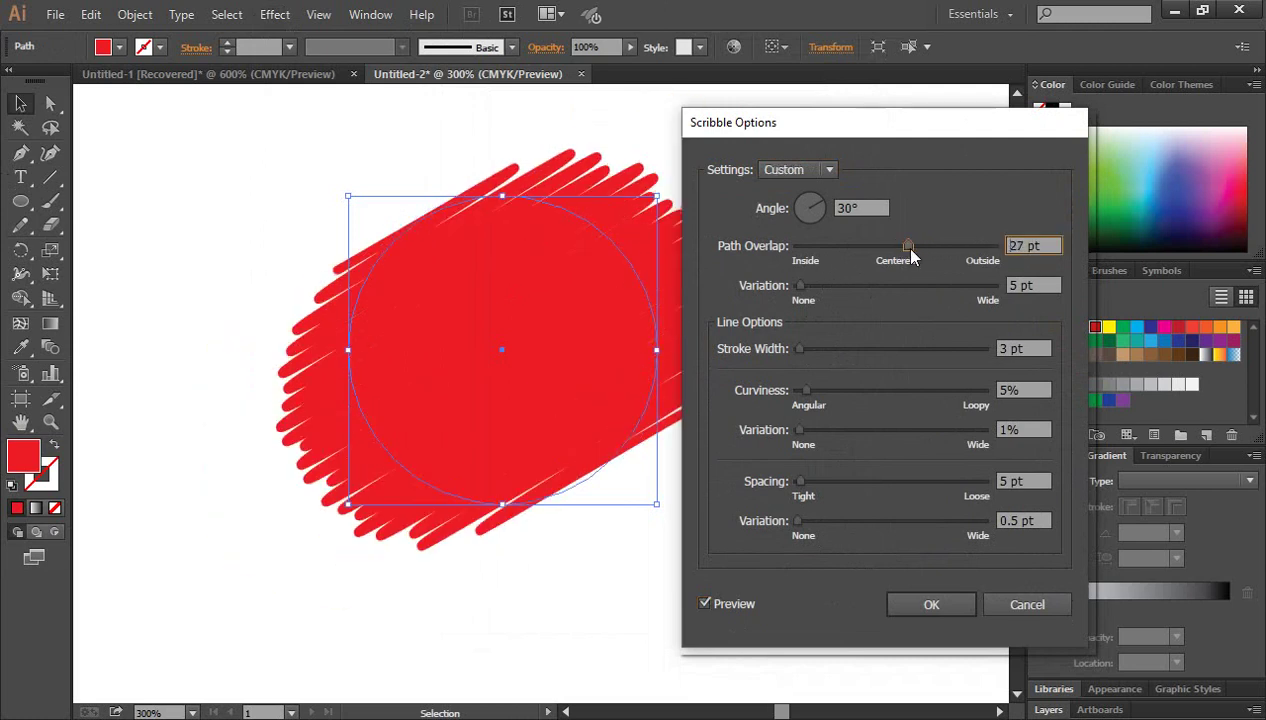
{"action": "left_click_drag", "start_coordinate": [799, 286], "coordinate": [837, 287]}
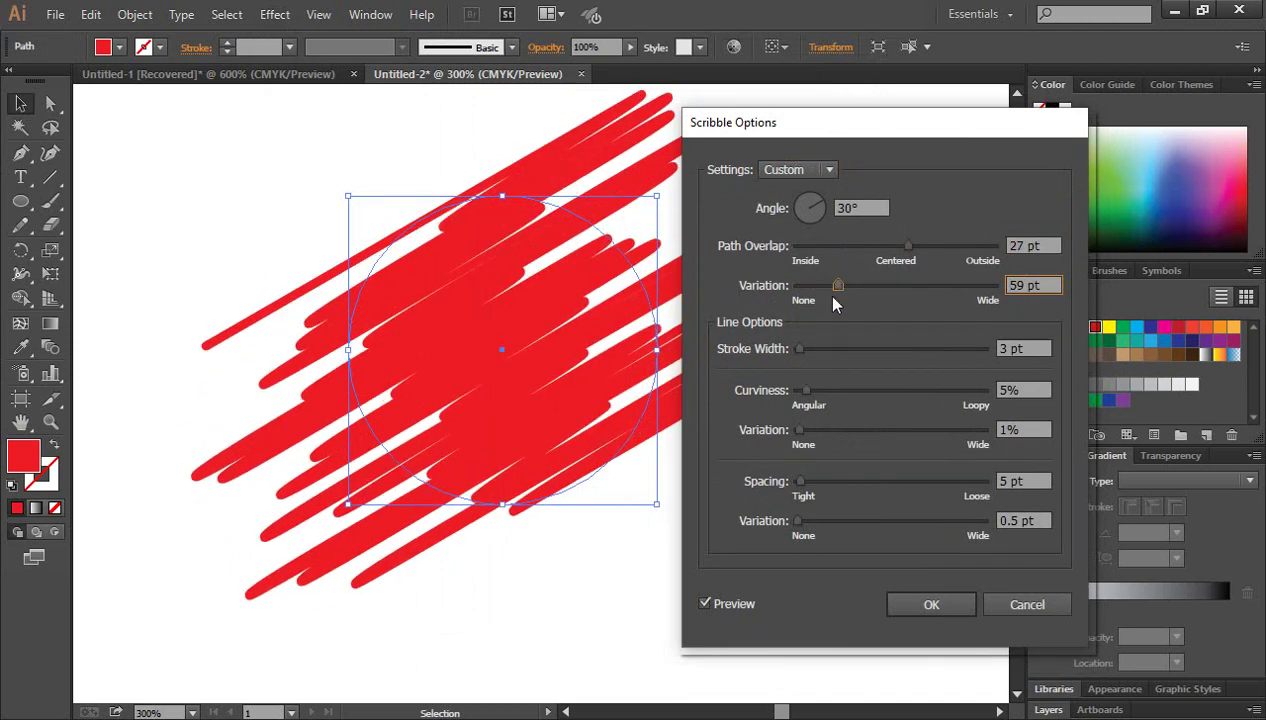
{"action": "left_click_drag", "start_coordinate": [802, 348], "coordinate": [803, 390]}
{"action": "mouse_move", "coordinate": [802, 483]}
{"action": "left_mouse_down"}
{"action": "mouse_move", "coordinate": [828, 483]}
{"action": "mouse_move", "coordinate": [808, 483]}
{"action": "mouse_move", "coordinate": [806, 521]}
{"action": "left_mouse_up"}
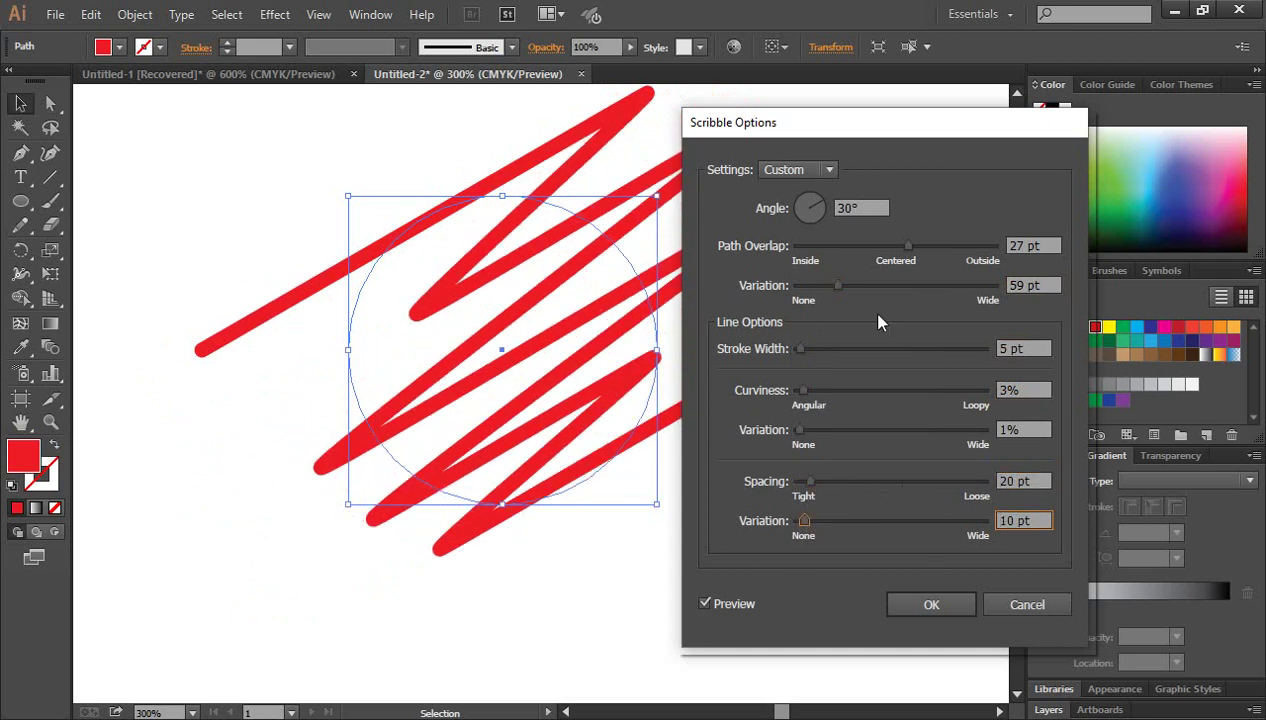
{"action": "left_click", "coordinate": [1004, 597]}
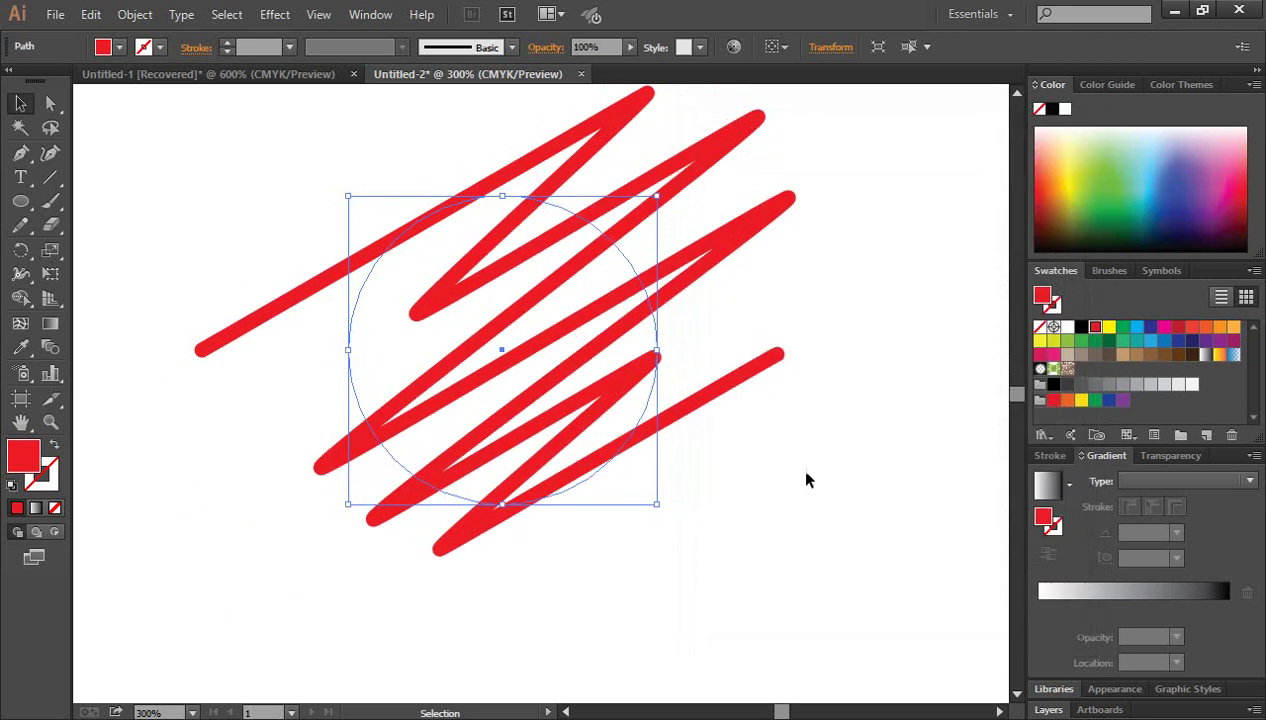
{"action": "key", "text": "ctrl+z"}
{"action": "left_click", "coordinate": [800, 474]}
{"action": "left_click", "coordinate": [495, 316]}
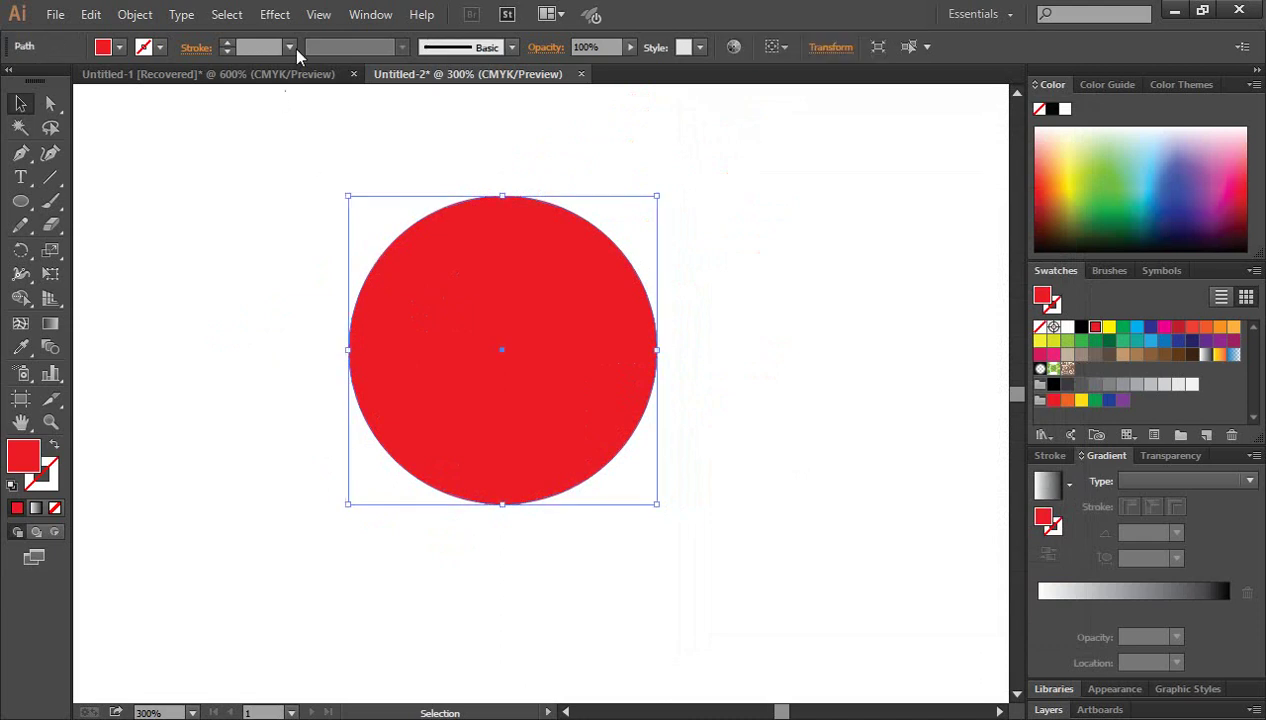
Try the AI_Alpha_1 and AI_Alpha_4 SVG filters on the red circle, then undo.
{"action": "left_click", "coordinate": [276, 15]}
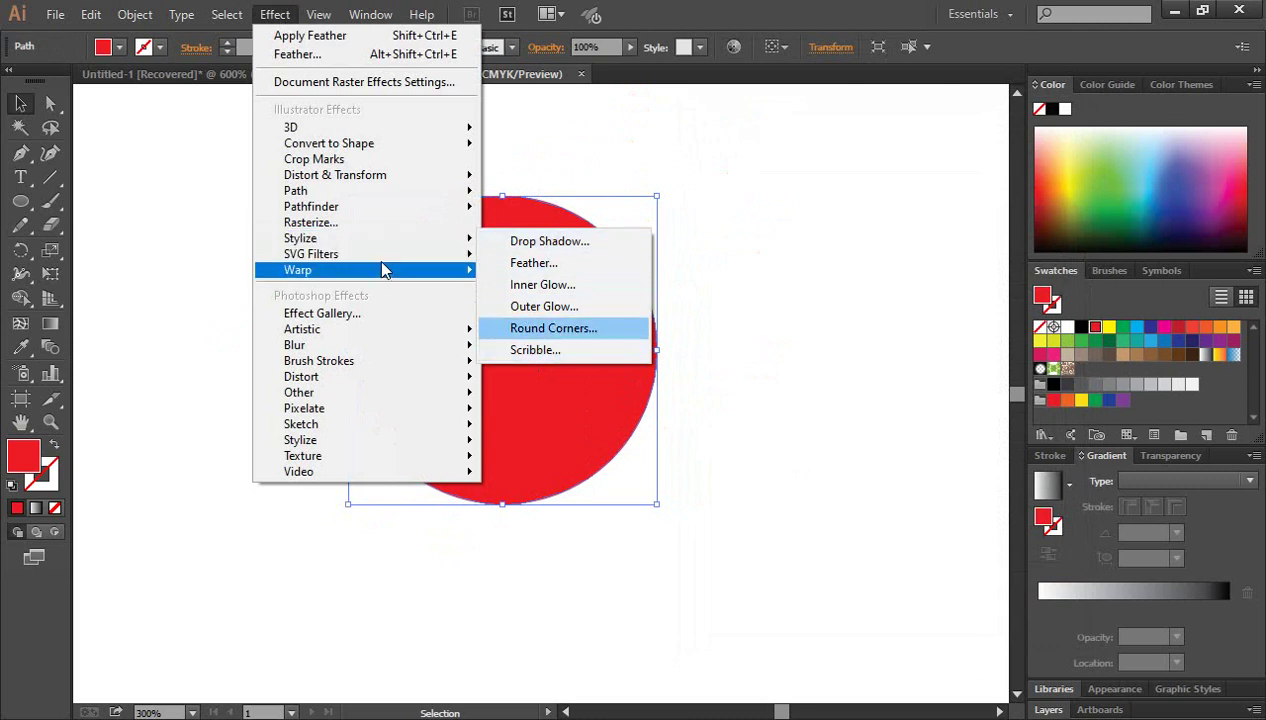
{"action": "mouse_move", "coordinate": [311, 254]}
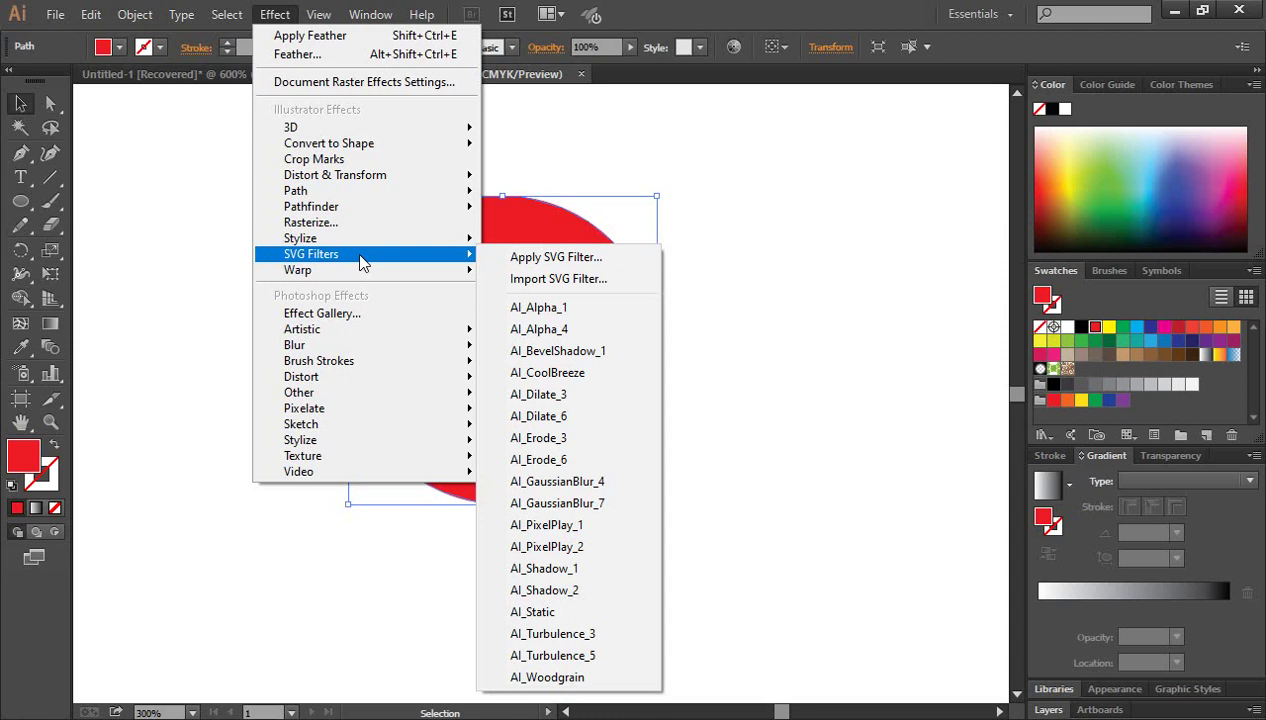
{"action": "left_click", "coordinate": [541, 312]}
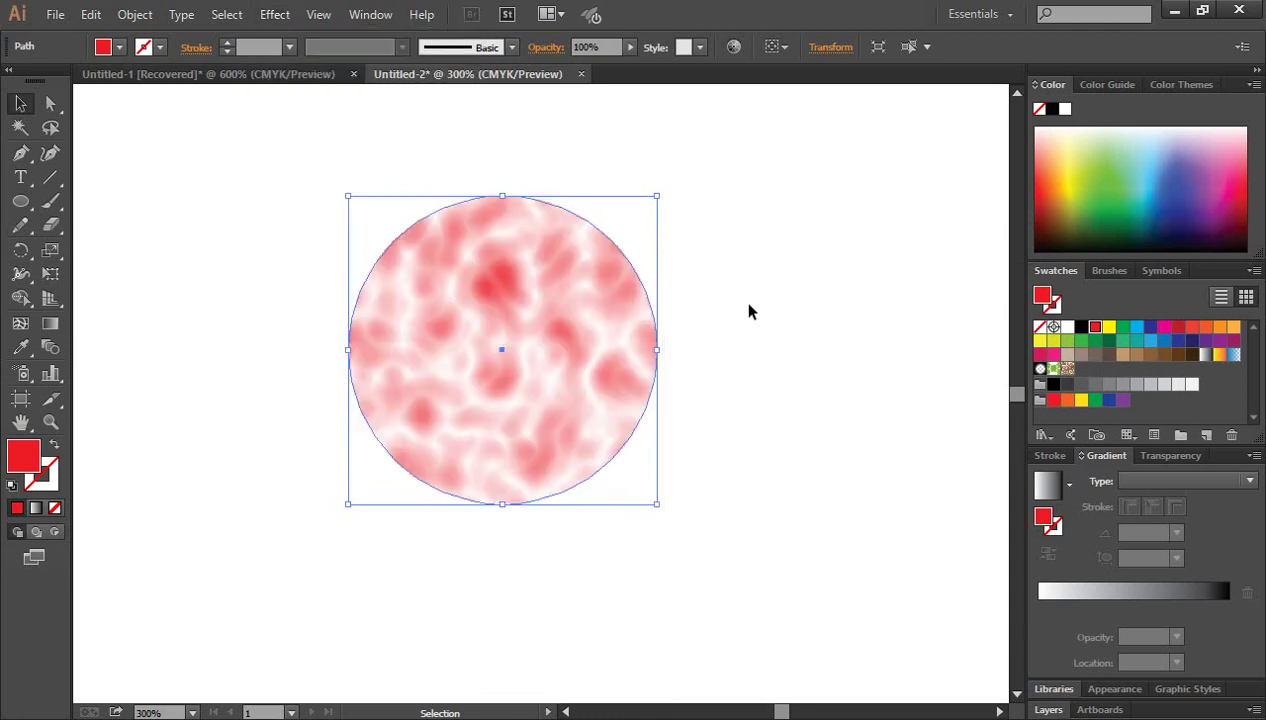
{"action": "left_click", "coordinate": [726, 331]}
{"action": "left_click", "coordinate": [562, 362]}
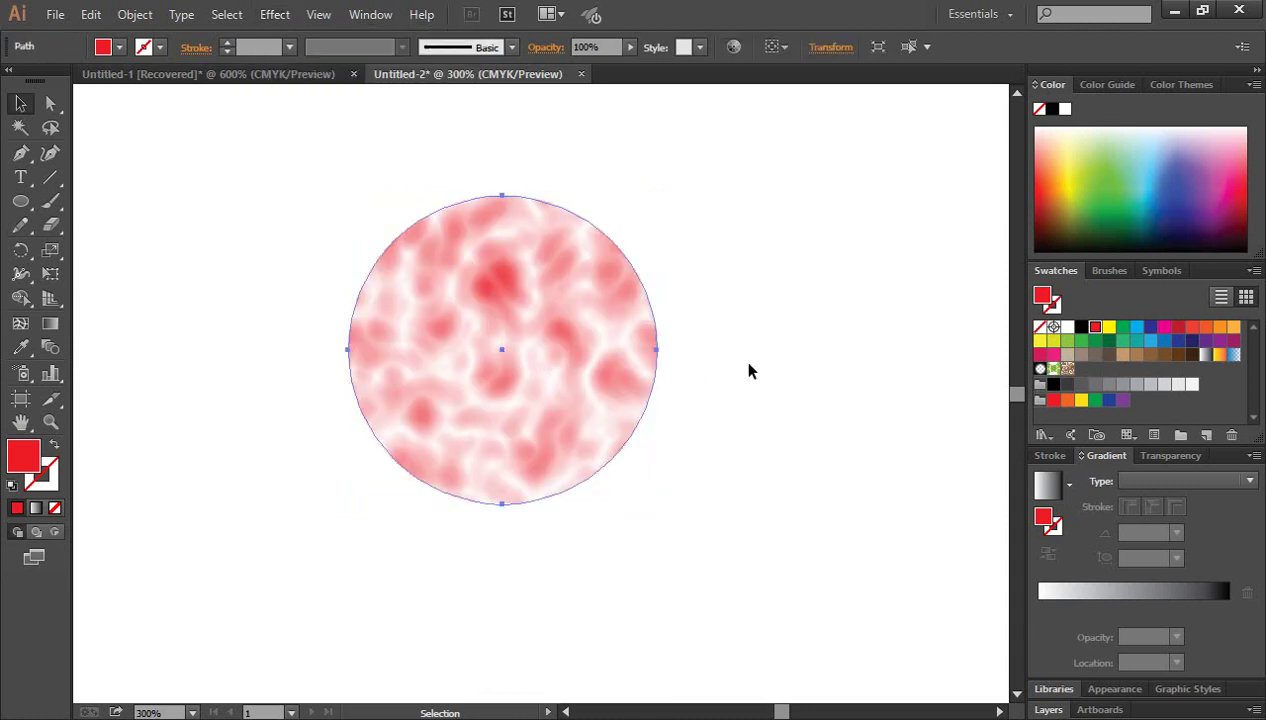
{"action": "left_click", "coordinate": [270, 14]}
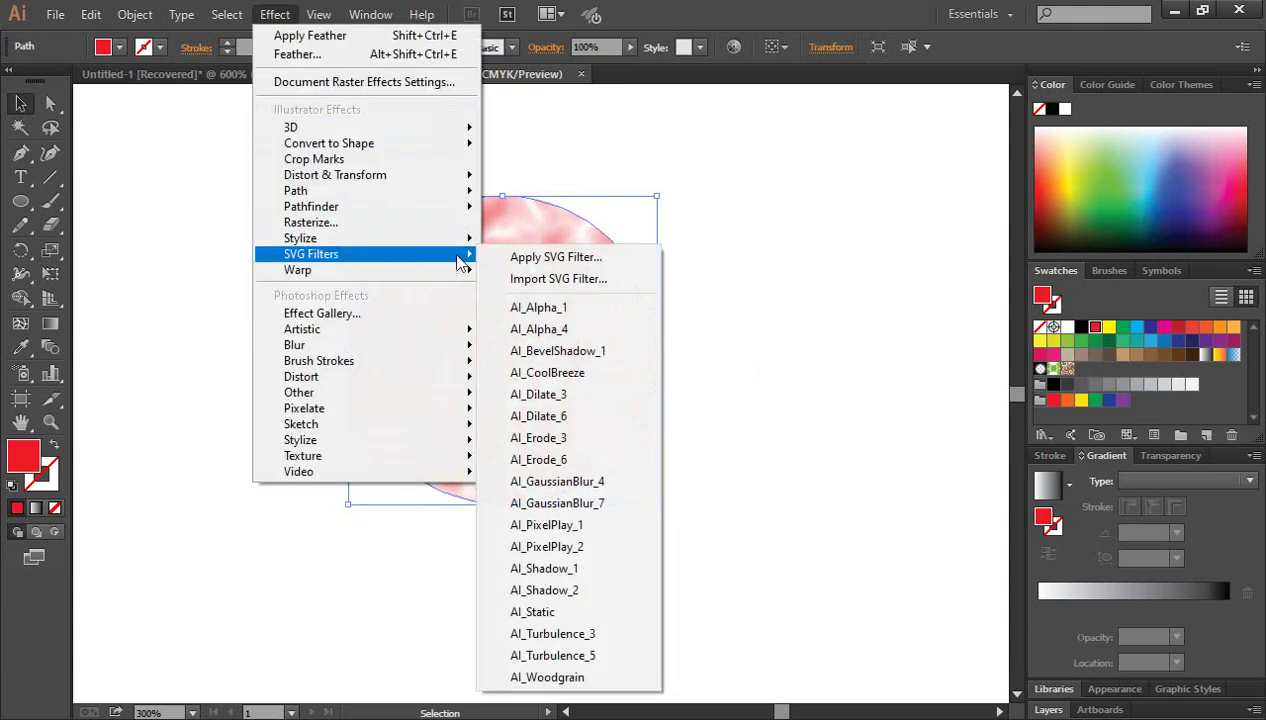
{"action": "left_click", "coordinate": [541, 330]}
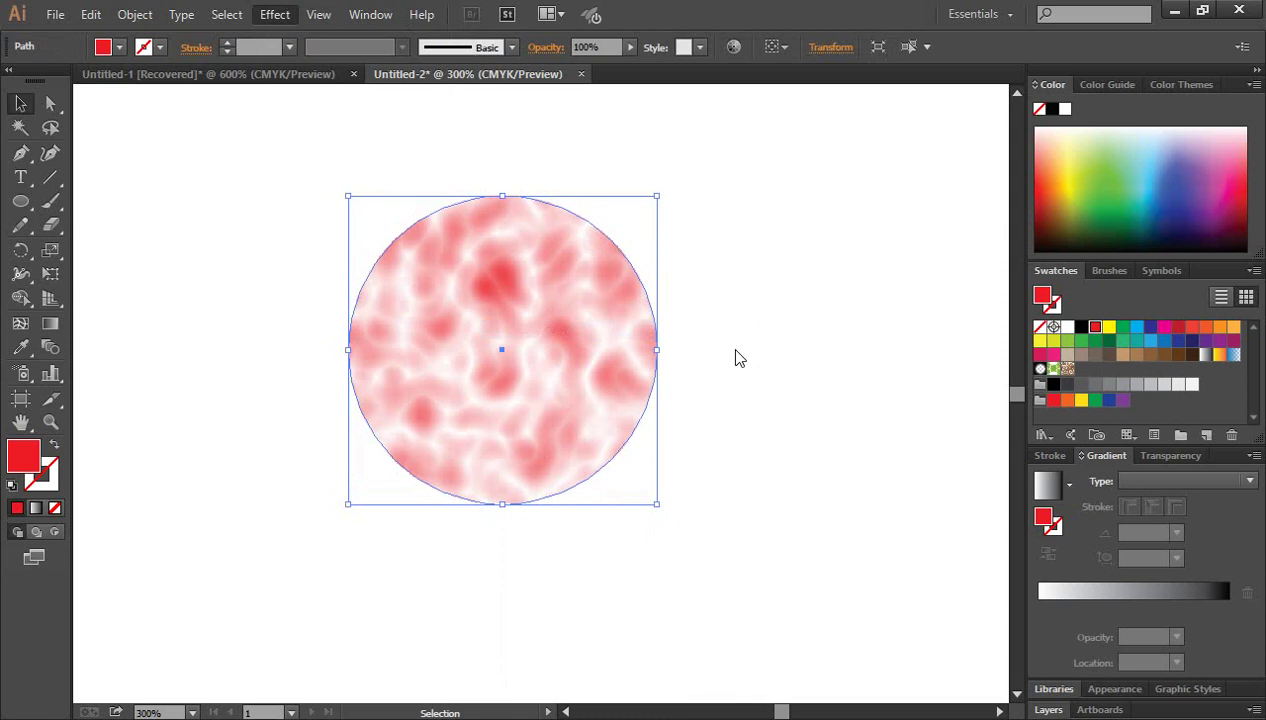
{"action": "left_click", "coordinate": [738, 357]}
{"action": "key", "text": "ctrl+a"}
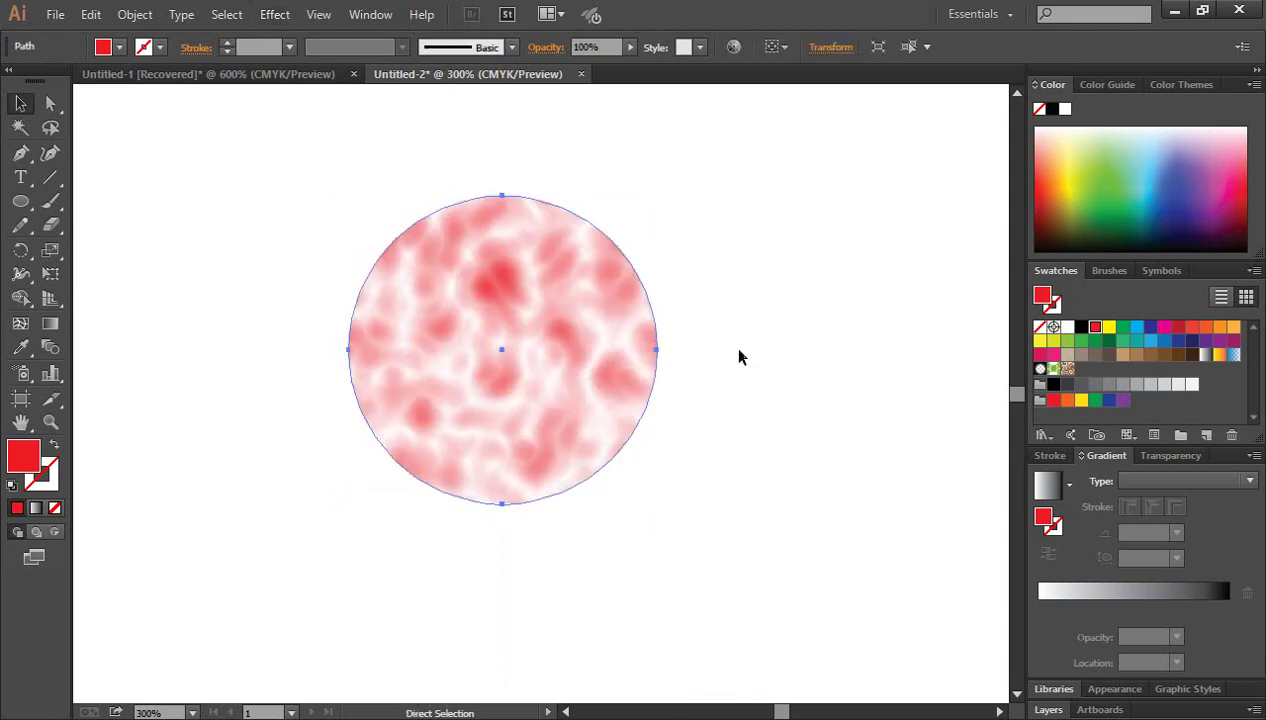
{"action": "key", "text": "ctrl+z"}
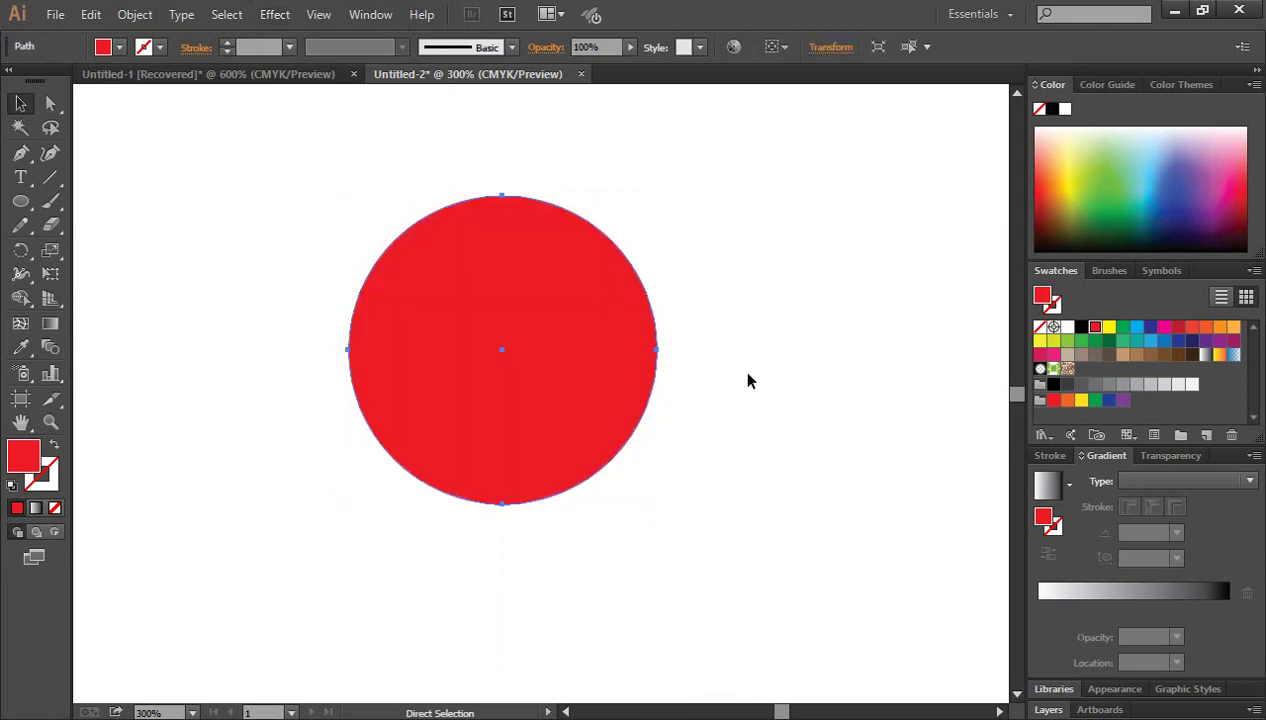
Reapply AI_Alpha_4, then try AI_Dilate_3, undoing each filter.
{"action": "left_click", "coordinate": [275, 14]}
{"action": "mouse_move", "coordinate": [311, 254]}
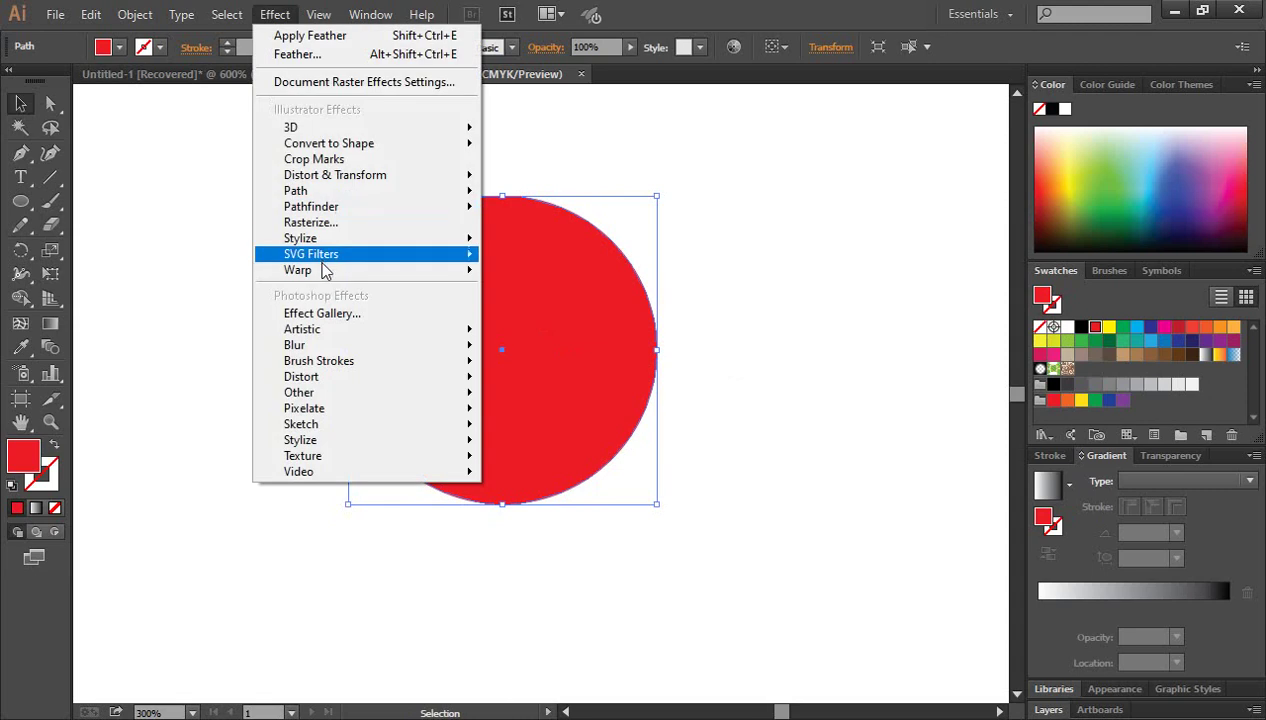
{"action": "left_click", "coordinate": [559, 329]}
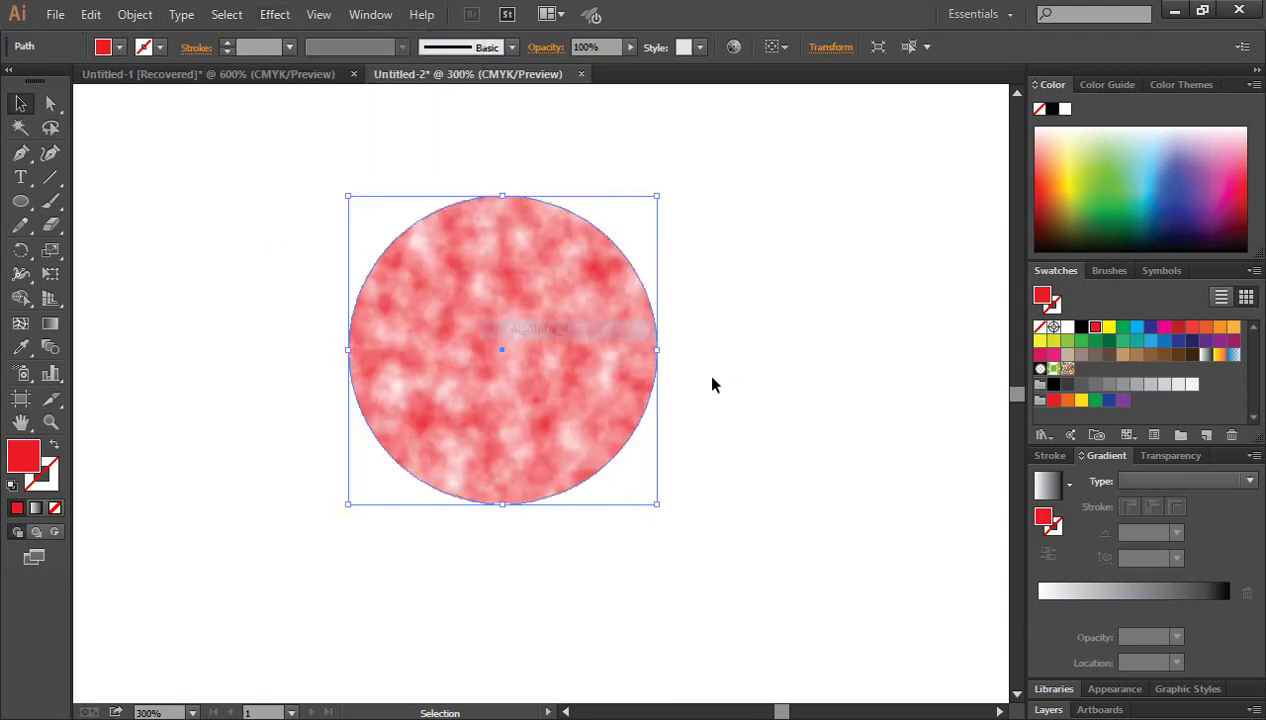
{"action": "left_click", "coordinate": [708, 374]}
{"action": "left_click", "coordinate": [575, 360]}
{"action": "key", "text": "ctrl+z"}
{"action": "left_click", "coordinate": [280, 14]}
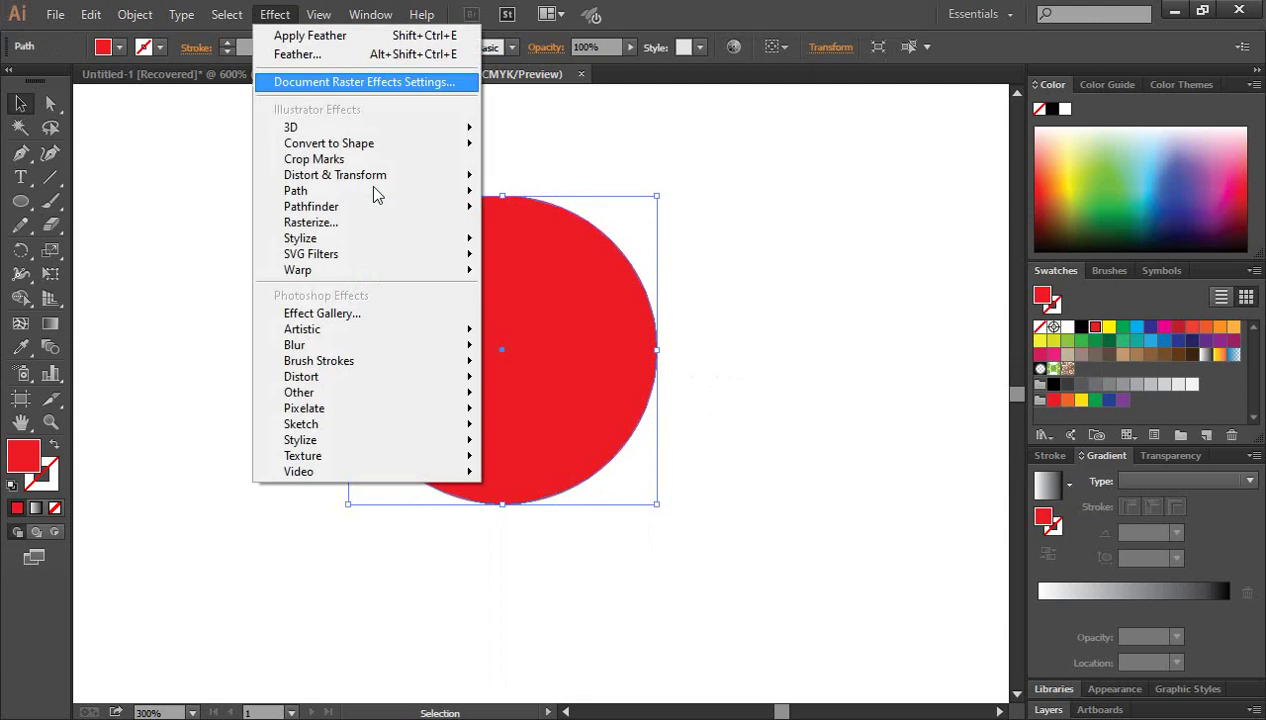
{"action": "mouse_move", "coordinate": [311, 254]}
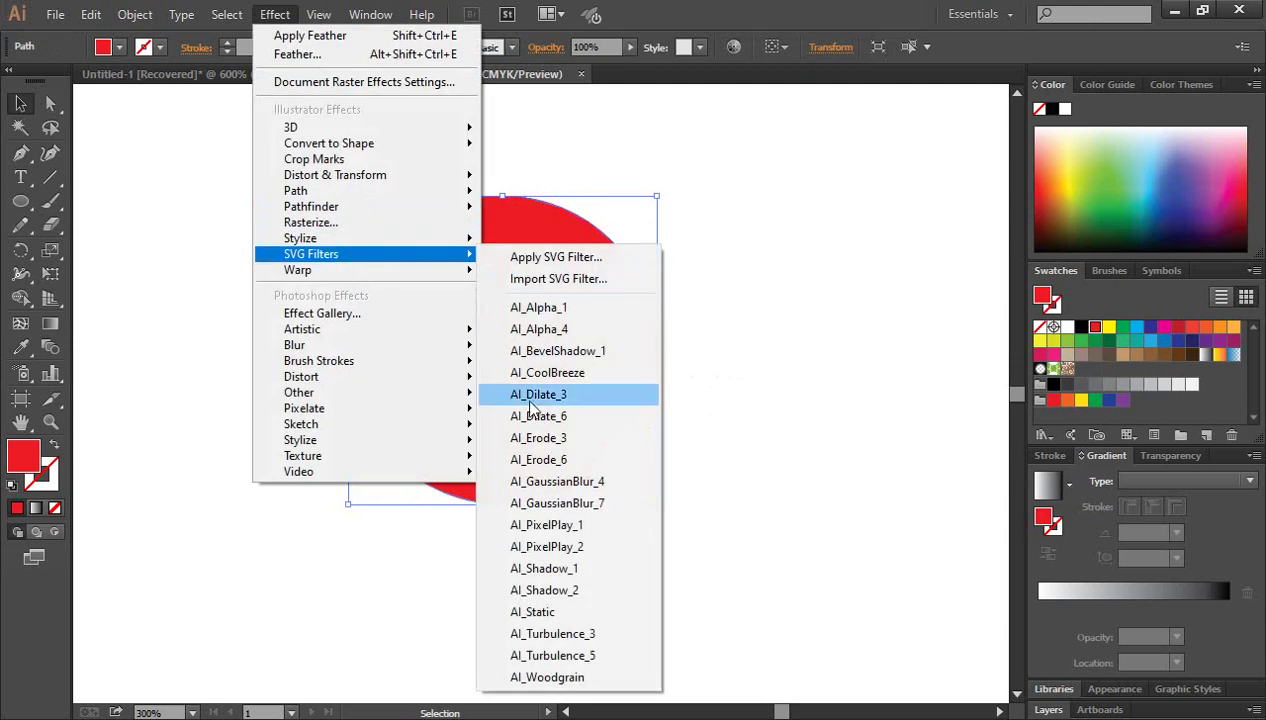
{"action": "left_click", "coordinate": [535, 398]}
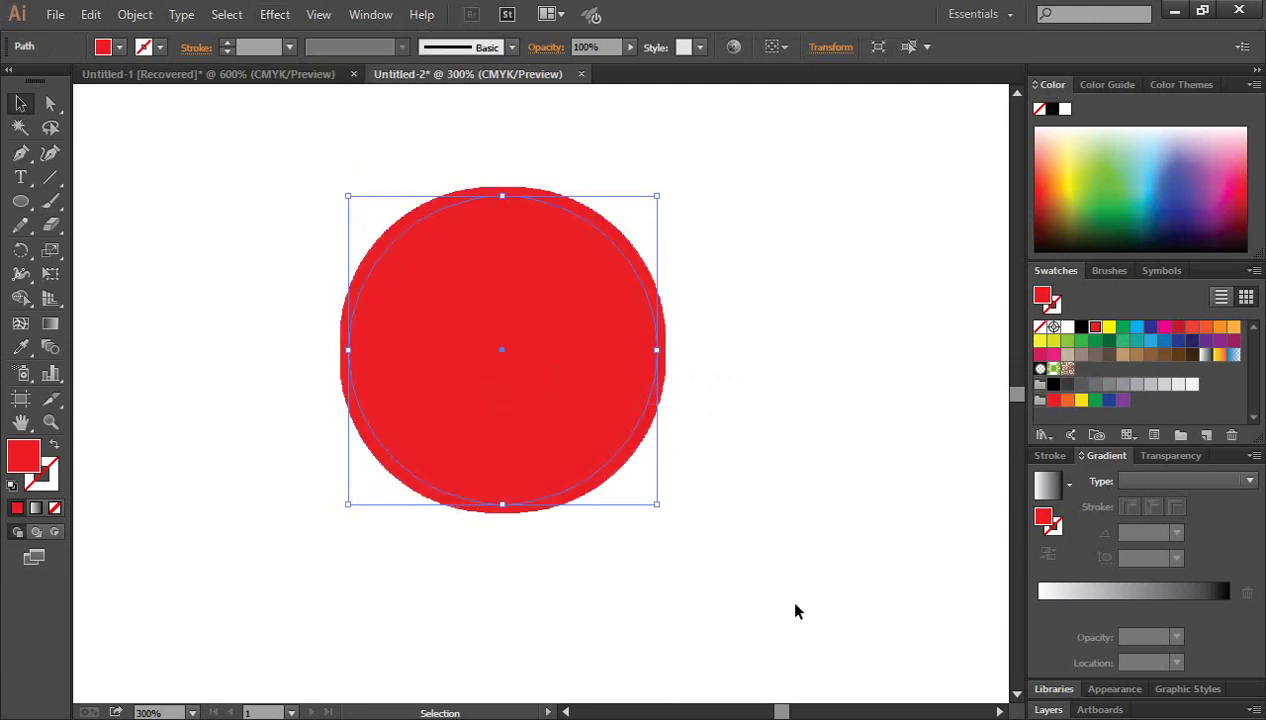
{"action": "key", "text": "ctrl+z"}
{"action": "key", "text": "a"}
{"action": "key", "text": "v"}
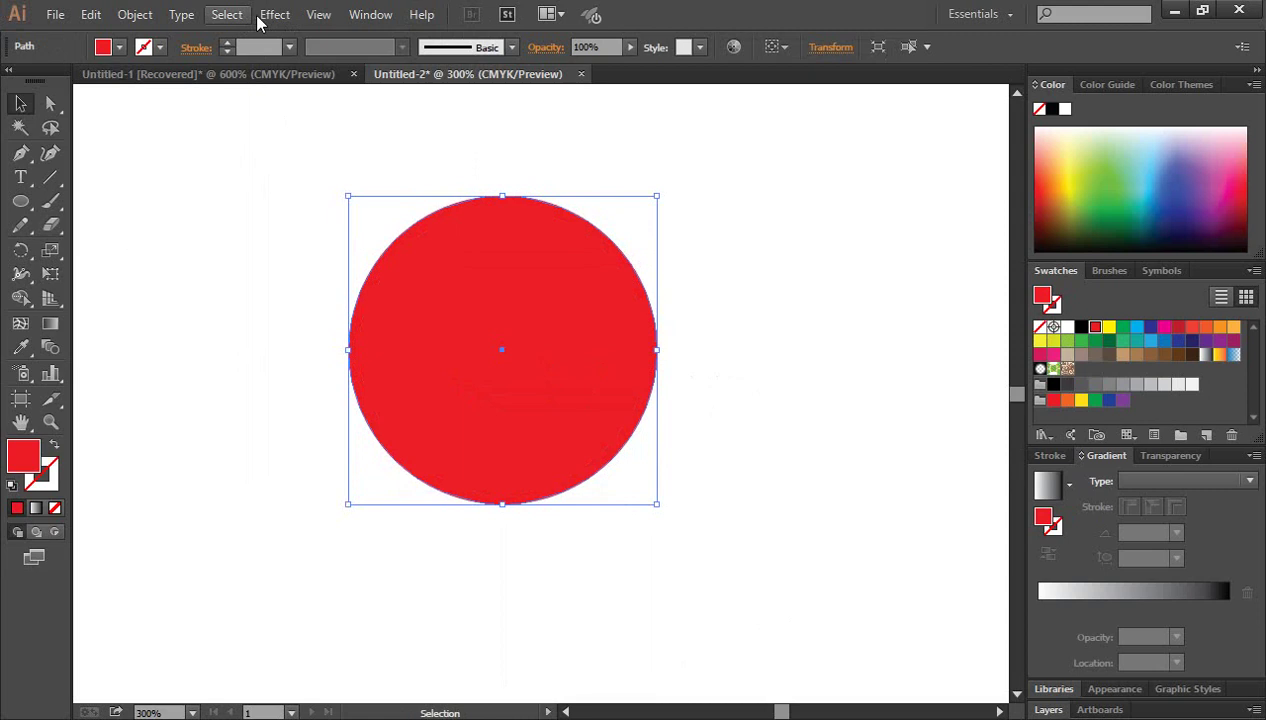
Try the AI_PixelPlay_1 filter, undo it, and move the red circle right.
{"action": "left_click", "coordinate": [275, 14]}
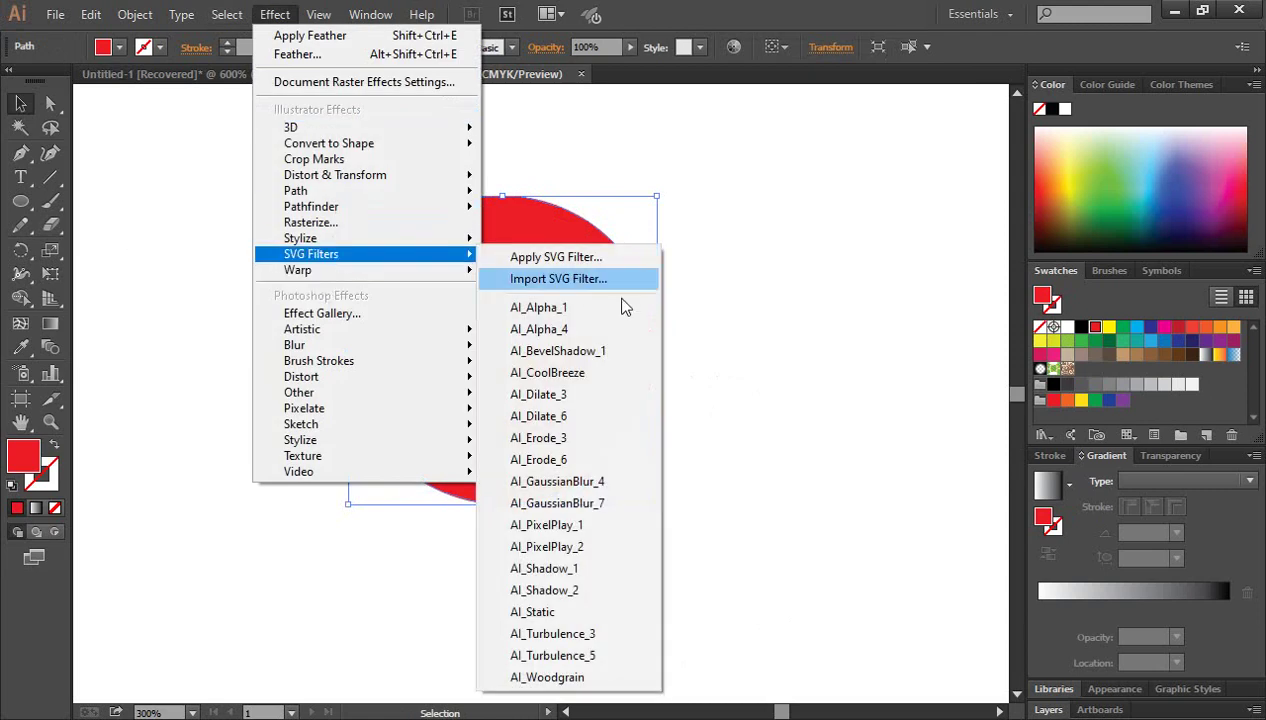
{"action": "mouse_move", "coordinate": [311, 254]}
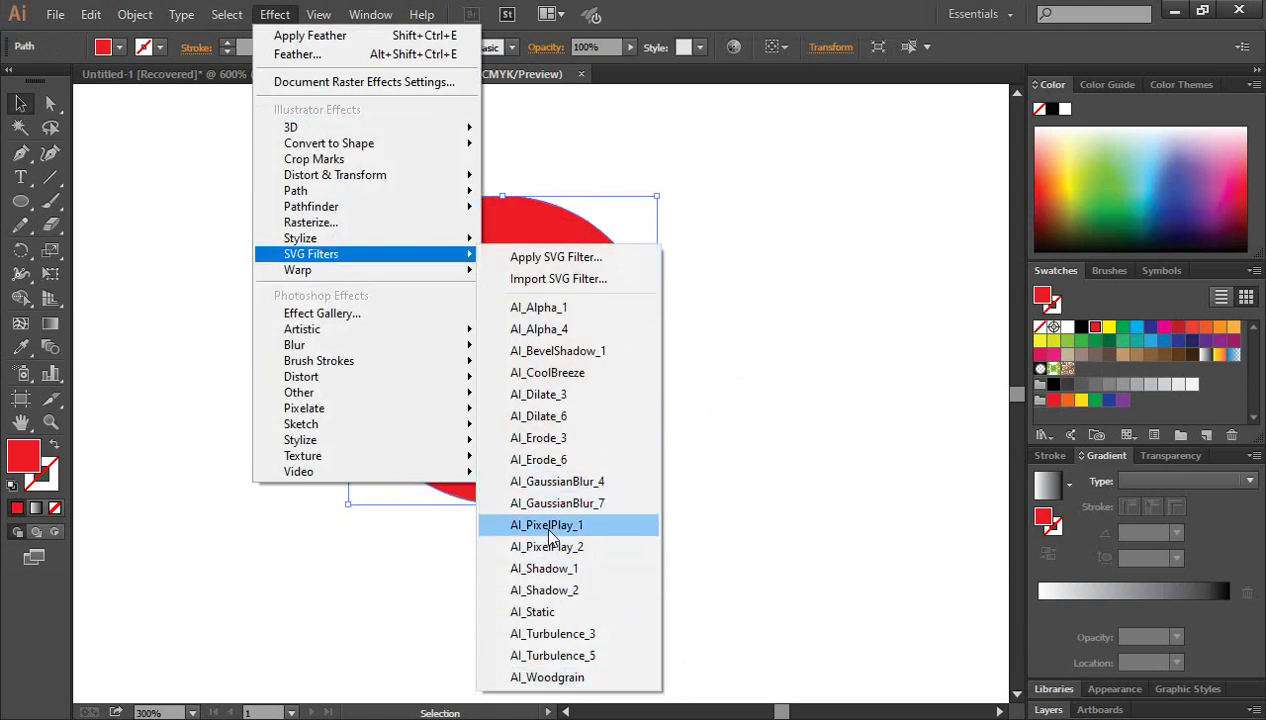
{"action": "left_click", "coordinate": [580, 525]}
{"action": "left_click", "coordinate": [813, 401]}
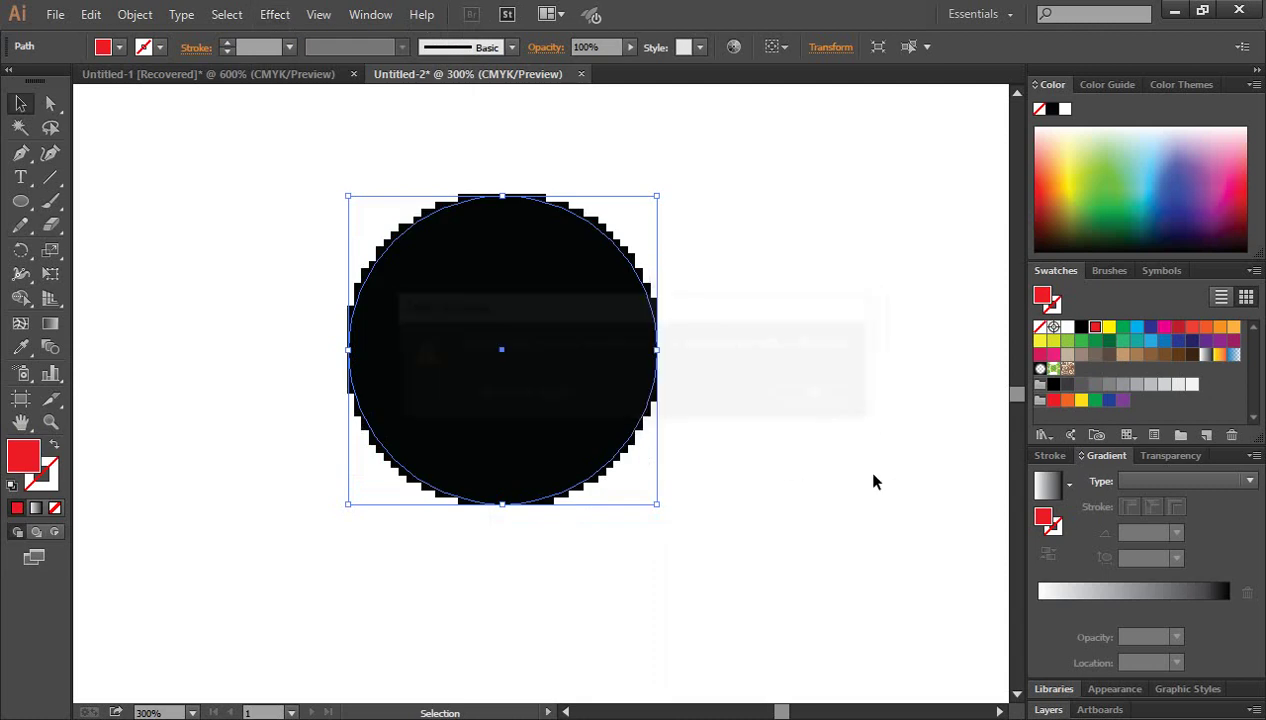
{"action": "key", "text": "ctrl+z"}
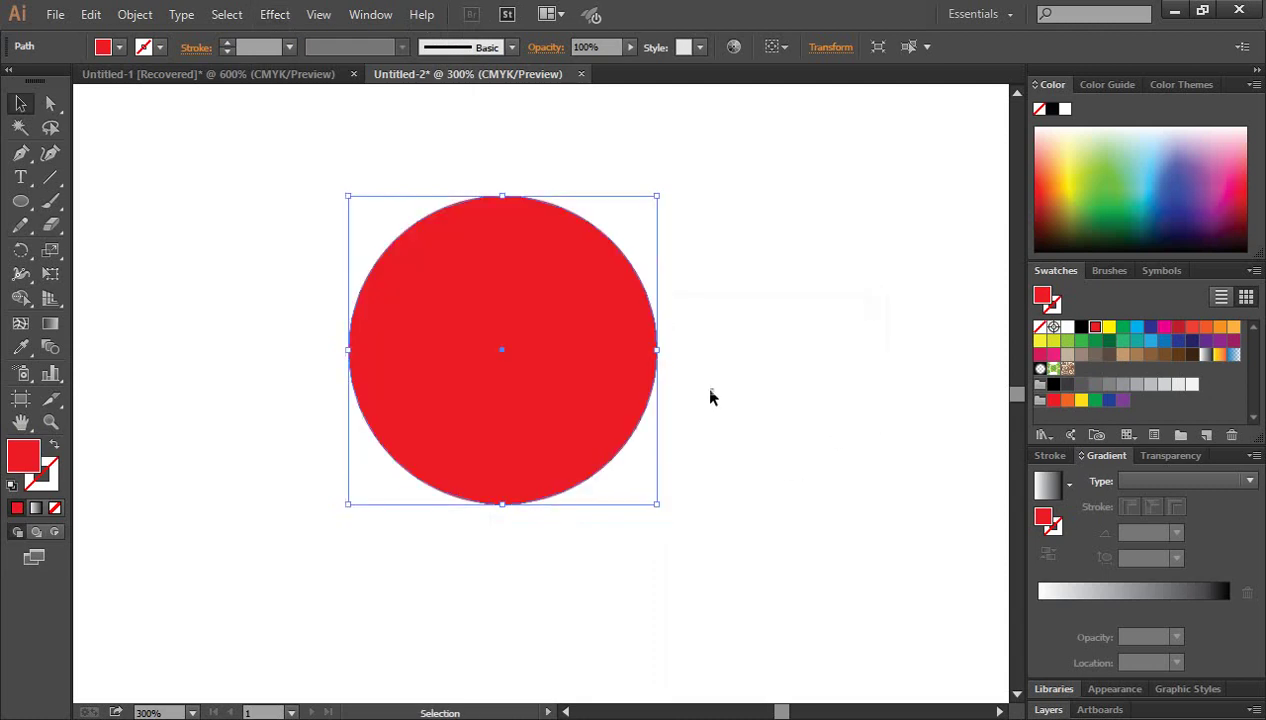
{"action": "left_click_drag", "start_coordinate": [442, 333], "coordinate": [597, 392]}
Delete the red circle and type 'Bangladesh' on the artboard.
{"action": "left_click", "coordinate": [275, 14]}
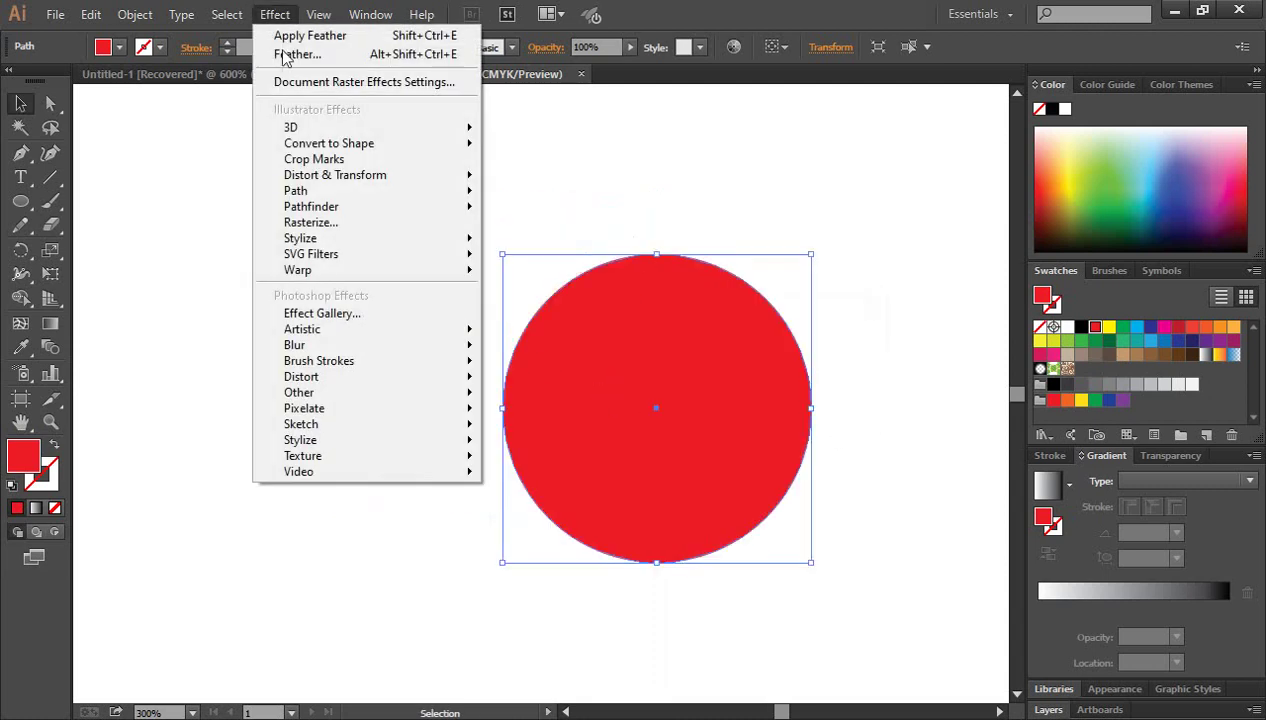
{"action": "mouse_move", "coordinate": [298, 270]}
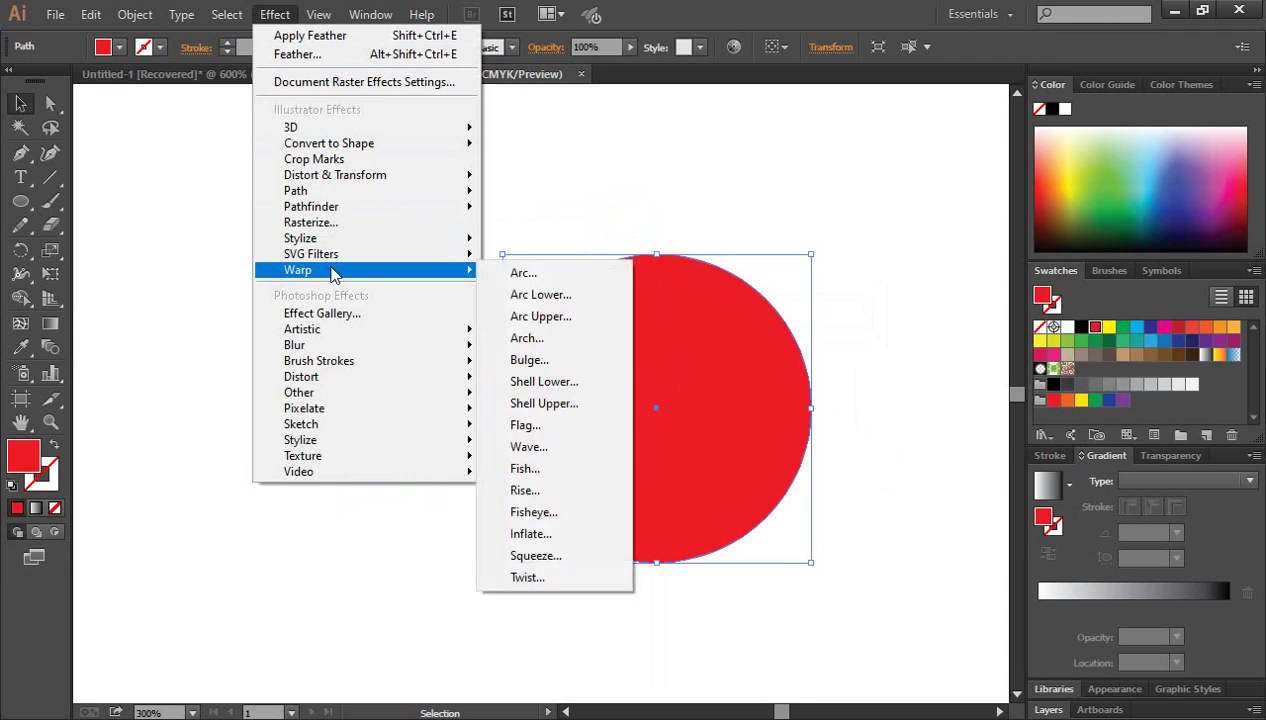
{"action": "left_click", "coordinate": [757, 207]}
{"action": "left_click_drag", "start_coordinate": [625, 398], "coordinate": [453, 397]}
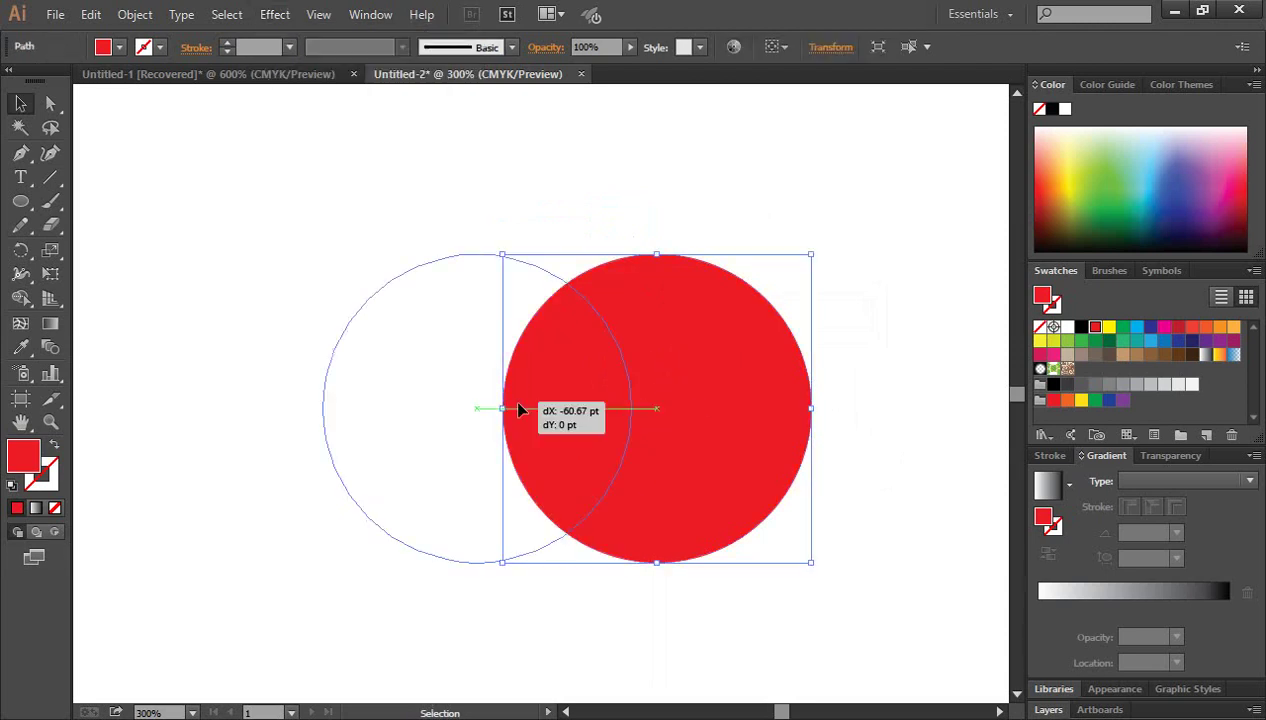
{"action": "key", "text": "Delete"}
{"action": "left_click", "coordinate": [20, 177]}
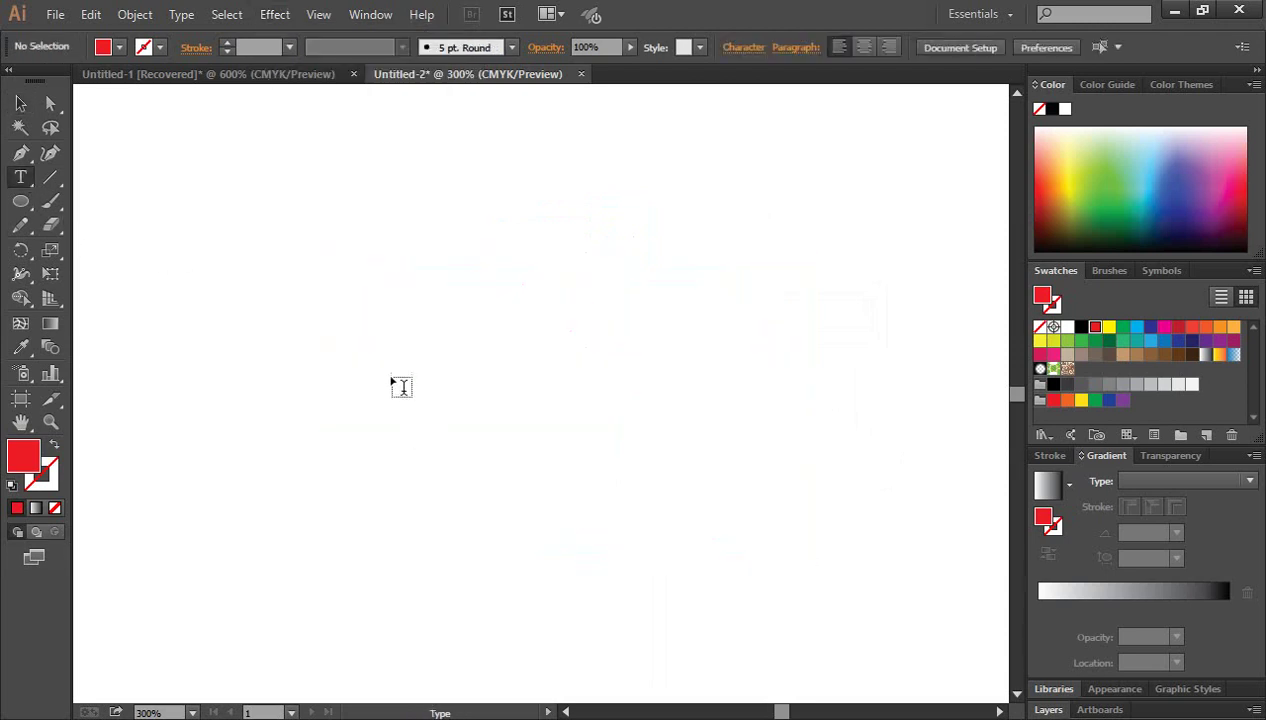
{"action": "left_click", "coordinate": [401, 350]}
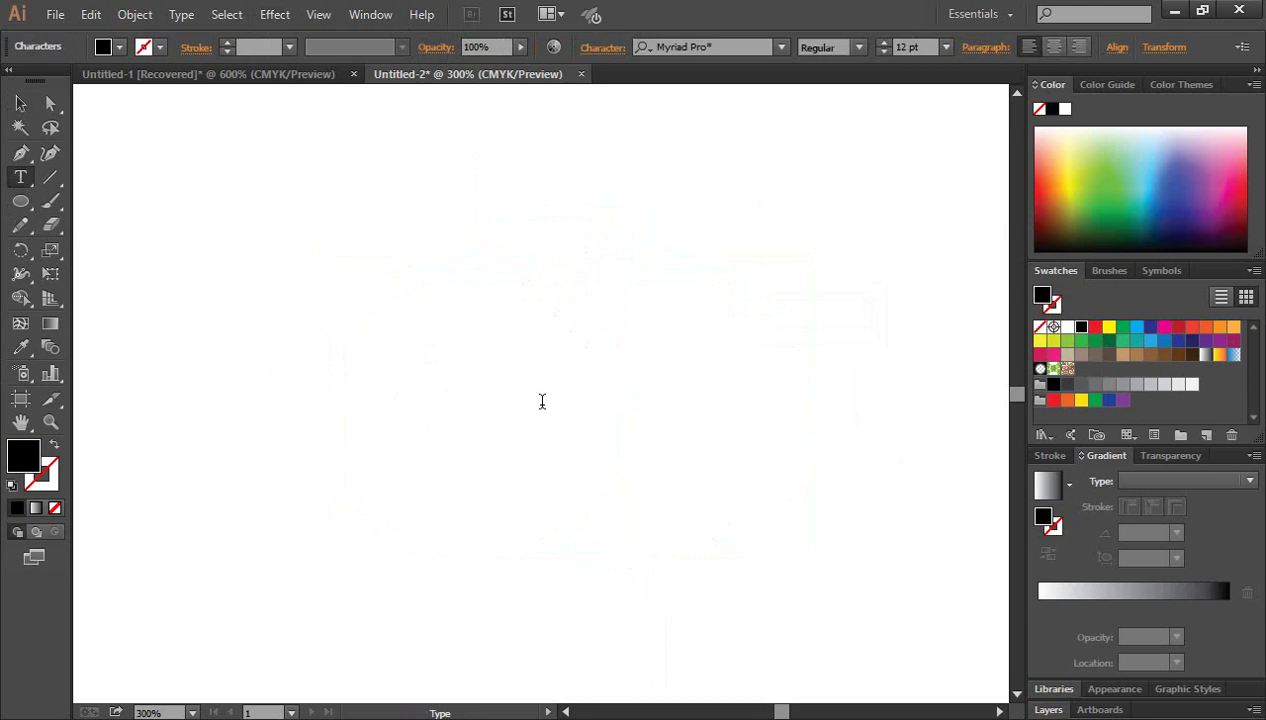
{"action": "type", "text": "Ba"}
{"action": "type", "text": "nglades"}
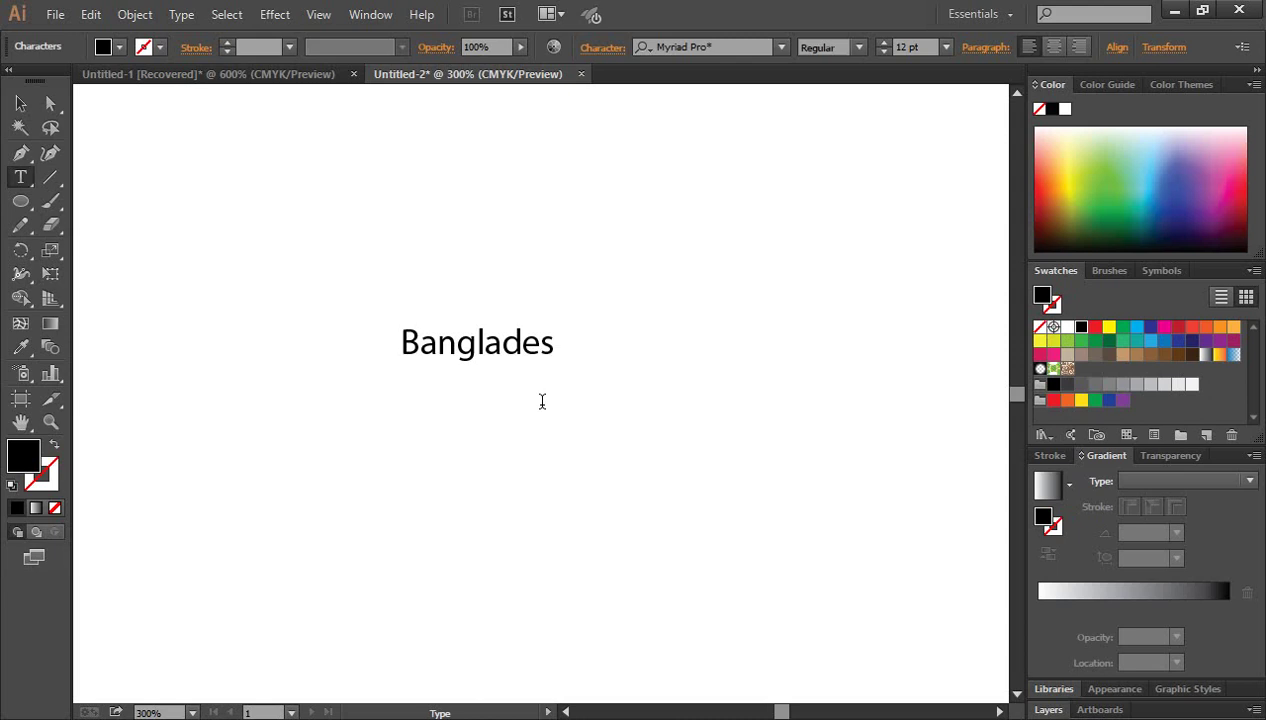
{"action": "type", "text": "h"}
Set the Bangladesh text in Times New Roman Bold and enlarge it to 36.57 pt.
{"action": "left_click", "coordinate": [21, 103]}
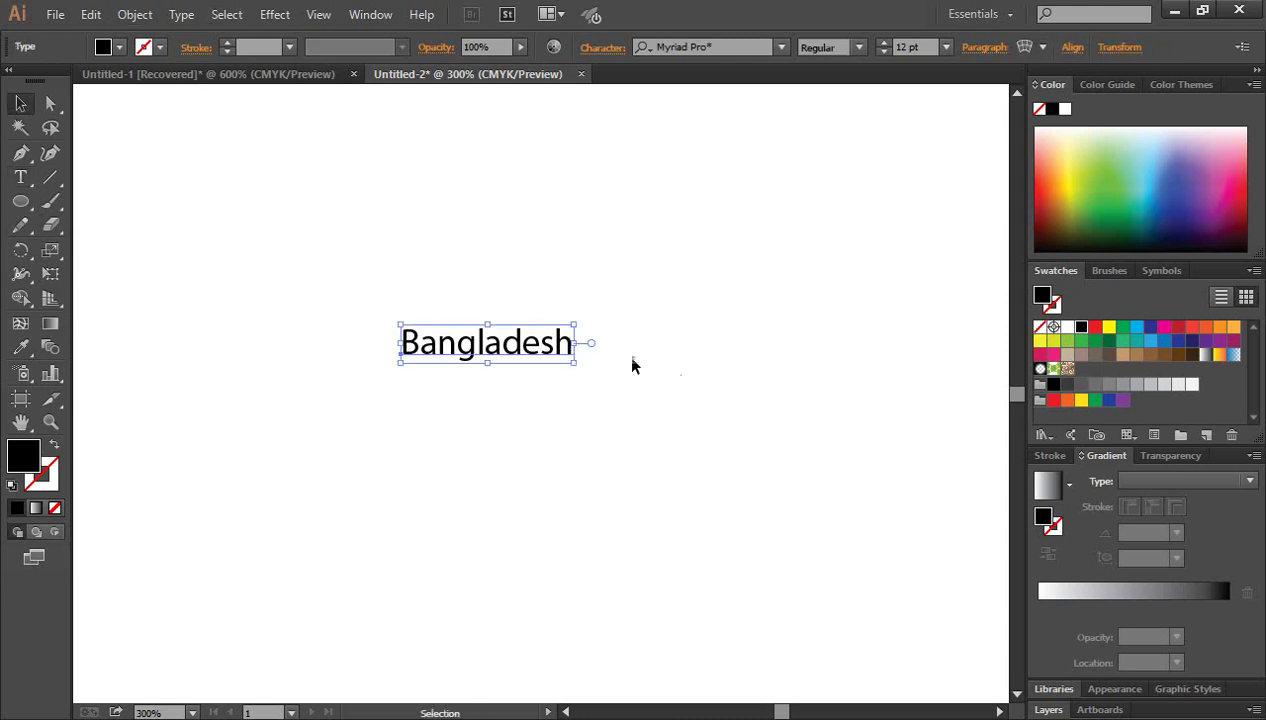
{"action": "left_click_drag", "start_coordinate": [572, 366], "coordinate": [691, 389]}
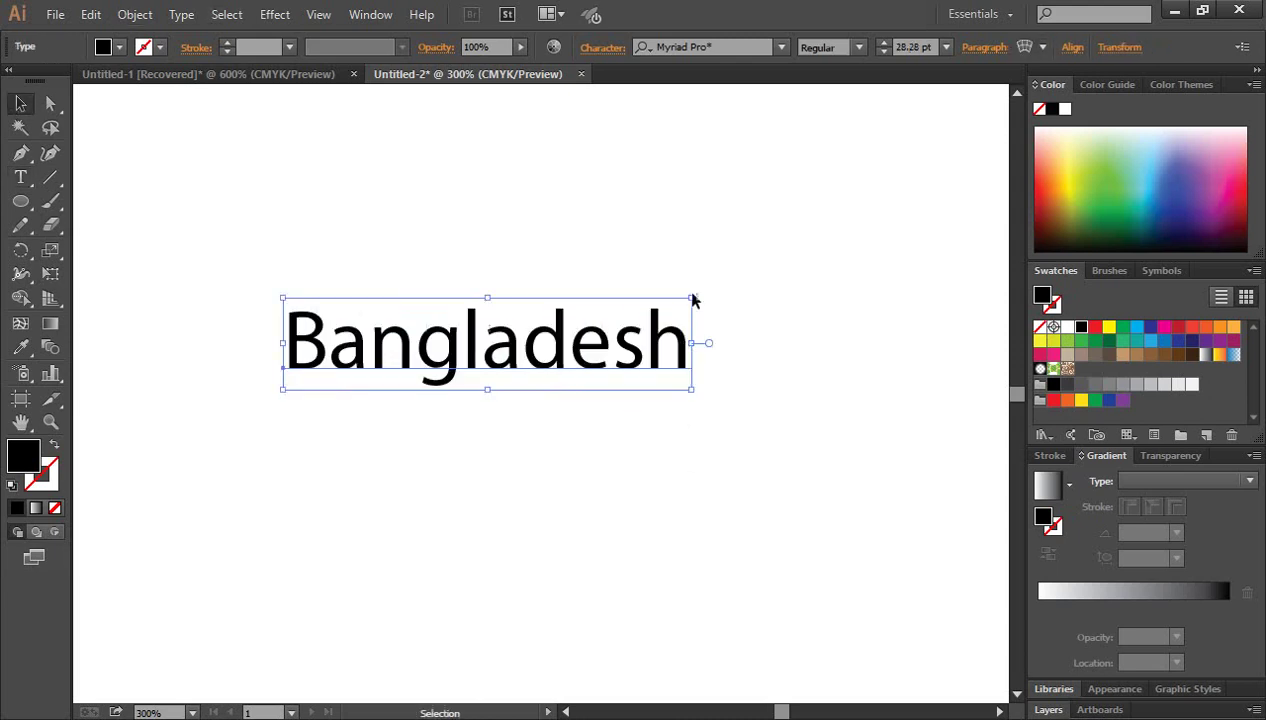
{"action": "left_click", "coordinate": [743, 46]}
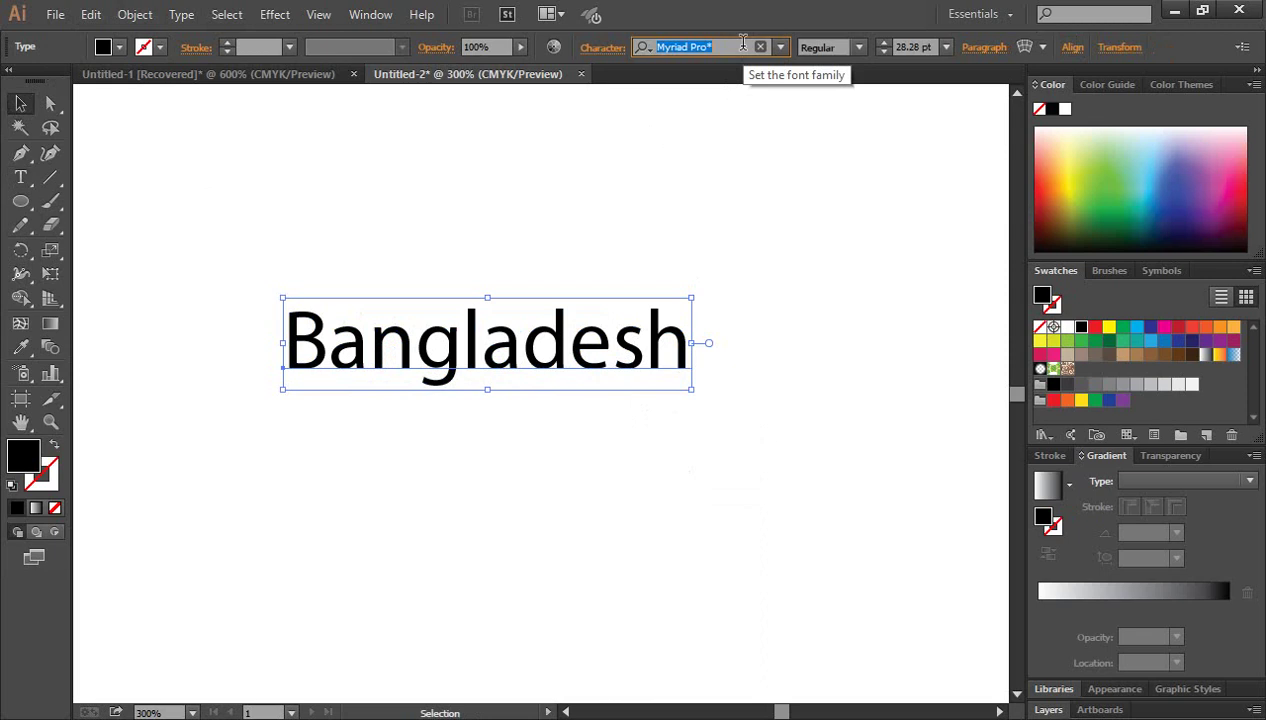
{"action": "type", "text": "time"}
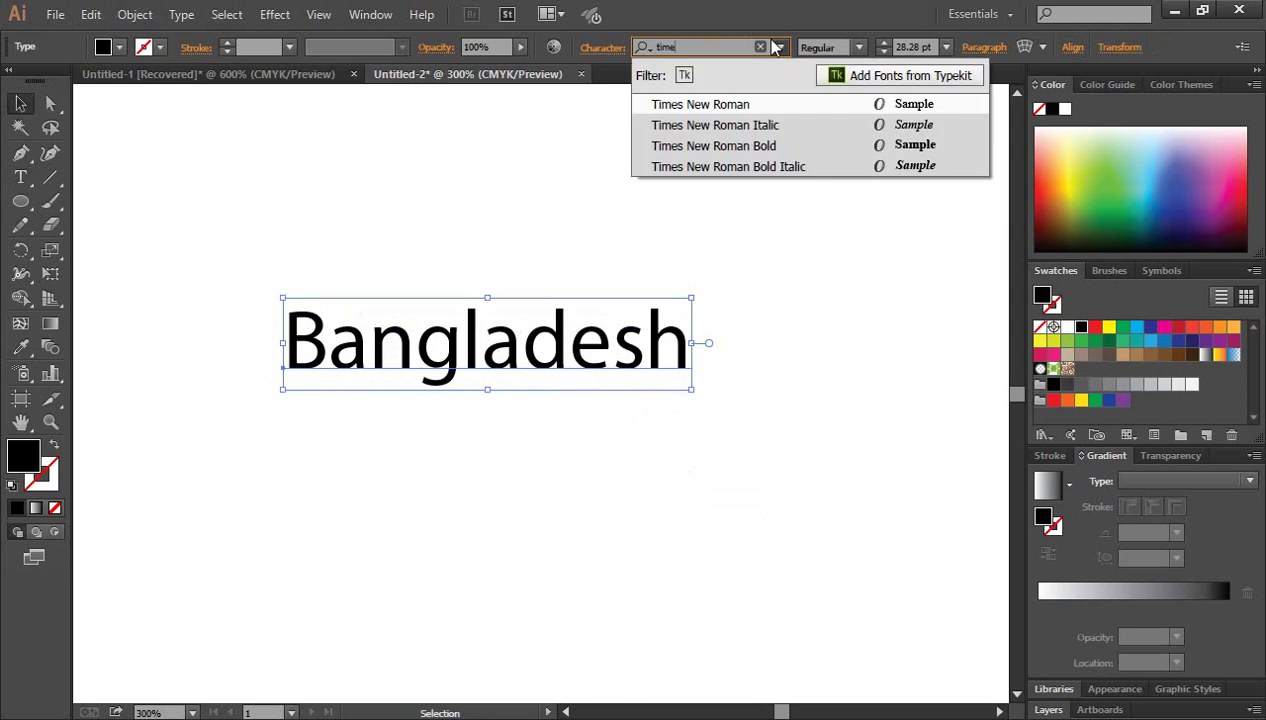
{"action": "left_click", "coordinate": [727, 150]}
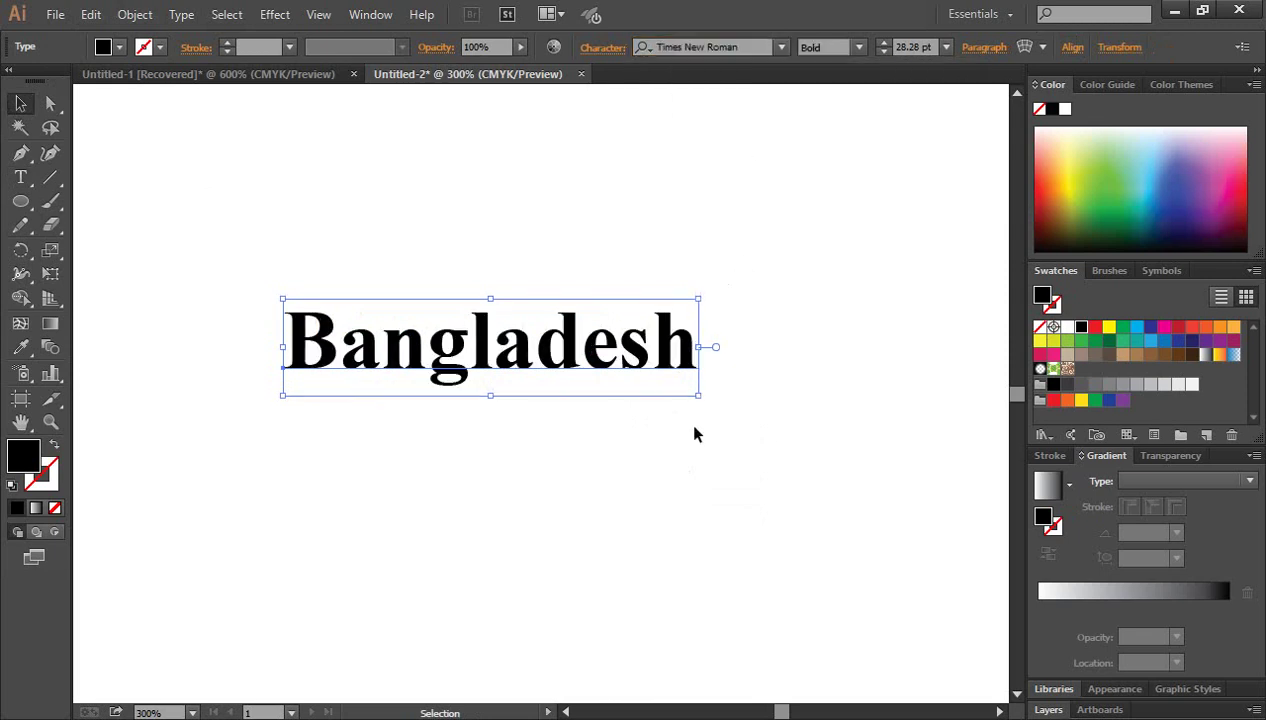
{"action": "left_click_drag", "start_coordinate": [698, 395], "coordinate": [820, 424]}
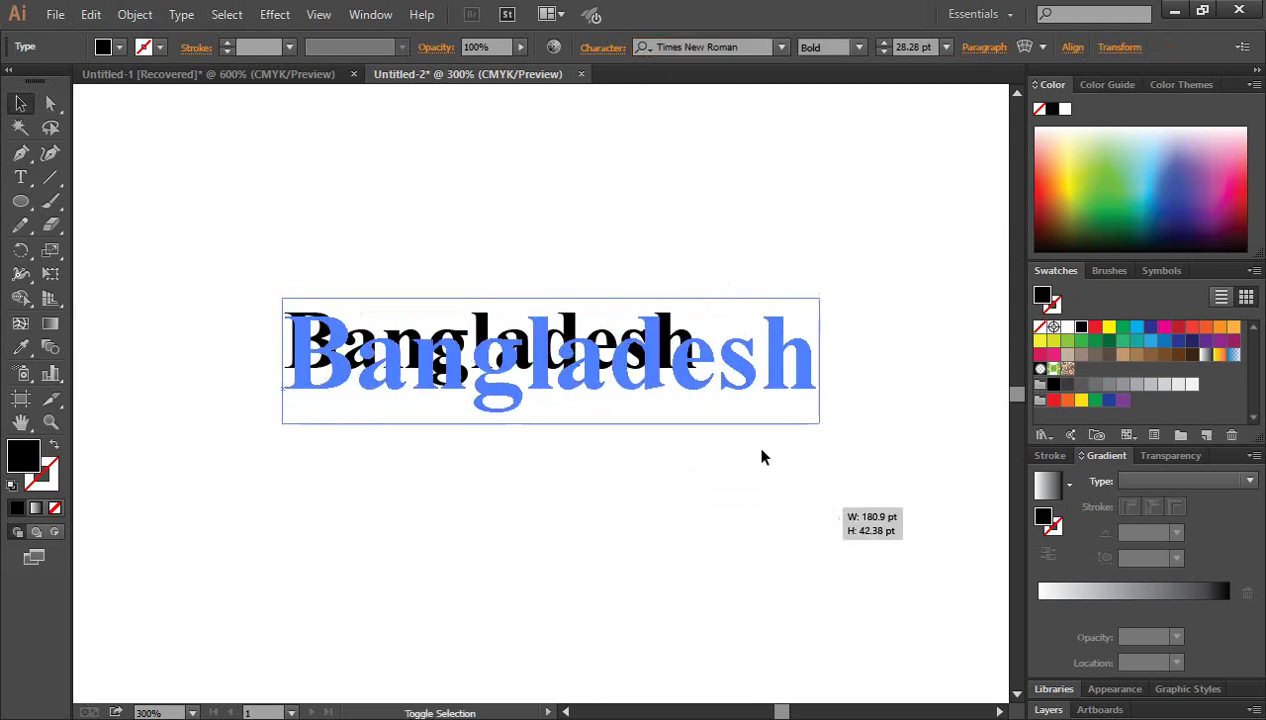
Preview an Arc warp on Bangladesh, ending at -1% bend, 3% horizontal, 11% vertical distortion.
{"action": "left_click", "coordinate": [270, 15]}
{"action": "mouse_move", "coordinate": [298, 270]}
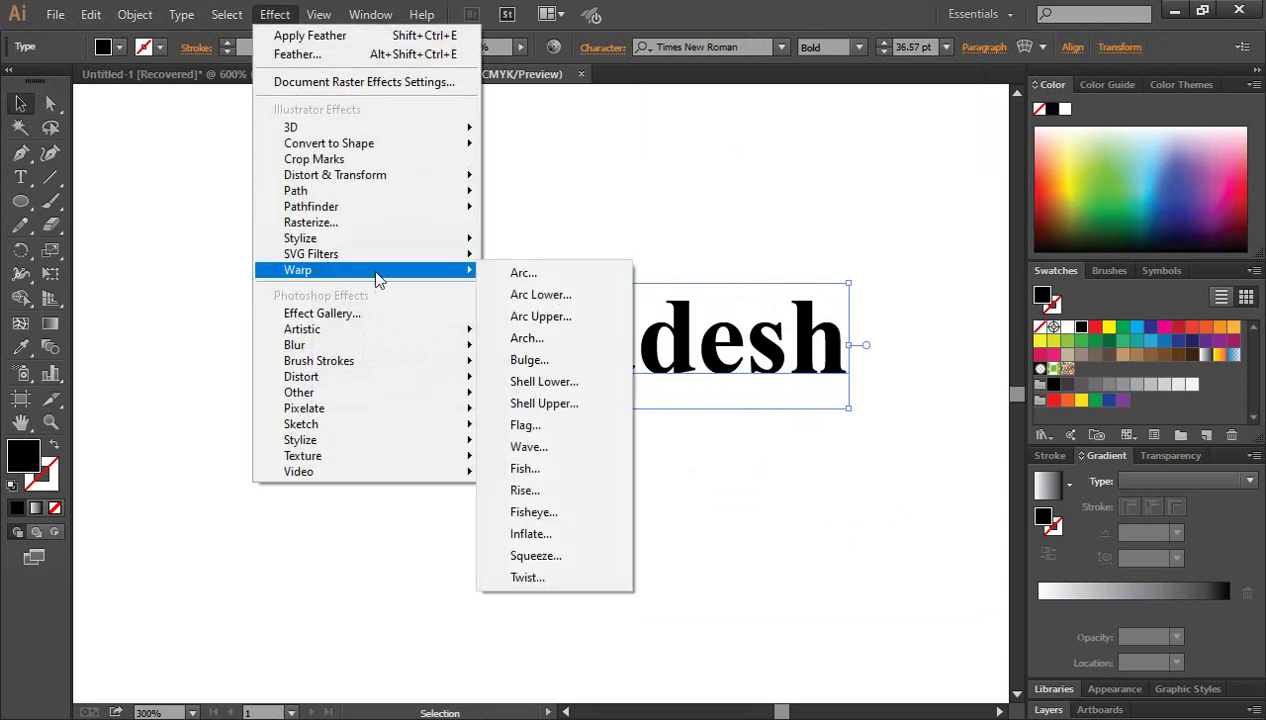
{"action": "left_click", "coordinate": [556, 277]}
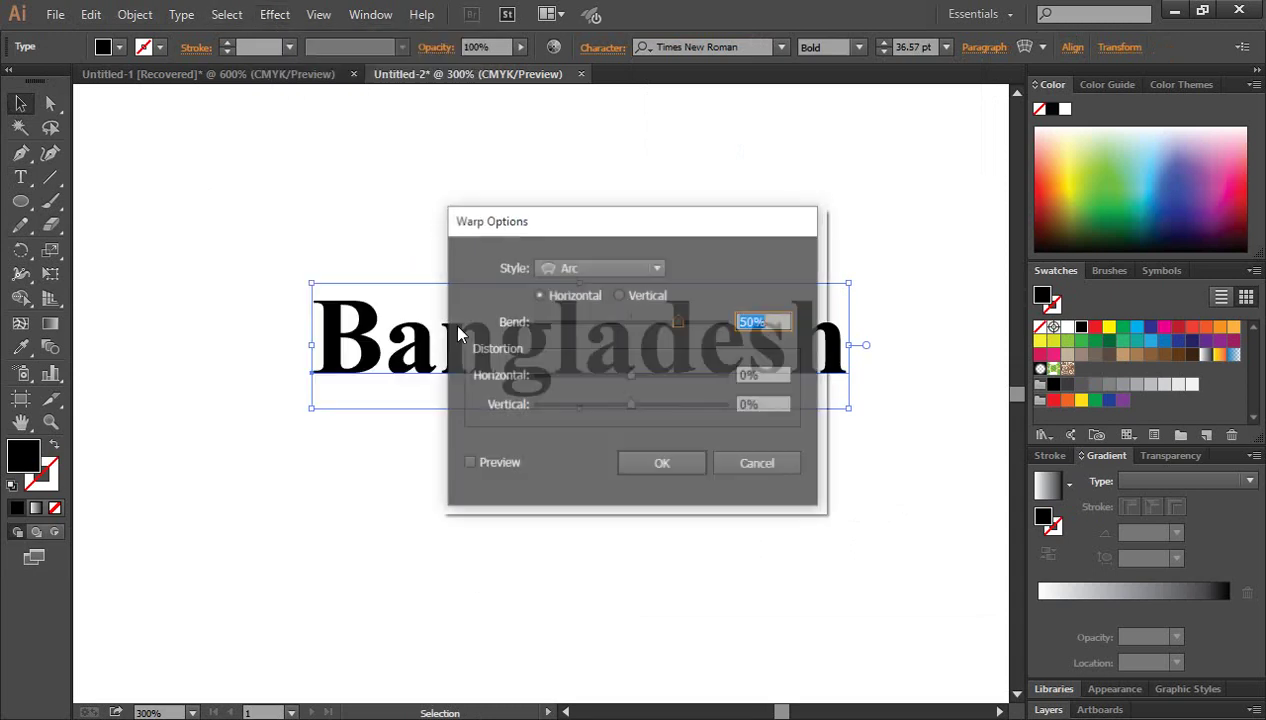
{"action": "left_click_drag", "start_coordinate": [590, 225], "coordinate": [1010, 233]}
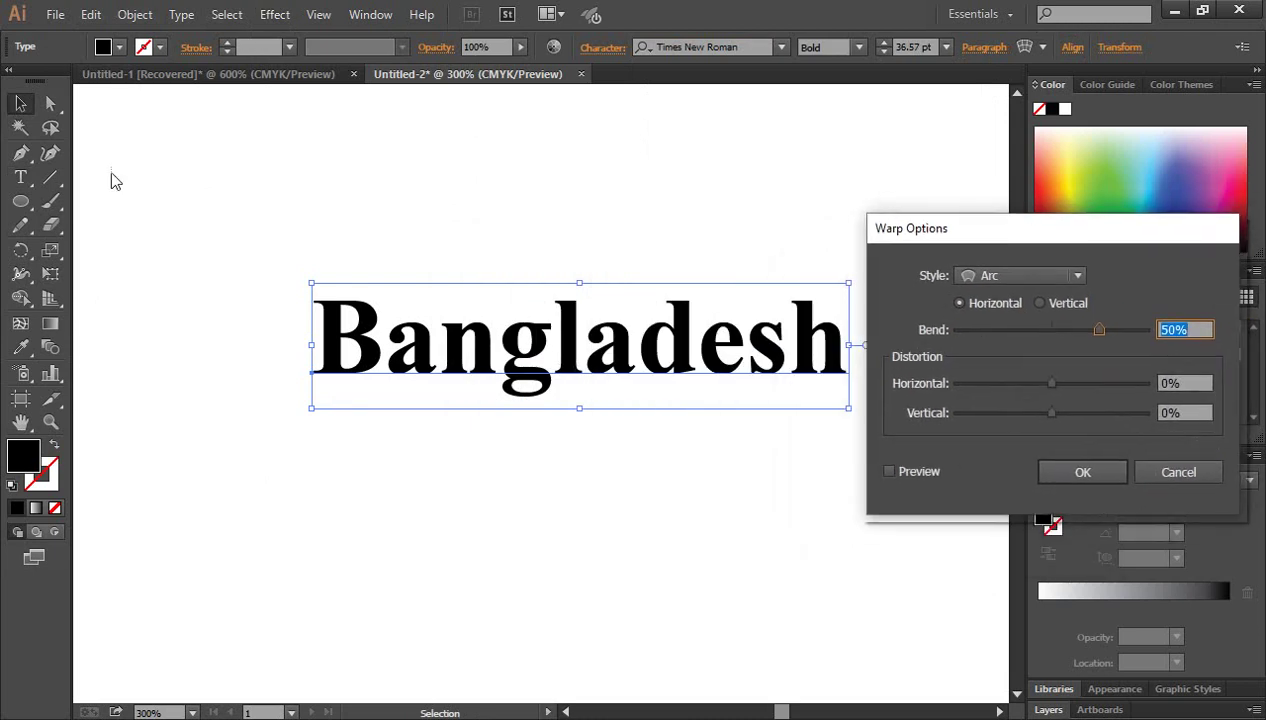
{"action": "left_click", "coordinate": [889, 471]}
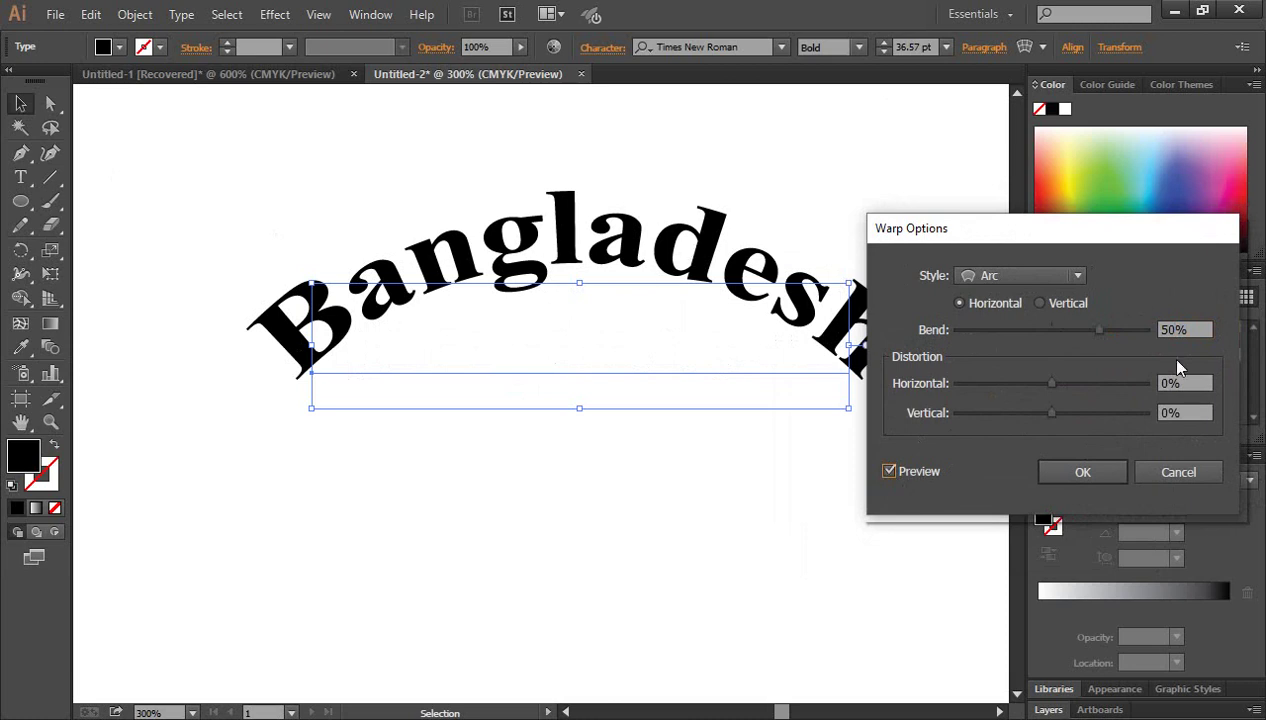
{"action": "mouse_move", "coordinate": [1100, 330]}
{"action": "left_mouse_down"}
{"action": "mouse_move", "coordinate": [1111, 330]}
{"action": "mouse_move", "coordinate": [983, 330]}
{"action": "left_mouse_up"}
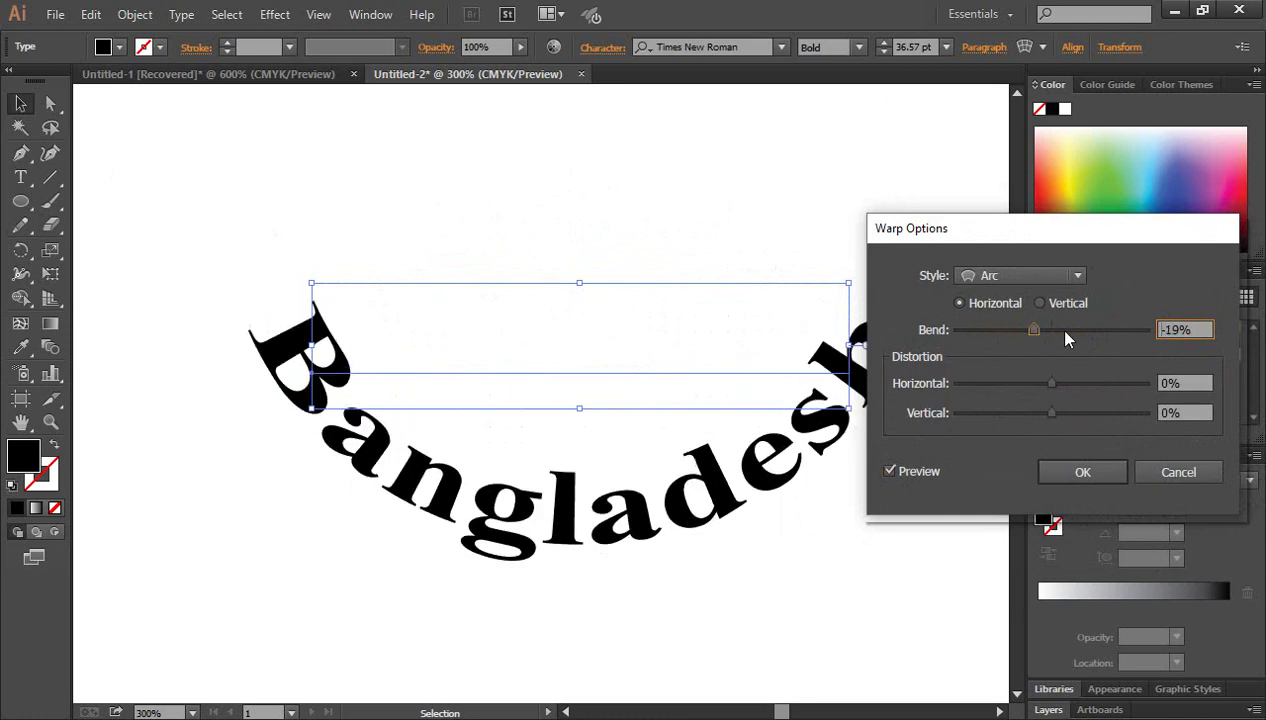
{"action": "mouse_move", "coordinate": [1066, 336]}
{"action": "left_mouse_down"}
{"action": "mouse_move", "coordinate": [1119, 335]}
{"action": "mouse_move", "coordinate": [1048, 343]}
{"action": "left_mouse_up"}
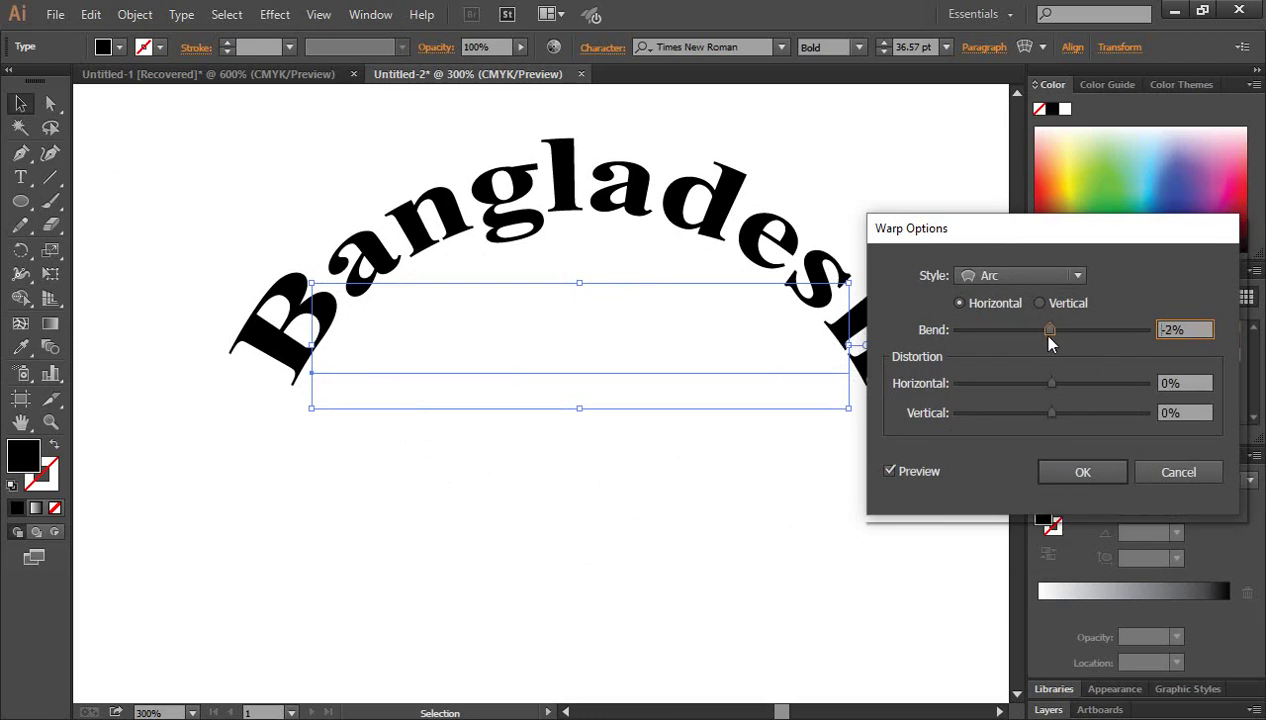
{"action": "left_click_drag", "start_coordinate": [1050, 343], "coordinate": [1050, 343]}
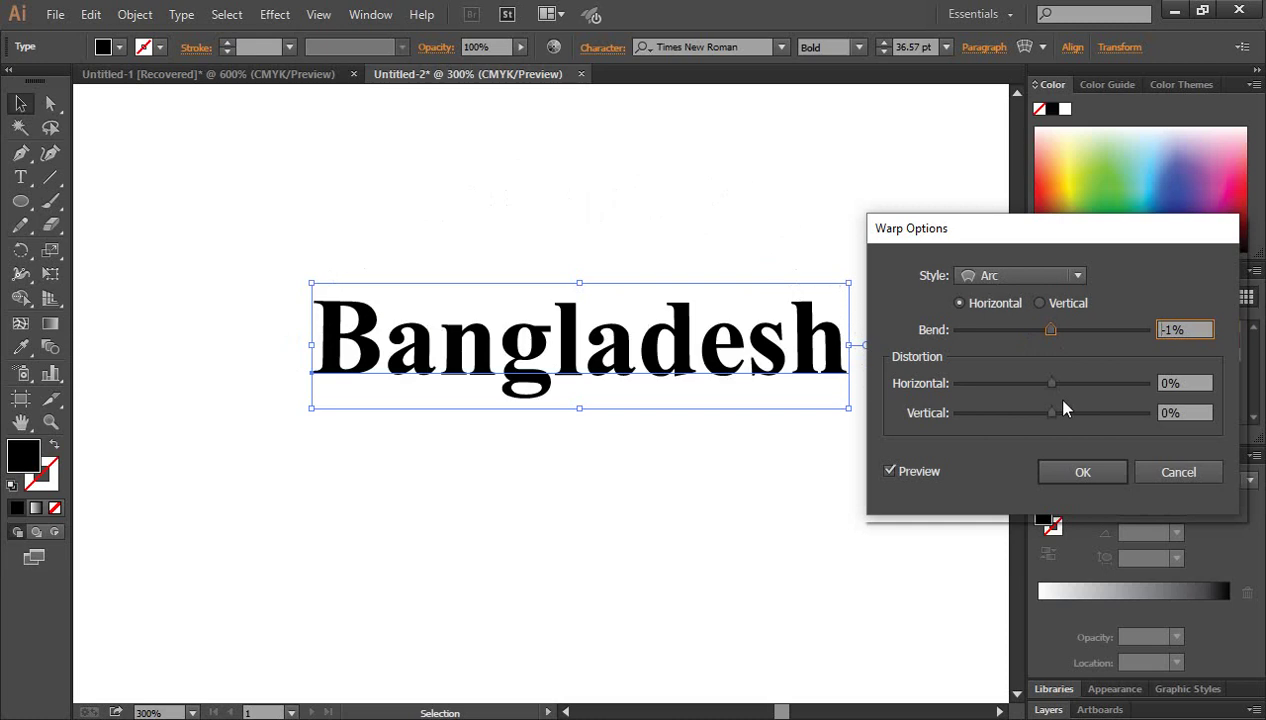
{"action": "left_click_drag", "start_coordinate": [1051, 384], "coordinate": [1120, 384]}
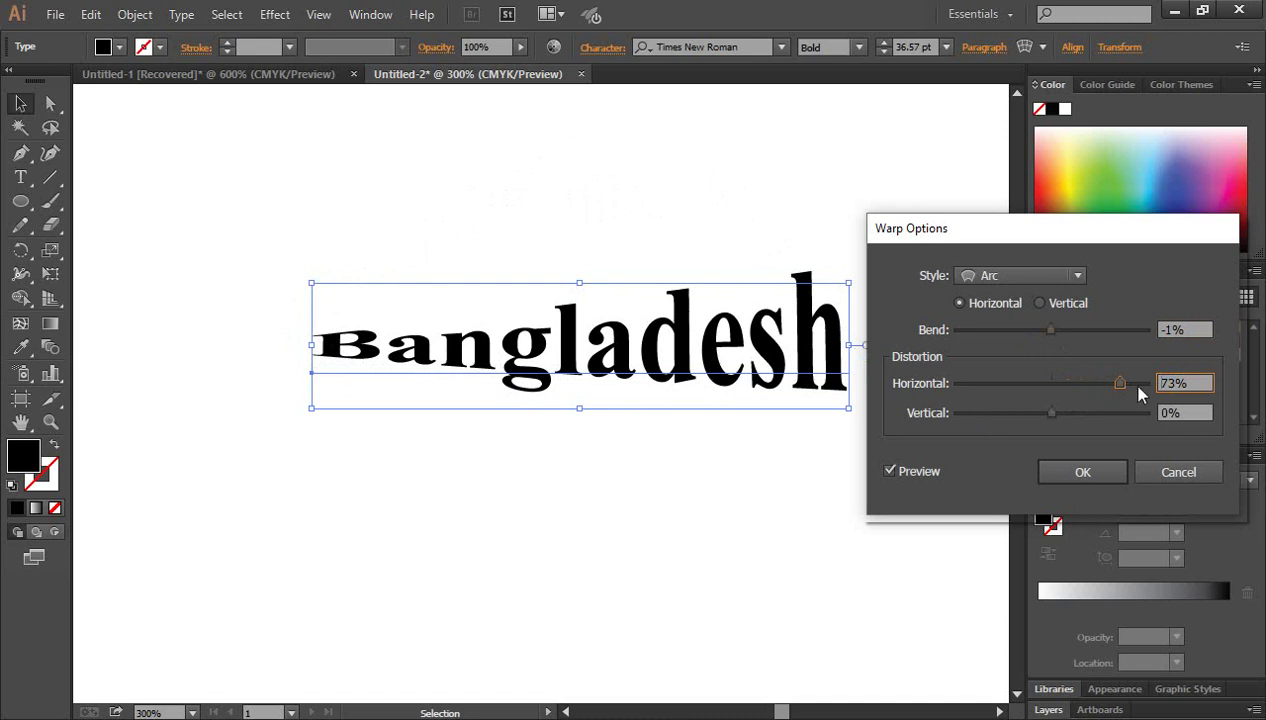
{"action": "mouse_move", "coordinate": [1103, 384]}
{"action": "left_mouse_down"}
{"action": "mouse_move", "coordinate": [986, 388]}
{"action": "mouse_move", "coordinate": [1054, 385]}
{"action": "mouse_move", "coordinate": [990, 419]}
{"action": "mouse_move", "coordinate": [1064, 419]}
{"action": "left_mouse_up"}
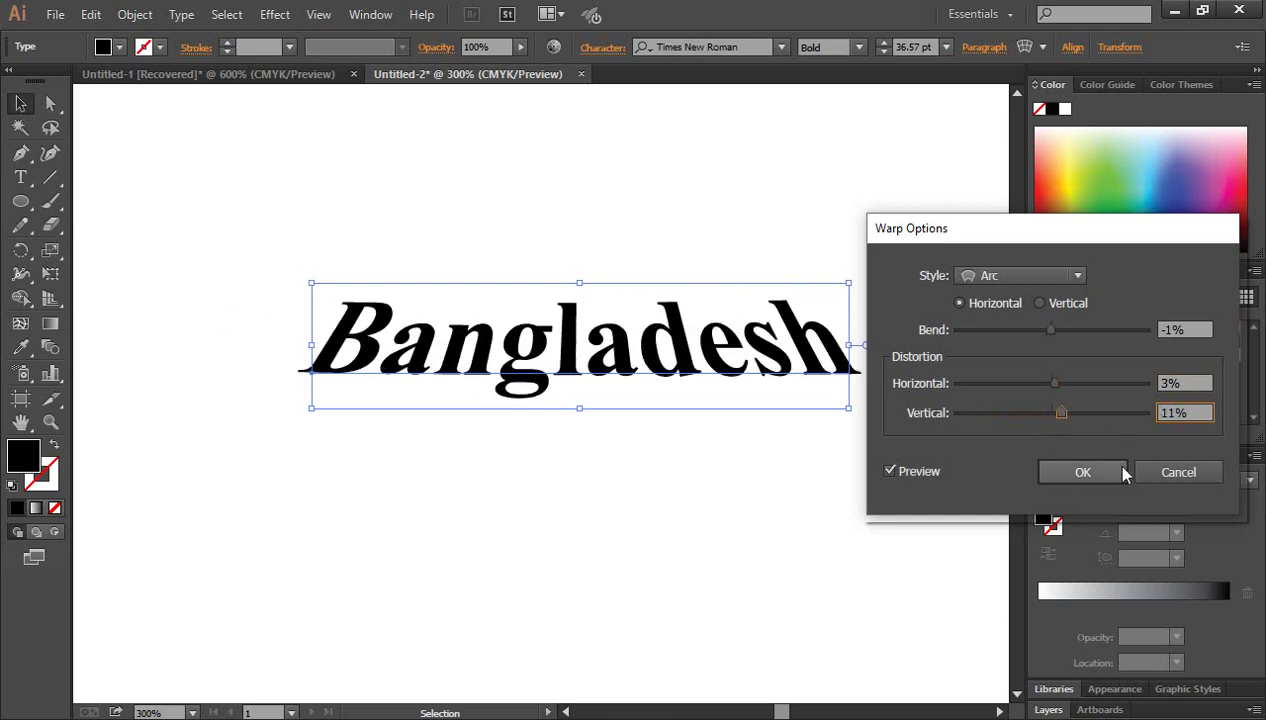
Swap the Arc warp for an Arc Lower preview with 44% bend and -61% horizontal distortion.
{"action": "left_click", "coordinate": [1198, 474]}
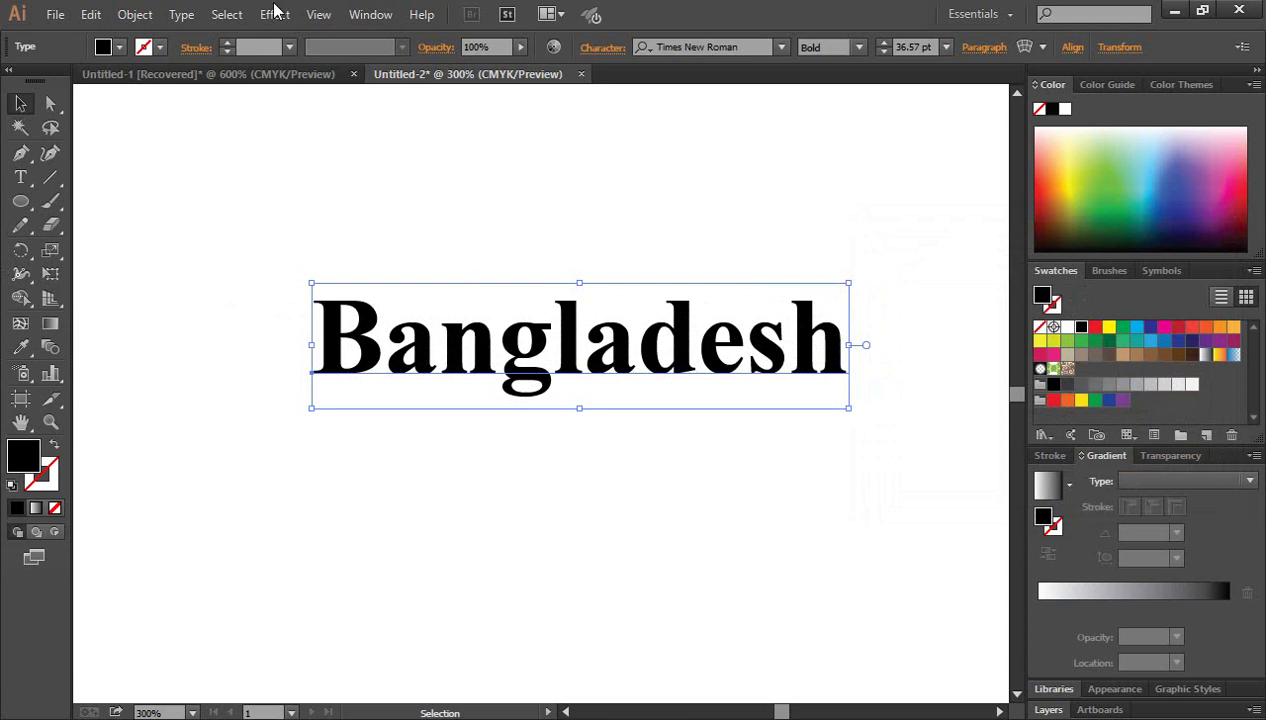
{"action": "left_click", "coordinate": [276, 15]}
{"action": "mouse_move", "coordinate": [298, 270]}
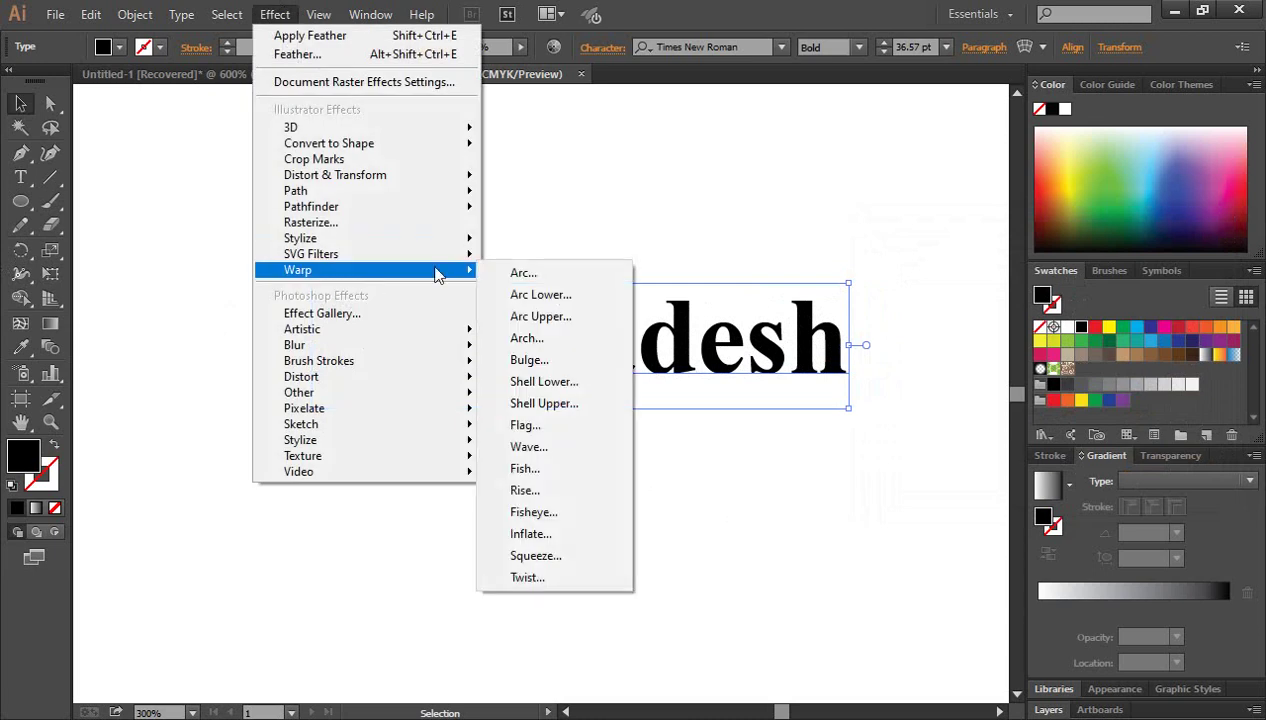
{"action": "left_click", "coordinate": [563, 303]}
{"action": "left_click", "coordinate": [890, 472]}
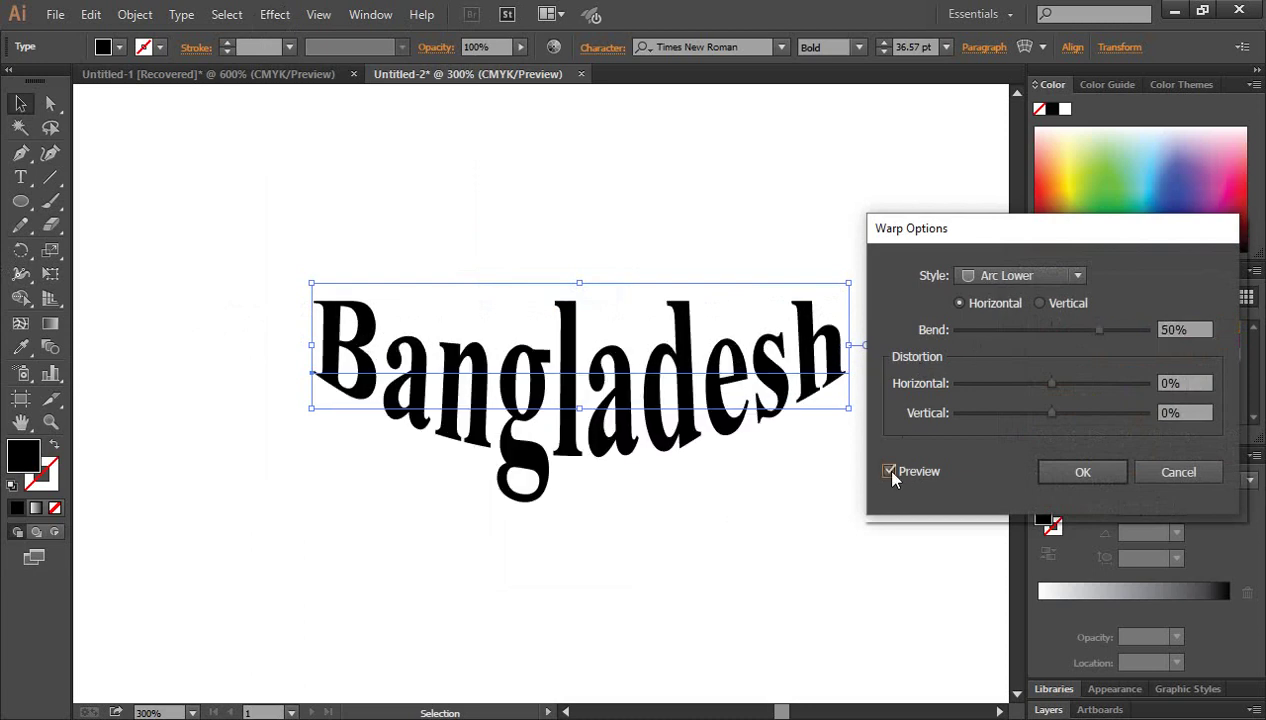
{"action": "mouse_move", "coordinate": [1102, 331]}
{"action": "left_mouse_down"}
{"action": "mouse_move", "coordinate": [1050, 331]}
{"action": "mouse_move", "coordinate": [1094, 331]}
{"action": "left_mouse_up"}
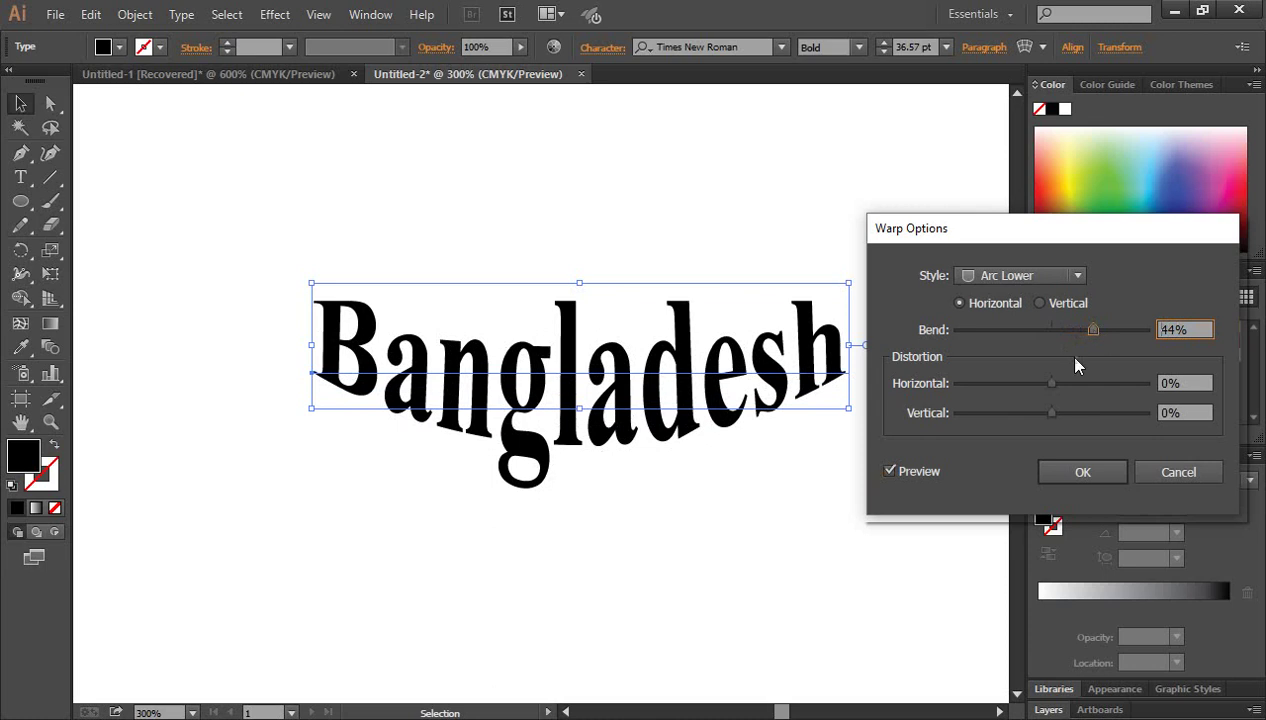
{"action": "mouse_move", "coordinate": [1051, 384]}
{"action": "left_mouse_down"}
{"action": "mouse_move", "coordinate": [1032, 388]}
{"action": "mouse_move", "coordinate": [1064, 390]}
{"action": "mouse_move", "coordinate": [995, 384]}
{"action": "left_mouse_up"}
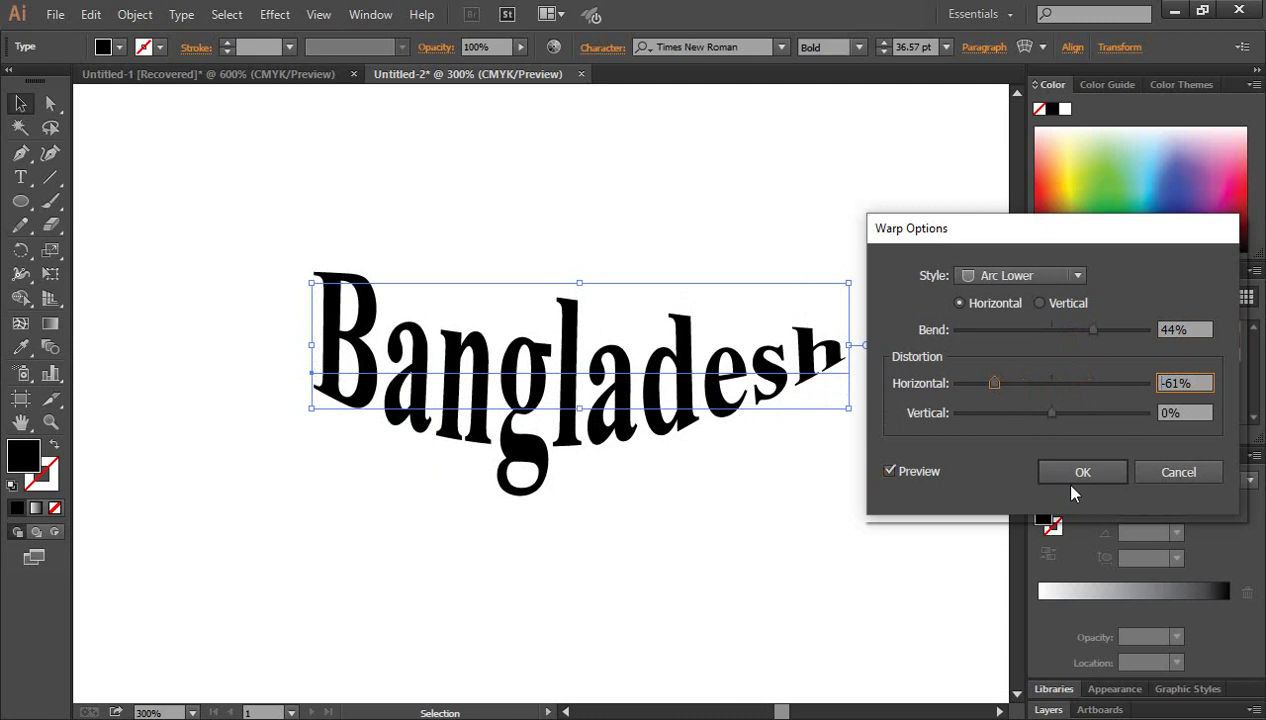
Preview the text with Flag, Twist, Squeeze and Inflate warp styles.
{"action": "left_click", "coordinate": [1005, 275]}
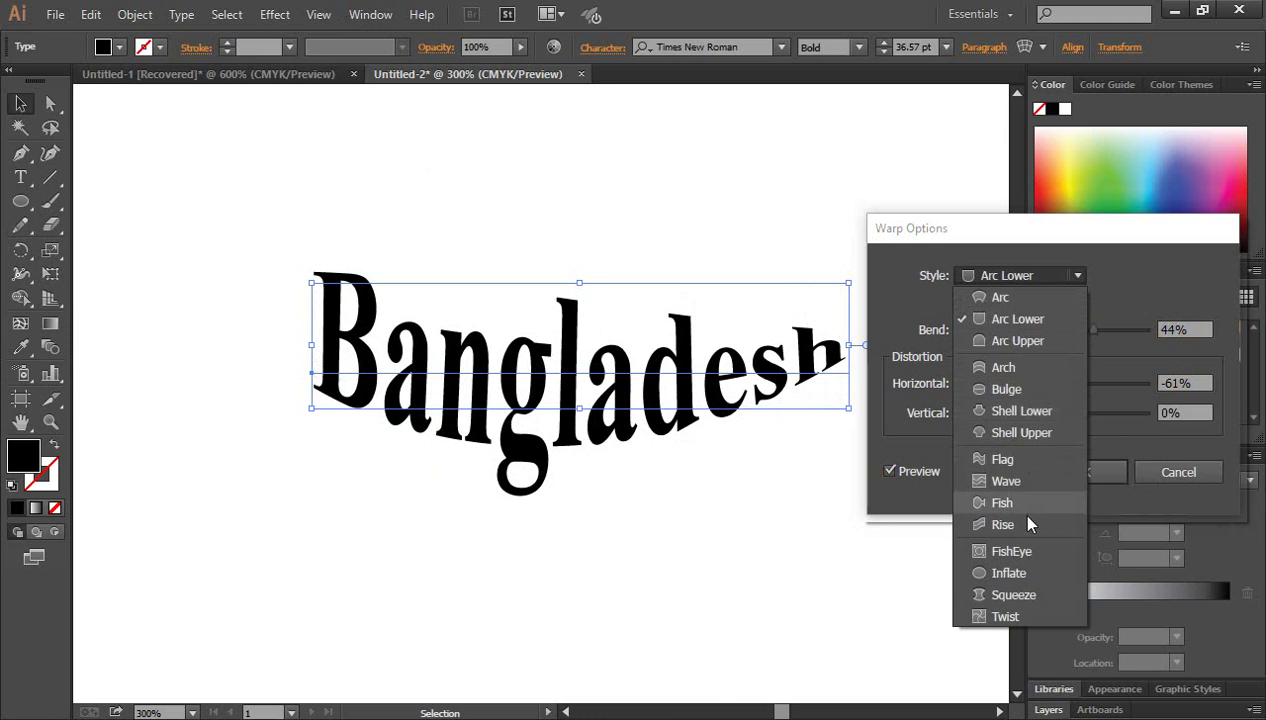
{"action": "left_click", "coordinate": [1010, 462]}
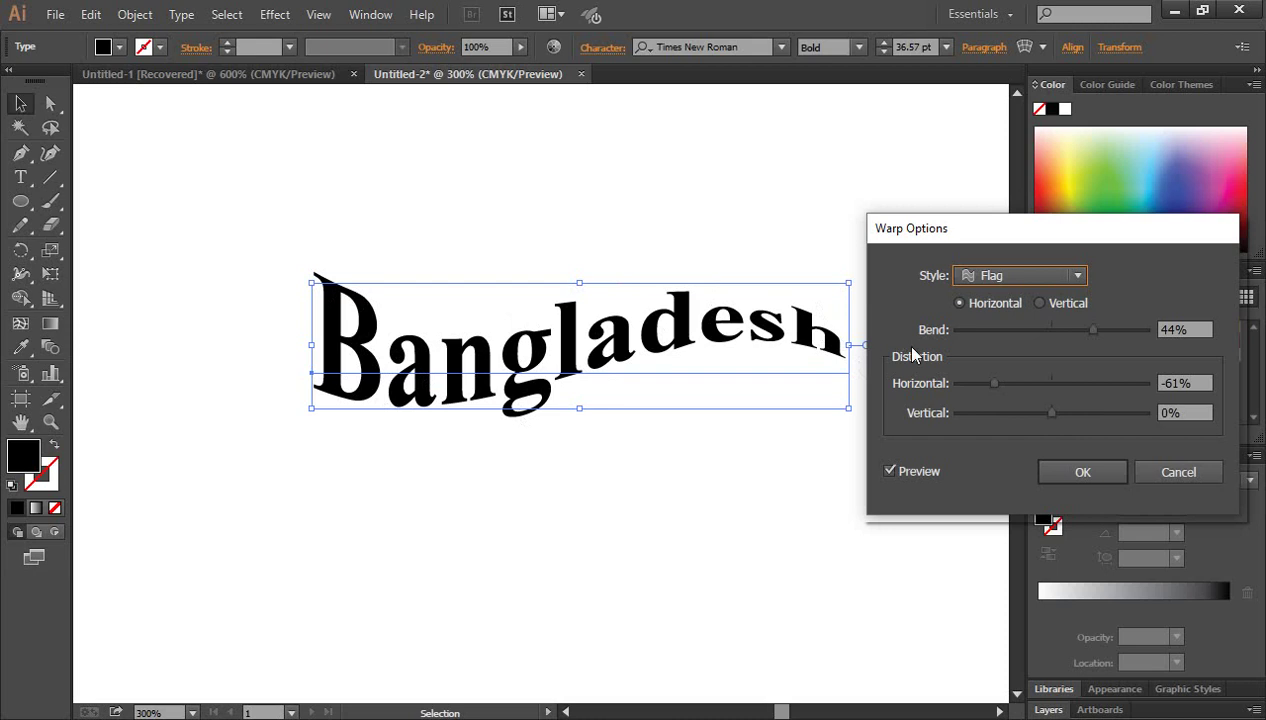
{"action": "left_click", "coordinate": [1010, 276]}
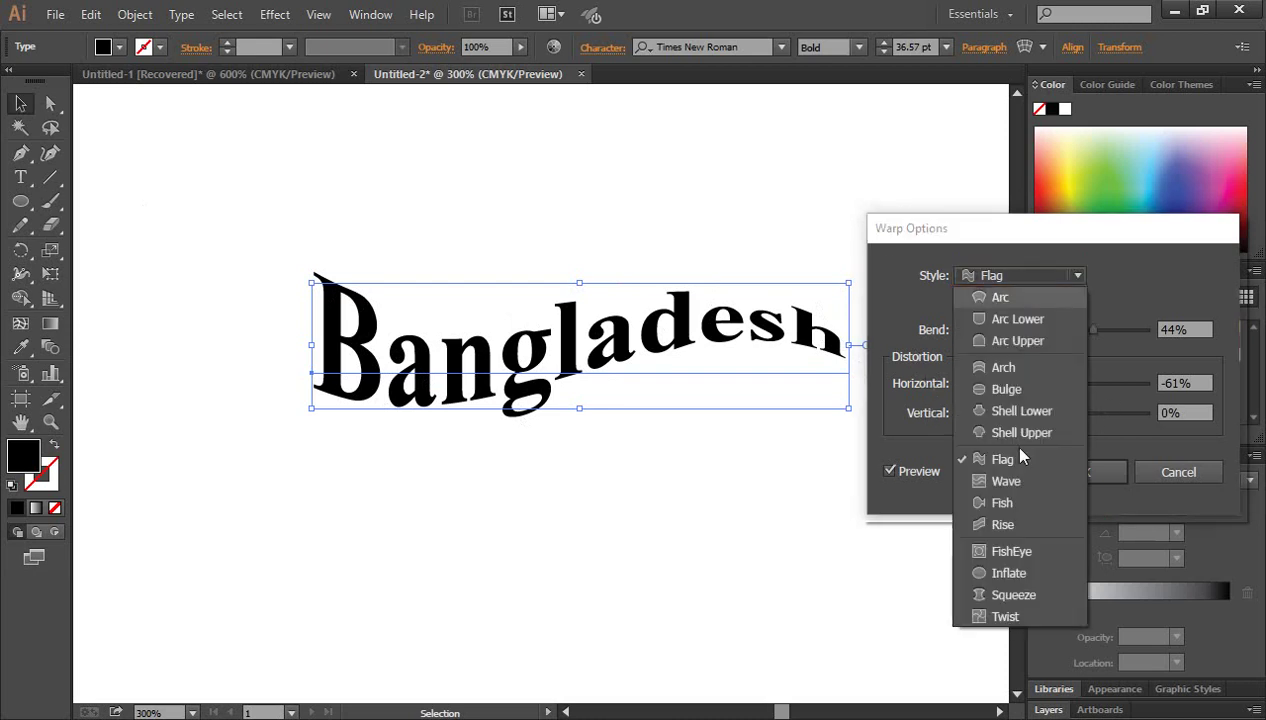
{"action": "left_click", "coordinate": [1006, 617]}
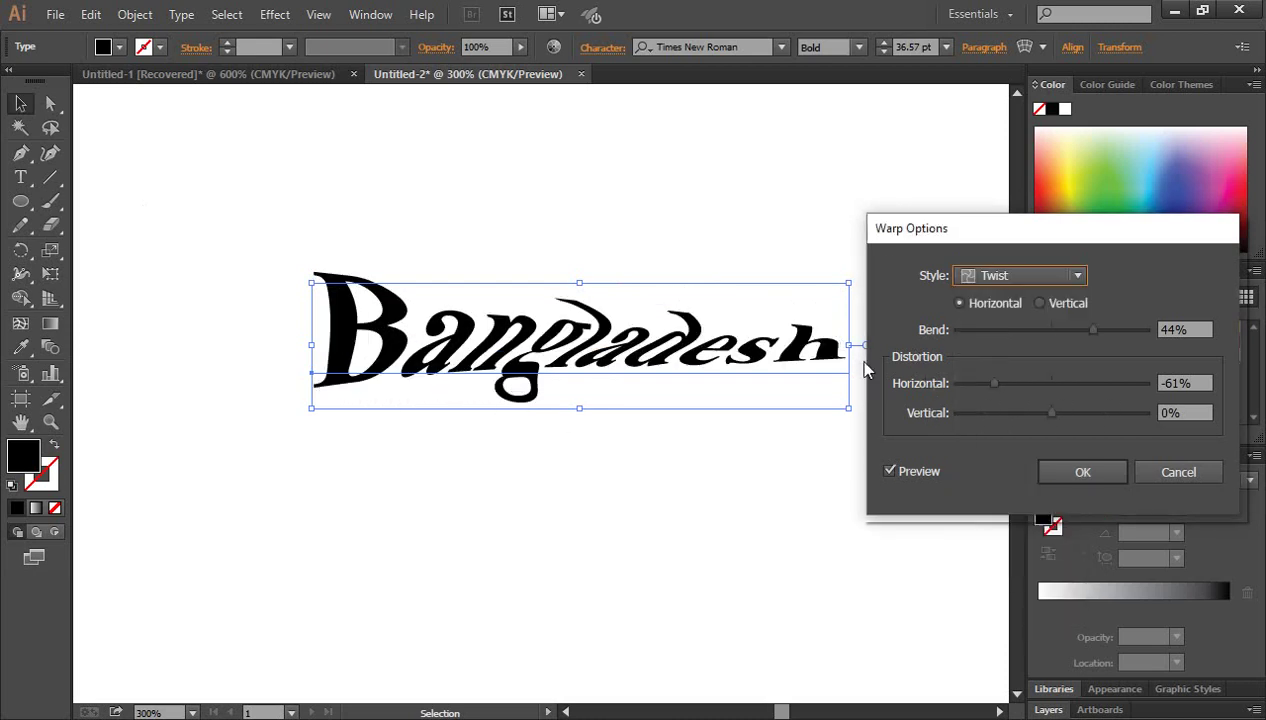
{"action": "left_click", "coordinate": [1021, 274]}
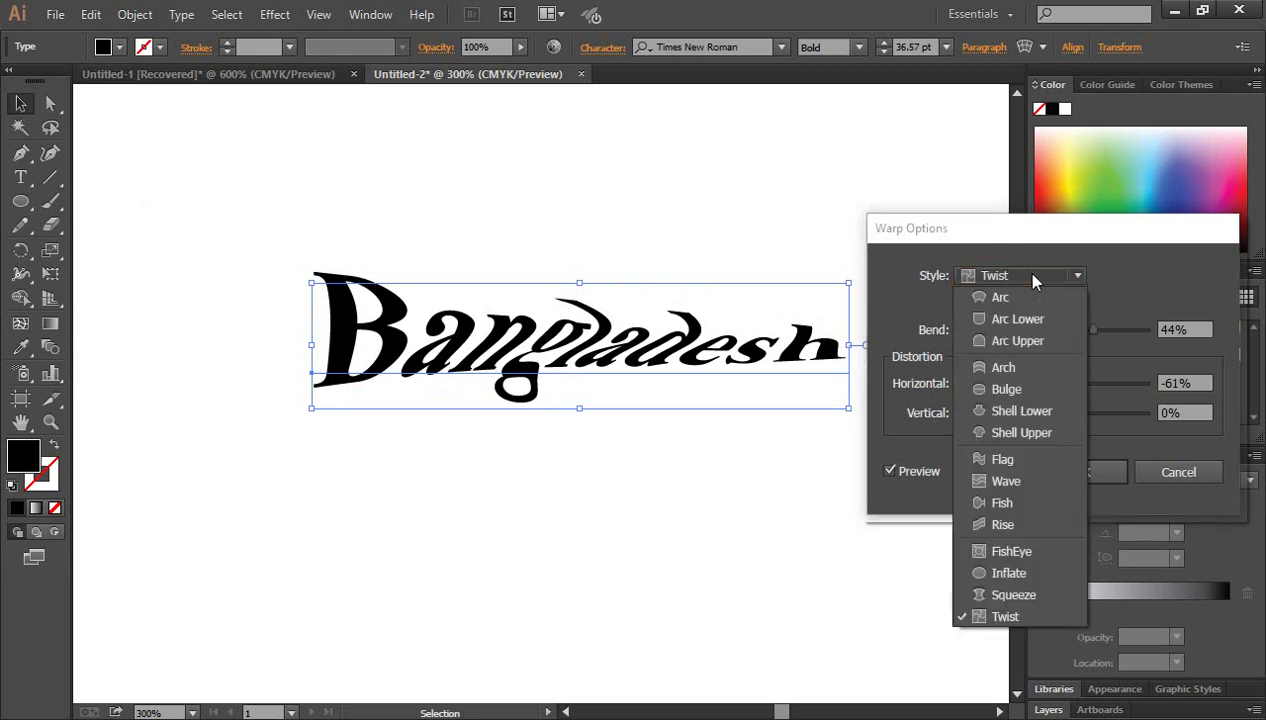
{"action": "left_click", "coordinate": [1026, 596]}
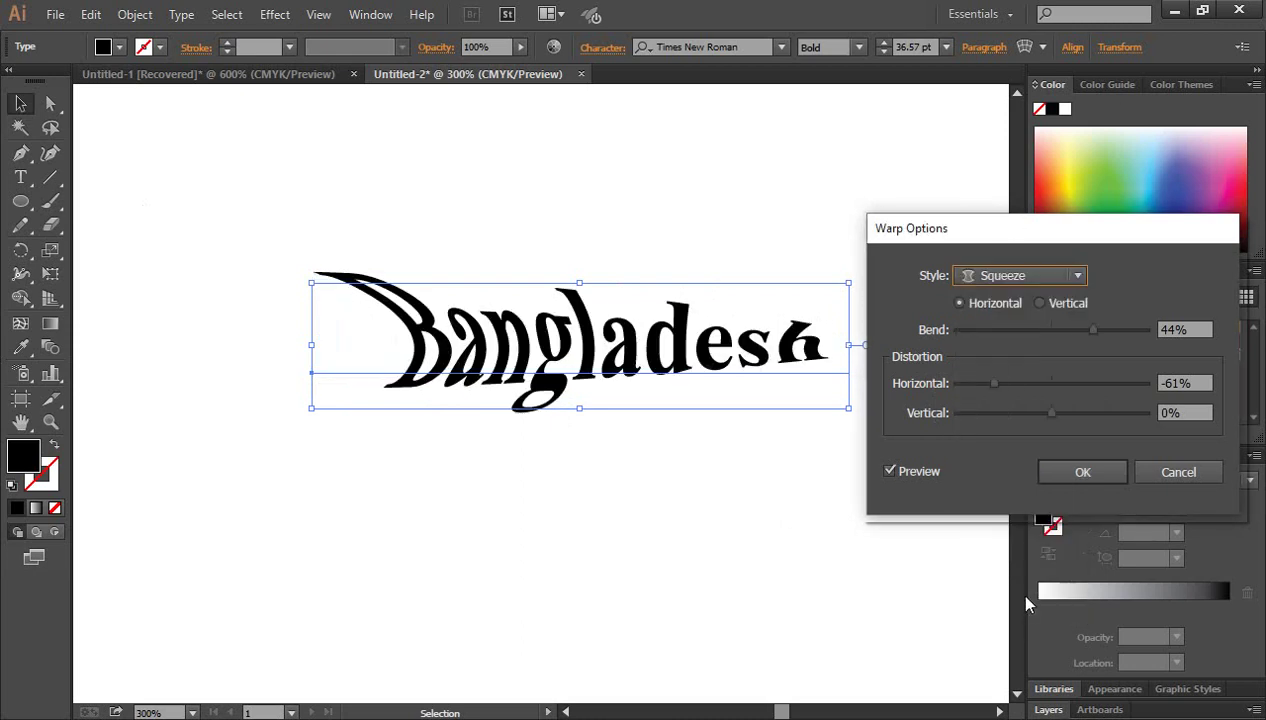
{"action": "left_click", "coordinate": [1048, 274]}
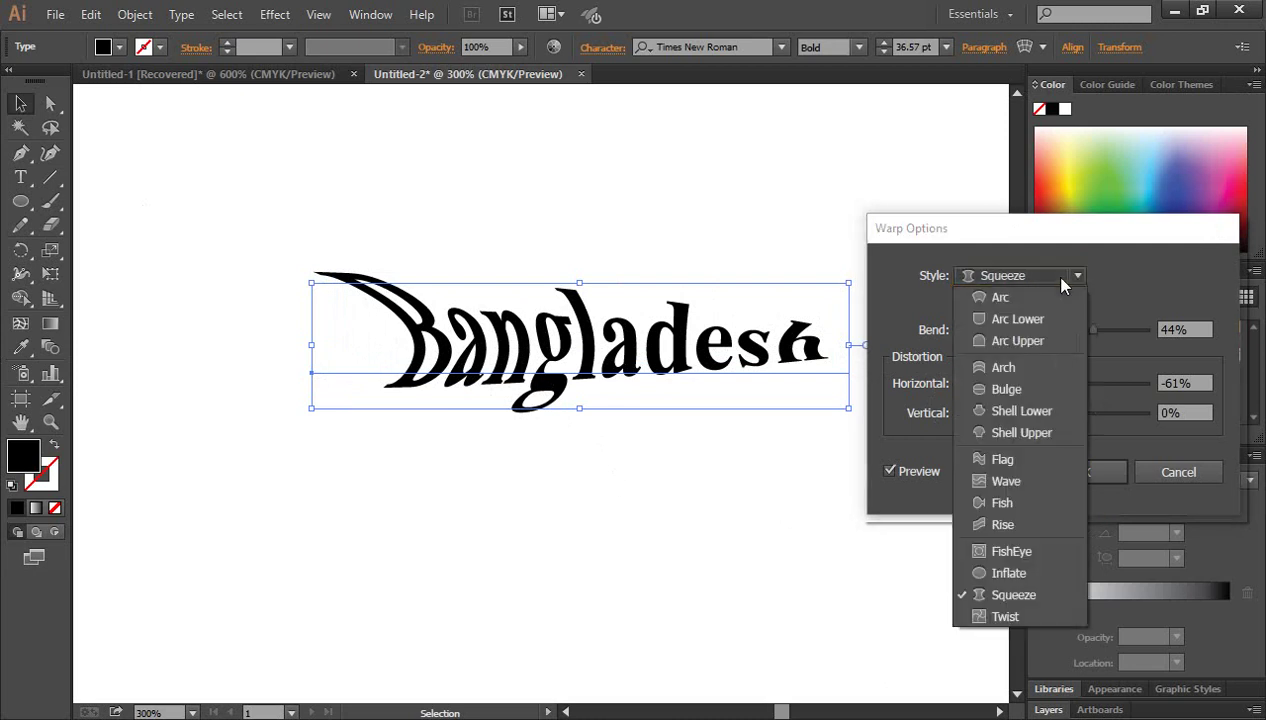
{"action": "left_click", "coordinate": [1012, 574]}
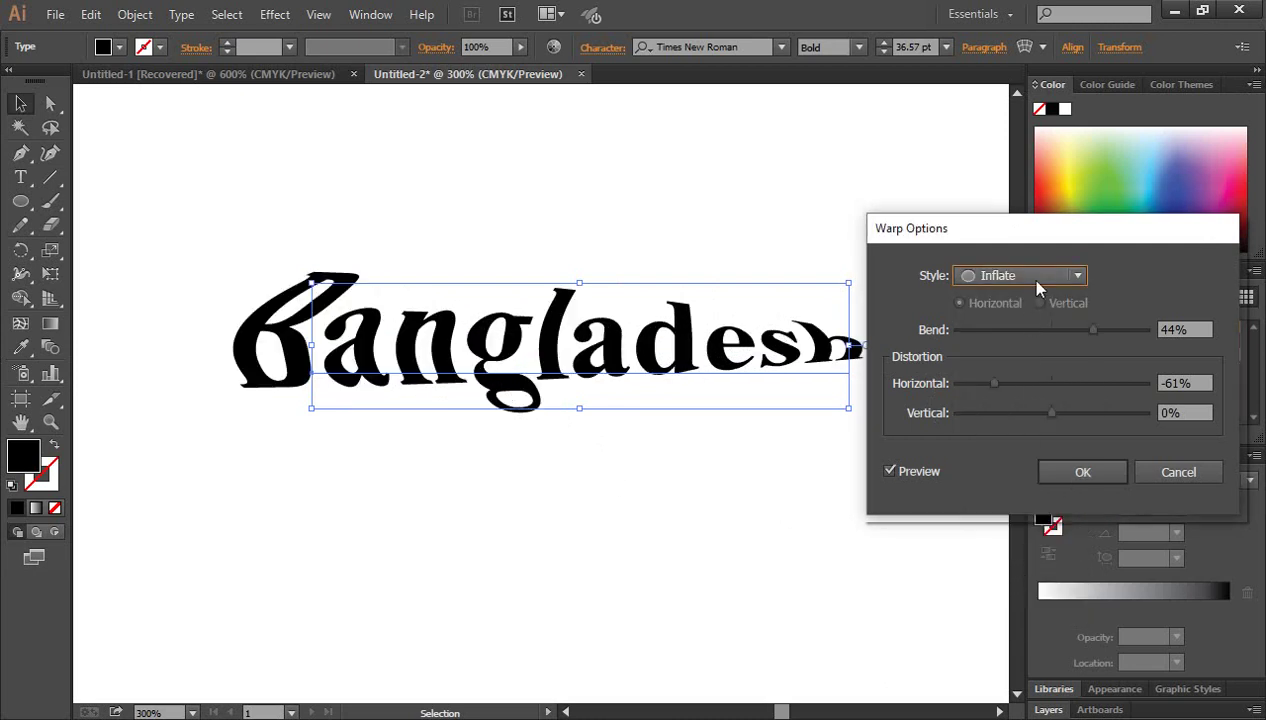
Try FishEye, Rise and Wave warps, finish on Arch, and close Warp Options.
{"action": "left_click", "coordinate": [1036, 282]}
{"action": "left_click", "coordinate": [1003, 549]}
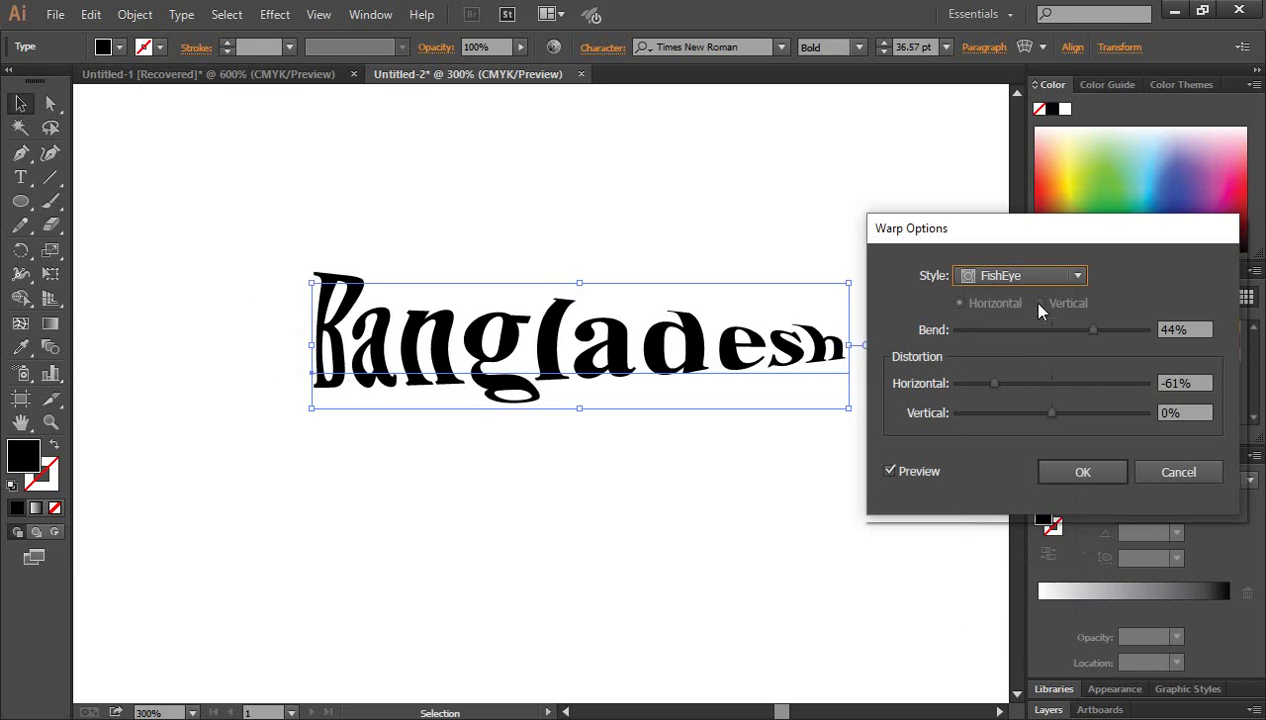
{"action": "left_click", "coordinate": [1028, 277]}
{"action": "left_click", "coordinate": [996, 522]}
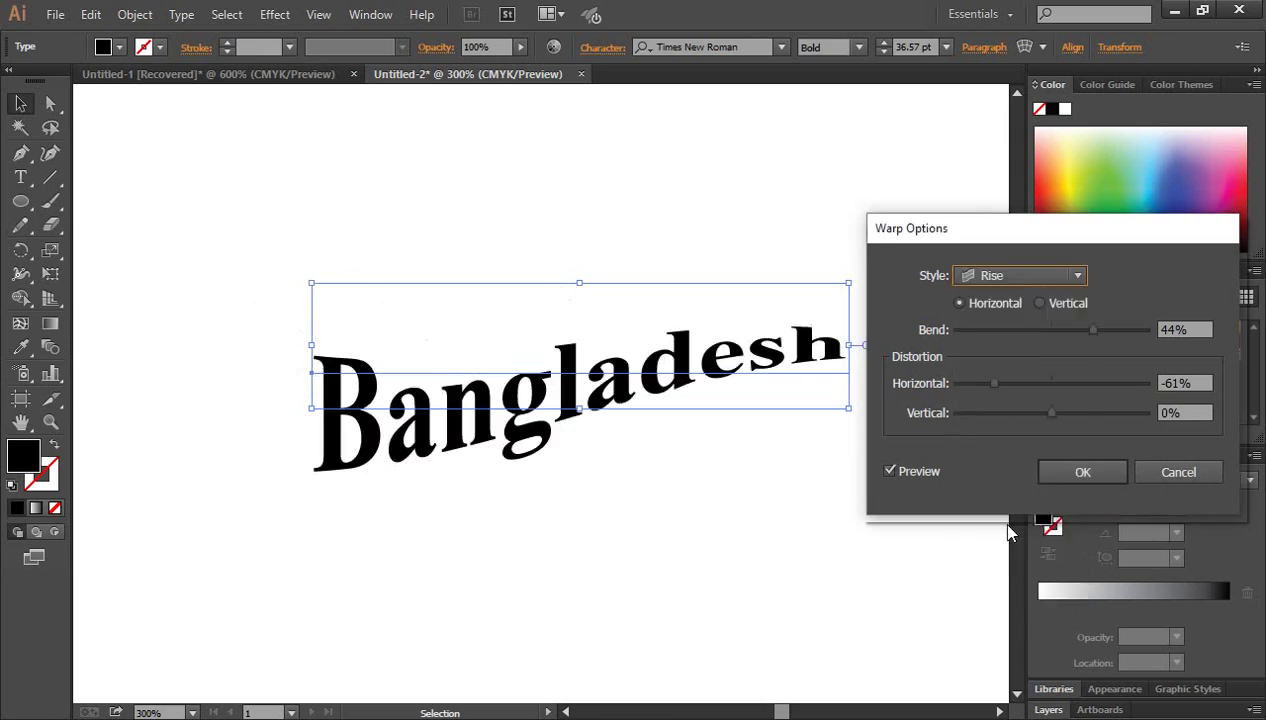
{"action": "left_click", "coordinate": [1018, 277]}
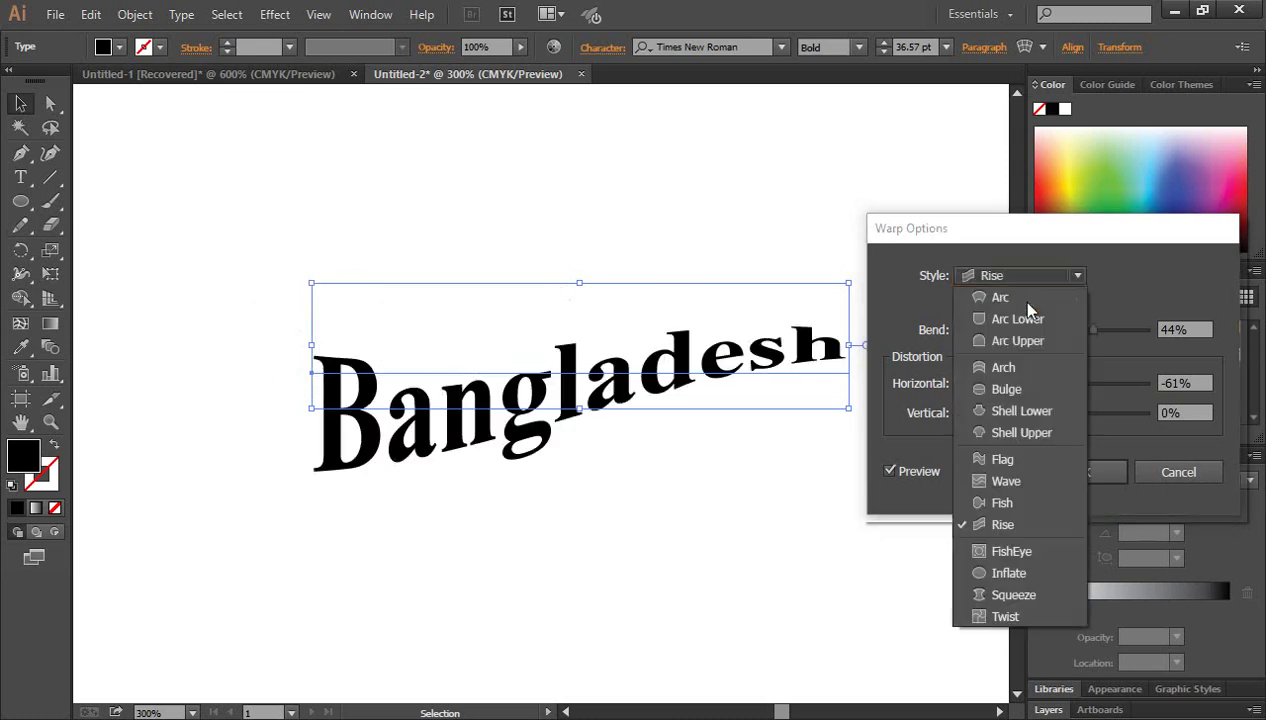
{"action": "left_click", "coordinate": [1006, 481]}
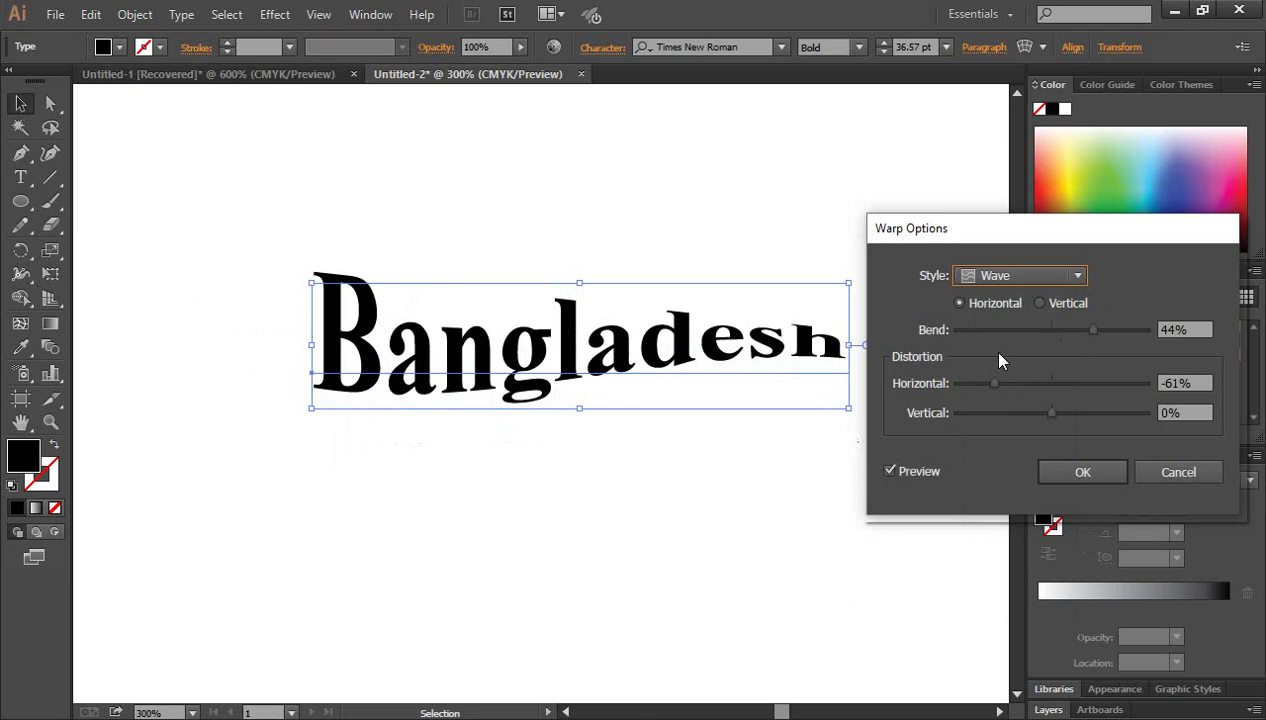
{"action": "left_click", "coordinate": [985, 275]}
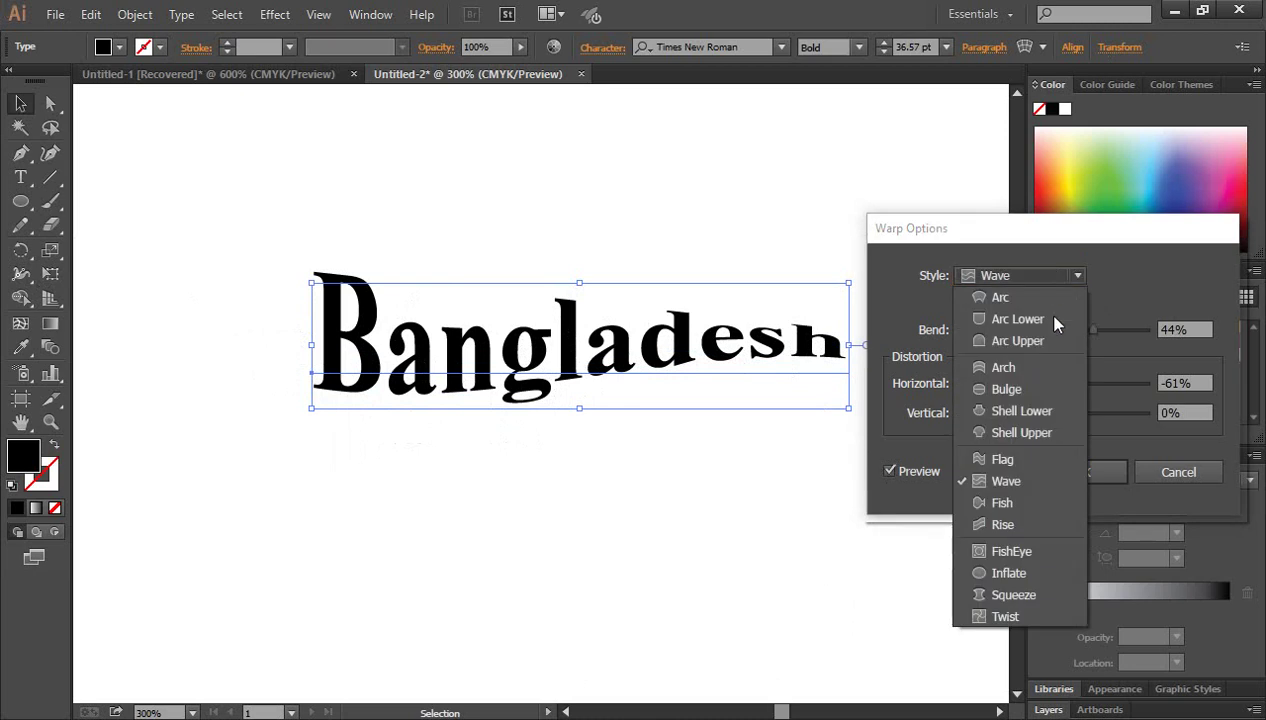
{"action": "left_click", "coordinate": [1003, 368]}
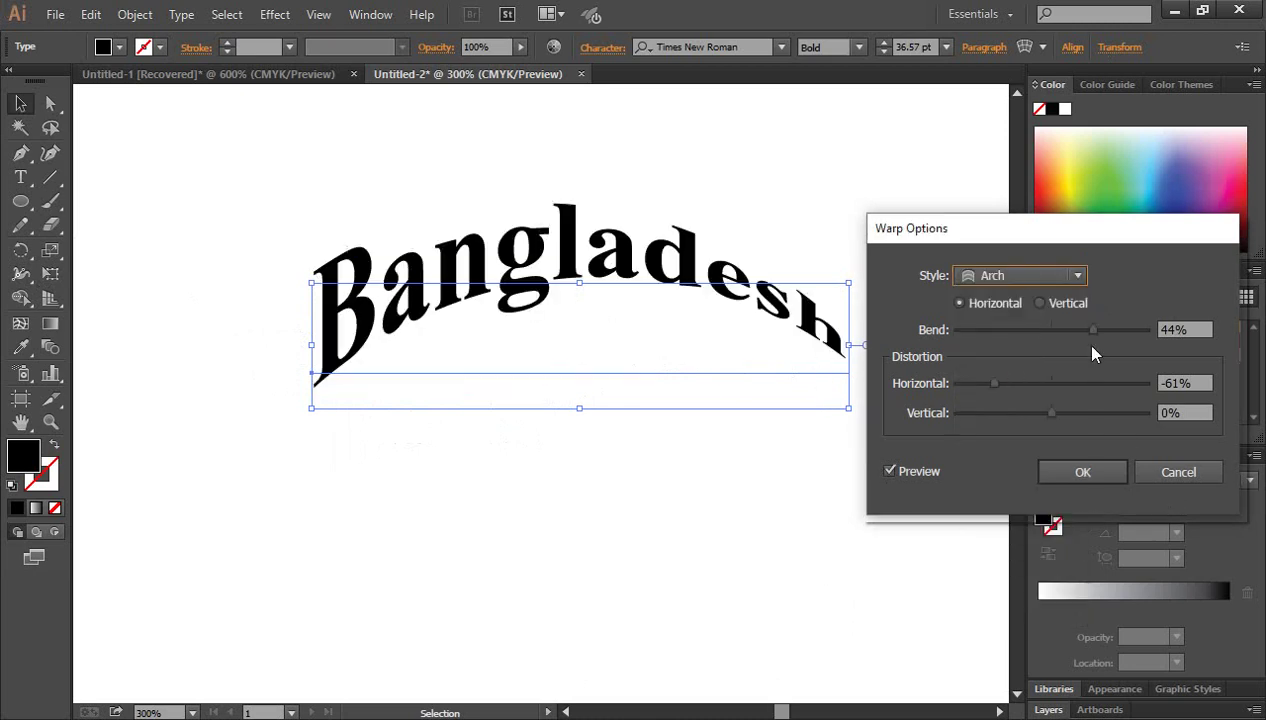
{"action": "left_click_drag", "start_coordinate": [1070, 230], "coordinate": [916, 259]}
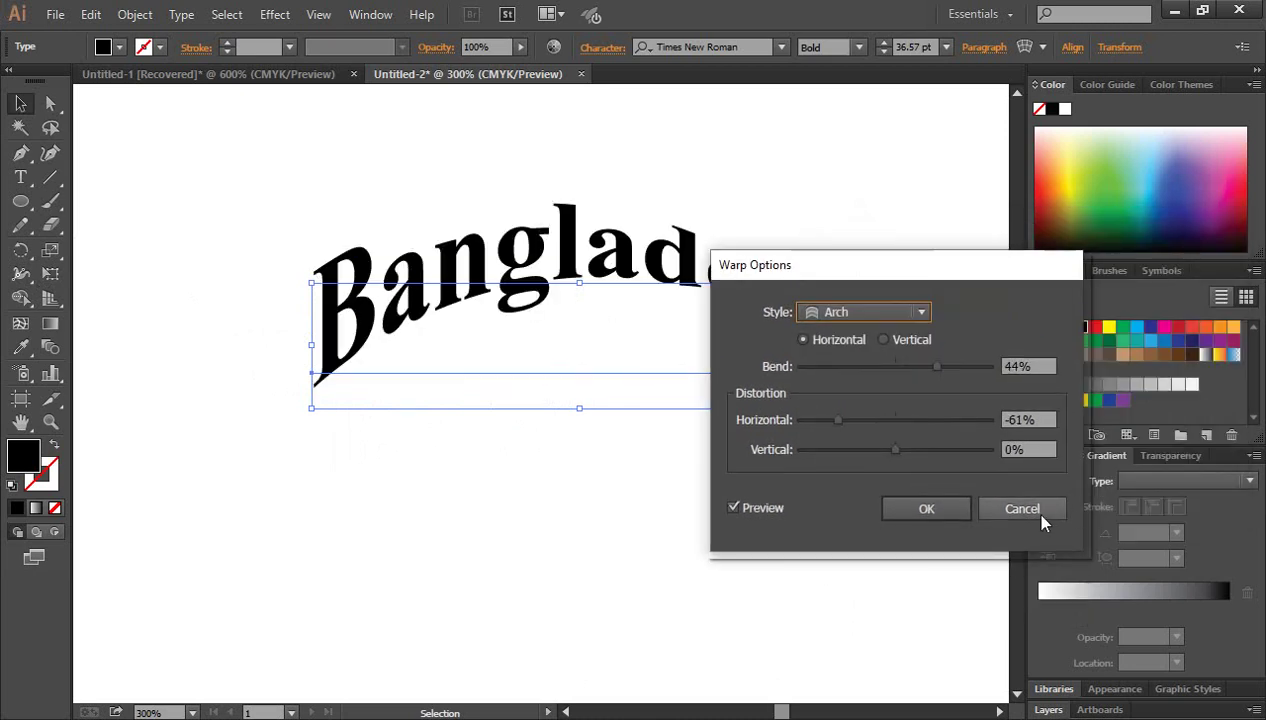
{"action": "left_click", "coordinate": [1030, 509]}
Undo the warp, delete the text, and draw a long black rectangular bar lower on the artboard.
{"action": "key", "text": "ctrl+z"}
{"action": "key", "text": "ctrl+z"}
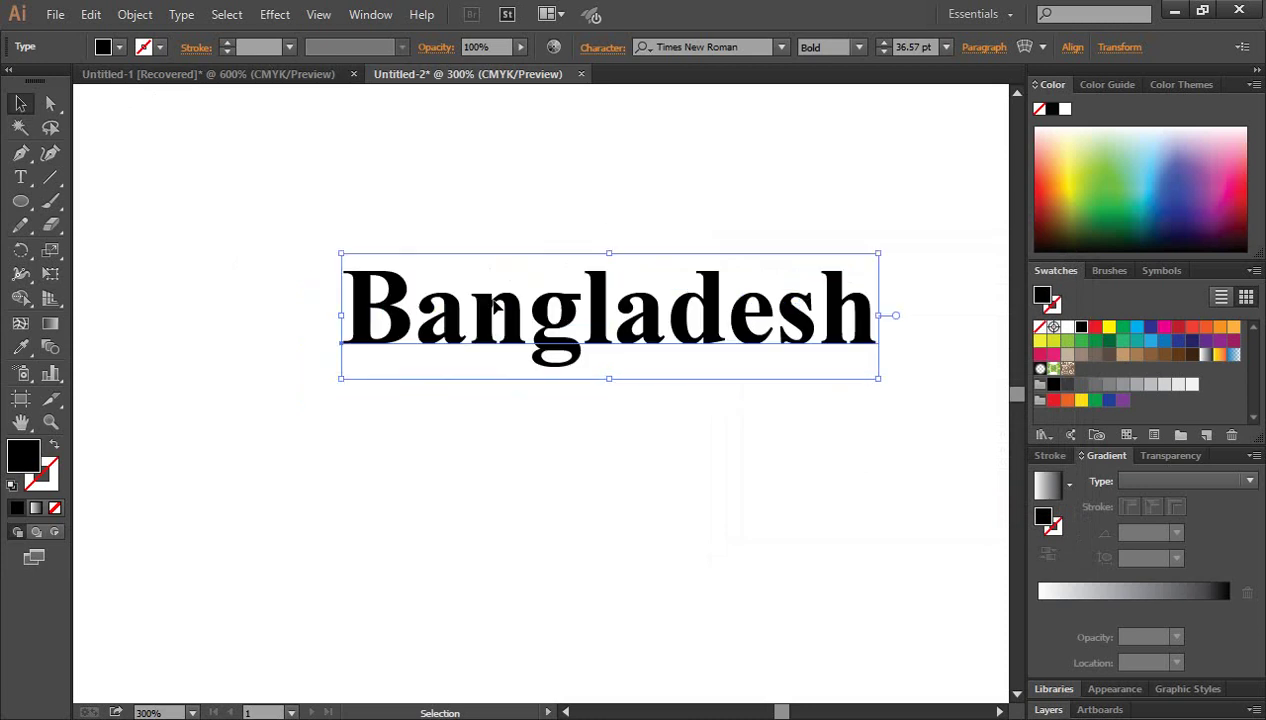
{"action": "key", "text": "Delete"}
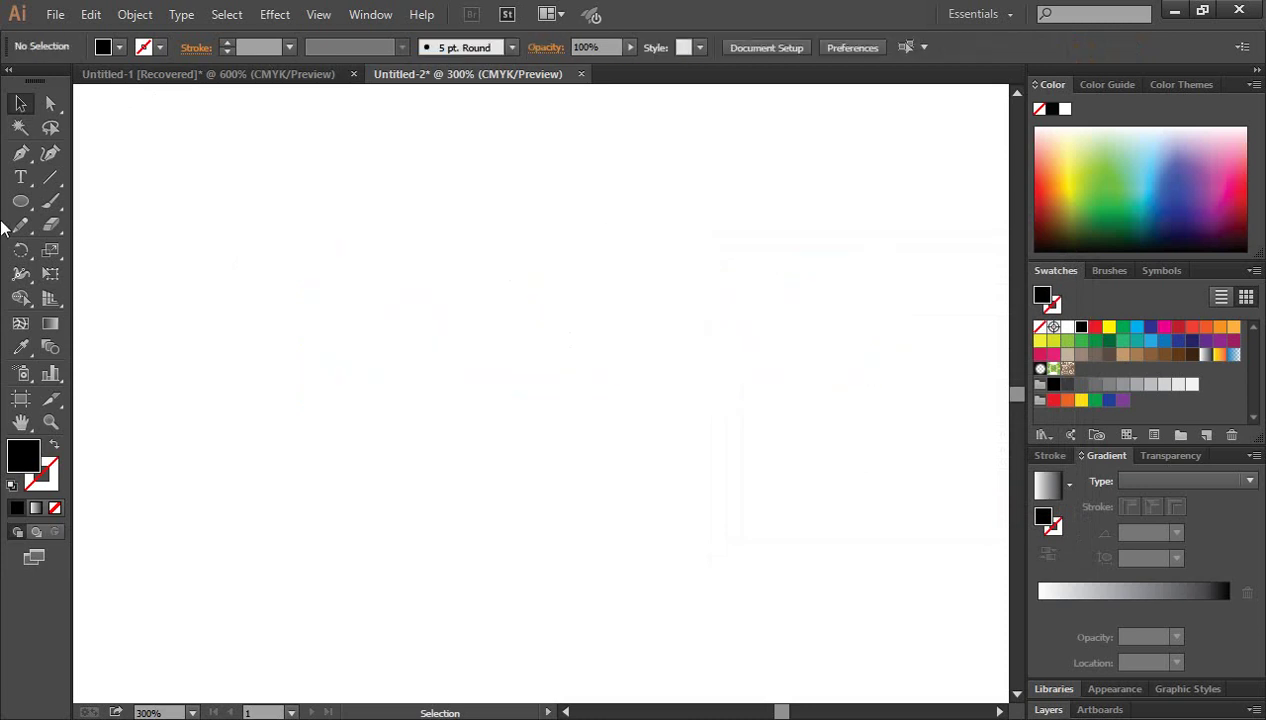
{"action": "left_click", "coordinate": [20, 201]}
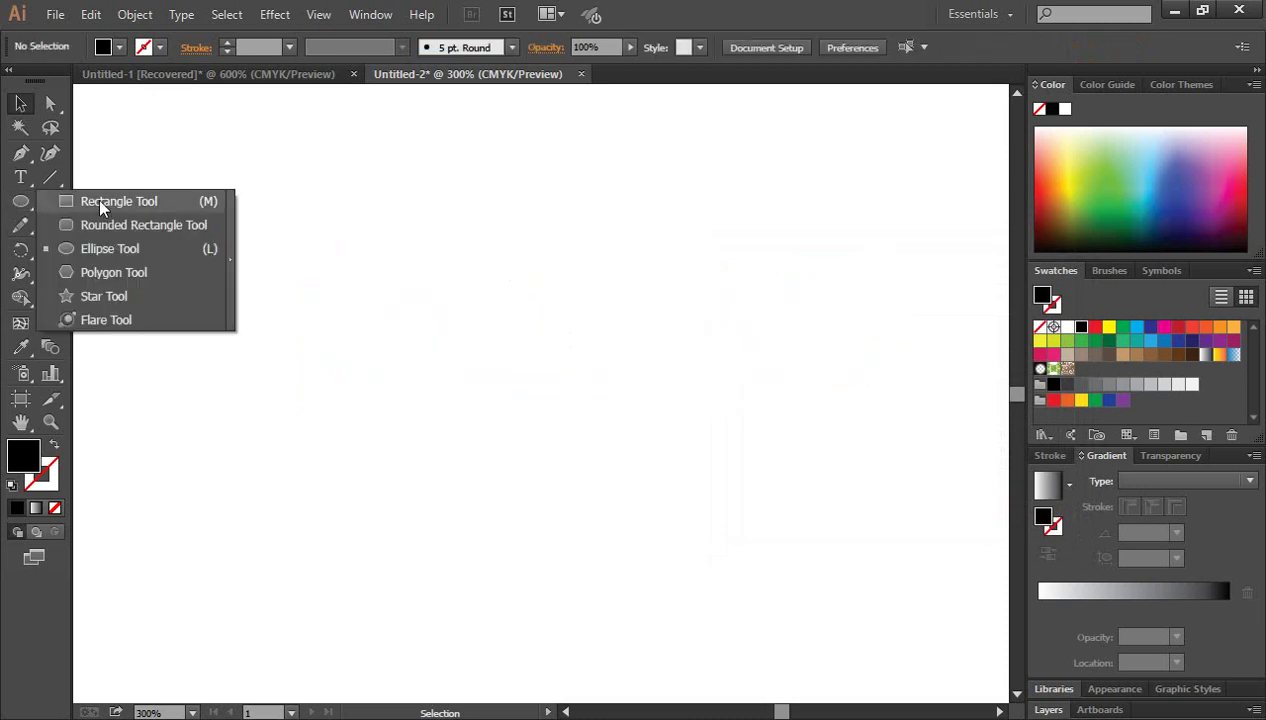
{"action": "left_click", "coordinate": [98, 200]}
{"action": "mouse_move", "coordinate": [218, 278]}
{"action": "left_mouse_down"}
{"action": "mouse_move", "coordinate": [421, 424]}
{"action": "mouse_move", "coordinate": [804, 327]}
{"action": "mouse_move", "coordinate": [876, 325]}
{"action": "left_mouse_up"}
{"action": "left_click", "coordinate": [20, 103]}
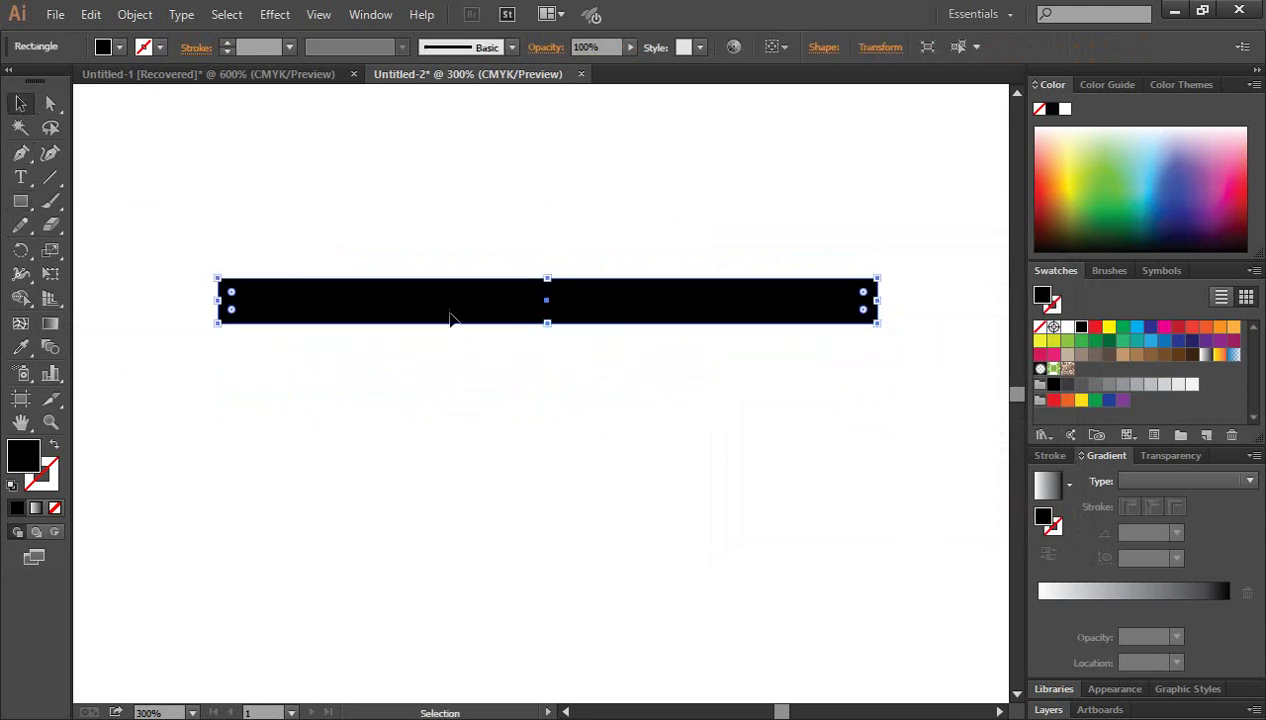
{"action": "left_click_drag", "start_coordinate": [449, 316], "coordinate": [438, 396]}
Preview a Flag warp with increased bend on the bar, then cancel it.
{"action": "left_click", "coordinate": [270, 16]}
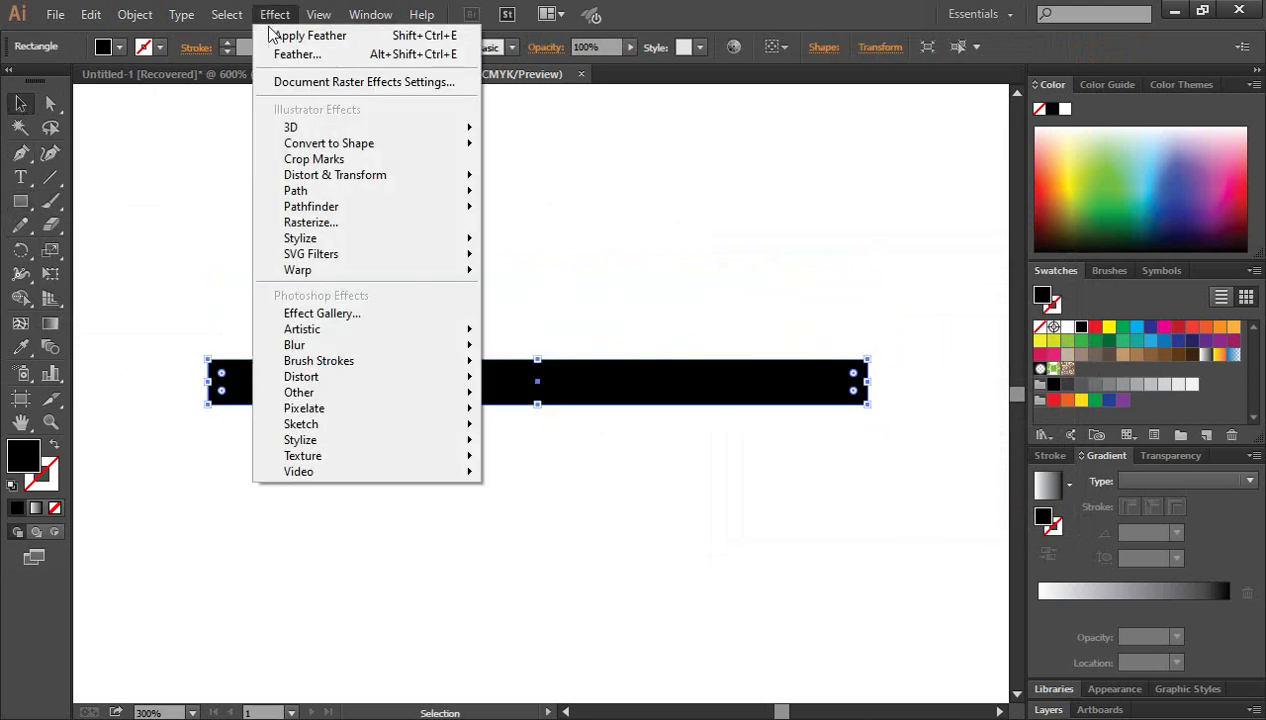
{"action": "mouse_move", "coordinate": [298, 270]}
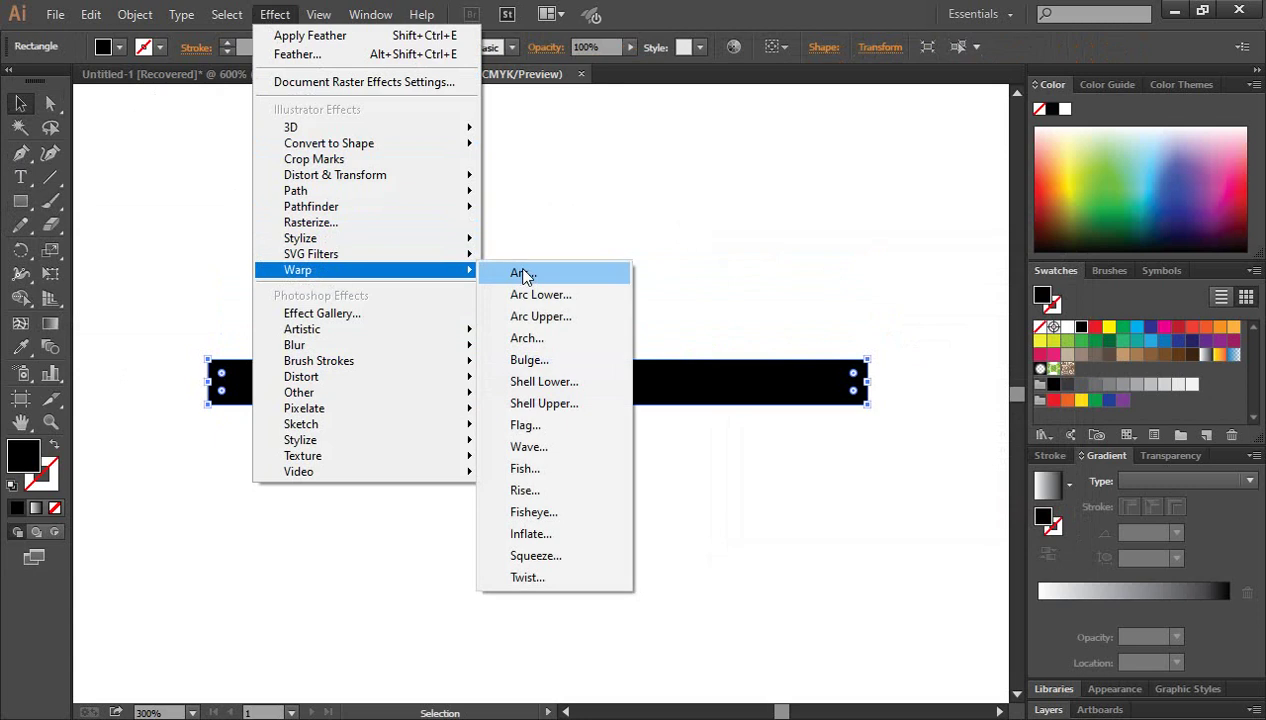
{"action": "left_click", "coordinate": [541, 433]}
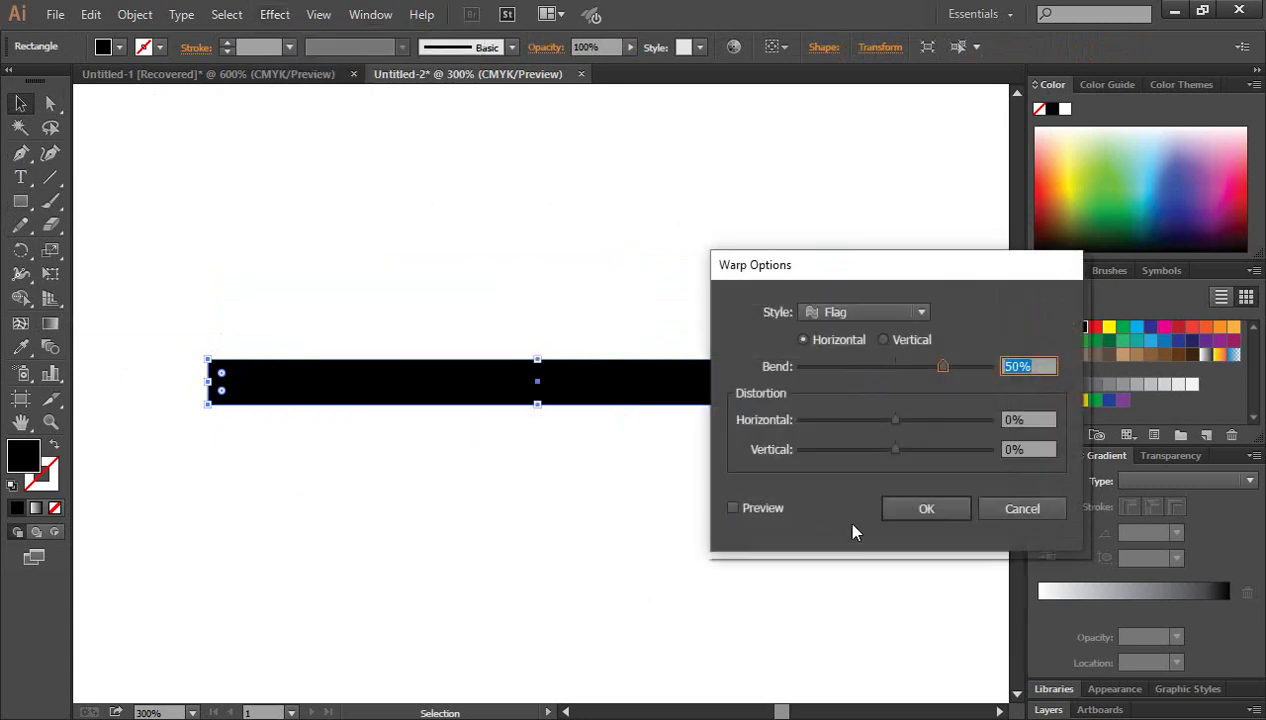
{"action": "left_click", "coordinate": [732, 508]}
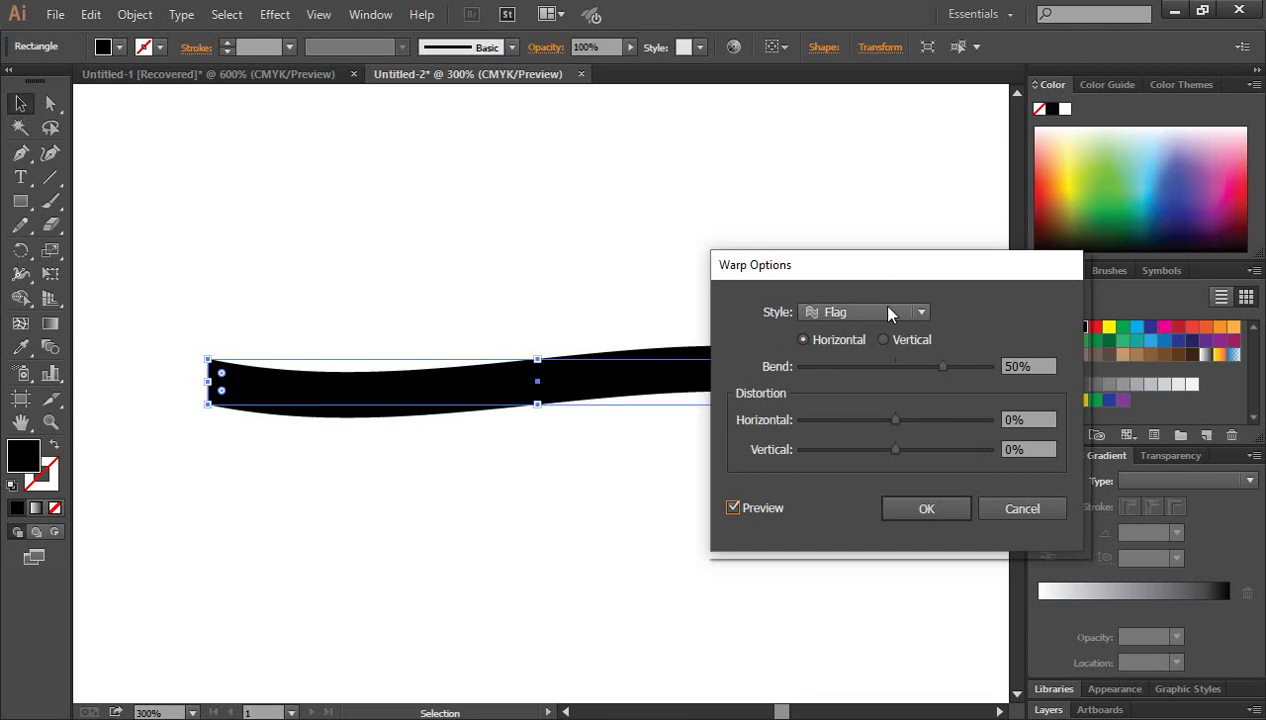
{"action": "left_click_drag", "start_coordinate": [890, 280], "coordinate": [1033, 362]}
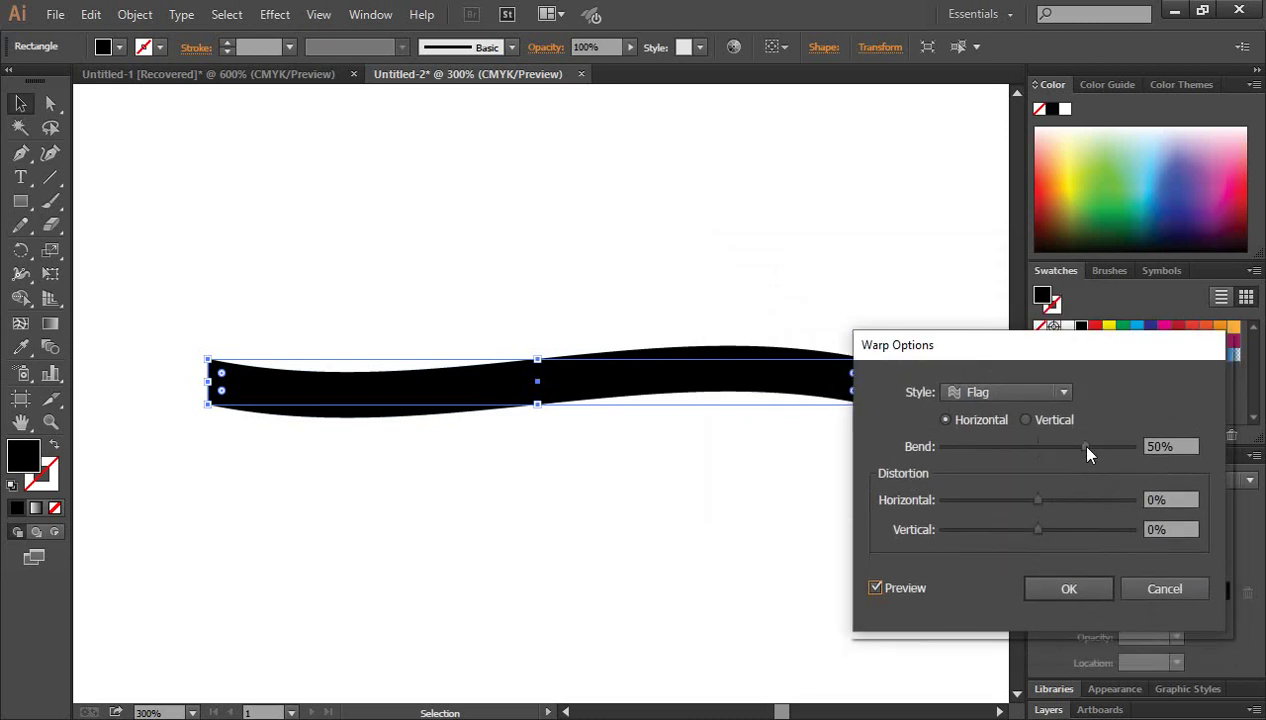
{"action": "left_click_drag", "start_coordinate": [1086, 447], "coordinate": [1133, 448]}
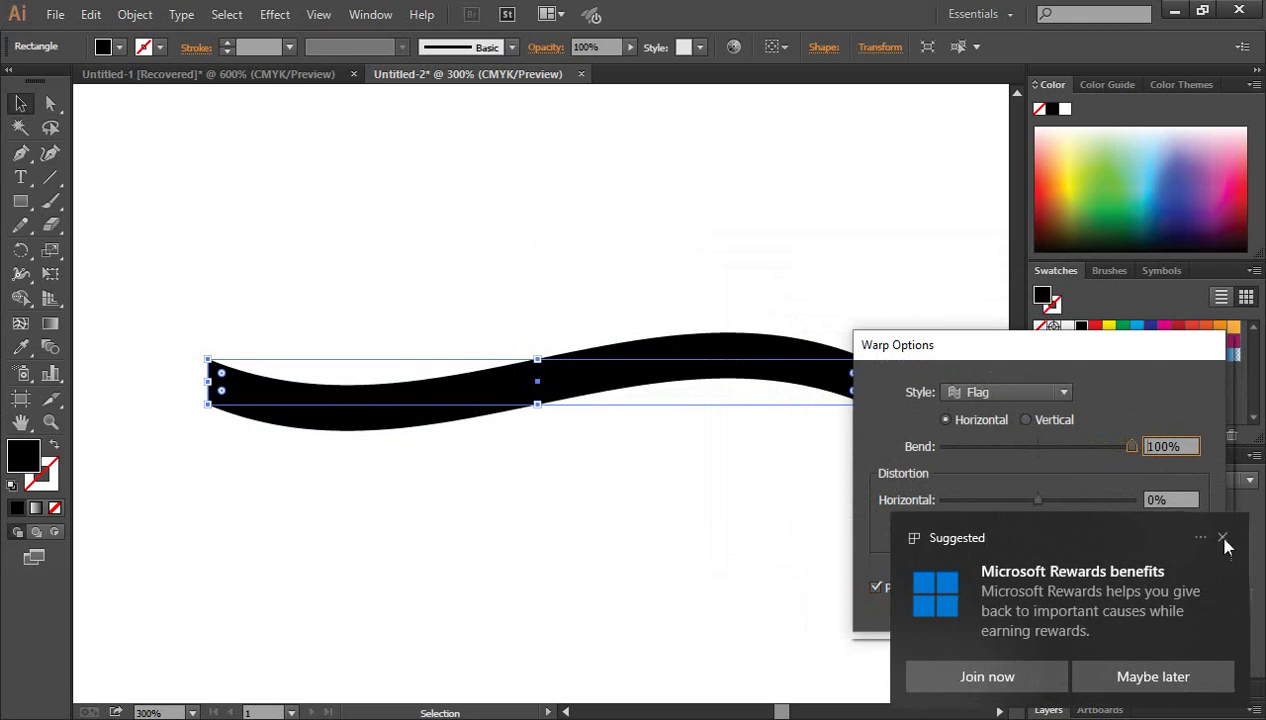
{"action": "left_click", "coordinate": [1222, 537]}
{"action": "left_click", "coordinate": [1156, 592]}
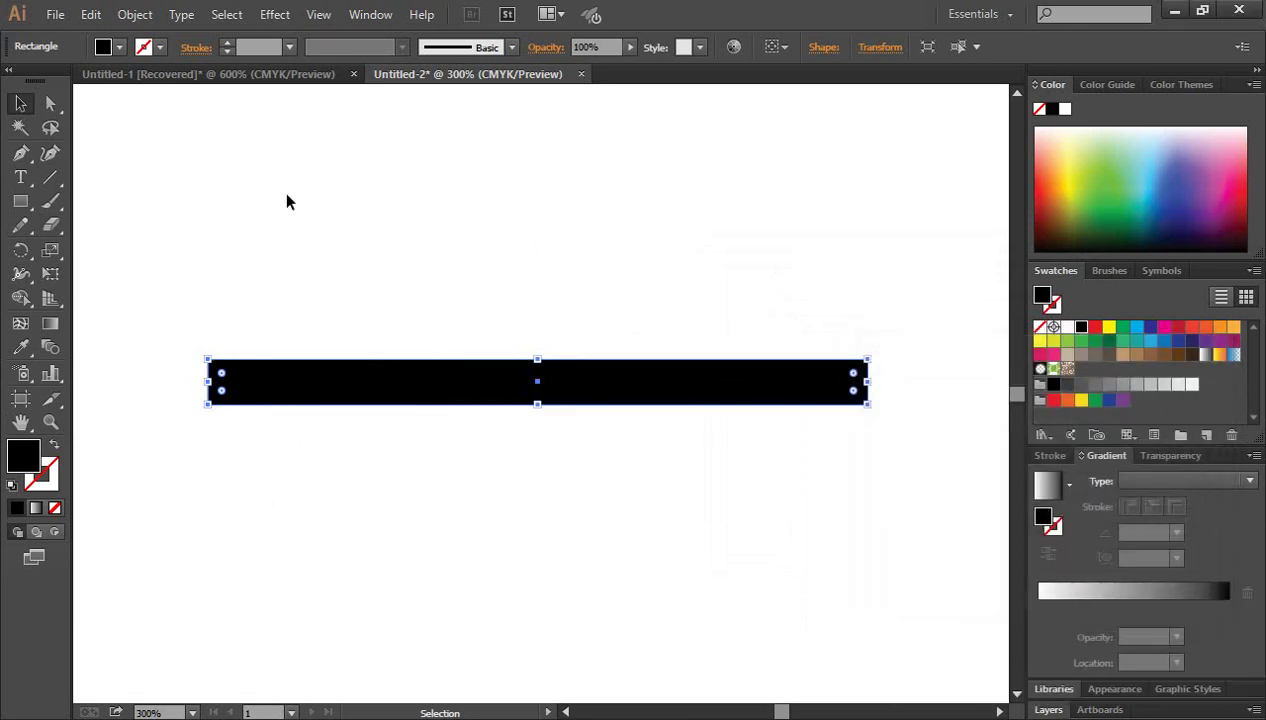
Nudge the black bar slightly down and right, browsing effects without applying any.
{"action": "left_click", "coordinate": [275, 14]}
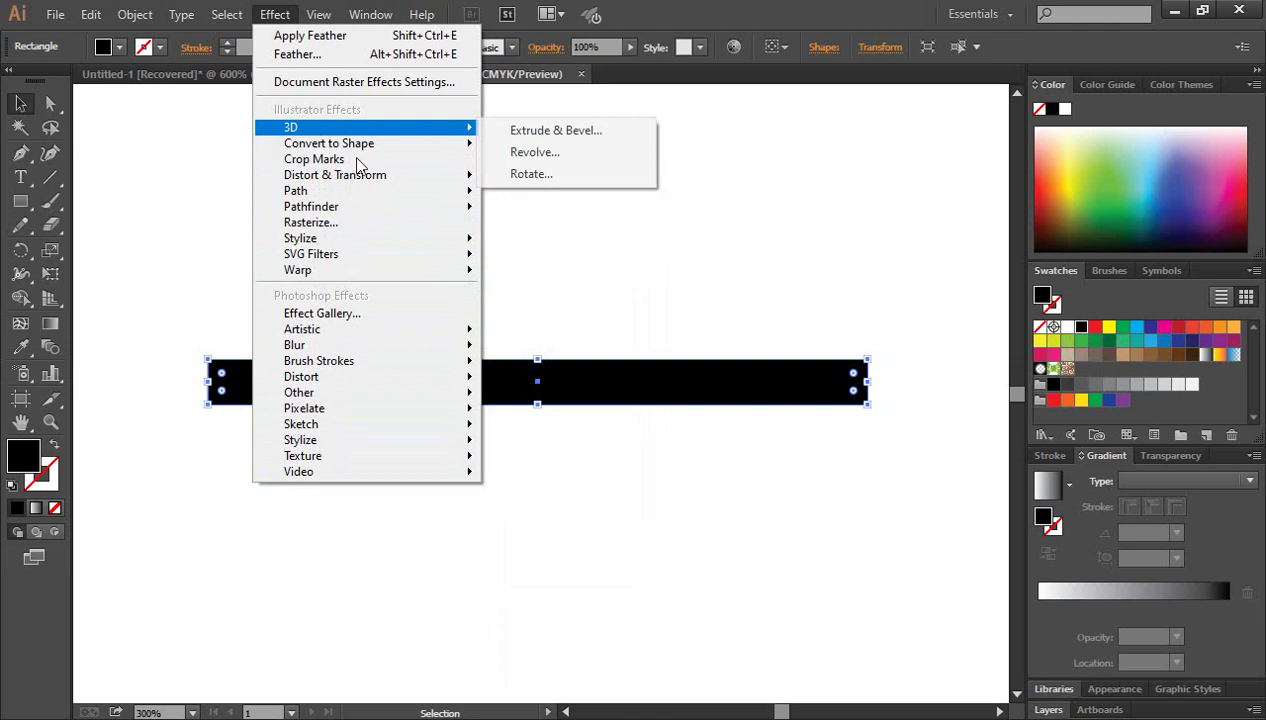
{"action": "mouse_move", "coordinate": [297, 270]}
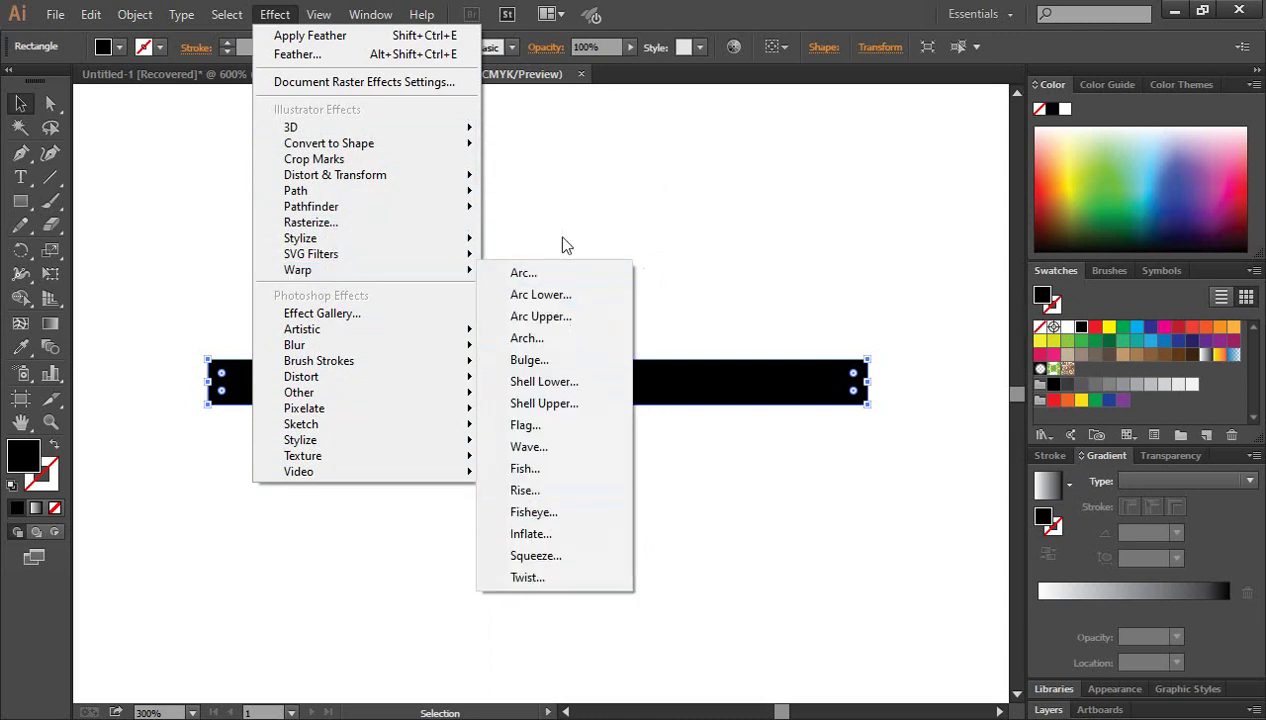
{"action": "left_click", "coordinate": [590, 234]}
{"action": "mouse_move", "coordinate": [624, 359]}
{"action": "left_mouse_down"}
{"action": "mouse_move", "coordinate": [637, 405]}
{"action": "mouse_move", "coordinate": [650, 347]}
{"action": "left_mouse_up"}
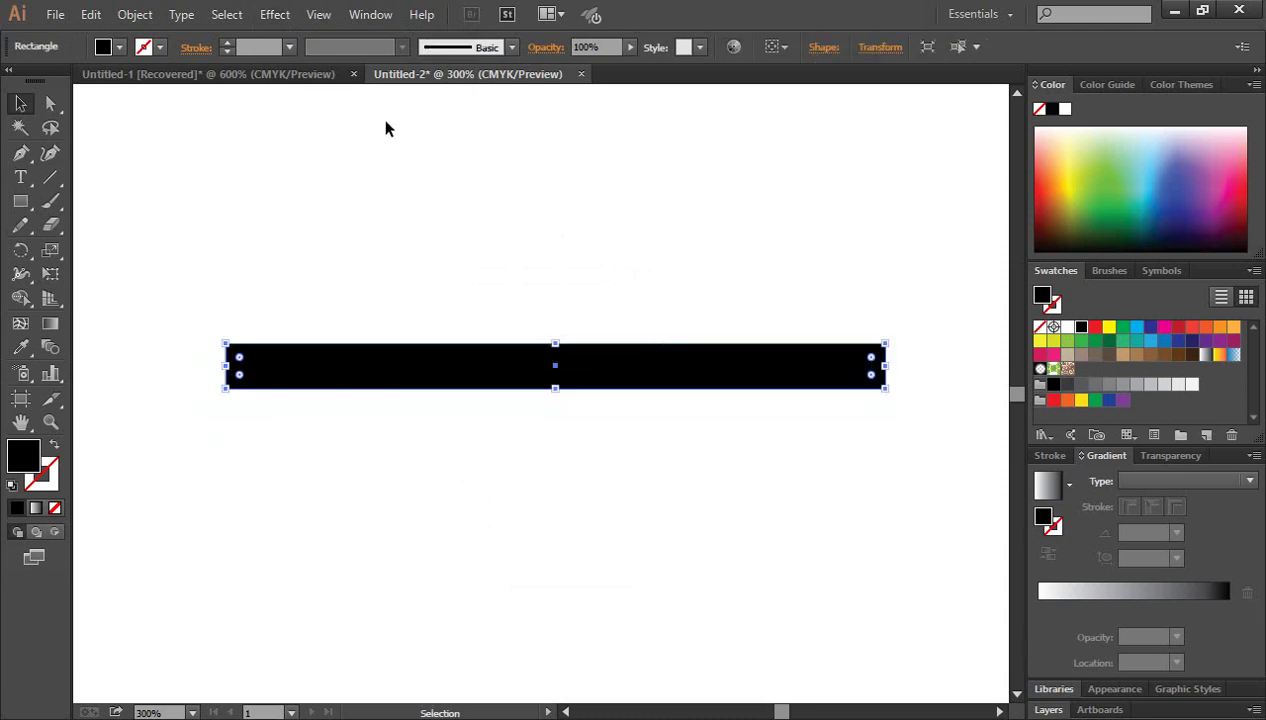
{"action": "left_click", "coordinate": [275, 14]}
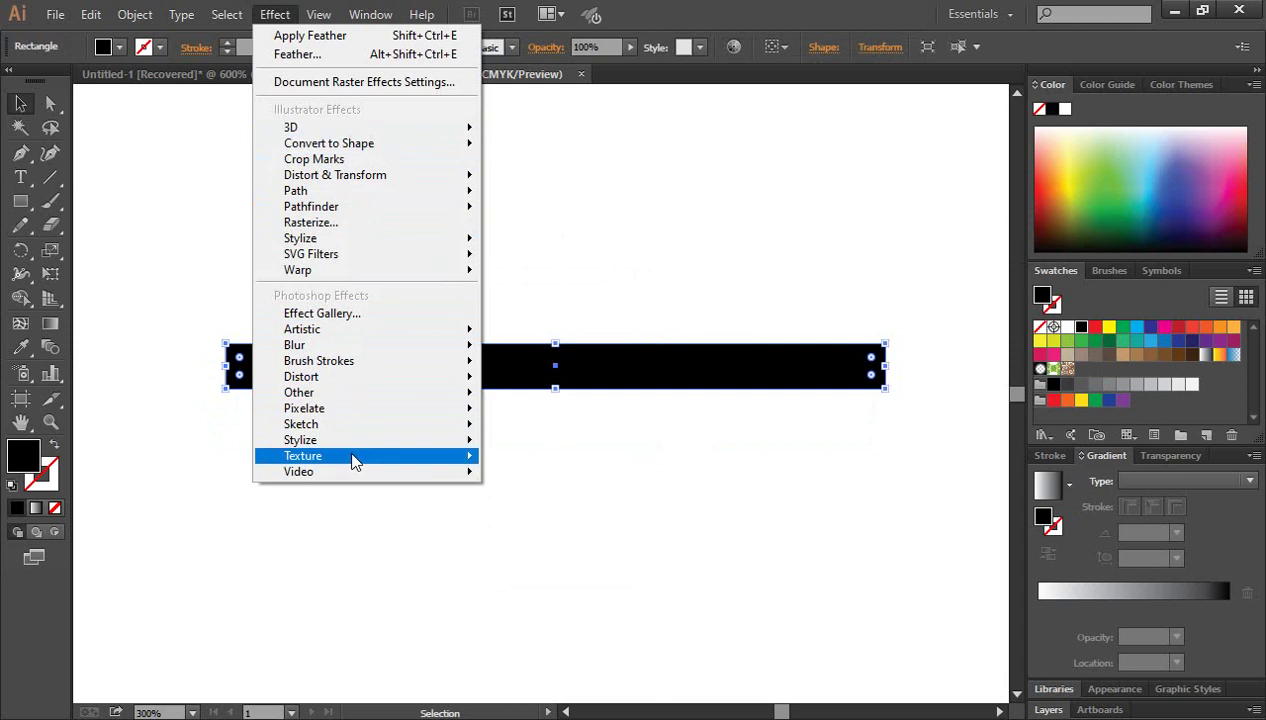
{"action": "mouse_move", "coordinate": [300, 238]}
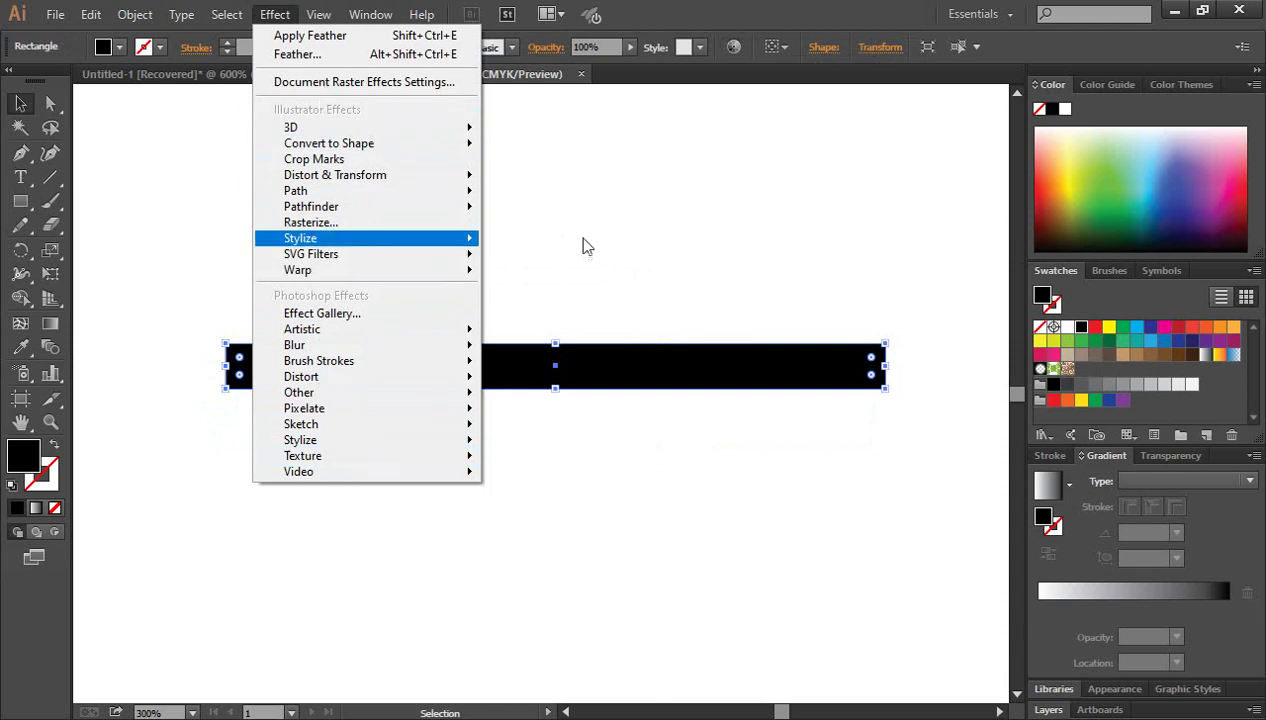
{"action": "left_click", "coordinate": [752, 318]}
{"action": "left_click", "coordinate": [628, 372]}
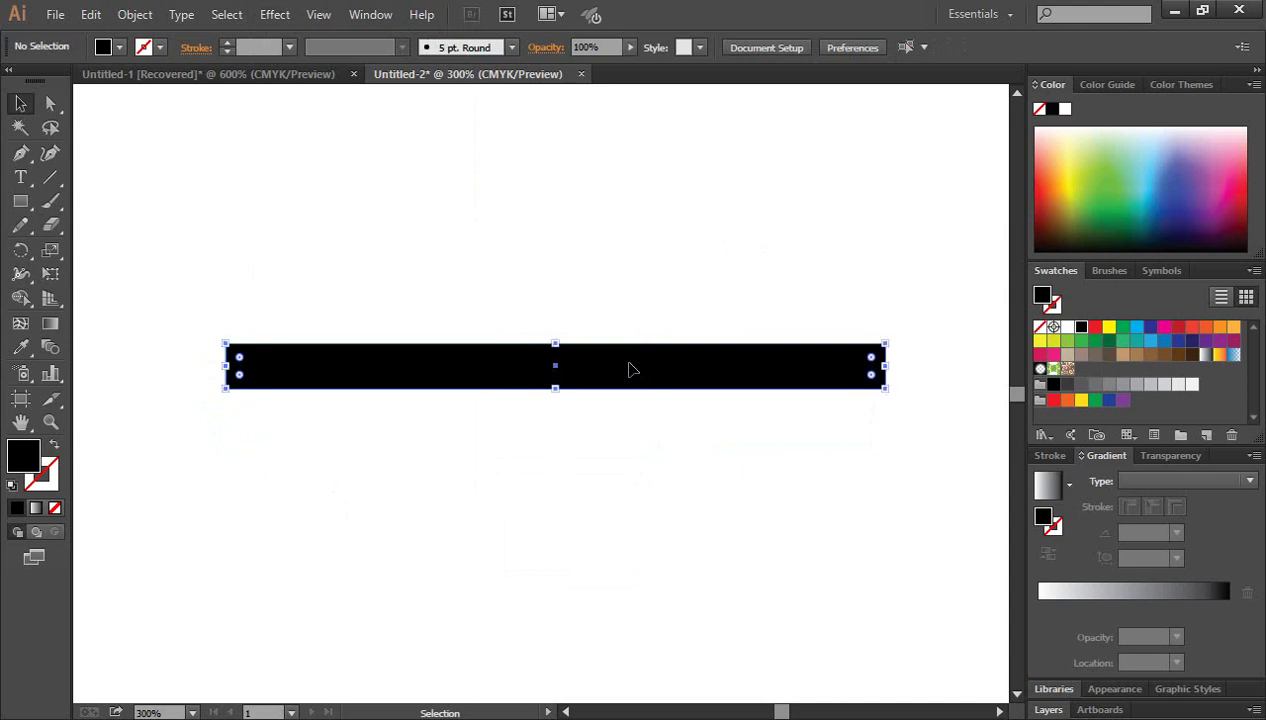